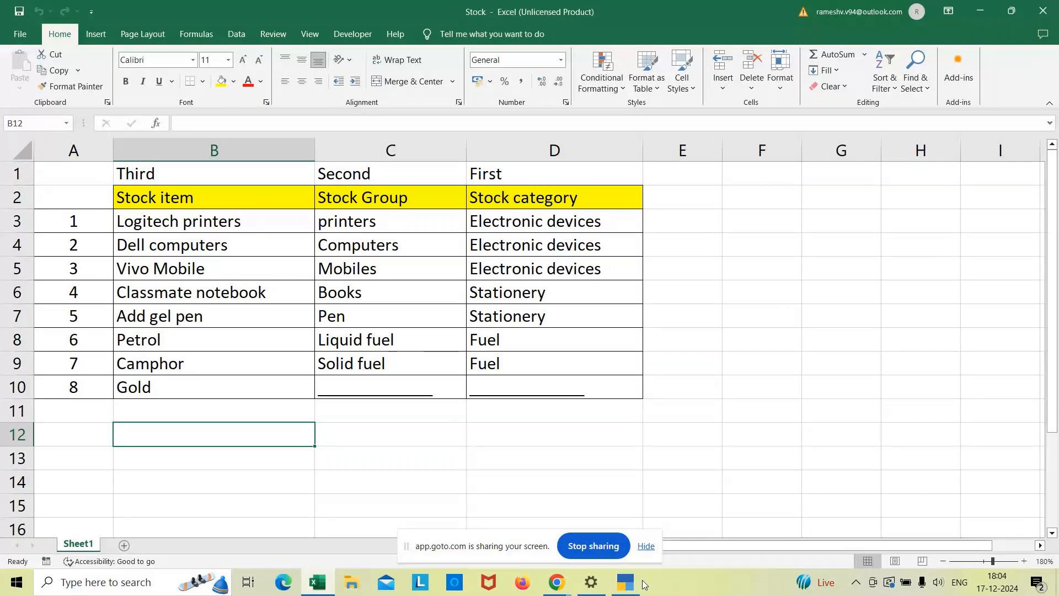
Switch to TallyPrime and start creating a new Stock Item master in the MCC 2024 company.
mouse_move(629, 583)
click(602, 544)
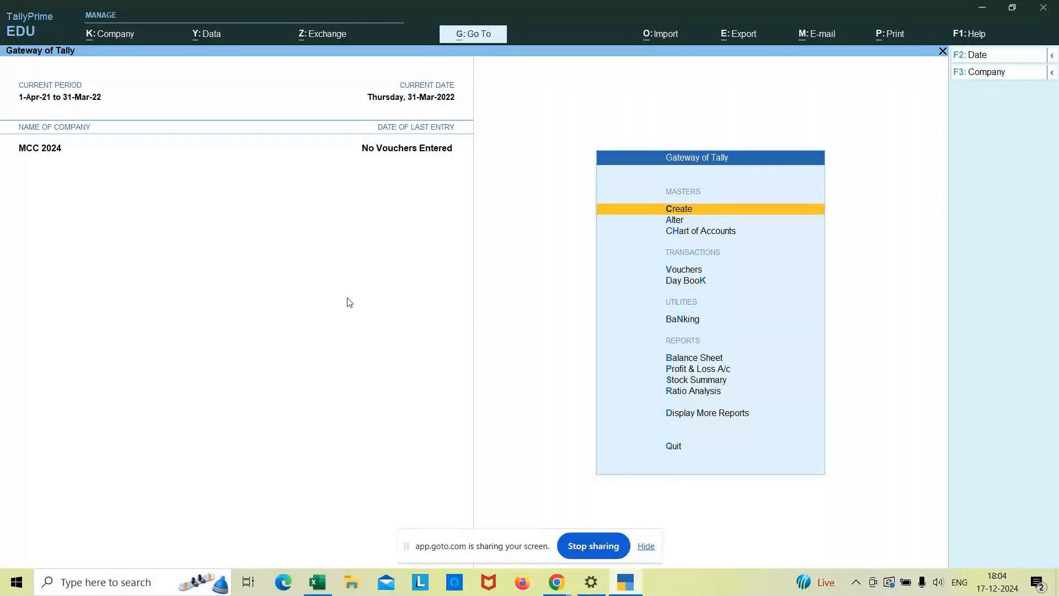
key(Return)
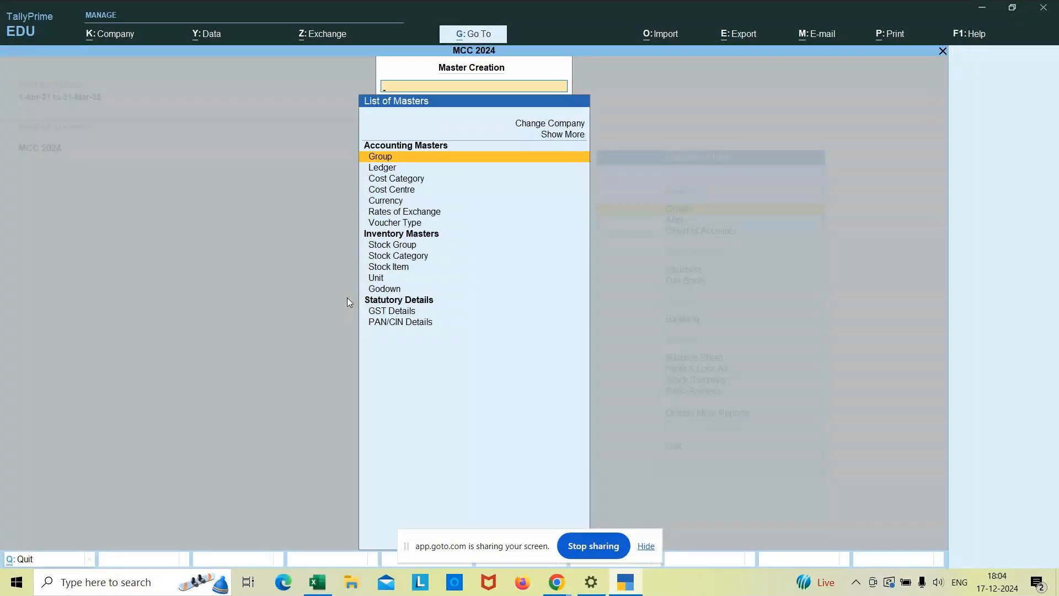
key(Down)
key(Down)
key(Down)
key(Down)
key(Down)
key(Down)
key(Down)
key(Down)
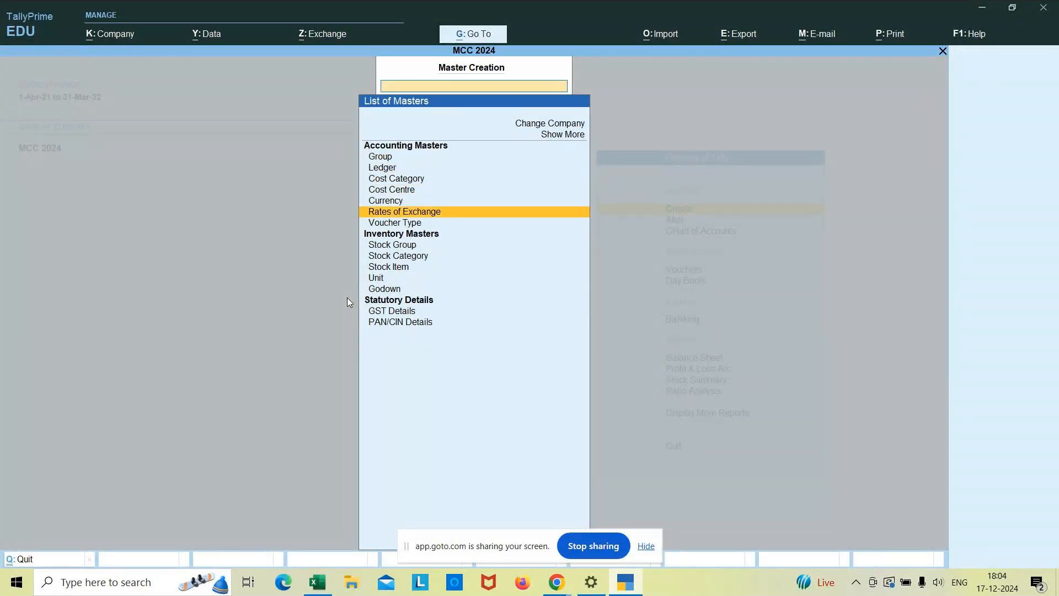
key(Down)
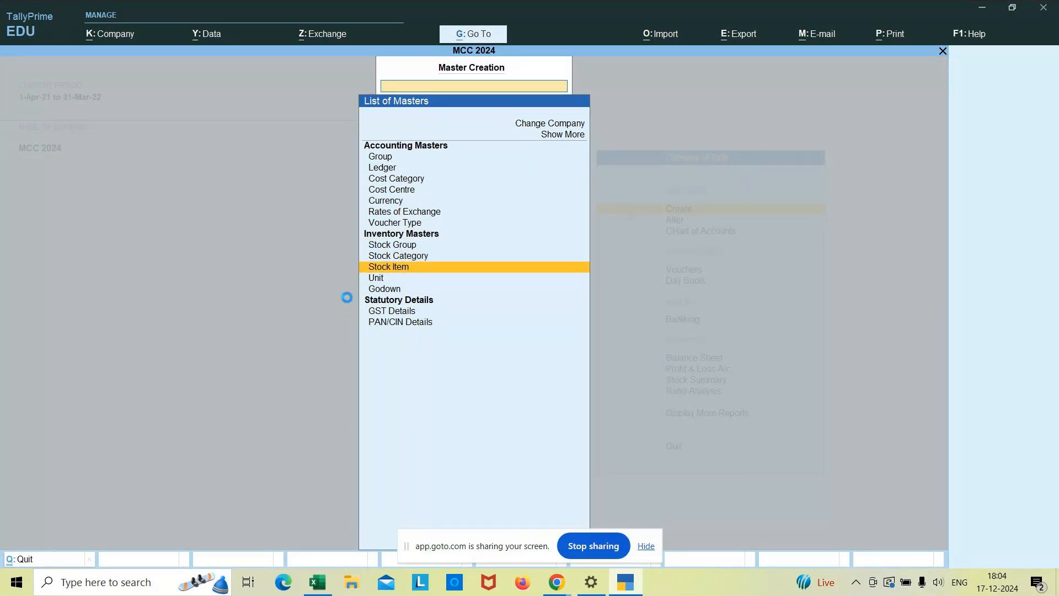
key(Return)
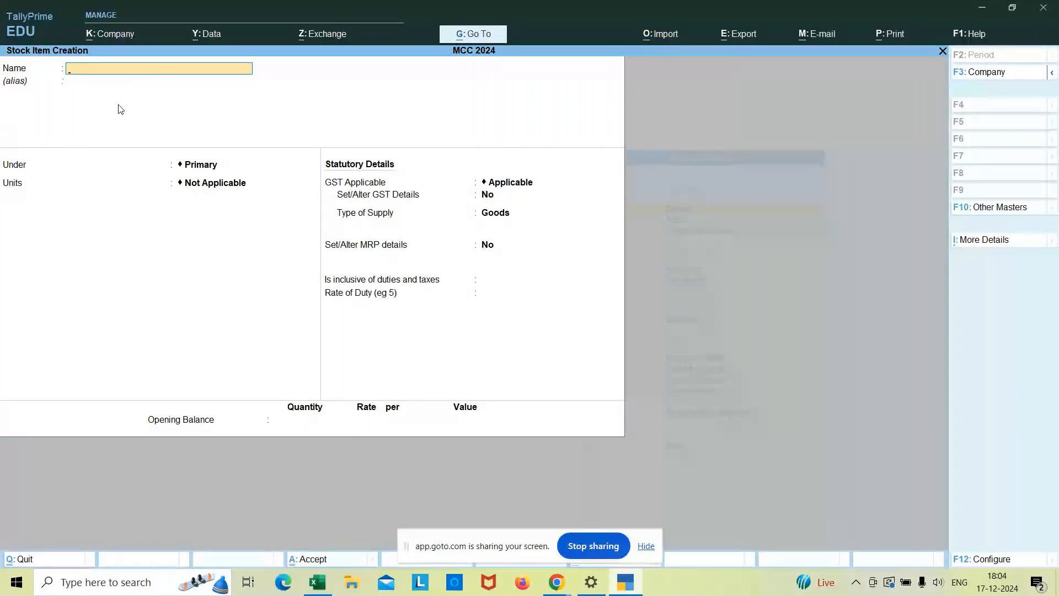
text(Logitech Printers)
key(Return)
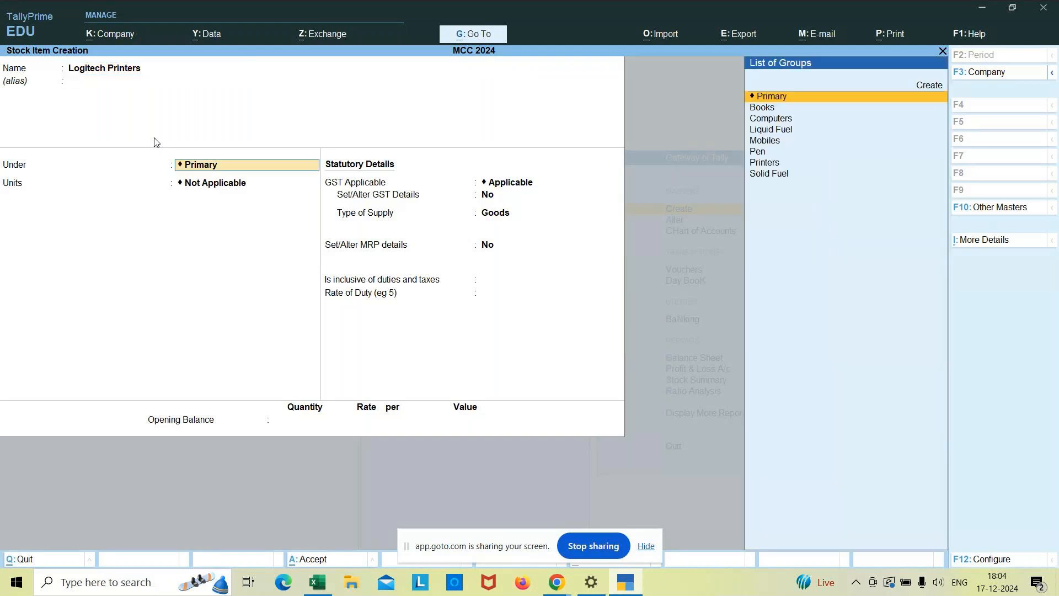
key(BackSpace)
key(Escape)
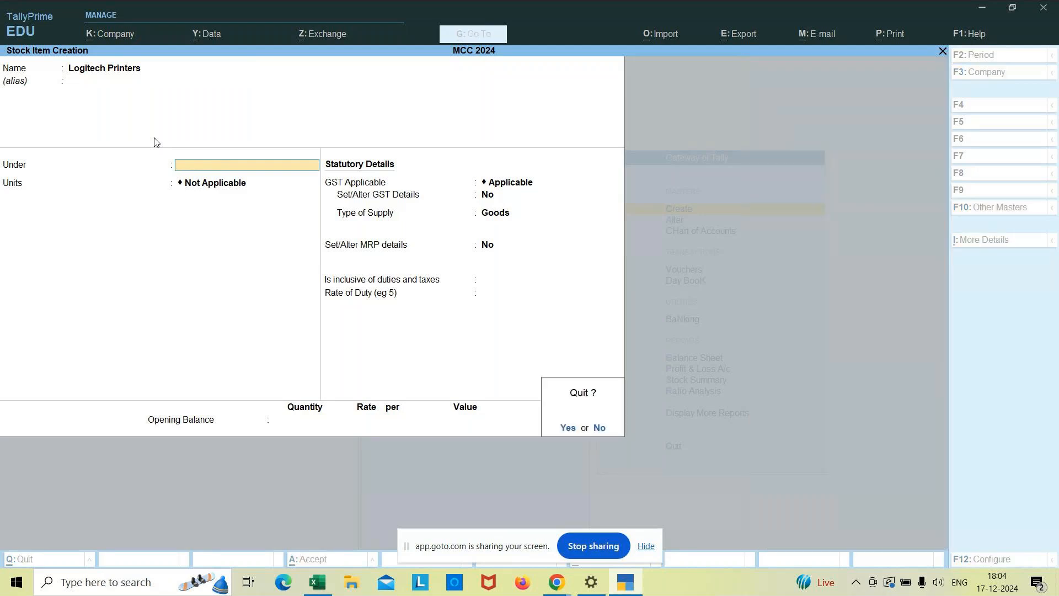
key(y)
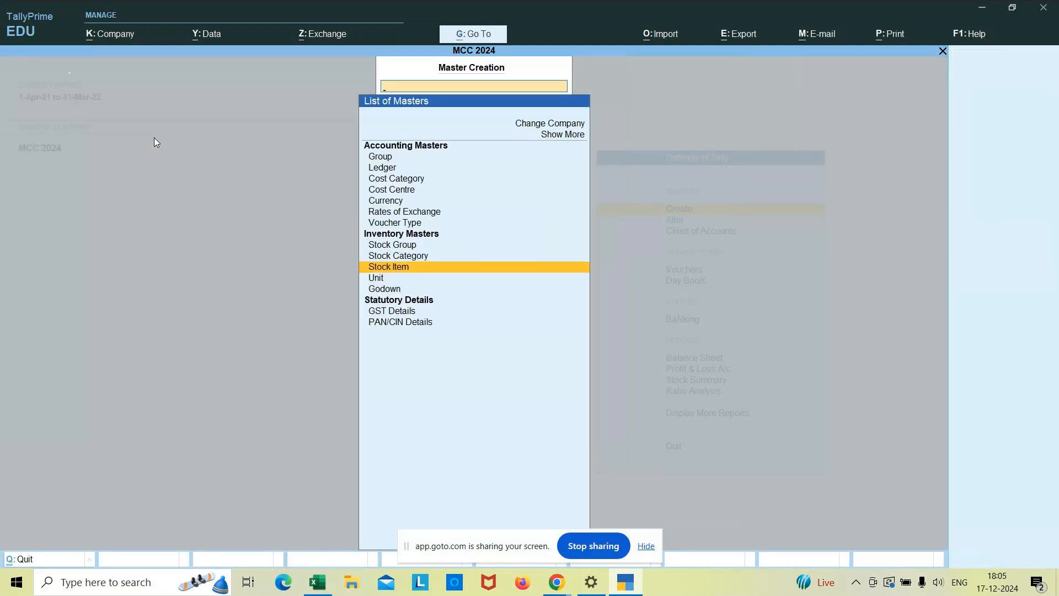
key(Return)
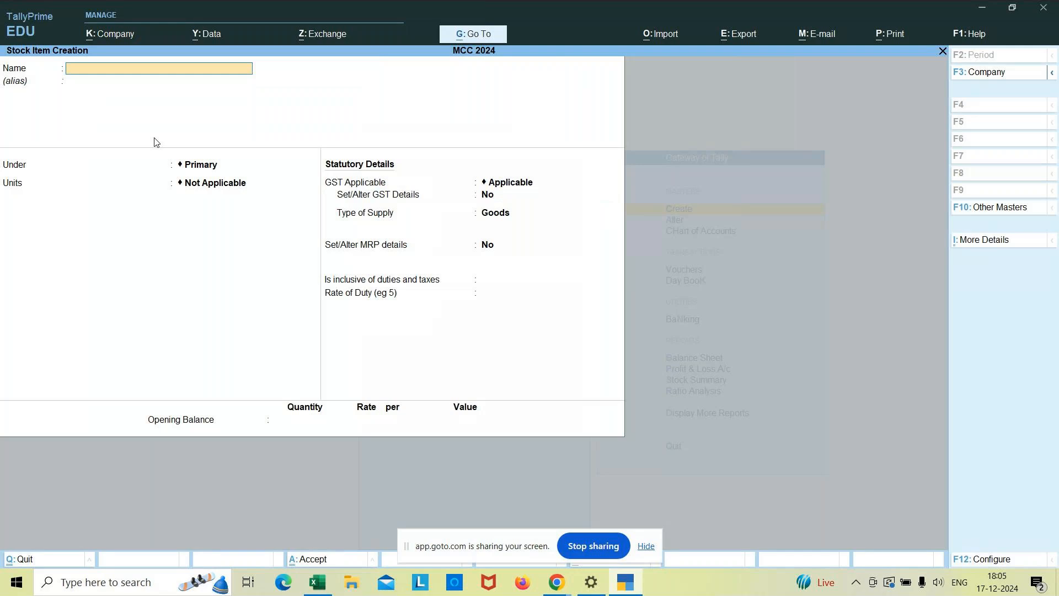
Set the use of stock categories for stock items to Yes in the stock item configuration and accept it.
key(F12)
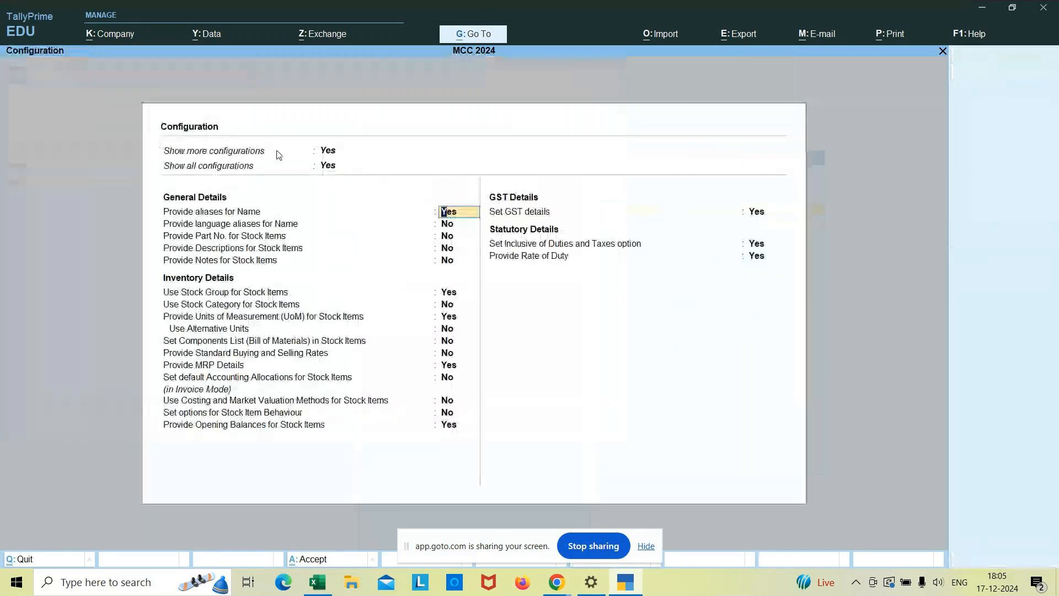
click(447, 305)
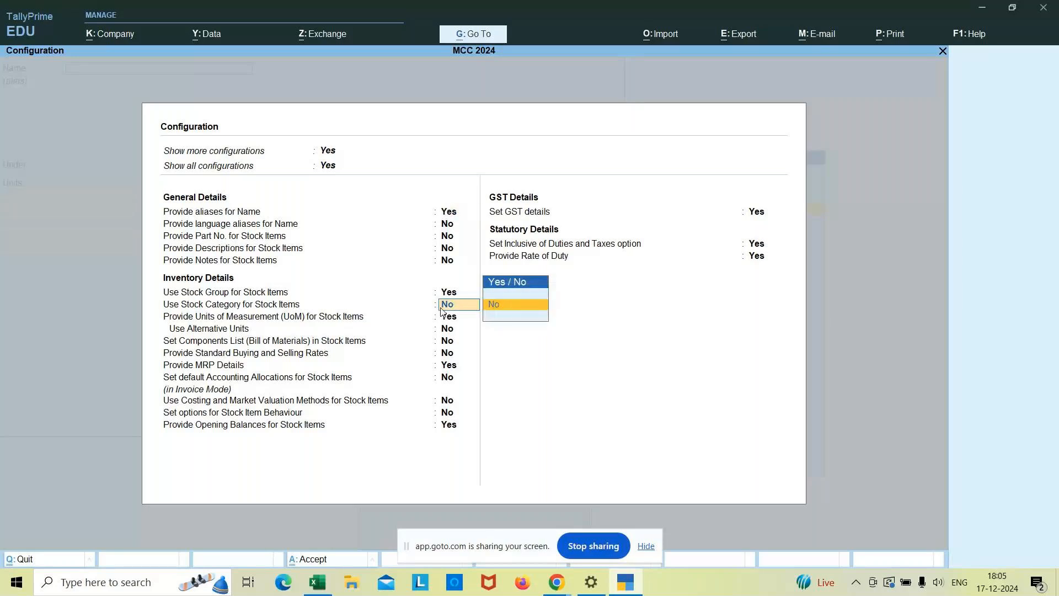
key(y)
key(BackSpace)
key(BackSpace)
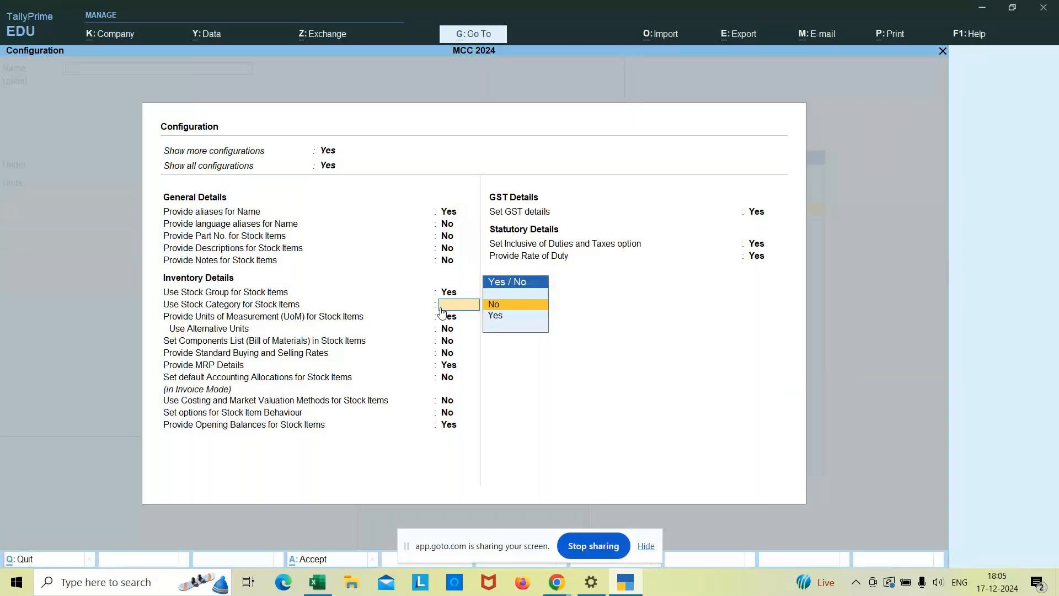
text(y)
key(Return)
key(ctrl)
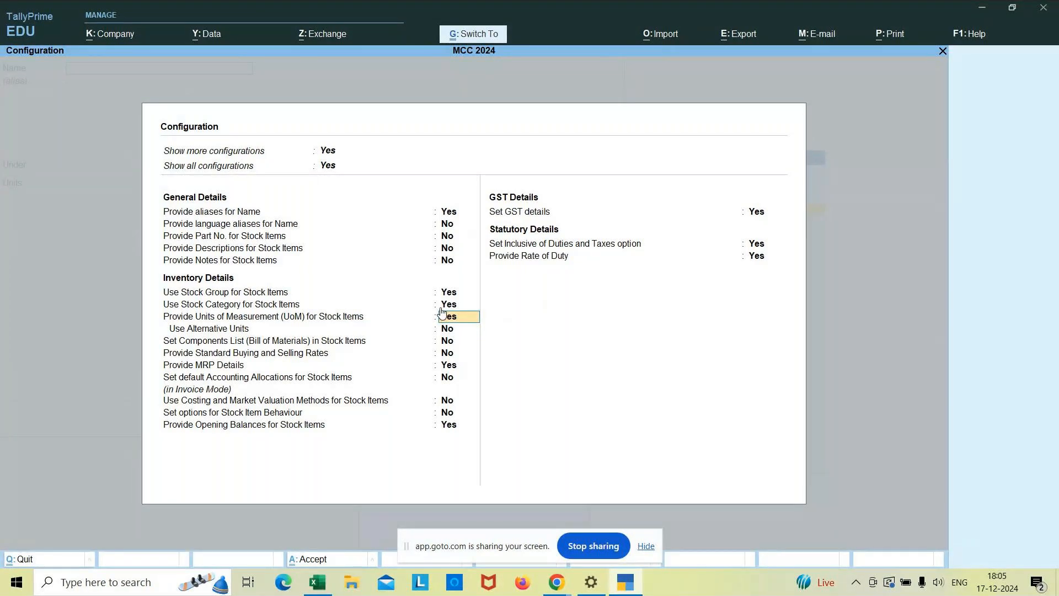
key(ctrl+a)
Name the stock item Logitech Printers, leave the alias blank, and place it under the Printers group.
text(Logitech Printers)
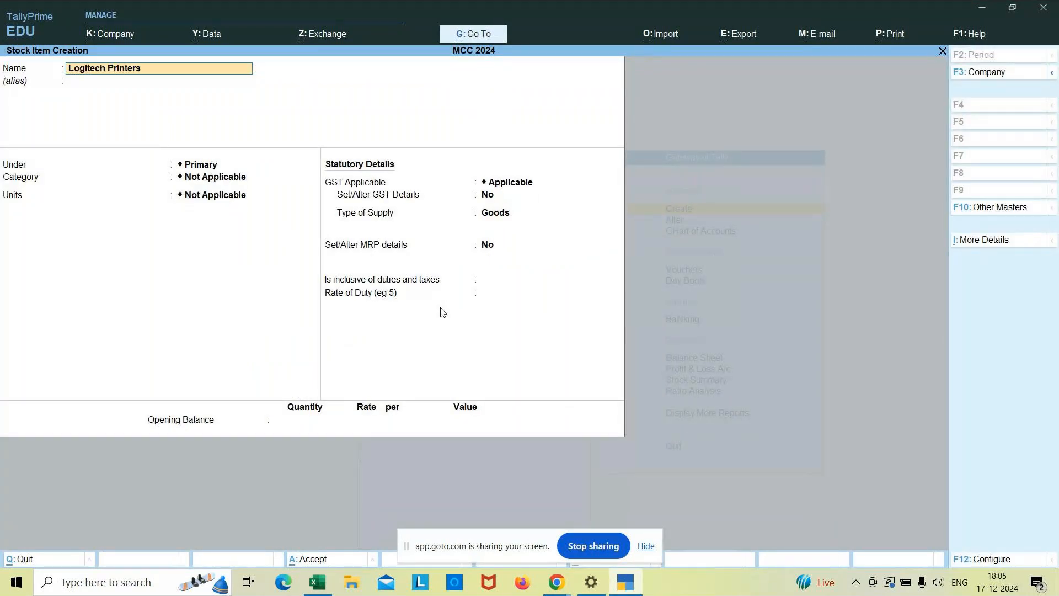
key(Return)
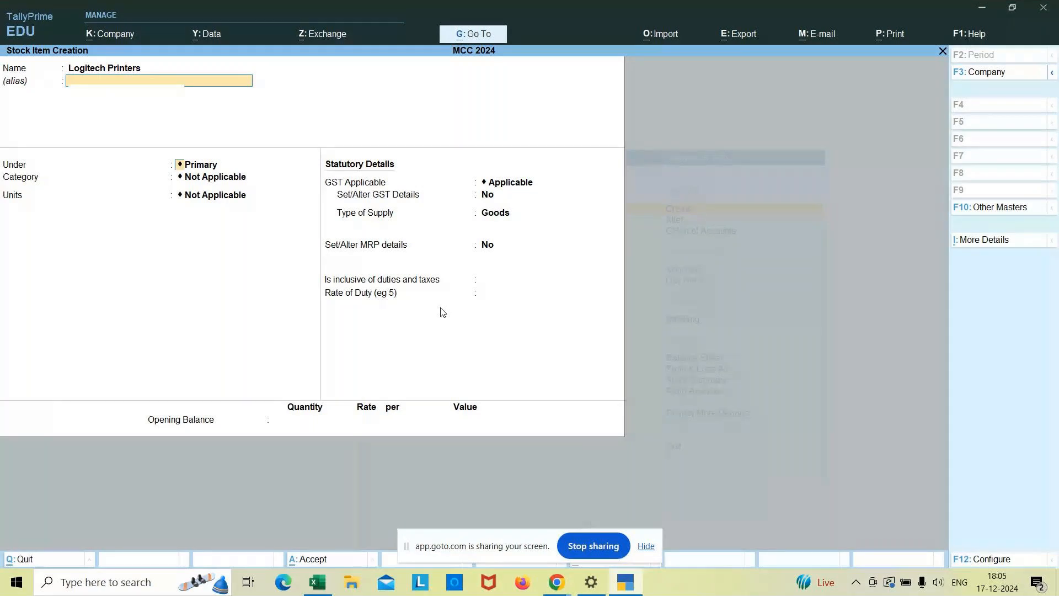
key(Return)
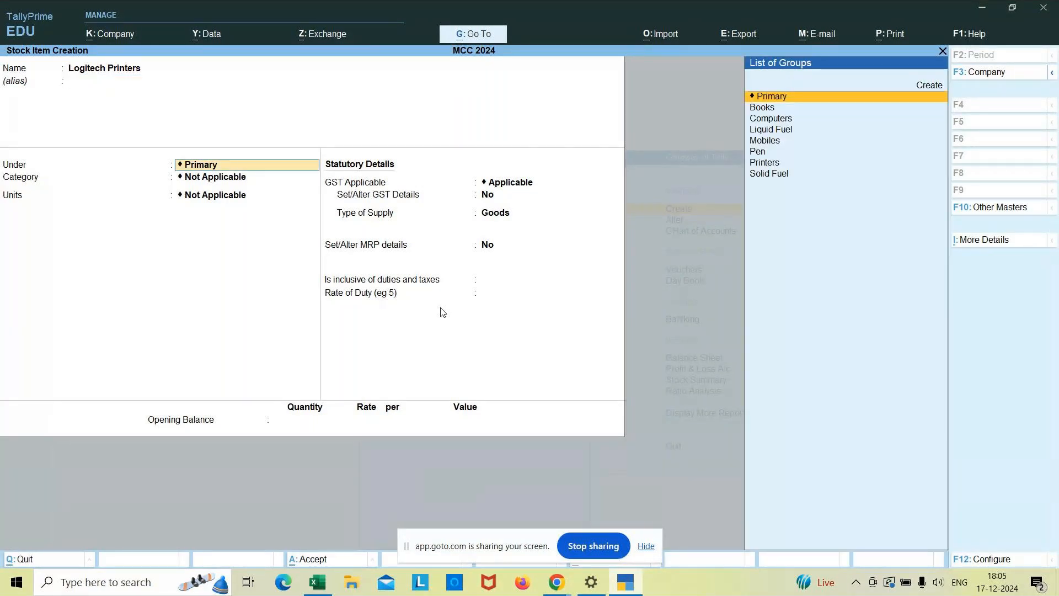
key(Down)
key(Down)
key(Down)
key(Down)
key(Down)
key(Down)
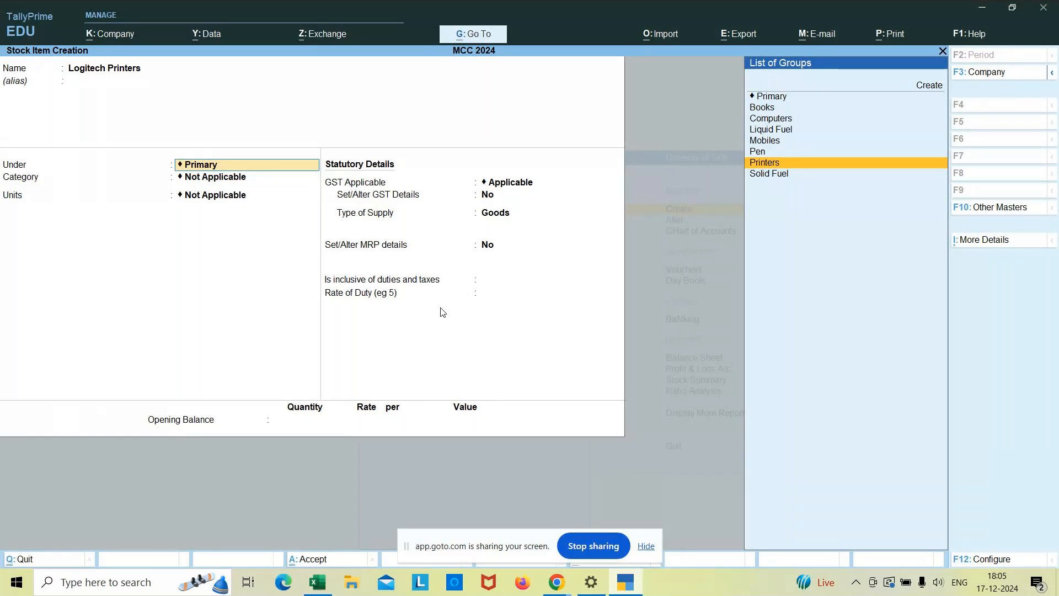
key(Return)
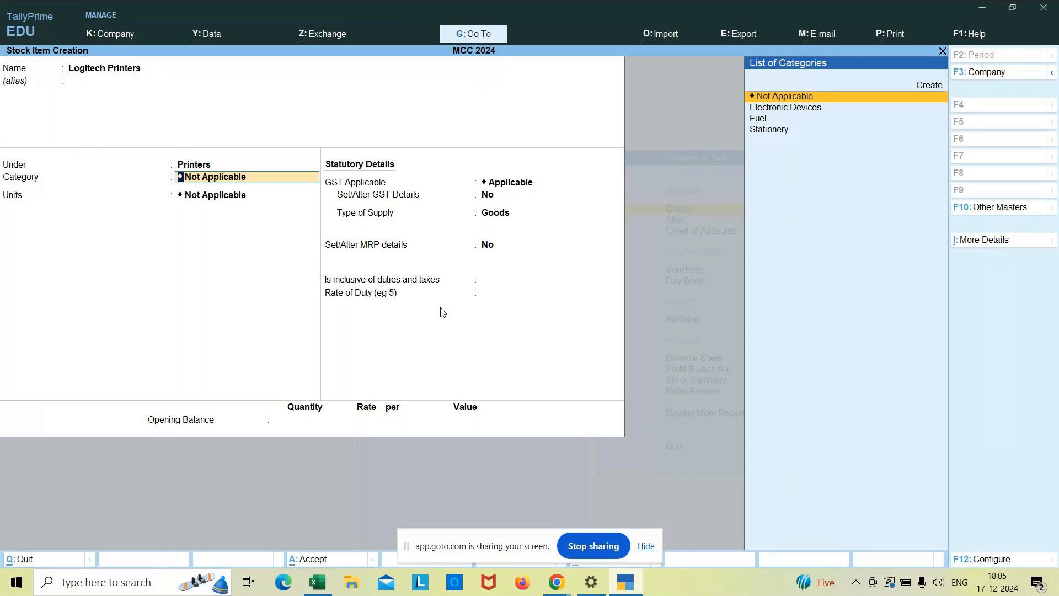
Assign the Electronic Devices category and the nos unit to the stock item, accepting GST as Applicable.
key(Down)
key(Return)
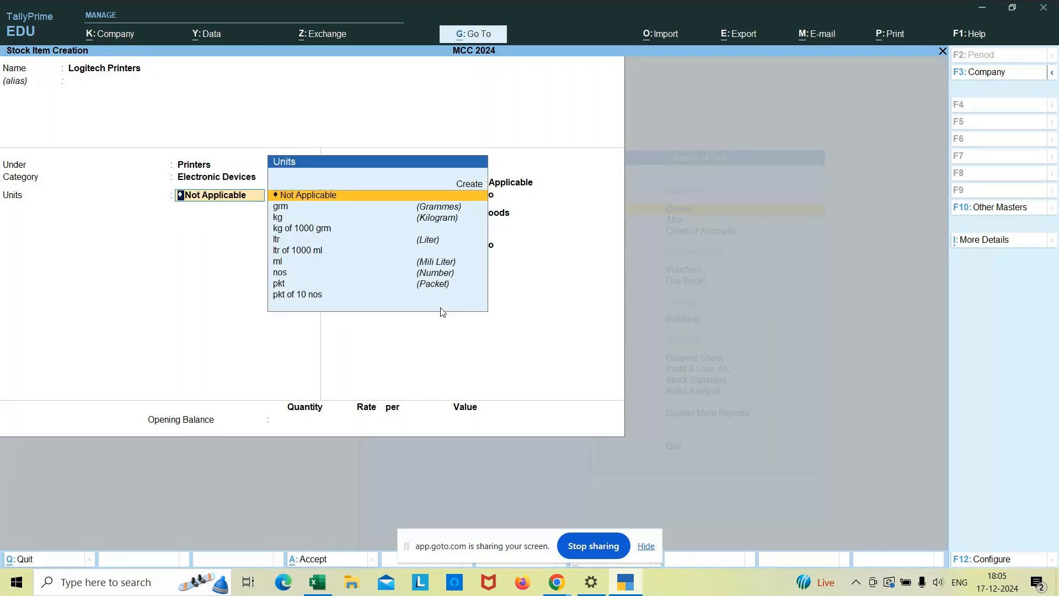
key(Down)
key(Down)
key(Down)
key(Down)
key(Down)
key(Down)
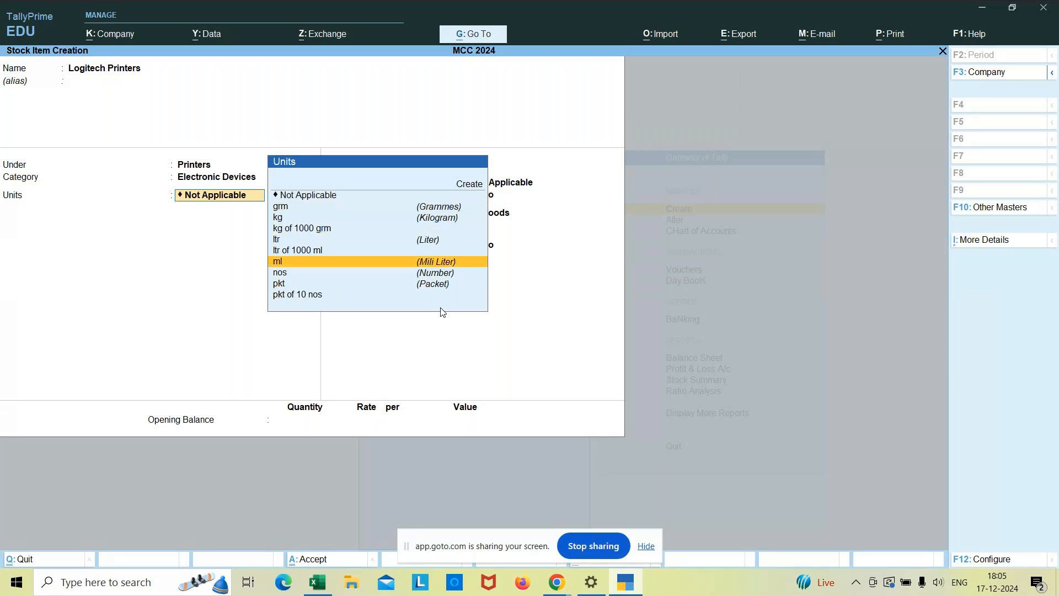
key(Down)
key(Return)
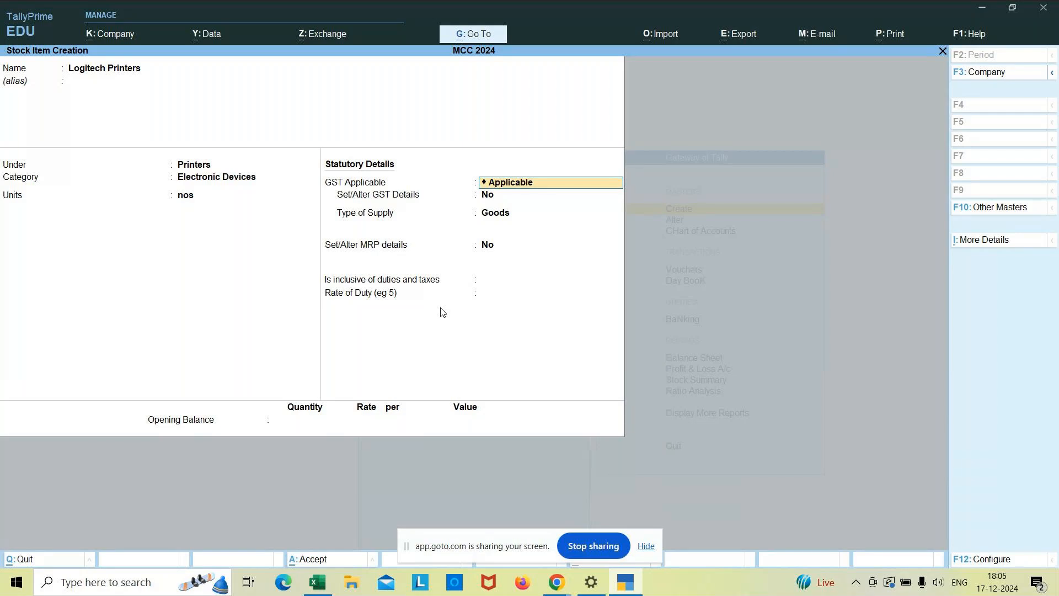
key(Return)
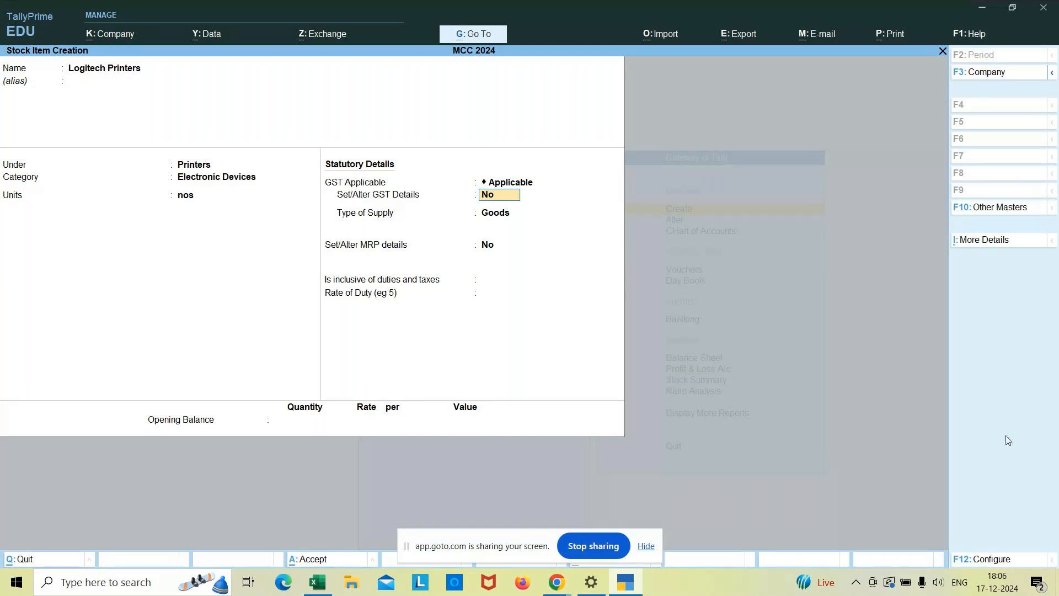
Review the stock item configuration options, including the stock category setting, and return to the item form.
click(987, 560)
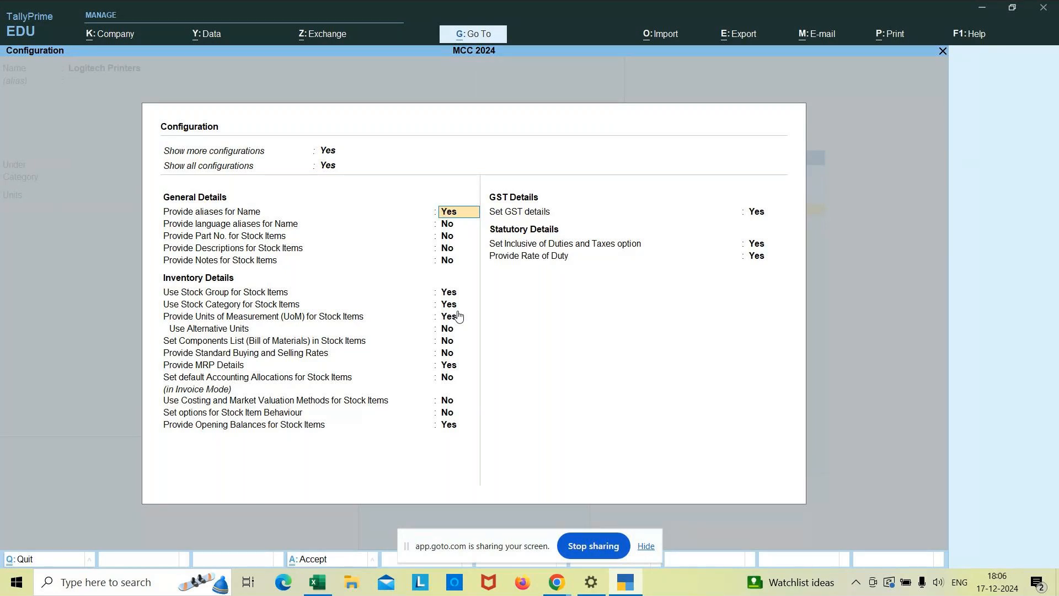
key(ctrl+a)
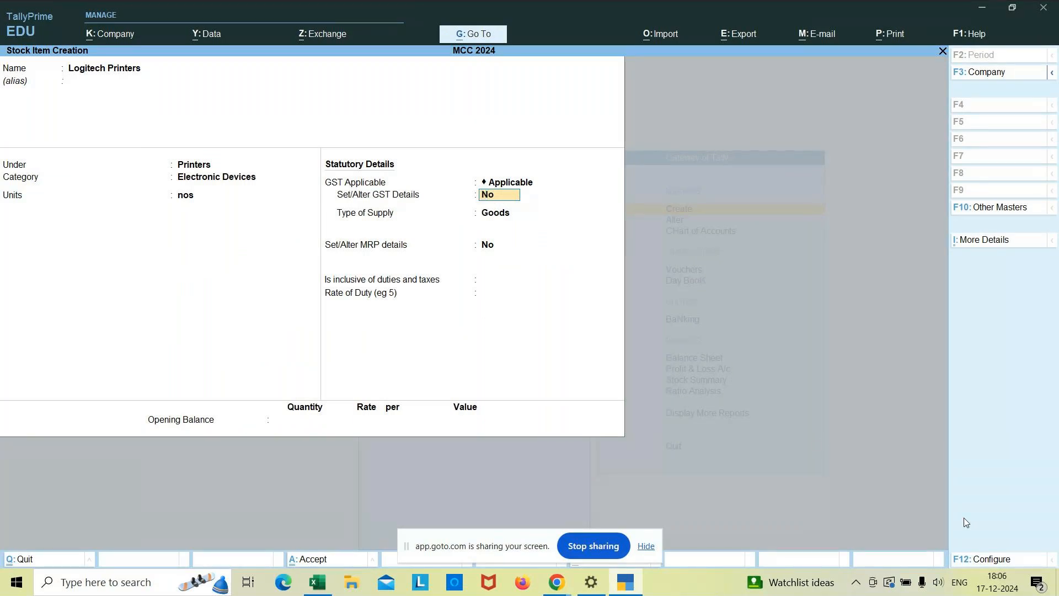
click(984, 562)
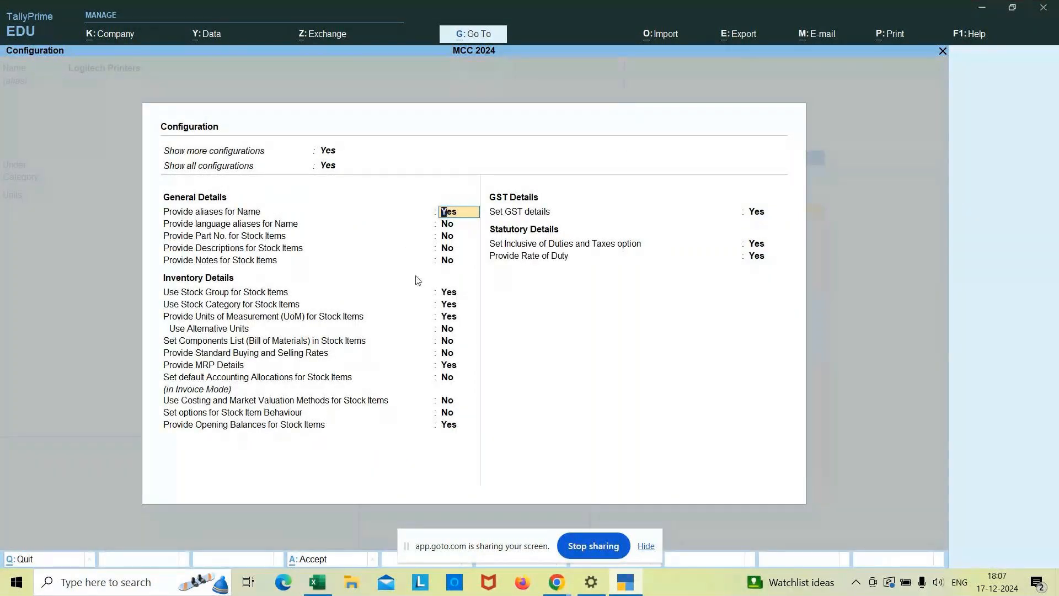
click(451, 310)
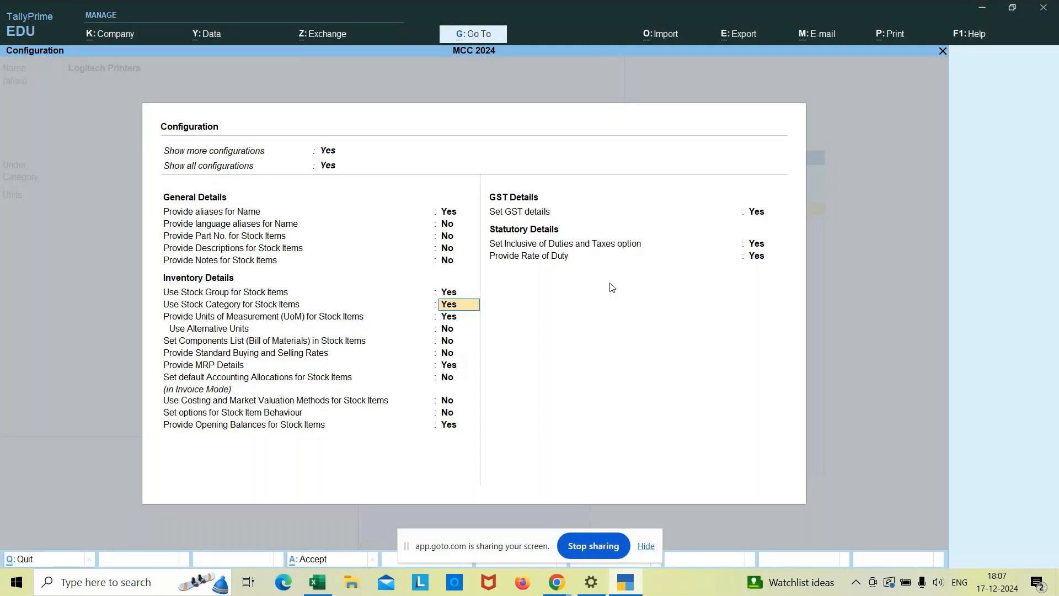
key(ctrl)
key(ctrl+a)
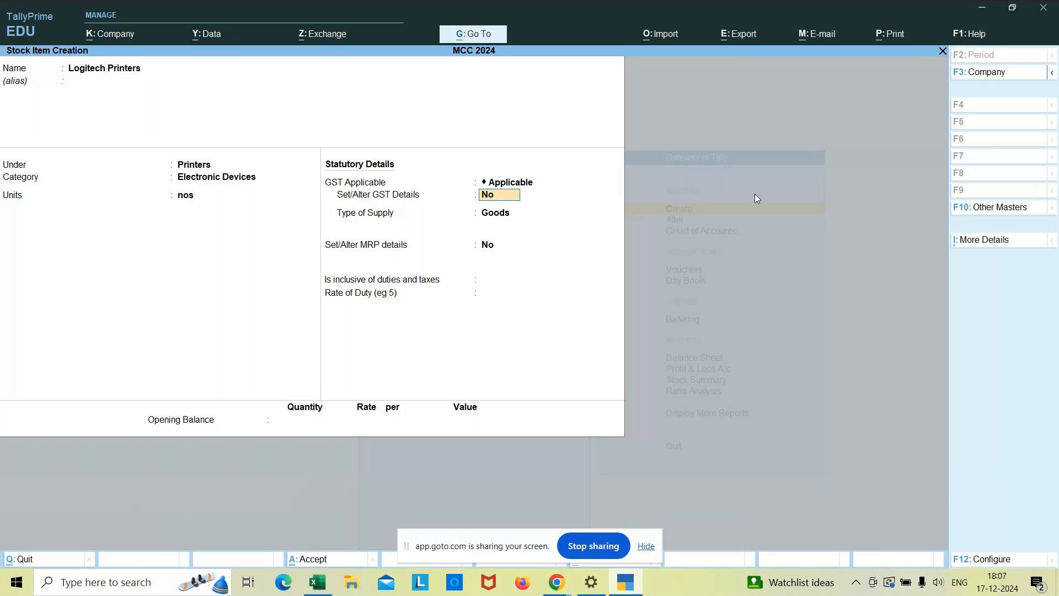
Set the item's Set/Alter GST Details option to Yes, view the GST details form, and leave it without entering anything.
click(509, 186)
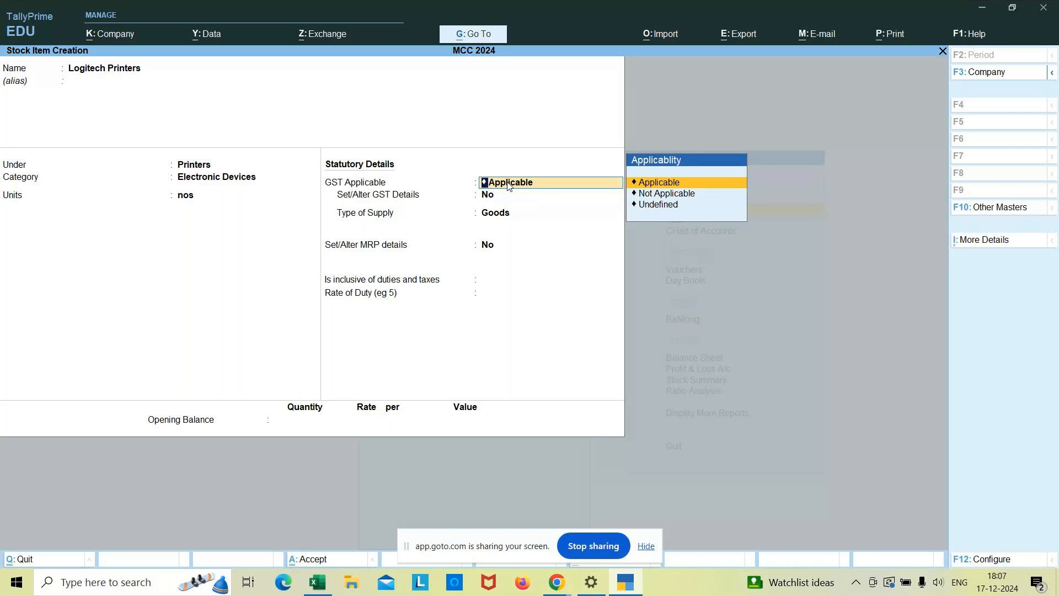
key(Return)
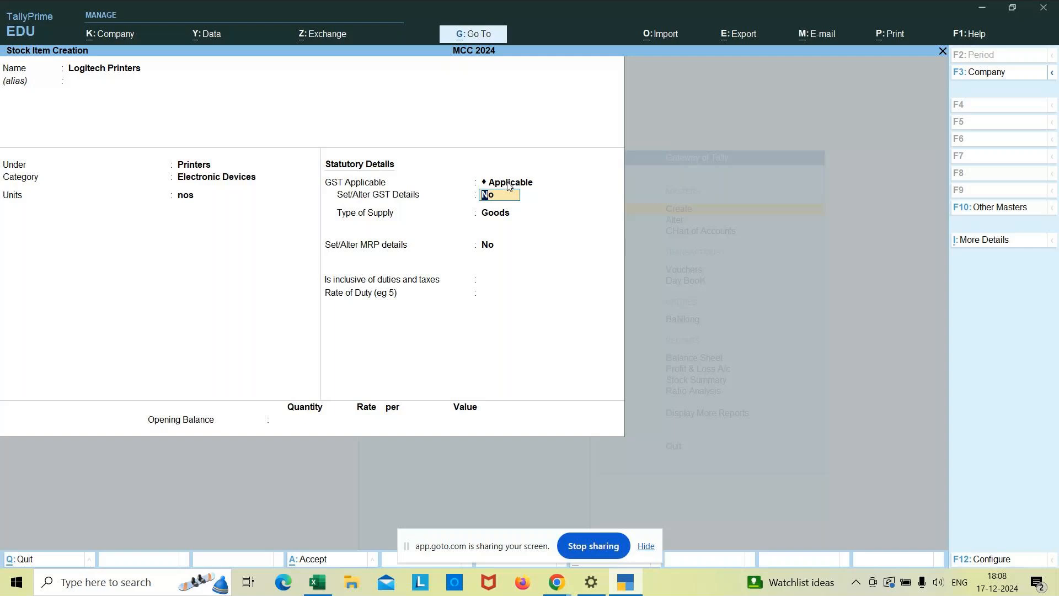
text(yes)
key(Return)
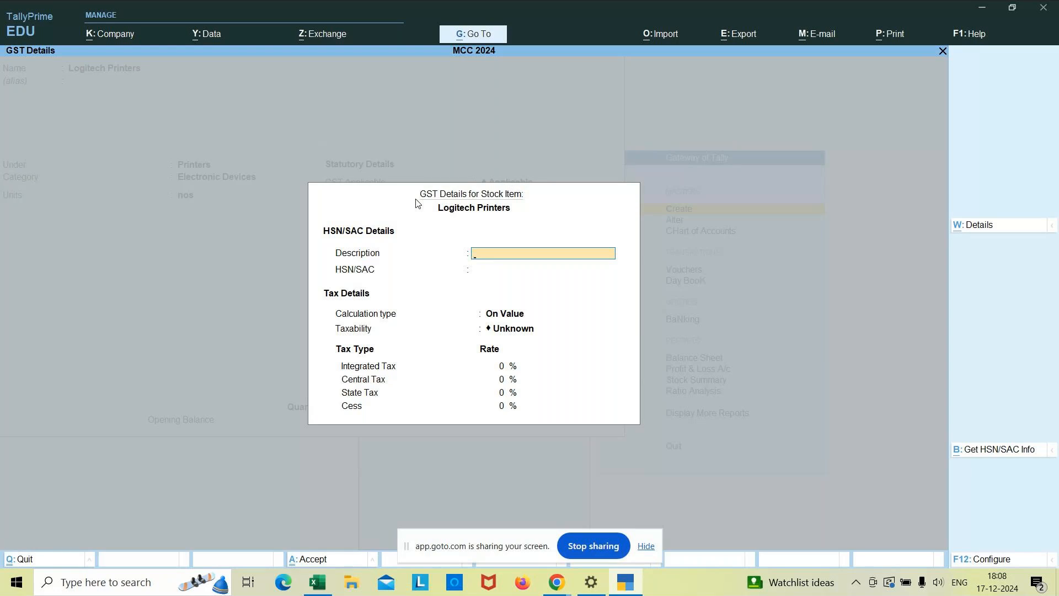
key(Escape)
key(Return)
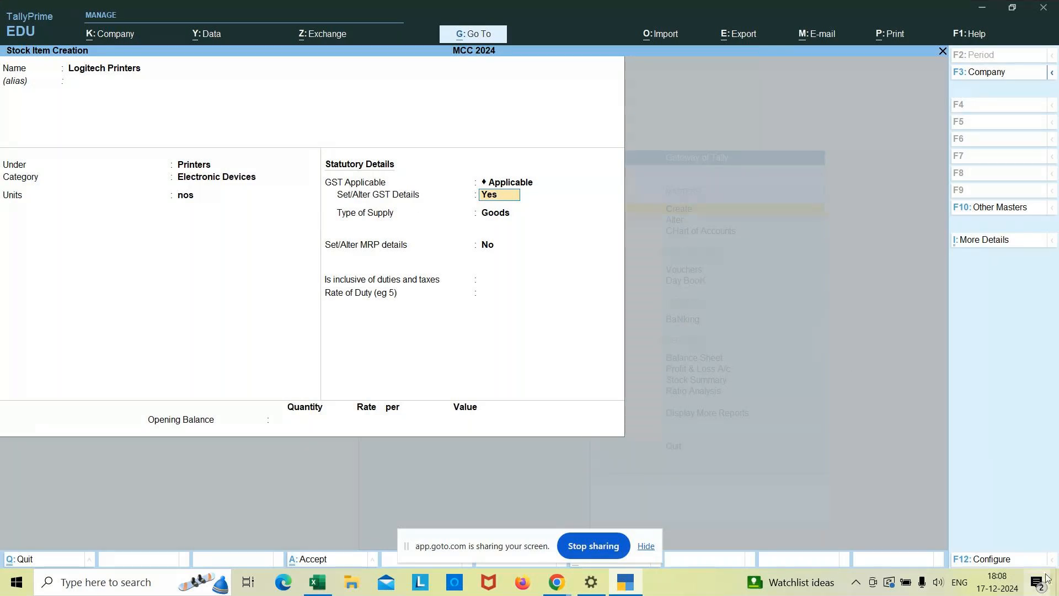
Check the inventory and GST settings in the stock item configuration once more and return to the item form.
click(990, 559)
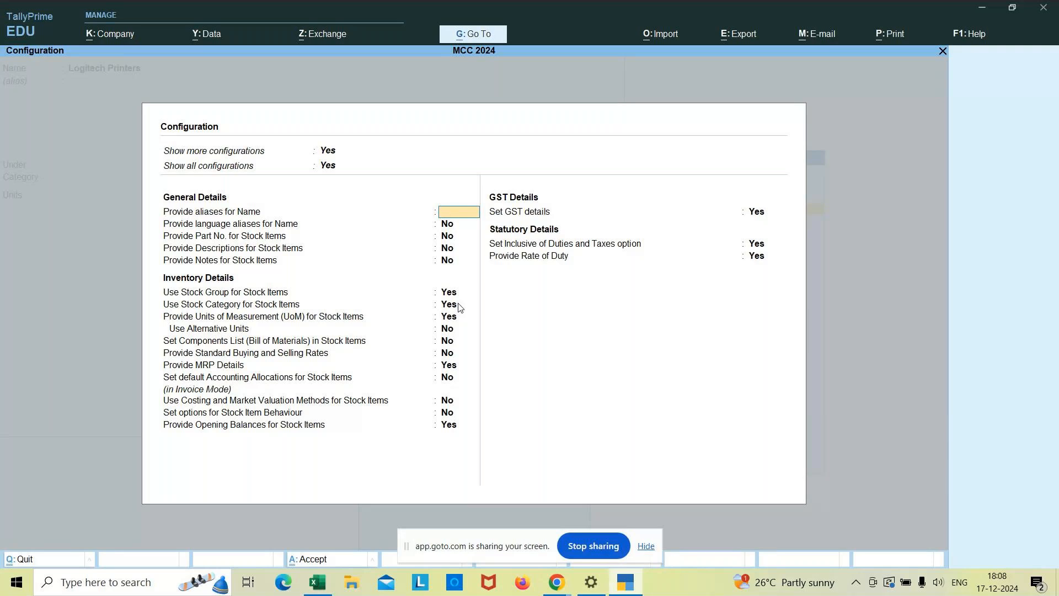
key(ctrl+a)
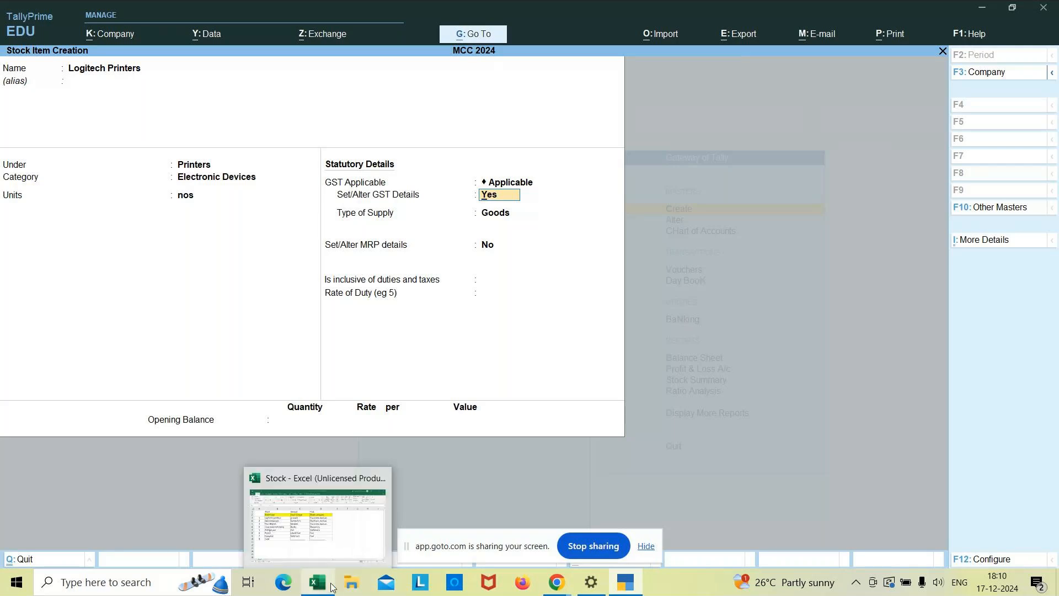
mouse_move(553, 586)
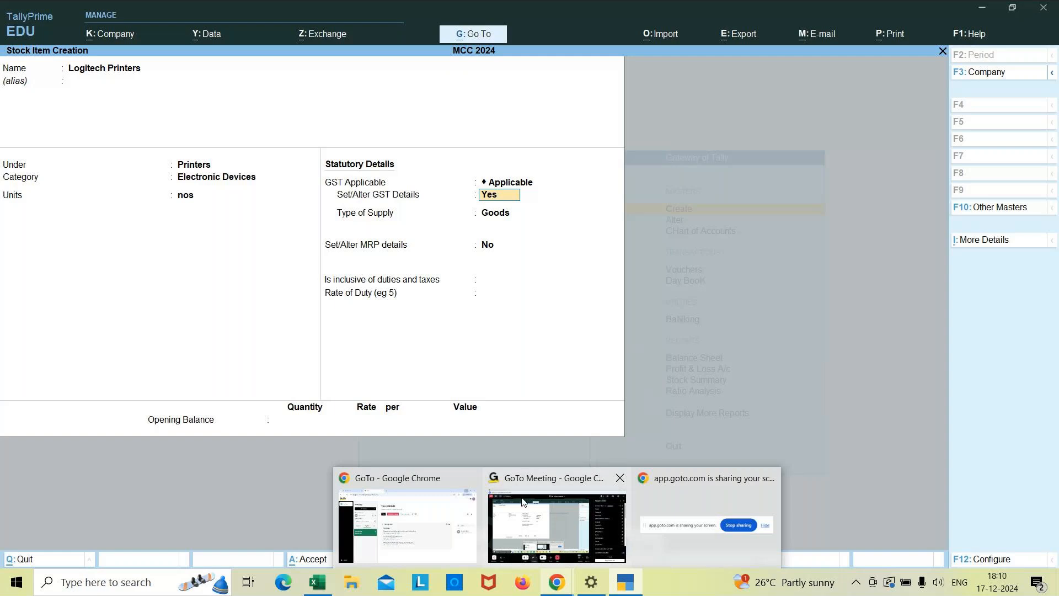
mouse_move(519, 521)
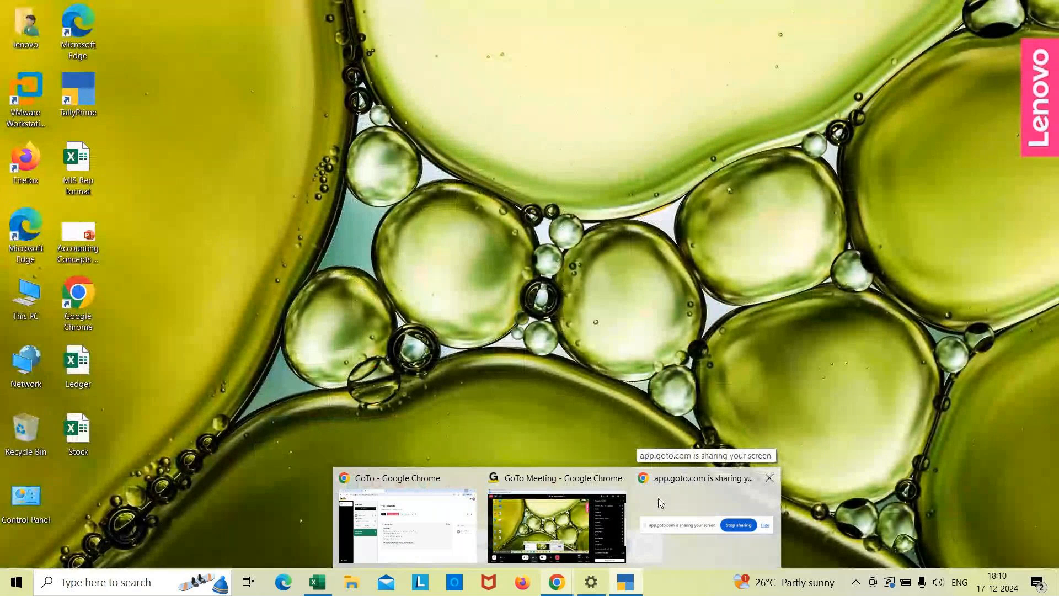
click(656, 496)
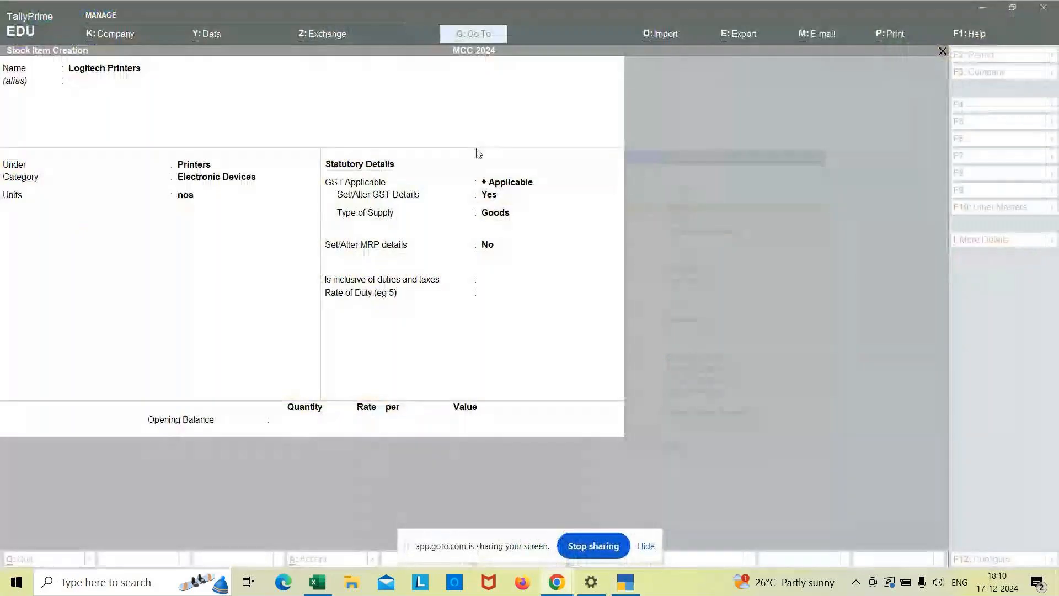
click(555, 583)
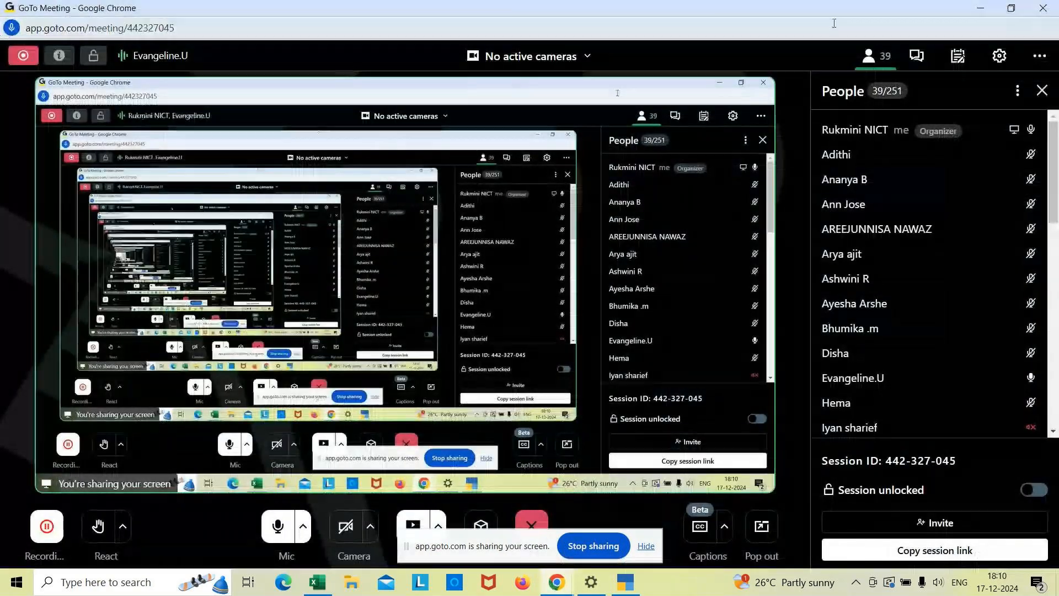
click(981, 8)
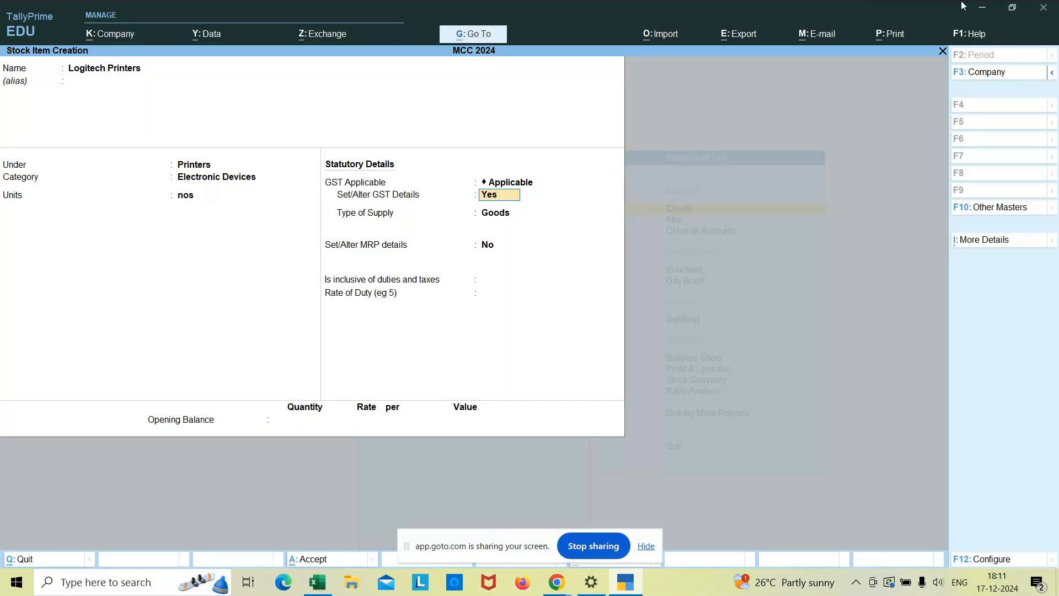
Minimize the TallyPrime and Excel windows, then open tallysolutions.com in Google Chrome.
click(982, 9)
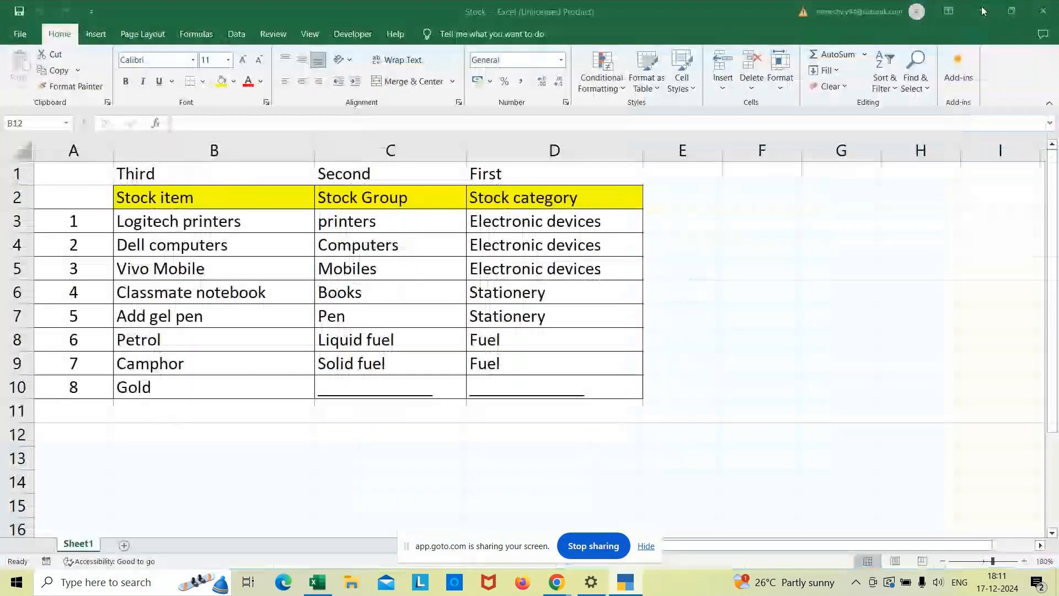
click(982, 9)
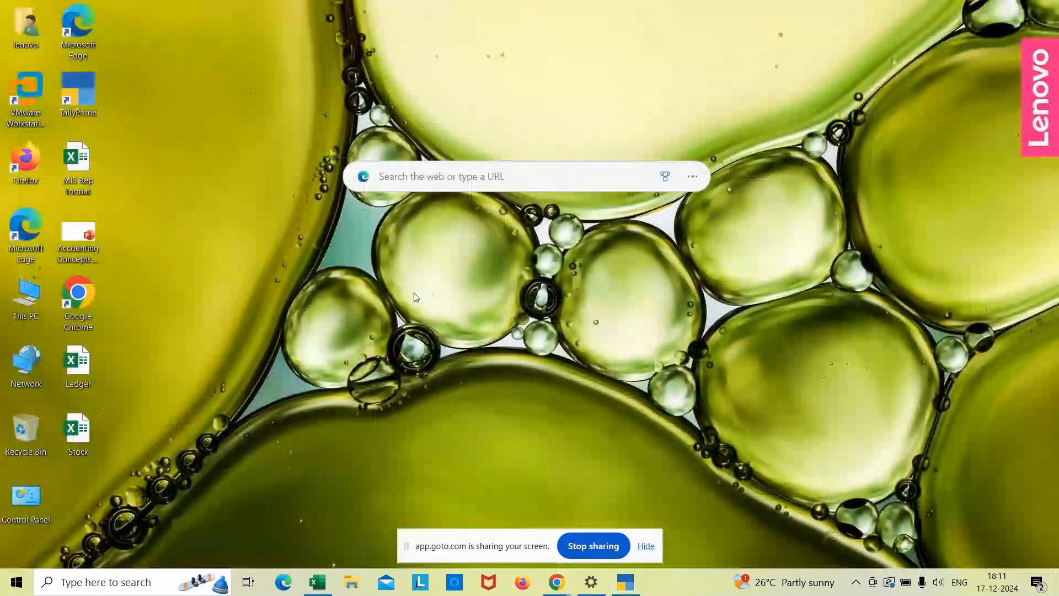
double_click(87, 317)
text(Tallysolutions.com)
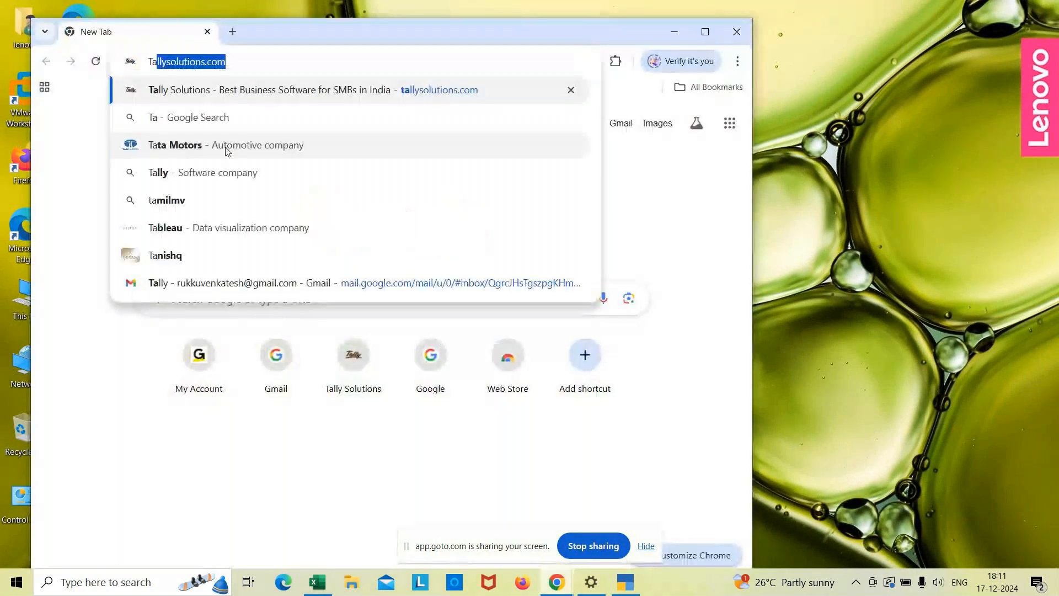
key(Return)
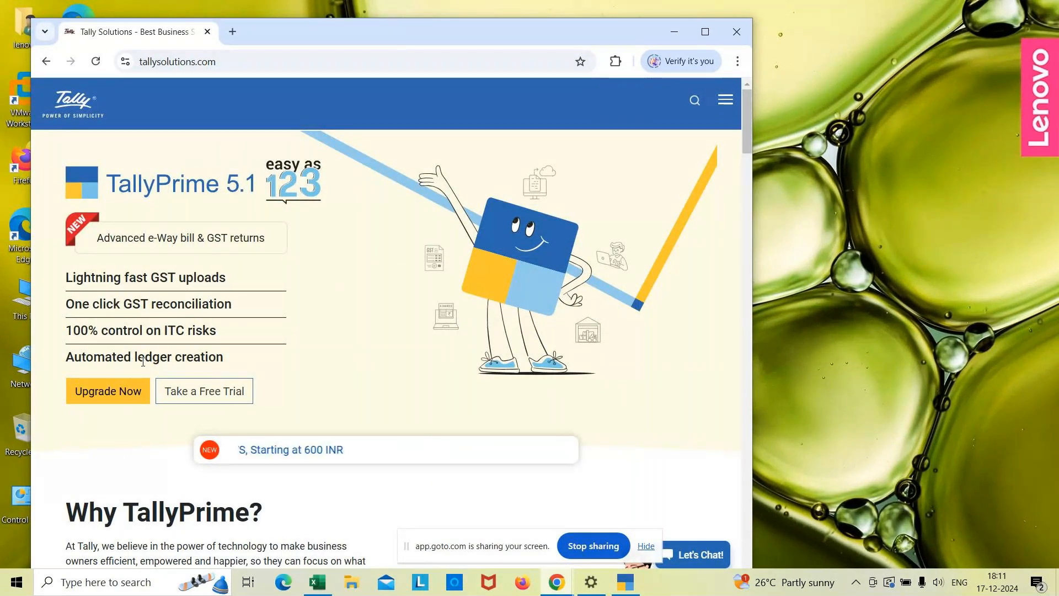
click(108, 396)
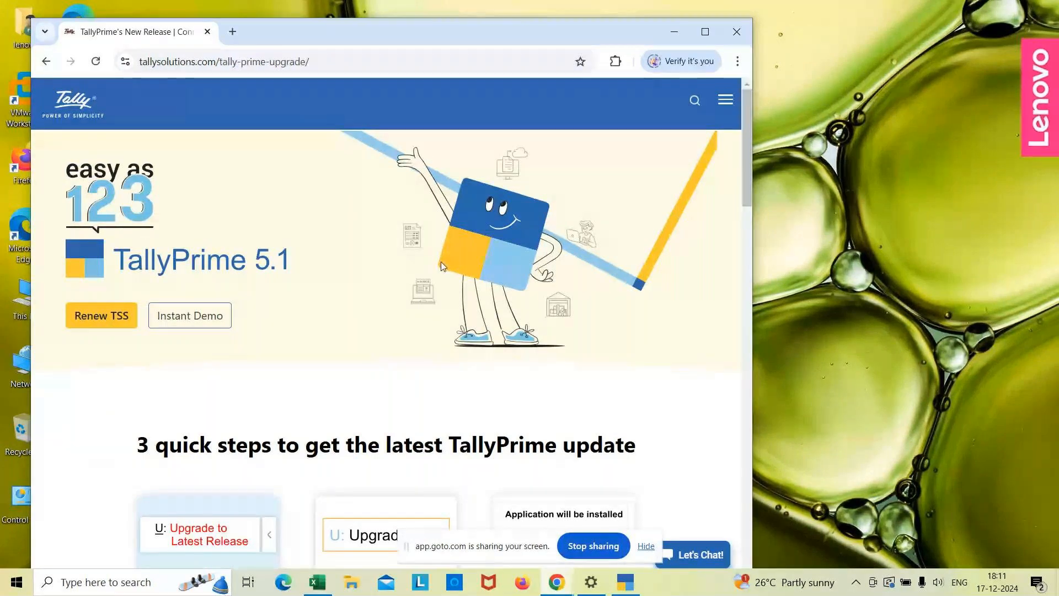
click(45, 63)
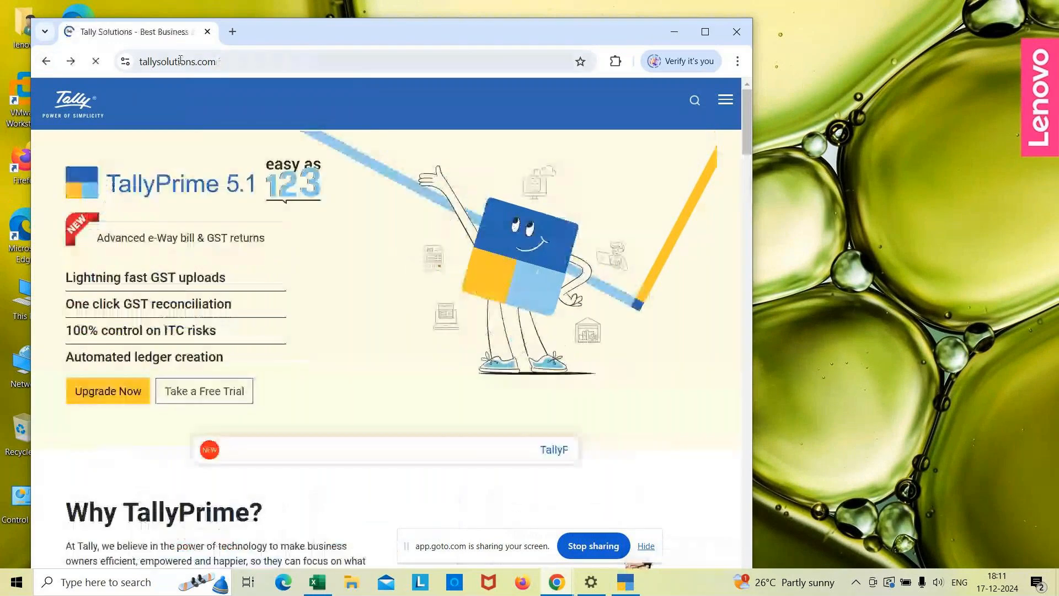
click(223, 61)
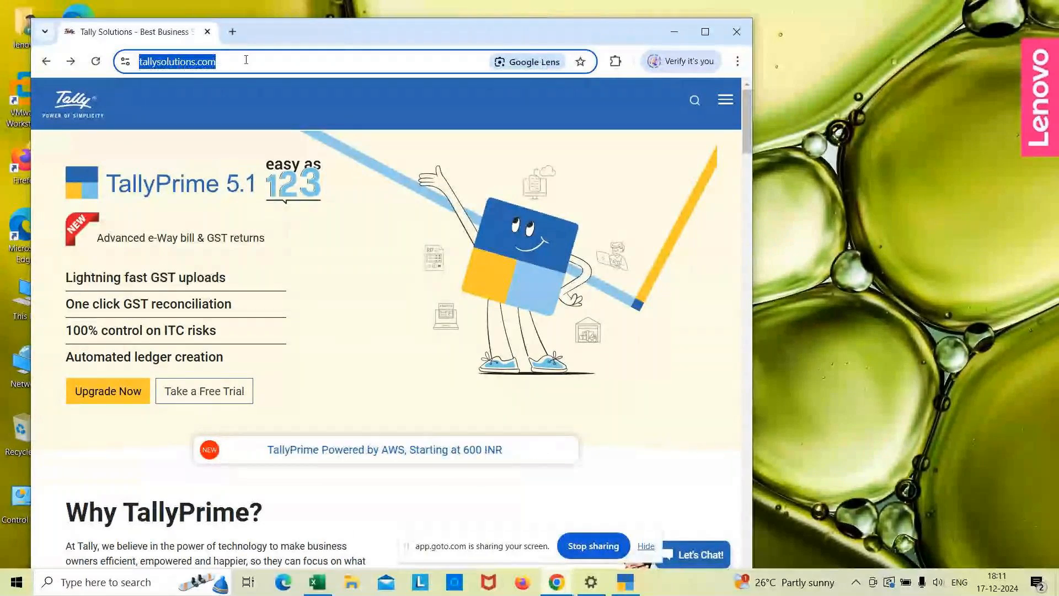
click(246, 60)
key(Return)
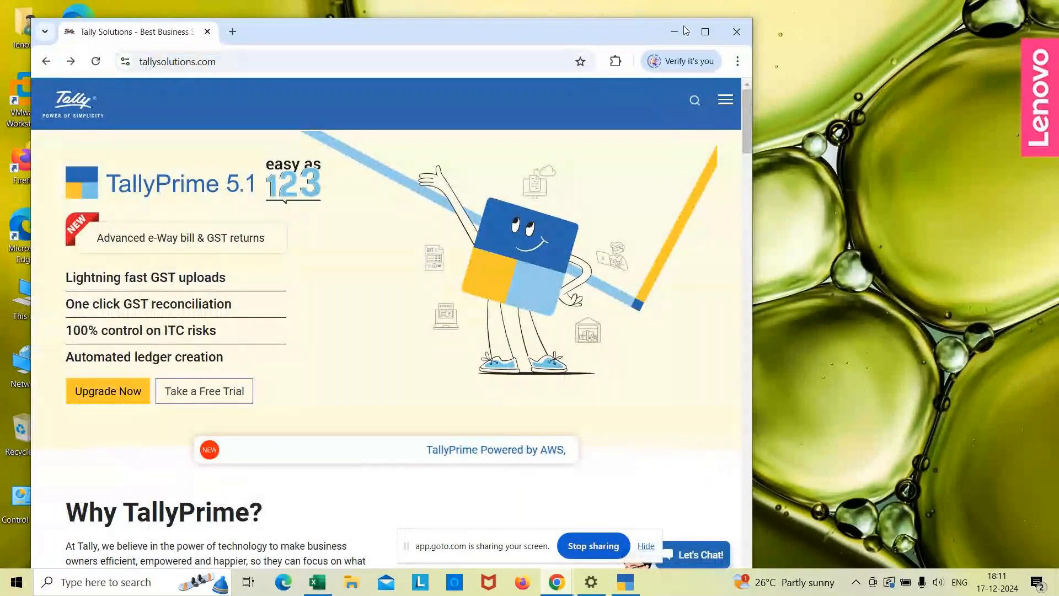
Maximize the browser window and download the standard TallyPrime Rel 5.1 installer from the Tally Solutions download page.
click(705, 31)
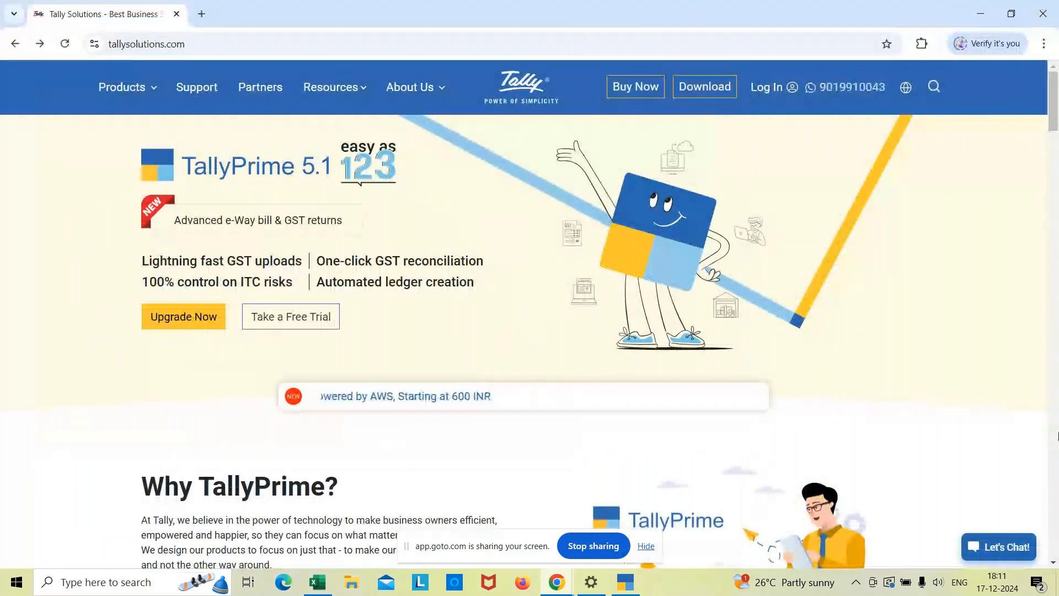
mouse_move(1055, 120)
mouse_down()
mouse_move(1055, 196)
mouse_move(1054, 113)
mouse_up()
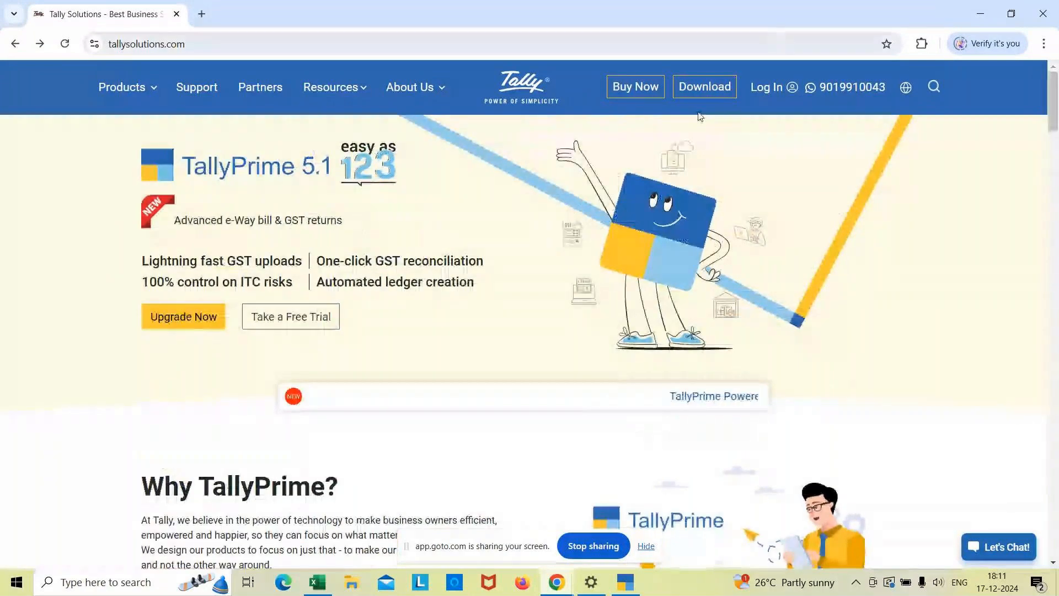
click(706, 88)
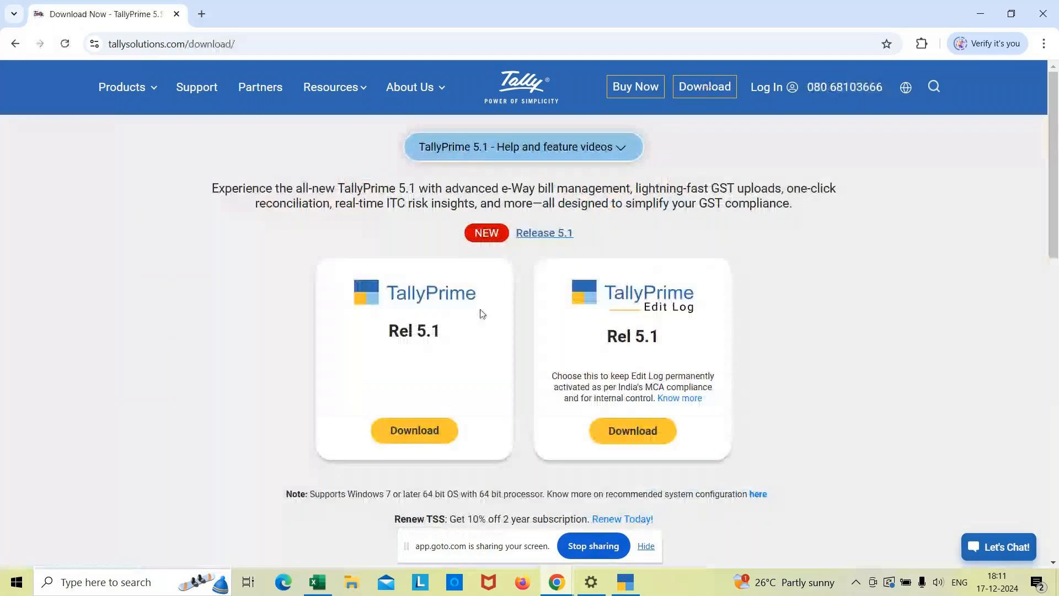
click(408, 430)
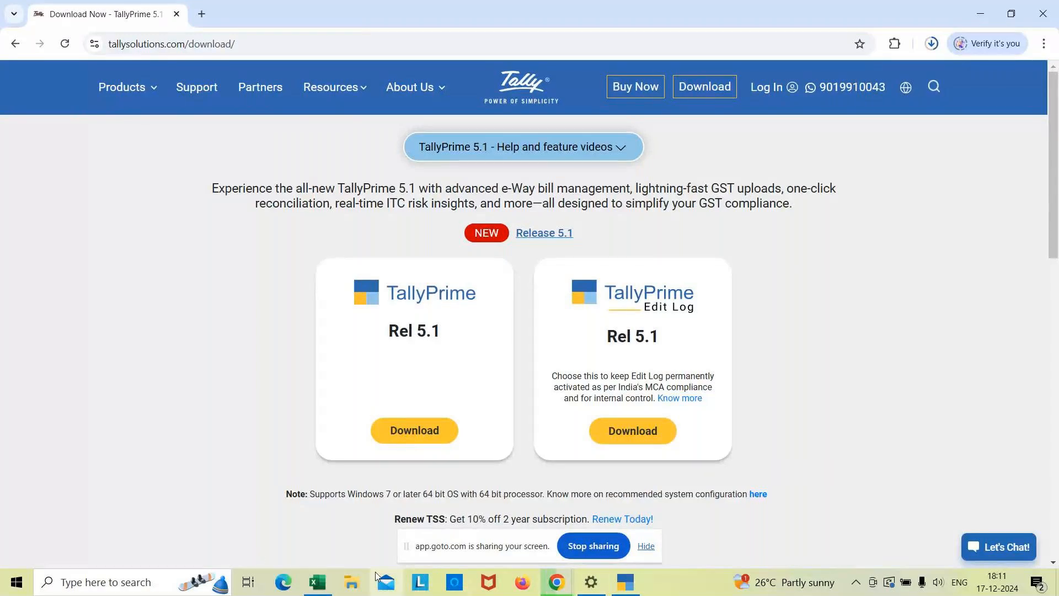
Run the setup (1) installer from the Downloads folder and start the update to TallyPrime 5.1.
click(353, 584)
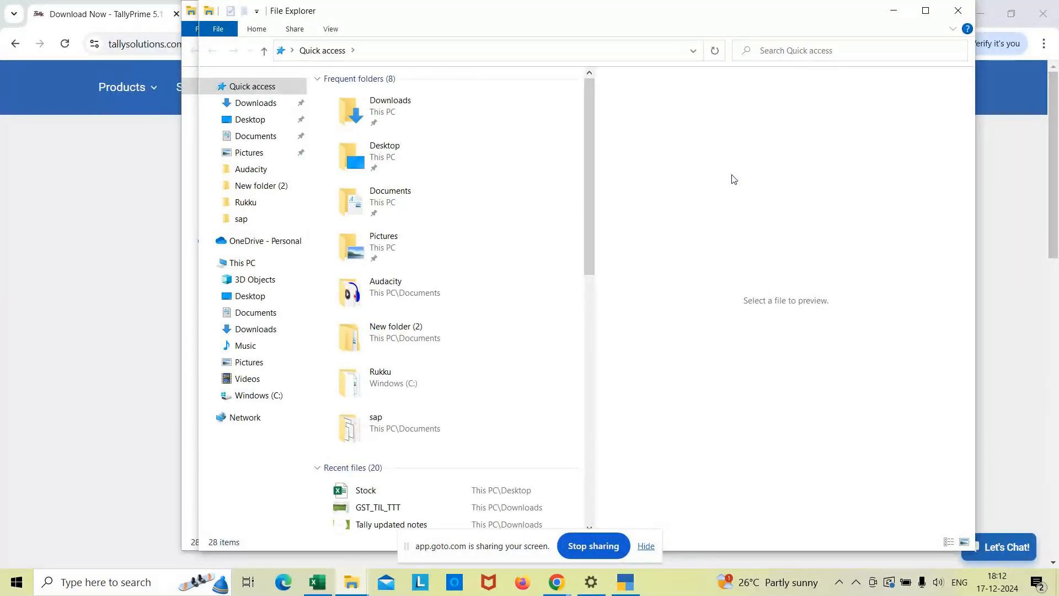
double_click(384, 111)
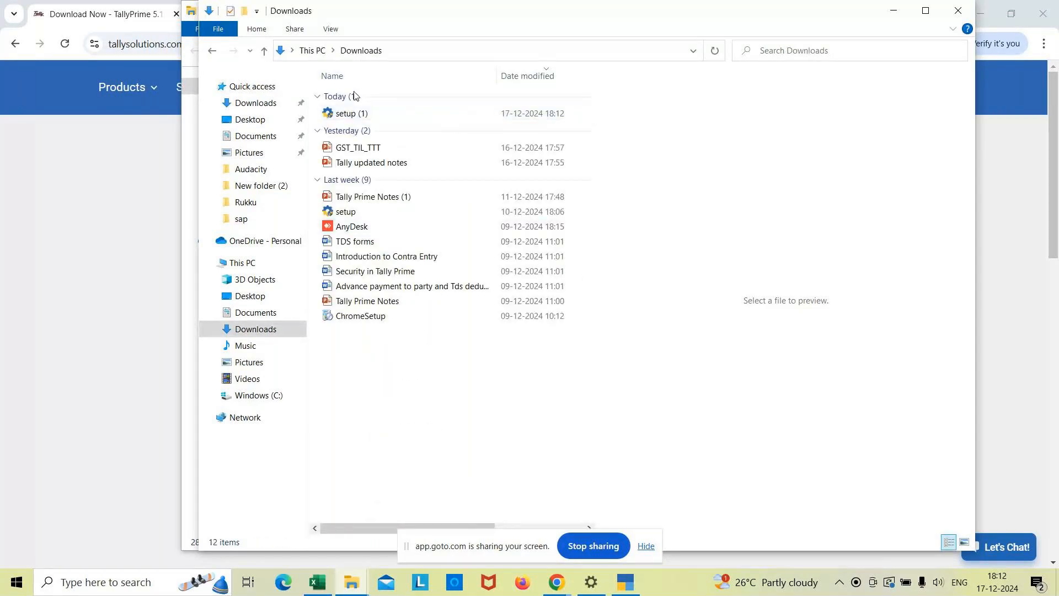
click(366, 114)
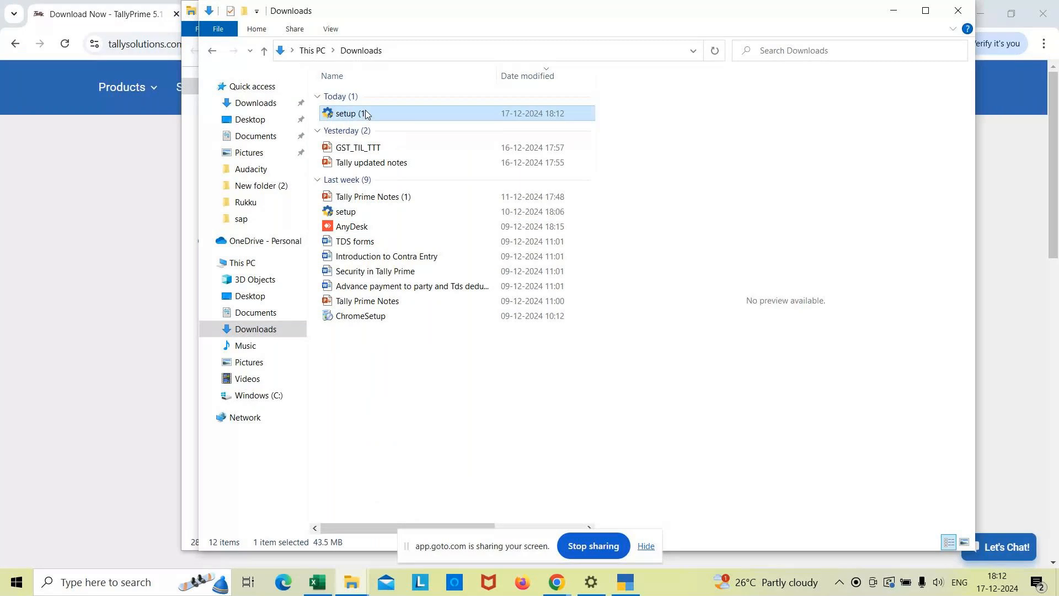
double_click(367, 114)
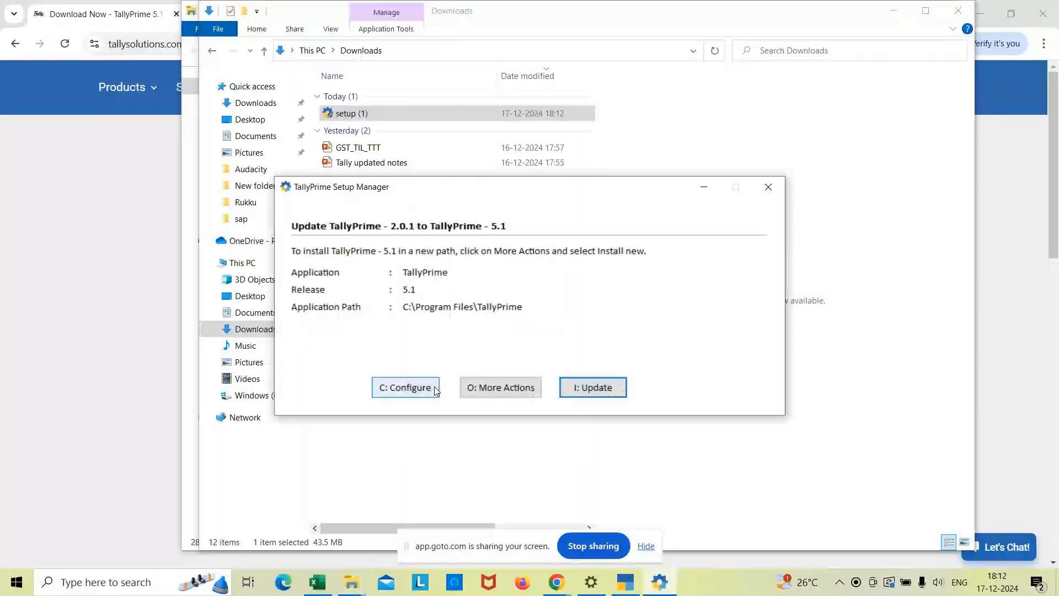
click(593, 390)
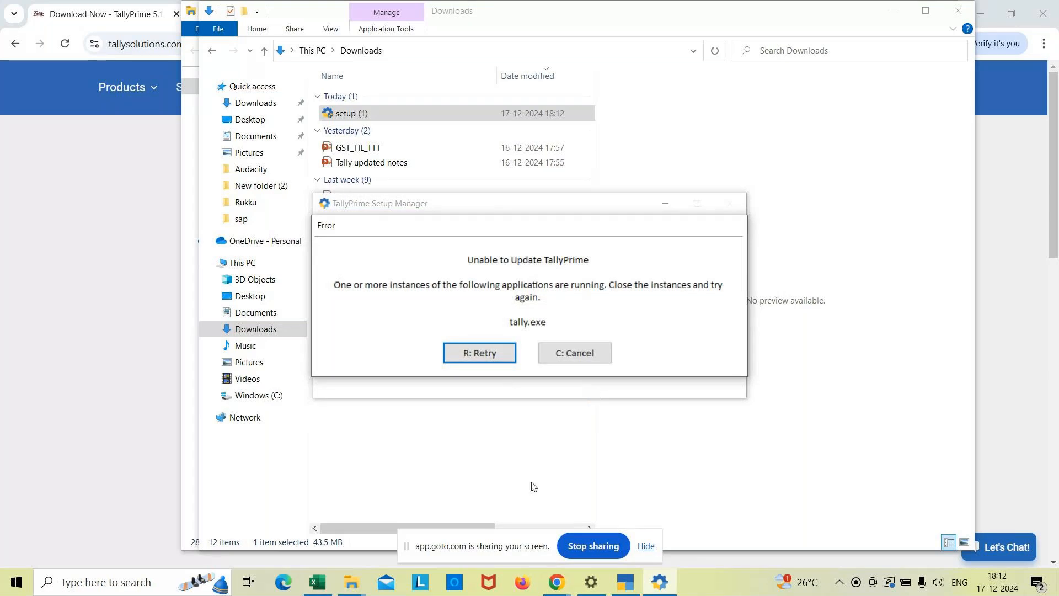
Quit the running TallyPrime, abandoning the open stock item form, and retry the update in the Setup Manager.
click(626, 584)
key(Escape)
key(Escape)
key(y)
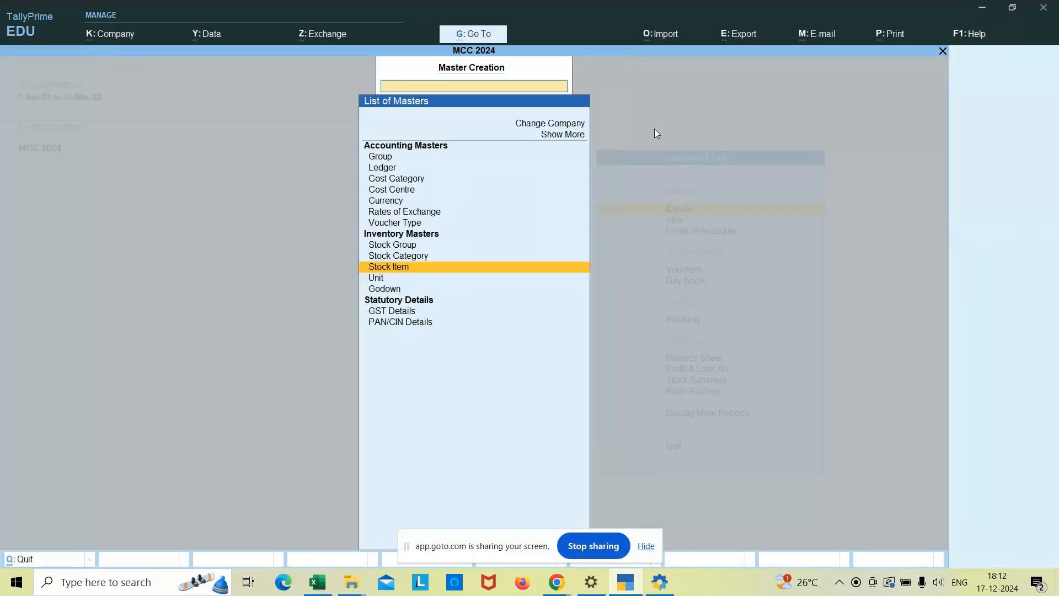
key(Escape)
key(Escape)
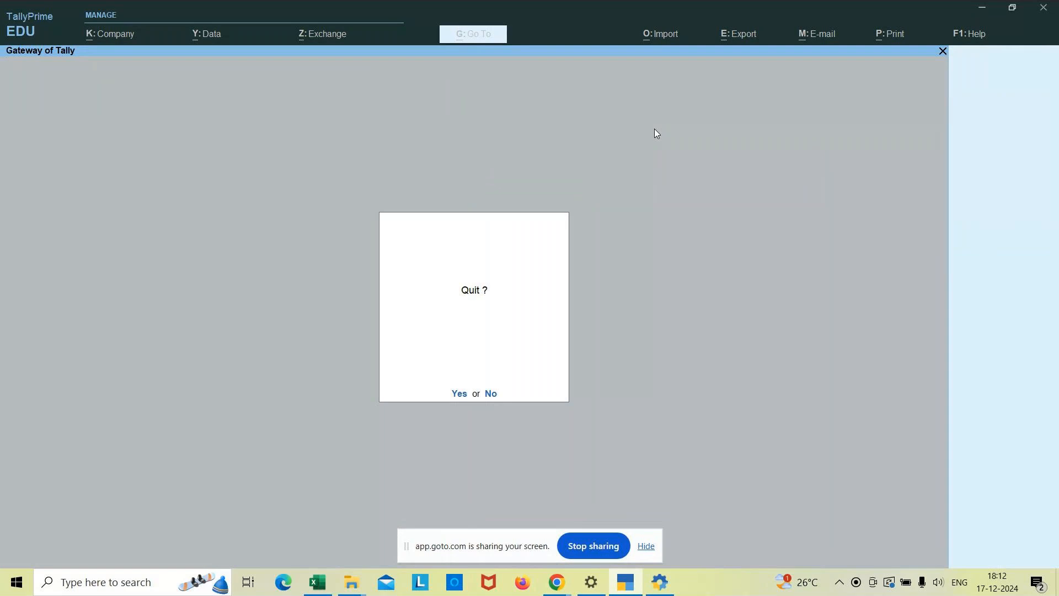
key(y)
click(487, 358)
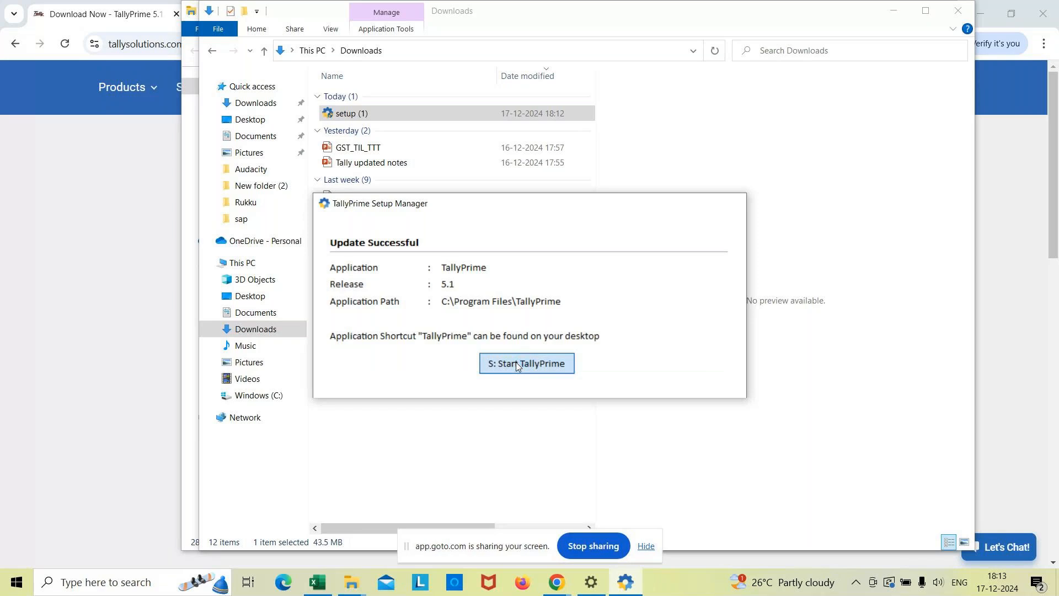
Start the updated TallyPrime in educational mode and leave the R R Co., Pvt Ltd migration form without migrating.
click(515, 362)
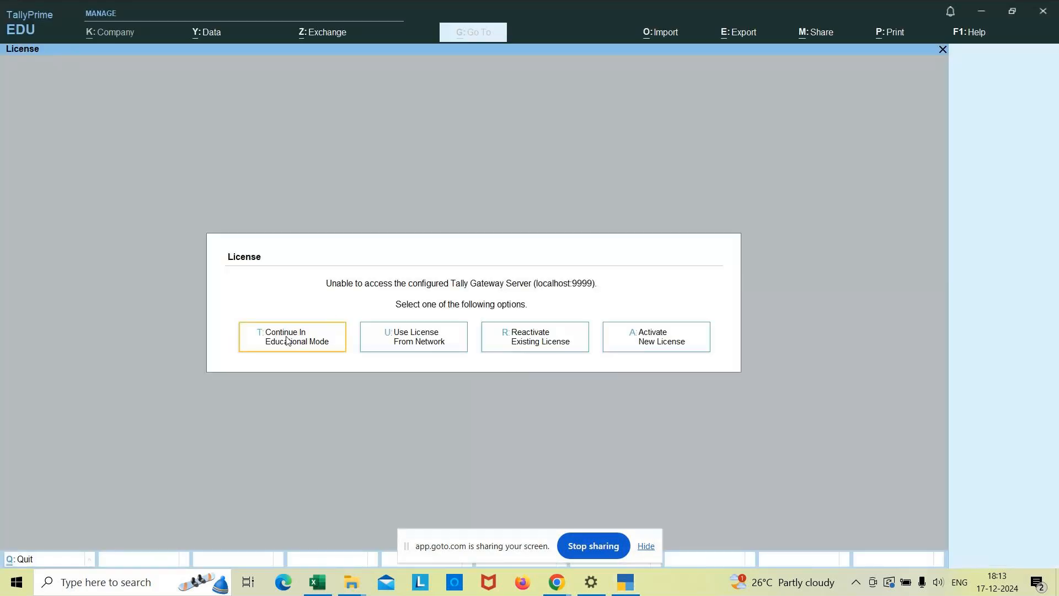
click(287, 340)
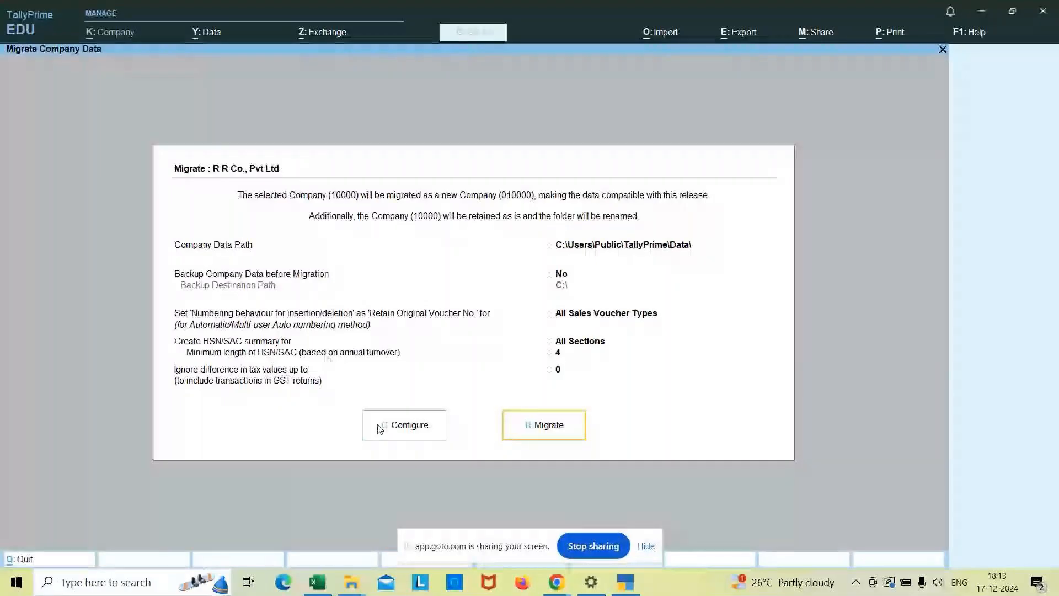
click(424, 426)
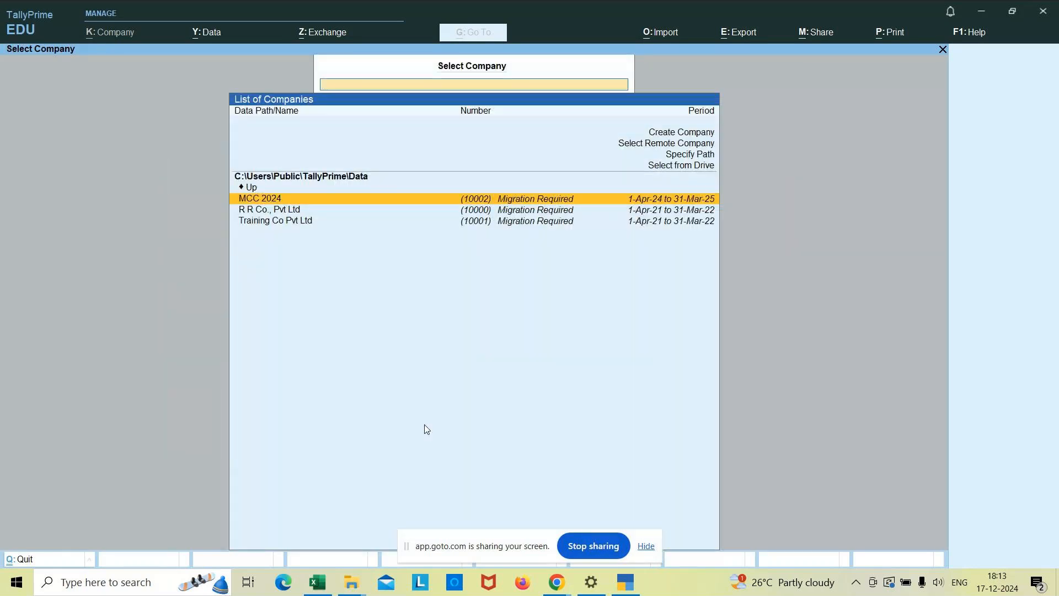
Select the company MCC 2024, migrate its data to the current release, and close the migration summary.
key(Return)
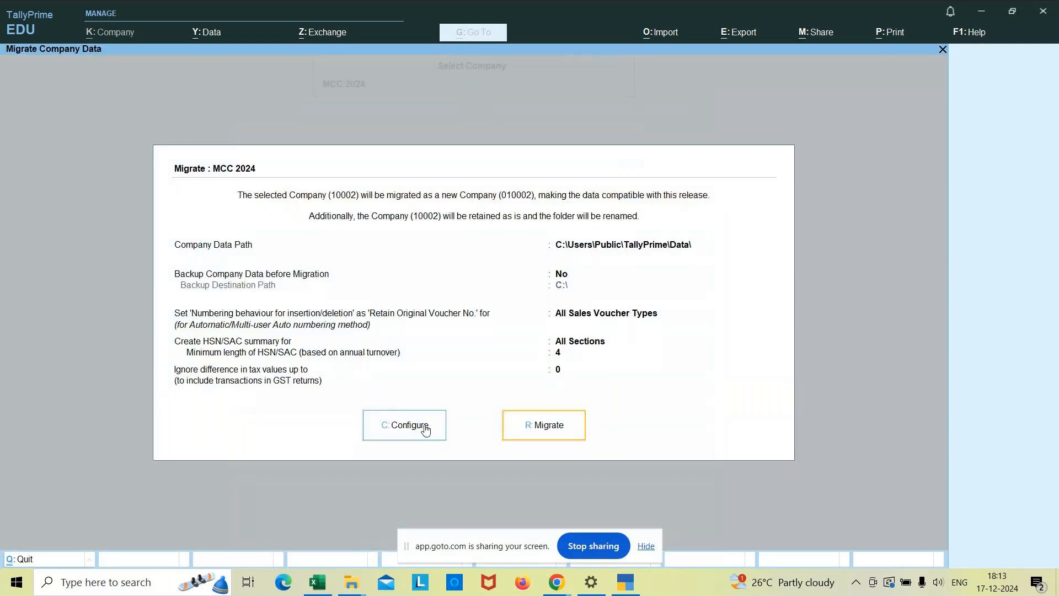
click(531, 424)
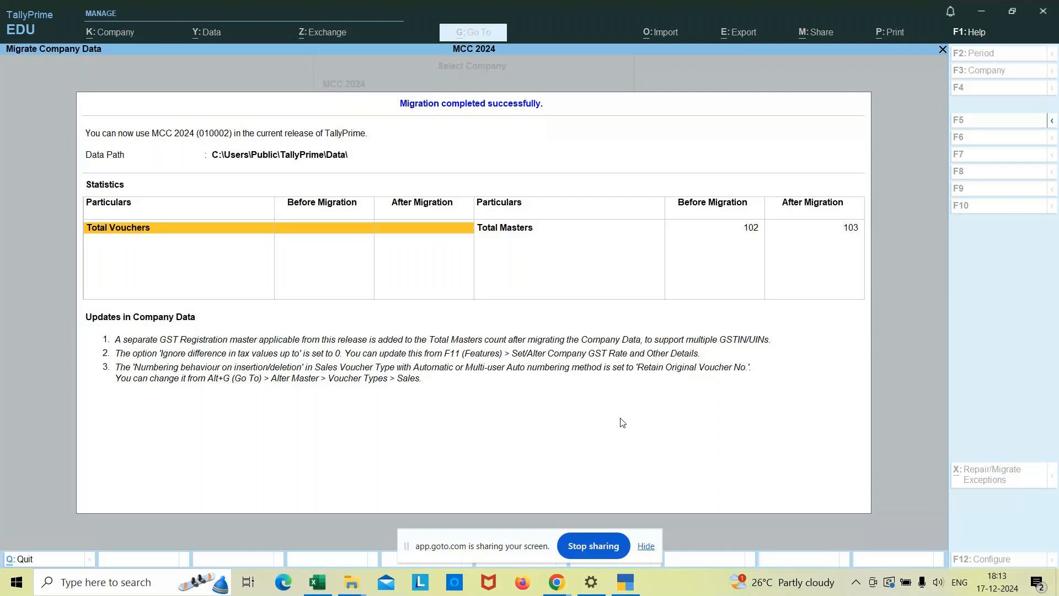
key(Return)
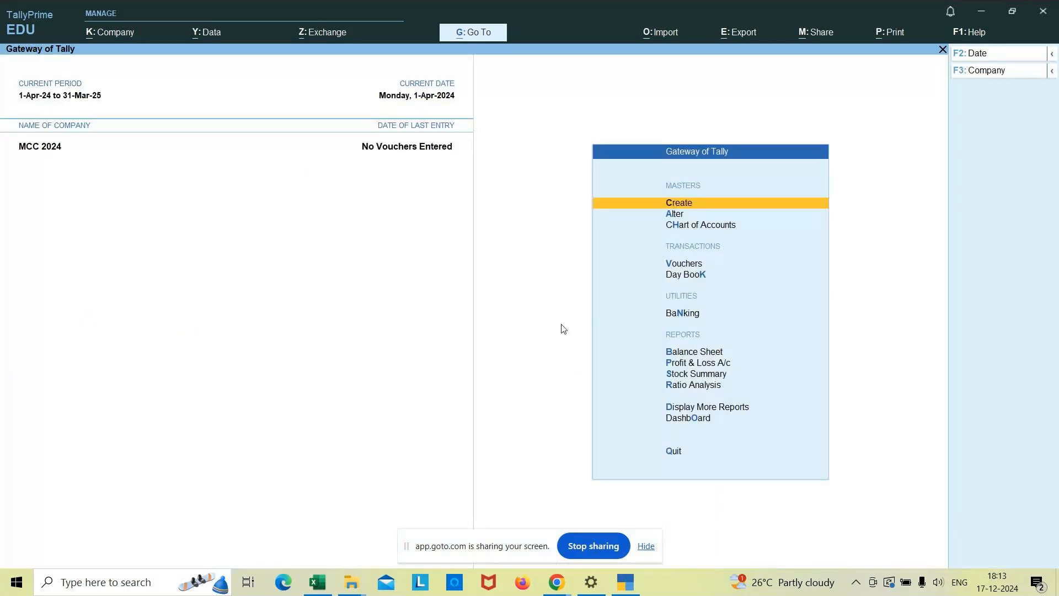
Open the creation form for a new stock item in MCC 2024.
key(Down)
key(Up)
key(Return)
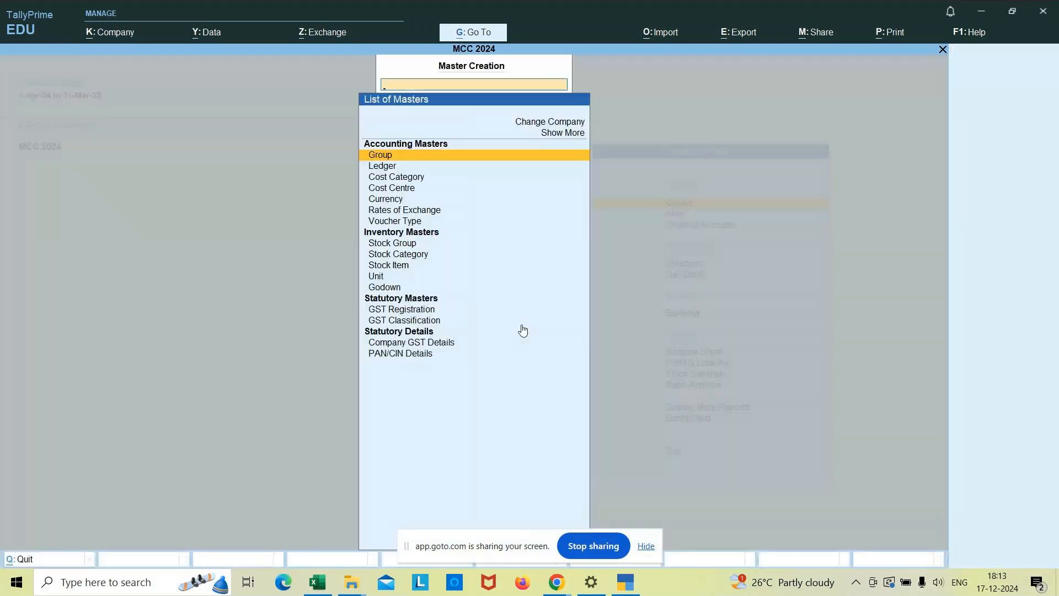
key(Down)
key(Down)
key(Down)
key(Down)
key(Down)
key(Down)
key(Down)
key(Down)
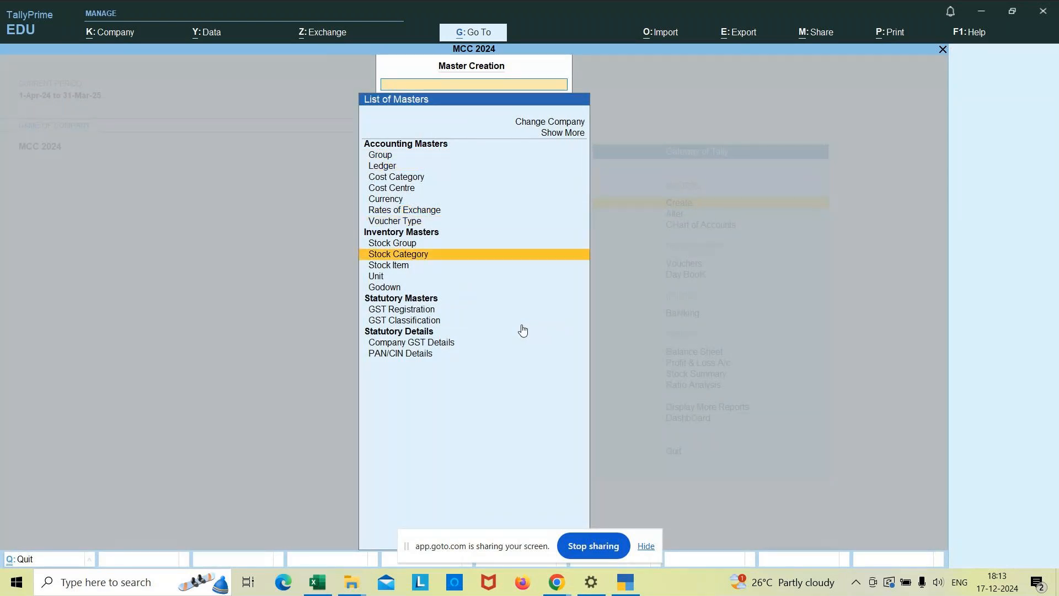
key(Down)
key(Return)
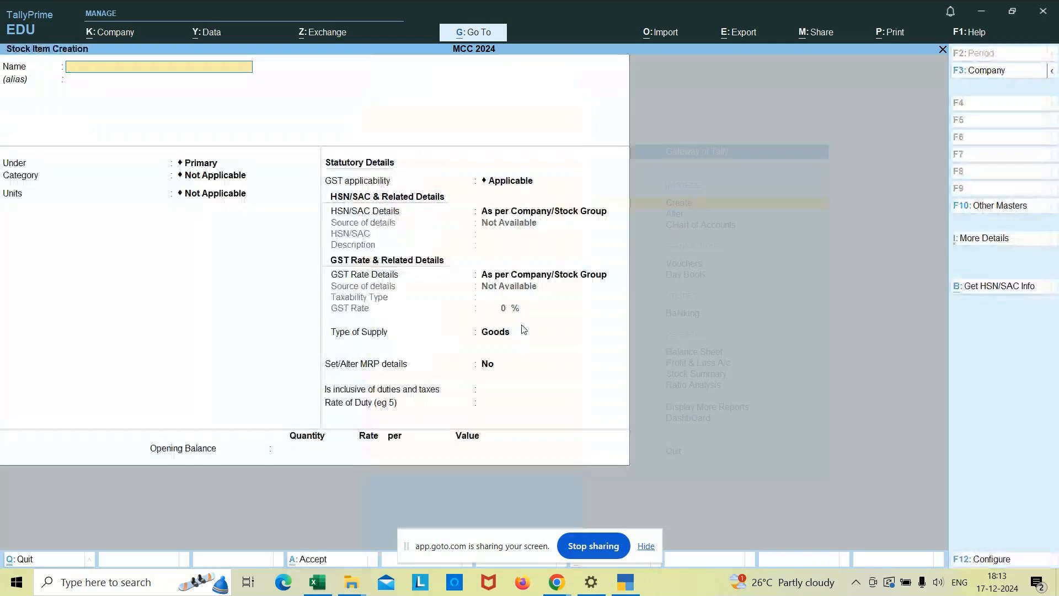
Name the new stock item Logitech Printers, without an alias, and place it under the Printers group.
text(Logitech P)
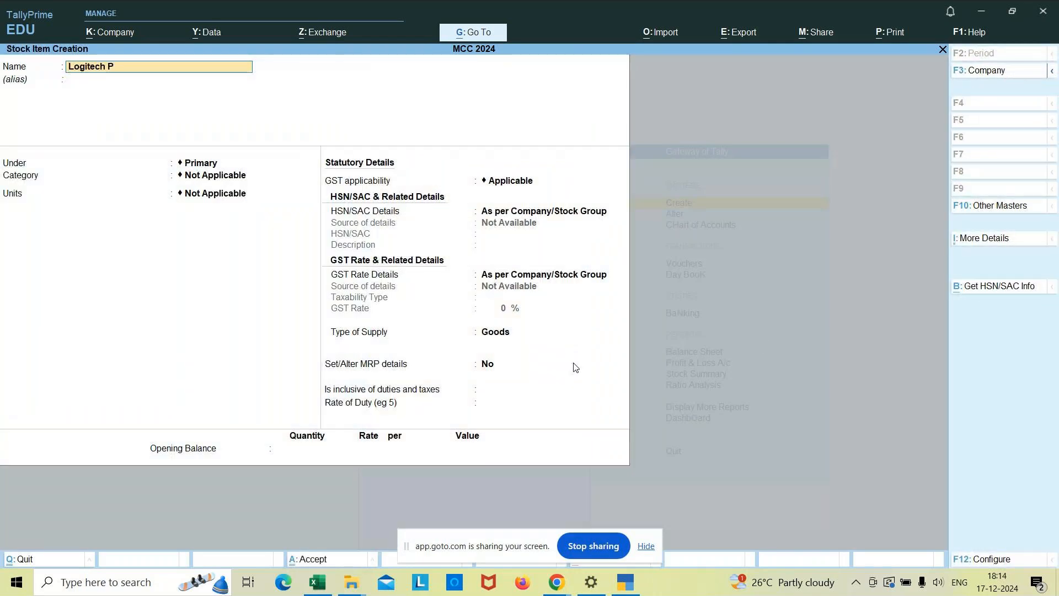
text(rinters)
key(Return)
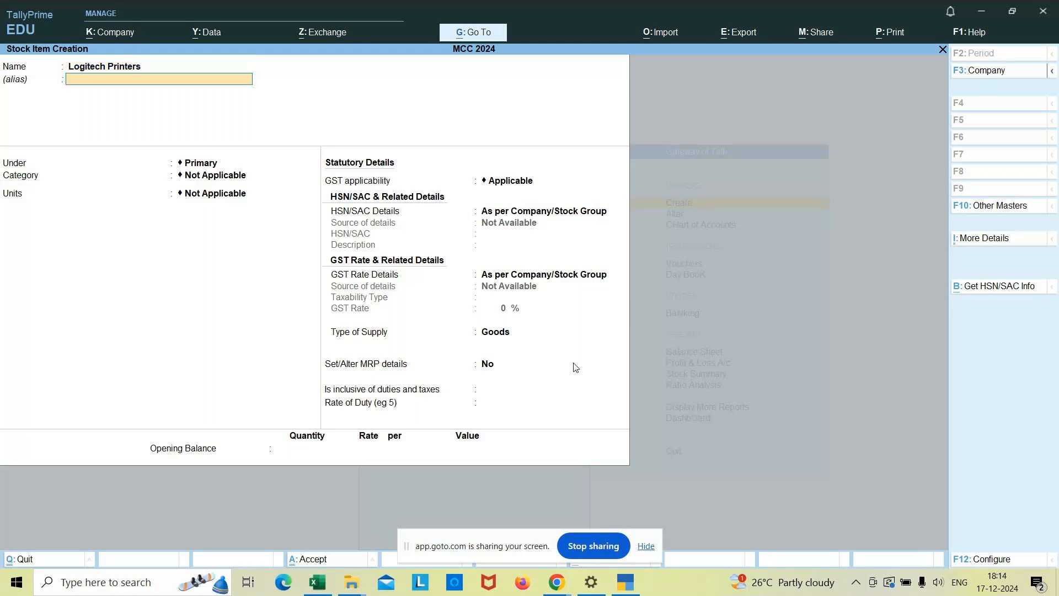
text(P)
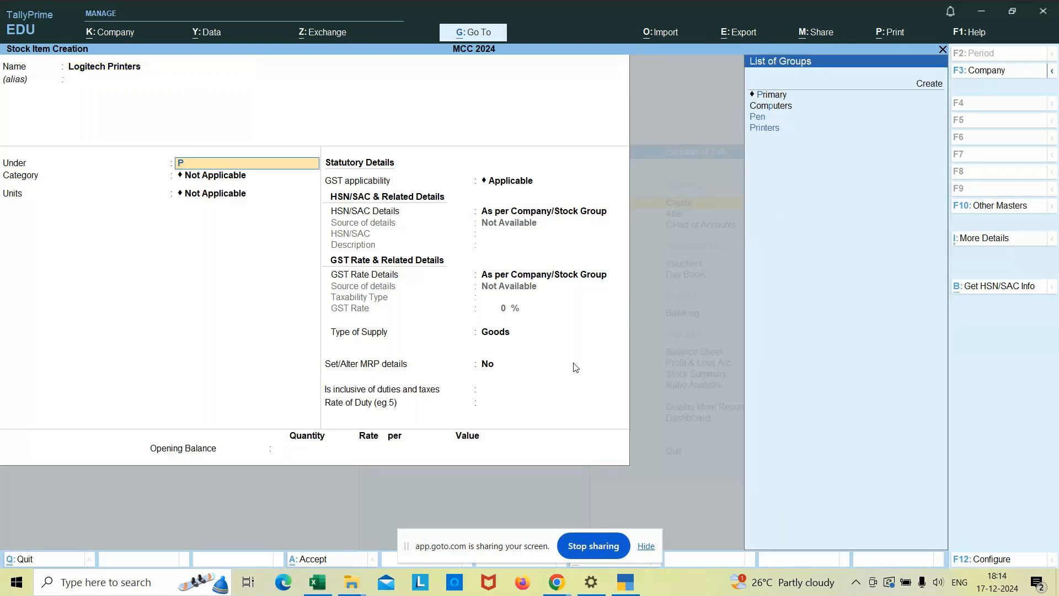
text(rin)
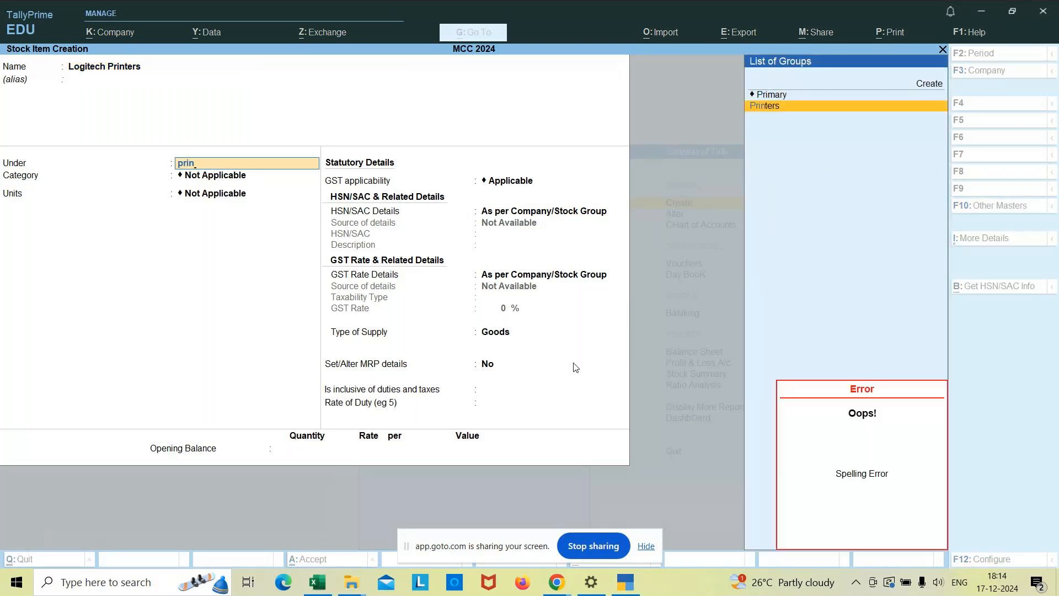
key(Return)
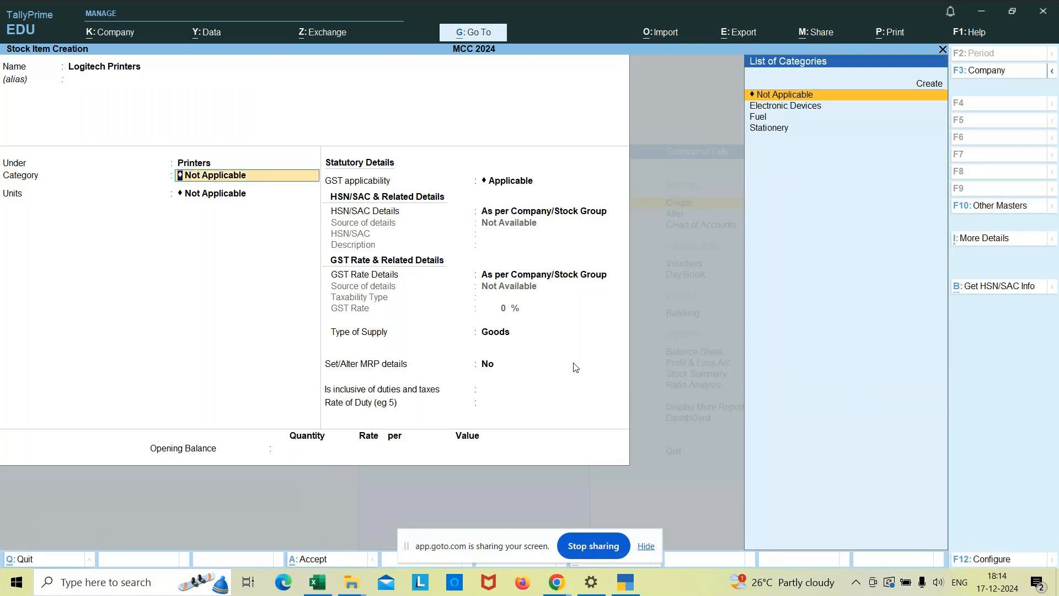
Keep the category as Not Applicable, set the units to nos, and keep GST applicability as Applicable.
key(Return)
text(nos)
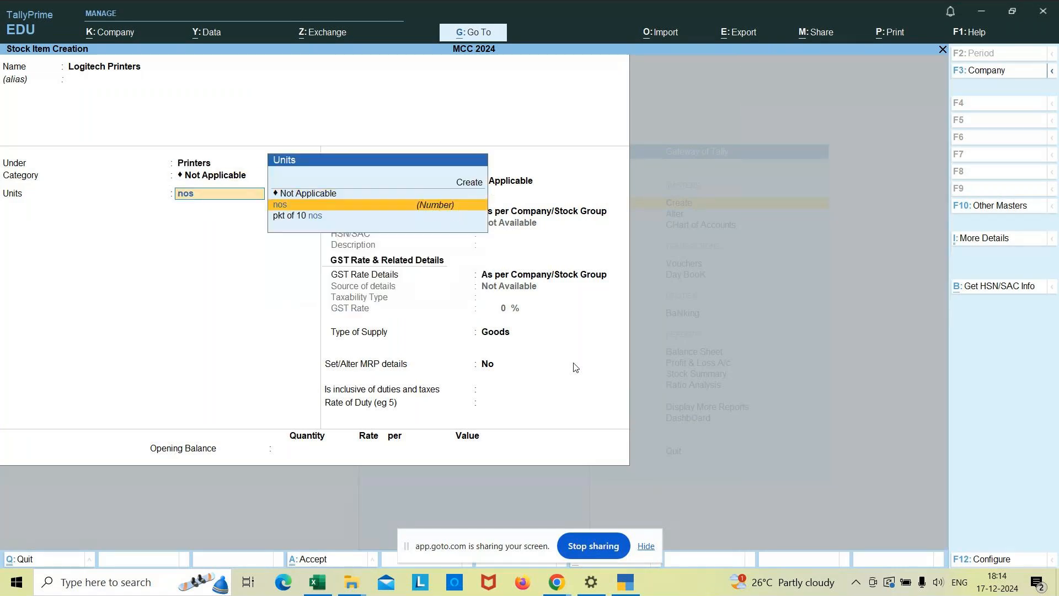
key(Return)
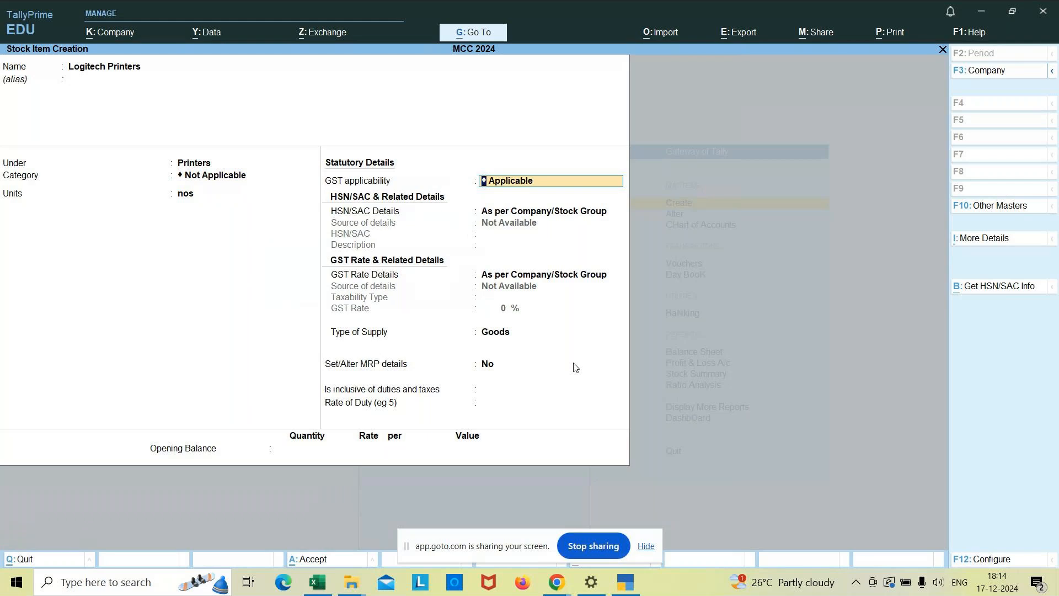
key(Return)
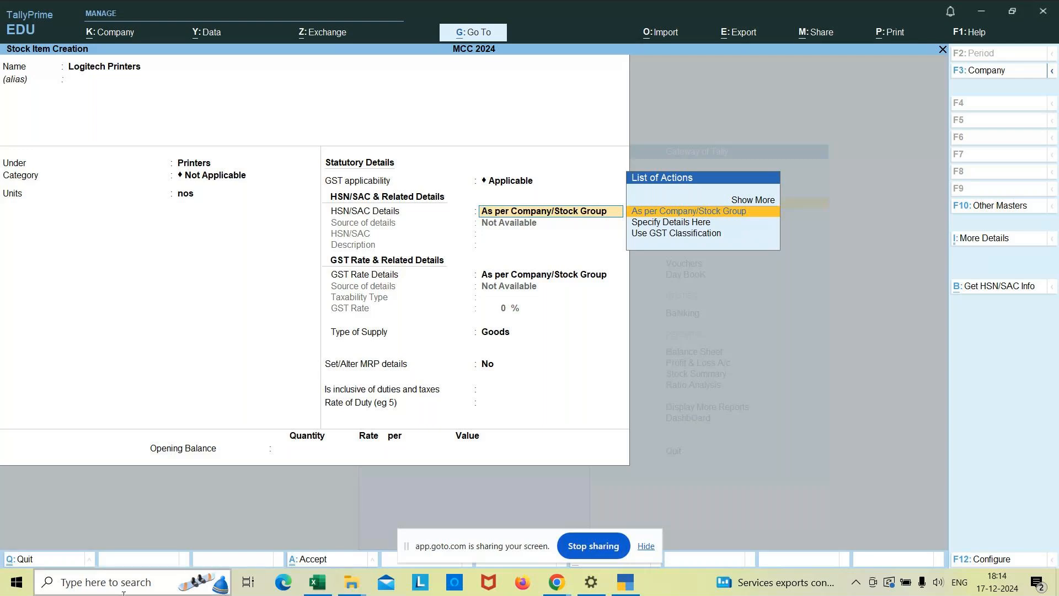
Find Notepad through the Windows search and open it.
click(126, 577)
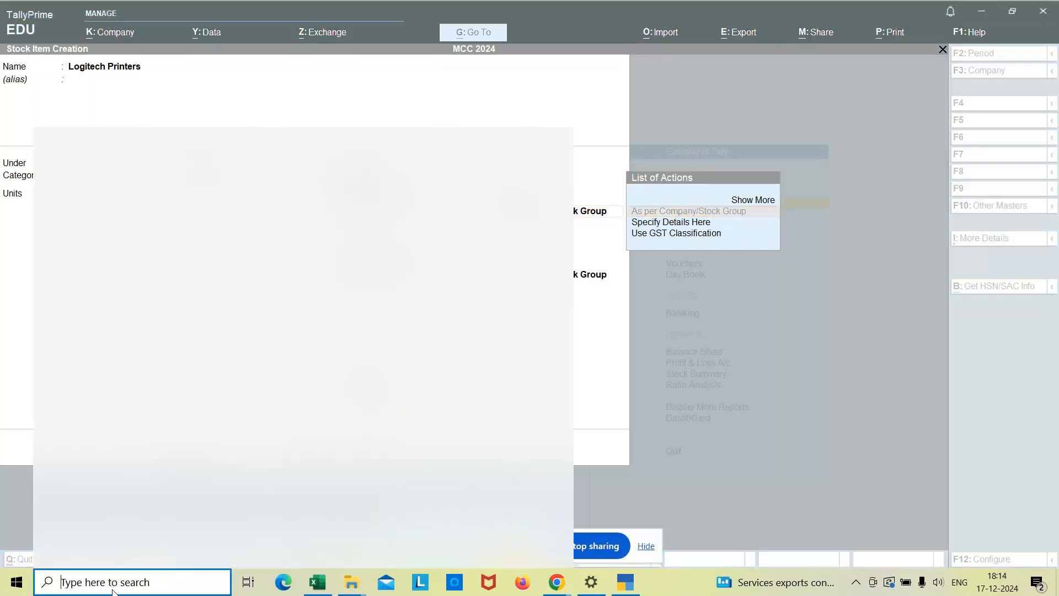
text(ote)
key(BackSpace)
key(BackSpace)
key(BackSpace)
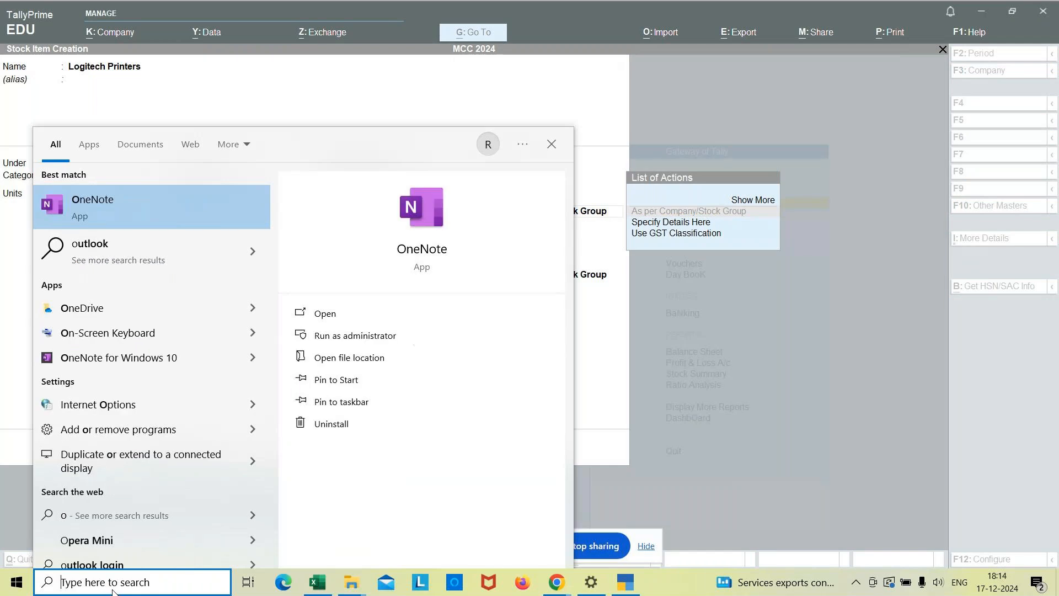
text(notepad)
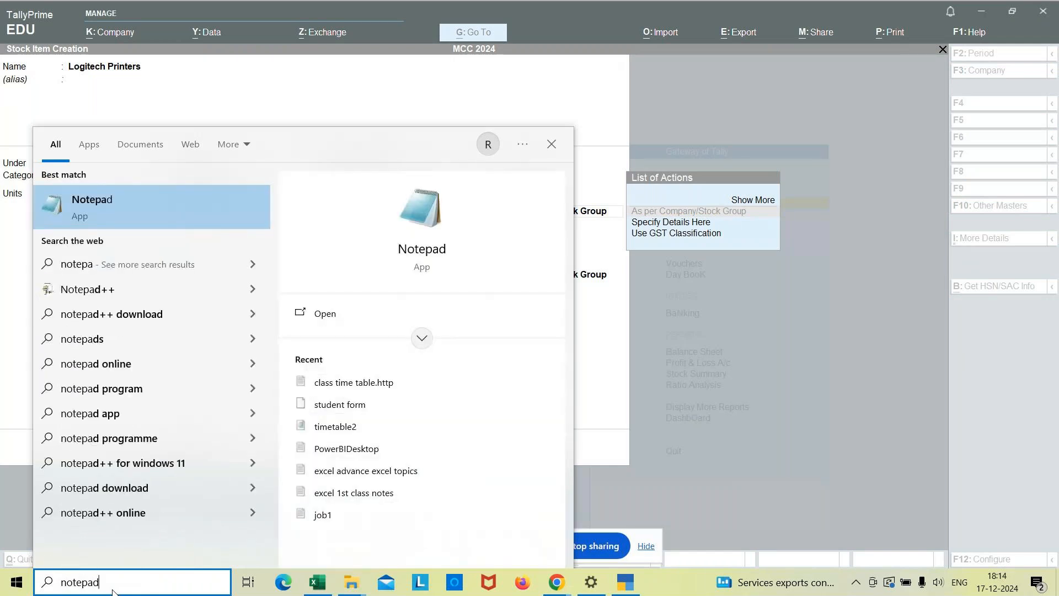
key(Return)
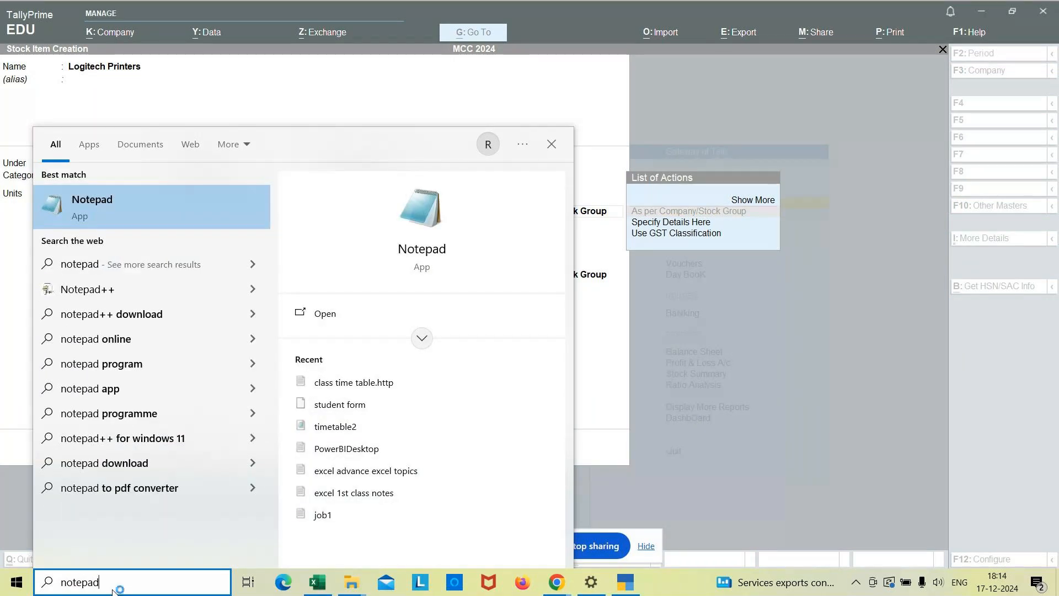
Write the note line "HSN - Harmonized system Nominclature" in the blank document and start a new line.
text(HSN )
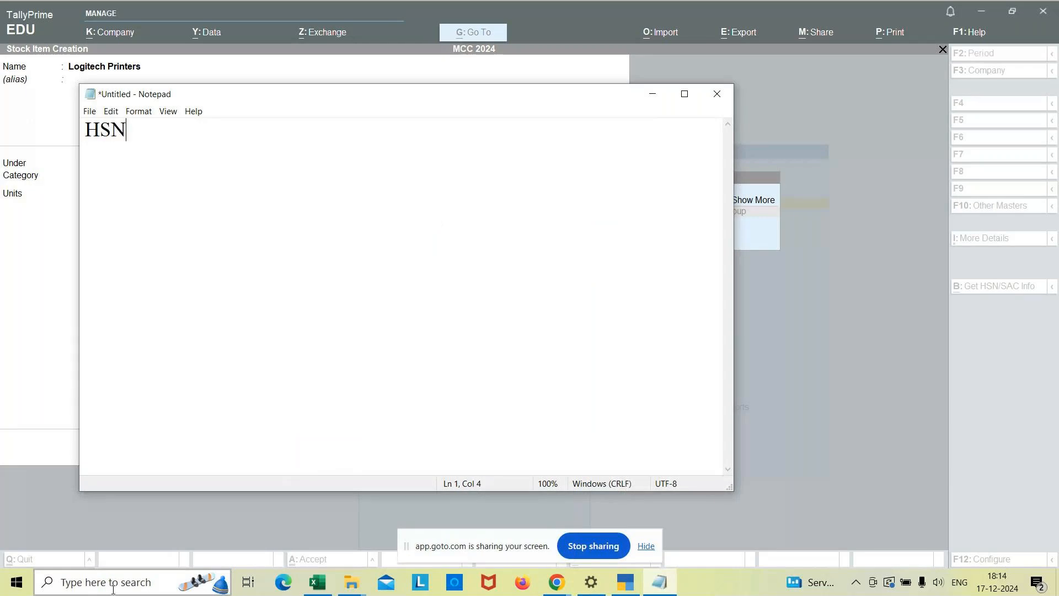
text(- Harmonized sy)
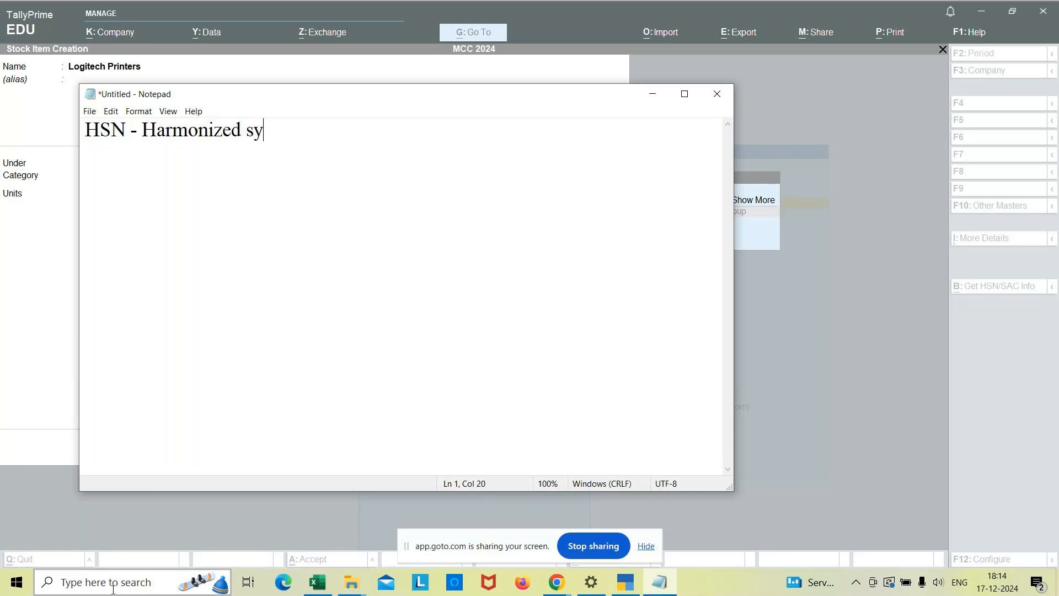
text(stem Nomi)
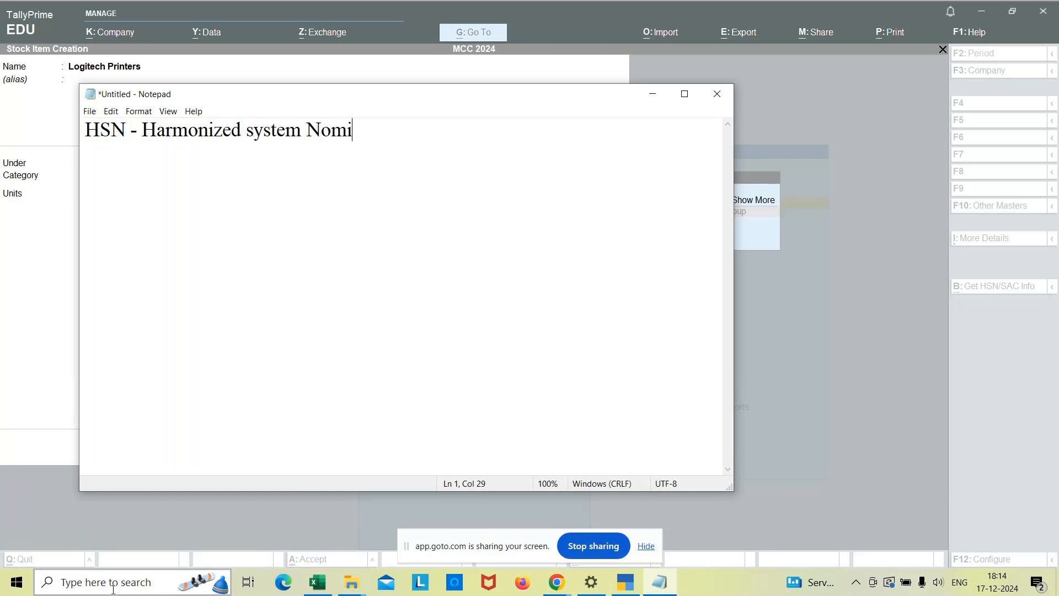
text(nclature)
key(Return)
Add the note line "SAC - Service accounting code" and return to the TallyPrime stock item form.
text(SA)
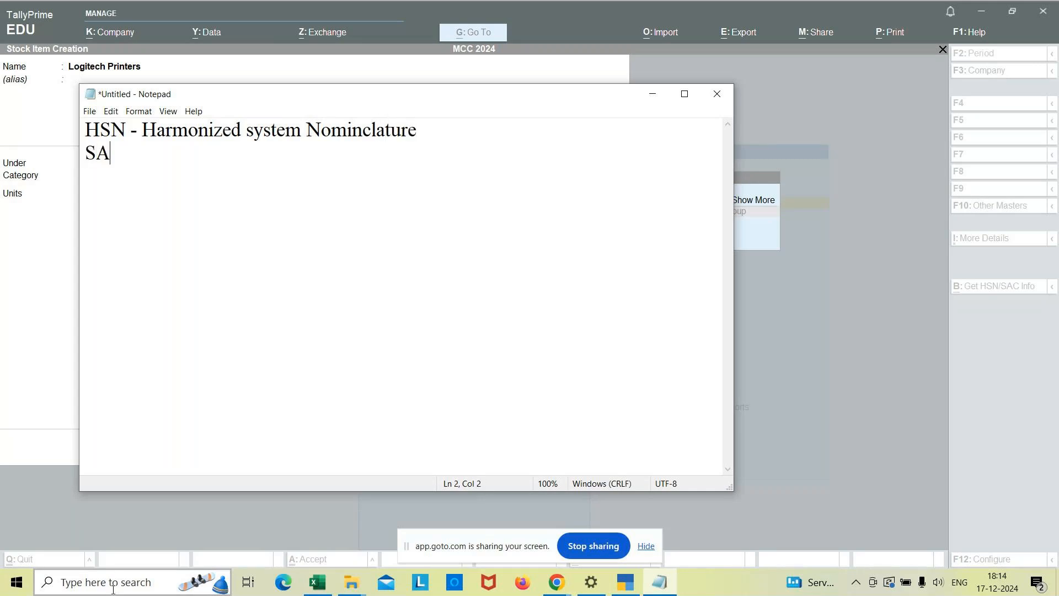
text(C - Service a)
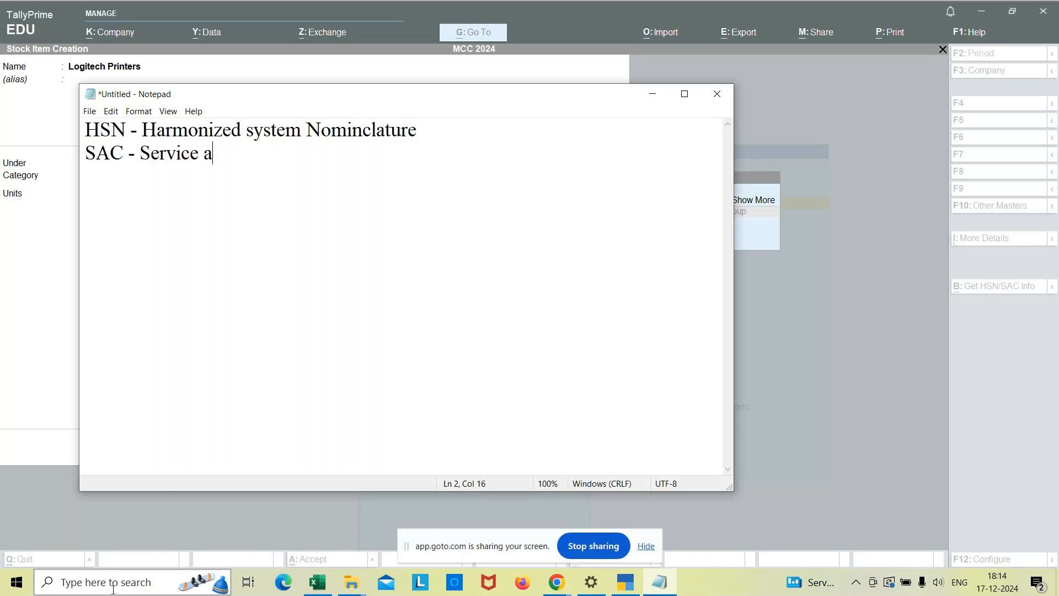
text(ccountin)
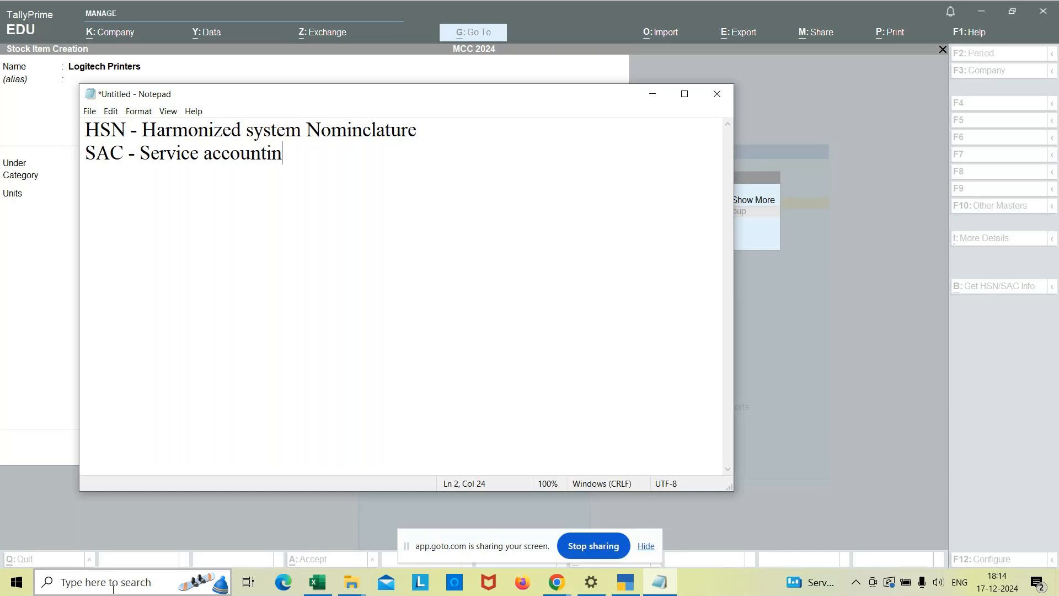
text(g code)
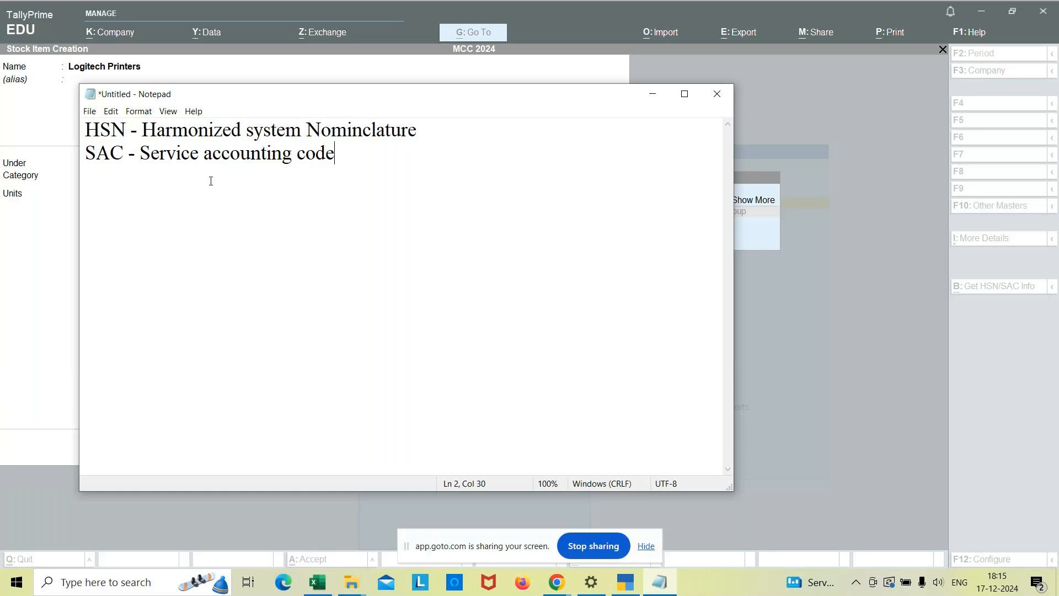
click(652, 96)
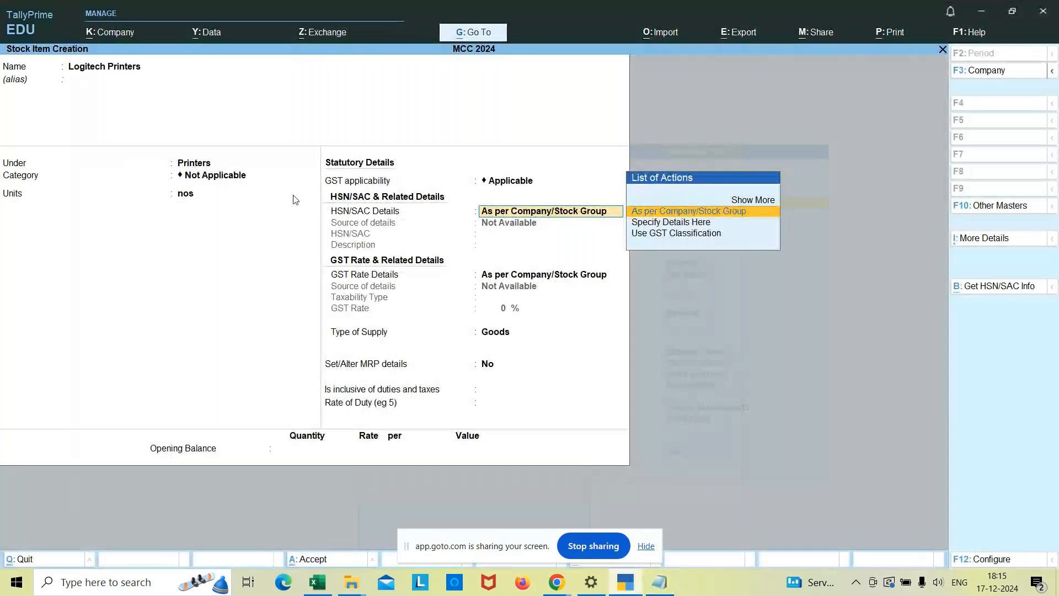
Specify the item's HSN/SAC details directly, with code 001 and description Printers.
click(661, 223)
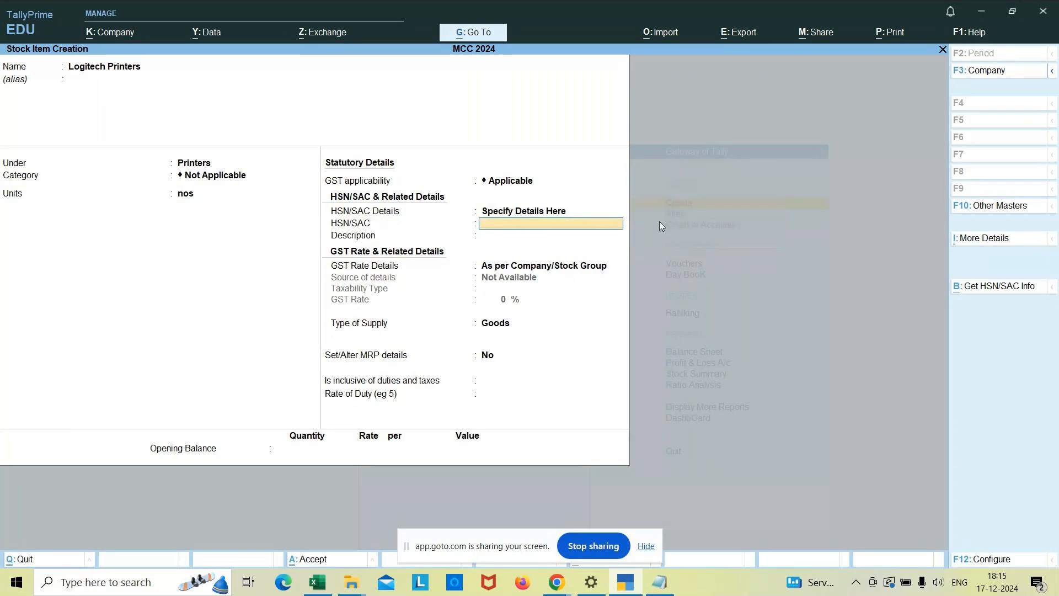
text(001)
key(Return)
text(Printers)
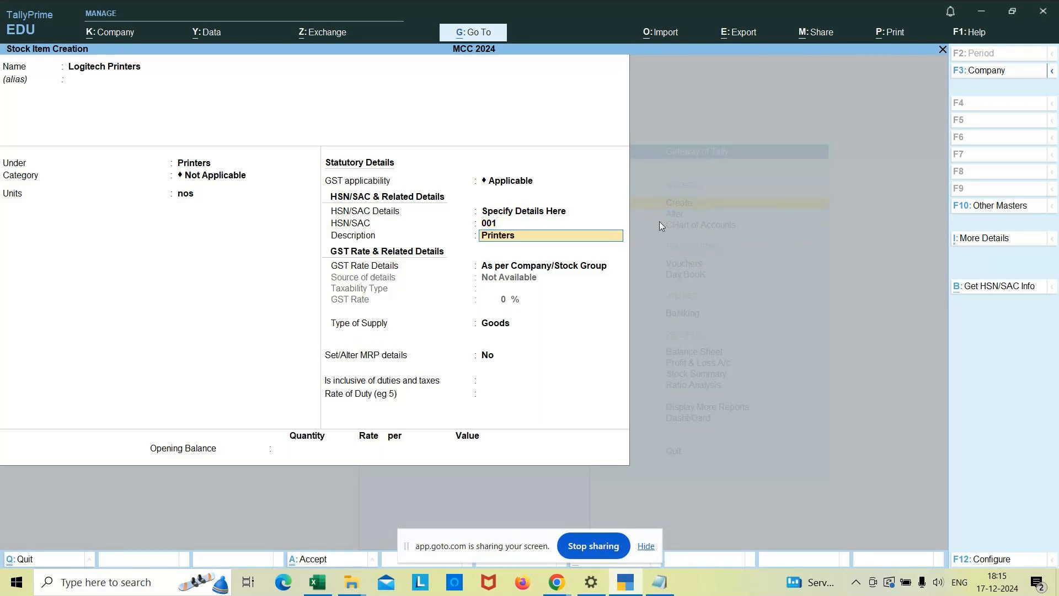
key(Return)
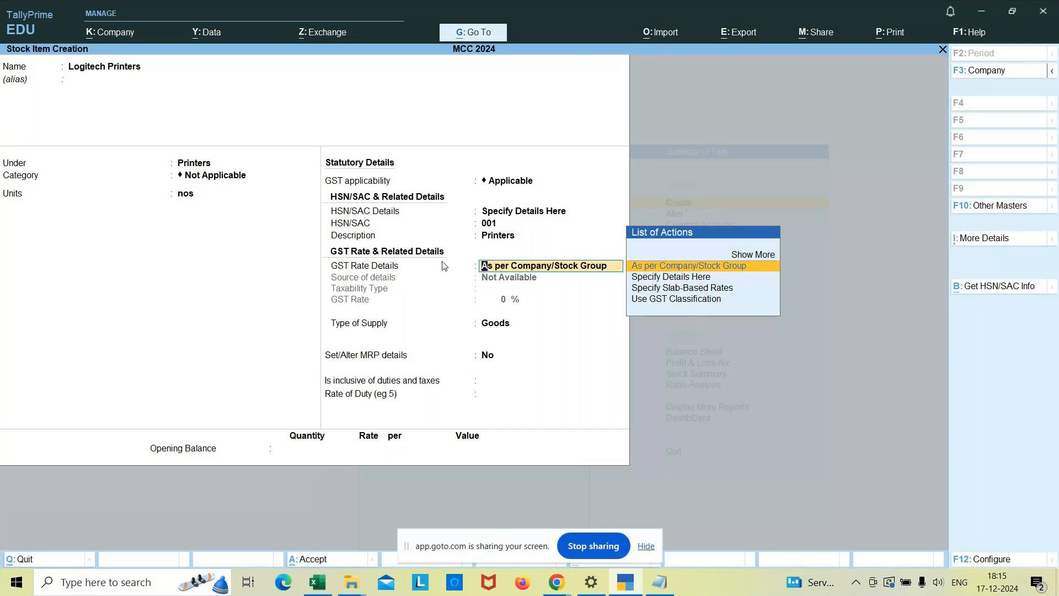
Specify the GST rate details directly, with taxability type Taxable and a GST rate of 18%.
key(Down)
key(Return)
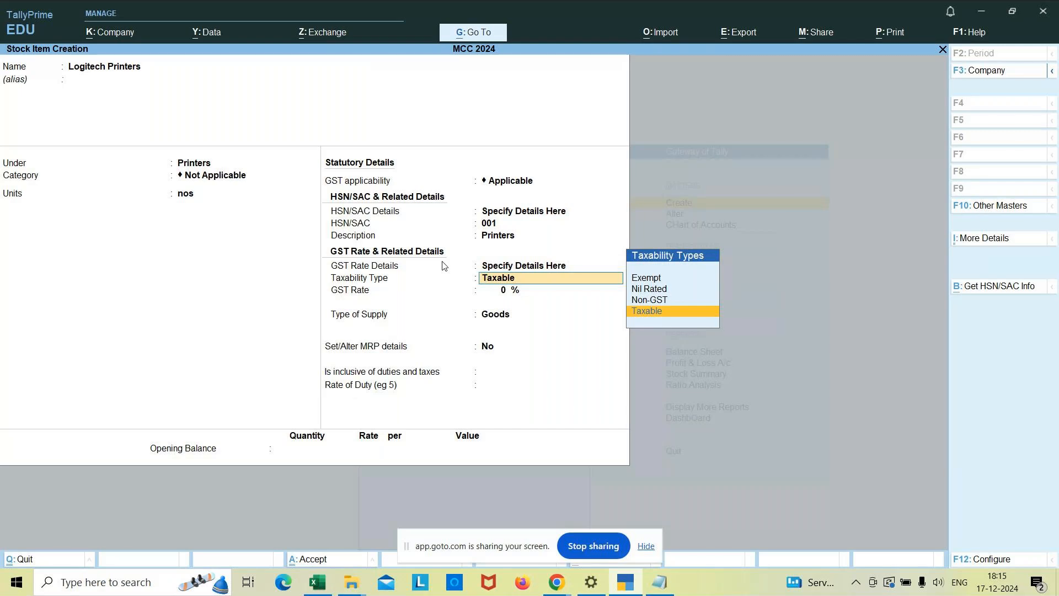
key(Return)
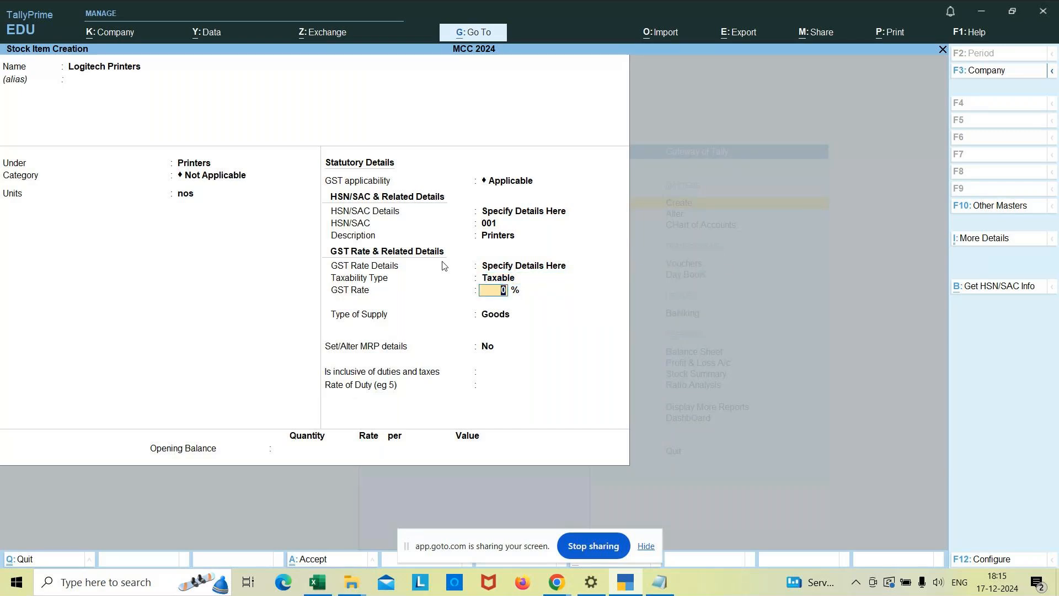
text(18)
key(Return)
key(BackSpace)
Enable the tax rate breakup in the stock item configuration and save the configuration.
click(1002, 563)
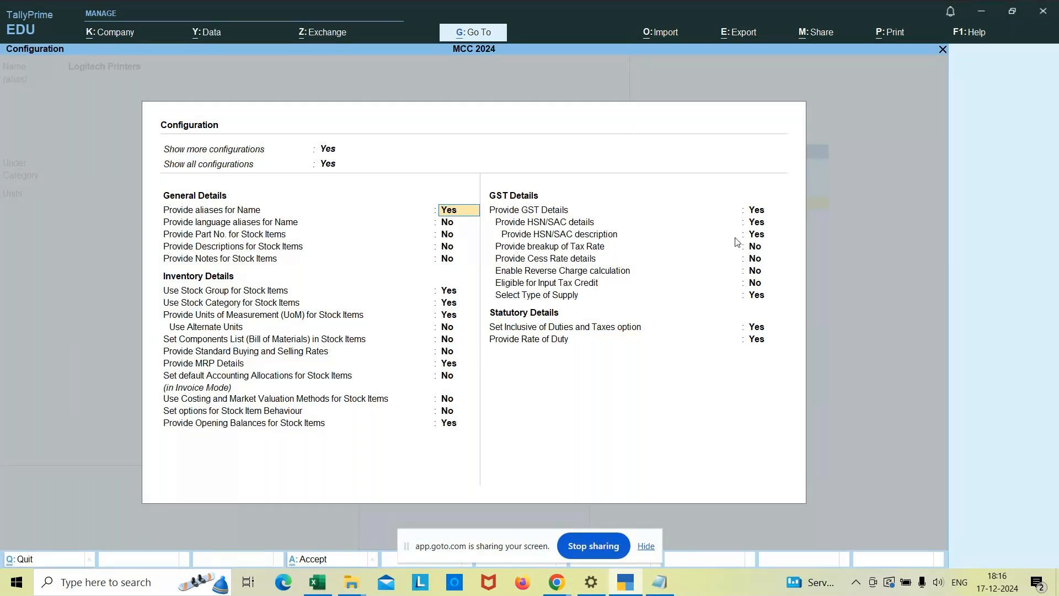
click(754, 247)
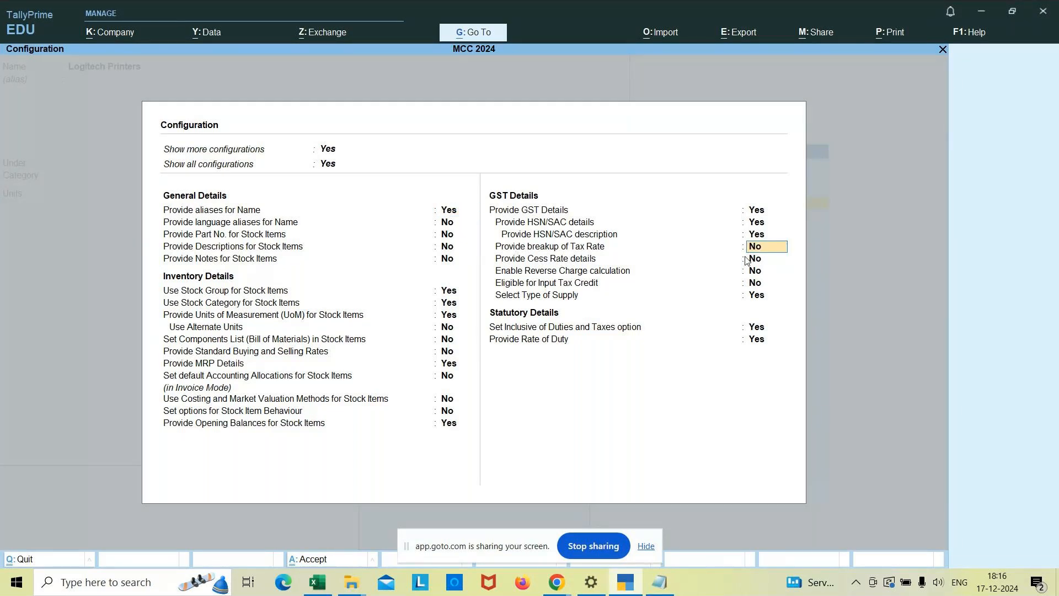
text(yes)
key(Return)
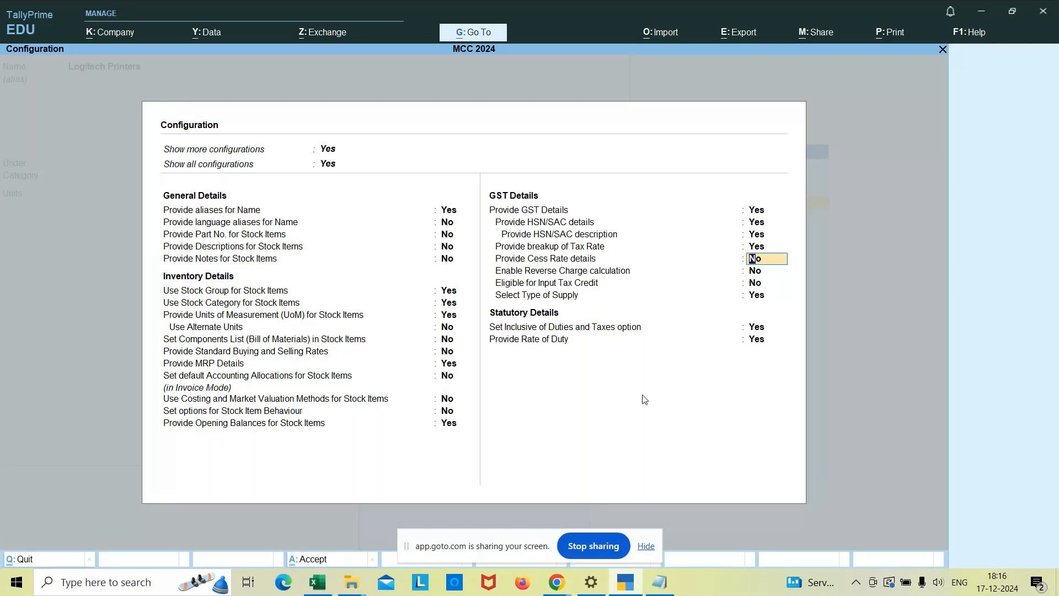
key(ctrl+a)
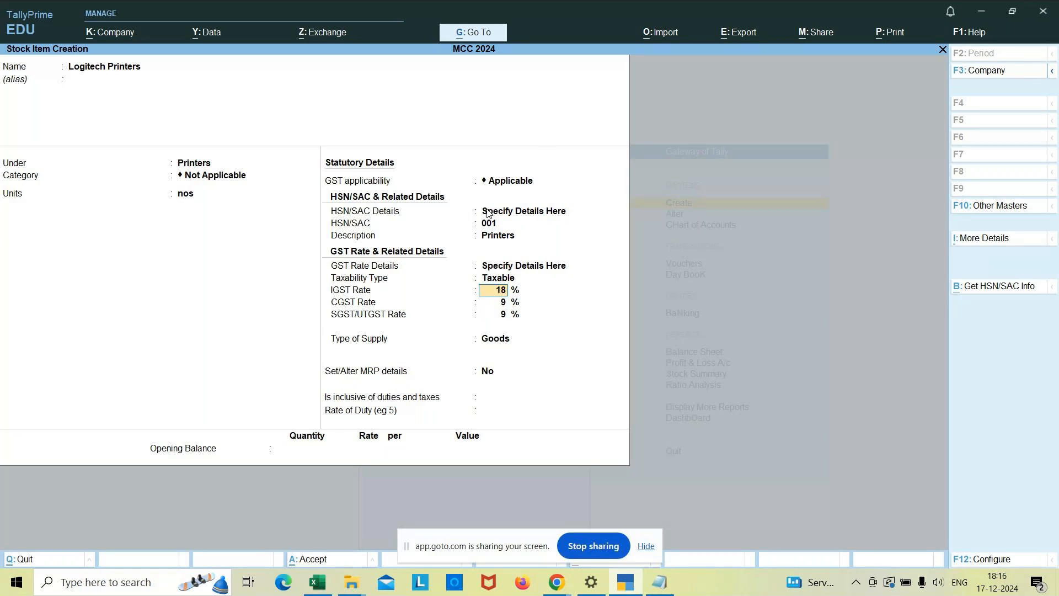
Keep the entered HSN/SAC and GST rate details, with Goods as the type of supply and No for MRP details.
click(538, 213)
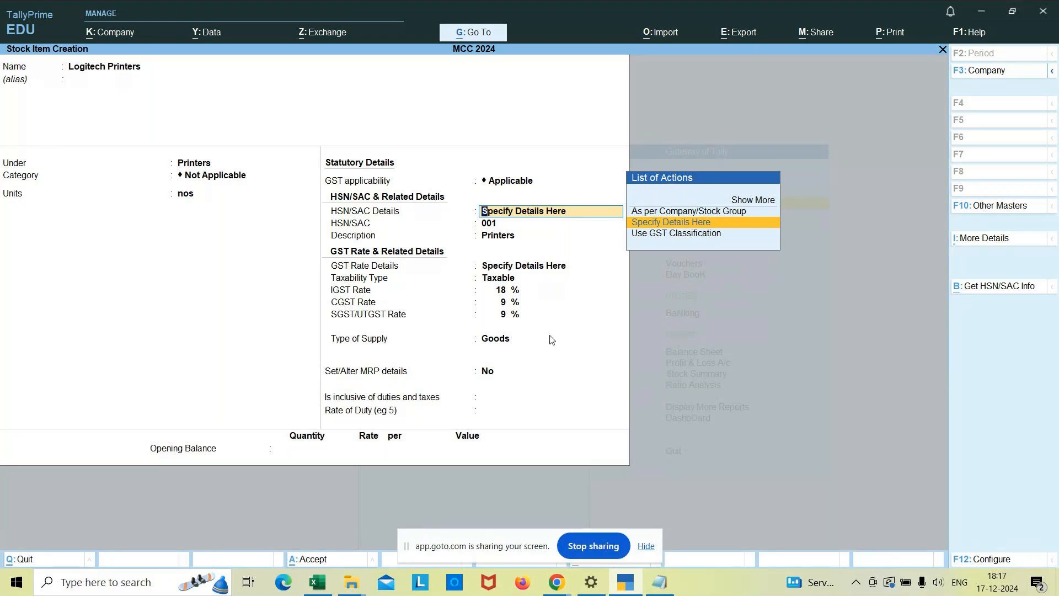
key(Return)
key(Return)
key(Return)
key(Return)
key(Return)
key(Return)
key(Return)
key(Return)
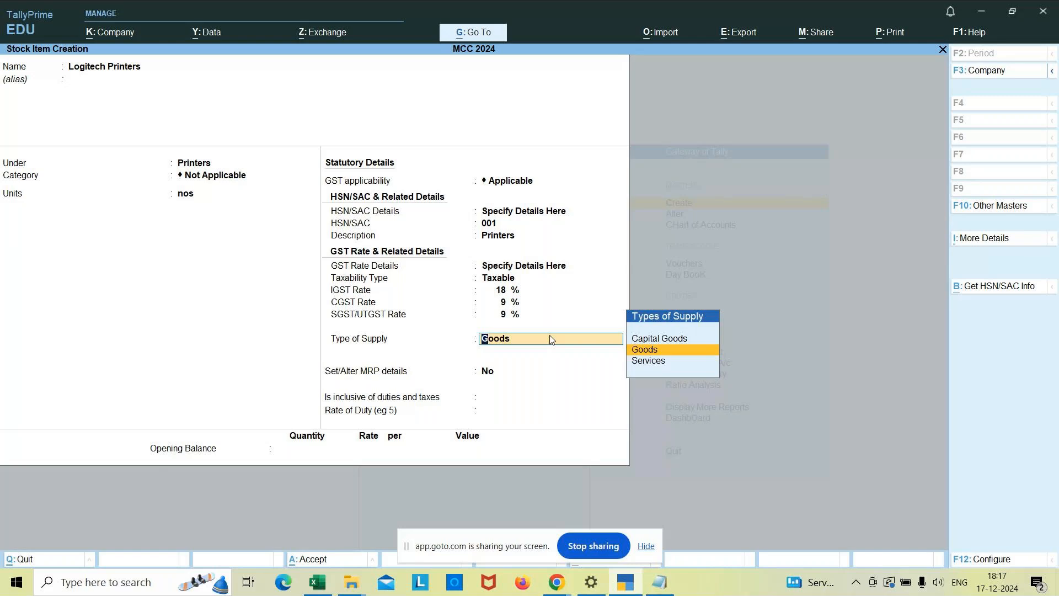
key(Return)
key(Return)
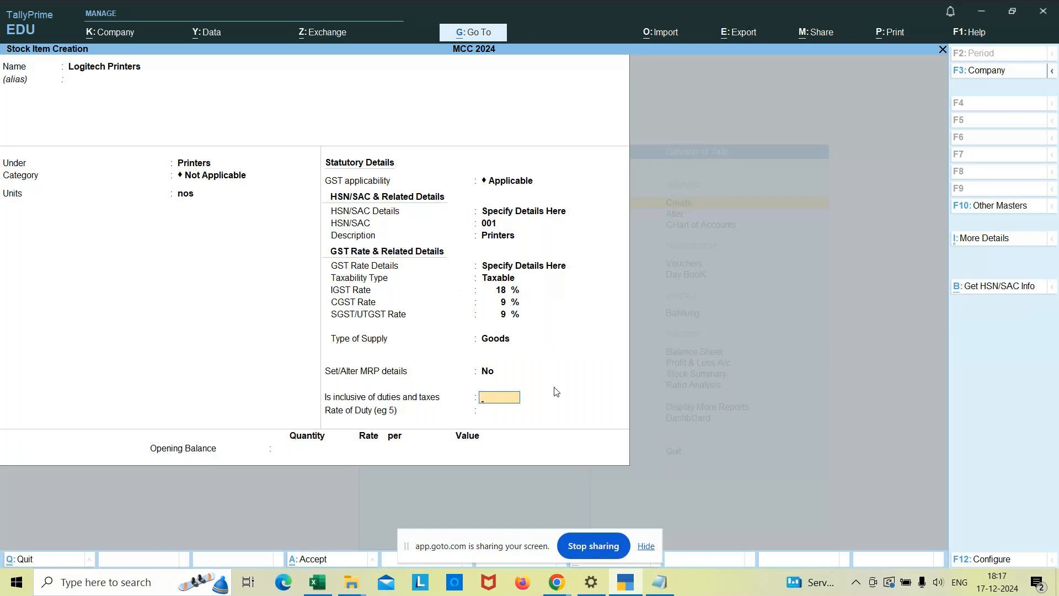
Set inclusive of duties to No and rate of duty to 0, save the item without an opening balance, and leave the creation form.
key(Return)
key(Return)
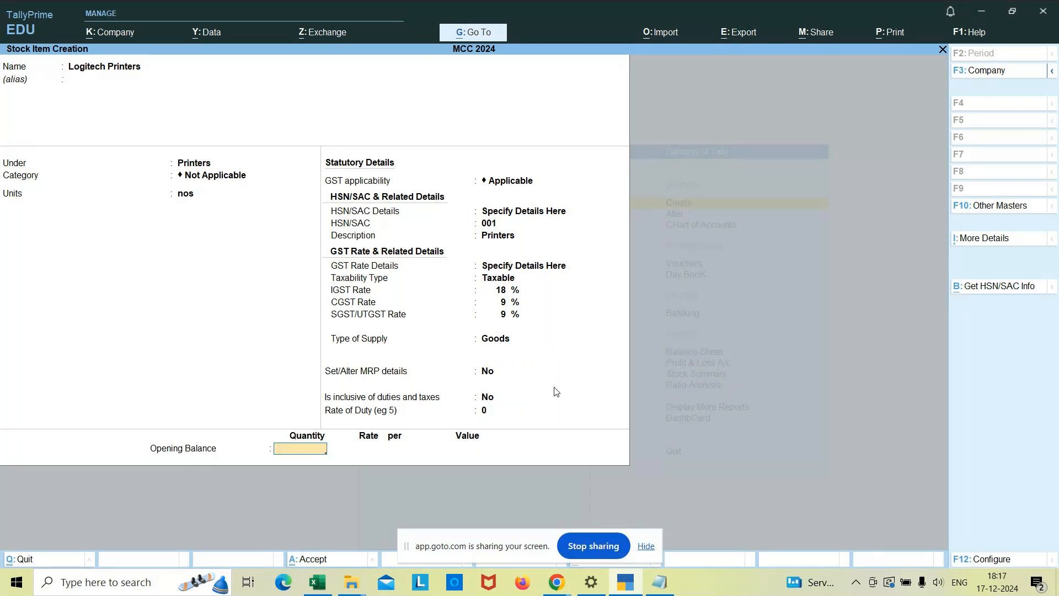
key(Return)
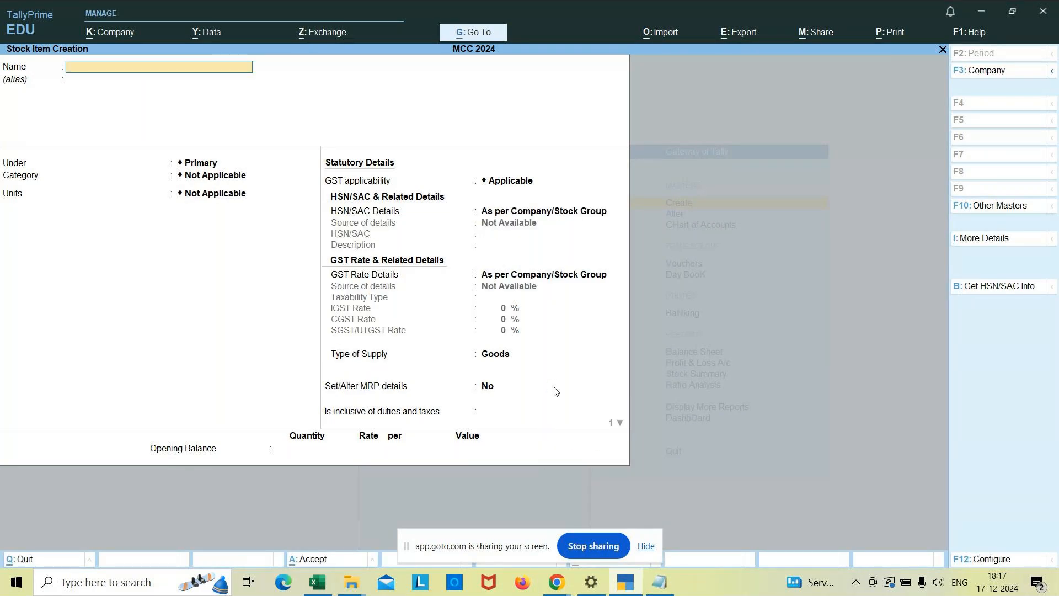
key(Escape)
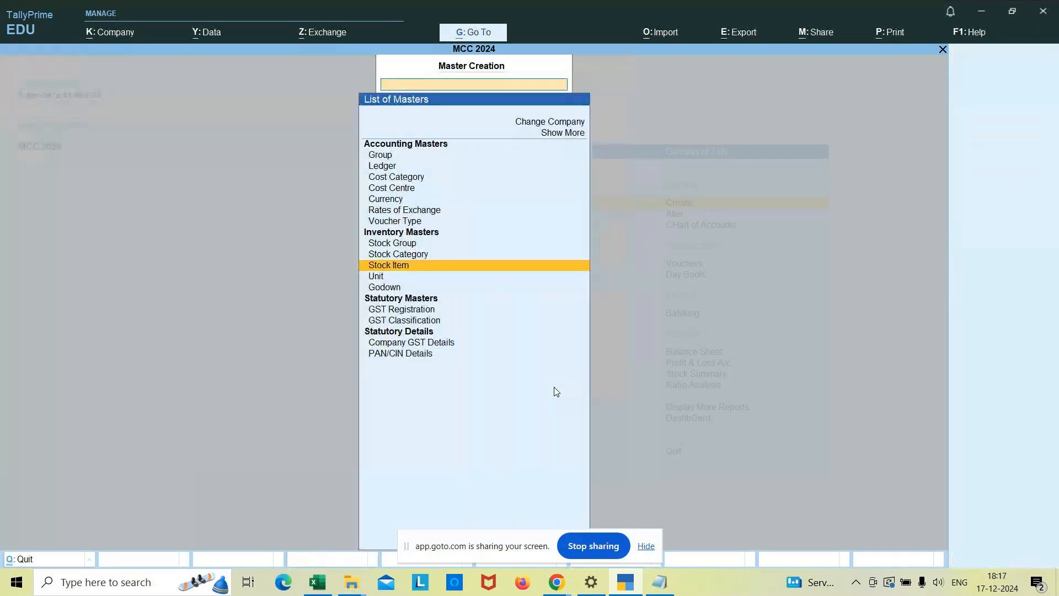
Open the list of stock items in the Chart of Accounts to review the existing stock groups and items.
key(Escape)
key(Down)
key(Down)
key(Return)
key(Down)
key(Down)
key(Down)
key(Down)
key(Down)
key(Down)
key(Down)
key(Down)
key(Return)
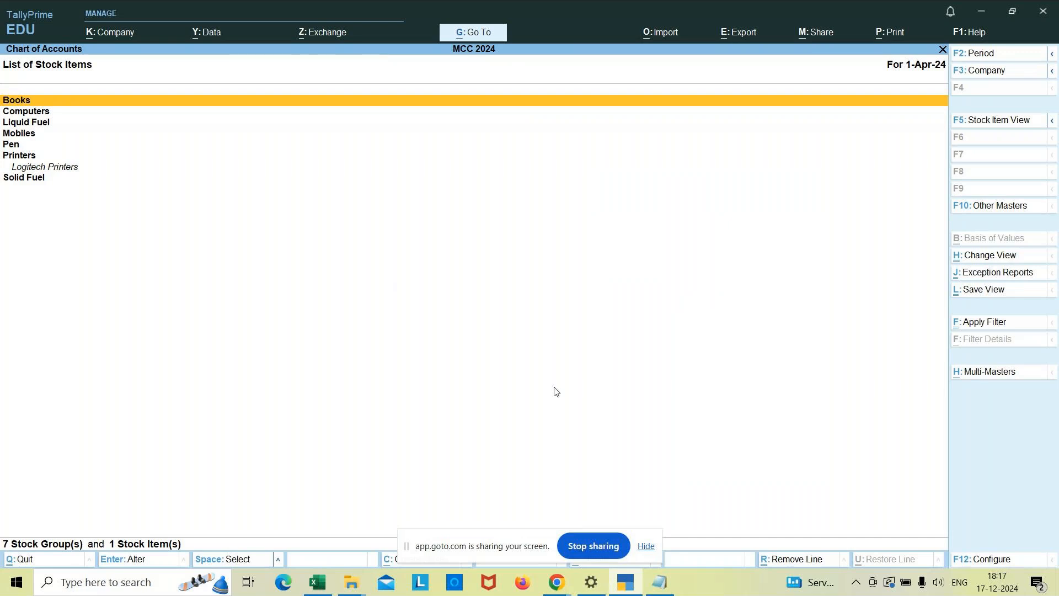
key(Escape)
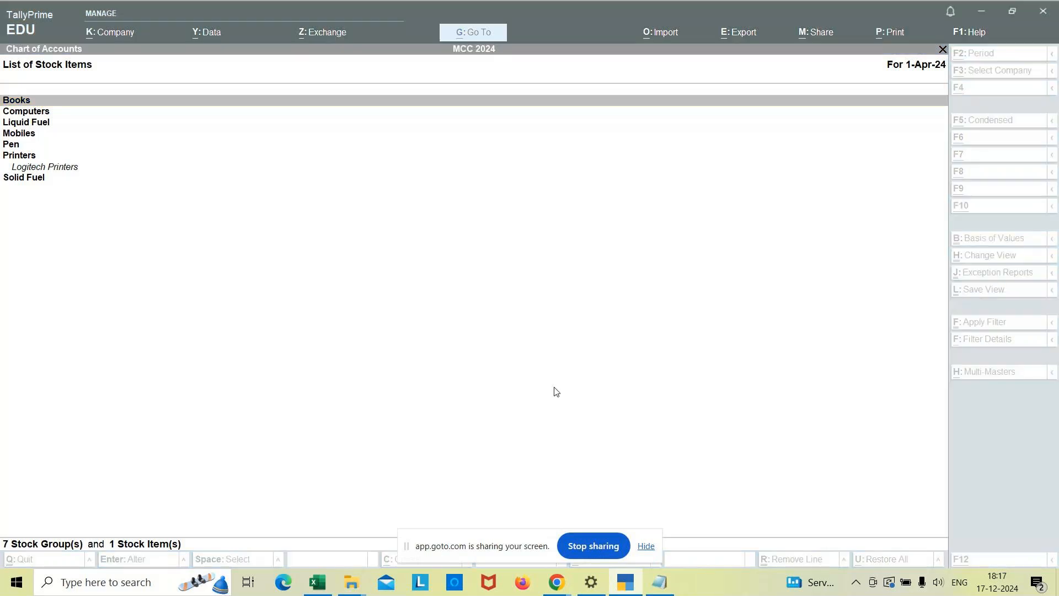
key(alt+Tab)
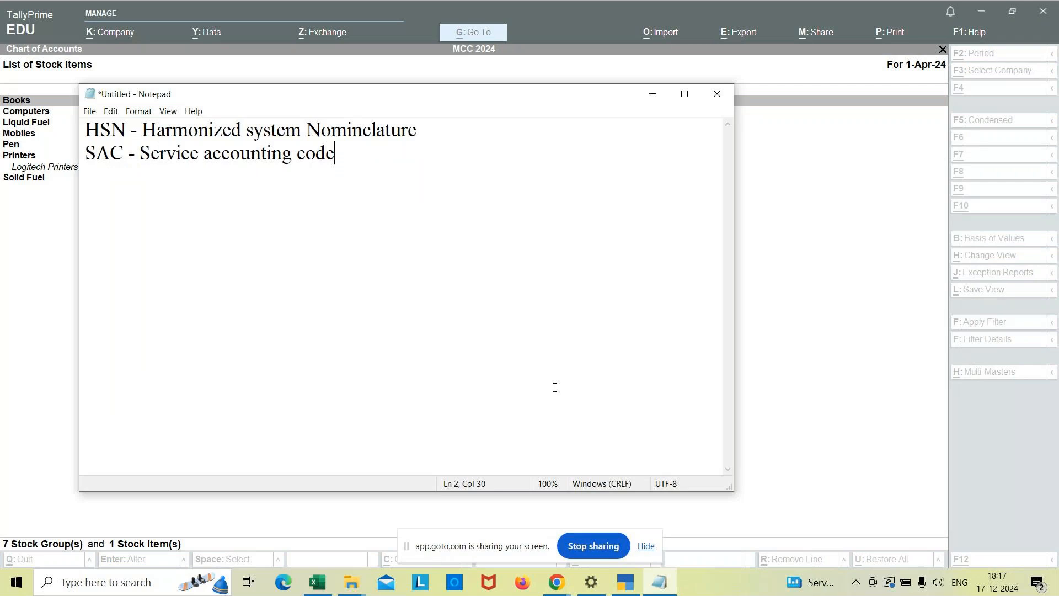
key(alt+Tab)
key(alt+Tab)
key(alt+Tab)
key(alt+Tab)
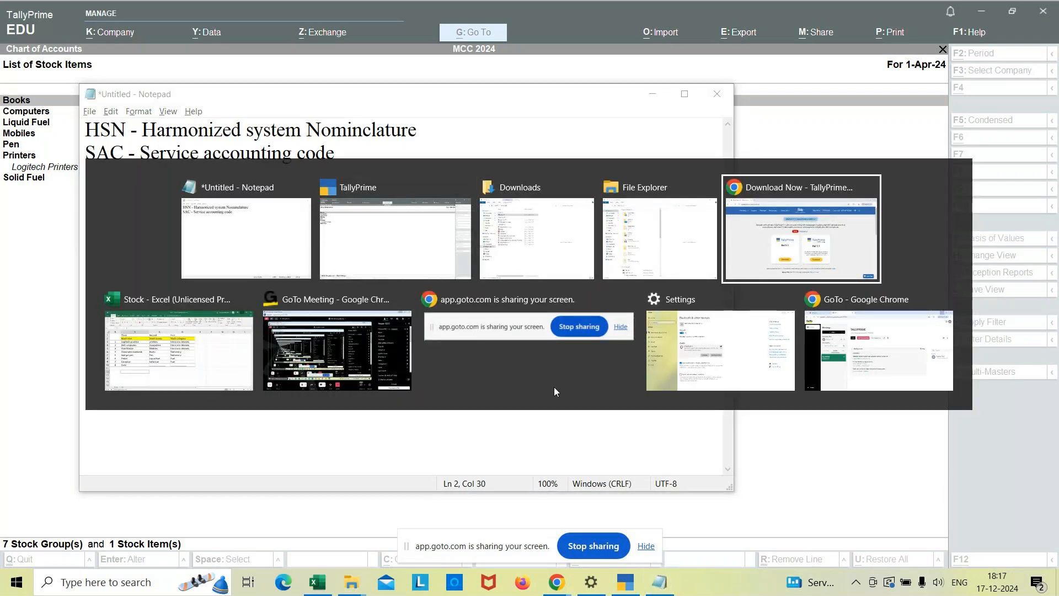
key(alt+Tab)
key(alt+Tab)
key(alt+Tab)
key(alt+Tab)
key(alt+Tab)
key(alt+Tab)
key(alt+Tab)
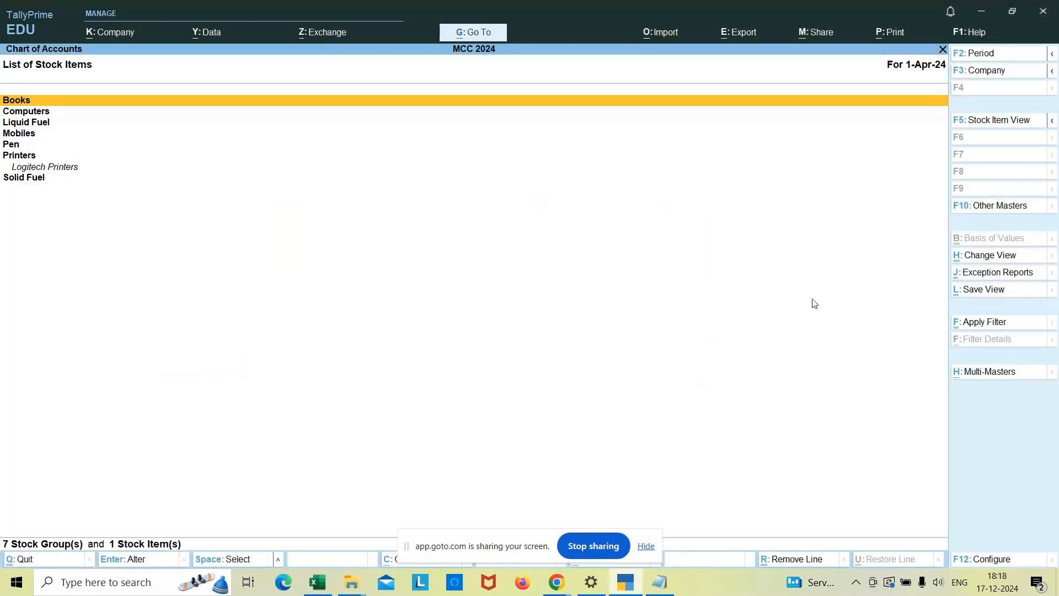
Leave the list of stock items and open a blank stock item creation form.
key(Escape)
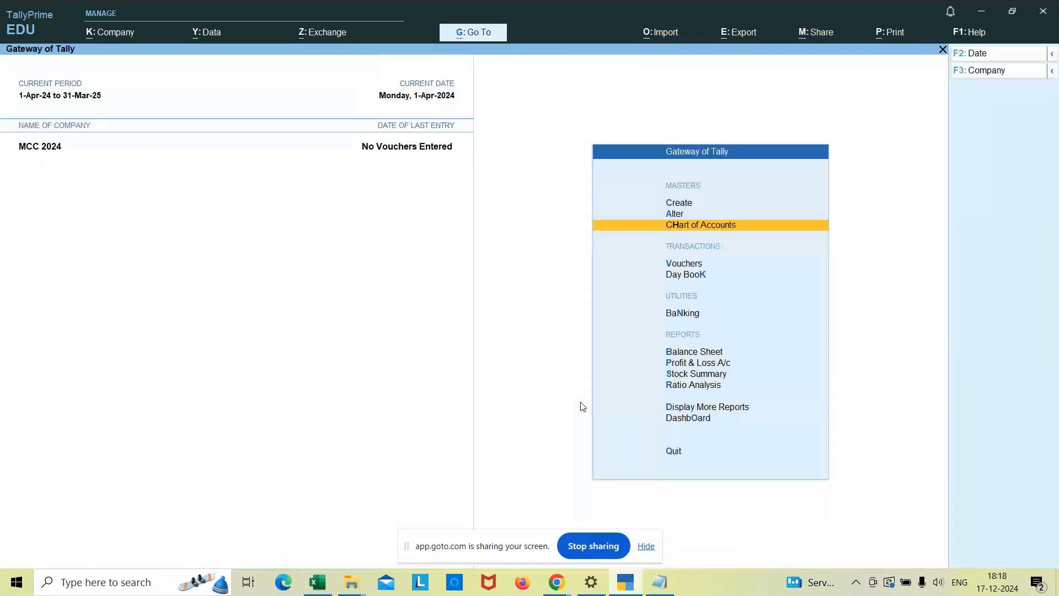
key(Up)
key(Up)
key(Return)
key(Down)
key(Down)
key(Down)
key(Down)
key(Down)
key(Down)
key(Down)
key(Down)
key(Down)
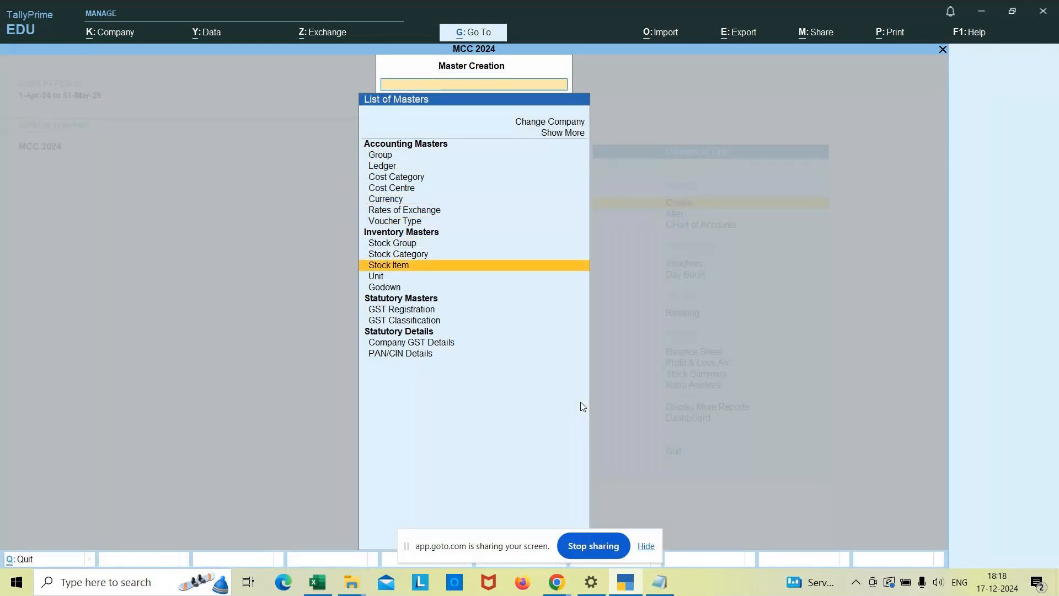
key(Return)
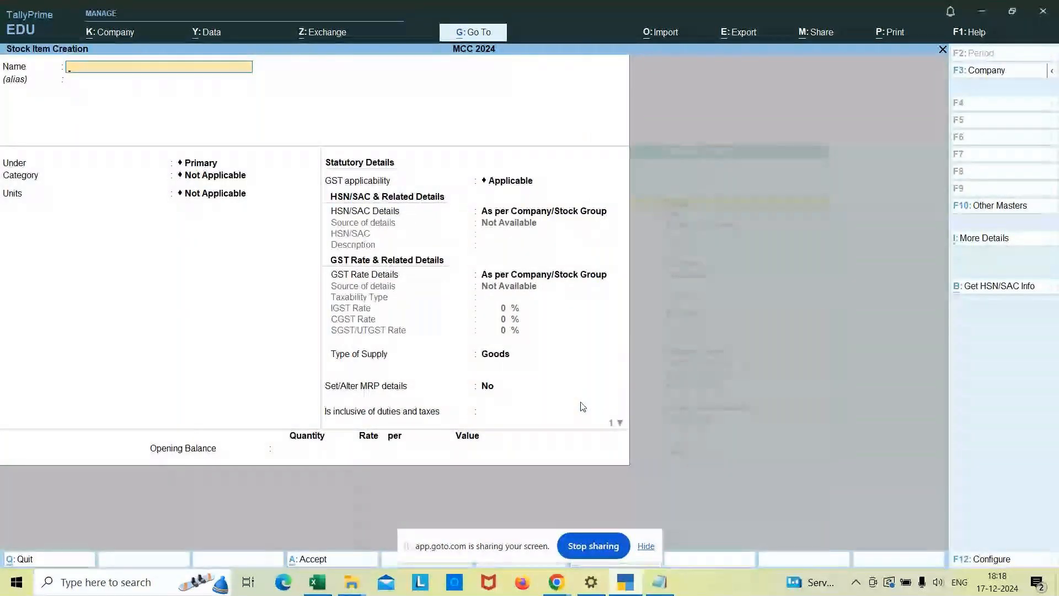
Switch to the Stock workbook in Excel and append (18%) to the Logitech printers entry in cell B3.
click(319, 583)
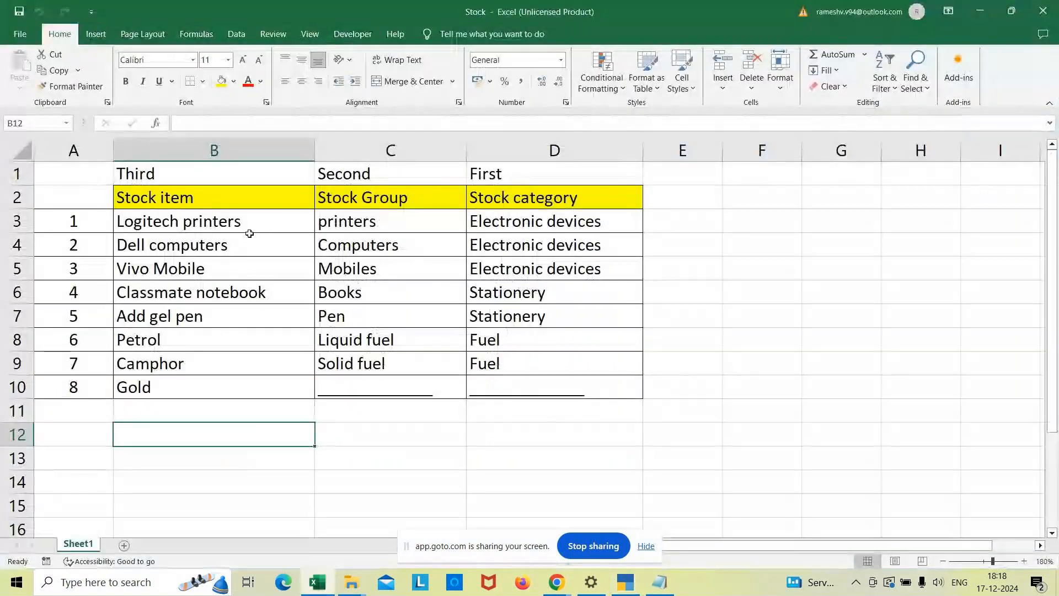
click(258, 224)
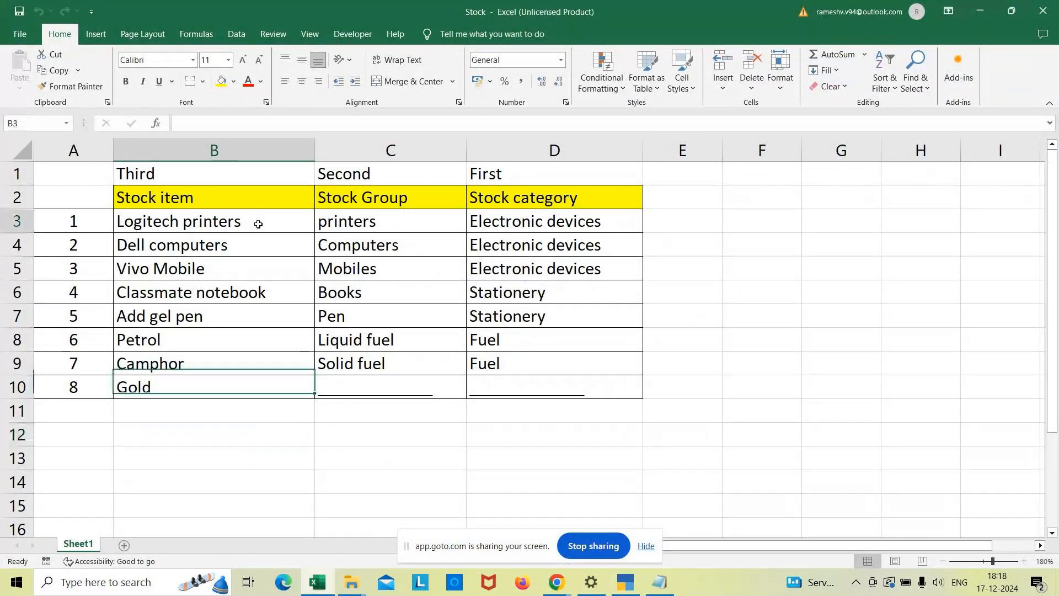
click(267, 119)
text((18%))
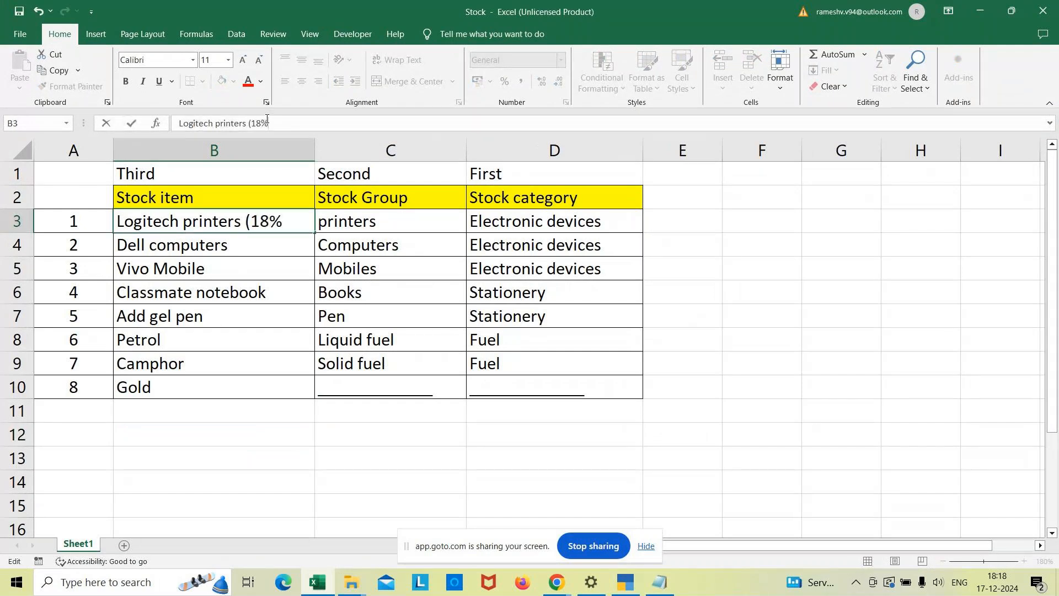
click(208, 239)
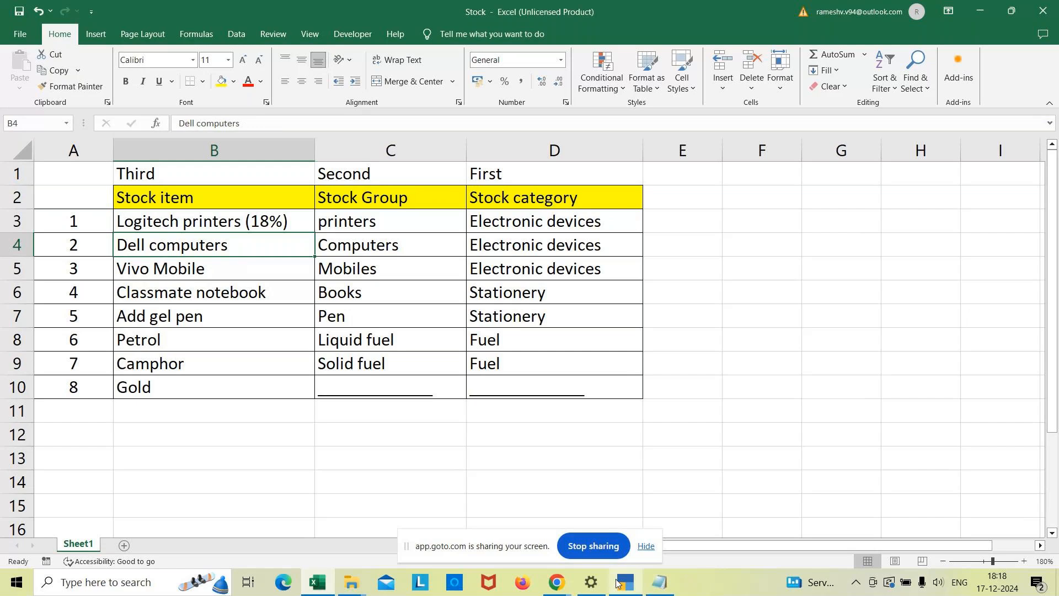
Switch back to TallyPrime and name the new stock item Dell Computers, leaving its alias blank.
click(629, 591)
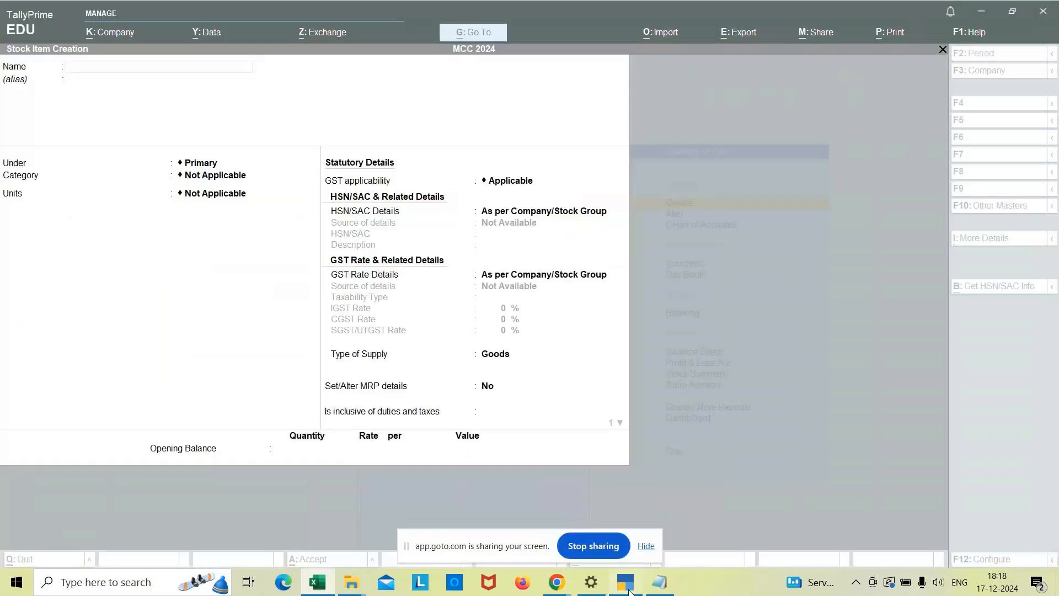
text(Del)
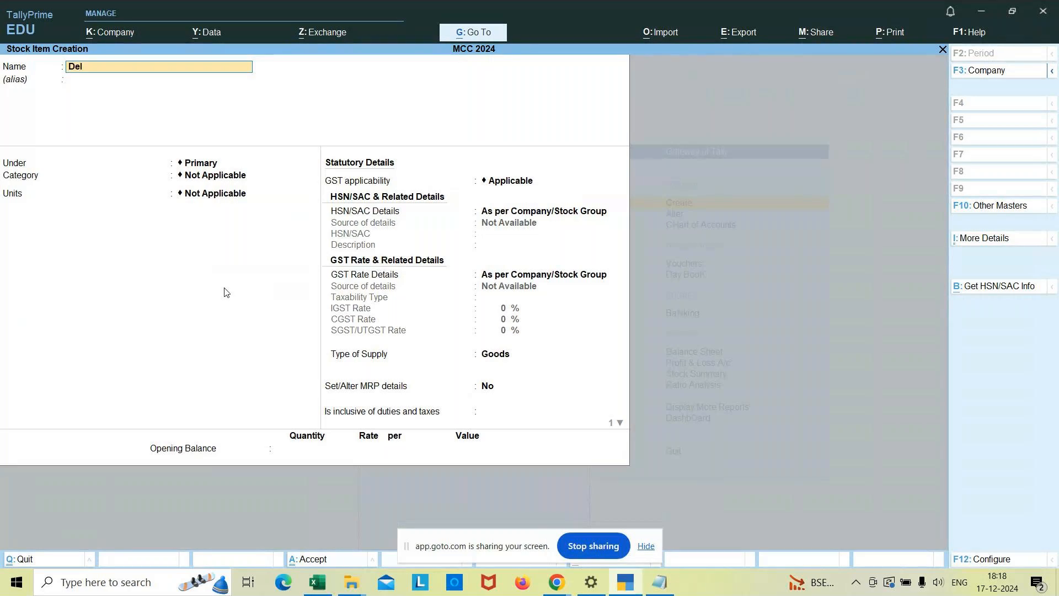
text(l Computers)
key(Return)
key(Return)
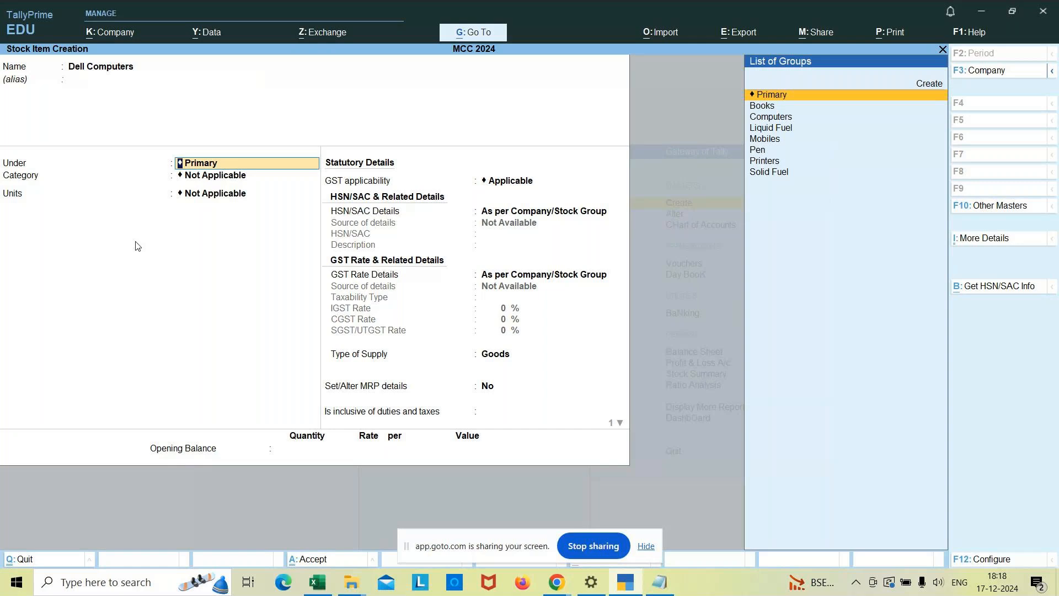
Place the item under the Computers stock group and assign it the Electronic Devices category.
key(Down)
key(Down)
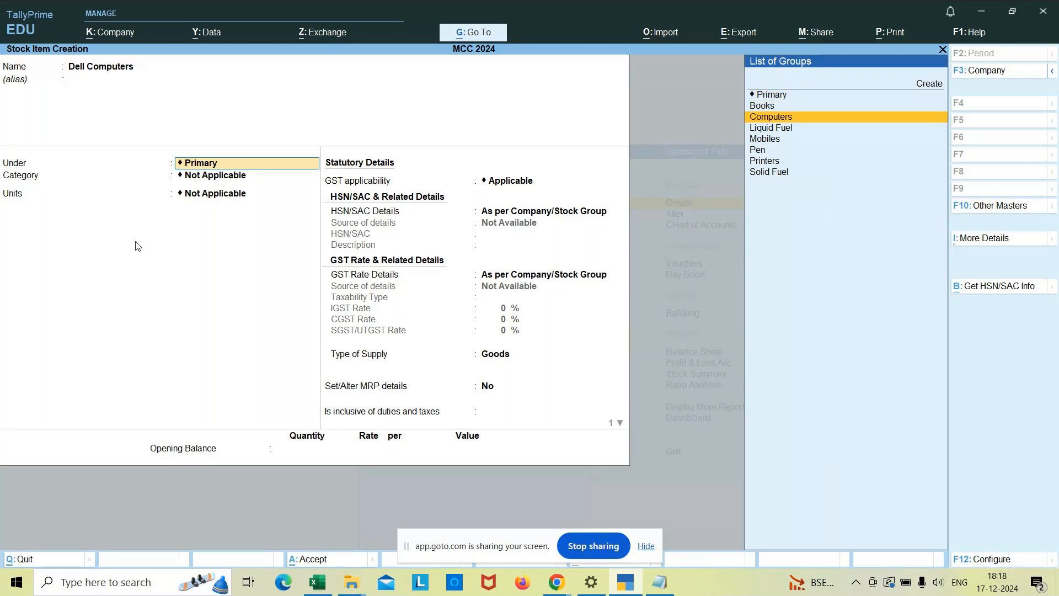
key(Return)
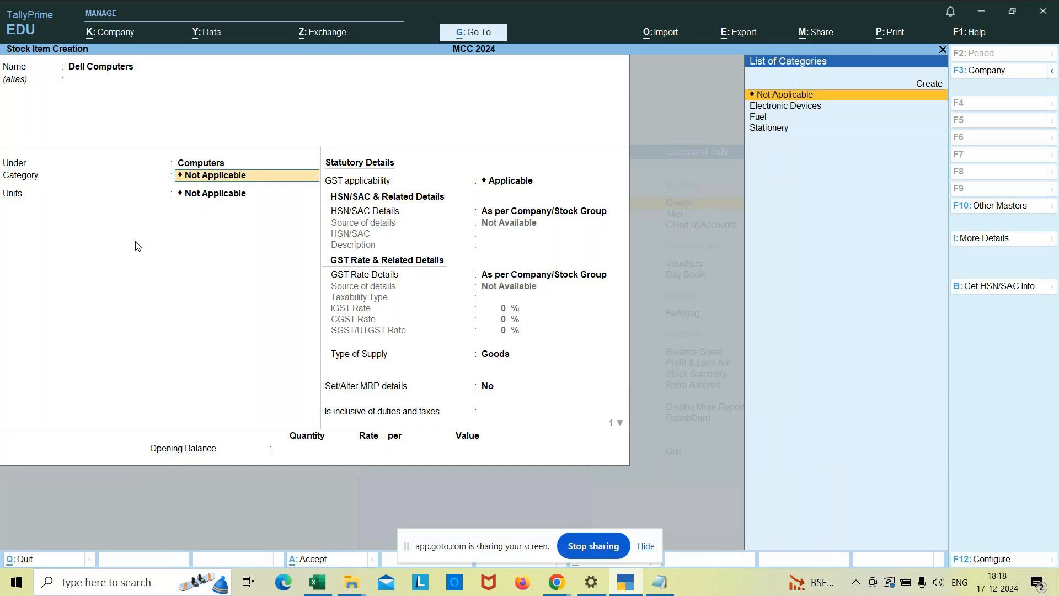
key(Down)
key(Return)
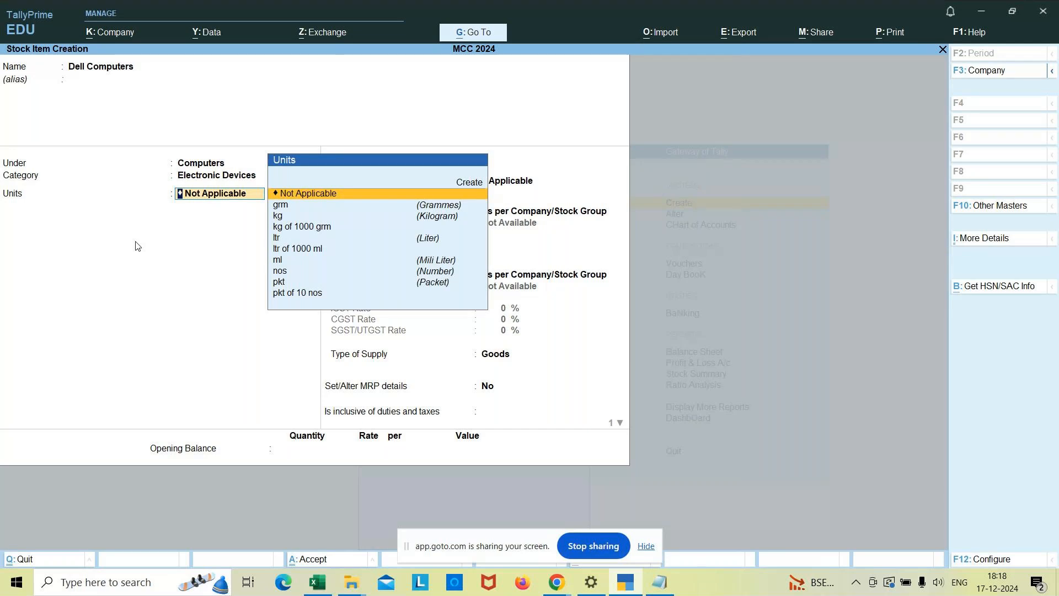
Set the item's unit to nos and keep its GST applicability as Applicable.
key(Down)
key(Down)
key(Down)
key(Down)
key(Down)
key(Down)
key(Down)
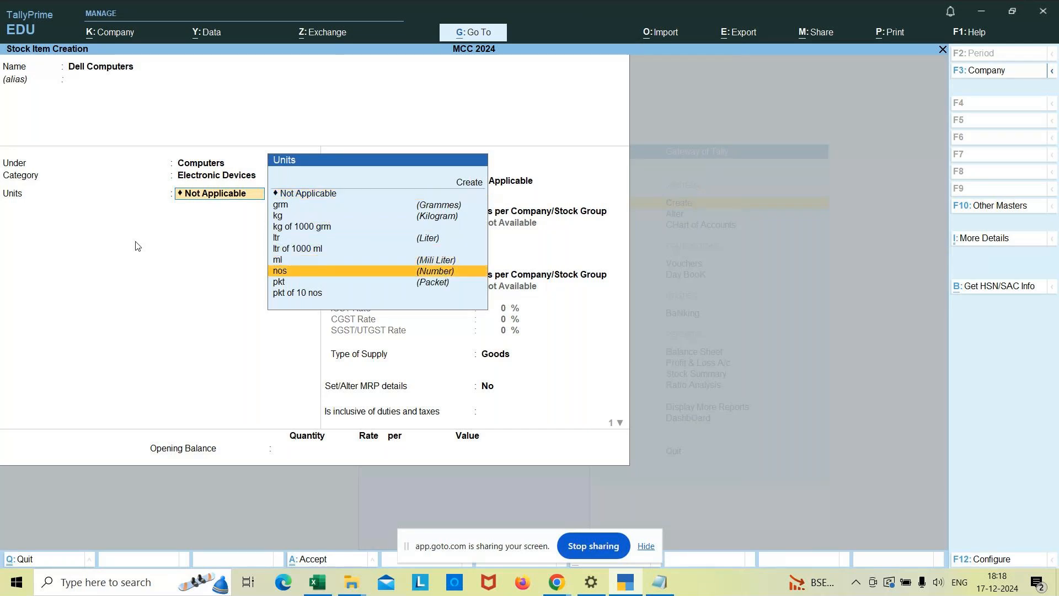
key(Return)
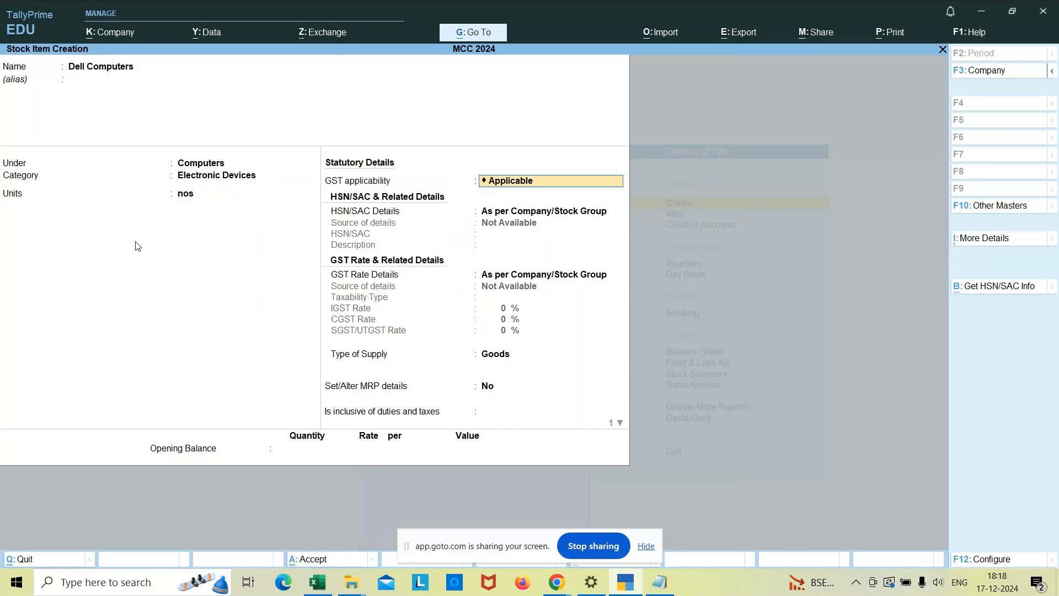
key(Return)
Specify the HSN/SAC details directly, with code 002 and the description Computers.
key(Down)
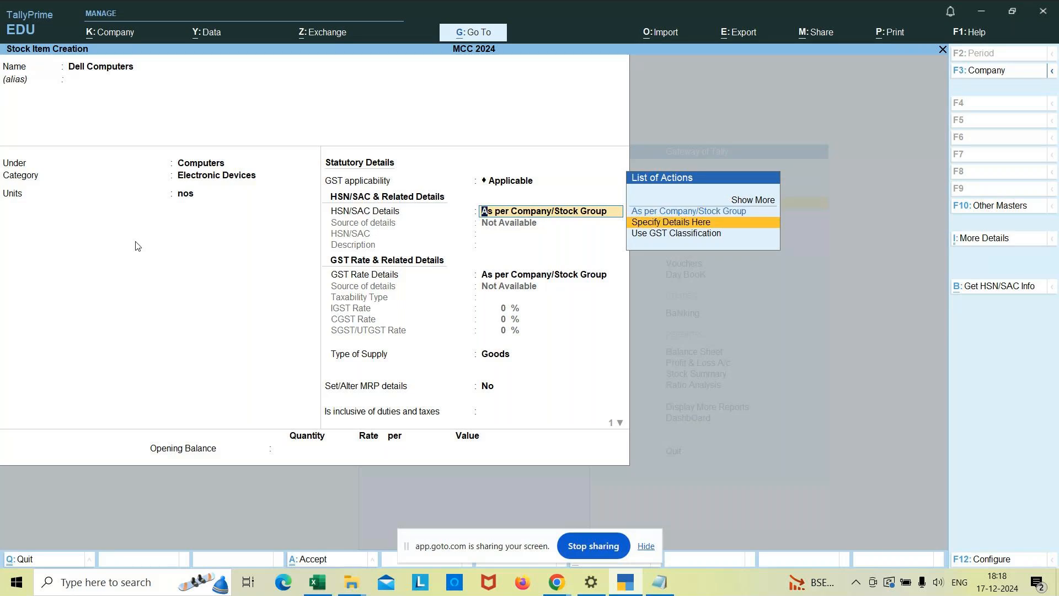
key(Return)
text(002)
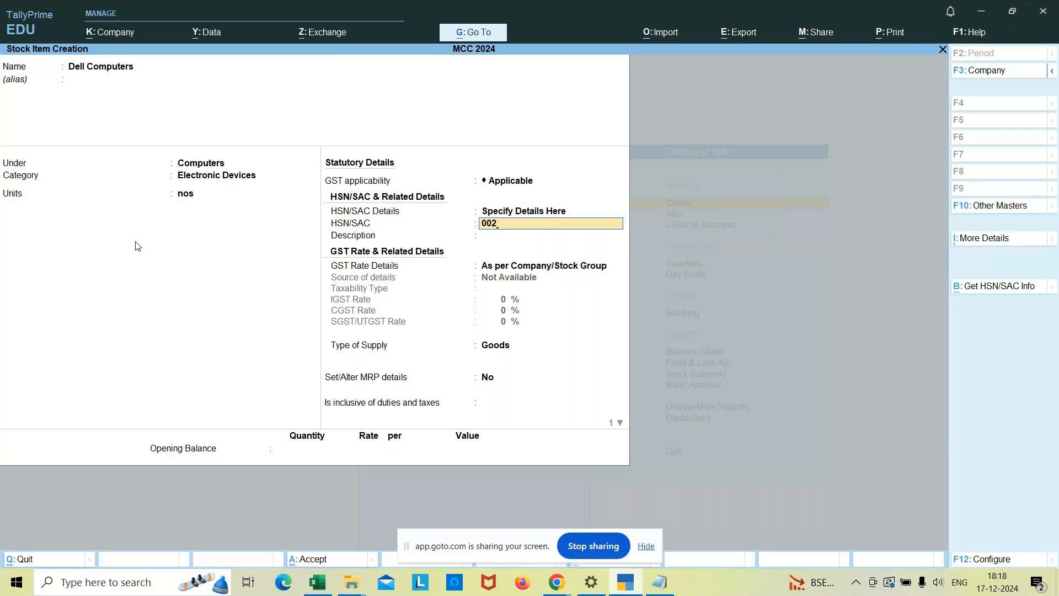
key(Return)
text(Computers)
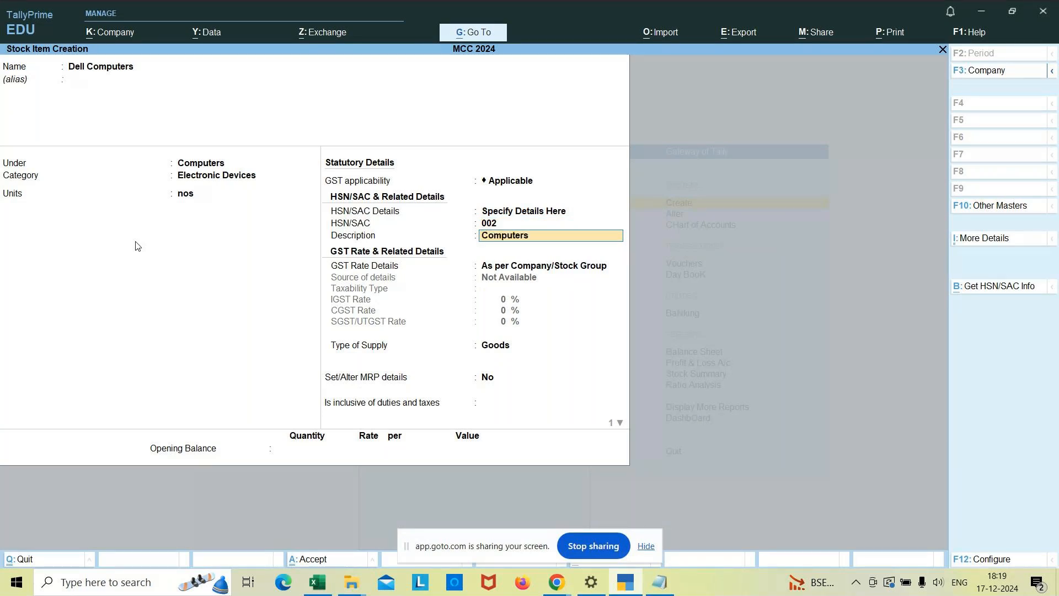
key(Return)
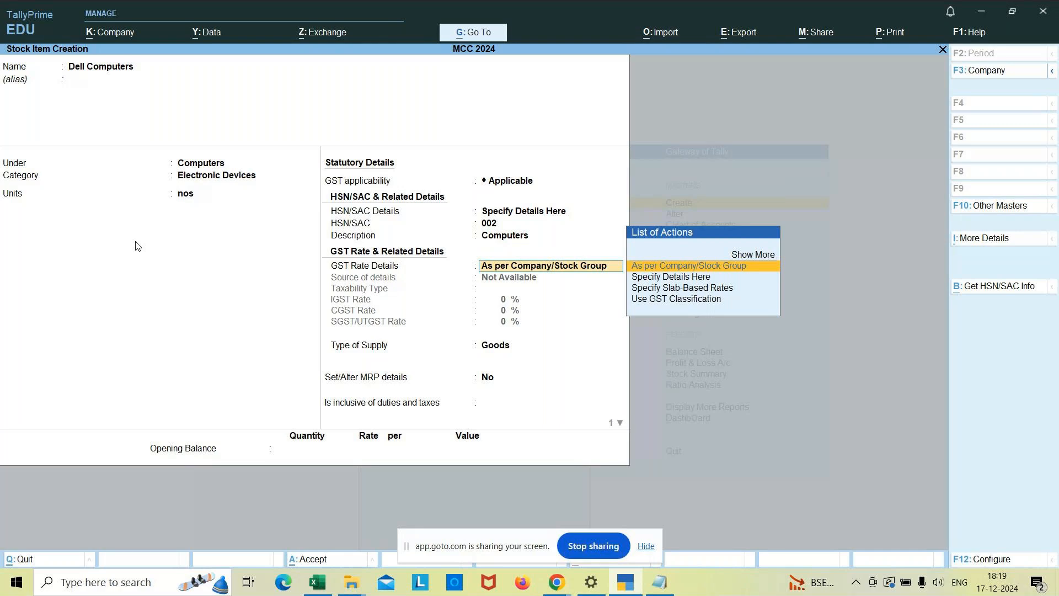
Specify the GST rate details directly as Taxable, with an IGST rate of 18% and a CGST rate of 9%.
key(Down)
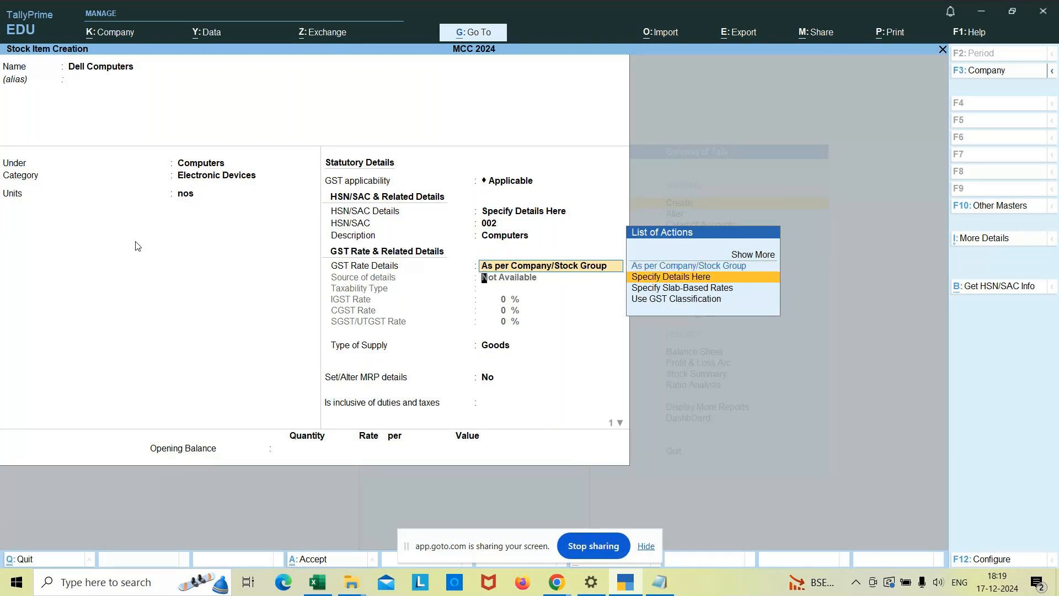
key(Return)
key(Return)
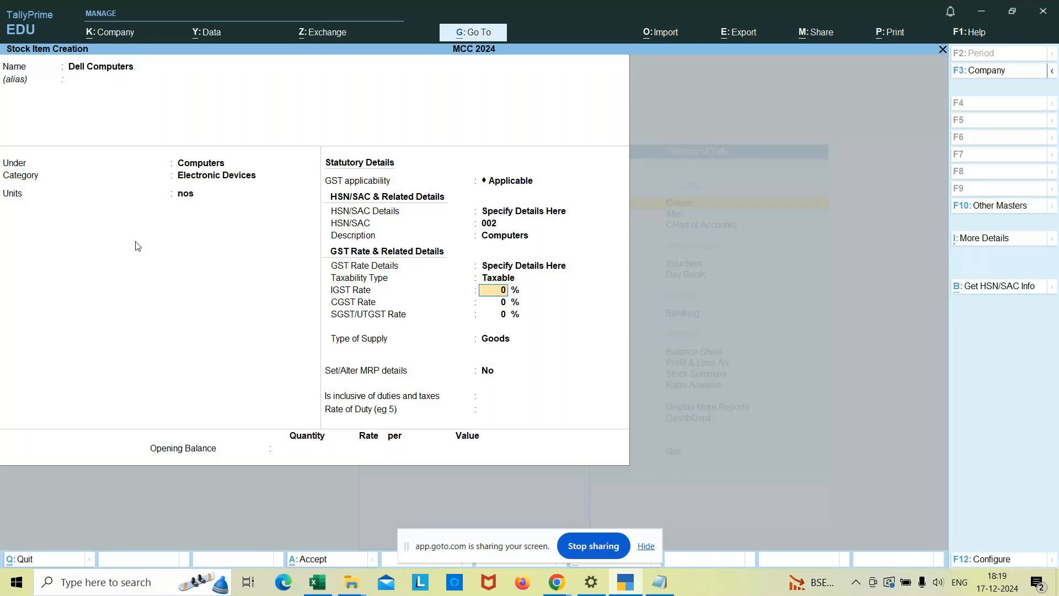
text(18)
key(Return)
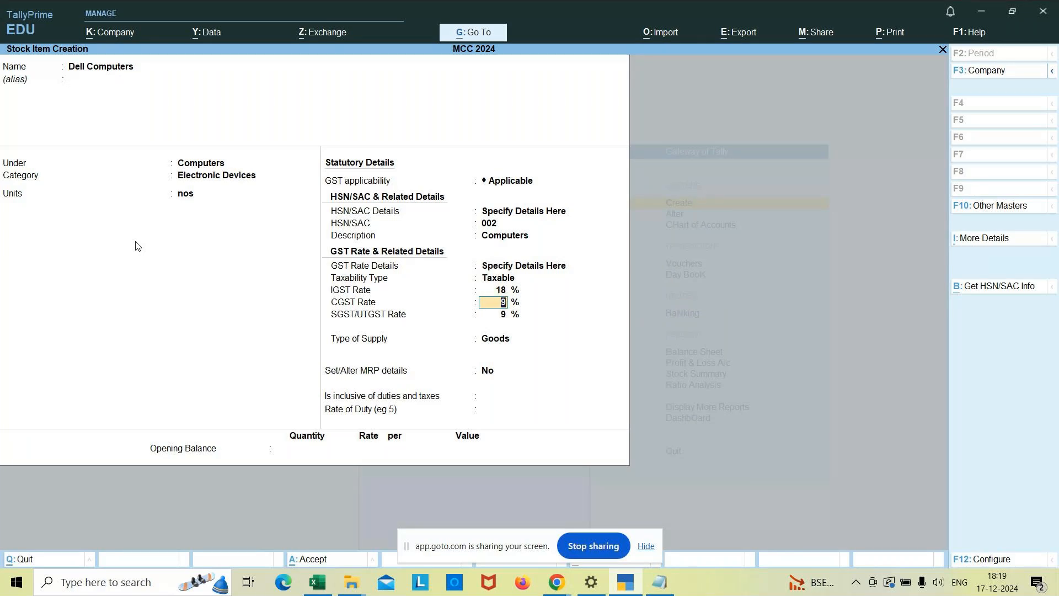
key(Return)
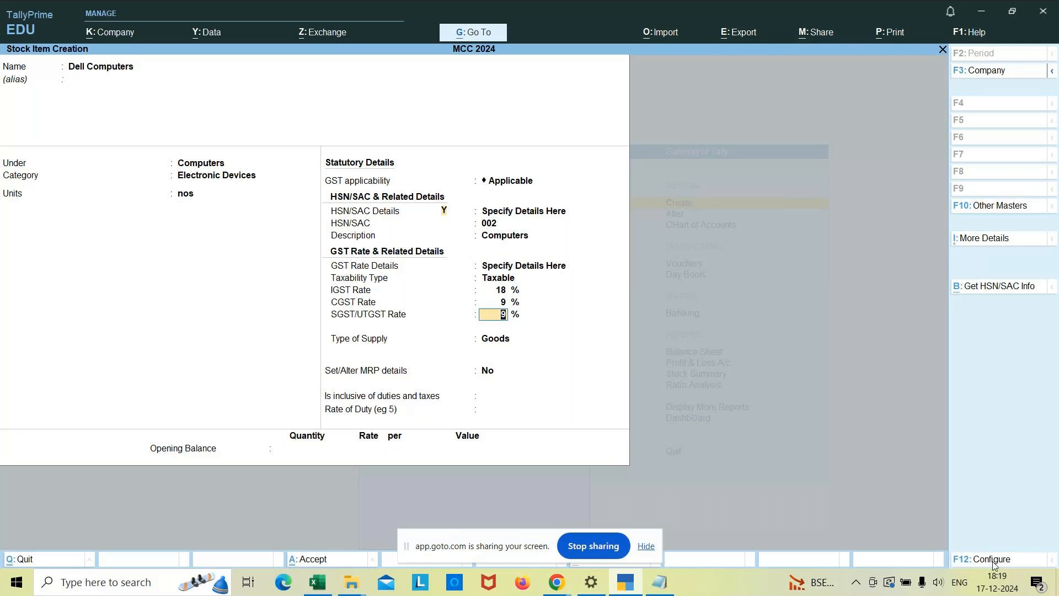
Examine the tax rate breakup option in the stock item configuration and accept the configuration as it is.
click(993, 559)
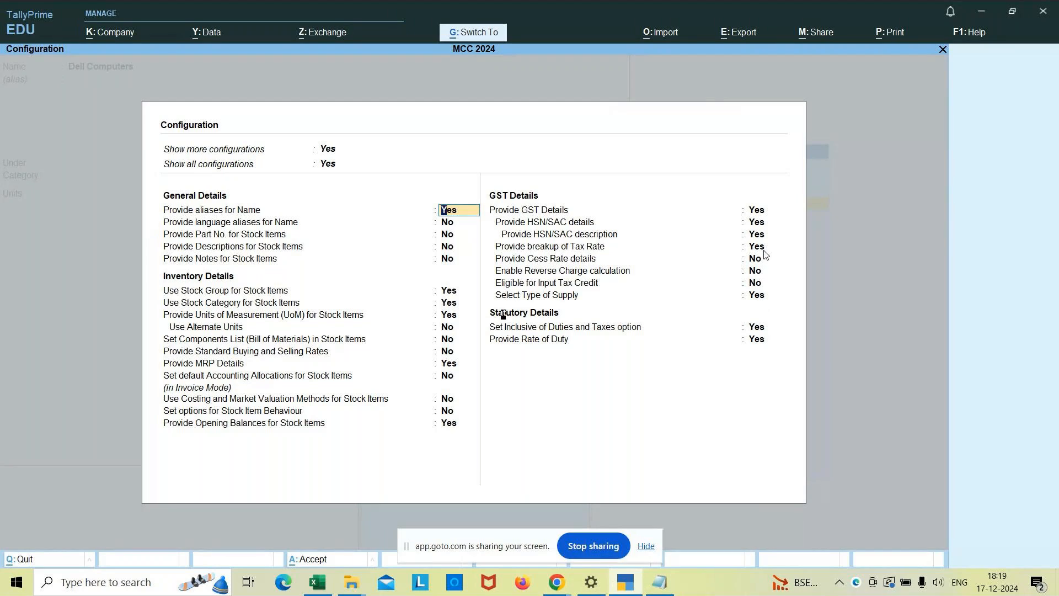
key(ctrl+a)
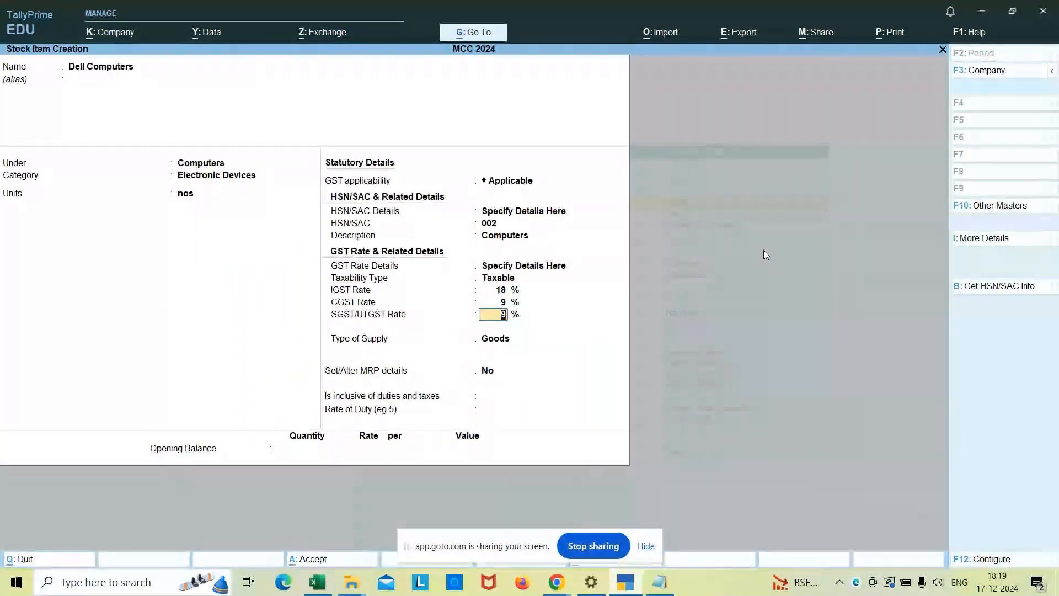
Keep SGST/UTGST at 9%, with No for MRP details and inclusive of duties, and save the item with a rate of duty of 0.
key(Return)
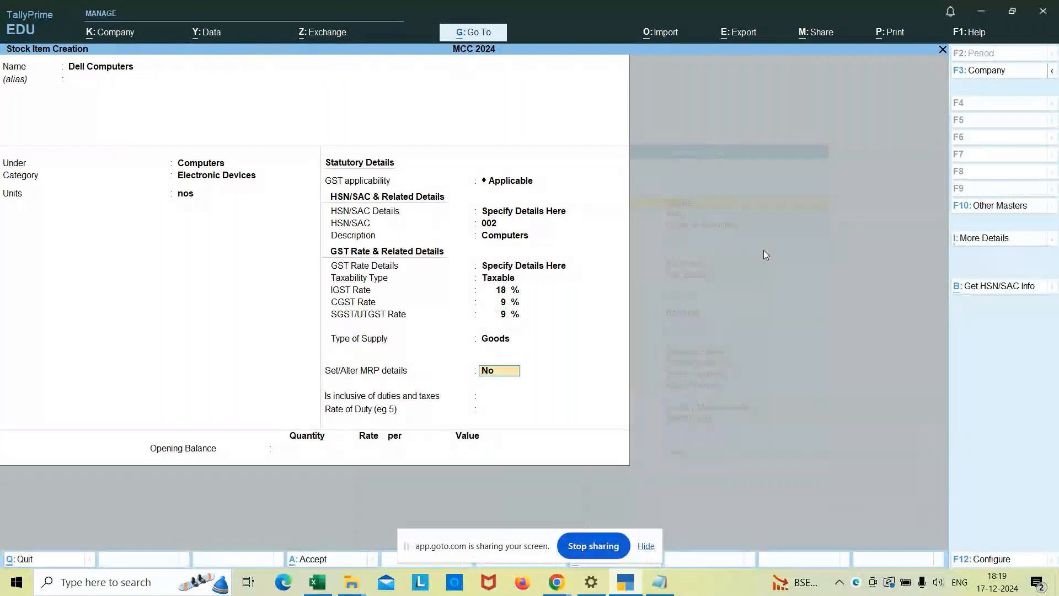
key(Return)
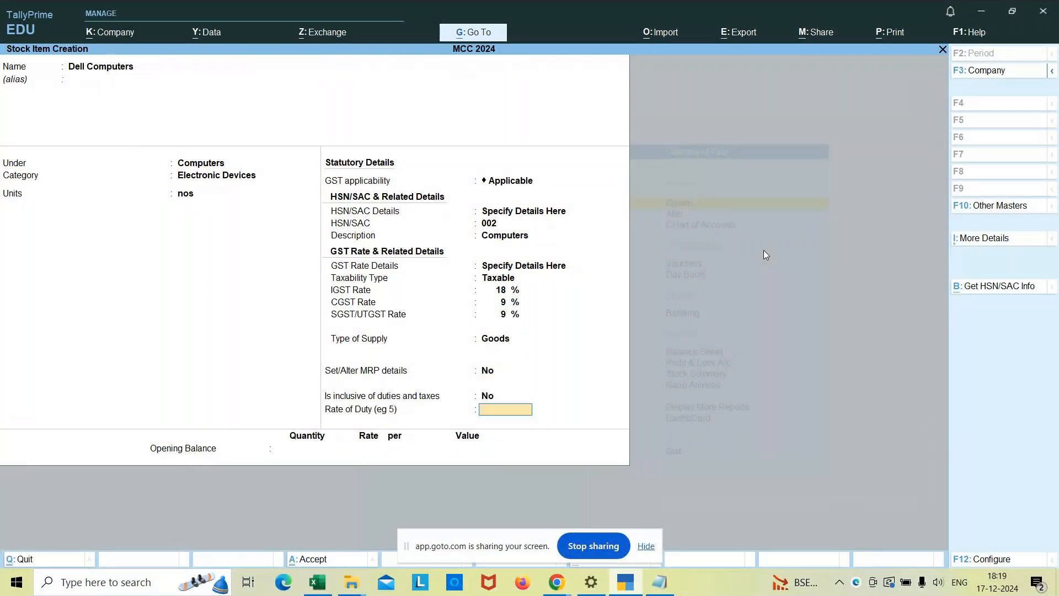
key(Return)
key(Return)
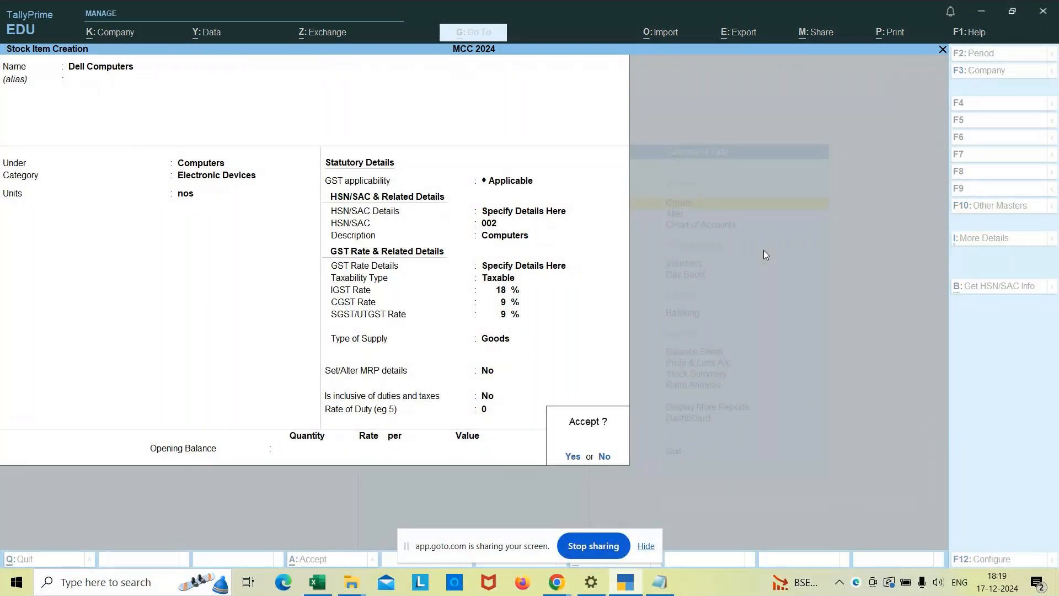
key(Return)
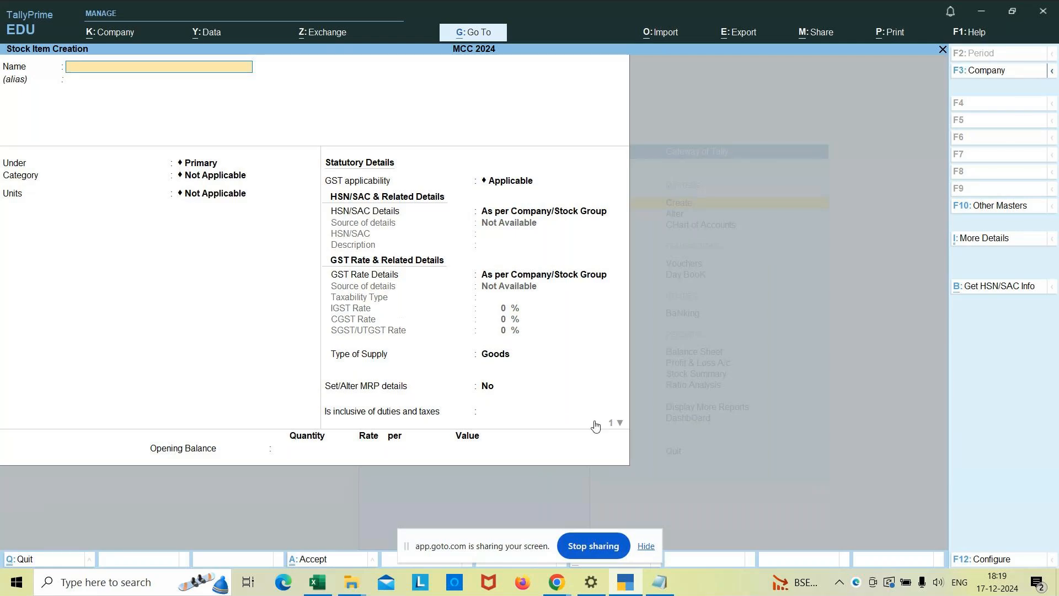
Switch to the Excel stock list and append (18%) to the Dell computers entry.
click(320, 583)
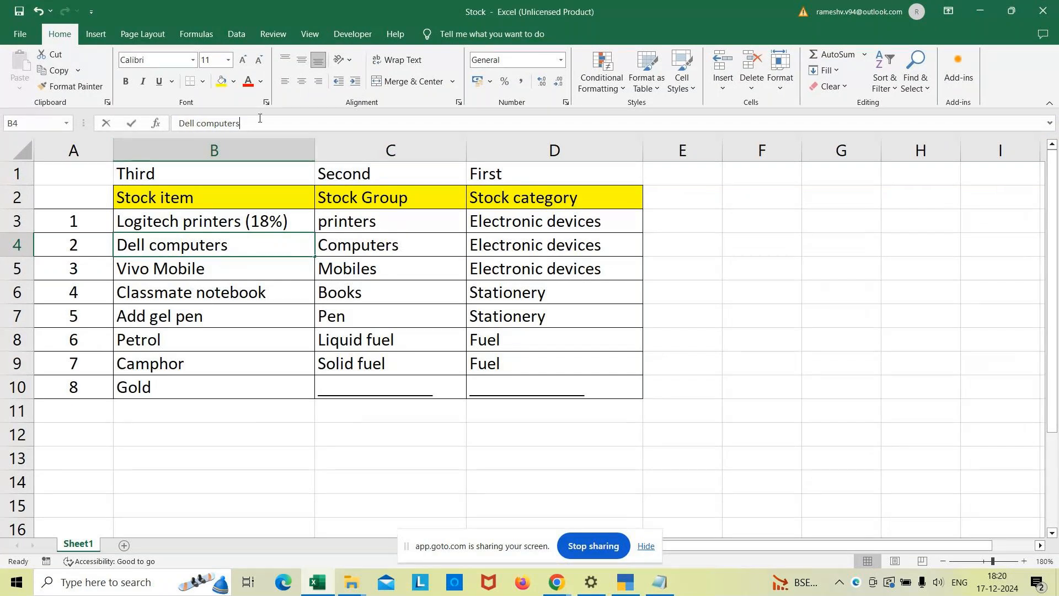
click(260, 118)
text((18)
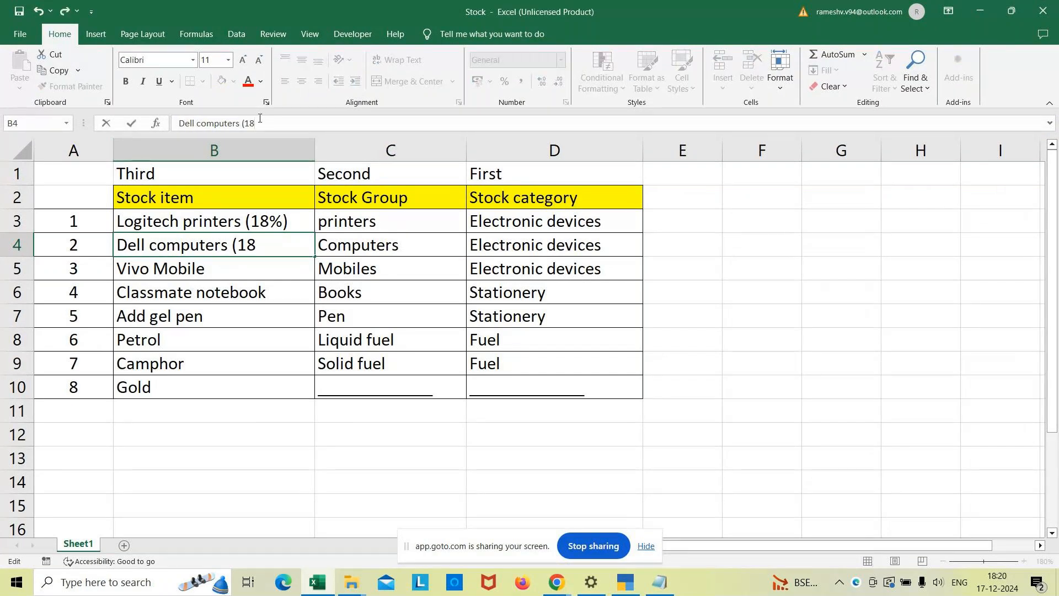
text(%))
click(215, 267)
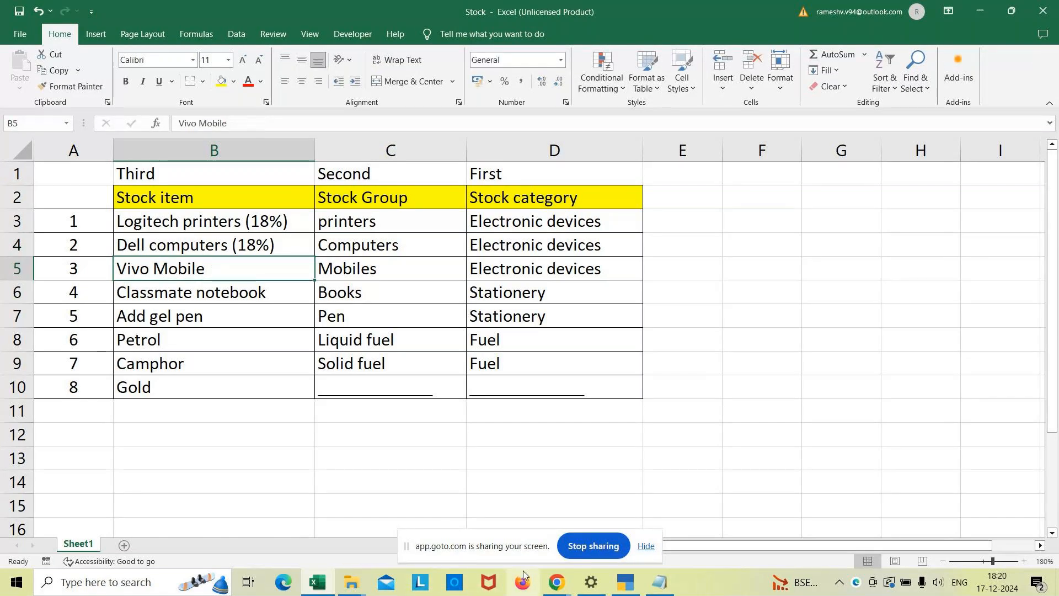
Switch to TallyPrime, name the new stock item Vivo Mobile and place it under the Mobiles group.
key(alt+Tab)
text(Vivo Mo)
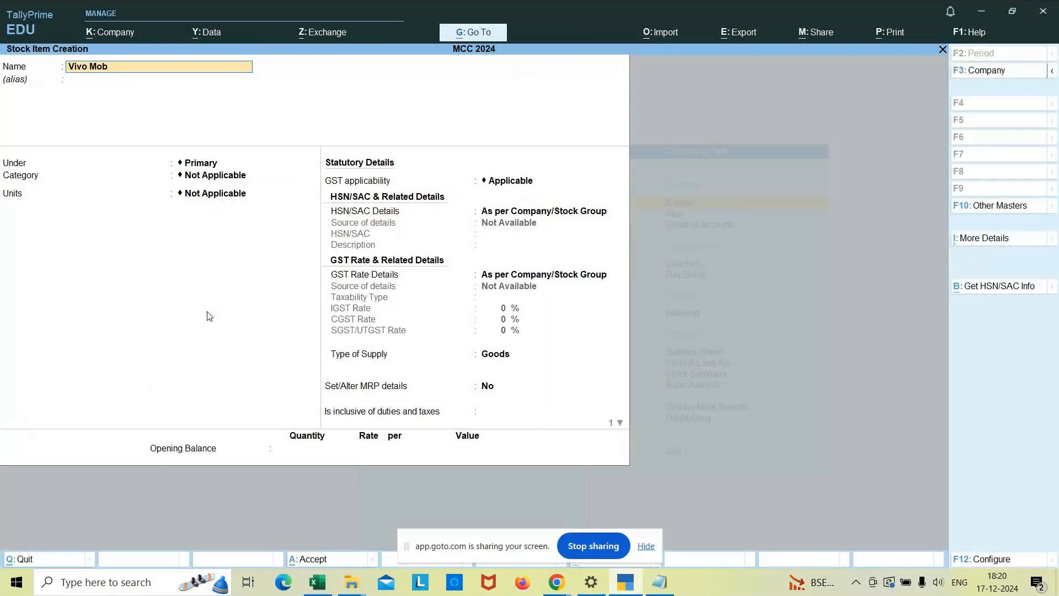
text(bile)
key(Return)
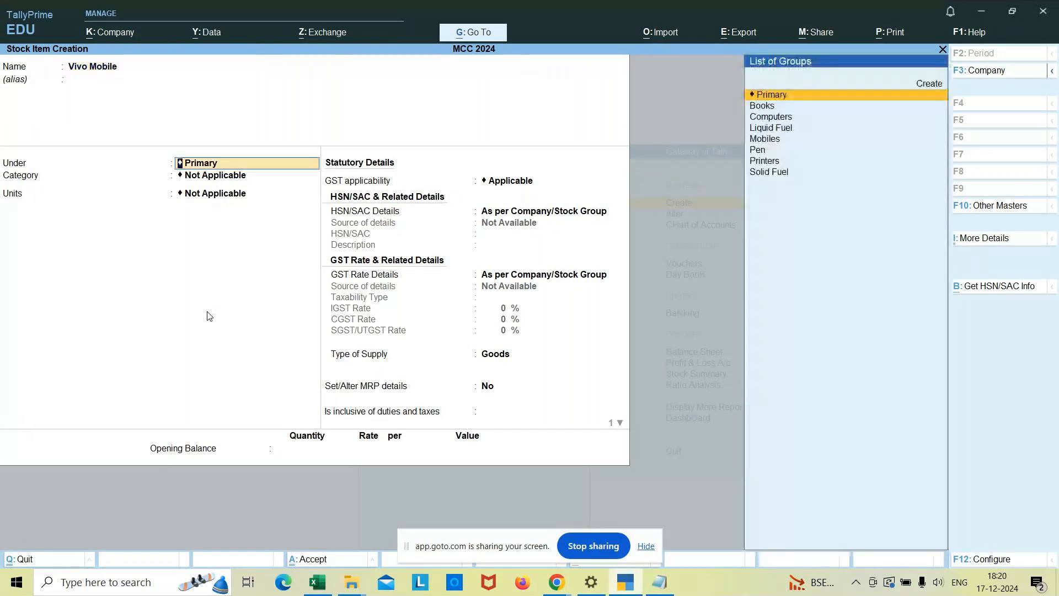
key(Down)
key(Down)
key(Down)
key(Down)
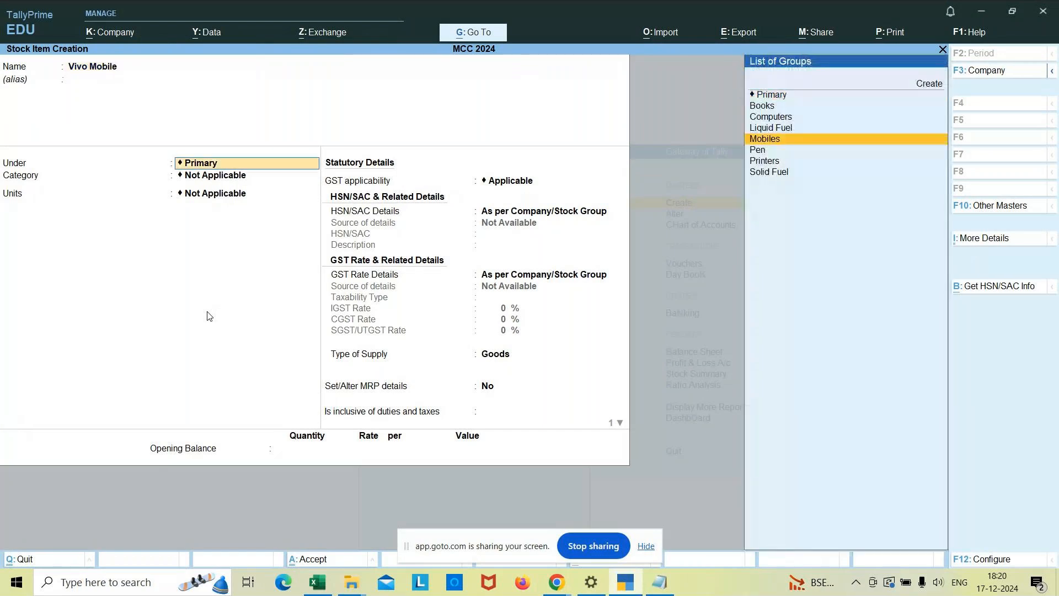
key(Return)
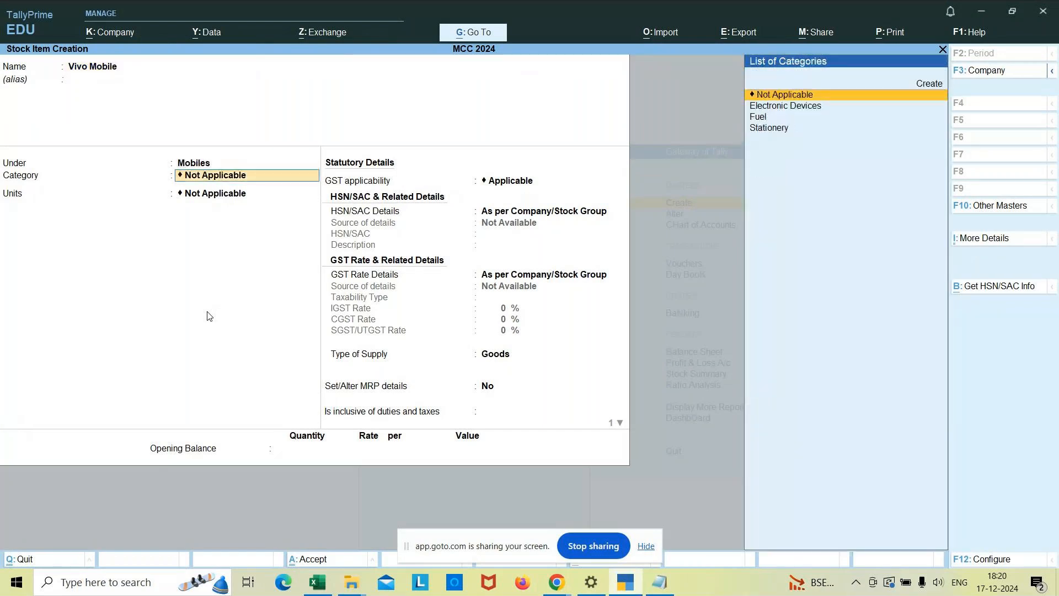
Assign the Vivo Mobile item to the Electronic Devices category with nos as its unit.
text(e)
key(Return)
text(no)
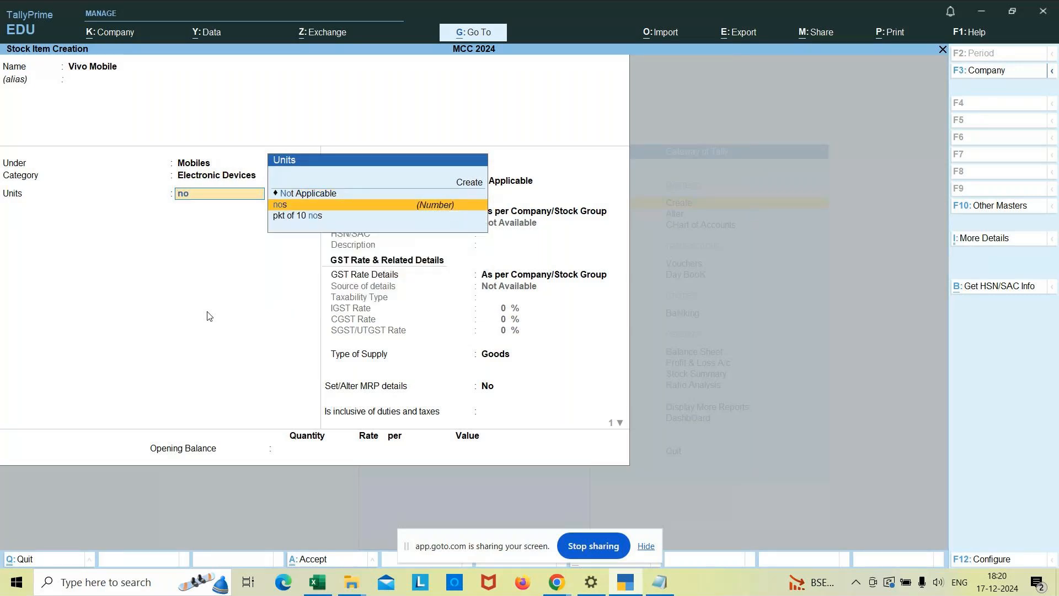
key(Return)
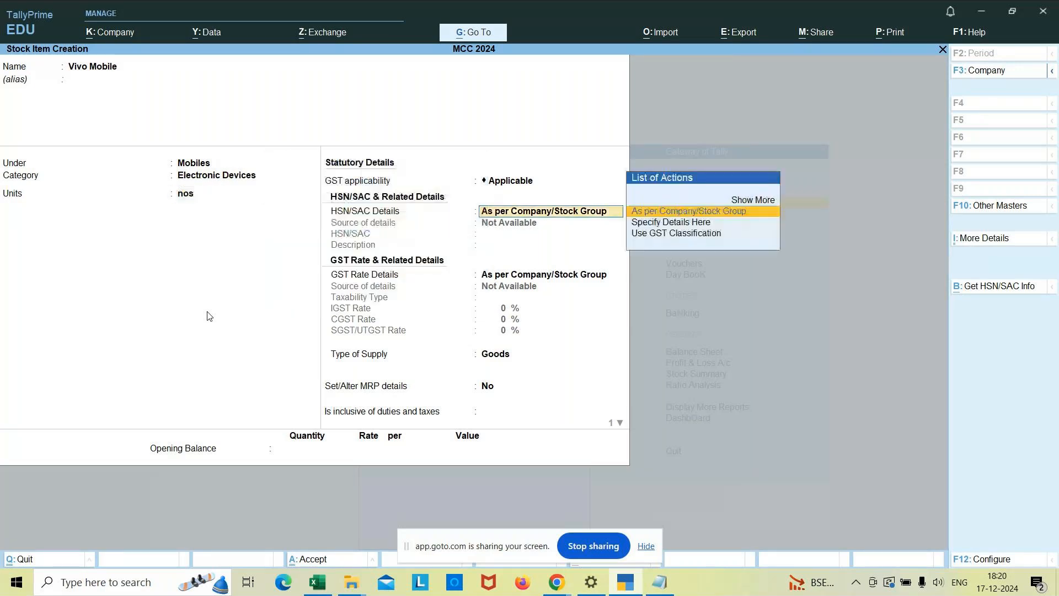
Specify the HSN/SAC details directly for Vivo Mobile, with code 003 and the description Mobiles.
key(Down)
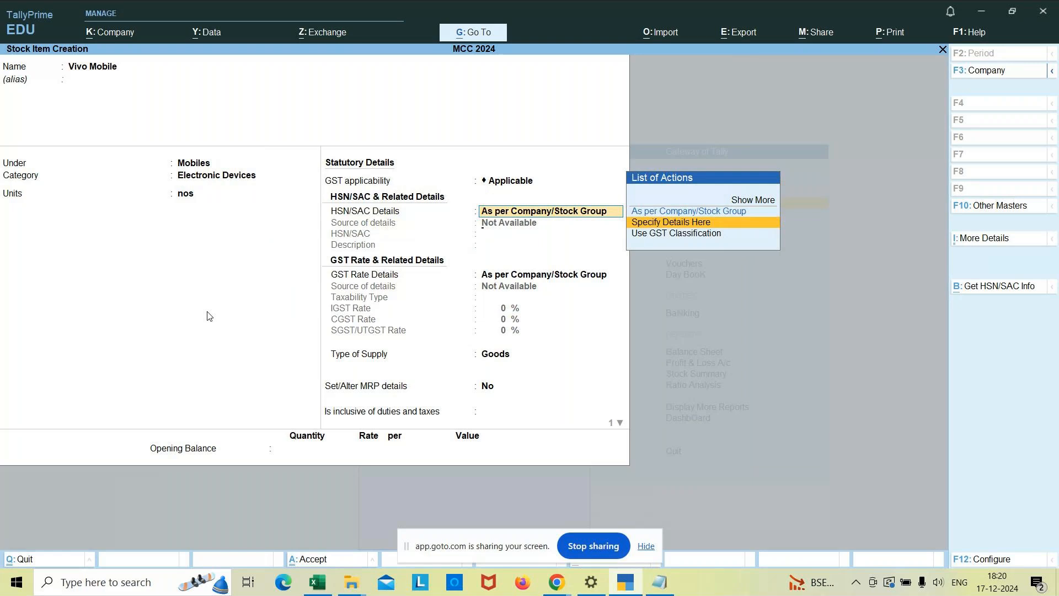
key(Return)
text(003)
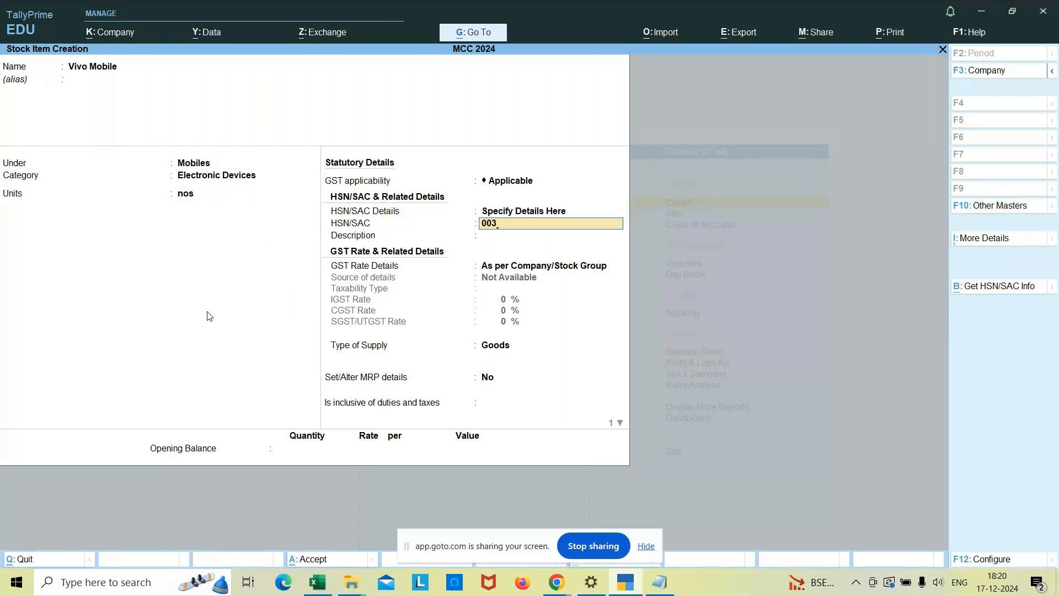
key(Return)
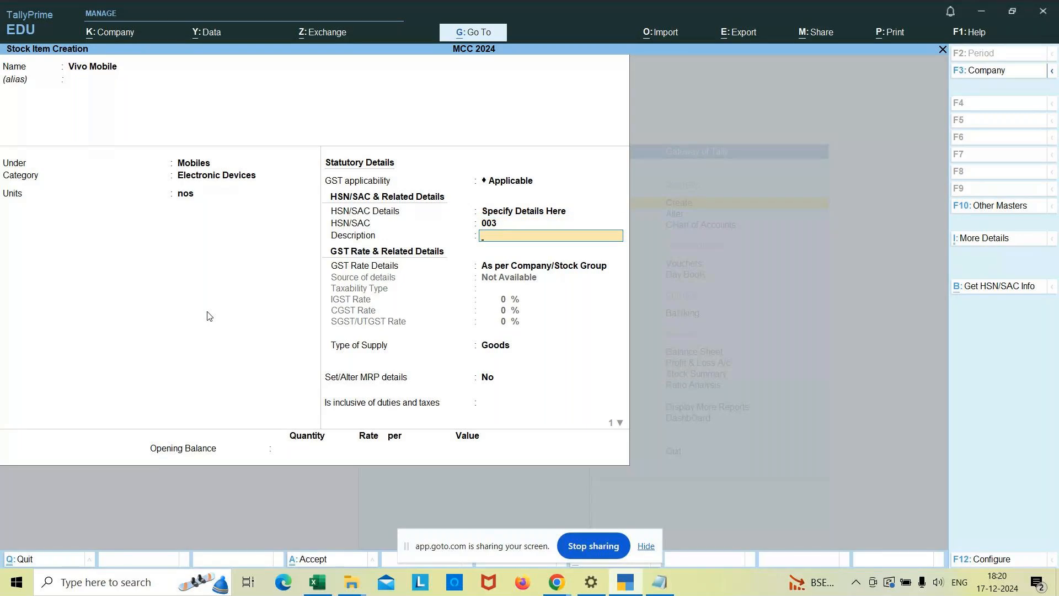
text(Mobiles)
key(Return)
Specify Vivo Mobile's GST rate details directly as Taxable, with IGST at 12% and CGST at 6%.
key(Down)
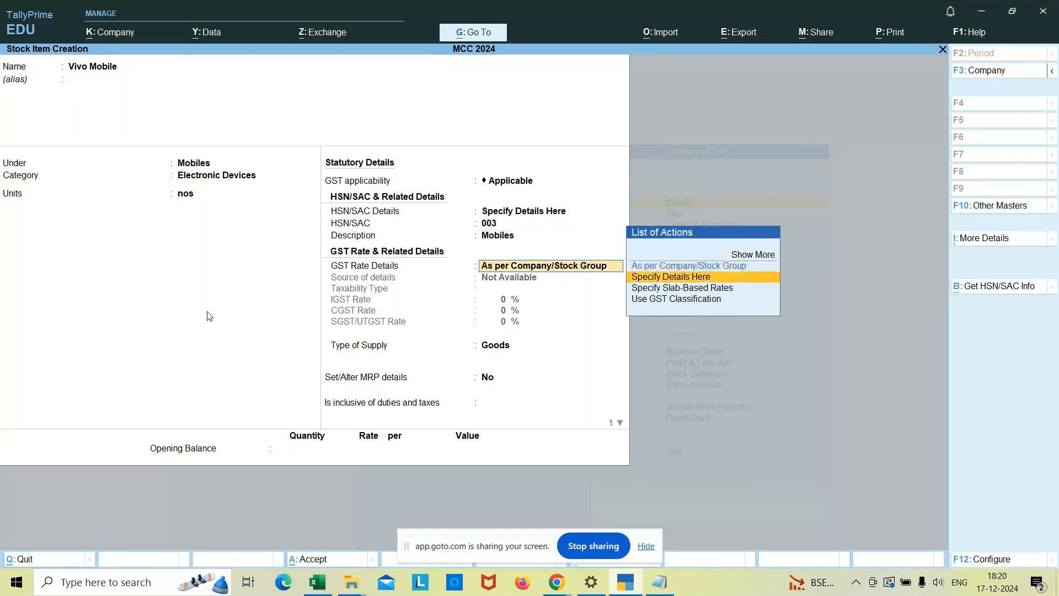
key(Return)
key(Return)
text(12)
key(Return)
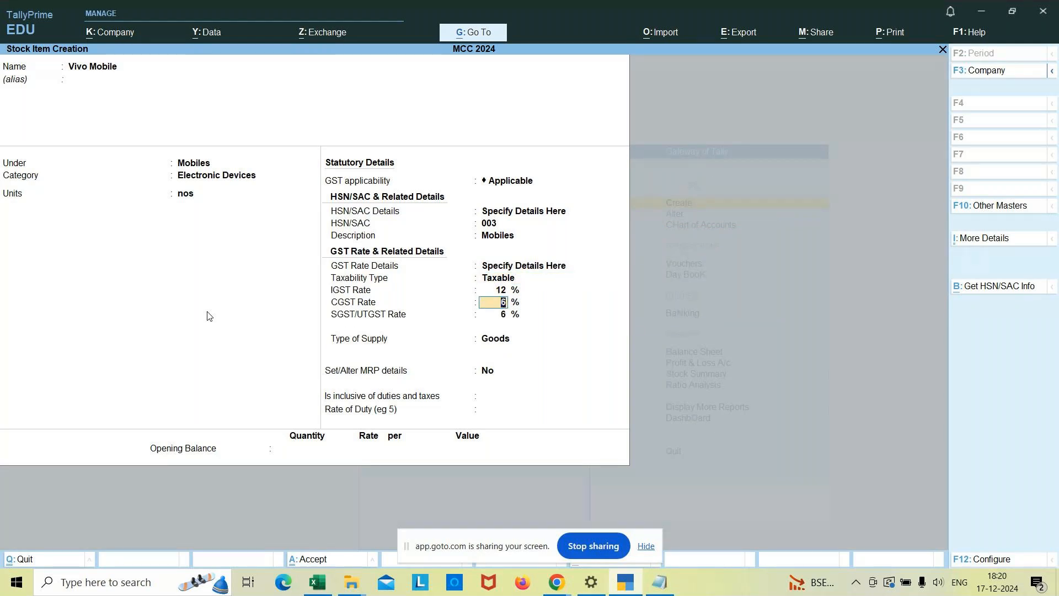
key(Return)
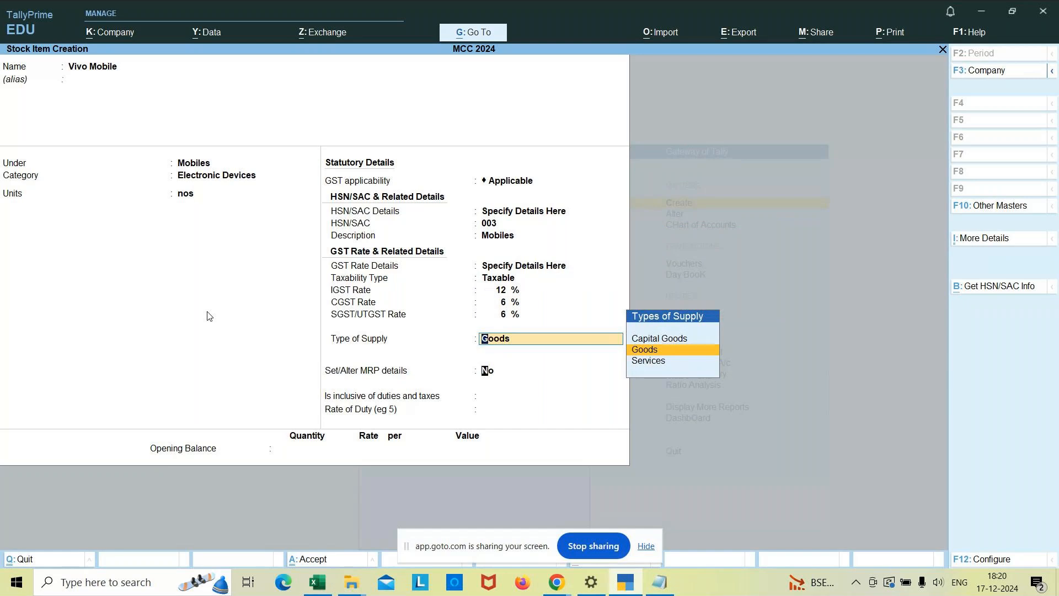
Keep Goods as the supply type, with No for MRP details and inclusive of duties, and save Vivo Mobile without an opening balance.
key(Return)
key(Return)
key(Return)
key(Return)
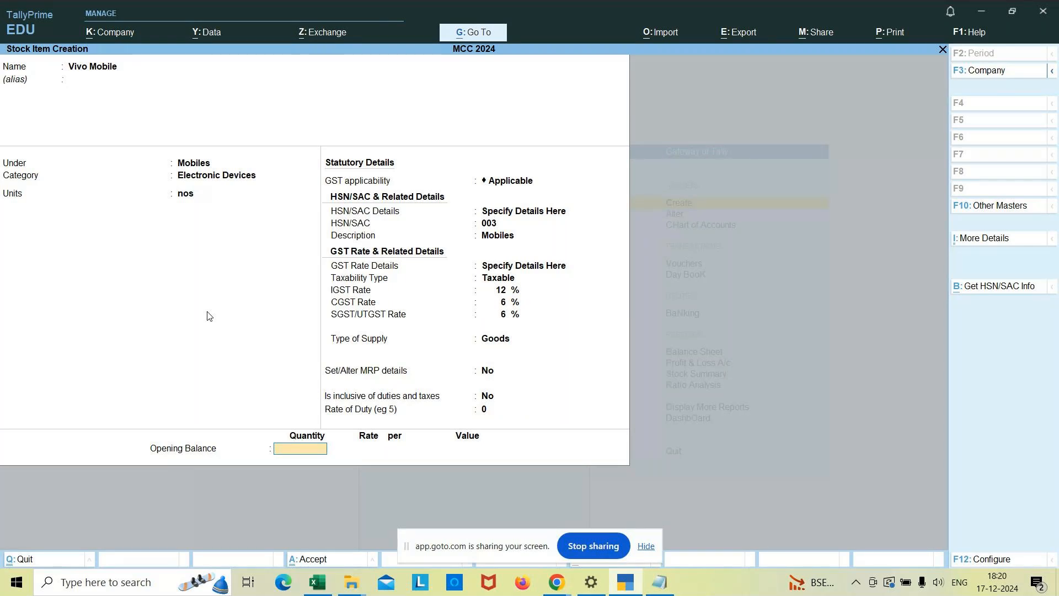
key(Return)
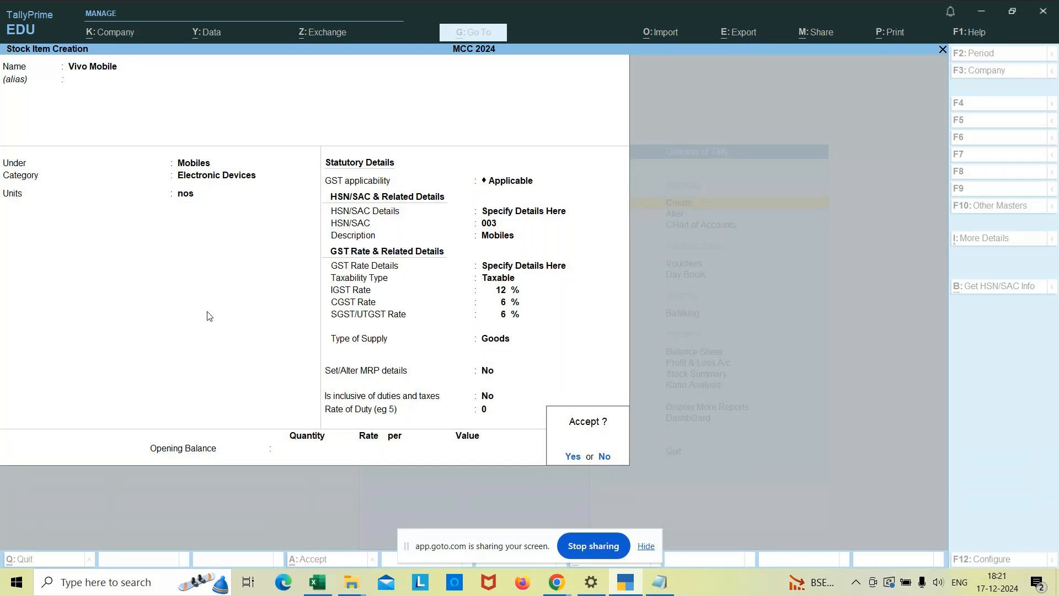
key(Return)
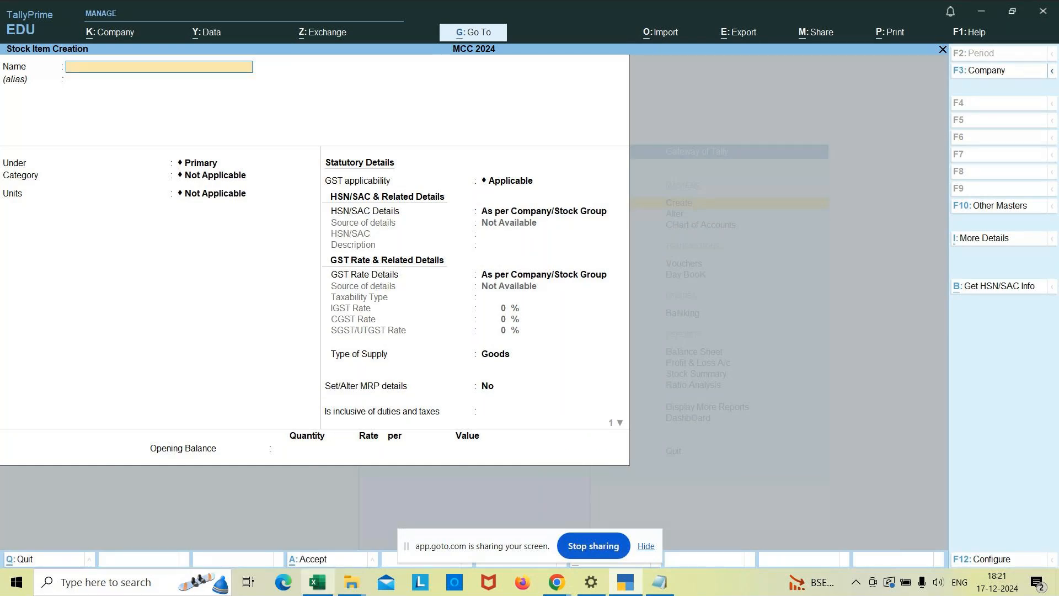
Switch to the Excel stock list and append (12%) to the Vivo Mobile entry.
click(317, 582)
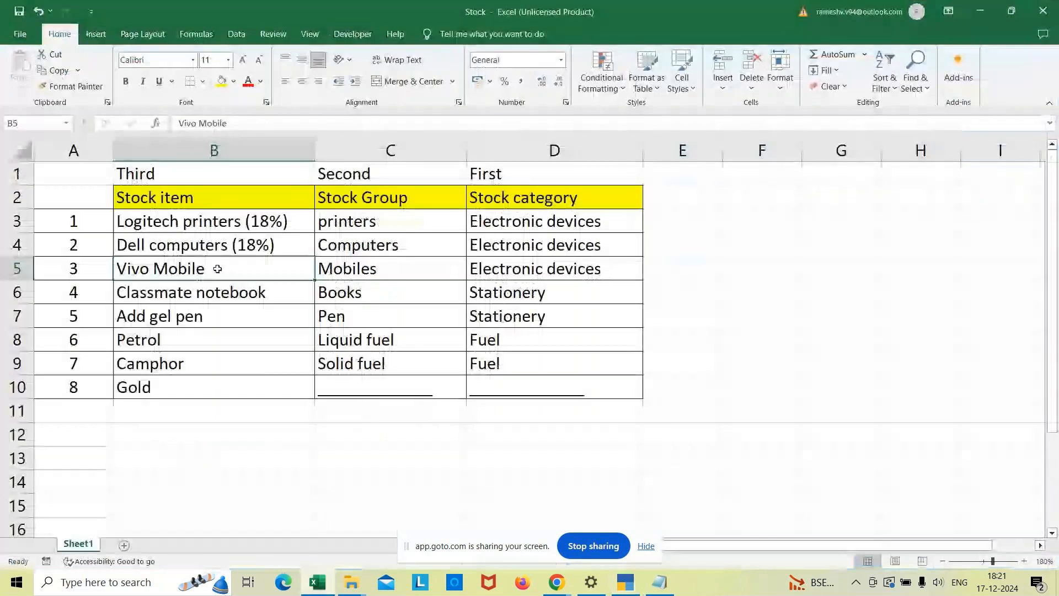
click(252, 123)
text((12#)
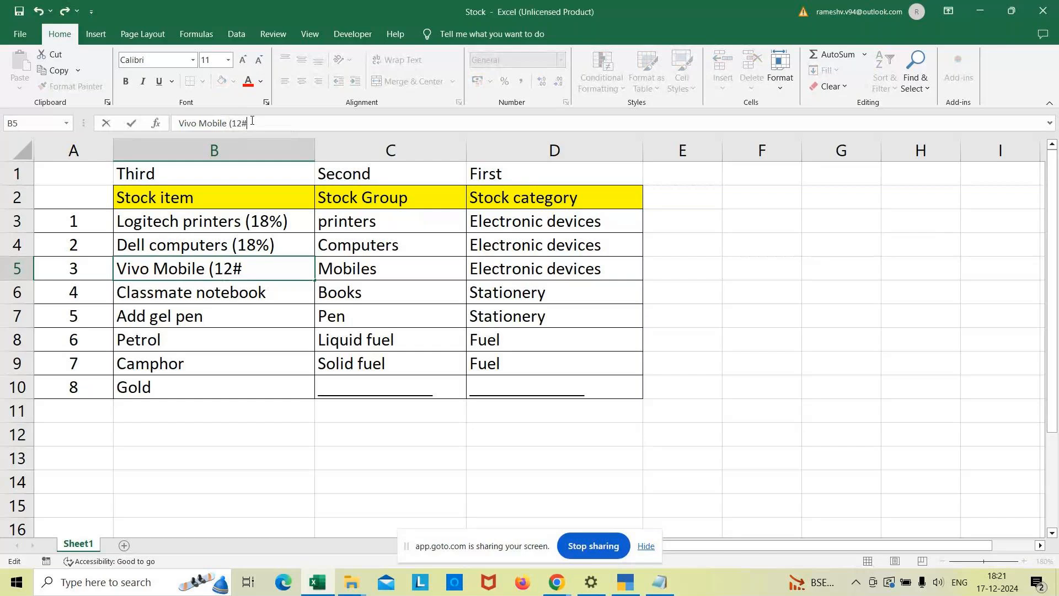
key(BackSpace)
text(%))
Switch to TallyPrime and name the new stock item Classmate Notebook.
key(alt+Tab)
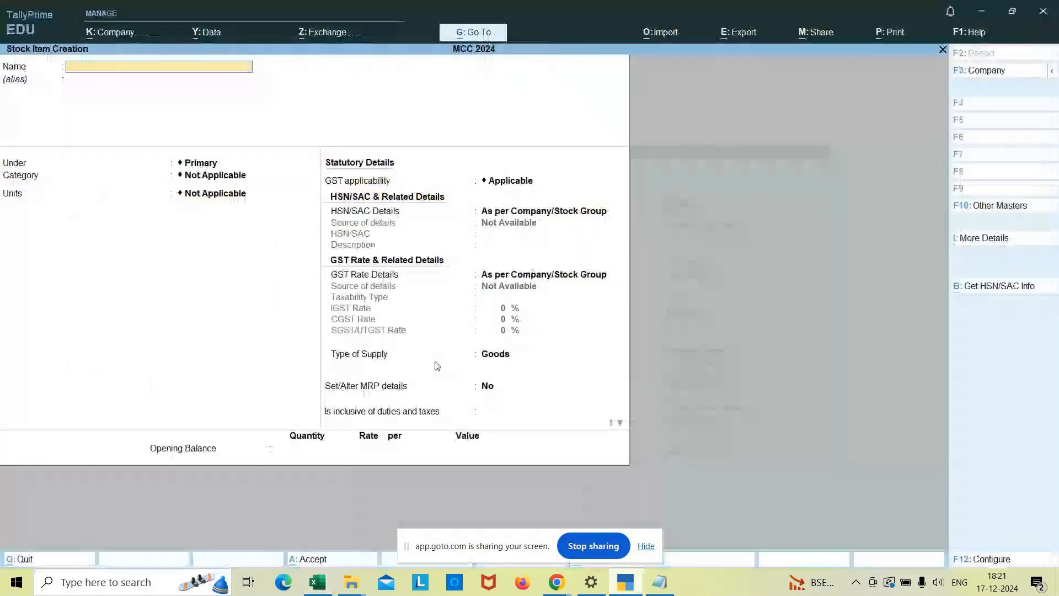
text(C;)
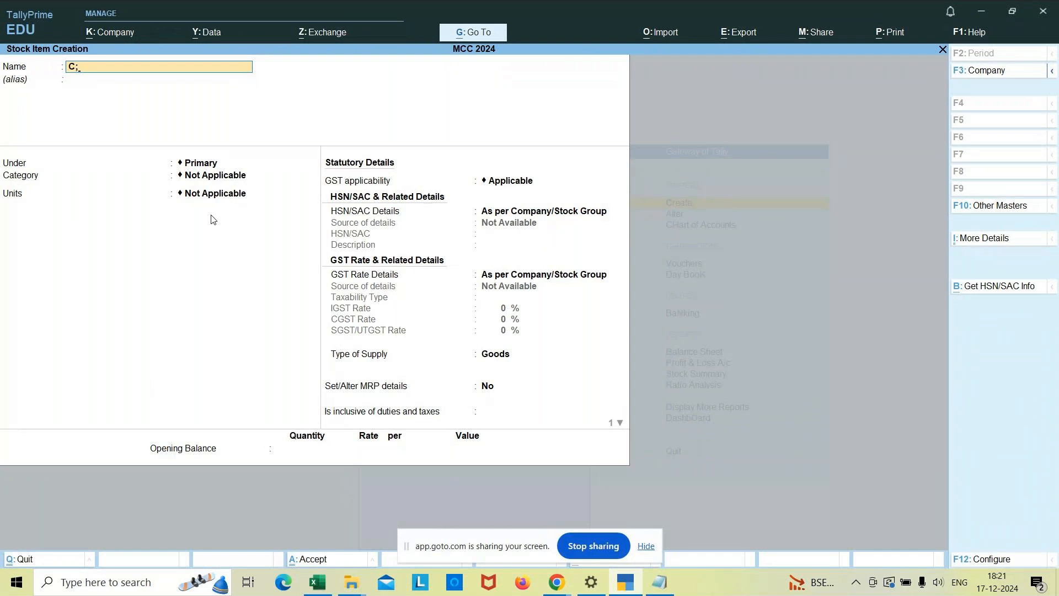
key(BackSpace)
text(lassmate Notebook)
key(Return)
Place the Classmate Notebook item under the Books group.
key(Down)
key(Down)
key(Down)
key(Down)
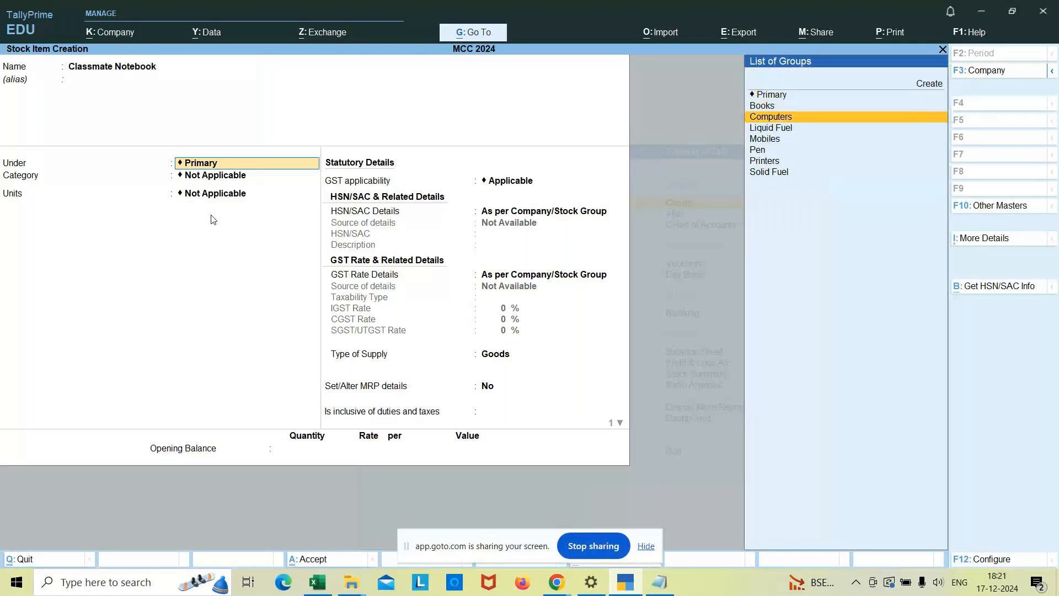
key(Up)
key(Up)
key(Up)
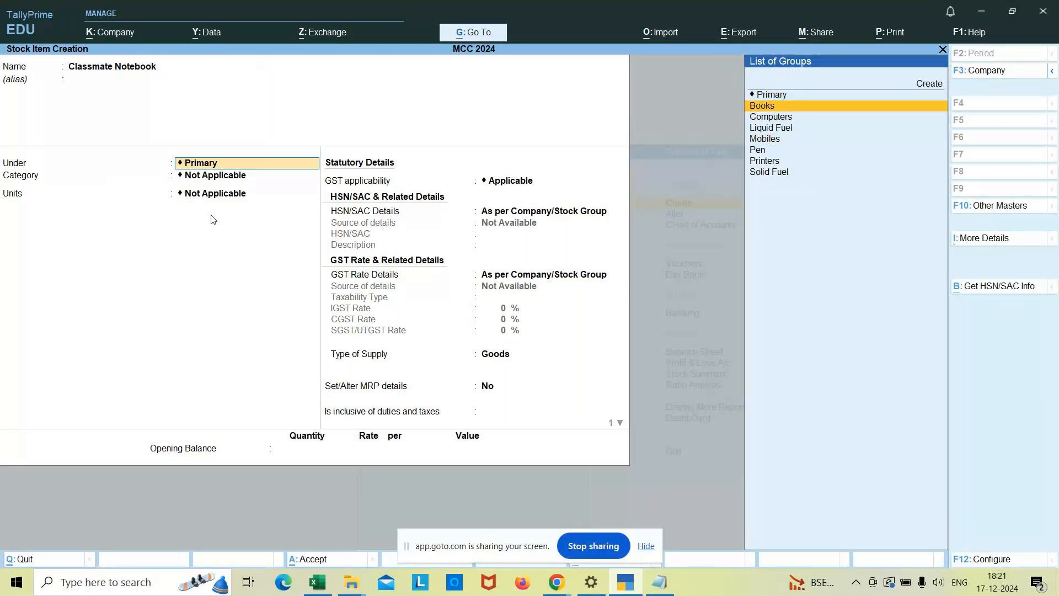
key(Return)
Assign the Classmate Notebook item to the Stationery category with nos as its unit.
key(Down)
key(Down)
key(Down)
key(Return)
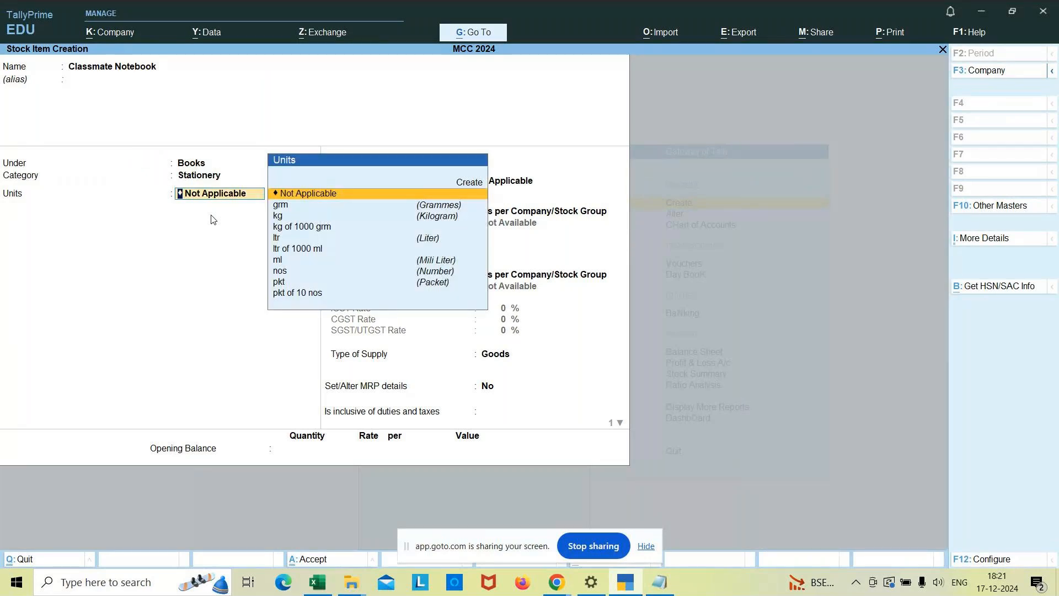
text(nos)
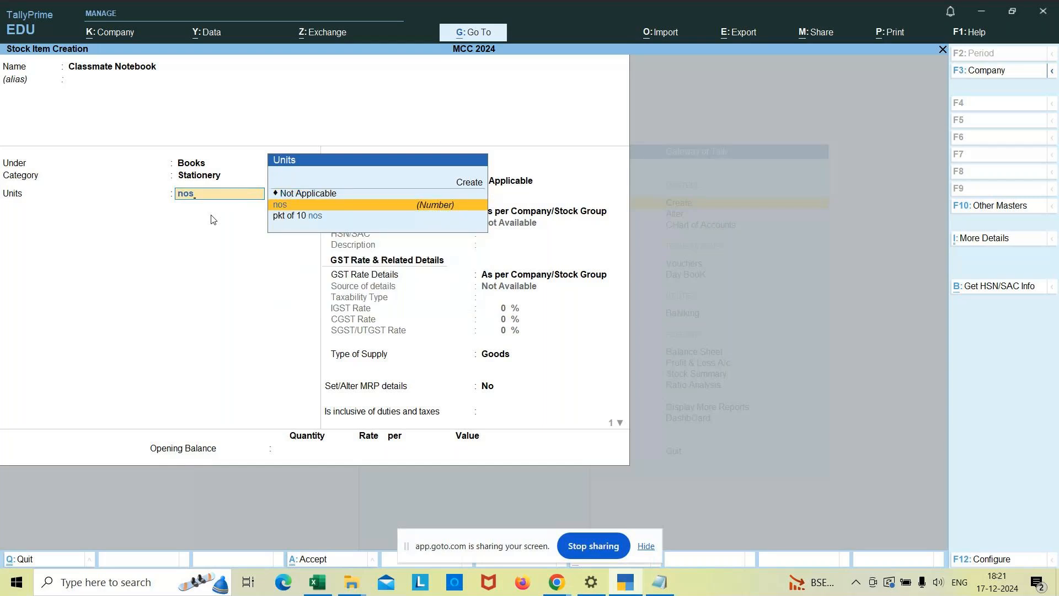
key(Return)
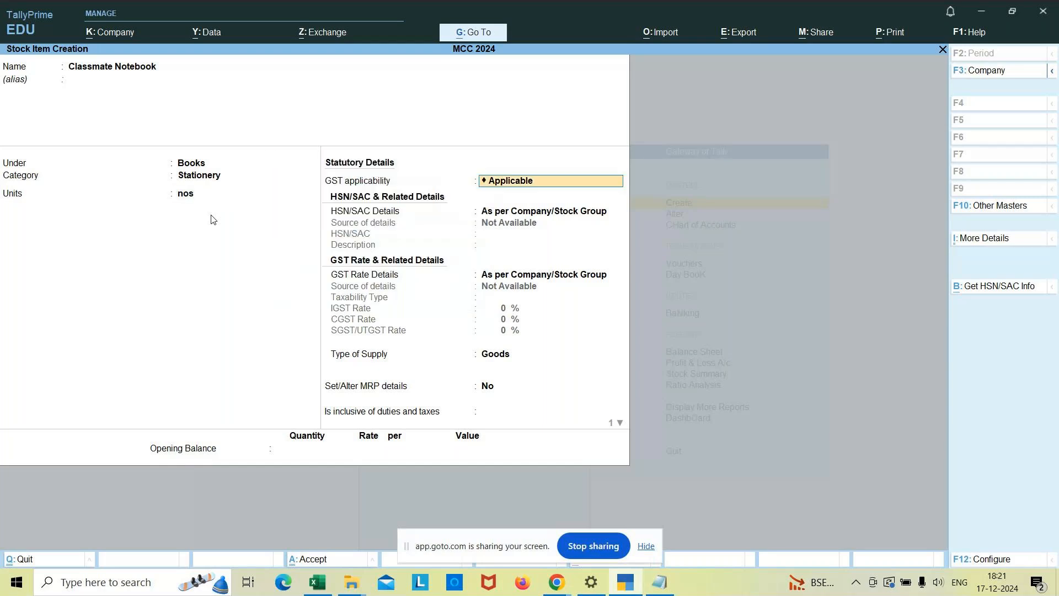
Keep GST applicable for Classmate Notebook and specify HSN/SAC details directly, with code 004 and the description Book.
key(Return)
key(Down)
key(Return)
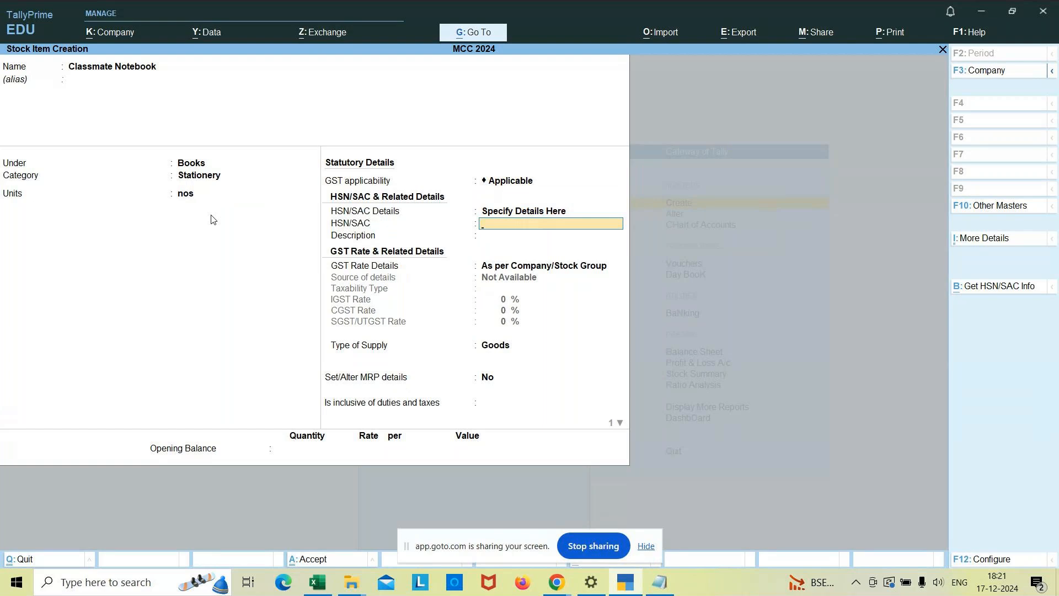
text(004)
key(Return)
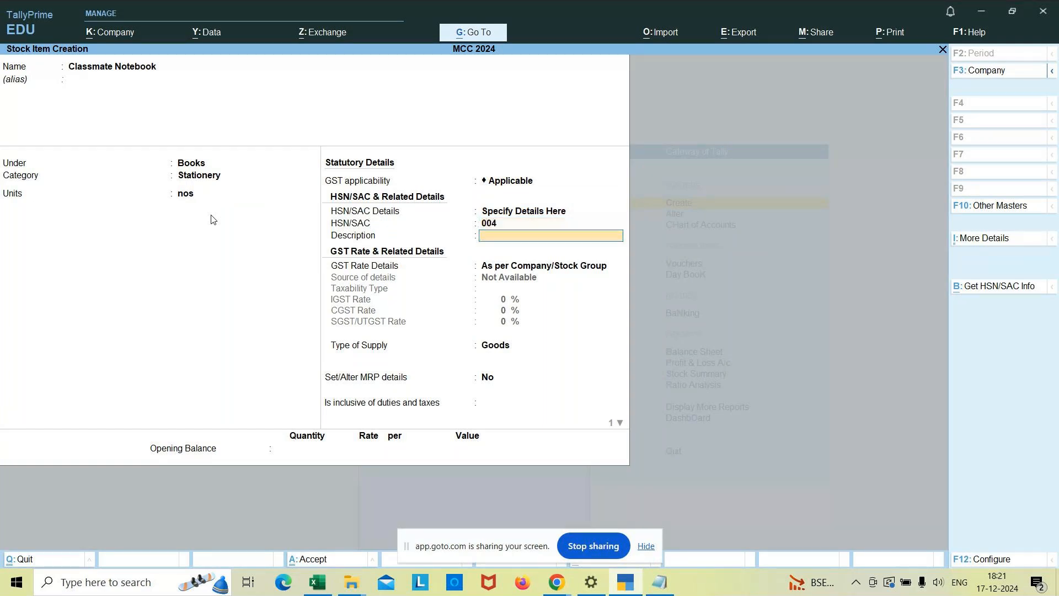
text(Book)
key(Return)
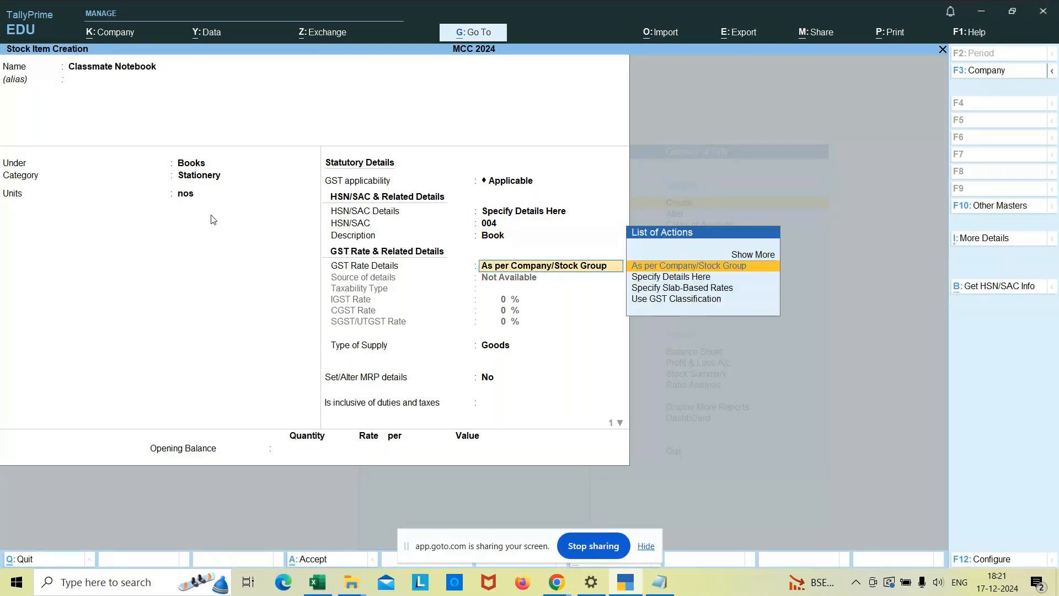
Specify Classmate Notebook's GST rate details directly as Taxable, with an IGST rate of 5%.
key(Right)
key(BackSpace)
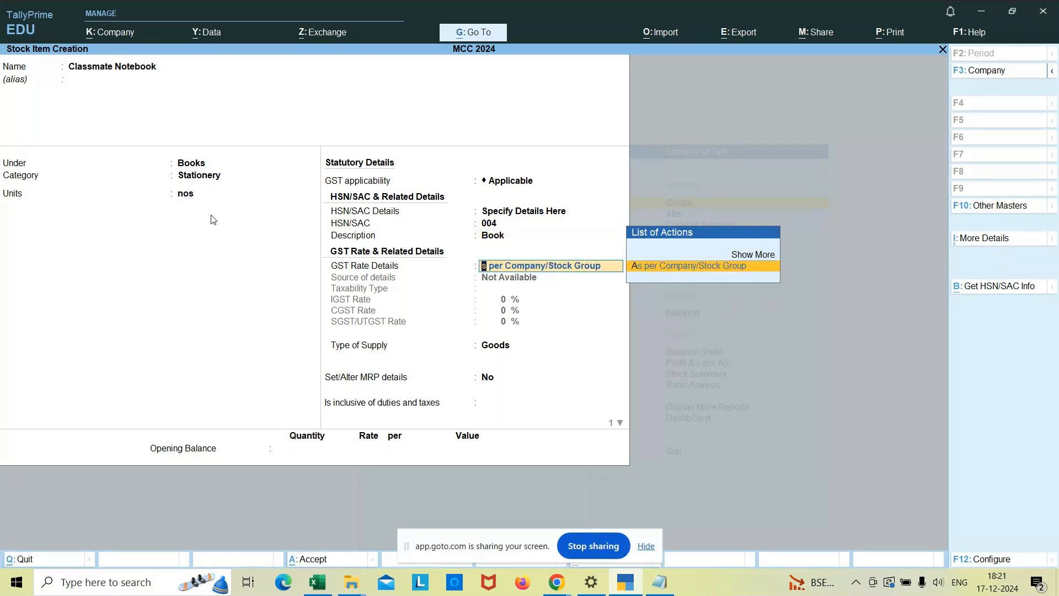
key(BackSpace)
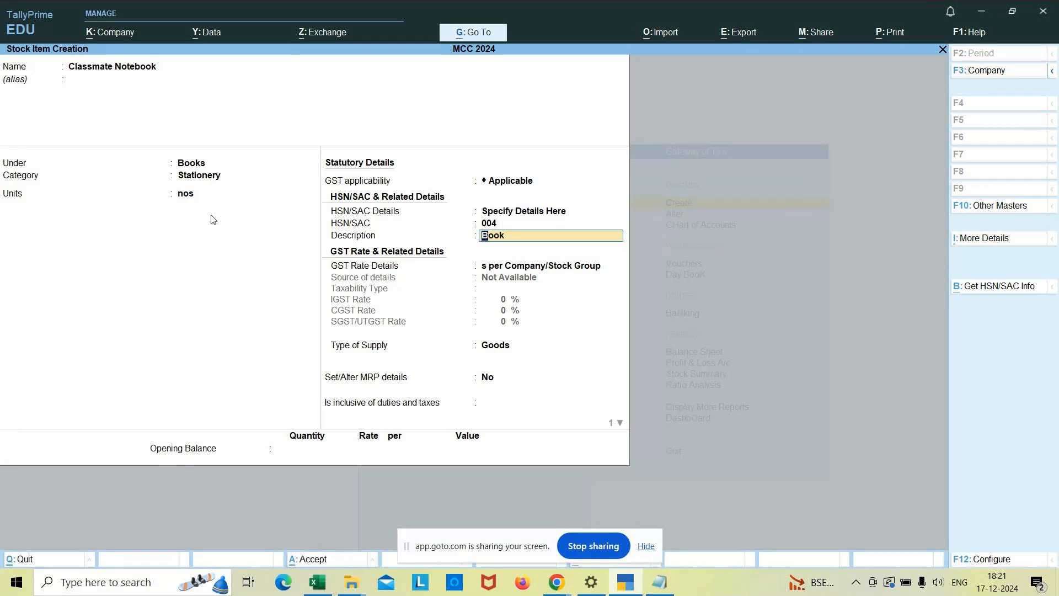
key(Return)
key(Return)
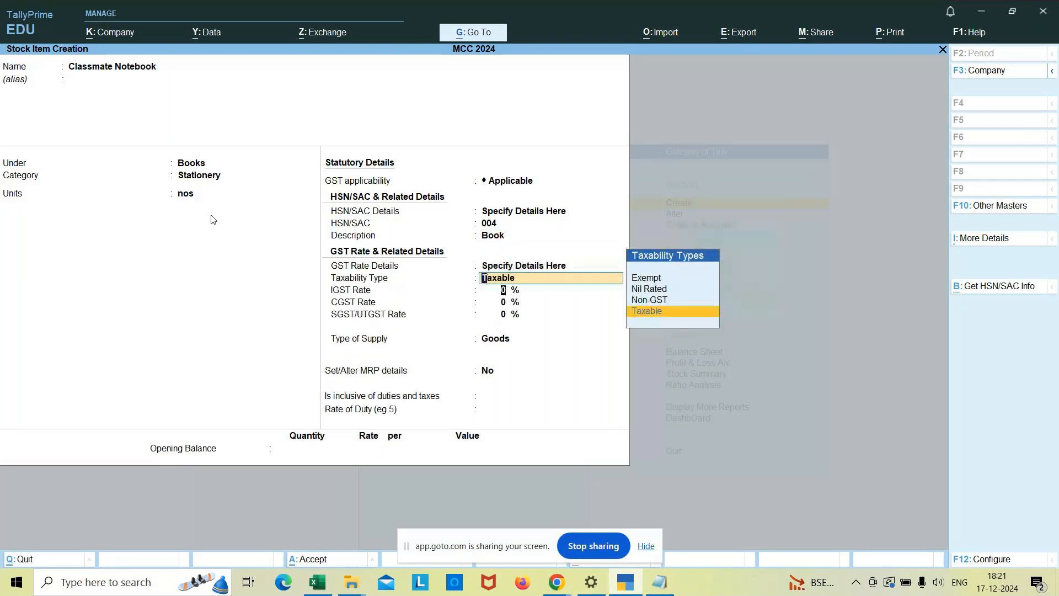
key(Return)
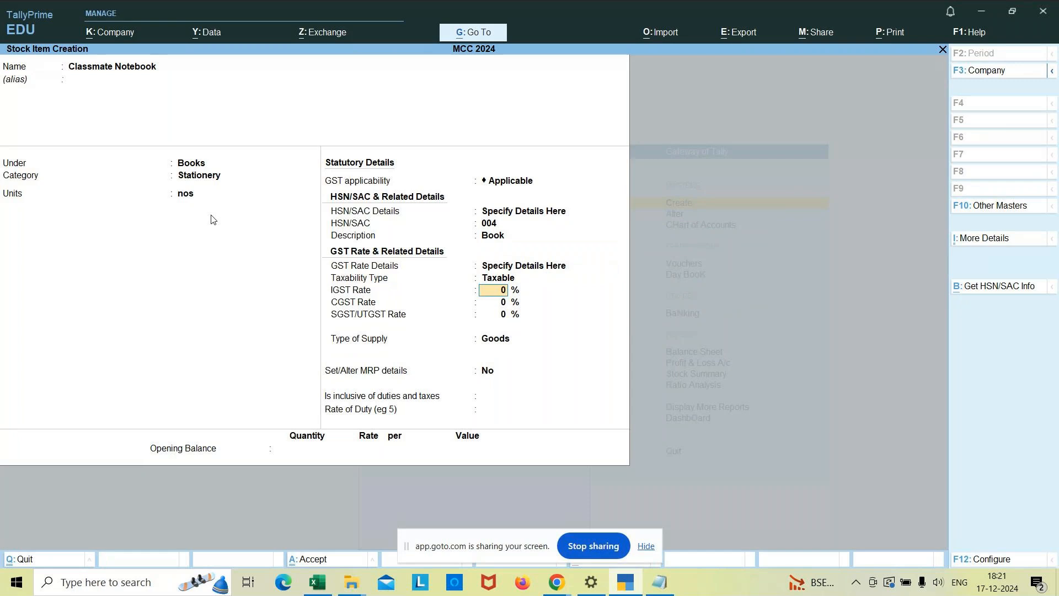
text(5)
key(Return)
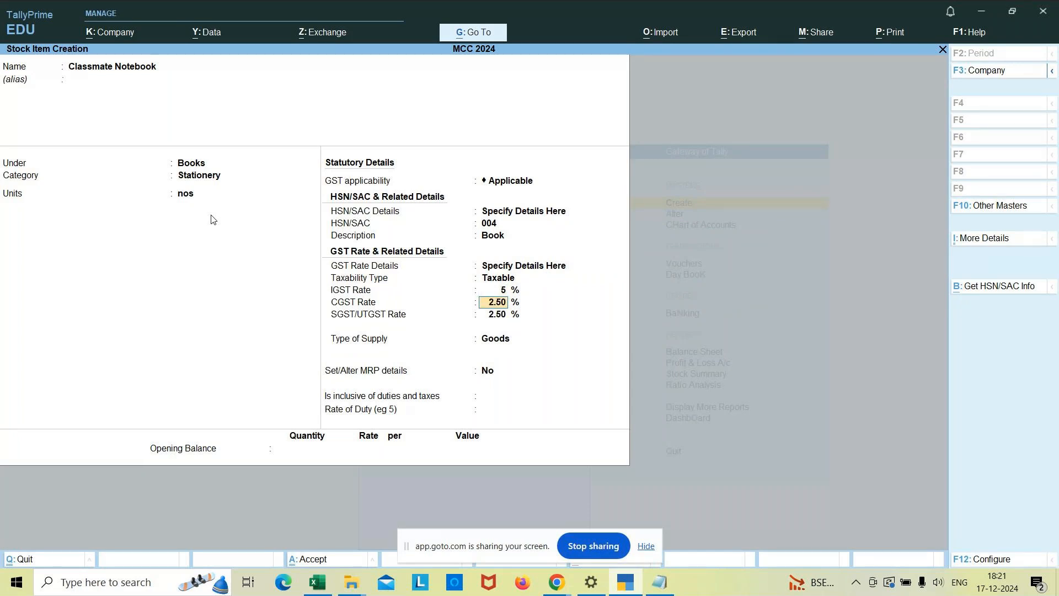
Keep the remaining Classmate Notebook settings at their defaults, leave the opening balance blank, and save the stock item.
key(Return)
key(Return)
key(Return)
key(Return)
key(Return)
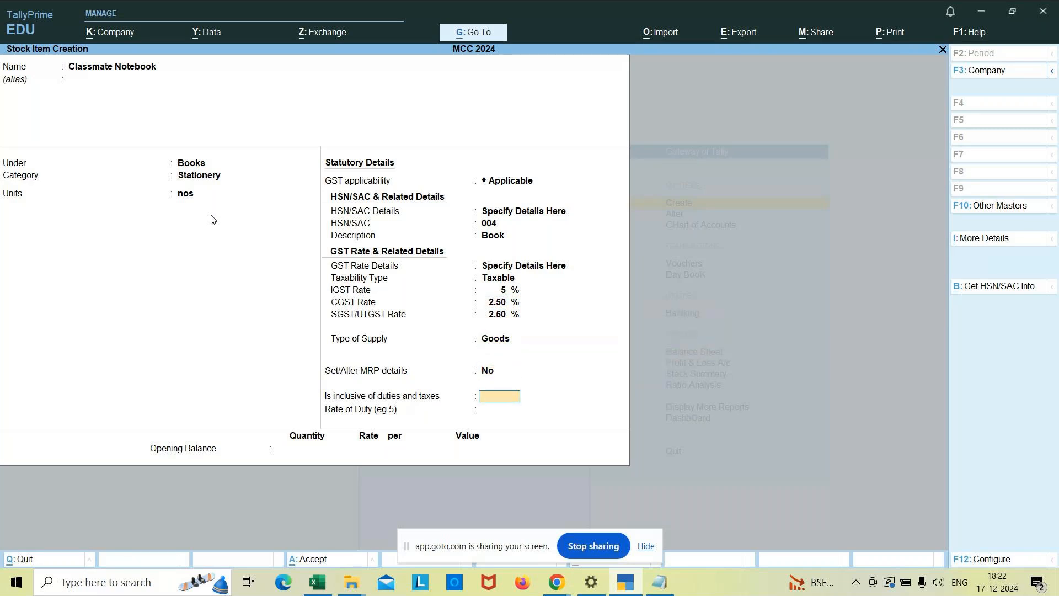
key(Return)
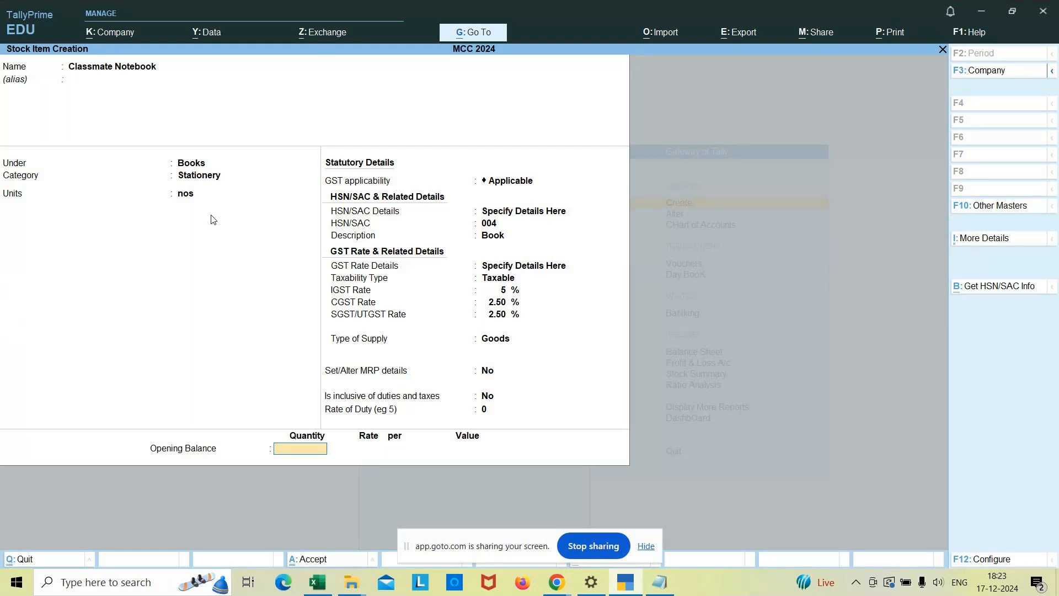
key(Return)
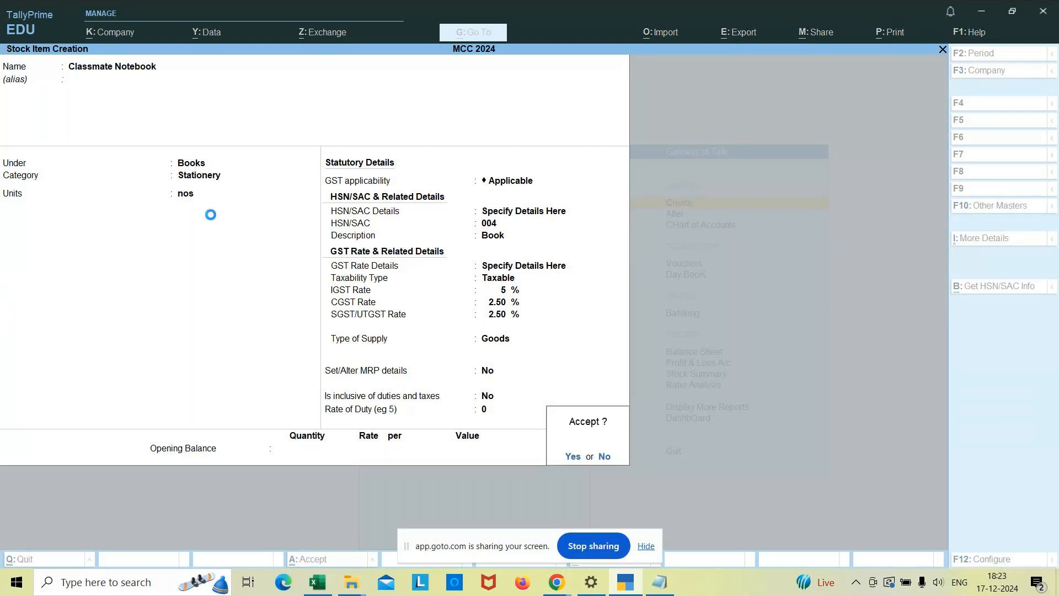
key(Return)
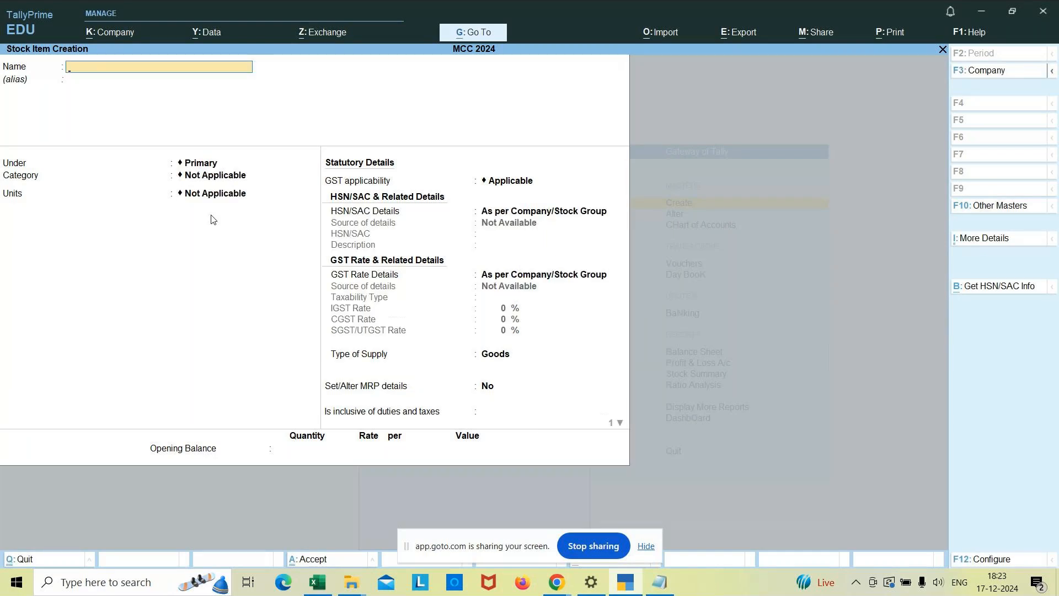
Start a new stock item named Add Gel Pen and place it under the Pen group.
text(Add Gel Pen)
key(Return)
key(Down)
key(Down)
key(Down)
key(Down)
key(Down)
key(Return)
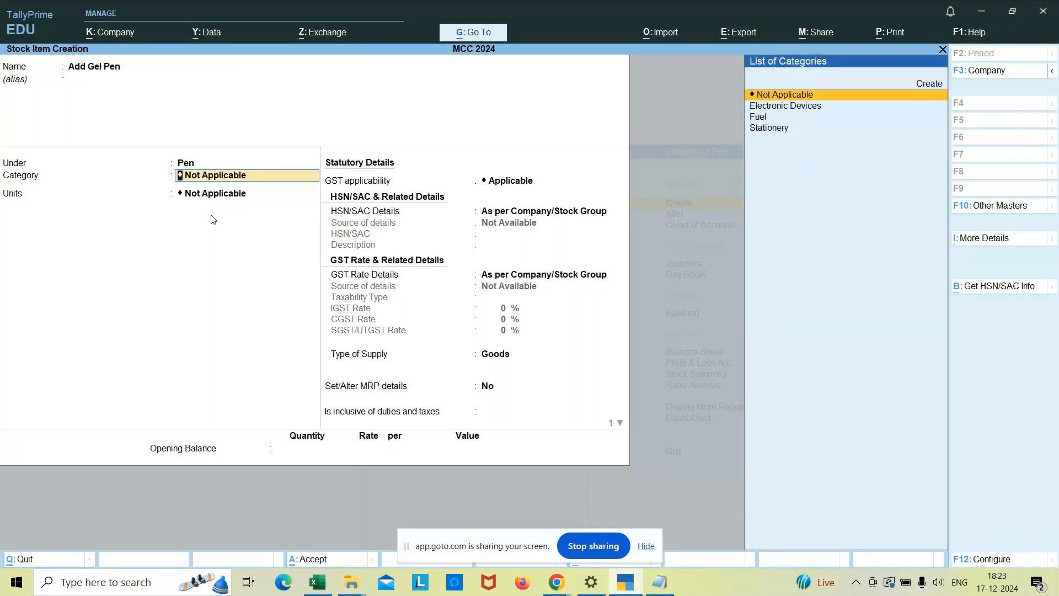
Assign Add Gel Pen to the Stationery category with pkt as its unit.
key(Down)
key(Down)
key(Down)
key(Return)
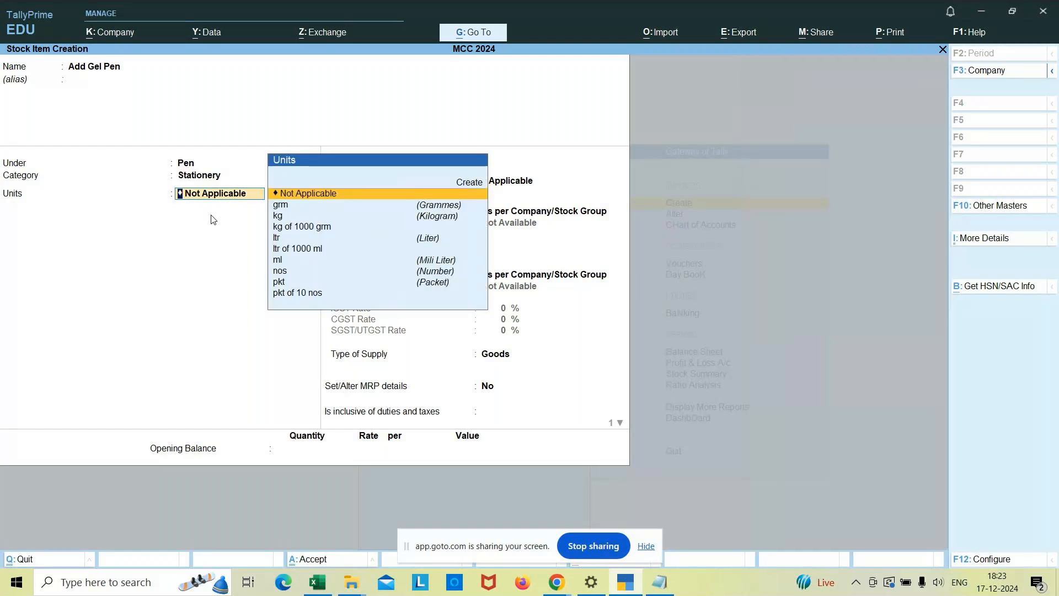
text(pk)
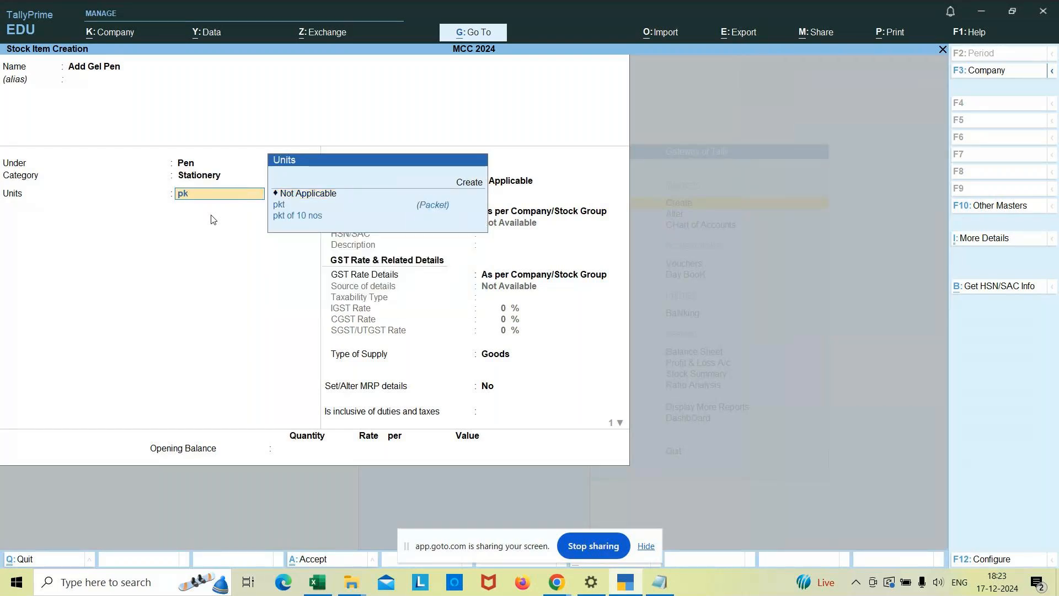
text(t)
key(Return)
Specify Add Gel Pen's HSN/SAC details directly, with code 005 and the description Pen.
key(Down)
key(Return)
text(005)
key(Return)
text(Pen)
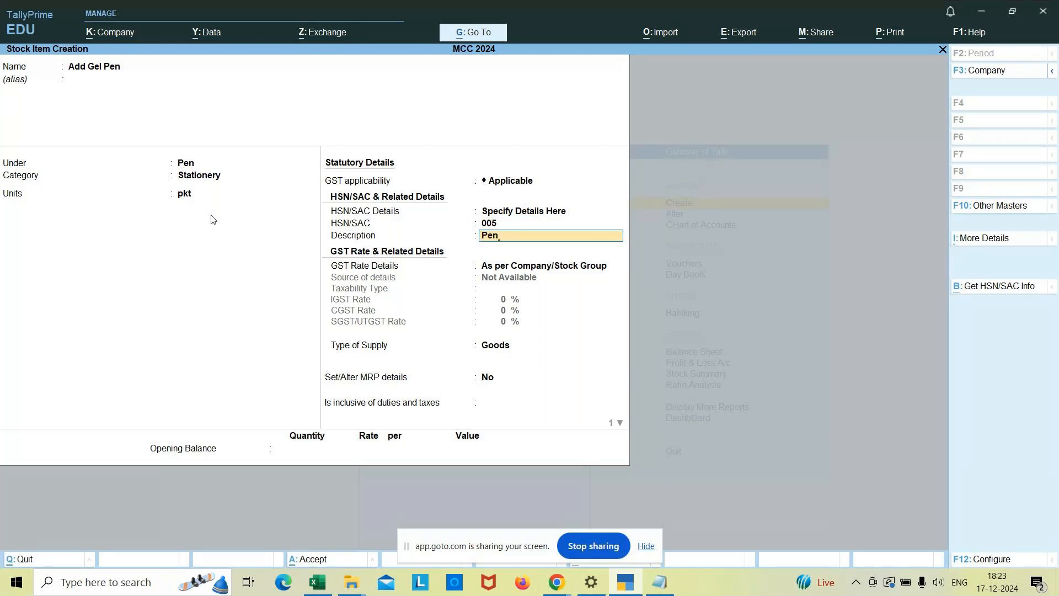
key(Return)
Specify Add Gel Pen's GST rate details directly as Taxable, with an IGST rate of 5%.
key(Down)
key(Return)
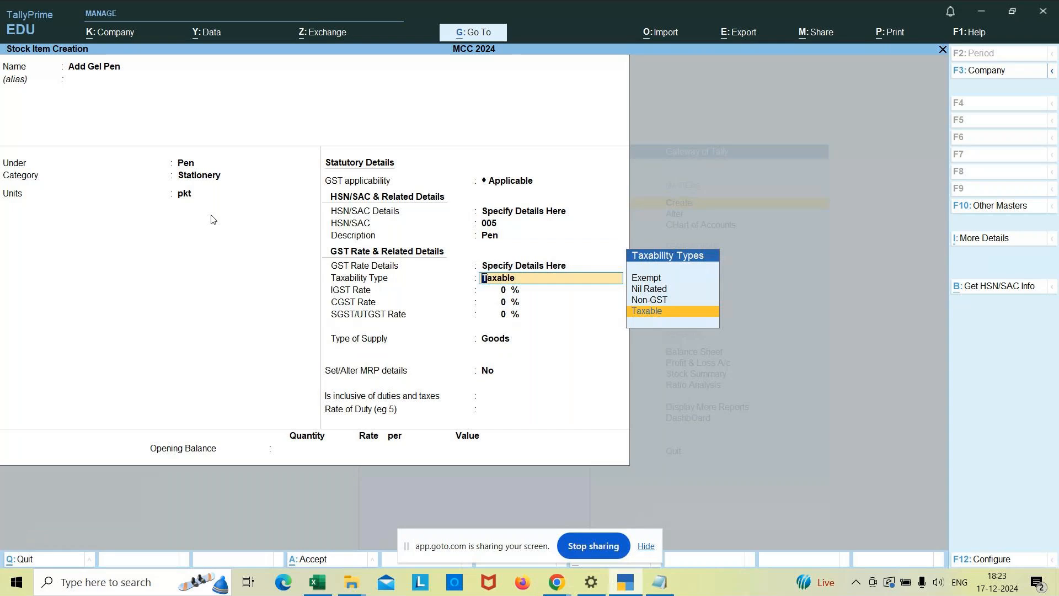
key(Return)
text(5)
Keep Add Gel Pen's remaining tax and supply defaults, leave the opening balance blank, and save the item.
key(Return)
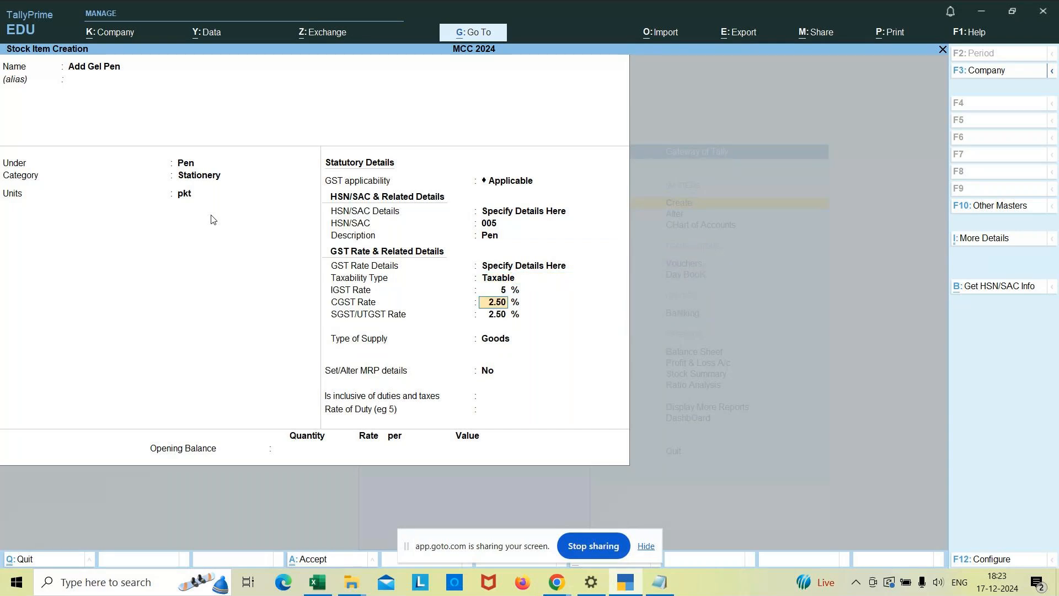
key(Return)
key(Return)
key(Return)
key(Return)
key(Return)
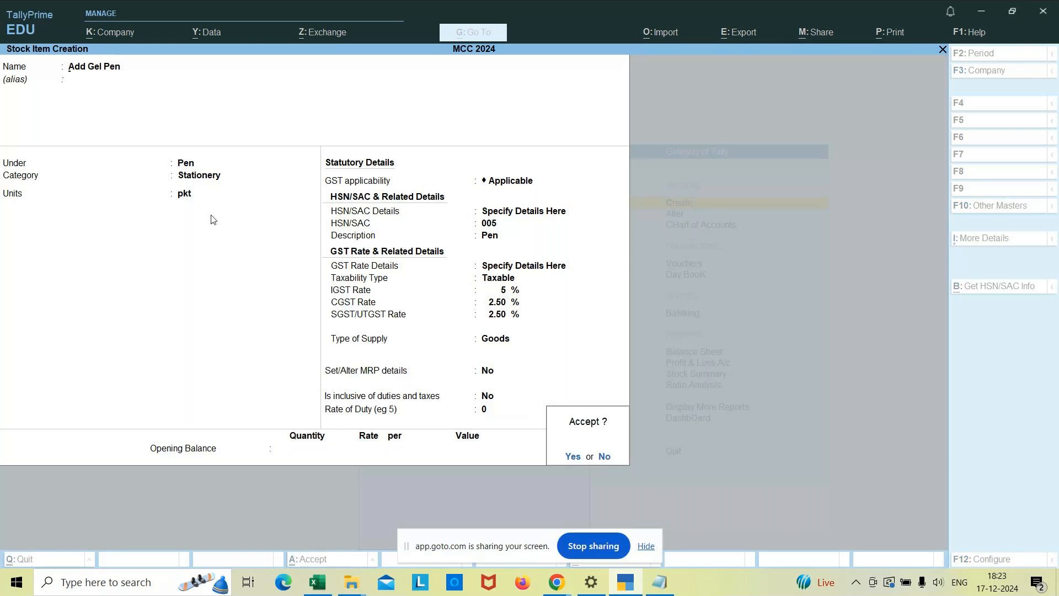
key(Return)
Name the next stock item Petrol and place it under the Liquid Fuel group.
text(P)
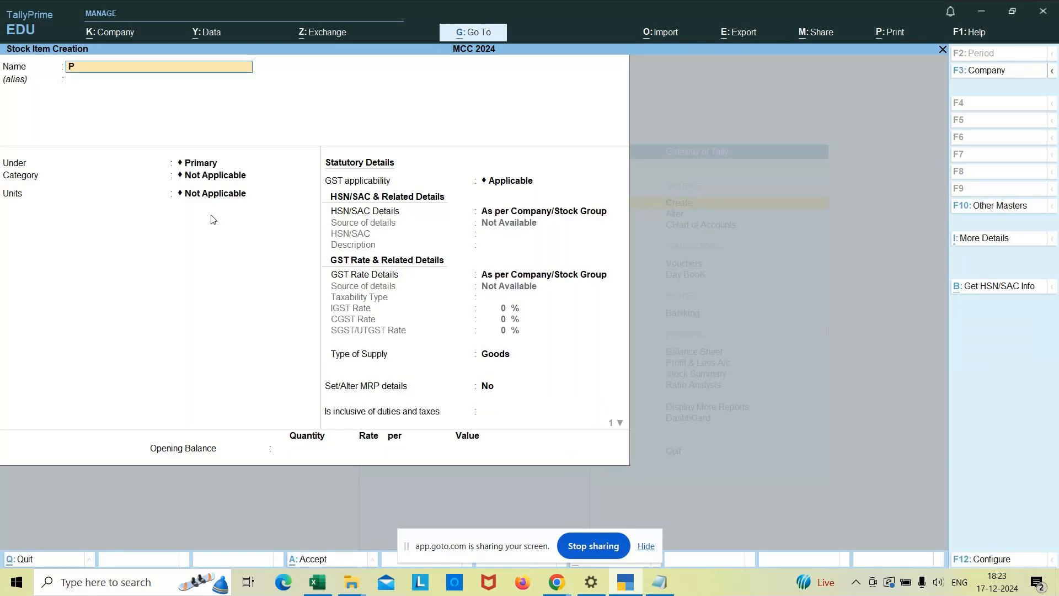
text(etrol)
key(Return)
key(Return)
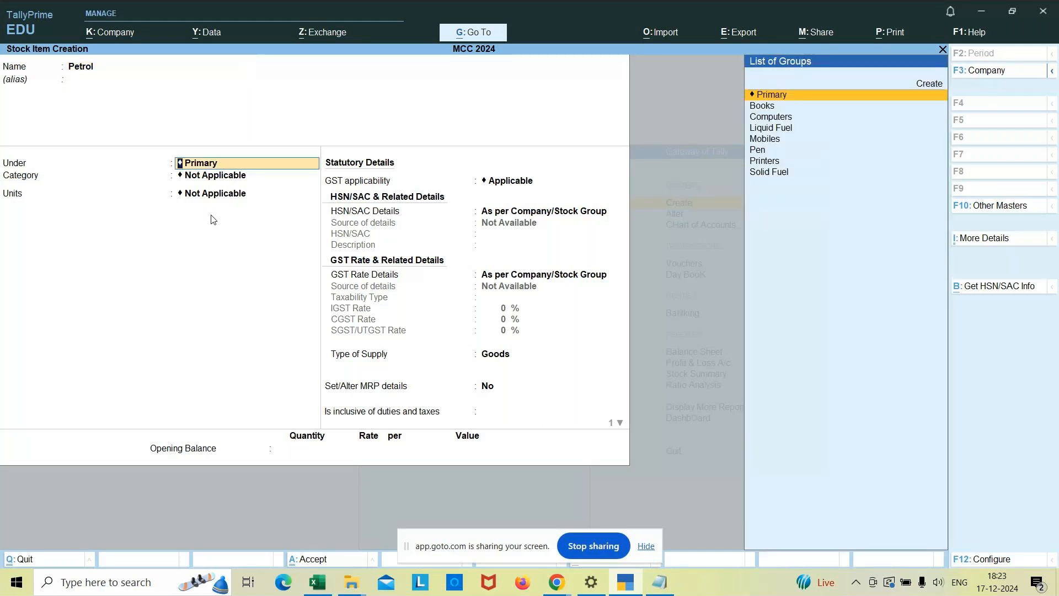
key(Down)
key(Down)
key(Down)
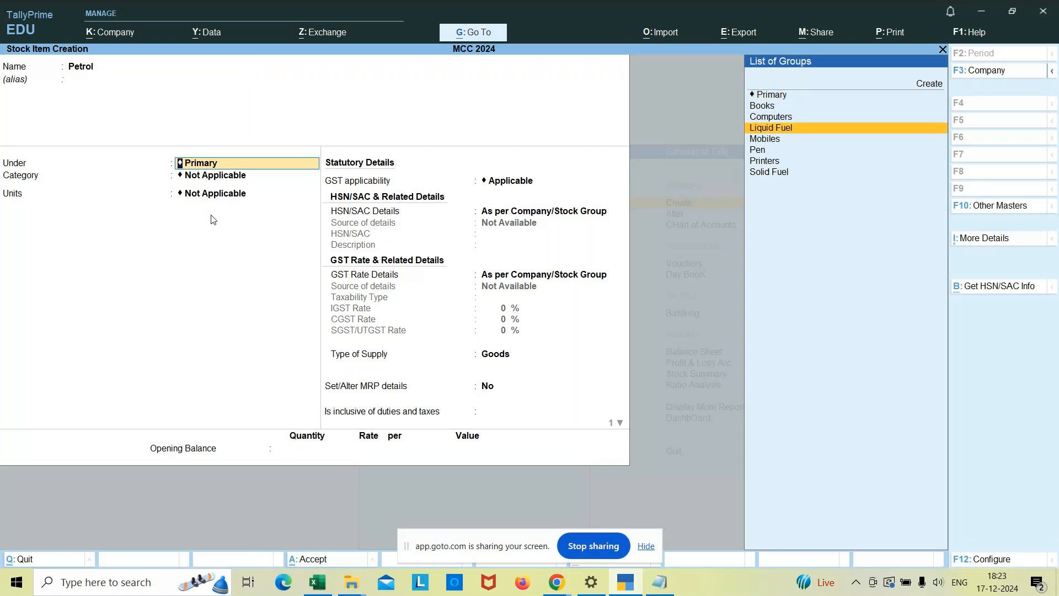
key(Return)
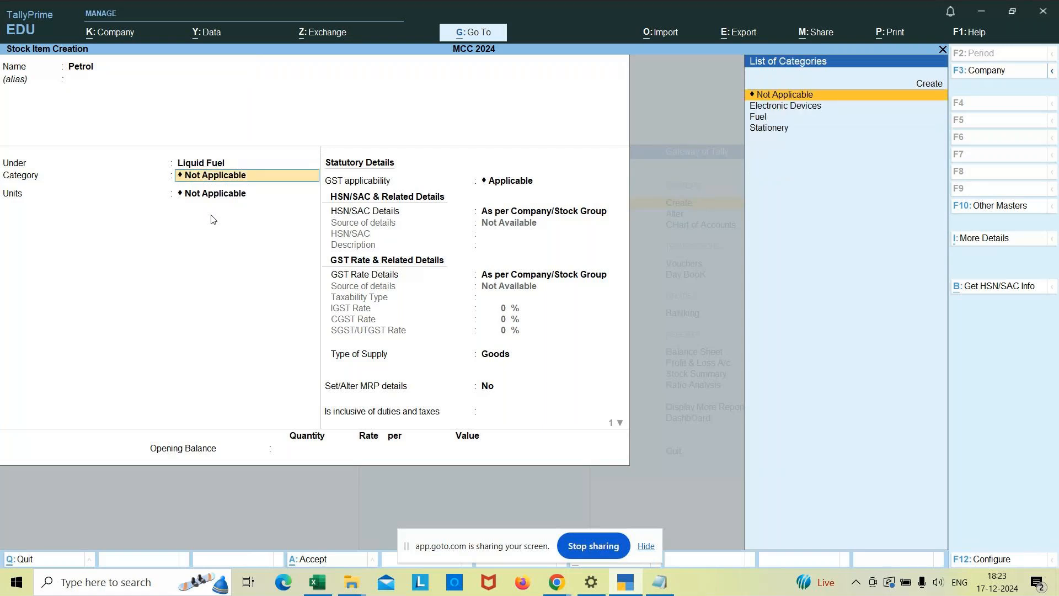
Assign Petrol to the Fuel category with ltr as its unit.
key(Down)
key(Down)
key(Return)
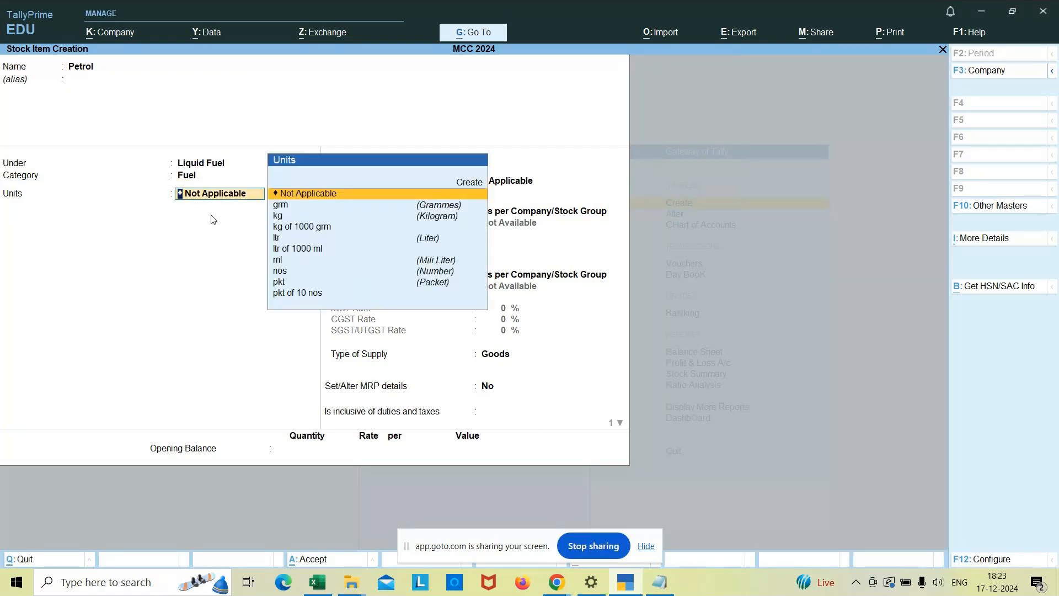
text(ltr)
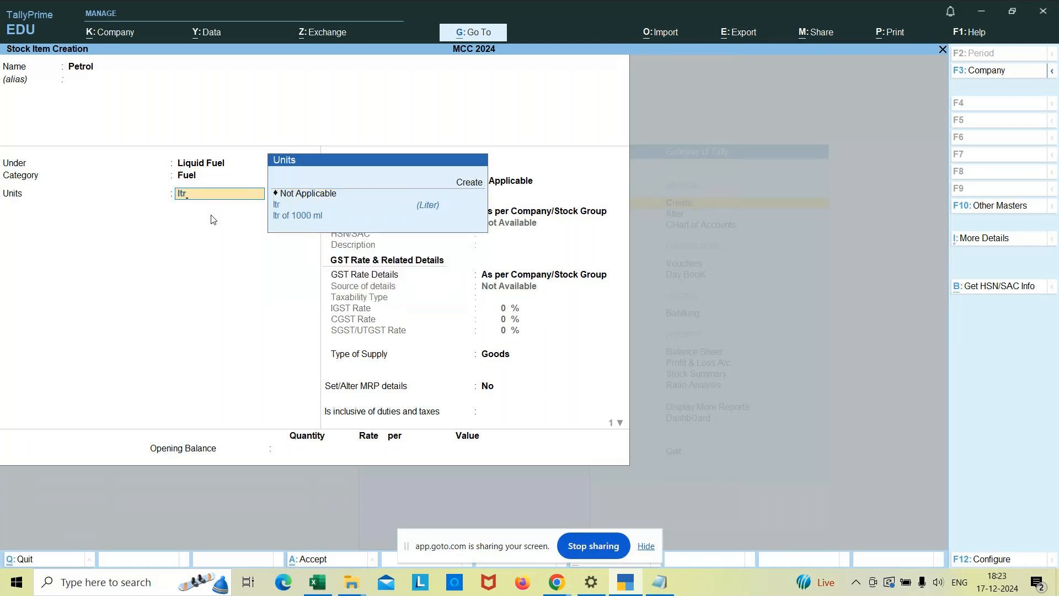
key(Return)
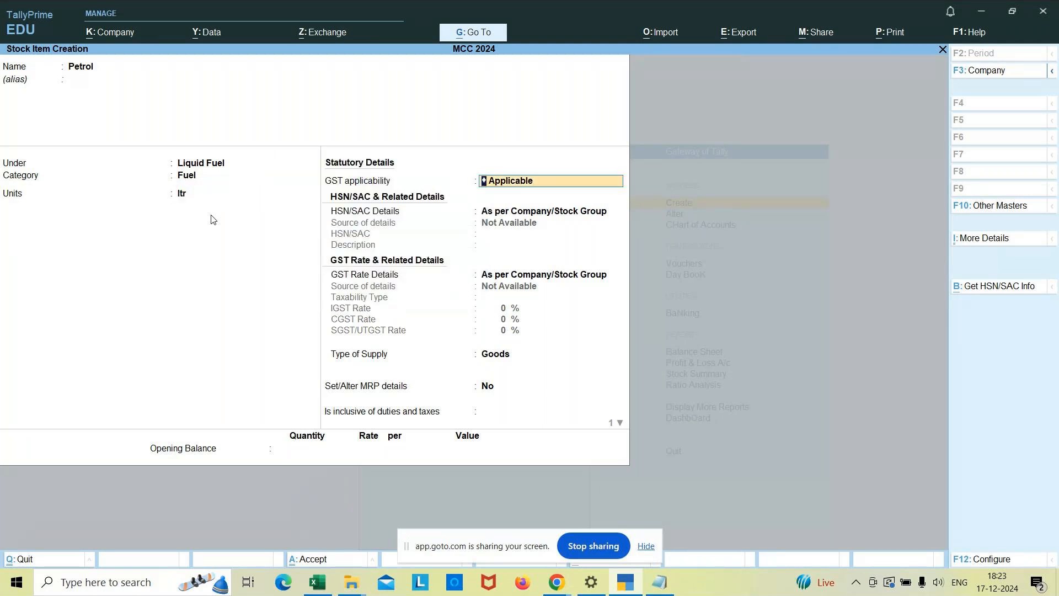
Keep GST applicable for Petrol and specify HSN/SAC details directly, with code 006 and the description Petrol.
key(Return)
key(Down)
key(Return)
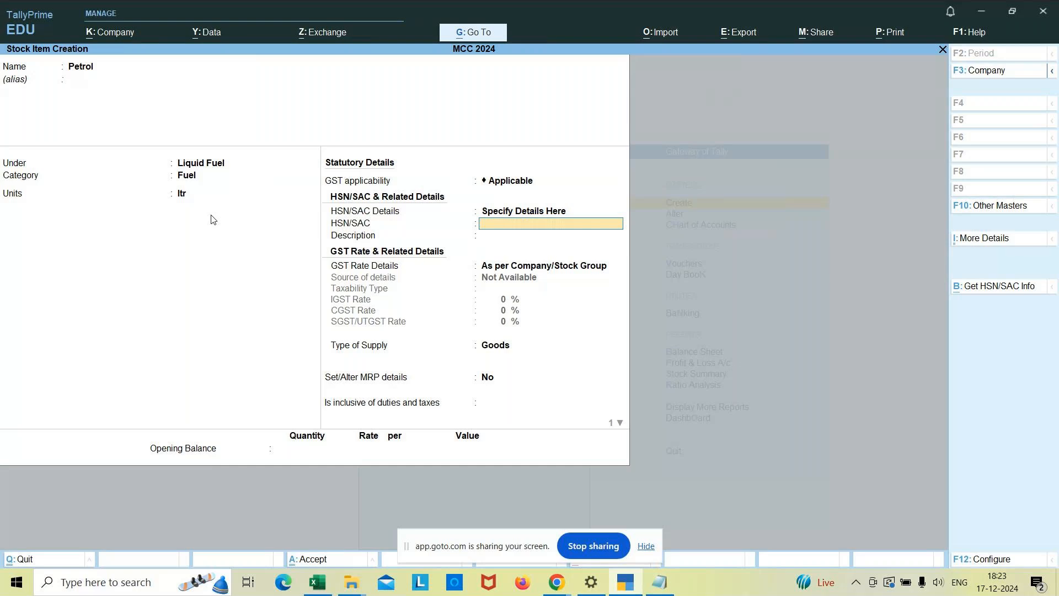
text(006)
key(Return)
text(Petrol)
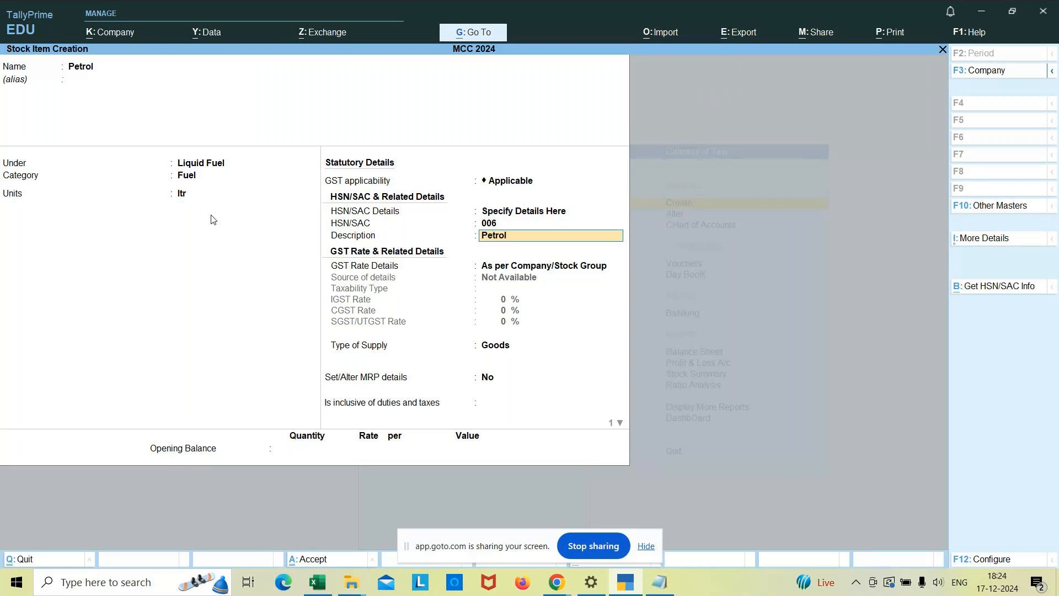
key(Return)
Specify Petrol's GST rate details directly and set its taxability type to Exempt.
key(Down)
key(Return)
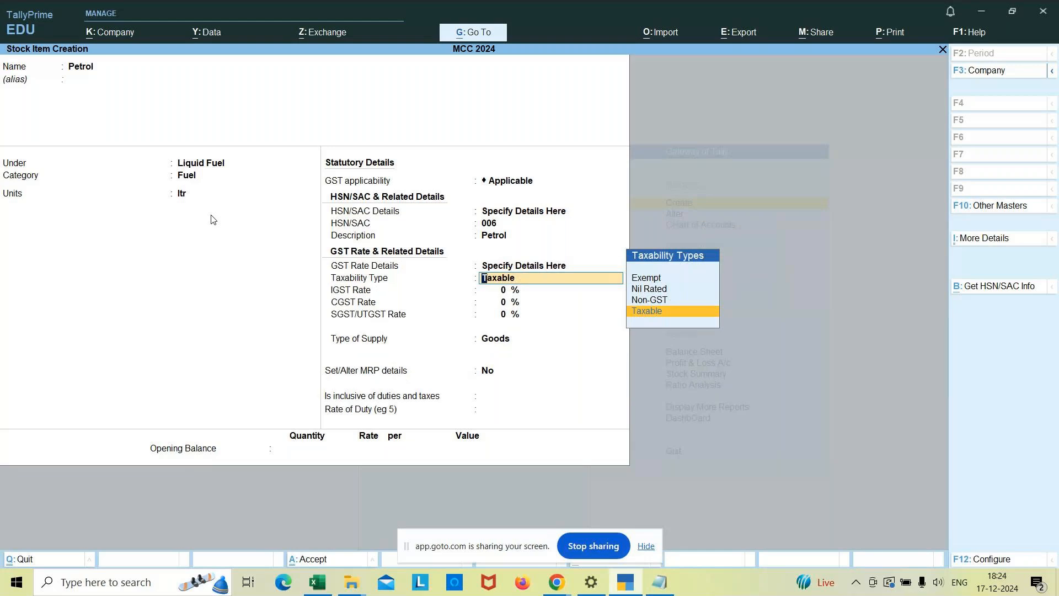
key(Up)
key(Up)
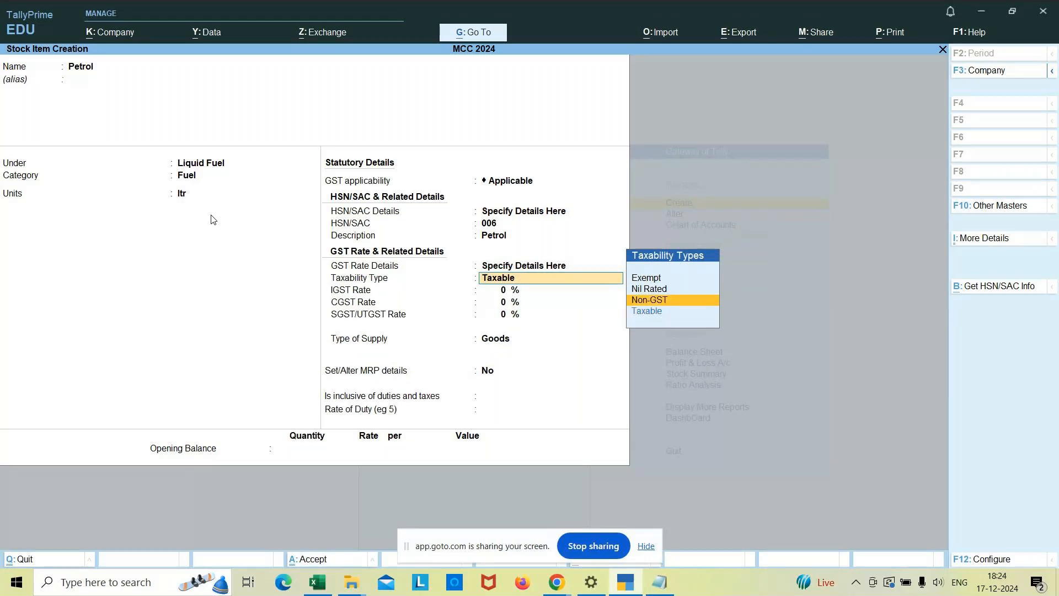
key(Up)
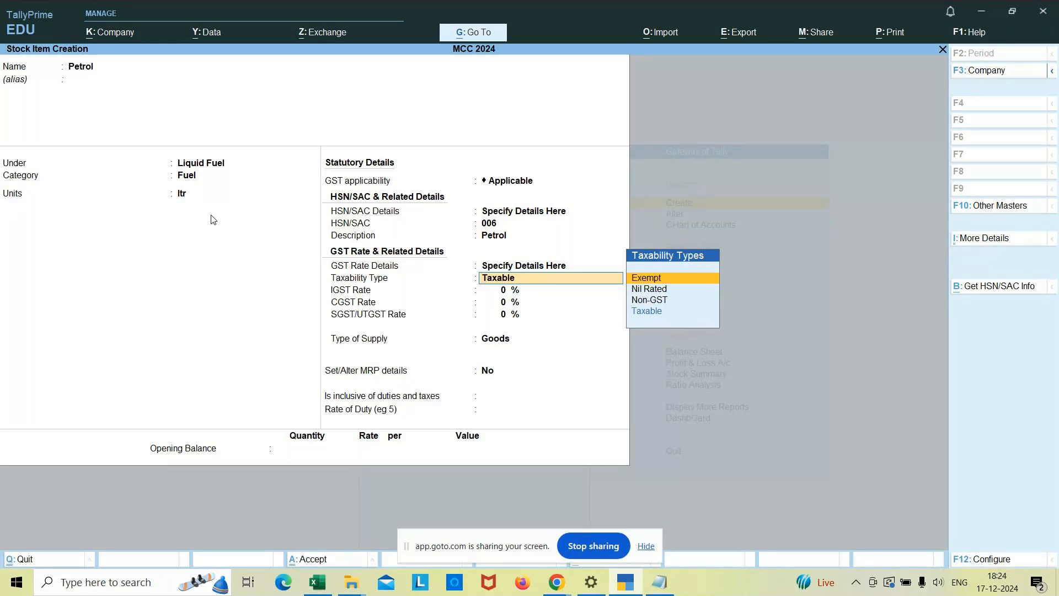
key(Return)
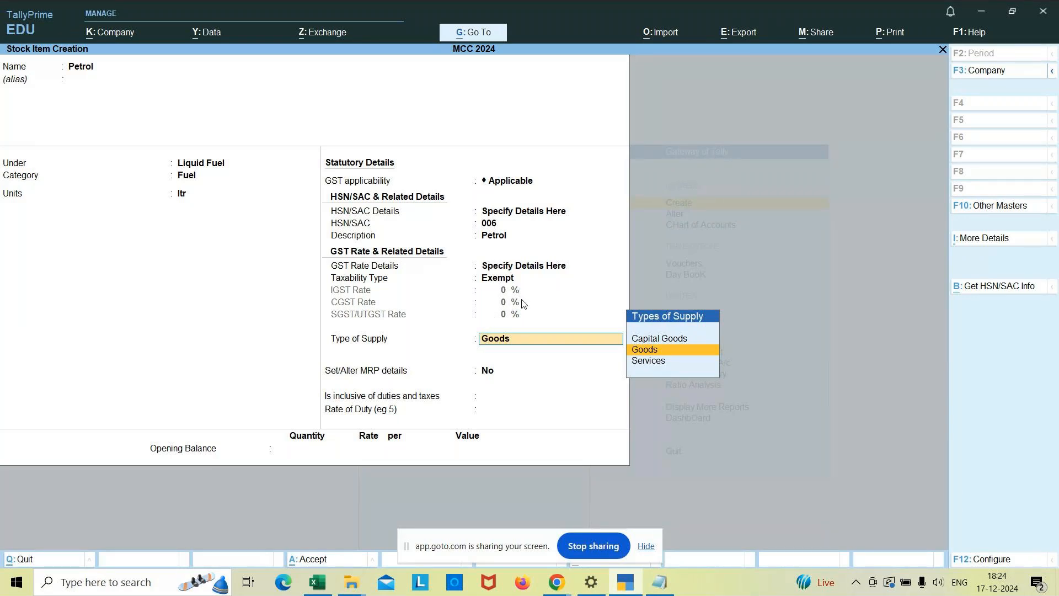
Keep Goods as Petrol's type of supply and the other defaults, leave the opening balance blank, and save the item.
key(Return)
key(Return)
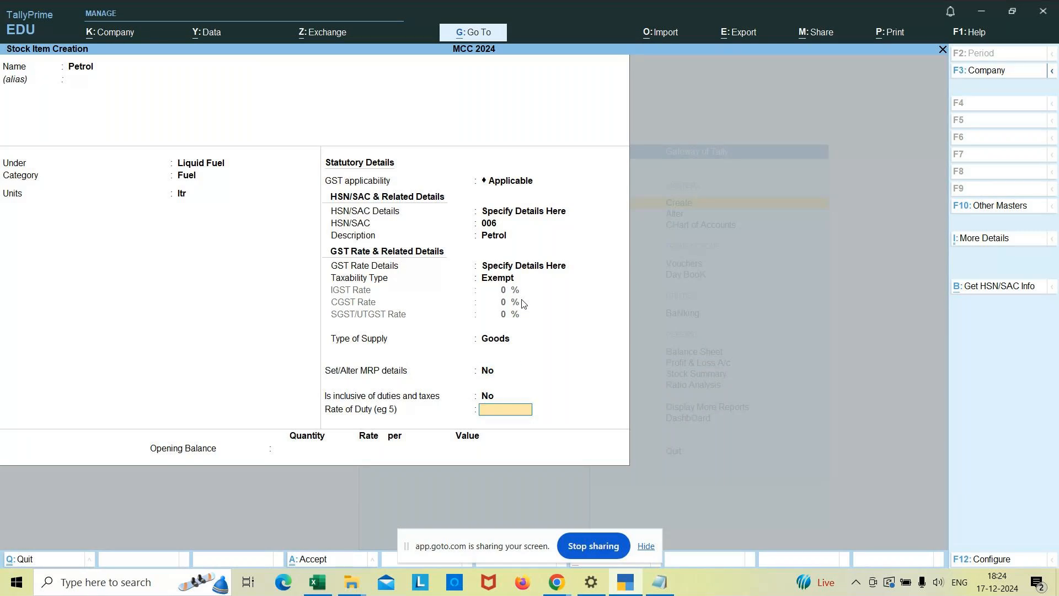
key(Return)
key(Return)
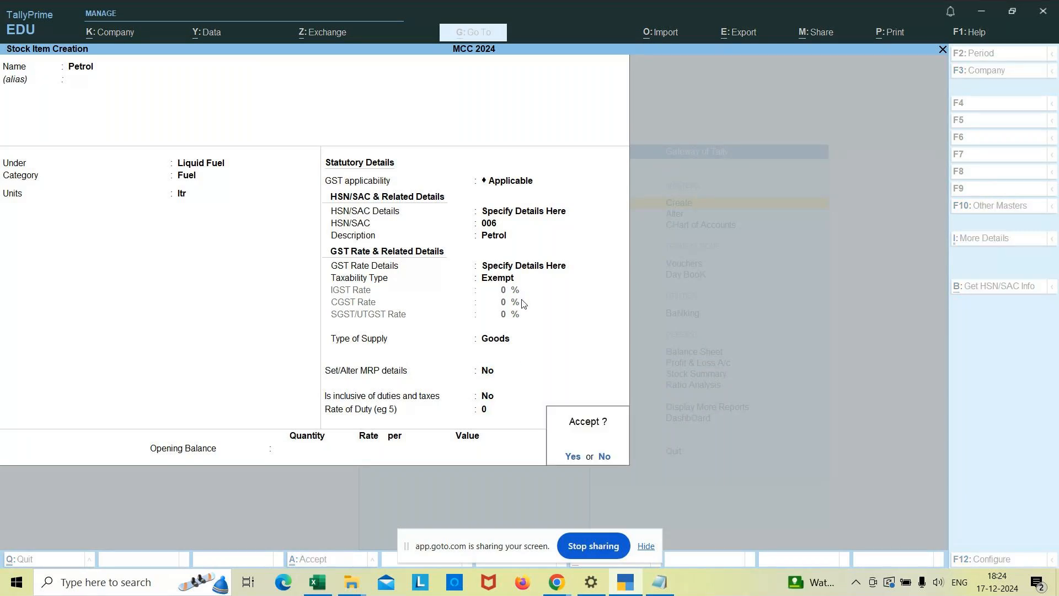
key(Return)
Name the next stock item Camphor and place it under the Solid Fuel group.
text(Camphor)
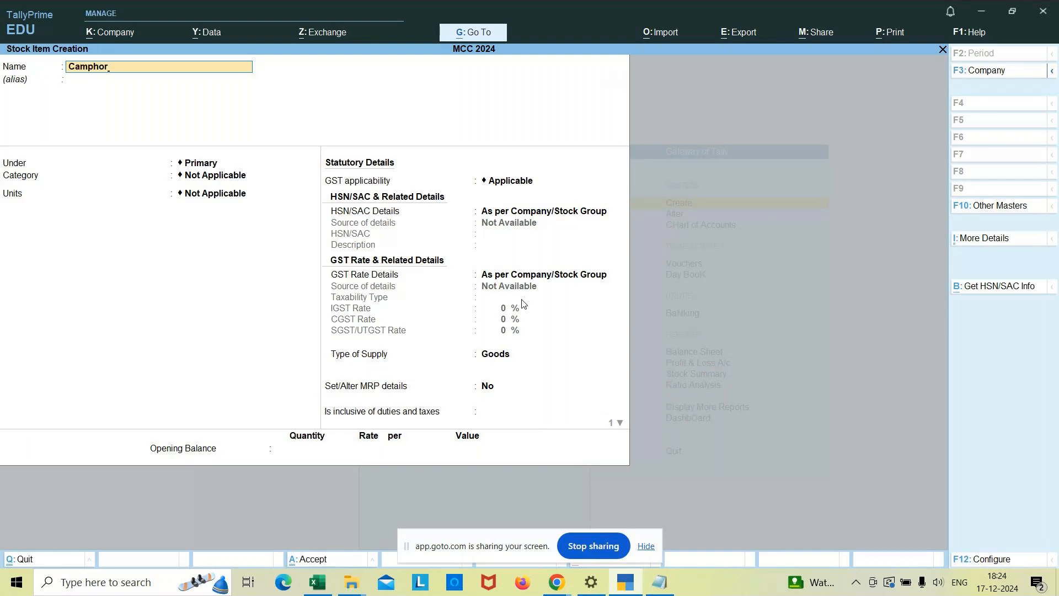
key(Return)
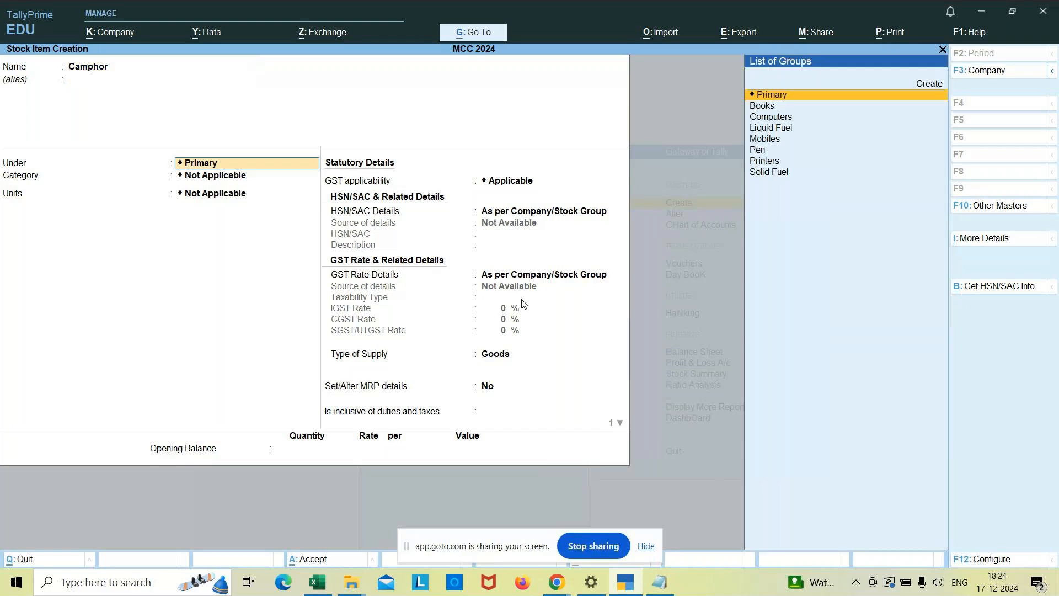
key(Down)
key(Down)
key(Down)
key(Down)
key(Down)
key(Down)
key(Down)
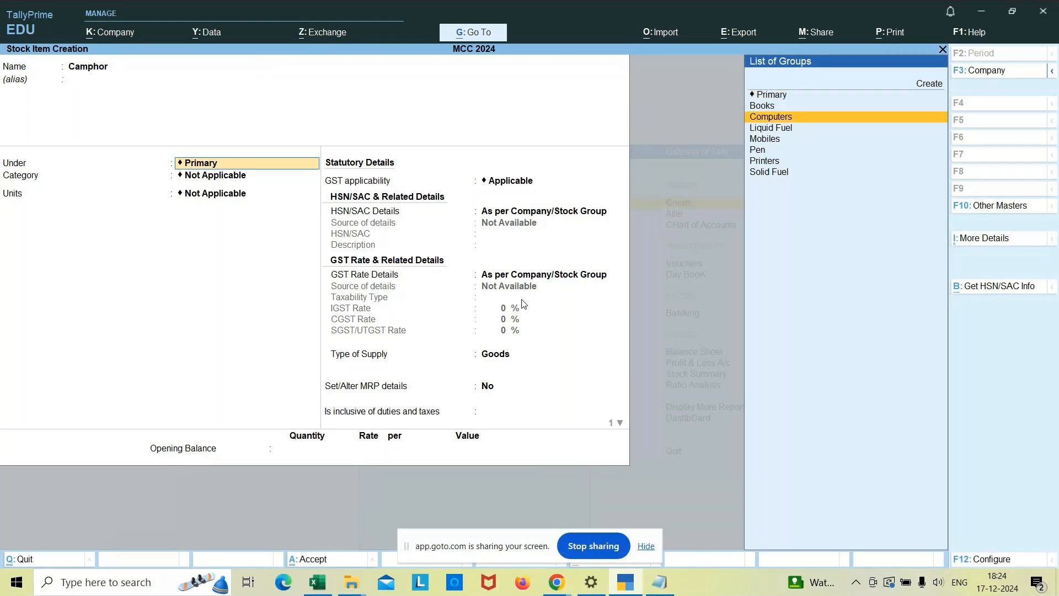
key(Return)
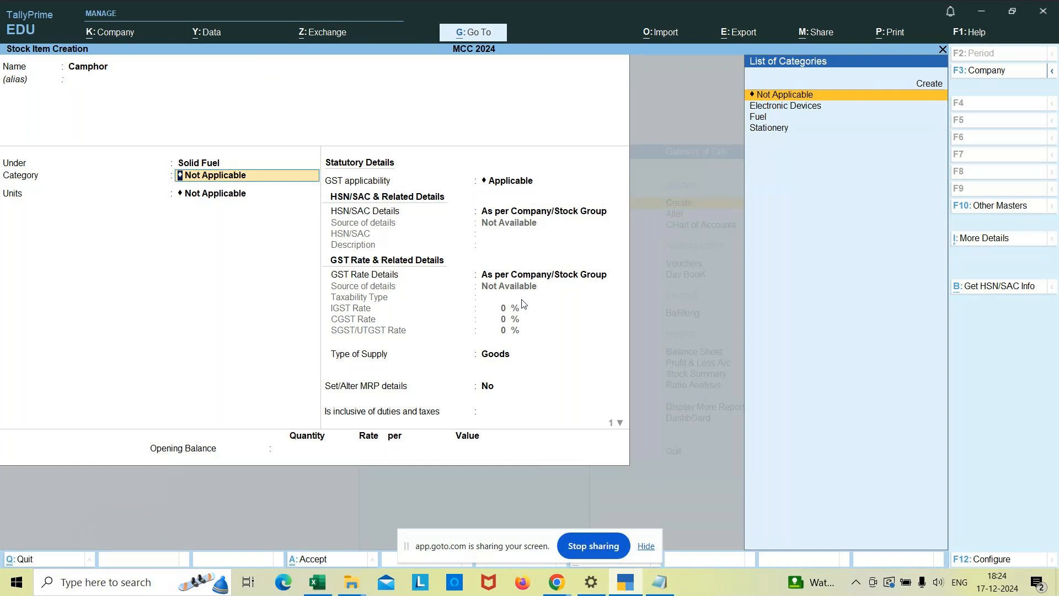
Assign Camphor to the Fuel category with pkt as its unit.
key(Down)
key(Down)
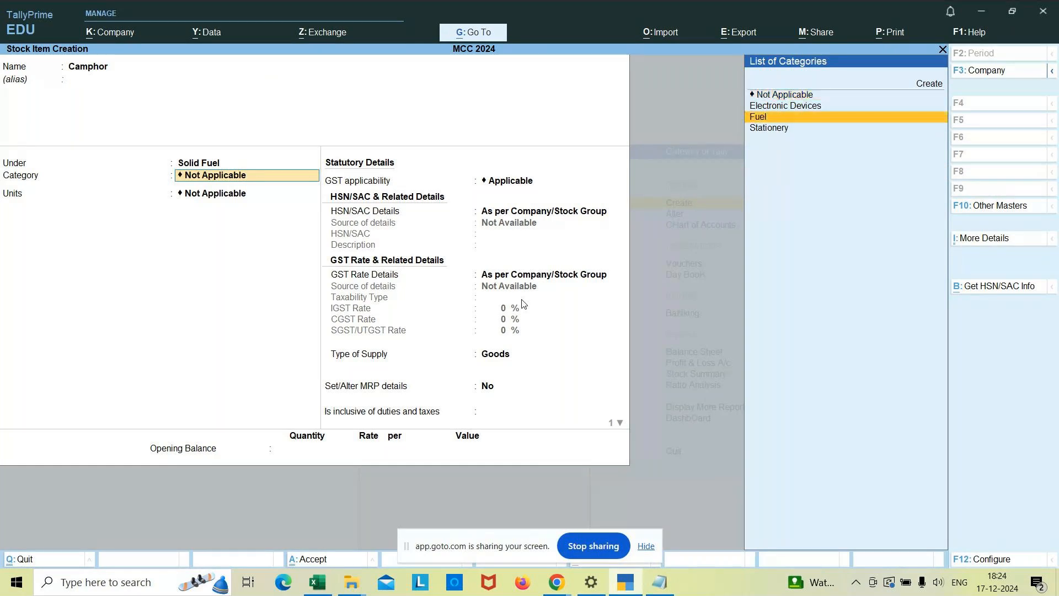
key(Return)
text(pkt)
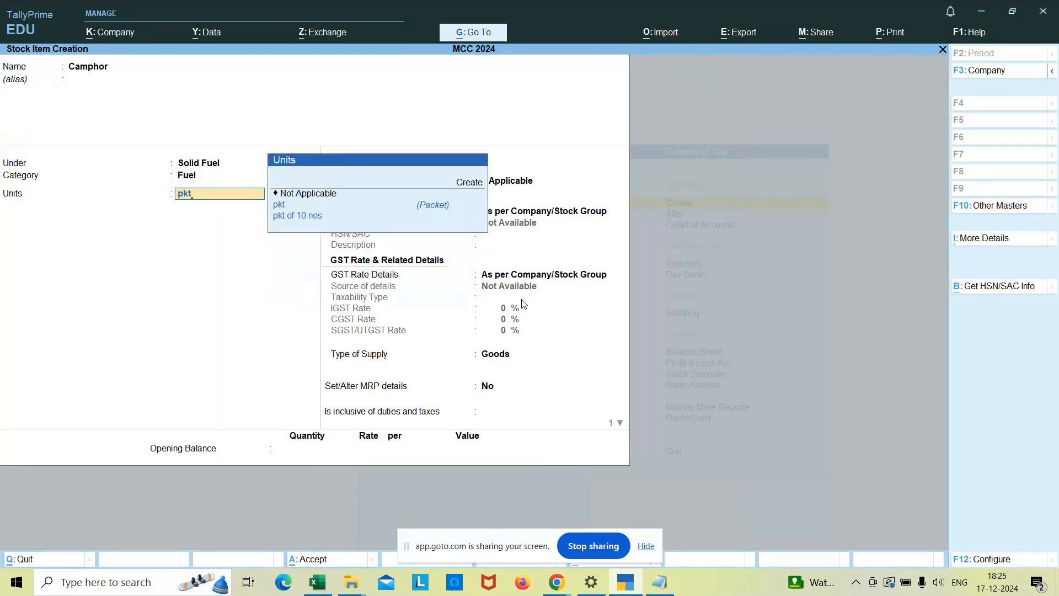
key(Return)
Keep GST applicable for Camphor and specify its HSN/SAC details directly, with code 007 and description Camphor.
key(Return)
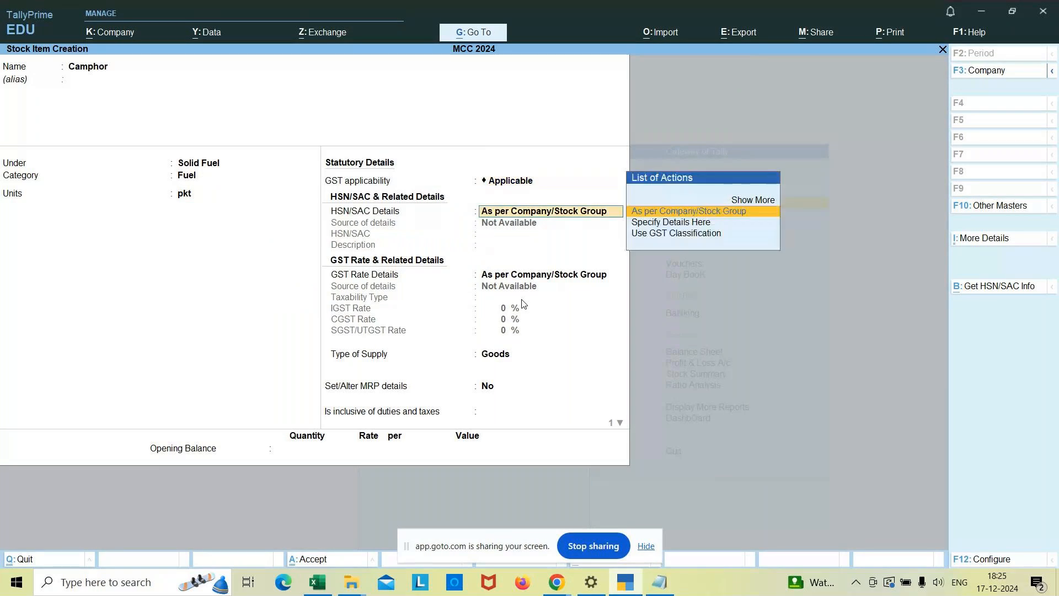
key(Down)
key(Return)
text(006)
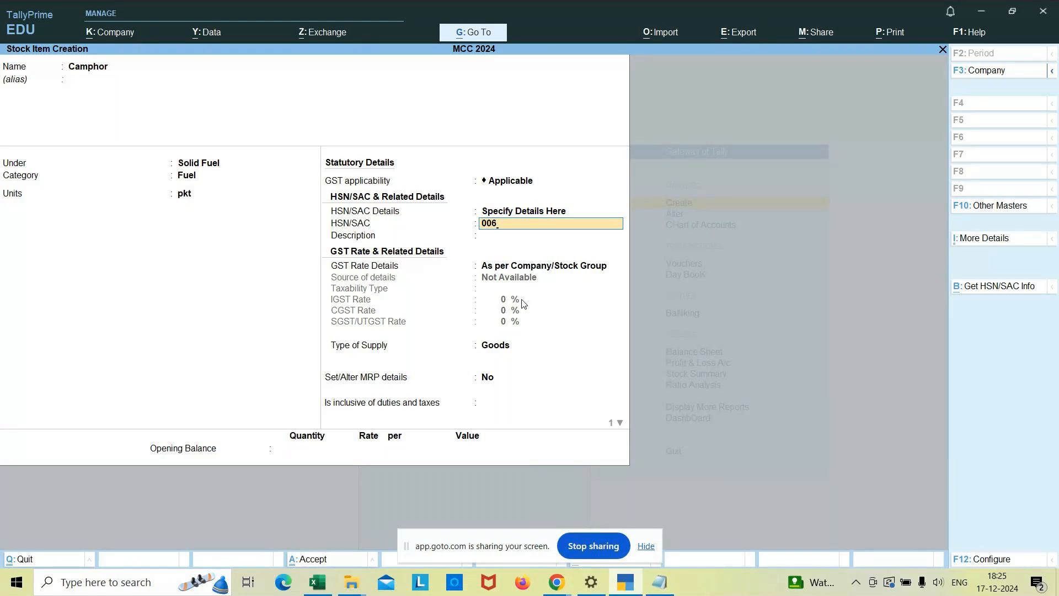
key(BackSpace)
text(7)
key(Return)
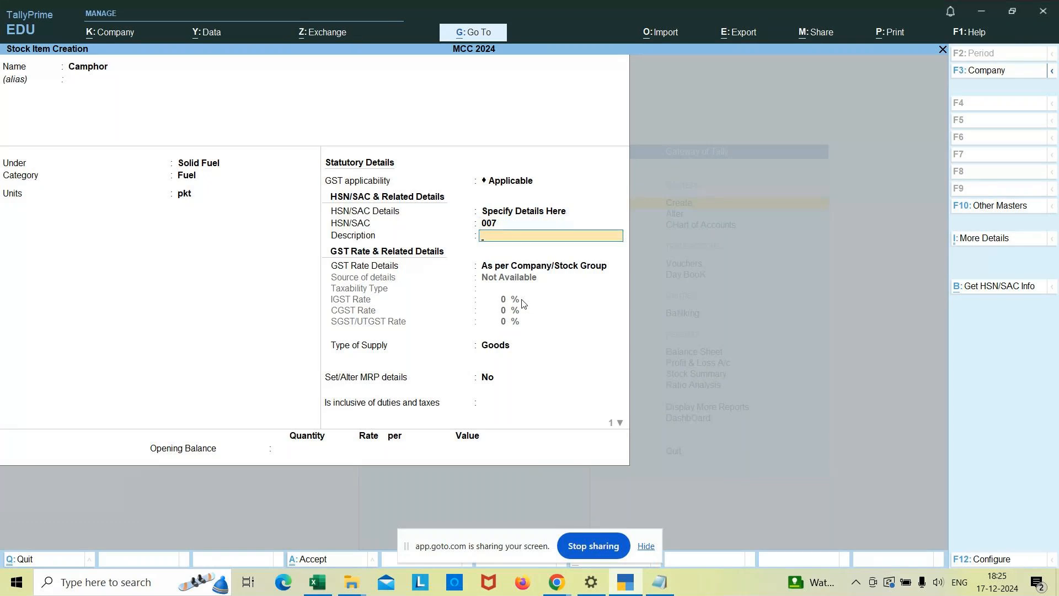
text(Camphor)
key(Return)
Specify Camphor's GST rate details directly and set its taxability type to Exempt.
key(Down)
key(Return)
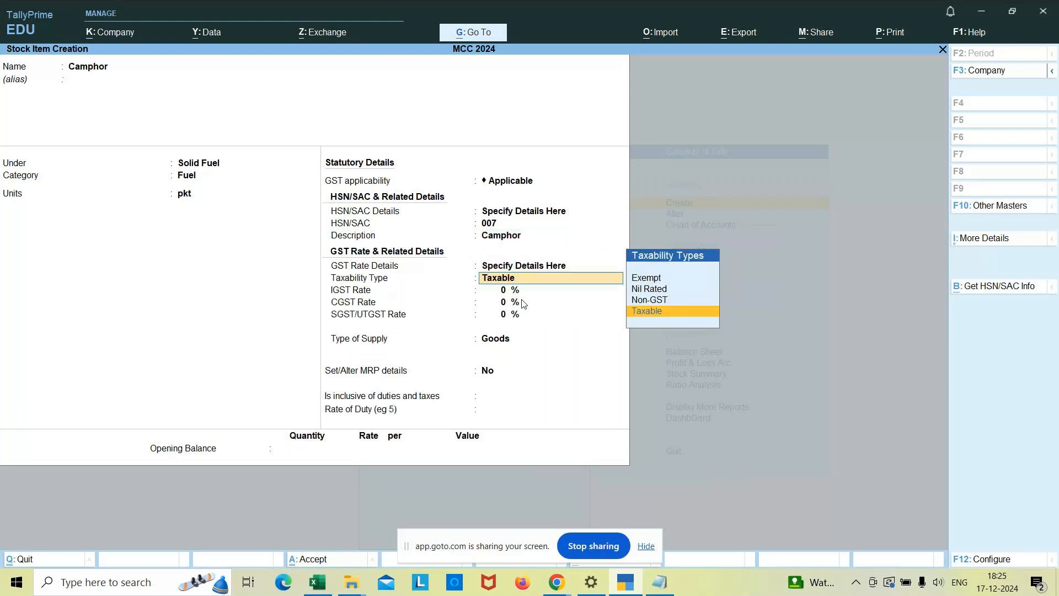
key(Up)
key(Up)
key(Up)
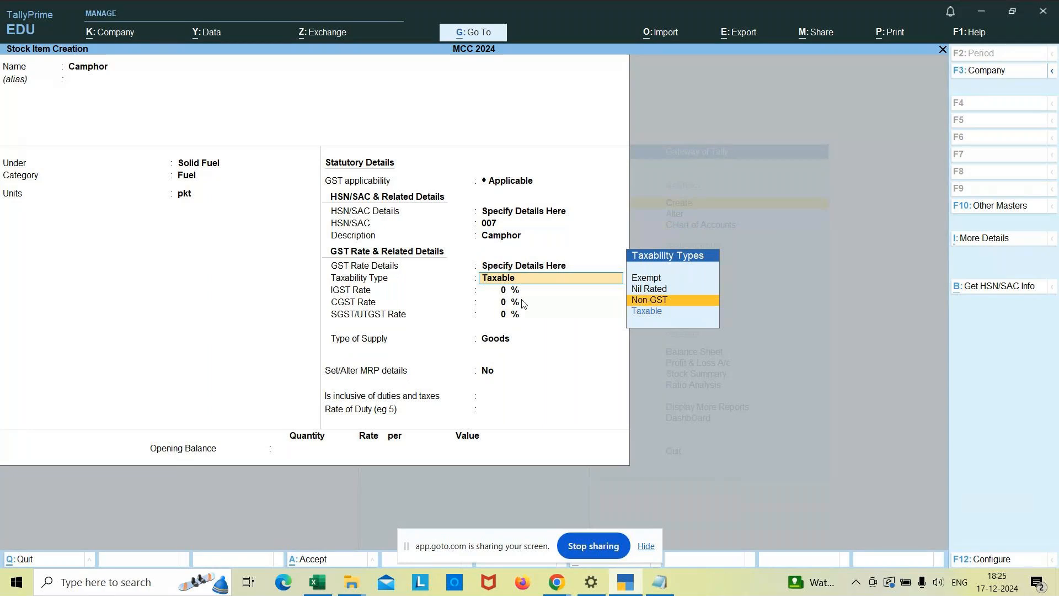
key(Return)
key(Return)
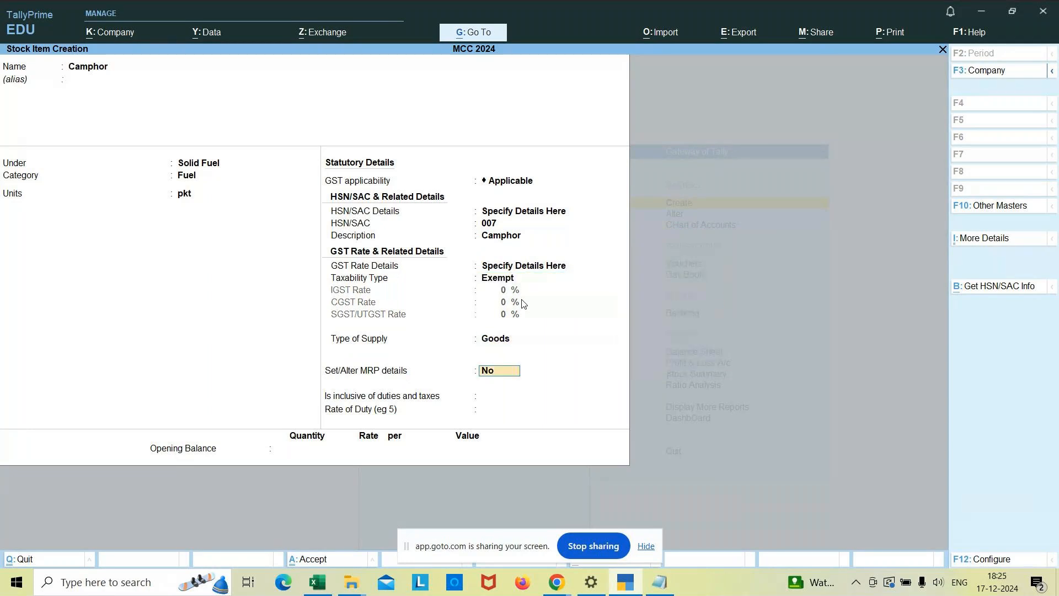
Keep Goods as Camphor's type of supply and the other defaults, and save the stock item.
key(Return)
key(Return)
key(Return)
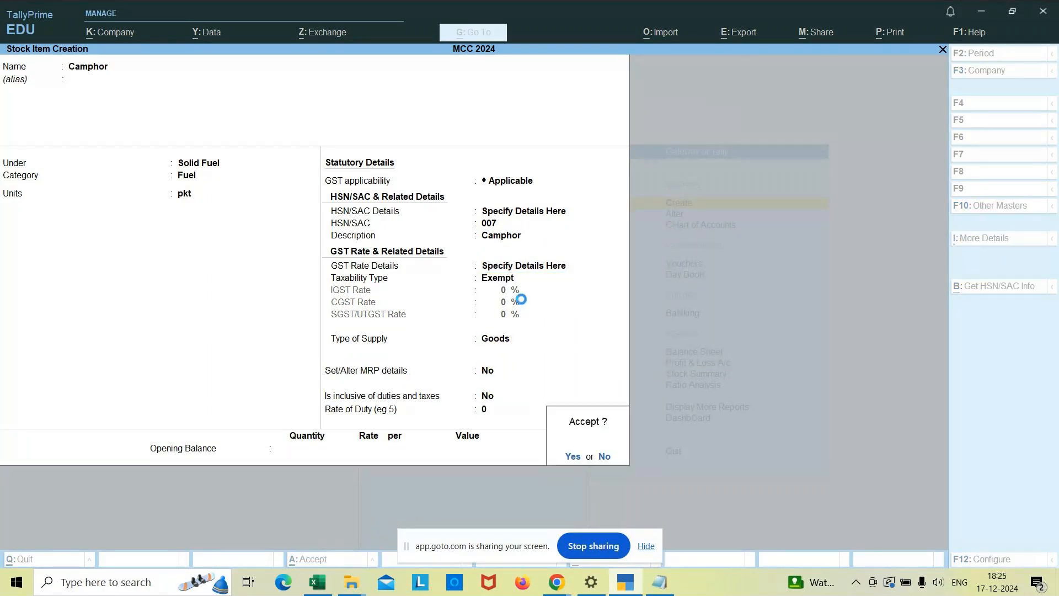
key(Return)
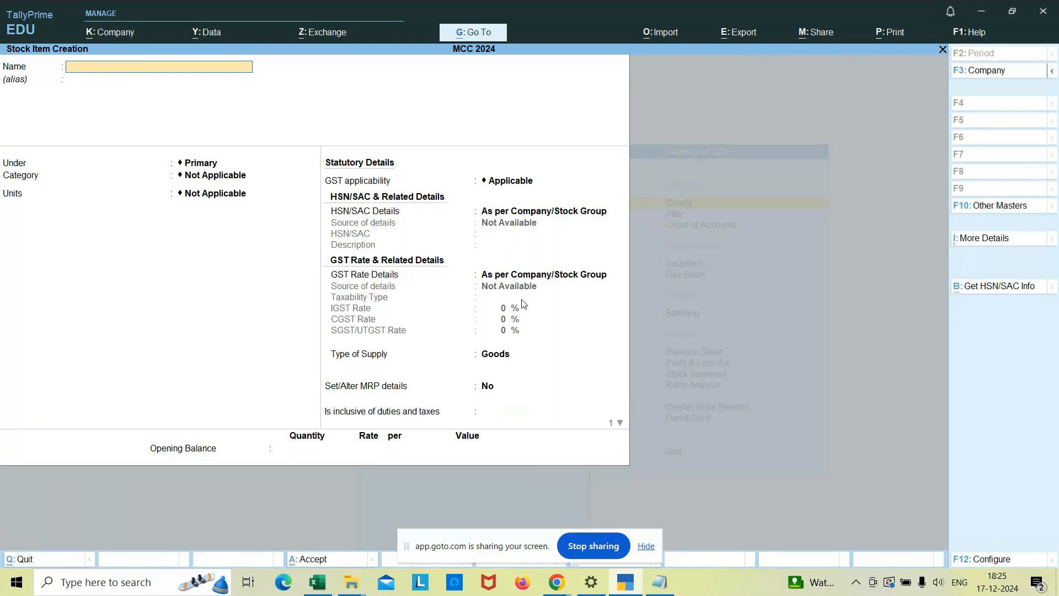
Name the next stock item Gold, keep it under Primary with category Not Applicable, and set its unit to grm.
text(Gold)
key(Return)
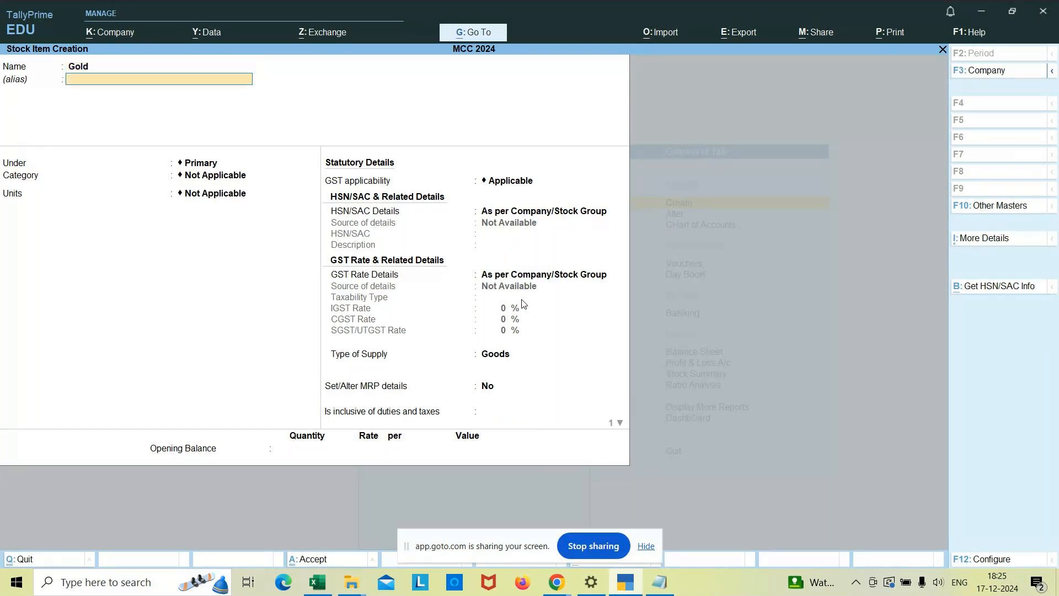
key(Return)
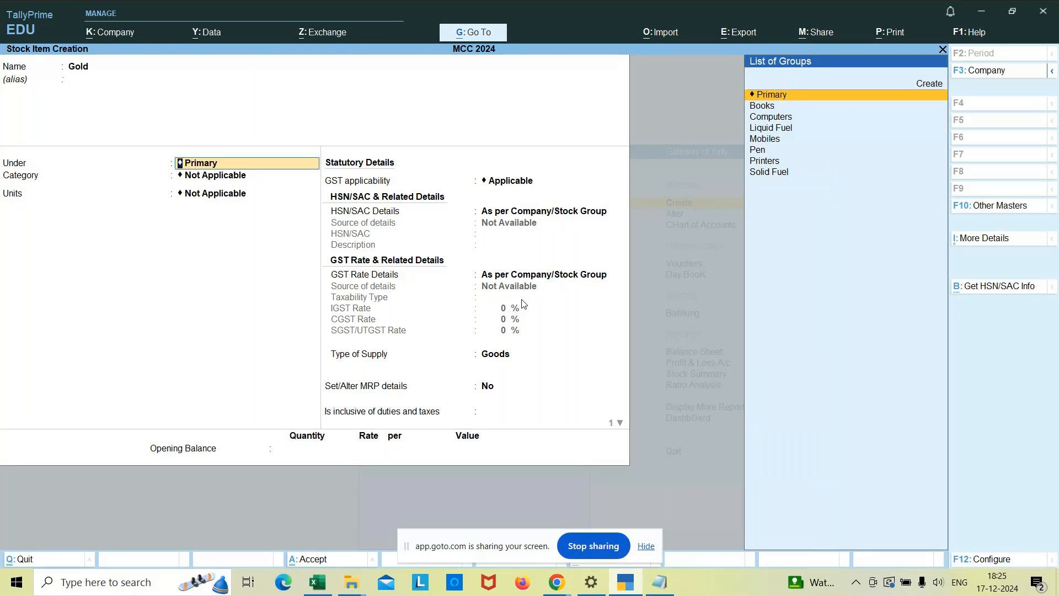
key(Return)
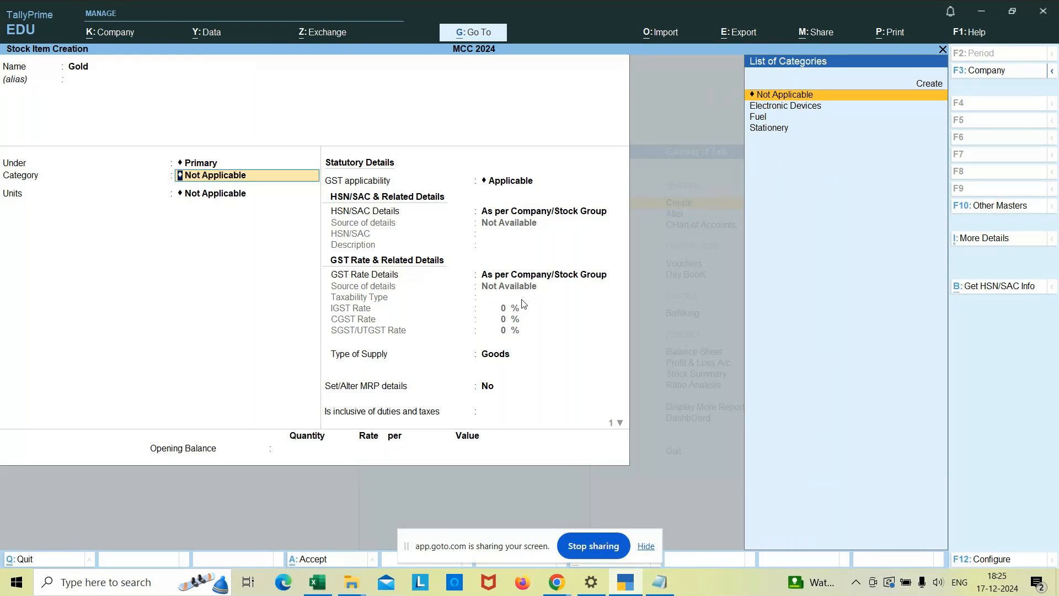
key(Return)
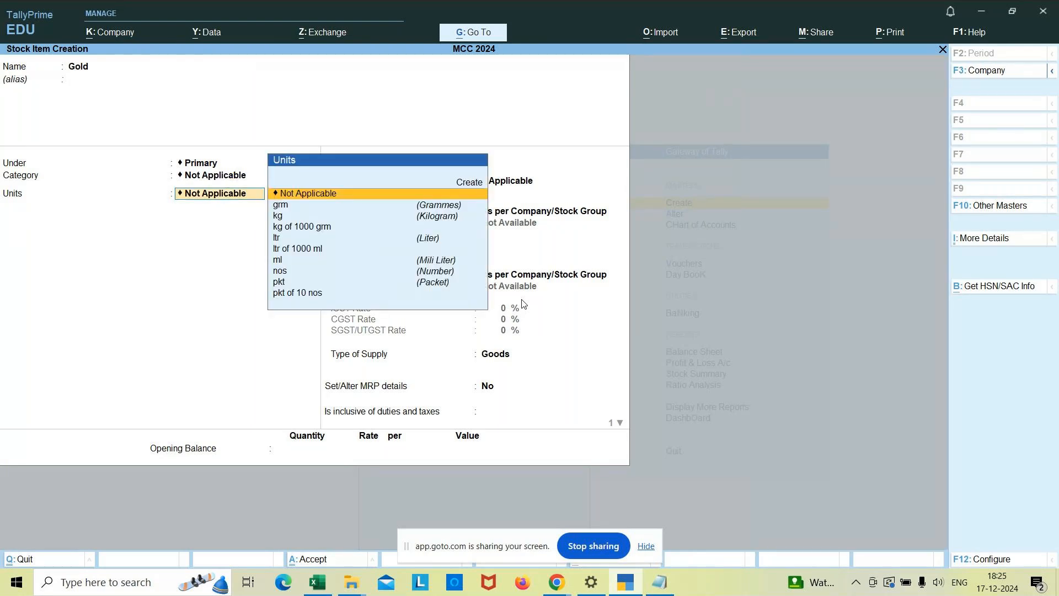
key(Down)
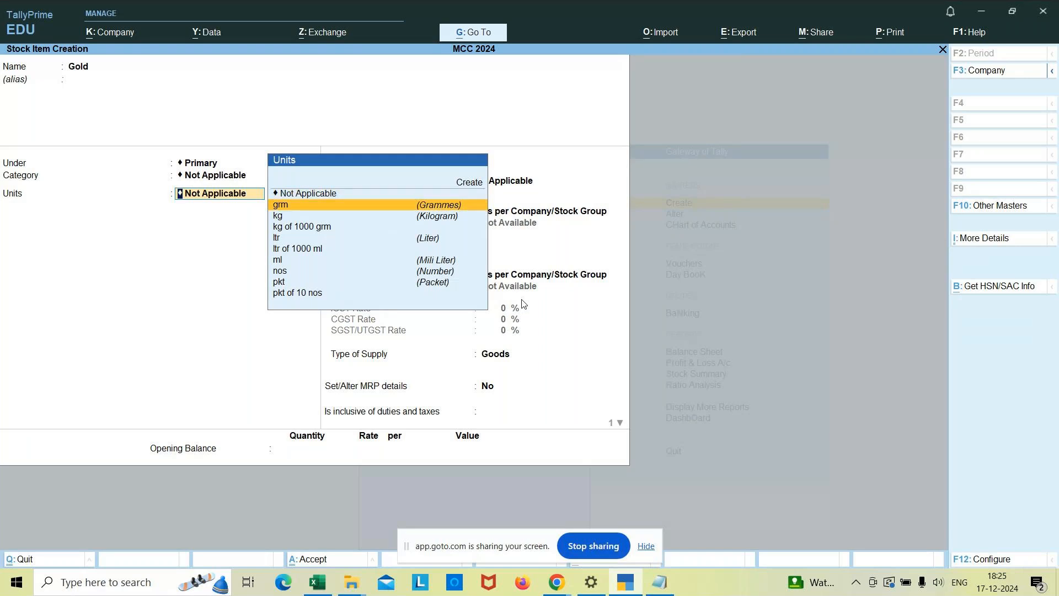
key(Return)
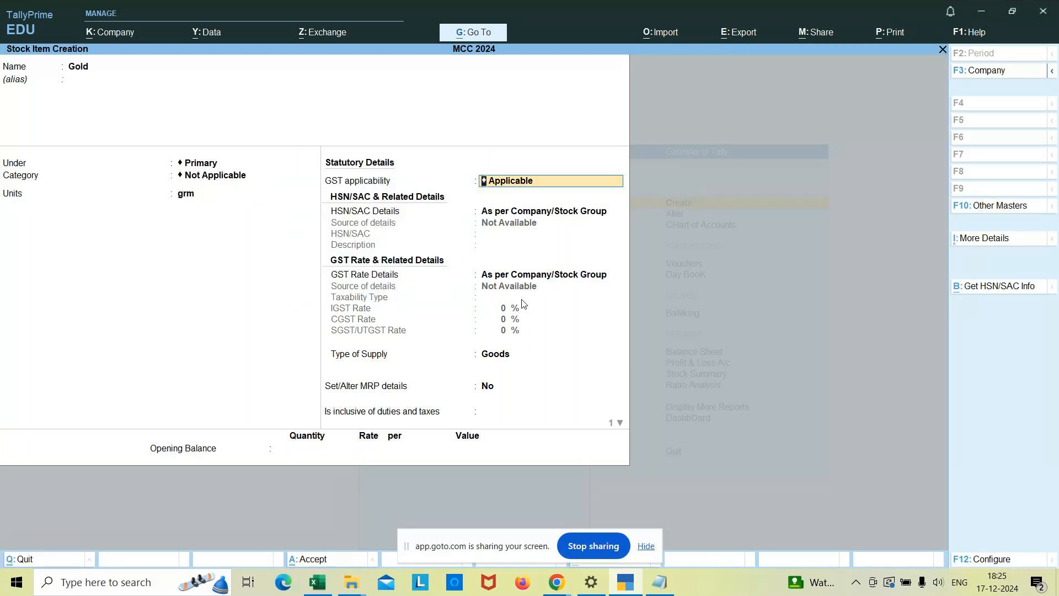
Keep GST applicable for Gold and specify its HSN/SAC details directly, with code 008 and description Gold.
key(Return)
key(Down)
key(Return)
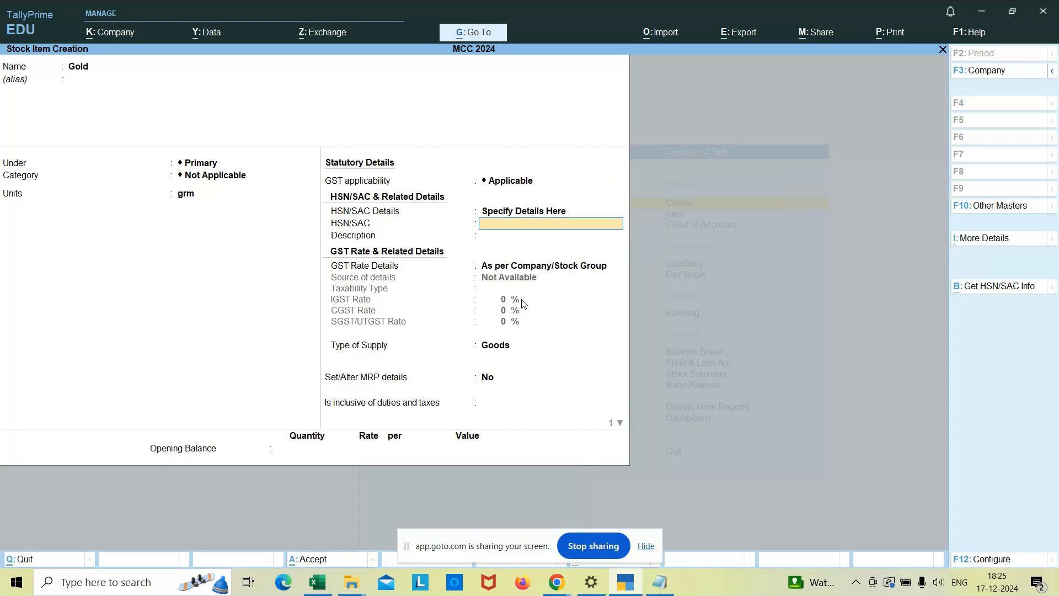
text(008)
key(Return)
text(Go)
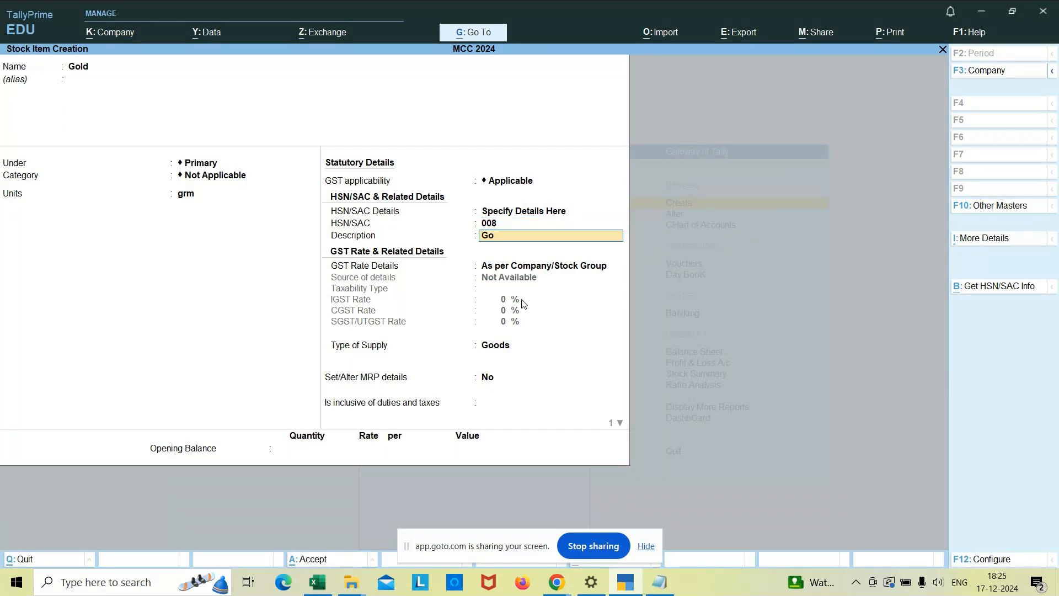
text(ld)
key(Return)
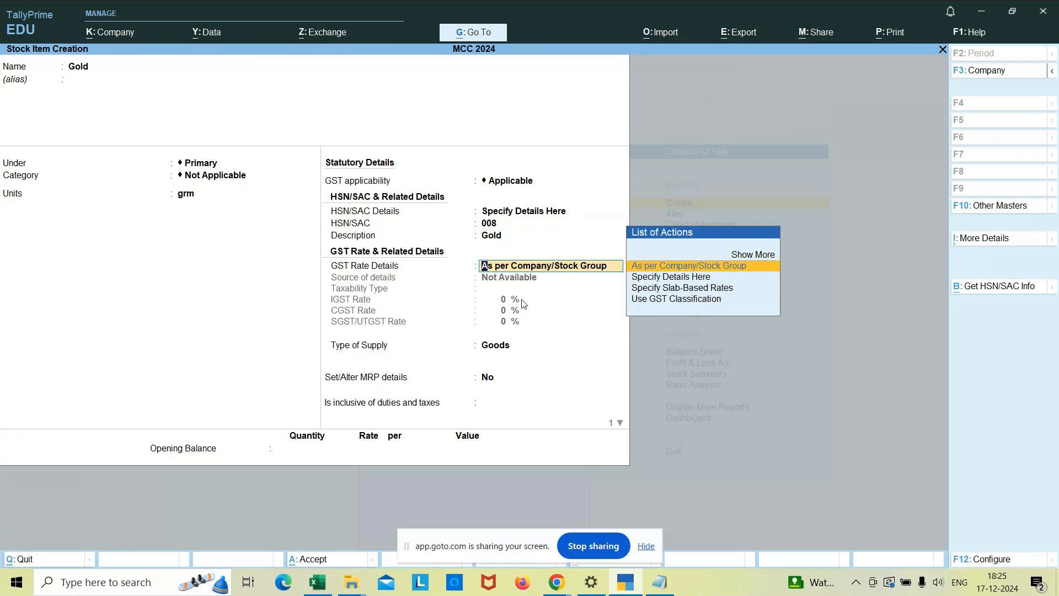
Specify Gold's GST rate details directly as Taxable goods with an IGST rate of 3% and CGST and SGST/UTGST at 1.50% each.
key(Down)
key(Return)
text(3)
key(Return)
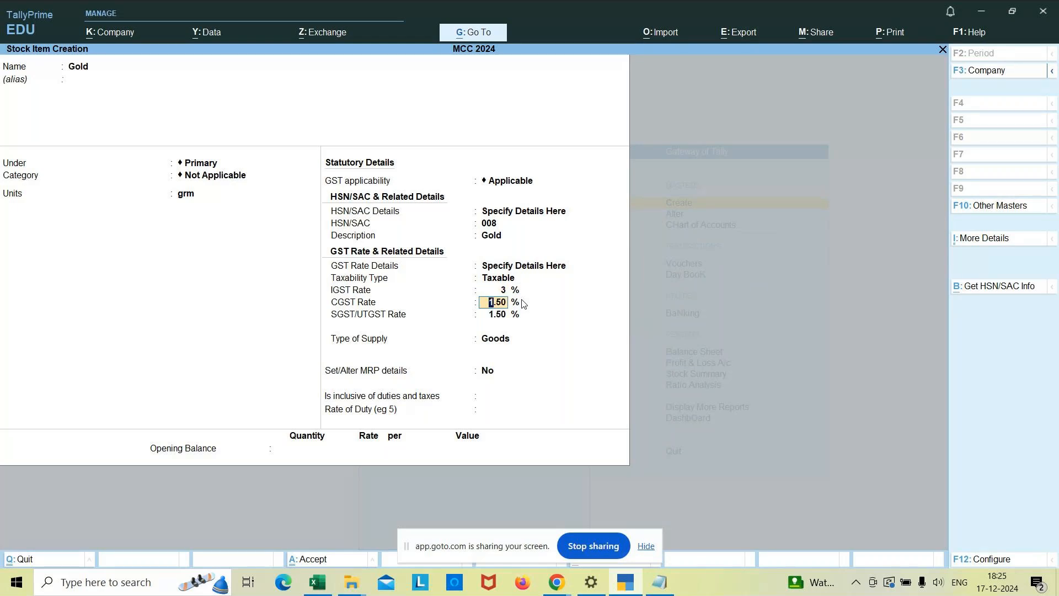
key(Return)
Keep Gold's MRP and duty defaults, leave the opening balance blank, and save the item.
key(Return)
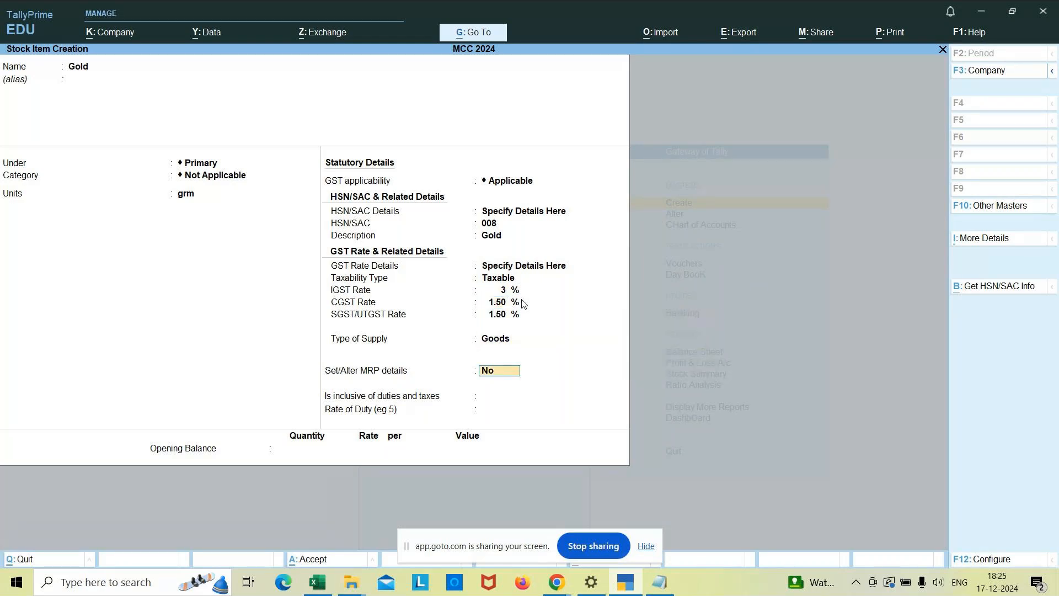
key(Return)
key(Return)
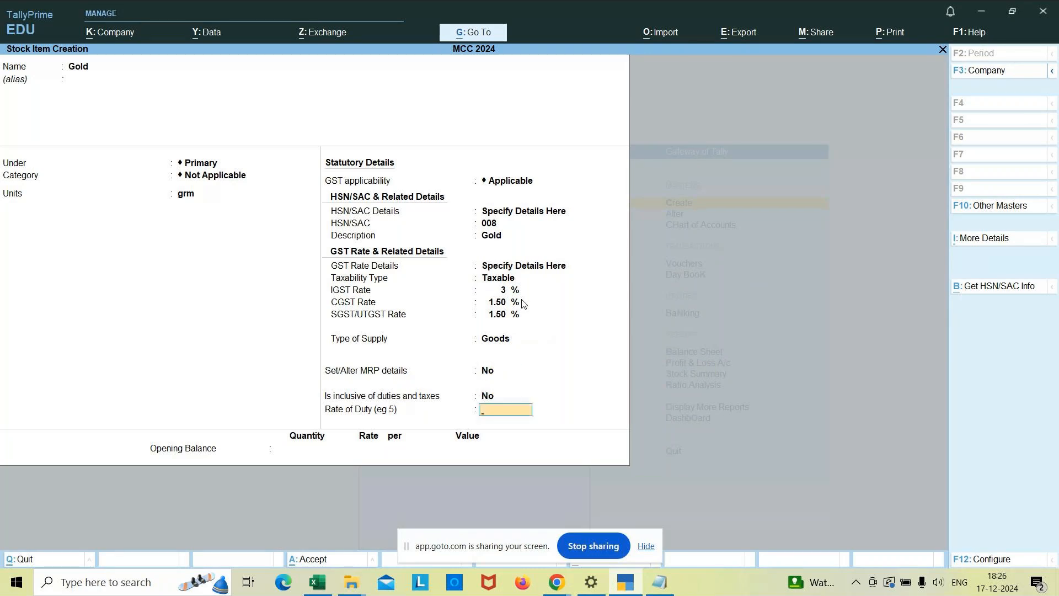
key(Return)
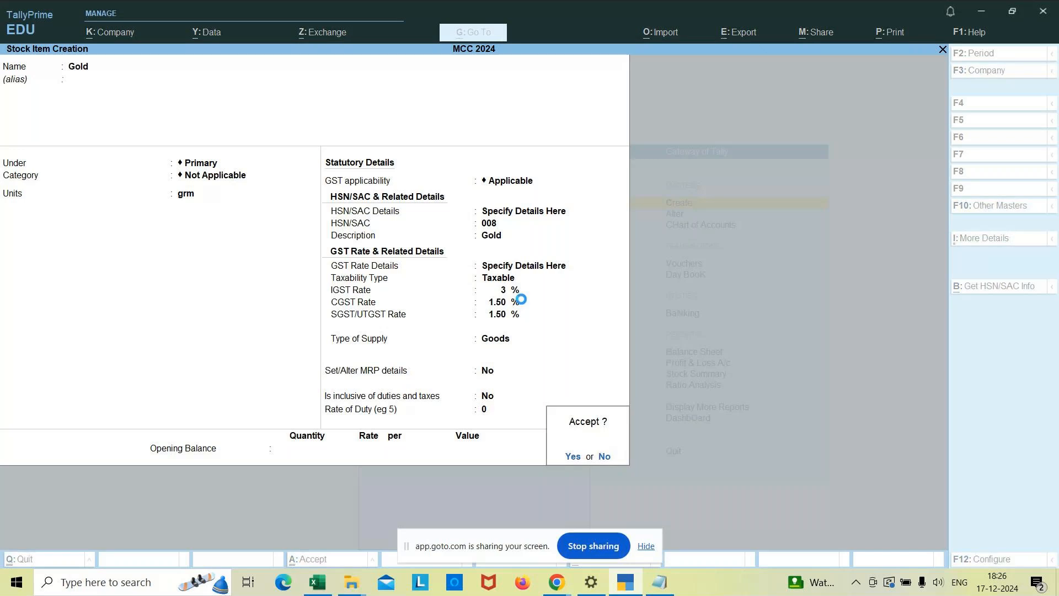
key(Return)
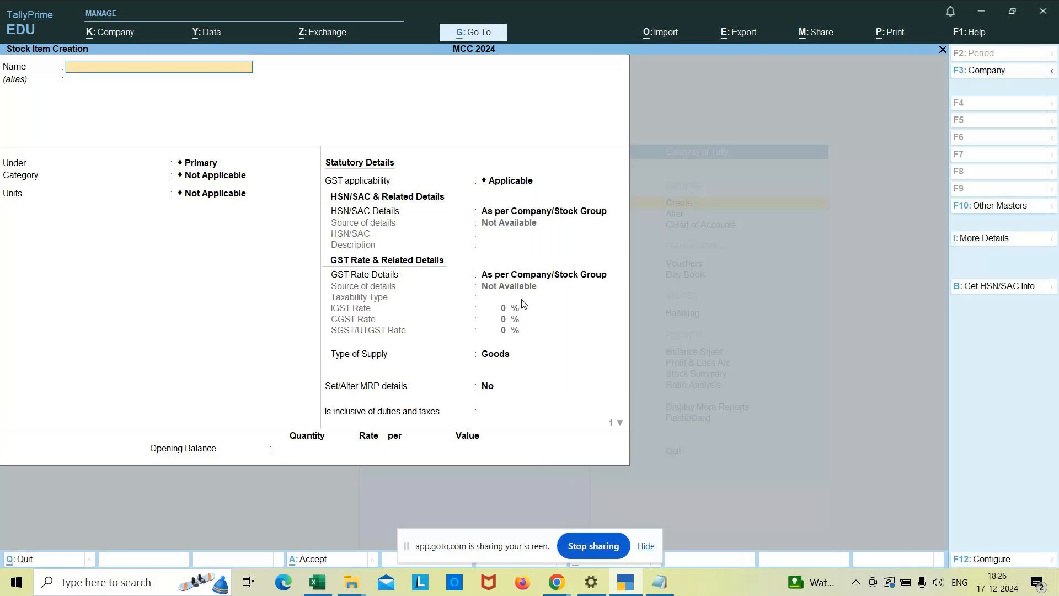
Quit stock item creation and open the Chart of Accounts list of masters.
key(Escape)
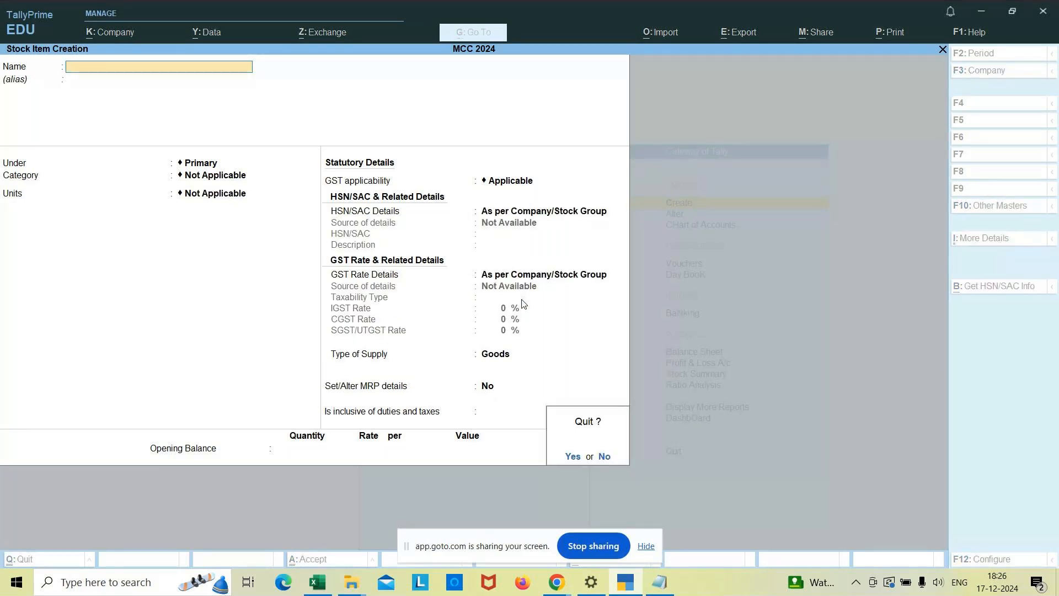
key(y)
key(Escape)
key(Down)
key(Down)
key(Return)
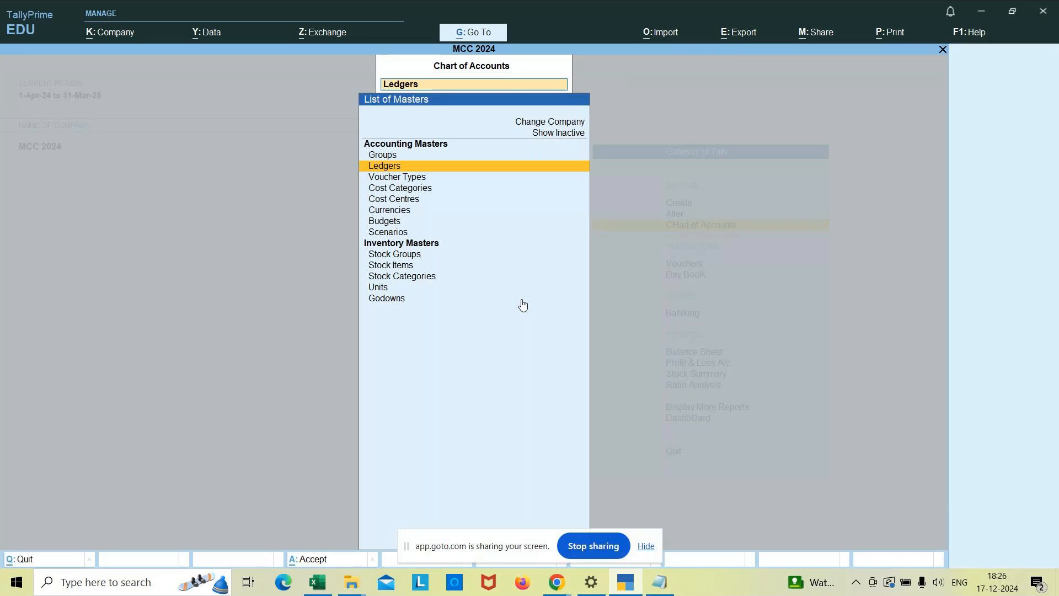
Review the created stock items grouped and in Stock Item View, and return to the Gateway of Tally without quitting the program.
key(Down)
key(Down)
key(Down)
key(Down)
key(Down)
key(Down)
key(Down)
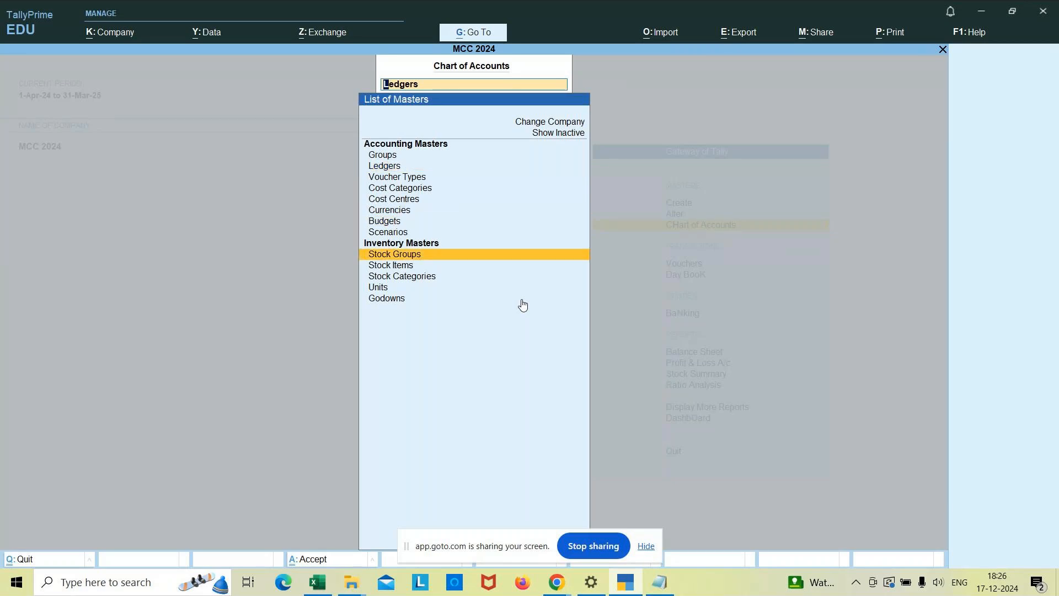
key(Down)
key(Return)
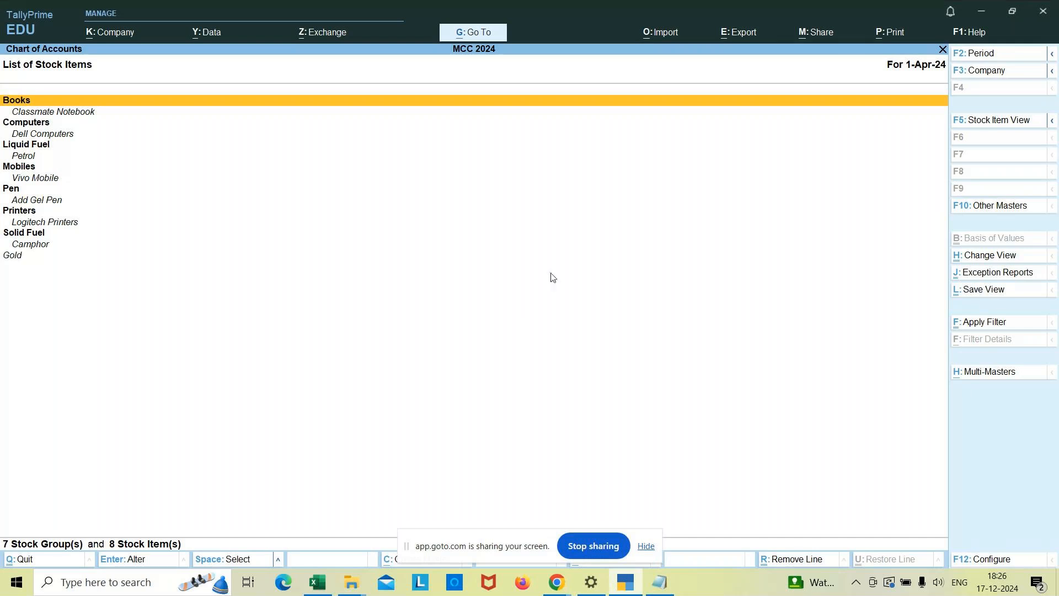
click(997, 126)
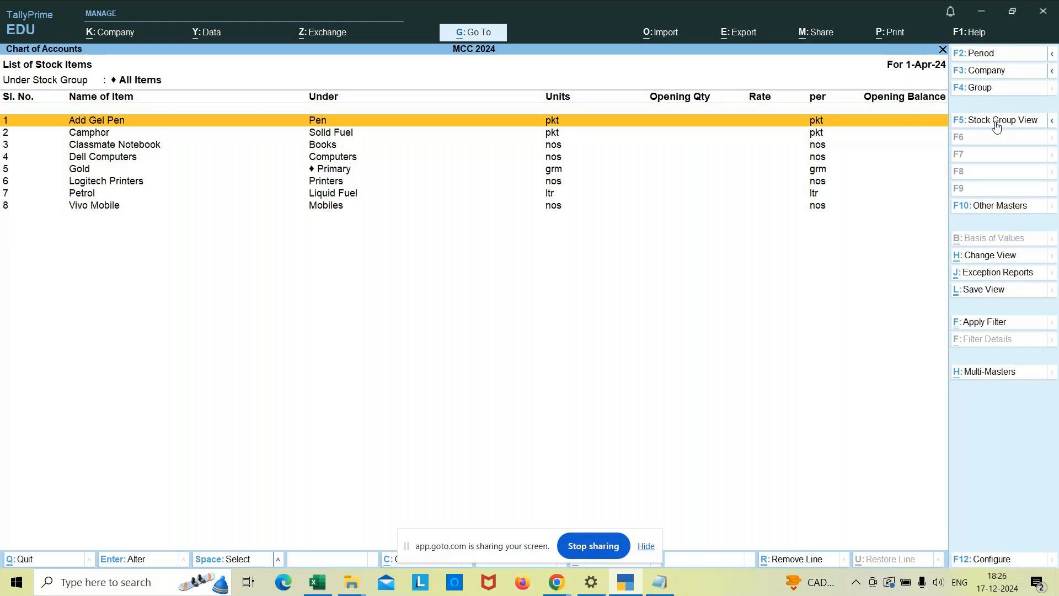
key(Escape)
key(Escape)
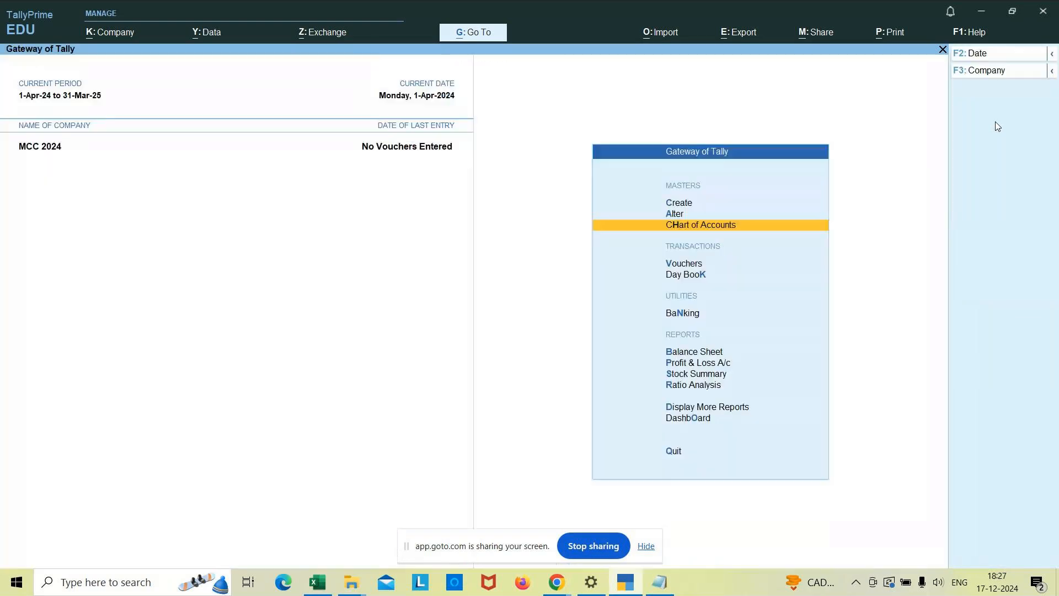
key(Escape)
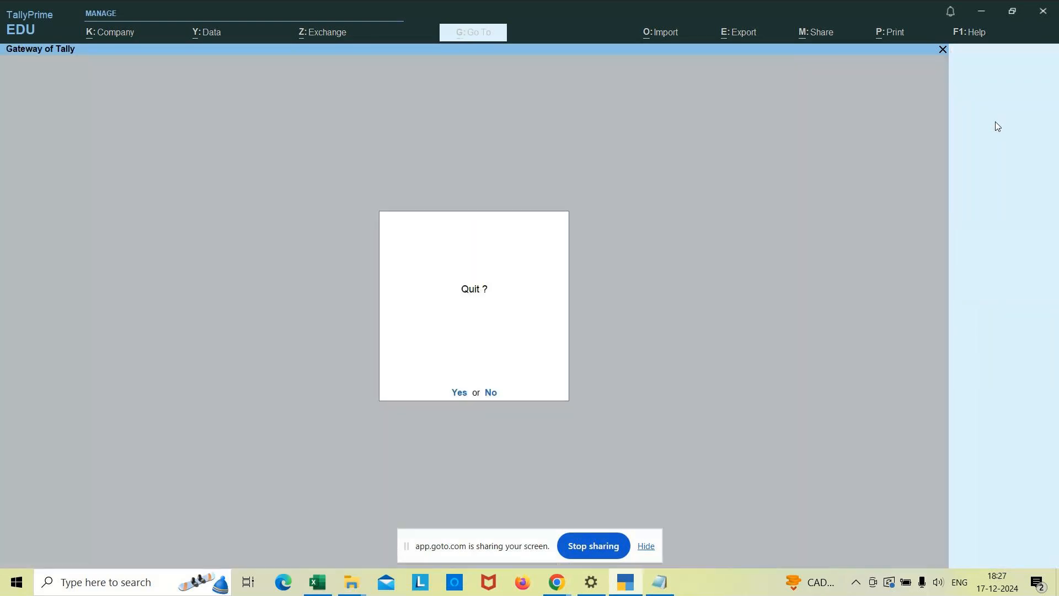
key(n)
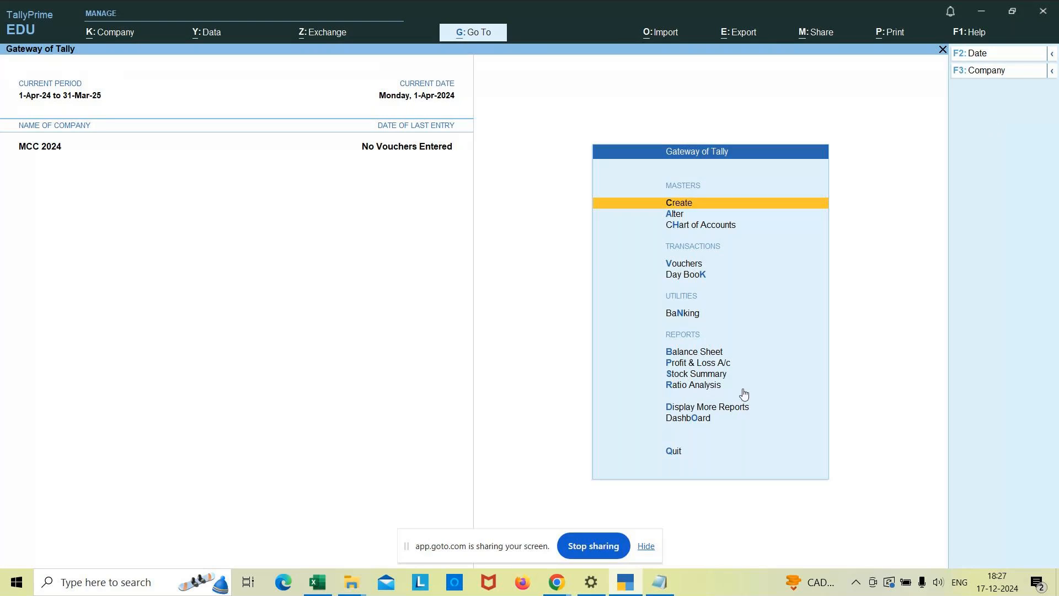
Switch to the Stock workbook in Excel and append the GST rate (5%) to the Classmate notebook item.
click(324, 583)
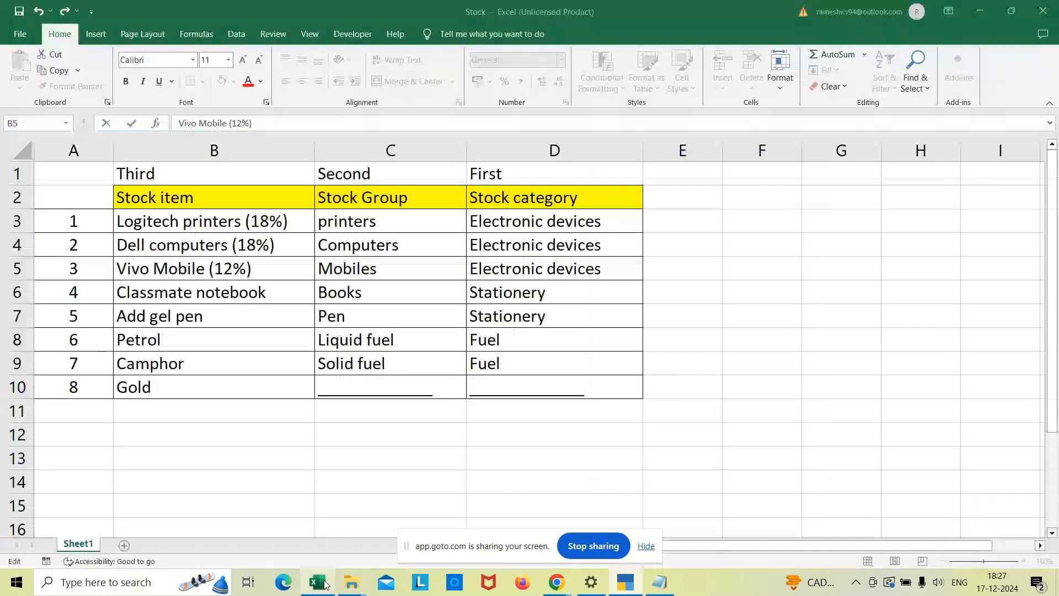
click(266, 276)
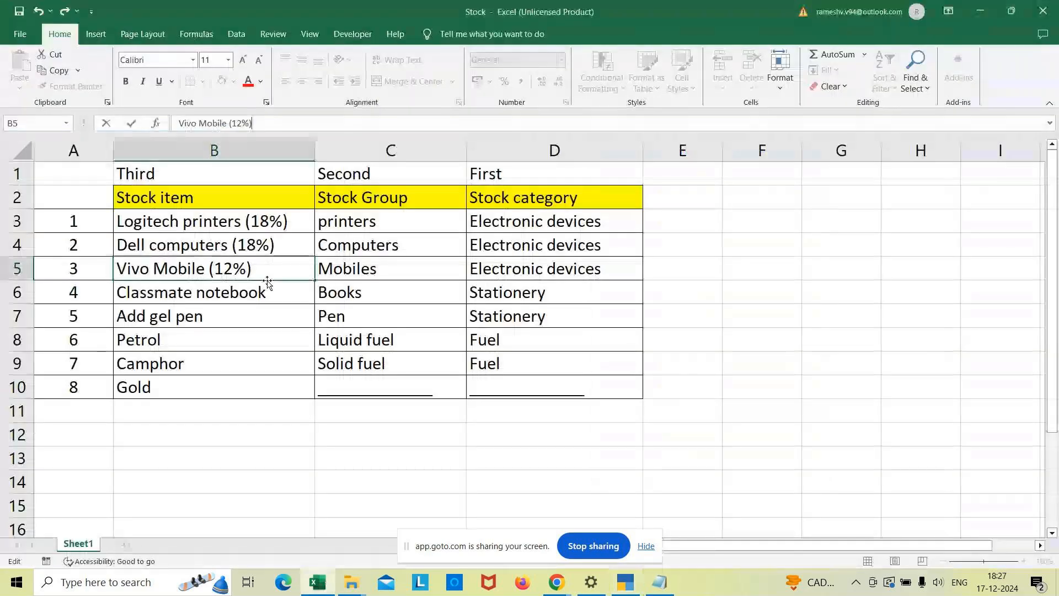
key(Return)
click(282, 124)
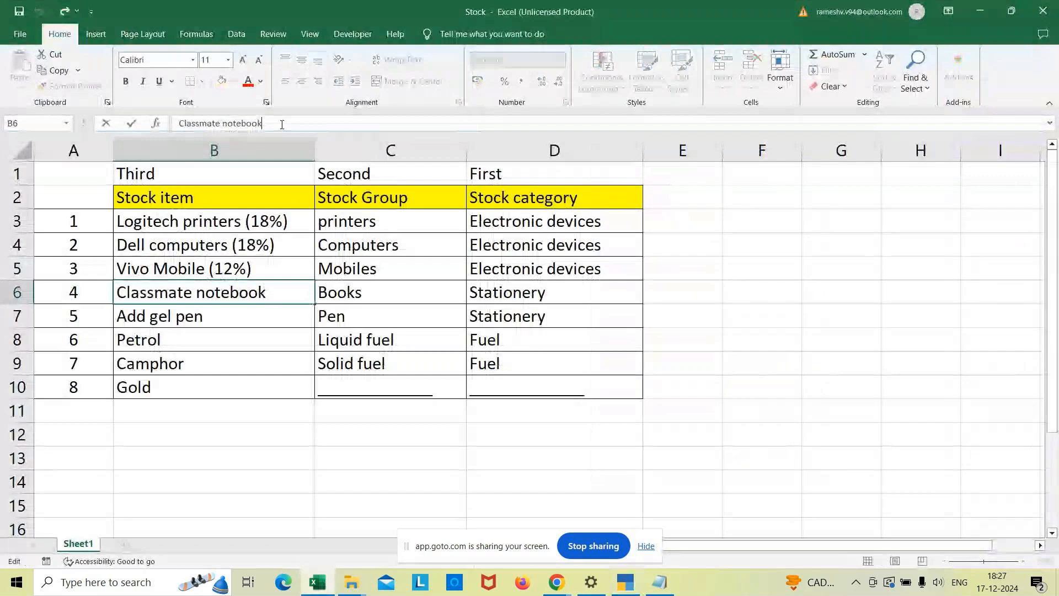
text(()
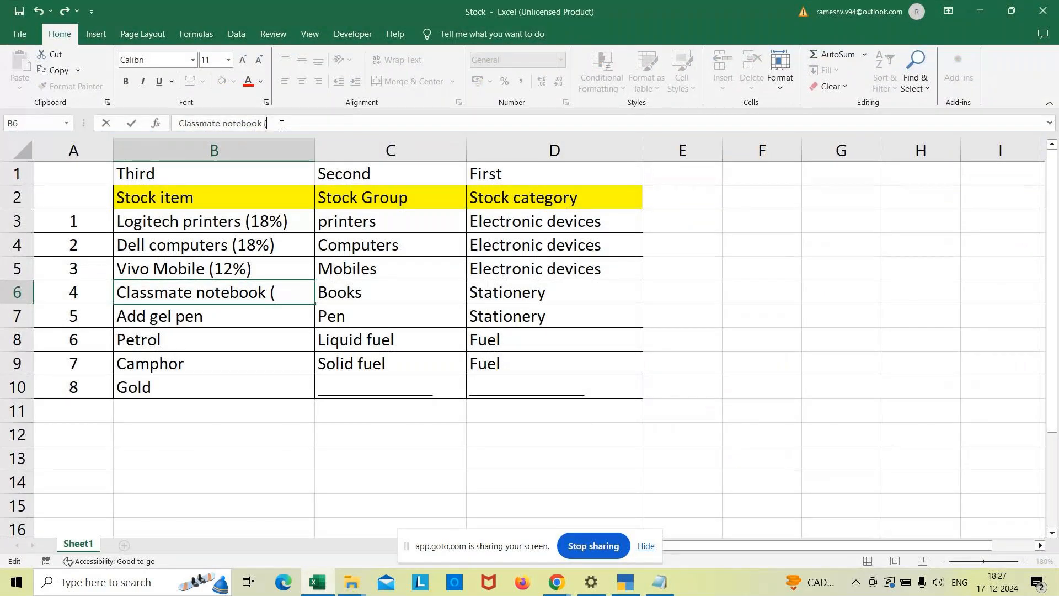
text(5%)
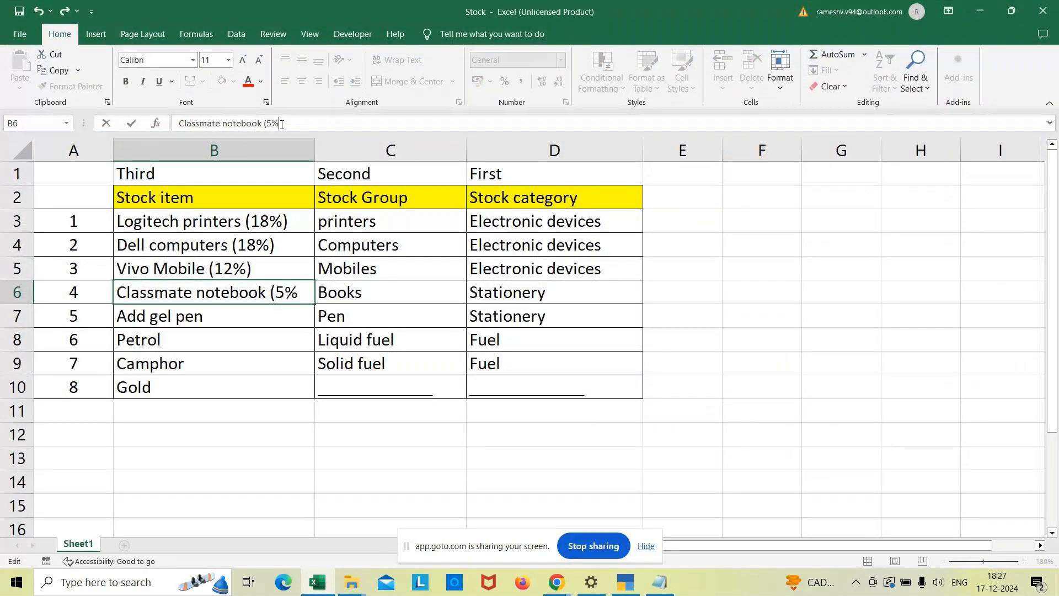
text())
key(Return)
Append the GST rate (5%) to the Add gel pen stock item name.
click(254, 129)
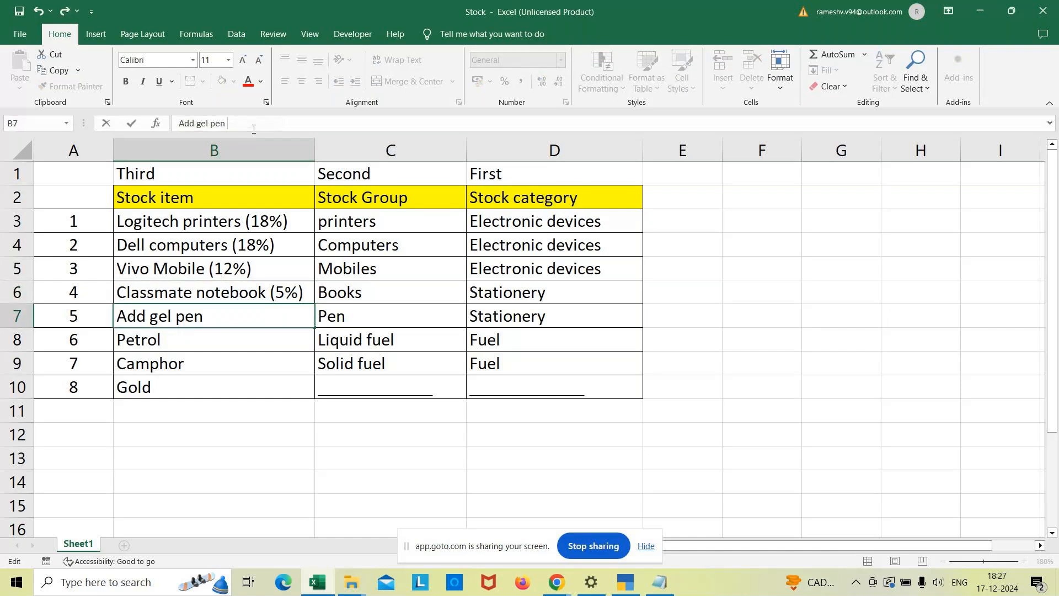
text((5%))
Append (Exempt) to the Petrol stock item name in the Stock item column.
click(199, 341)
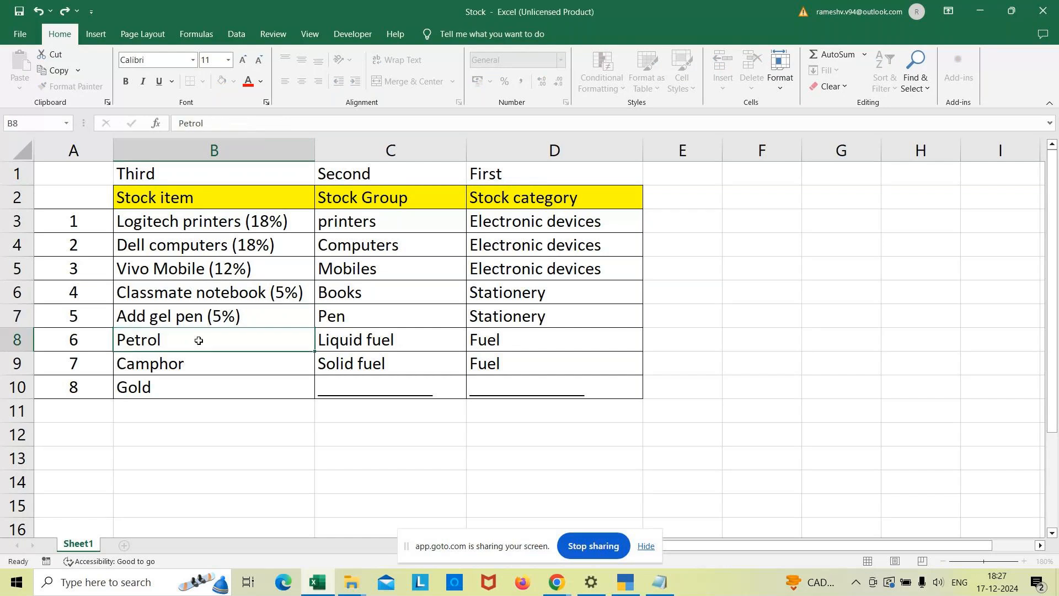
click(240, 117)
text((Exem)
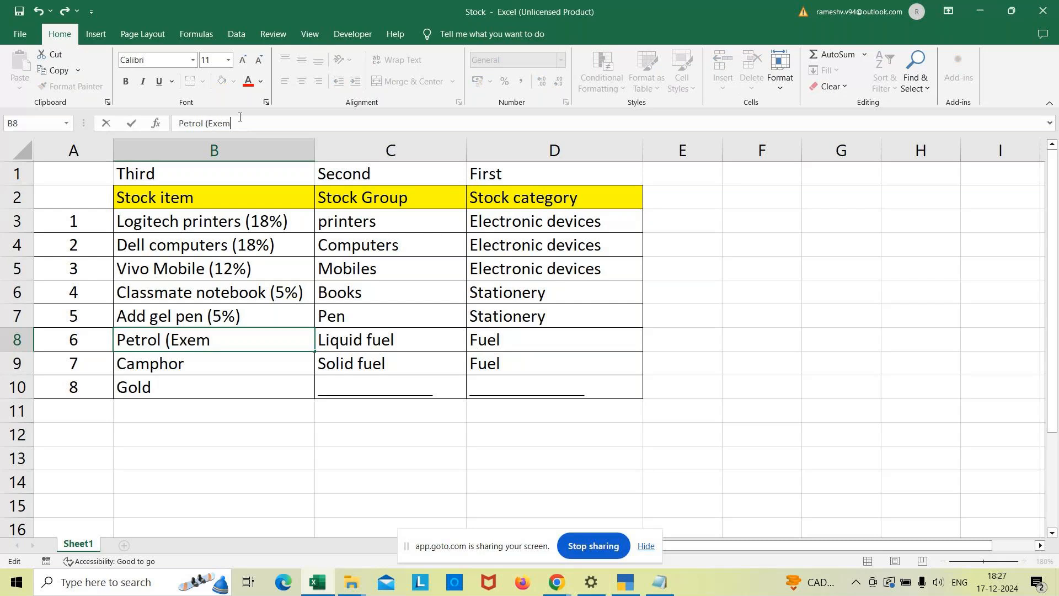
text(pt))
Mark the Camphor stock item as exempt by adding (Exempt) after its name.
click(221, 364)
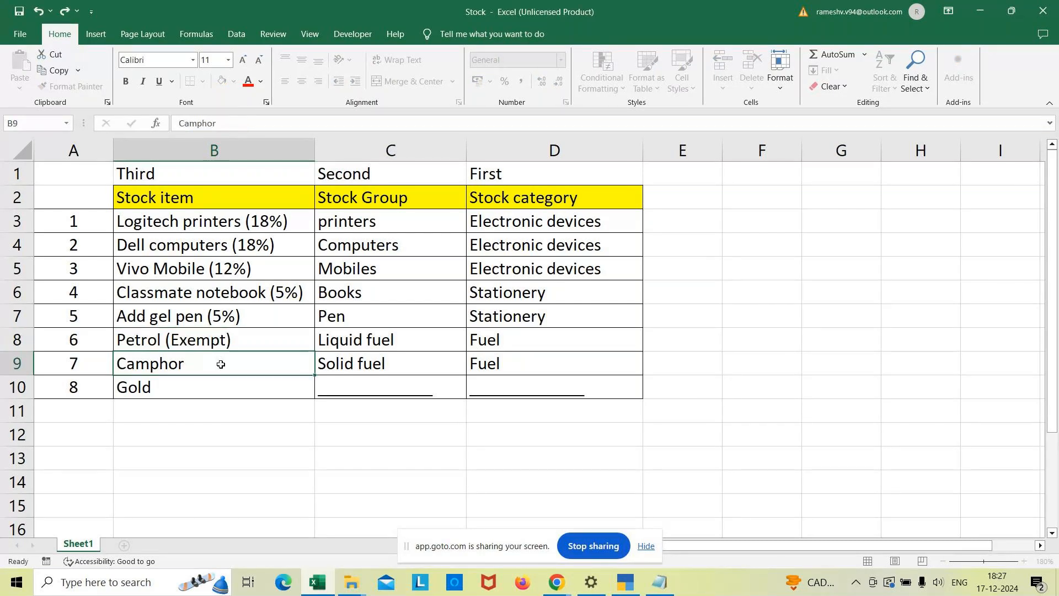
click(233, 118)
text((Exe)
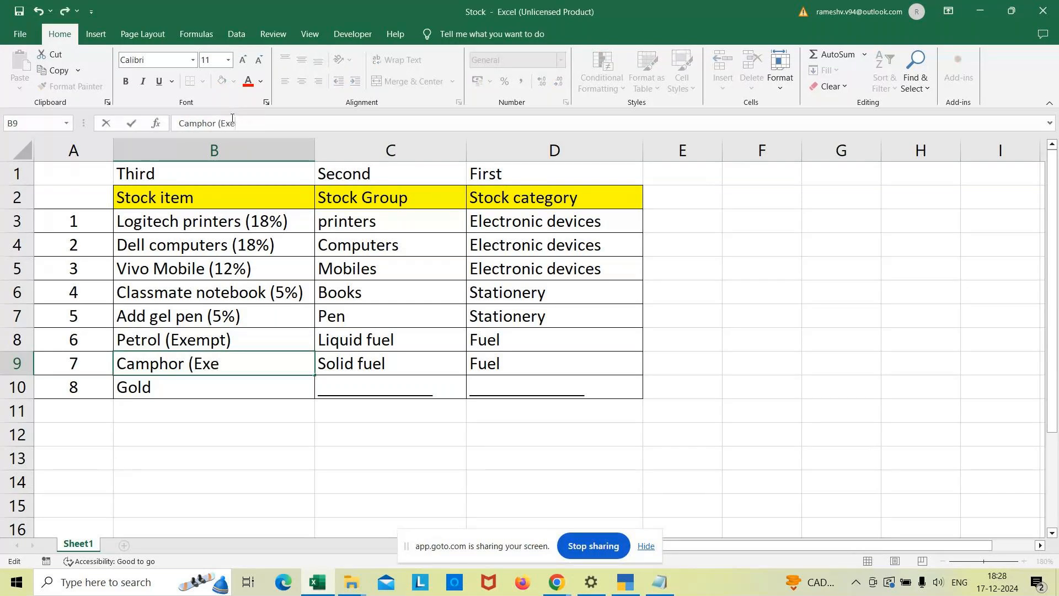
text(mpt))
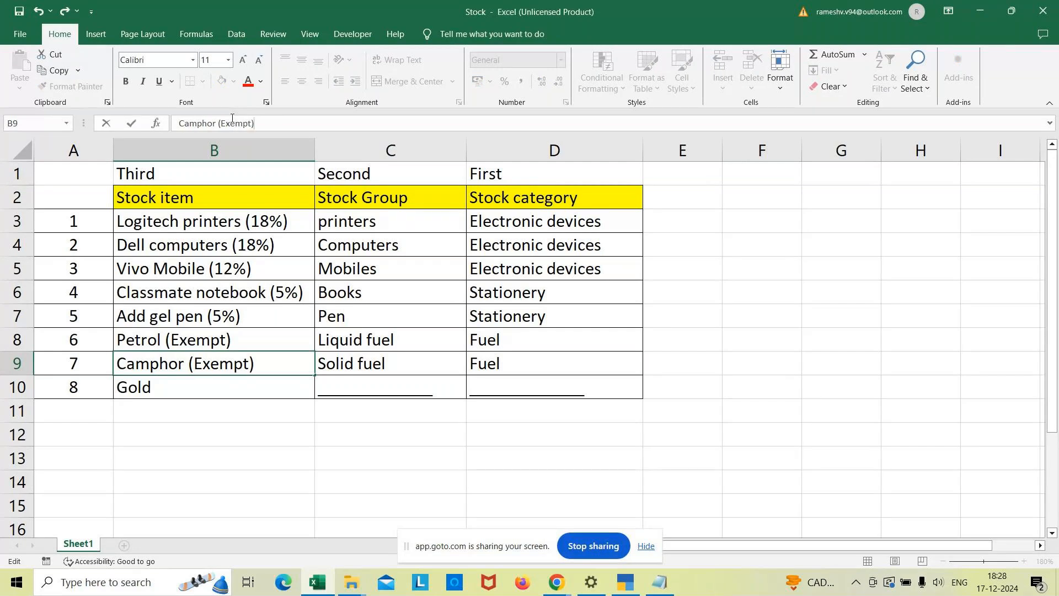
Append the GST rate (3%) to the Gold stock item name.
click(178, 381)
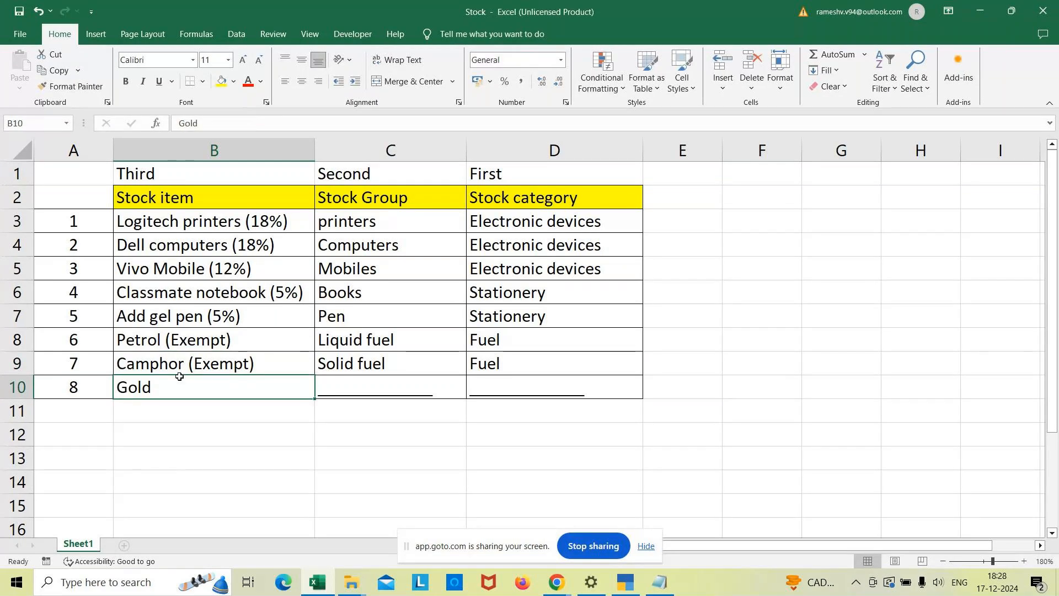
click(210, 126)
text(()
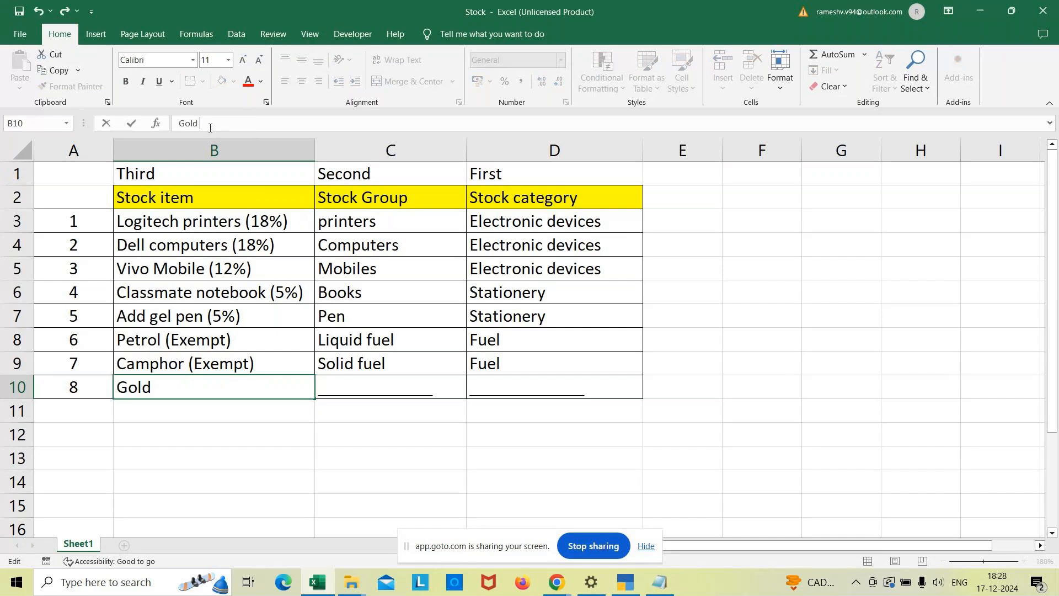
text(3%))
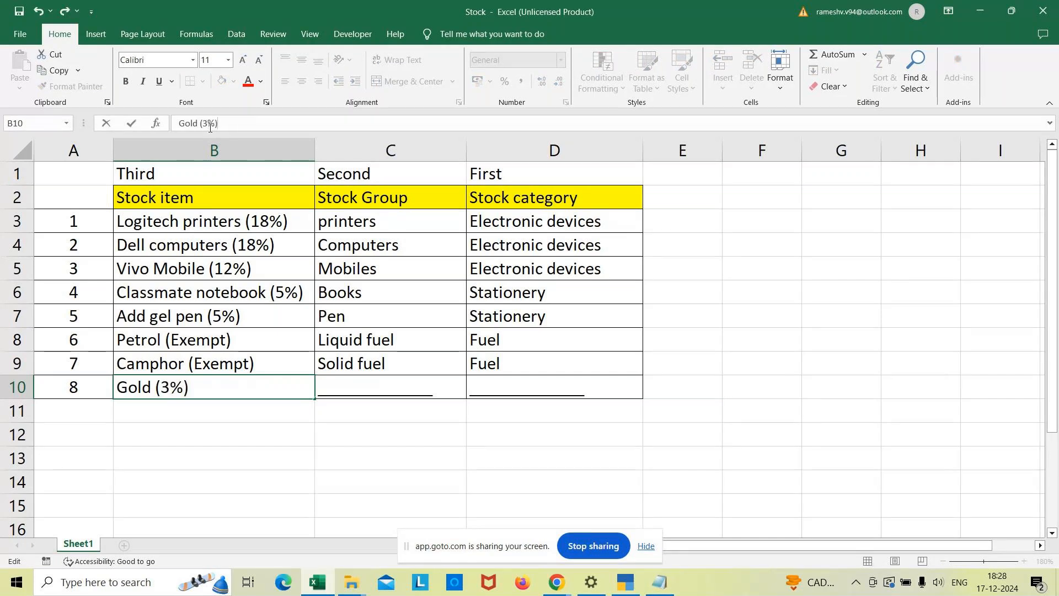
click(249, 441)
Save the Stock workbook and return to the worksheet with an empty cell below the table selected.
click(19, 35)
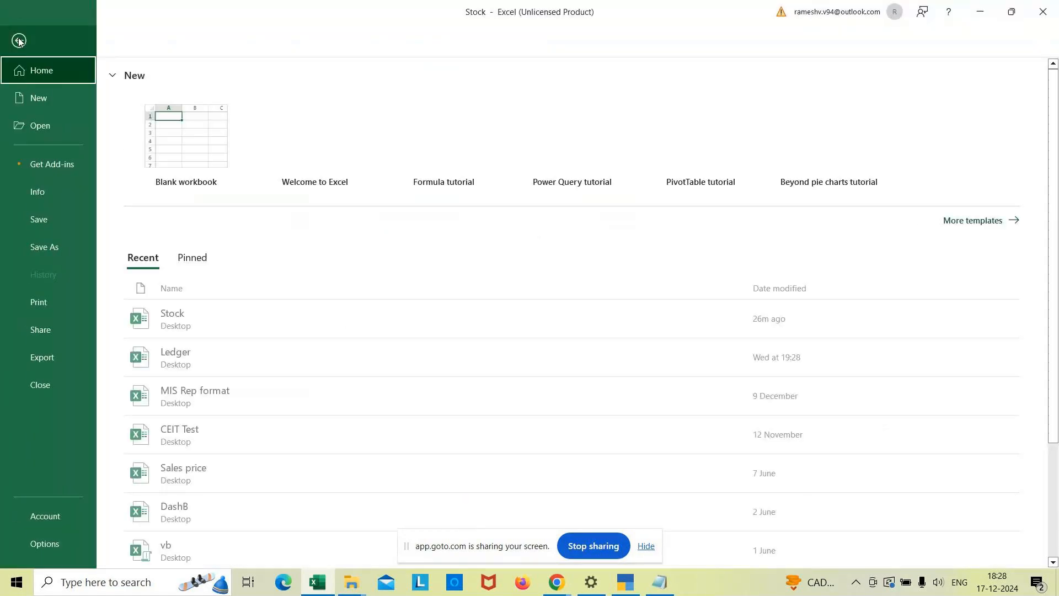
click(58, 227)
click(448, 449)
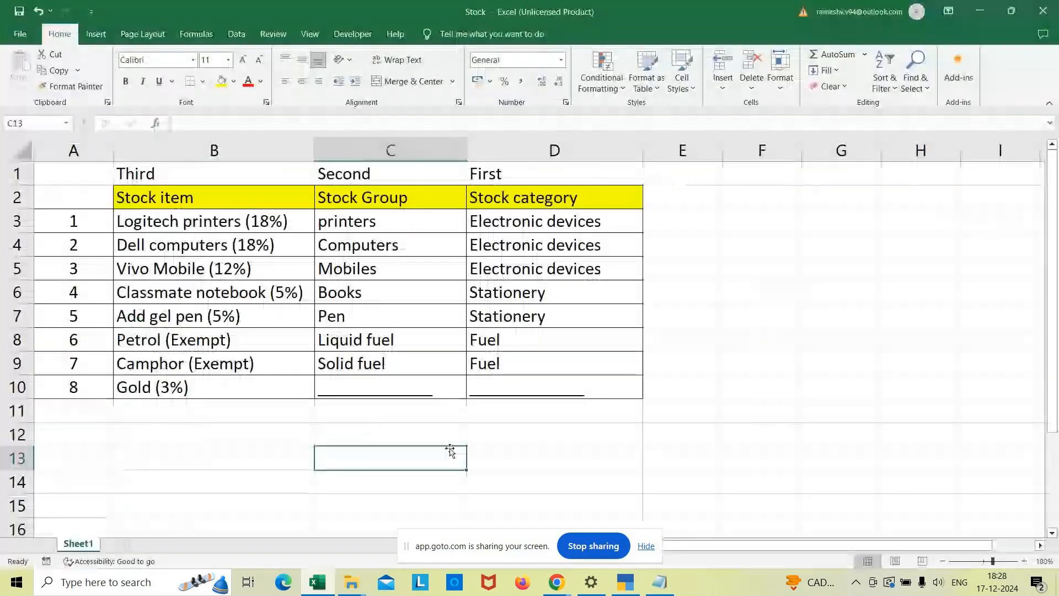
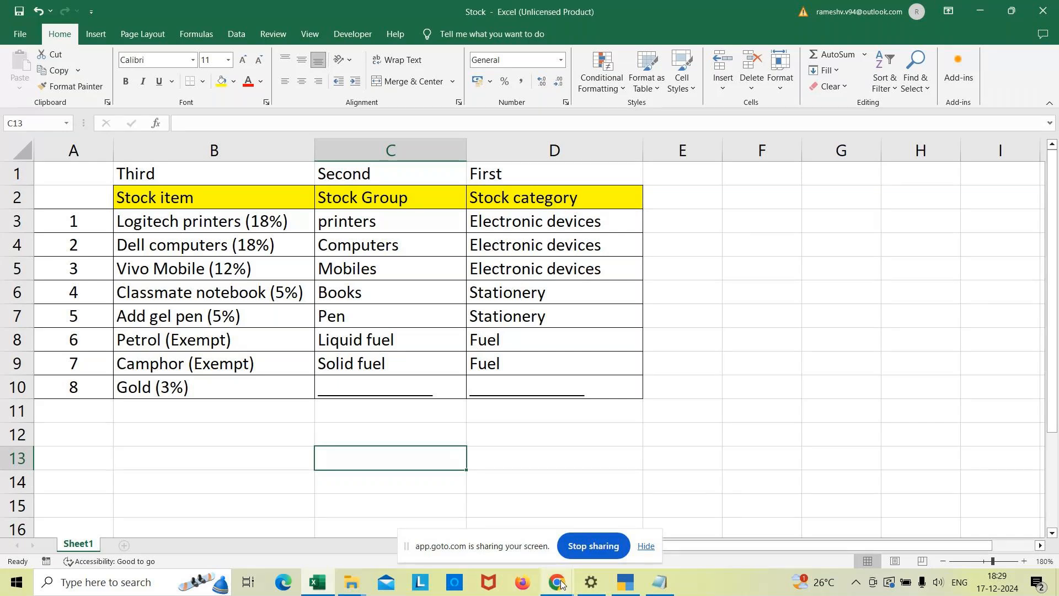
Switch to TallyPrime and review the Chart of Accounts stock items in stock item view, then return to the Gateway of Tally.
click(628, 588)
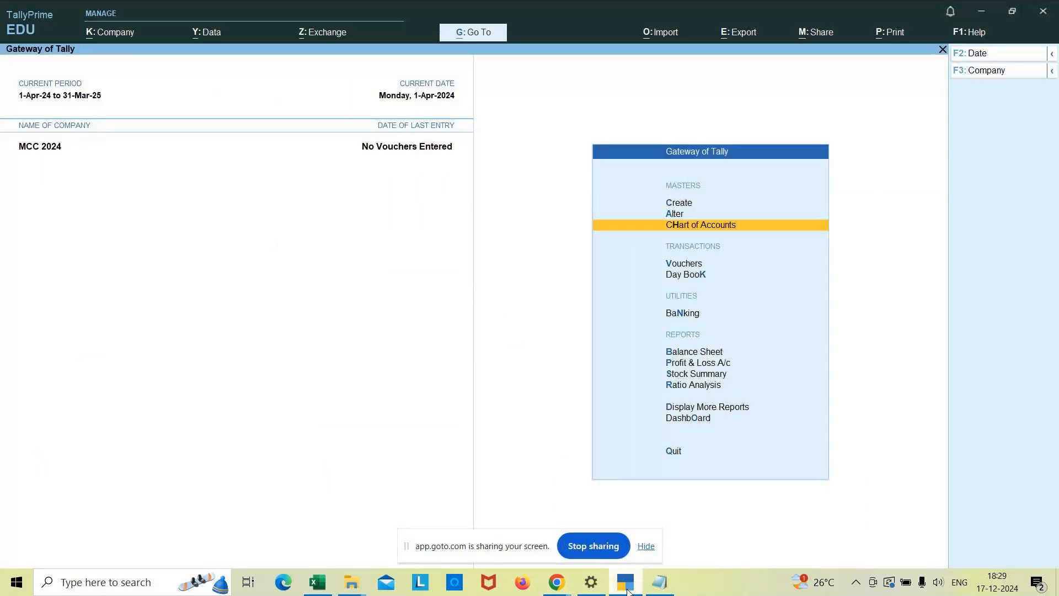
key(Return)
key(Down)
key(Down)
key(Down)
key(Down)
key(Down)
key(Down)
key(Down)
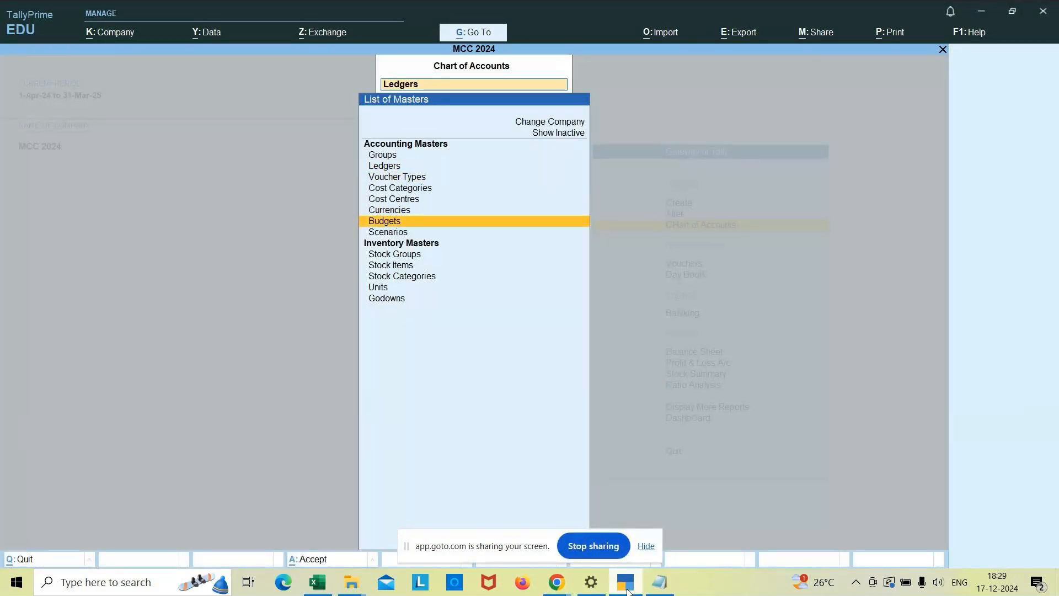
key(Down)
key(Return)
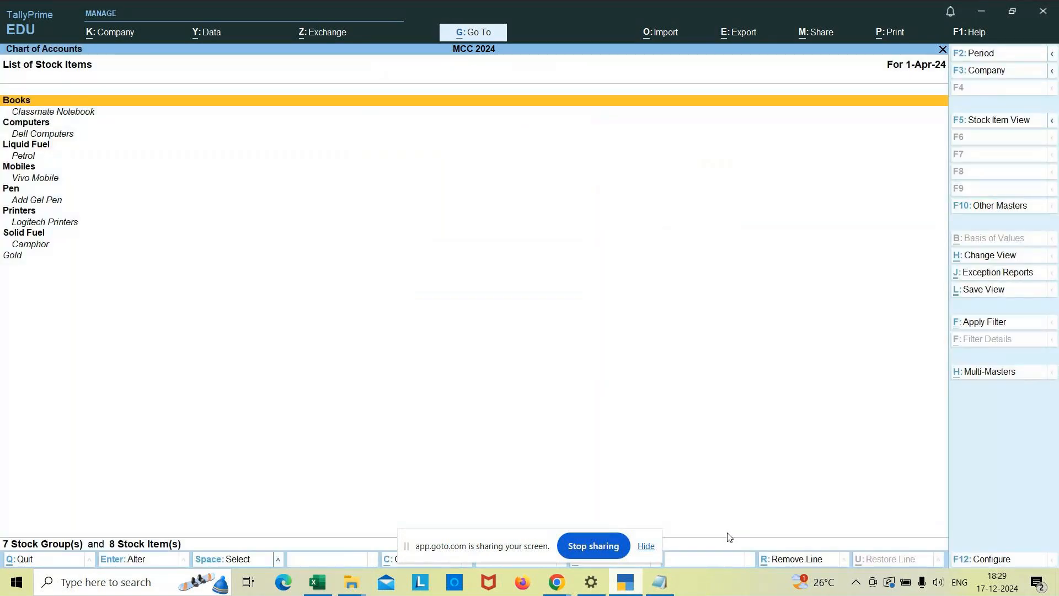
click(986, 123)
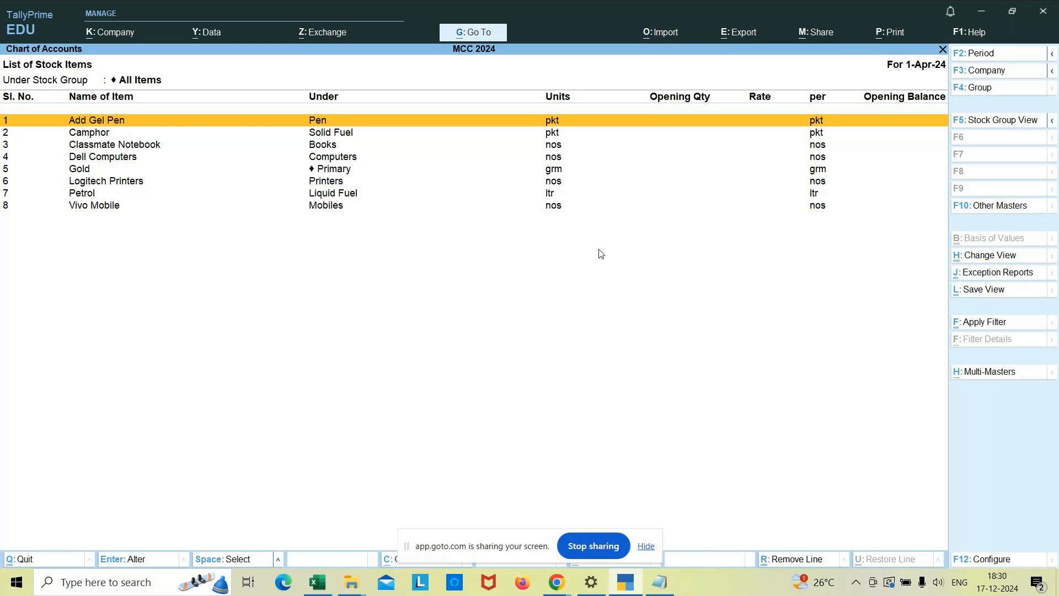
key(Escape)
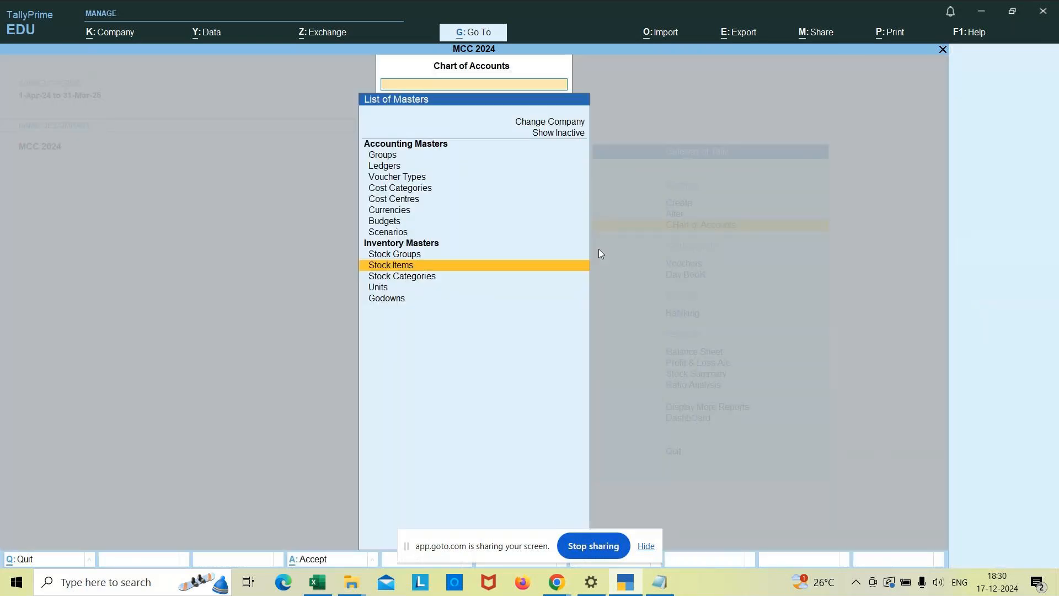
key(Escape)
key(Up)
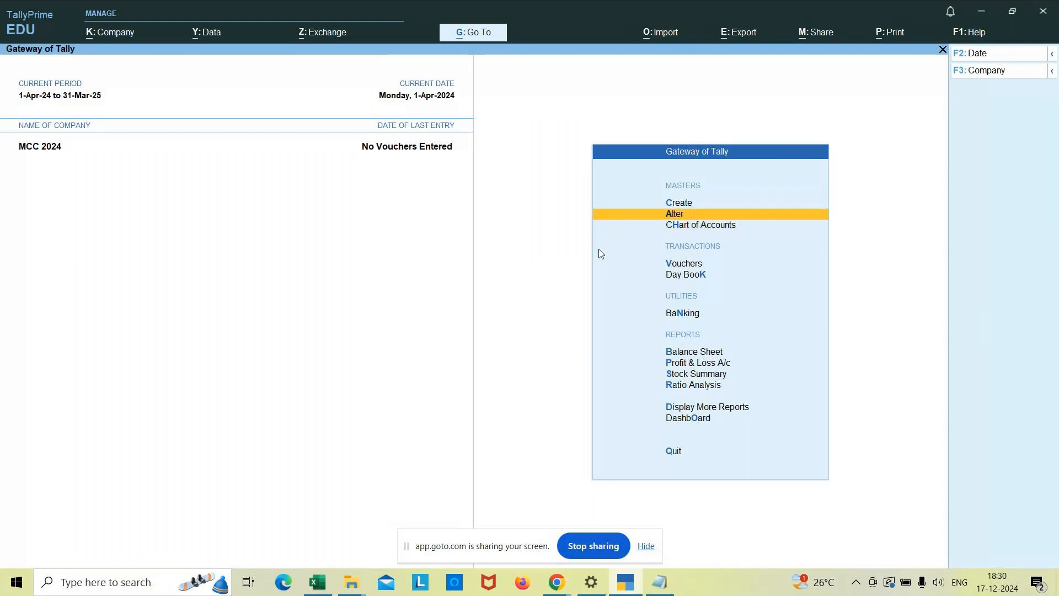
key(Return)
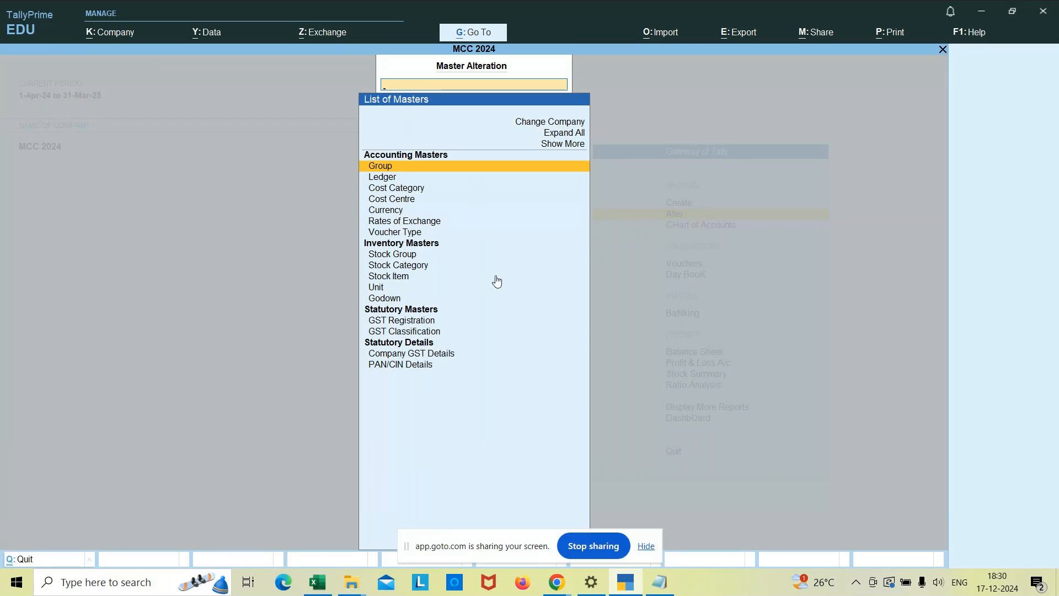
key(Escape)
key(Escape)
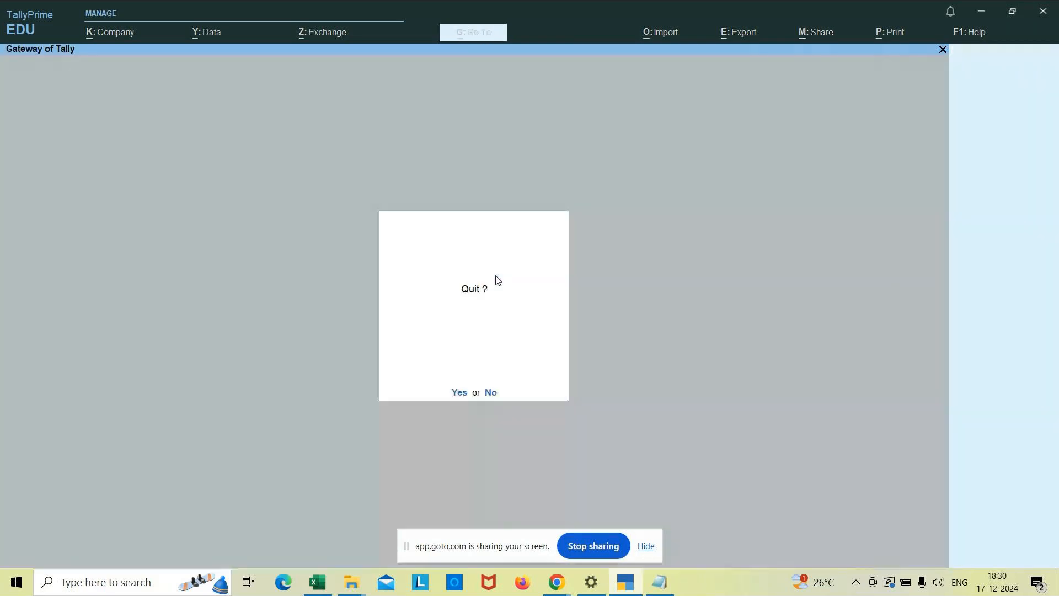
key(Escape)
Move the Gateway of Tally selection to Vouchers.
key(Down)
key(Down)
key(Down)
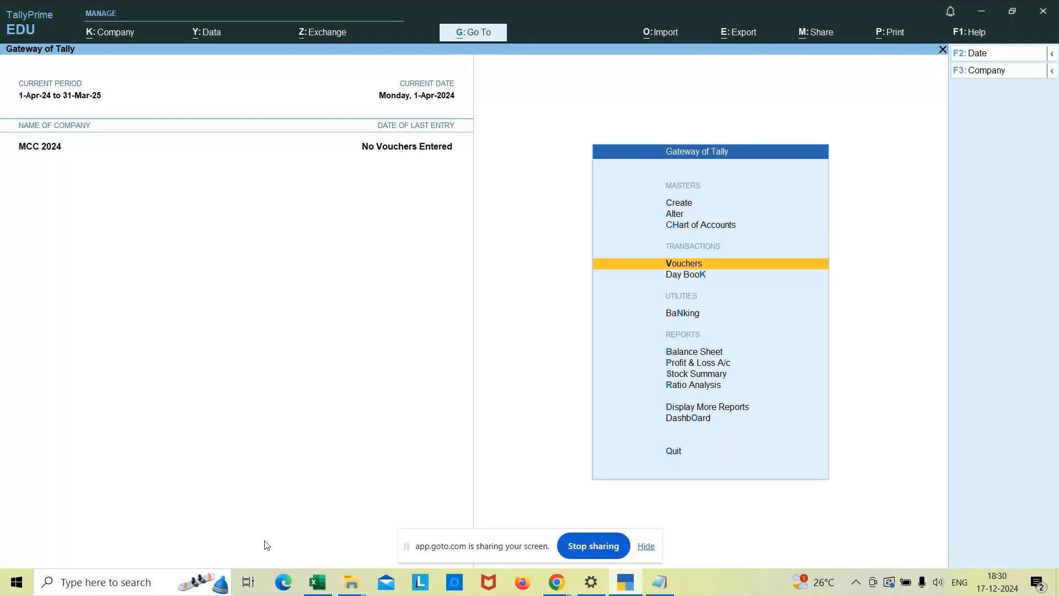
Switch to the untitled Notepad note, maximise it and delete all of its HSN and SAC text.
mouse_move(557, 582)
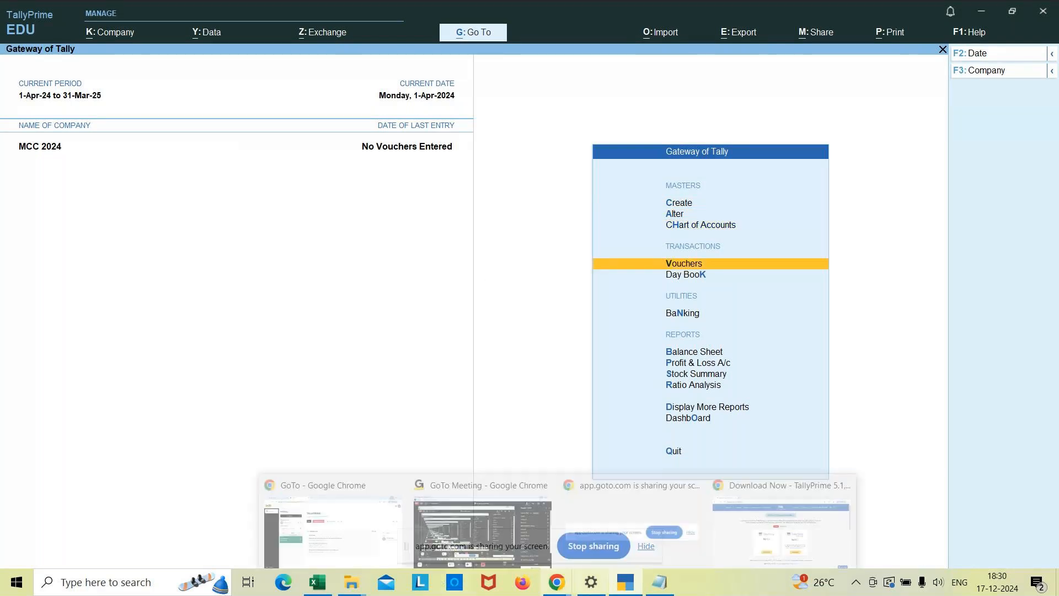
click(660, 582)
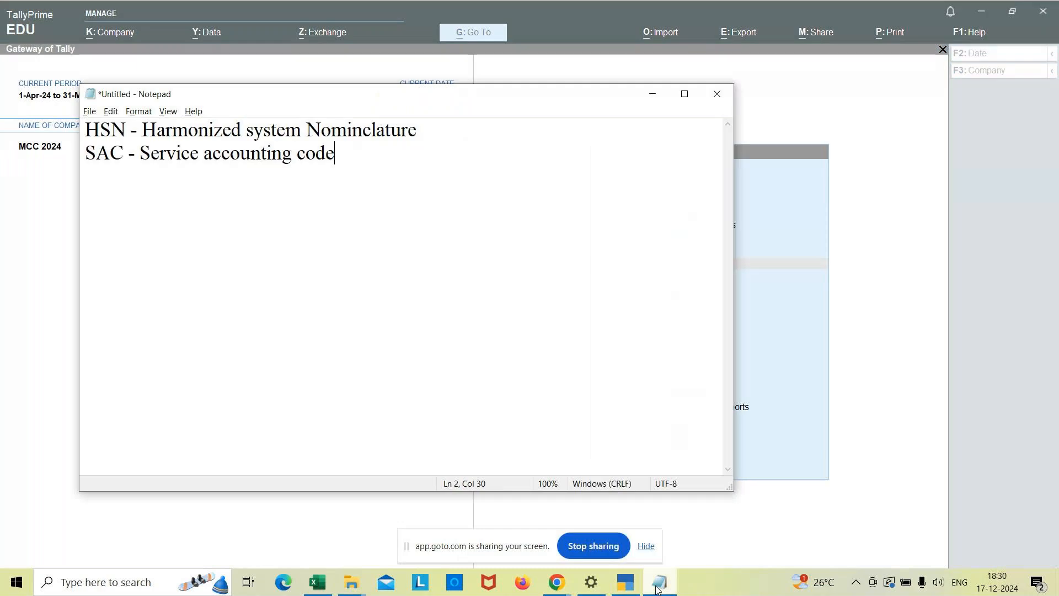
click(685, 94)
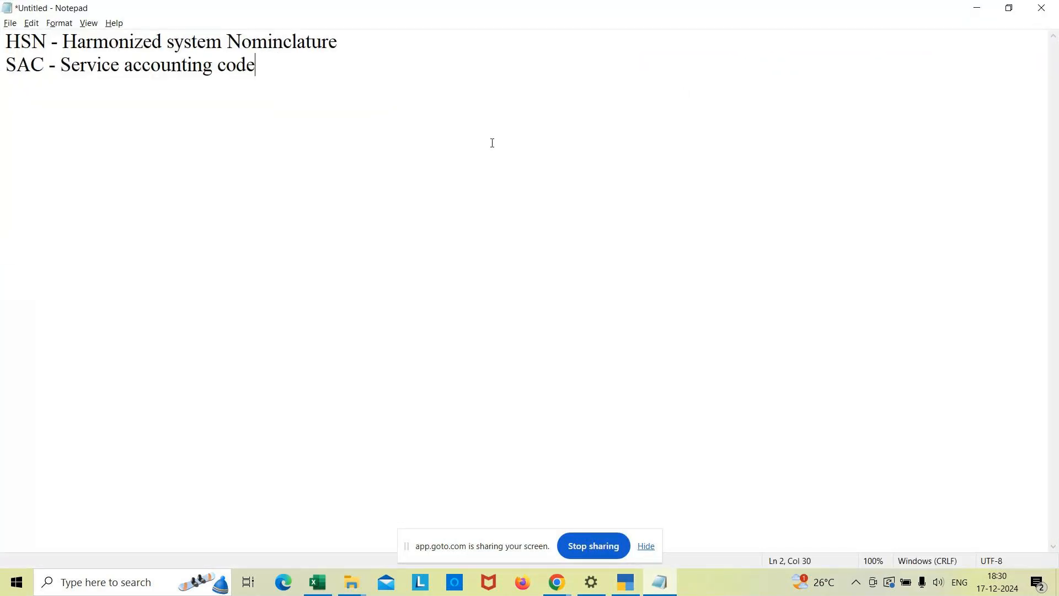
key(ctrl+a)
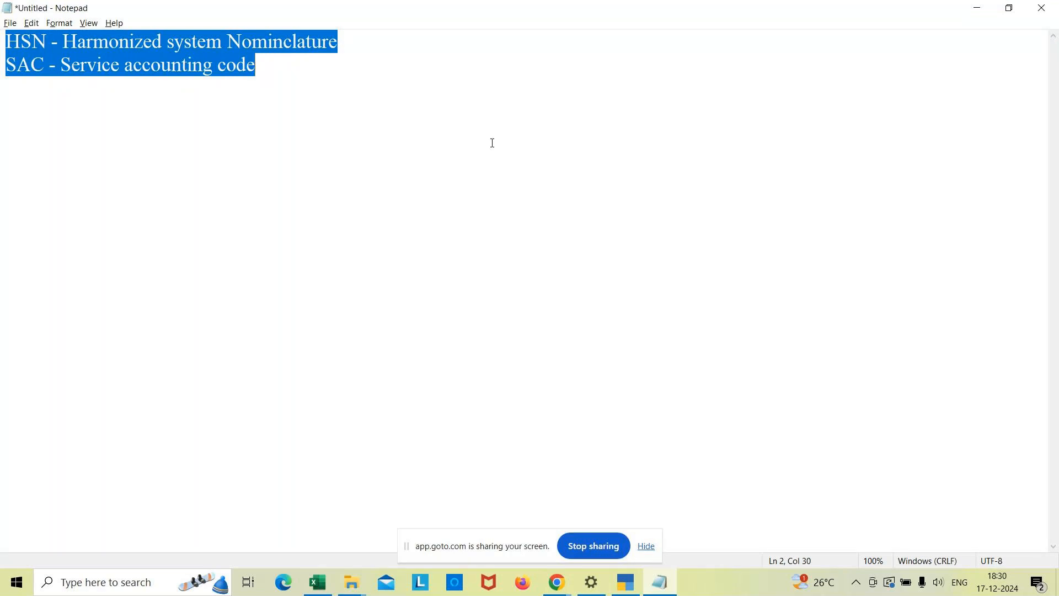
key(Delete)
Enter the heading "Inventory vouchers" on the first line of the note.
text(vent)
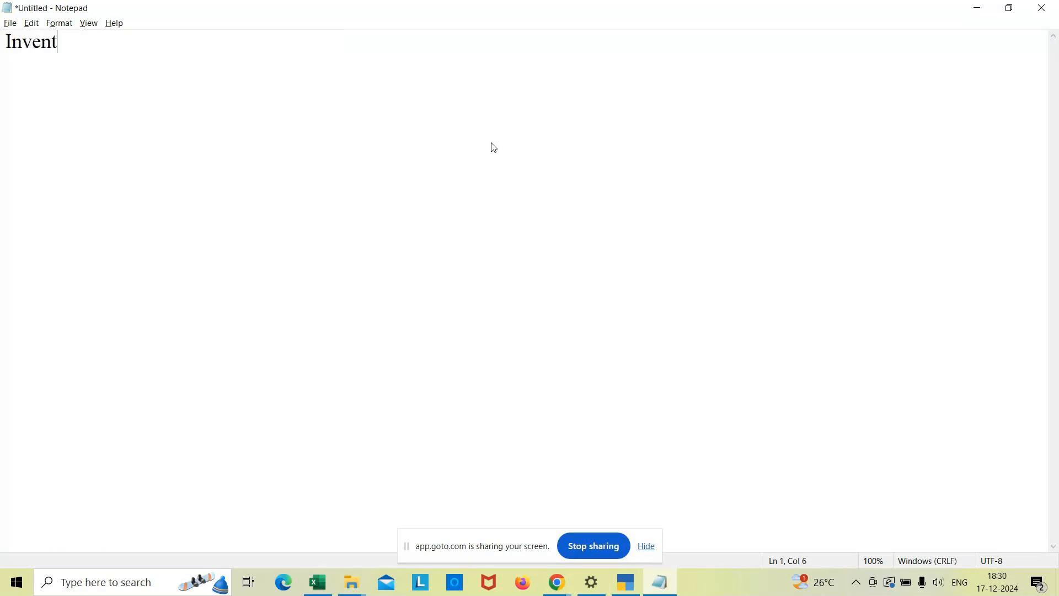
text(ory vouchers)
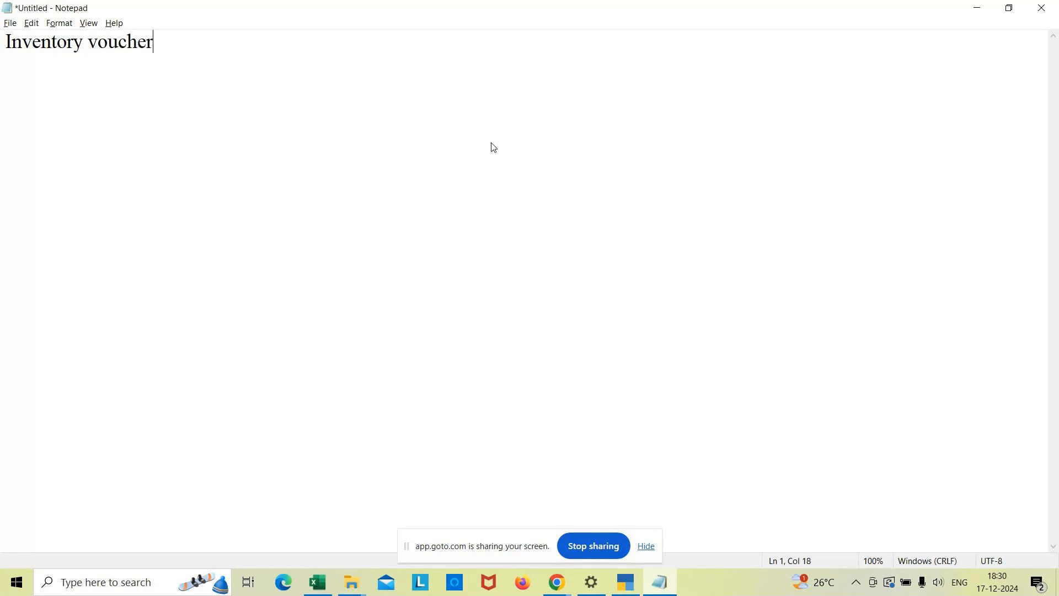
Leave a blank line below the heading and add the list entry "1. Purchase voucher(F9)".
key(Return)
key(Return)
text(1. Purch)
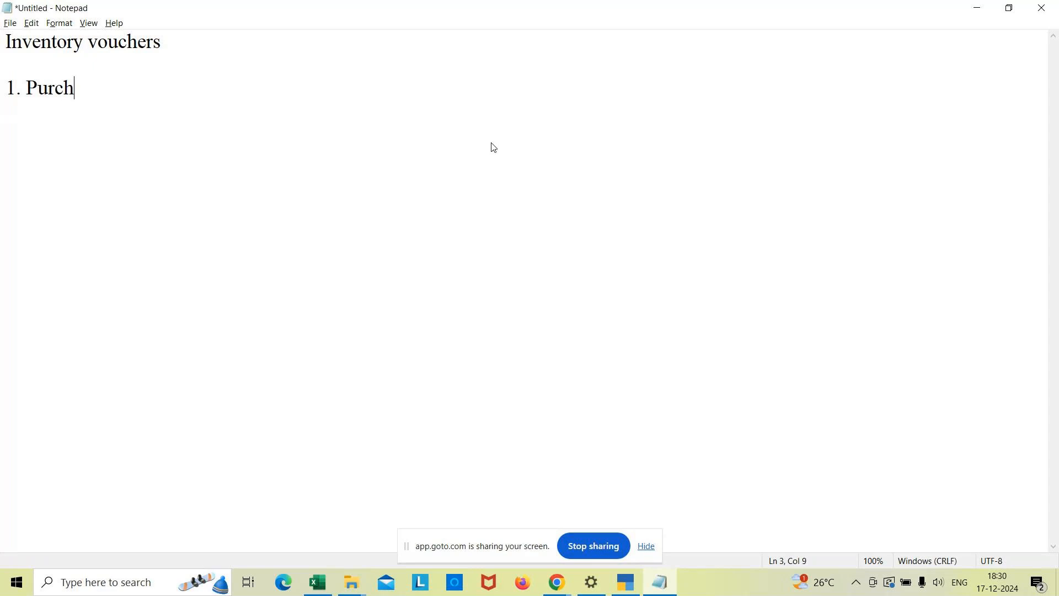
text(ase vouch)
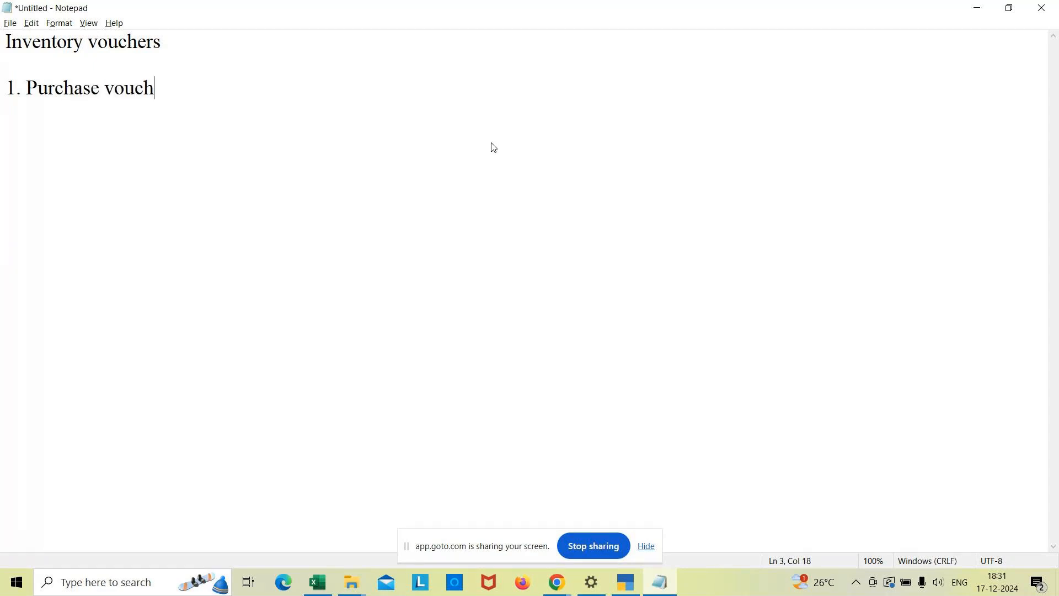
text(er(F8)
key(BackSpace)
text(9))
Add the second list entry "2. Purchase returns or Debit note(Alt+F5)" on a new line.
key(Return)
text(2)
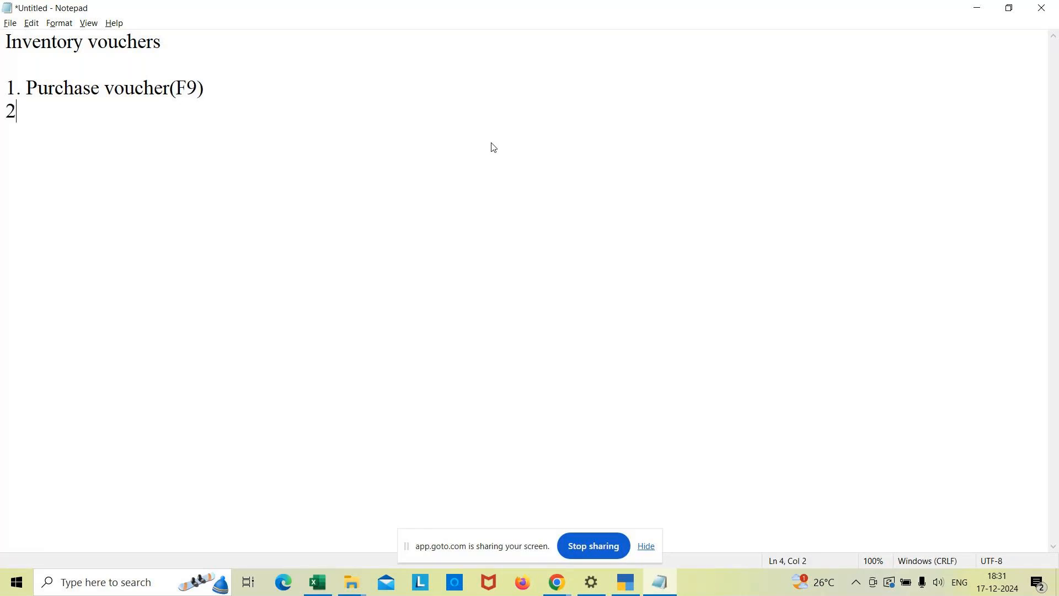
text(. Purchase r)
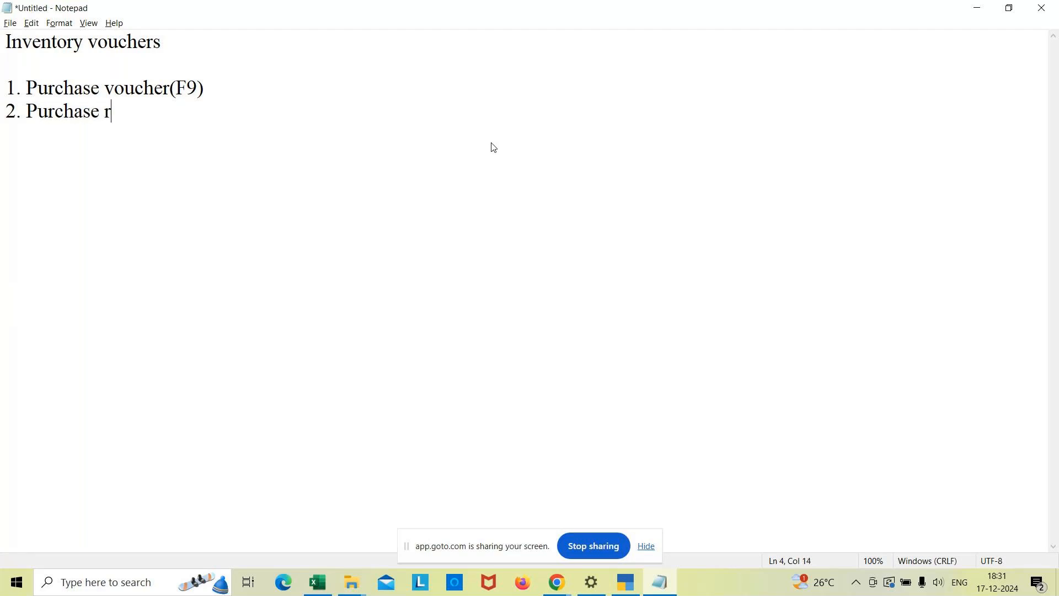
text(eturns or Debit )
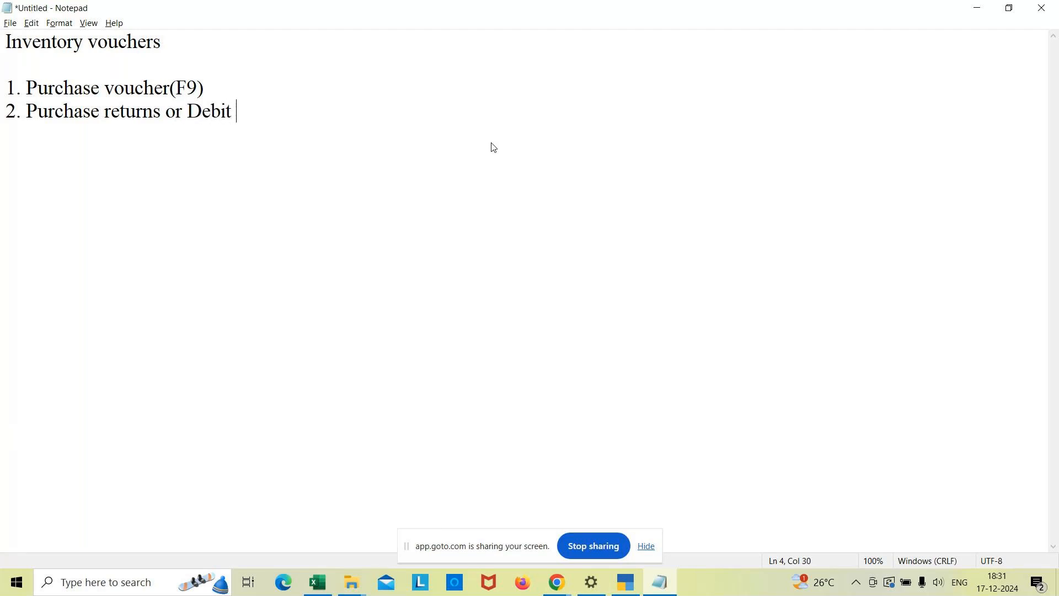
text(note(Alt+F5))
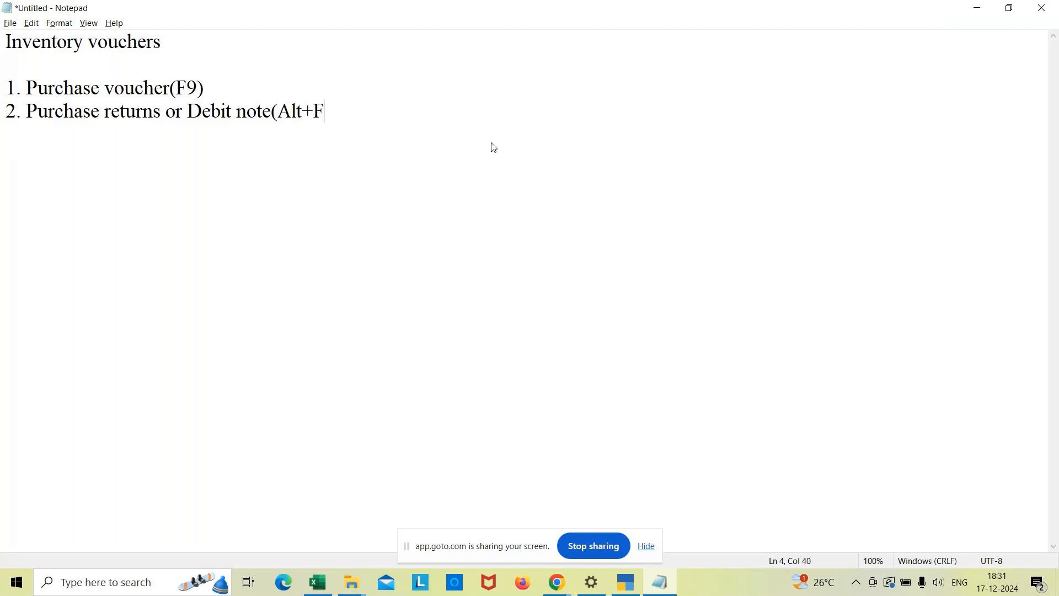
Add the third list entry "3. Sales voucher(F8)" on a new line.
key(Return)
text(3. Sales vou)
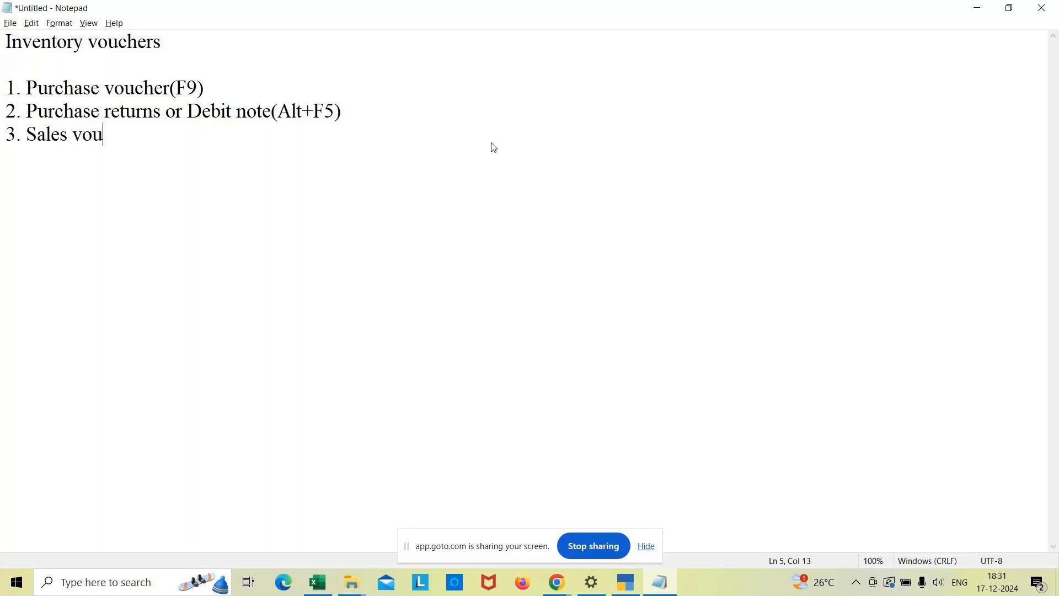
text(cher(F8))
Add the fourth list entry "4. Sales returns or Credit note(Alt+F6)" on a new line.
key(Return)
text(4. Sa)
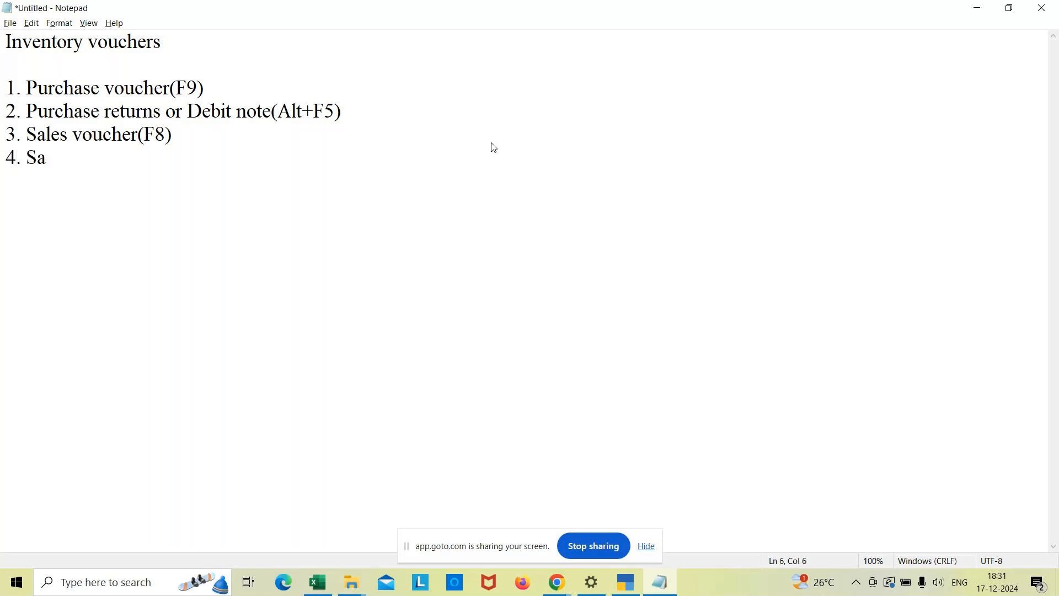
text(les returns )
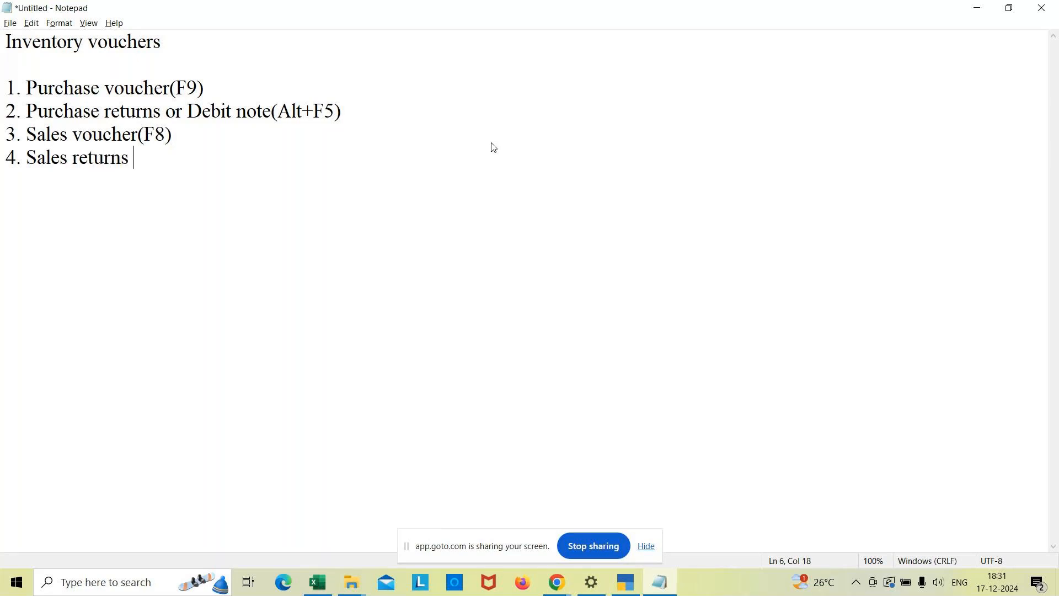
text(or Credit no)
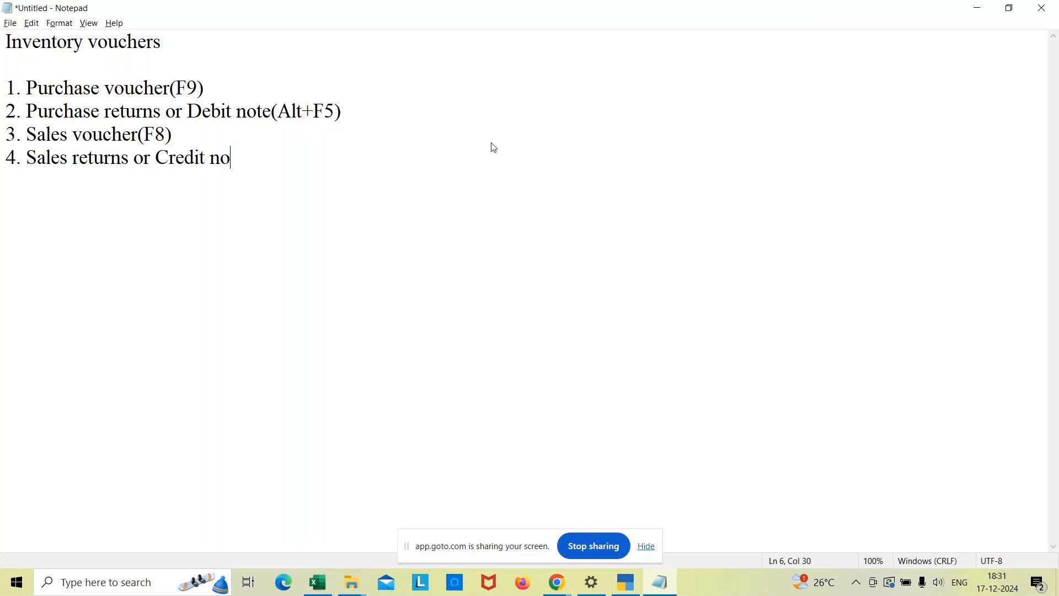
text(te(Alt+F6))
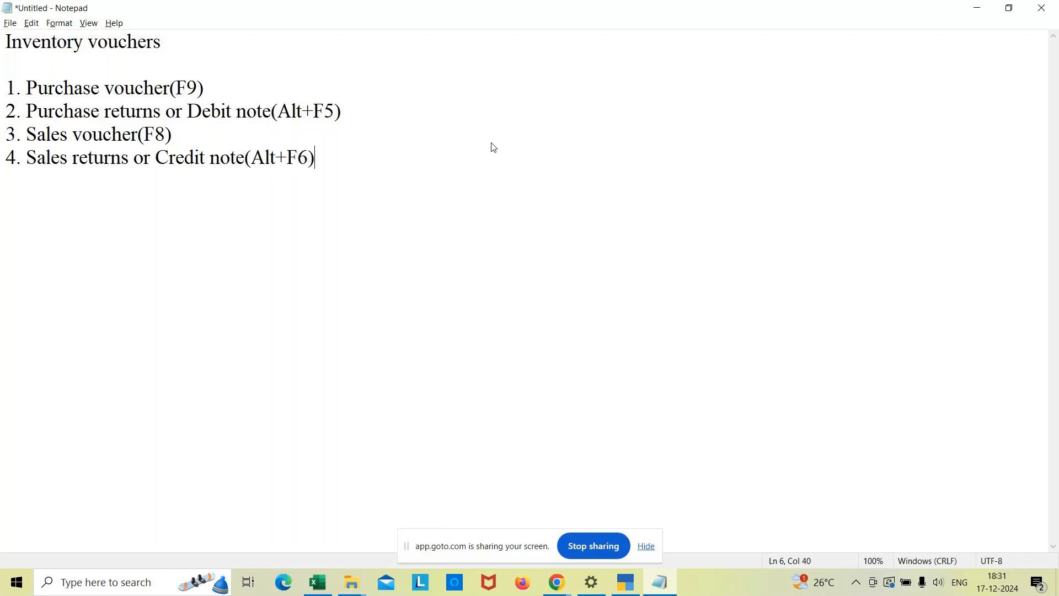
Add the fifth list entry "5. Stock journal voucher(Ctrl+F7)" on a new line.
key(Return)
text(5. Stock journ)
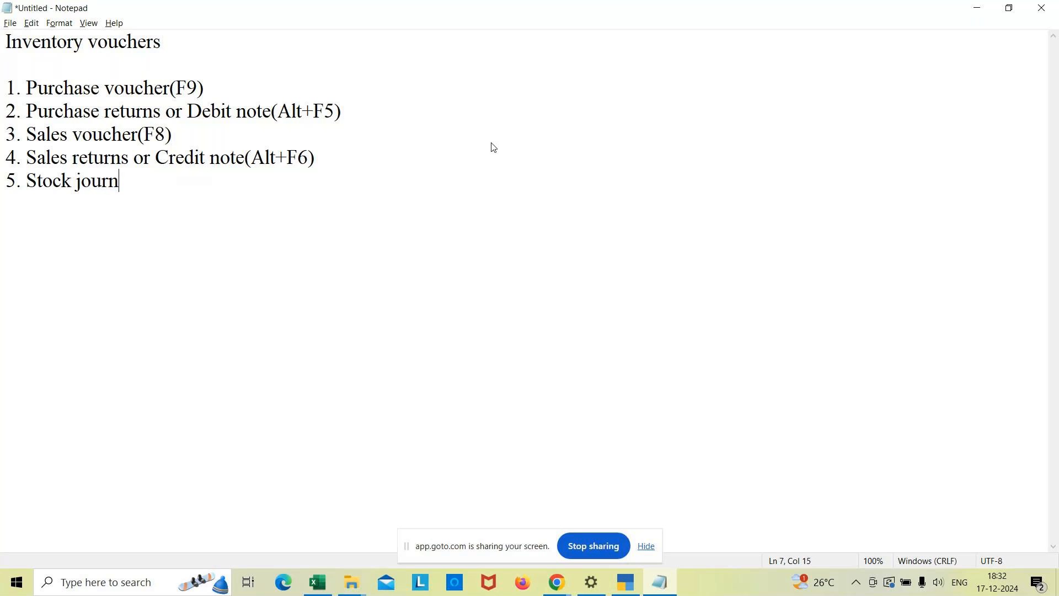
text(al voucher(Ctrl+)
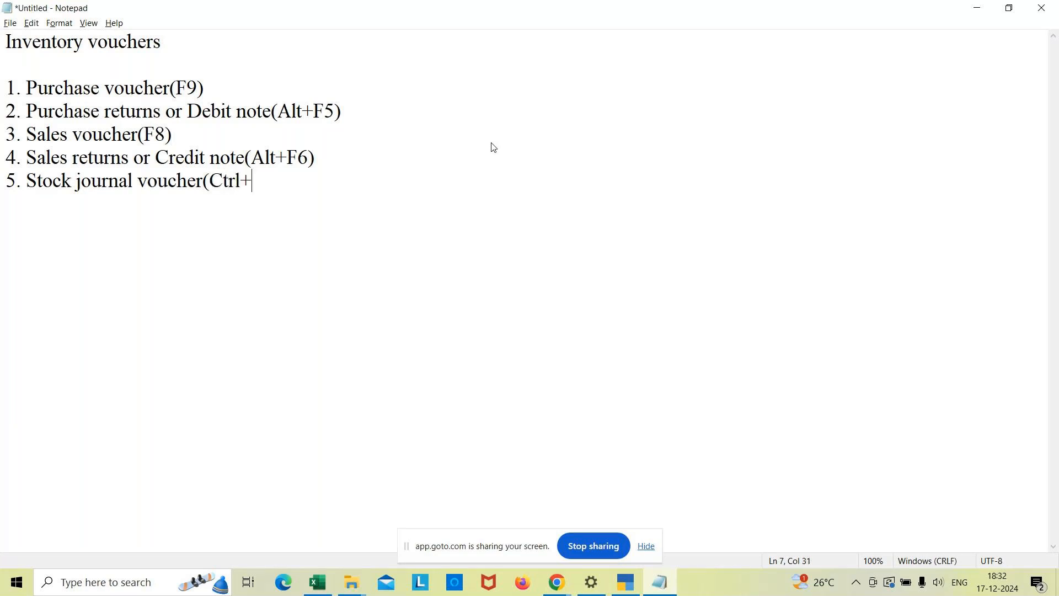
text(F7))
Add the sixth list entry "6. Physical stock voucher(Alt+F7)" on a new line.
key(Return)
text(6. Physo)
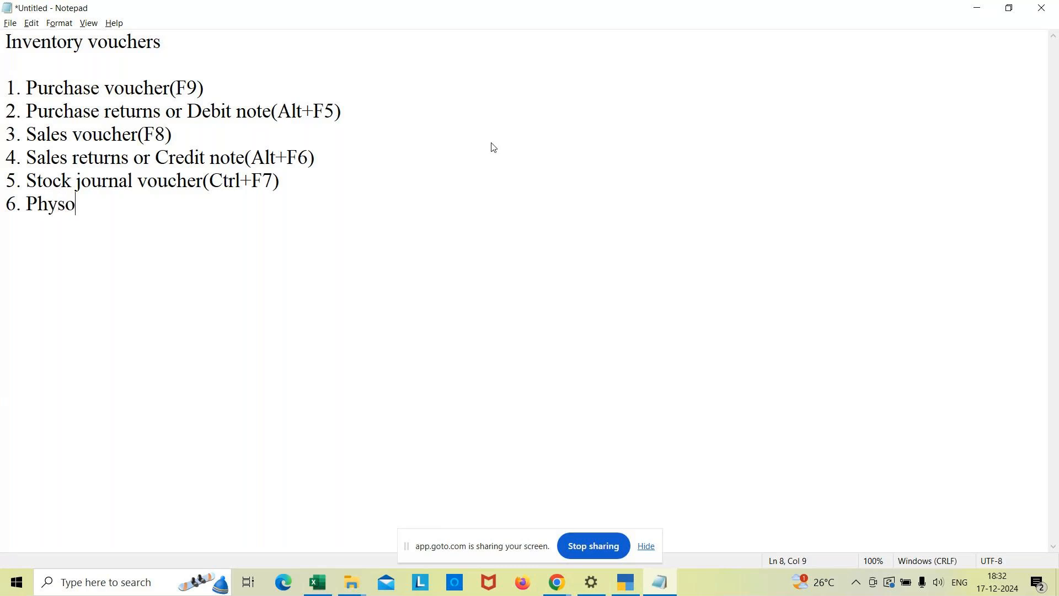
key(BackSpace)
text(ical stock )
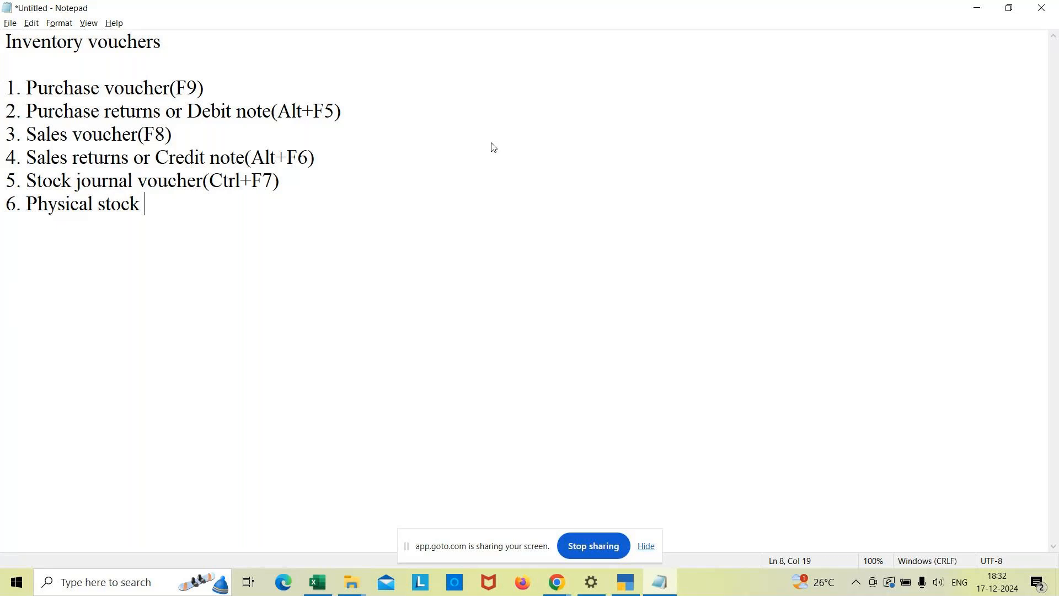
text(voucher(Alt+F)
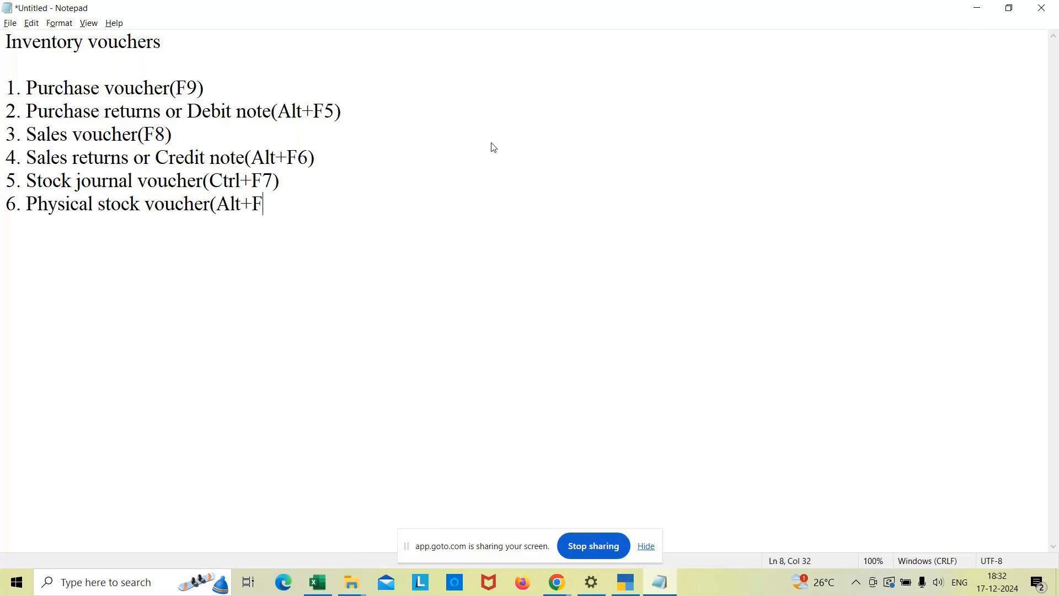
text(7))
Add the seventh list entry "7. POS (Point of sale)" on a new line.
key(Return)
text(7. POS (Poin)
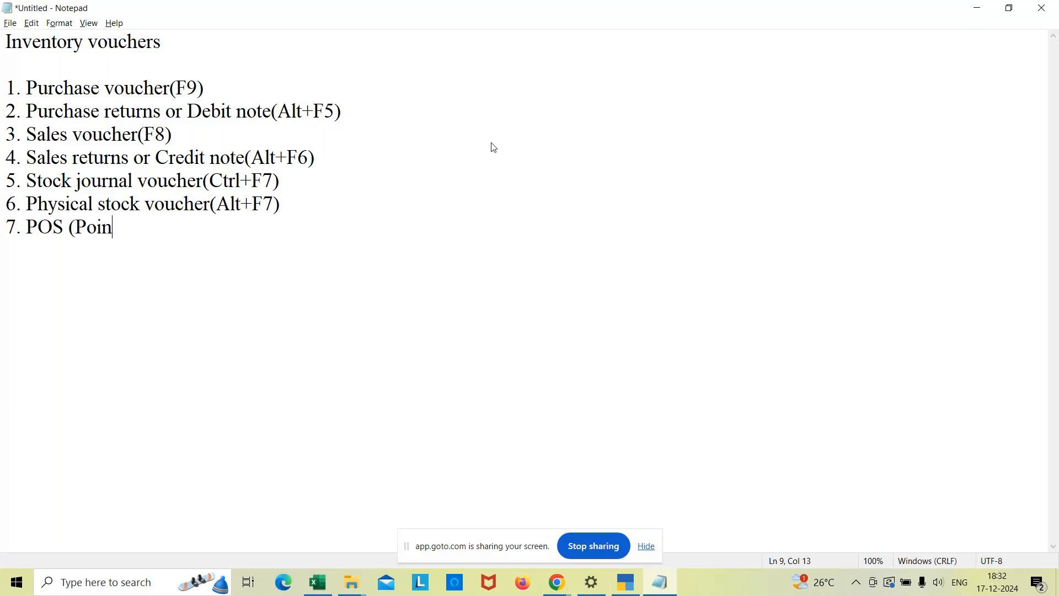
text(t of sale))
Switch back to TallyPrime and open voucher creation for company MCC 2024.
key(alt+Tab)
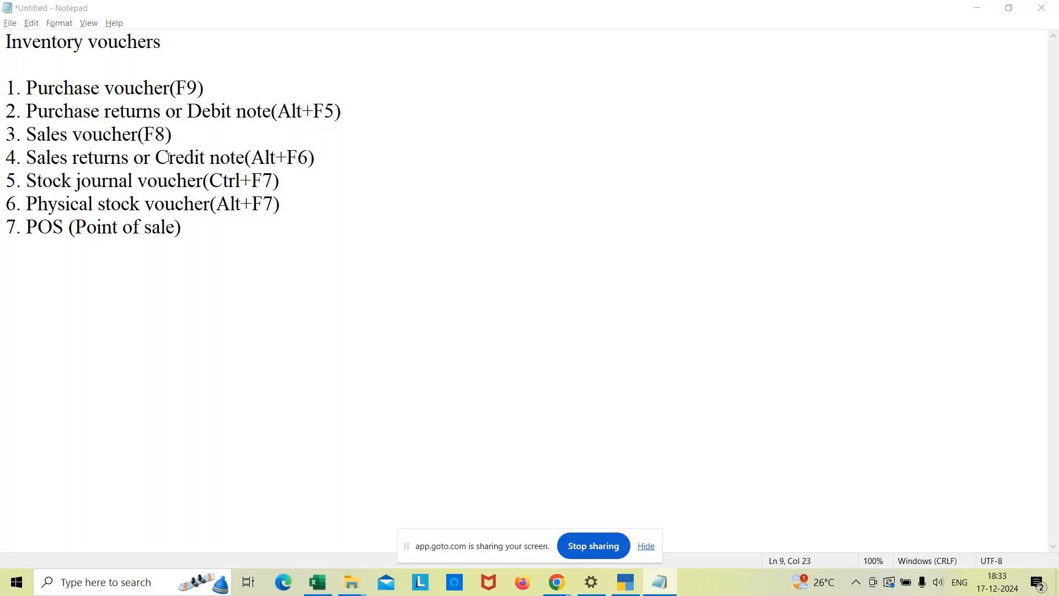
key(alt+Tab)
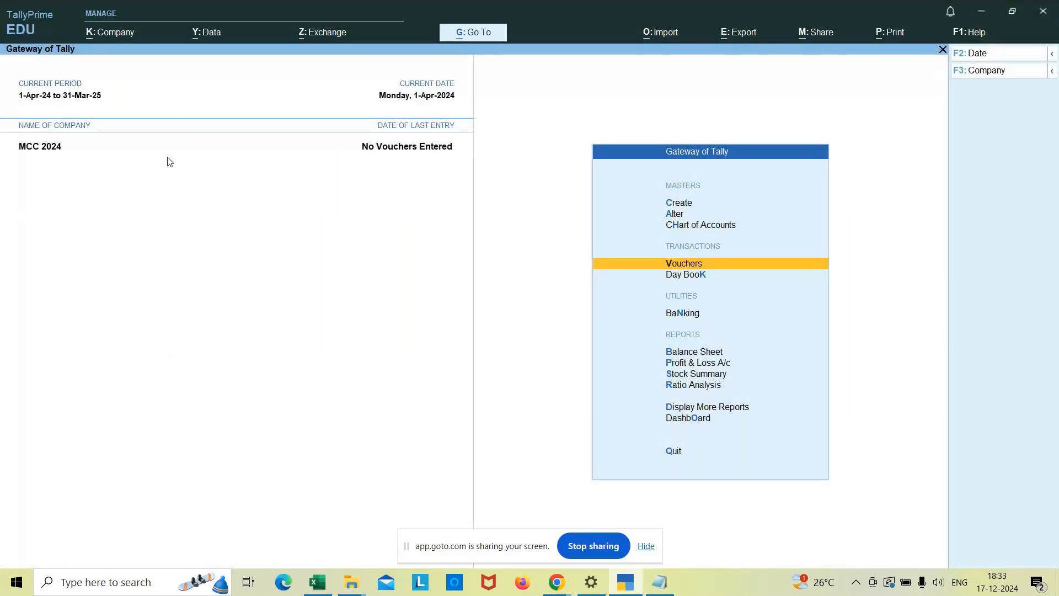
key(Return)
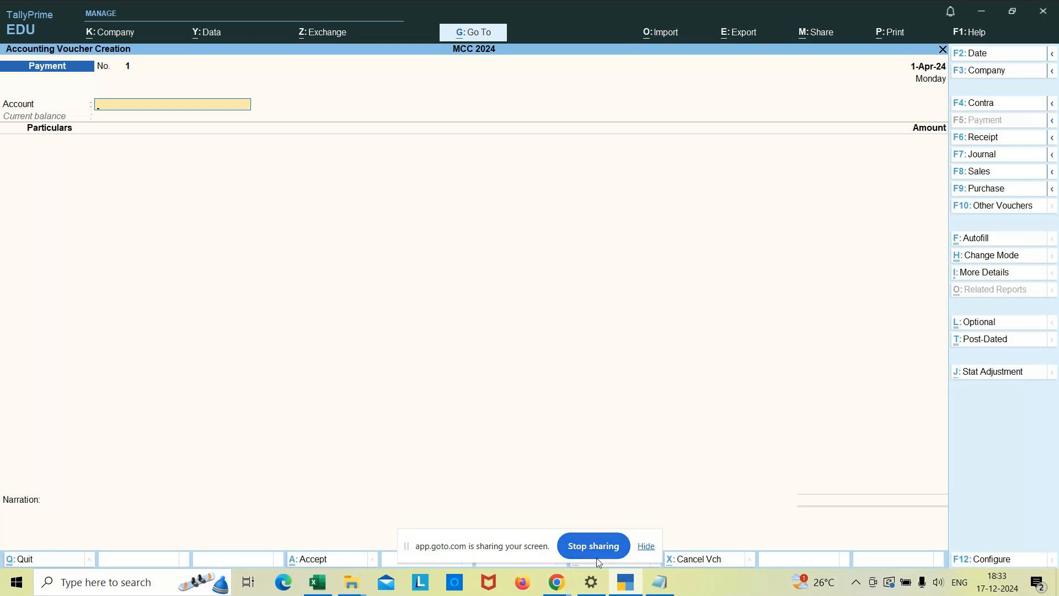
Switch to Notepad and delete list entries 2 to 7, from Purchase returns through POS.
click(665, 591)
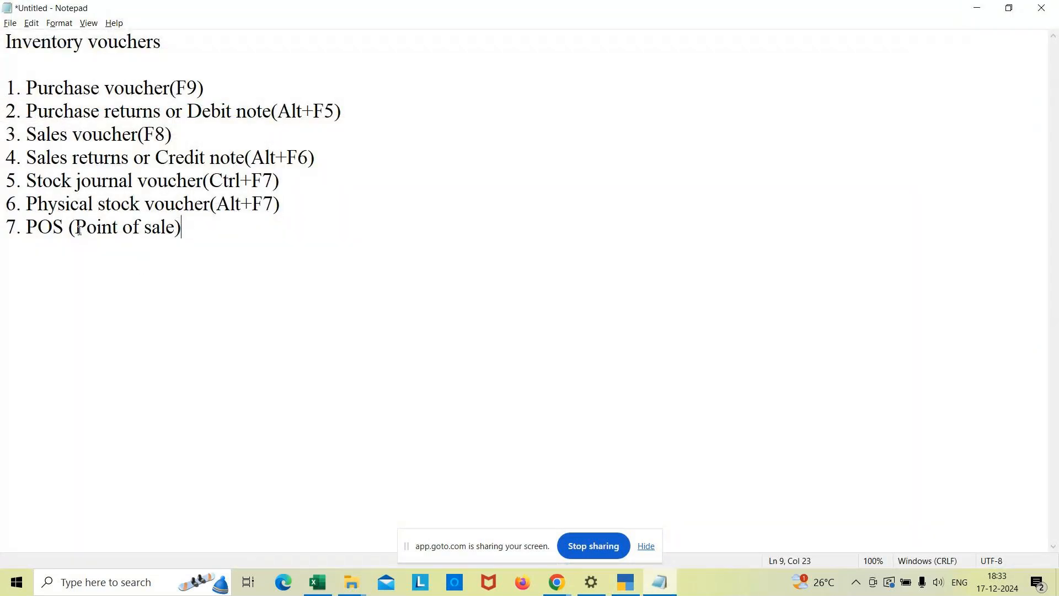
drag(178, 229, 12, 116)
key(Delete)
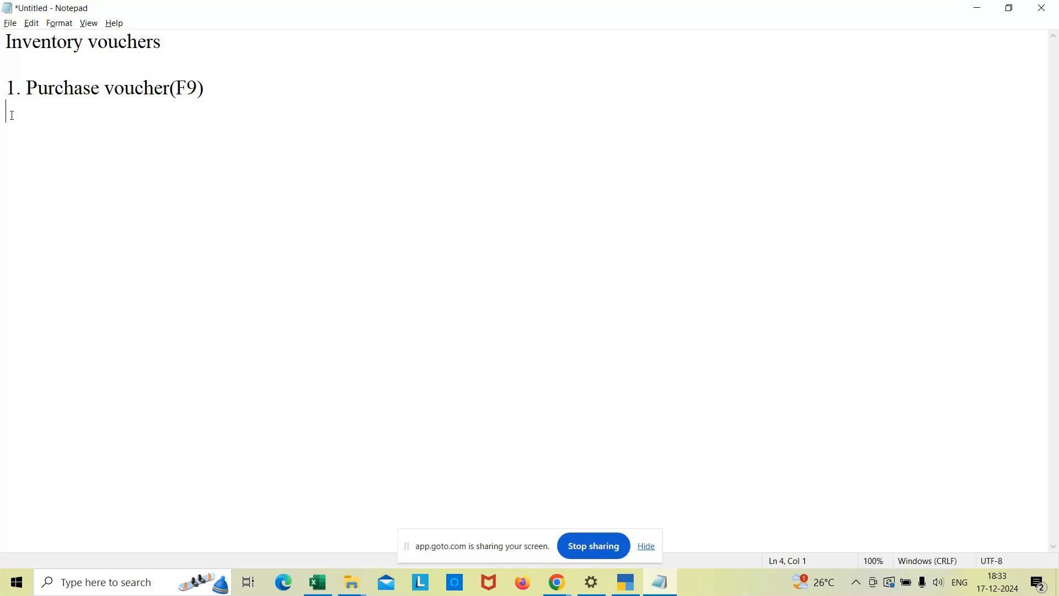
Add the line "Purchase of stock item along with GST." under the Purchase voucher(F9) entry.
text(Purcha)
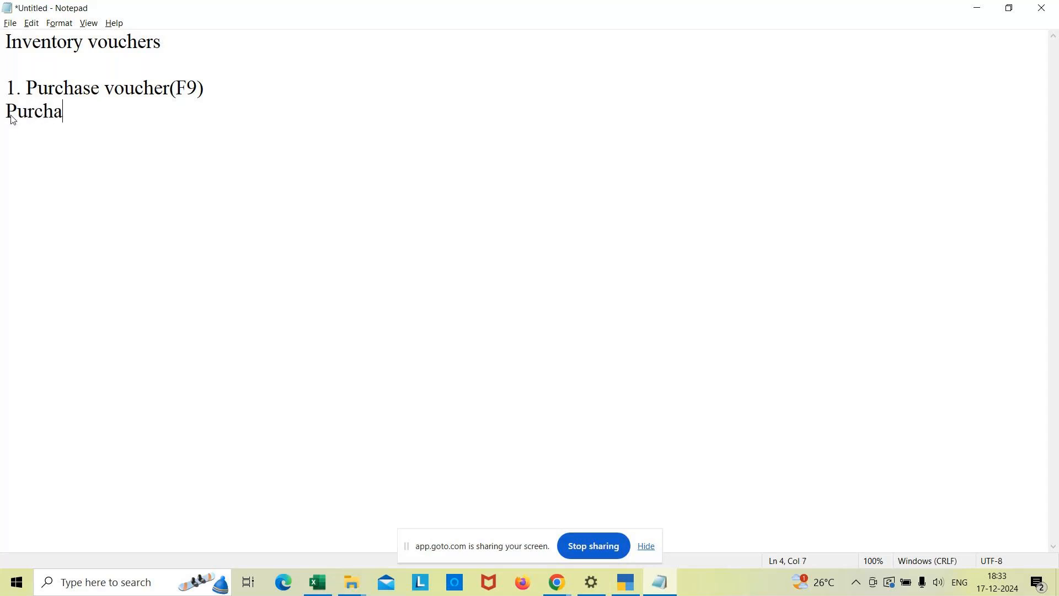
text(se of srt)
key(BackSpace)
key(BackSpace)
text(tock )
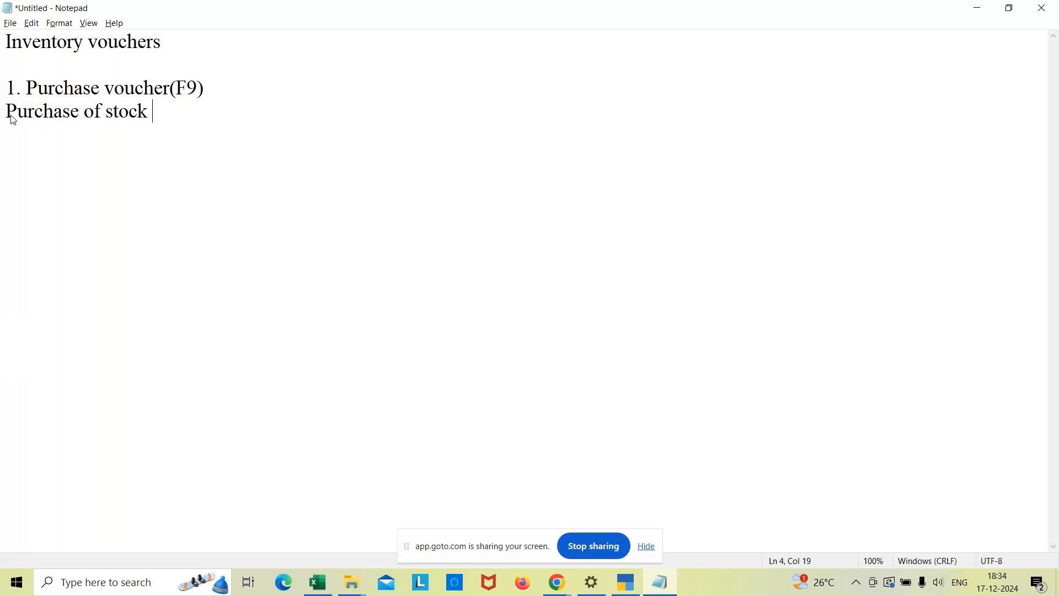
text(item along wit)
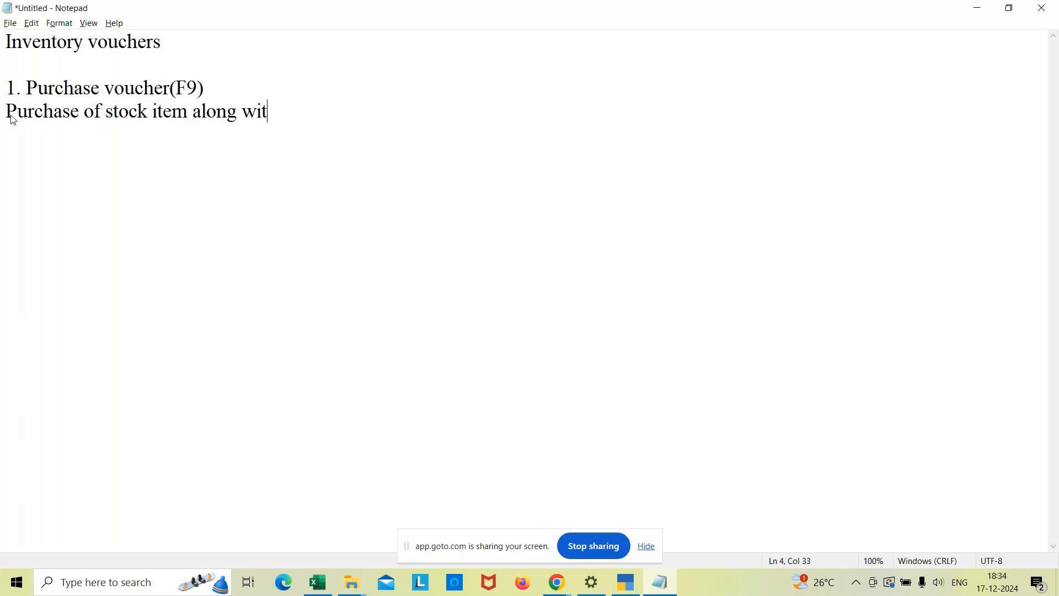
text(h GS)
text(T)
Add the heading "Types of purchase" below the description, followed by a blank line.
text(Types o)
text(f pur)
text(chase)
key(Return)
key(Return)
List the purchase types on separate lines as "1. Cash", "2. Bank" and "3. Credit", and add an empty line after them.
text(1)
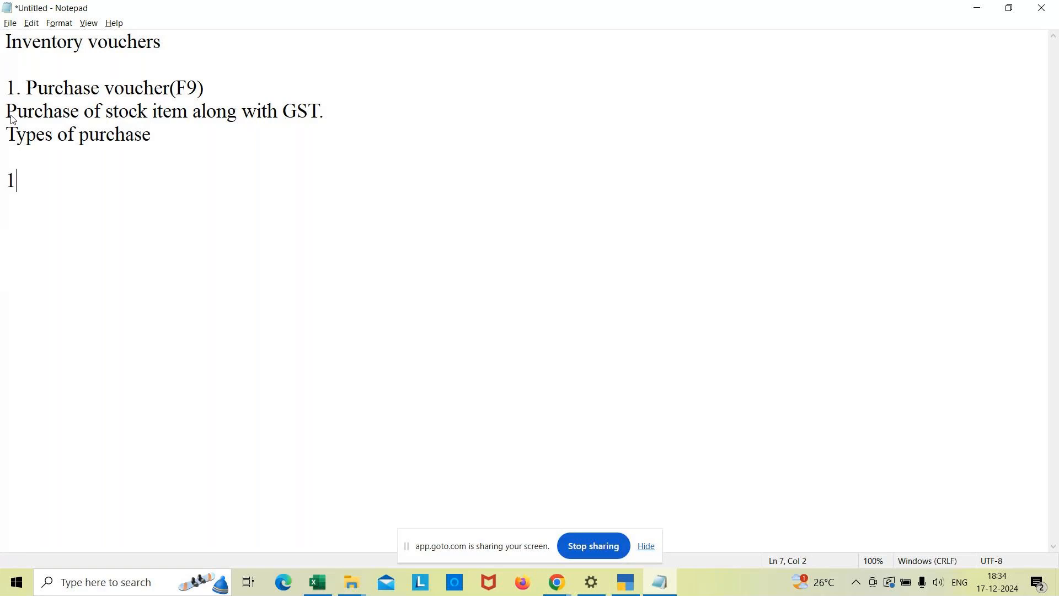
text(. Cash)
key(Return)
text(2. Bank)
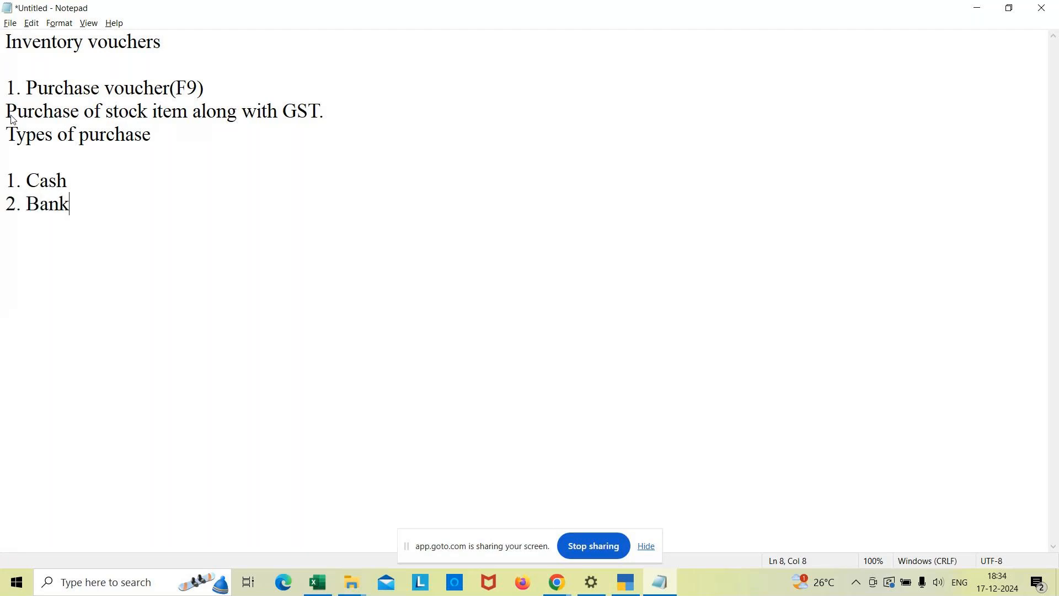
key(Return)
text(3. Credit)
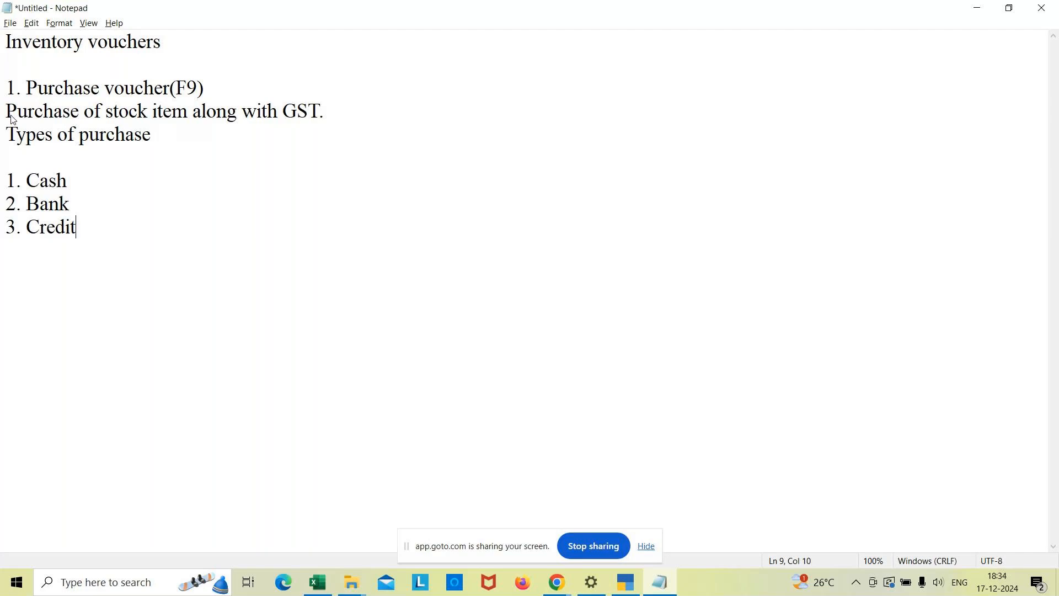
click(92, 169)
click(89, 206)
click(85, 228)
key(Return)
Insert "calculations" after GST so the description ends with "GST calculations.".
click(321, 112)
text(cal.)
text(culations)
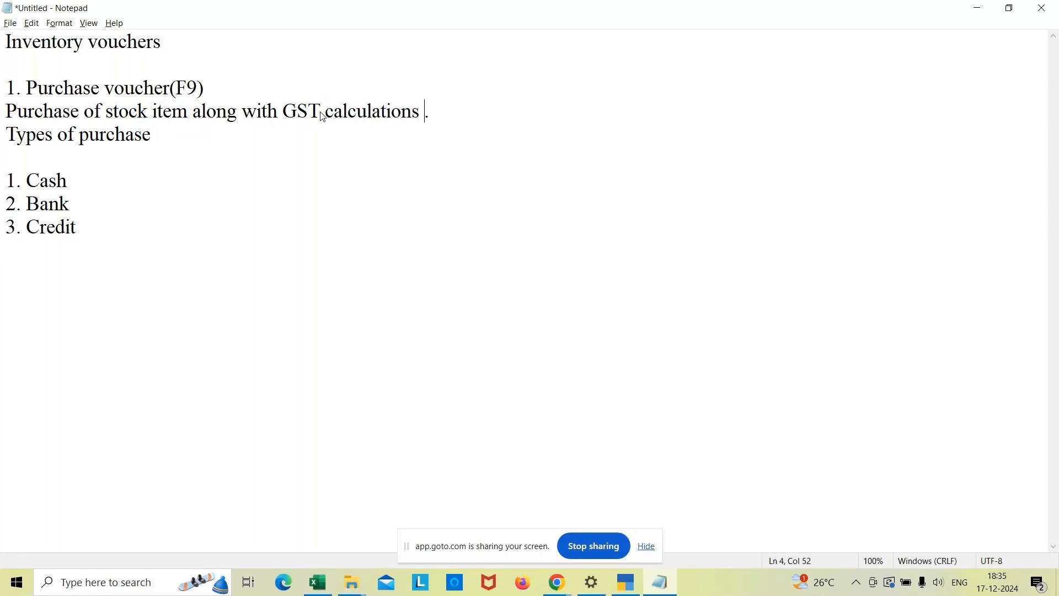
key(BackSpace)
Switch to TallyPrime, reopen voucher creation as a Purchase voucher and open its voucher mode choices.
click(625, 584)
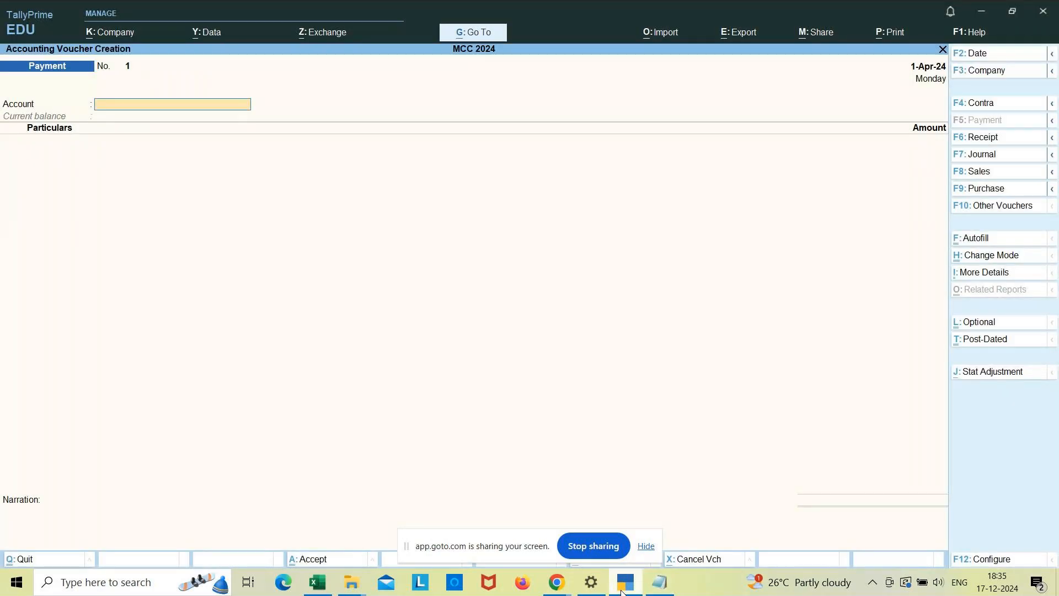
key(Escape)
key(y)
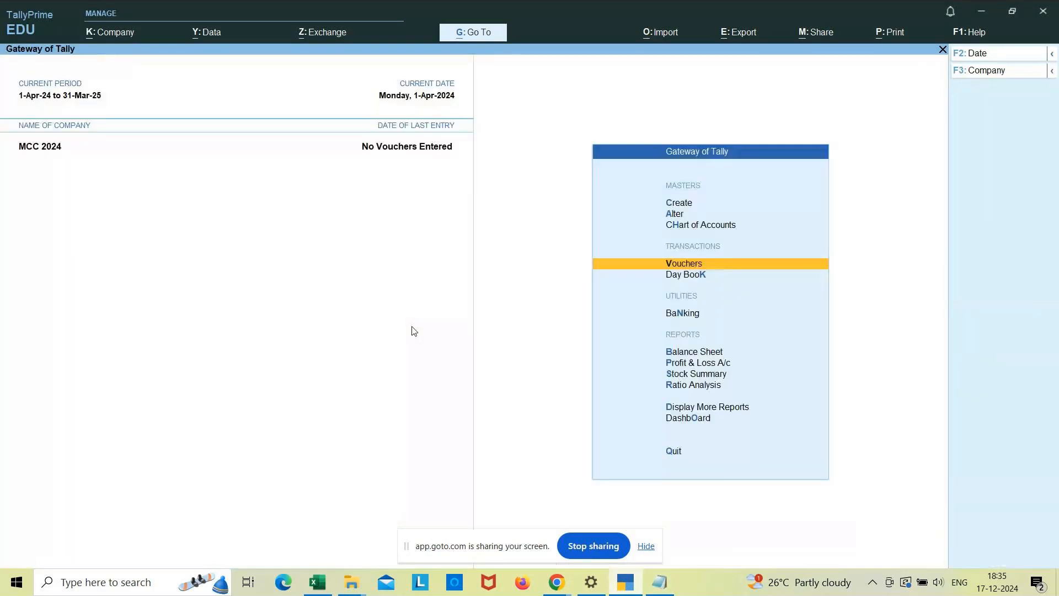
key(Return)
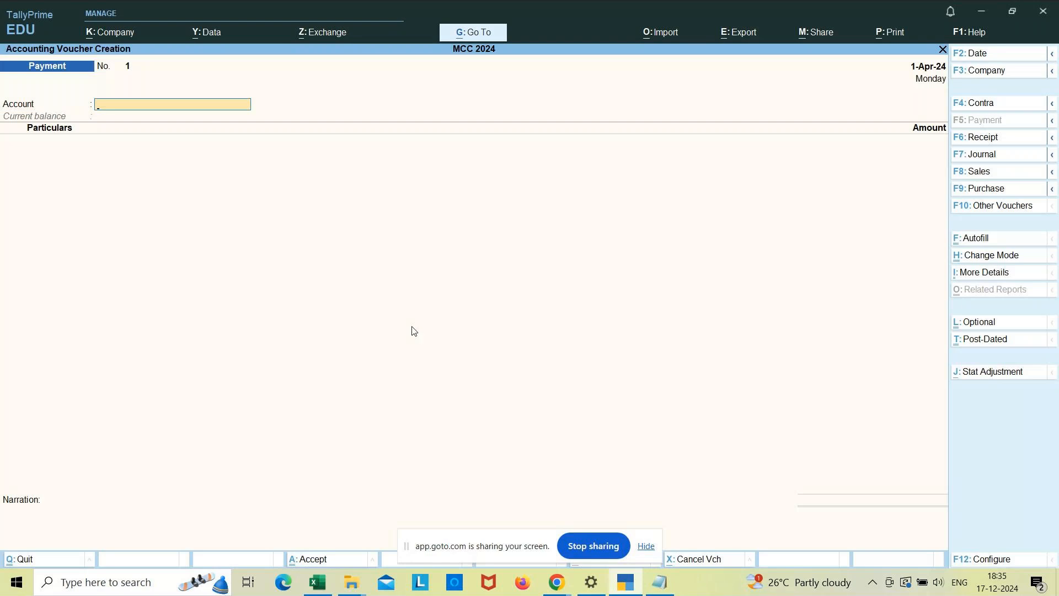
click(987, 190)
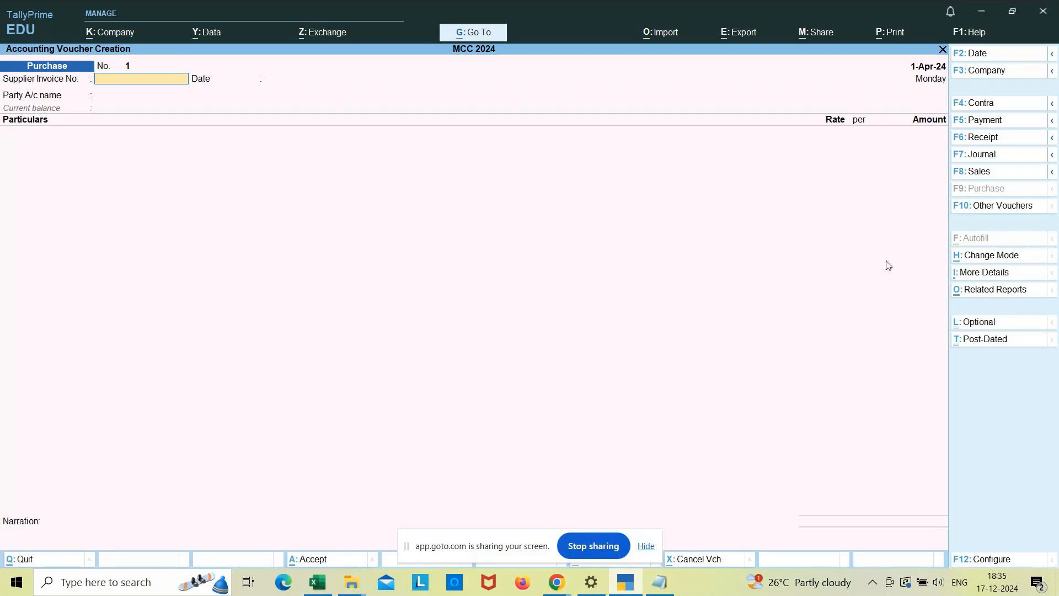
click(993, 260)
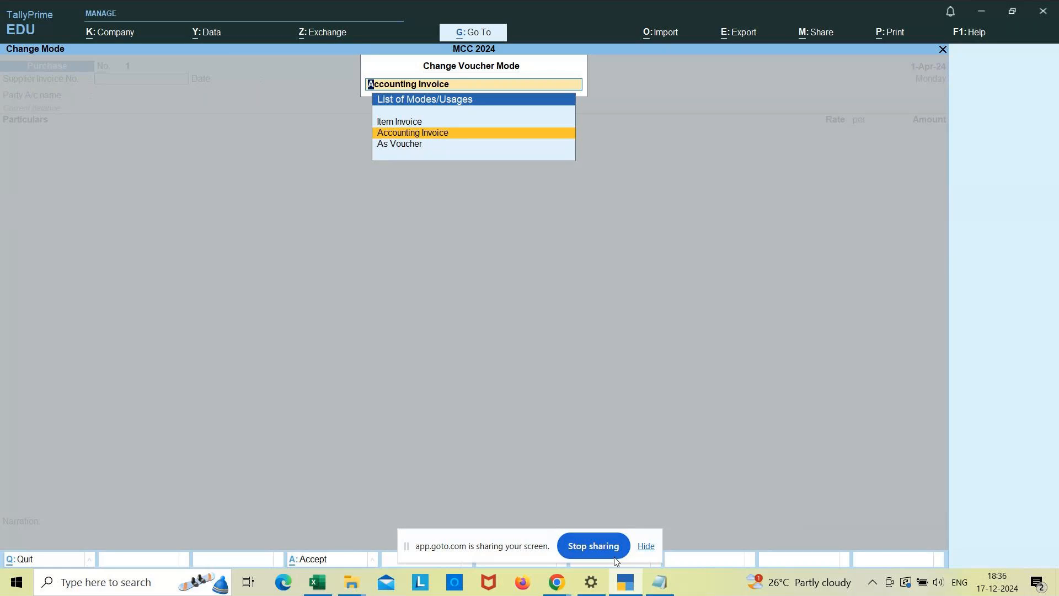
Switch to Notepad and add the heading "Types of mode" below the purchase types.
click(662, 584)
click(157, 248)
key(Return)
key(Return)
text(Types o)
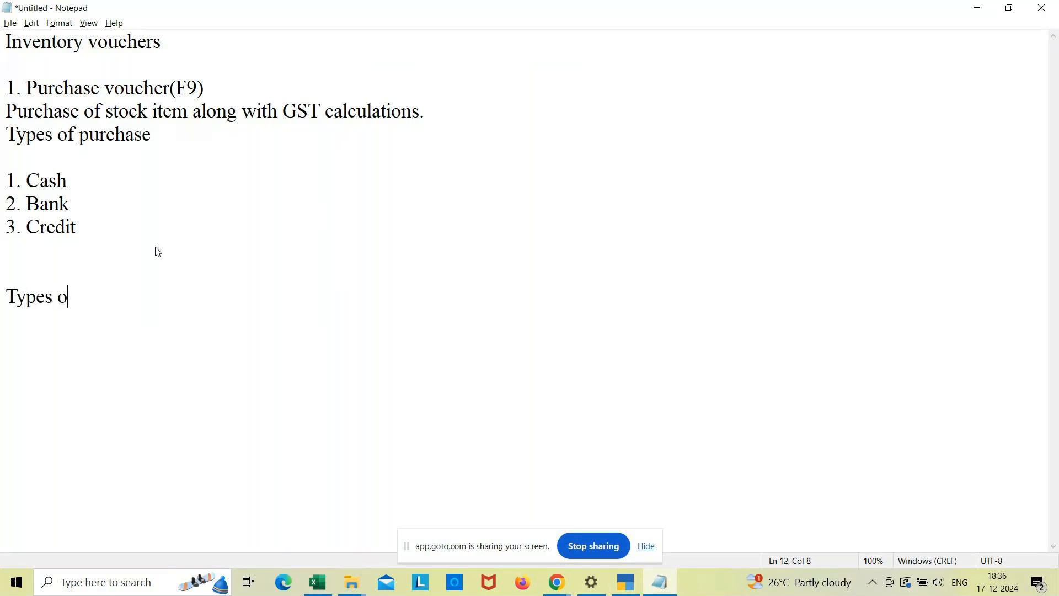
text(f mode)
key(Return)
key(Return)
List the modes under the heading as "1. As voucher", "2. Accounting invoice" and "3. Item Invoice".
text(1. A)
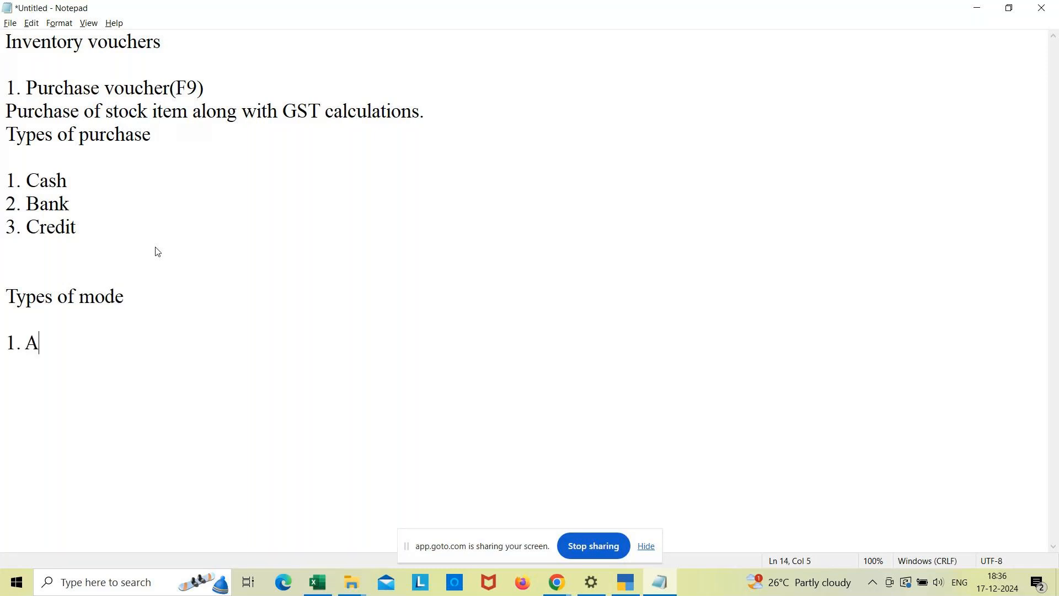
text(s voucher)
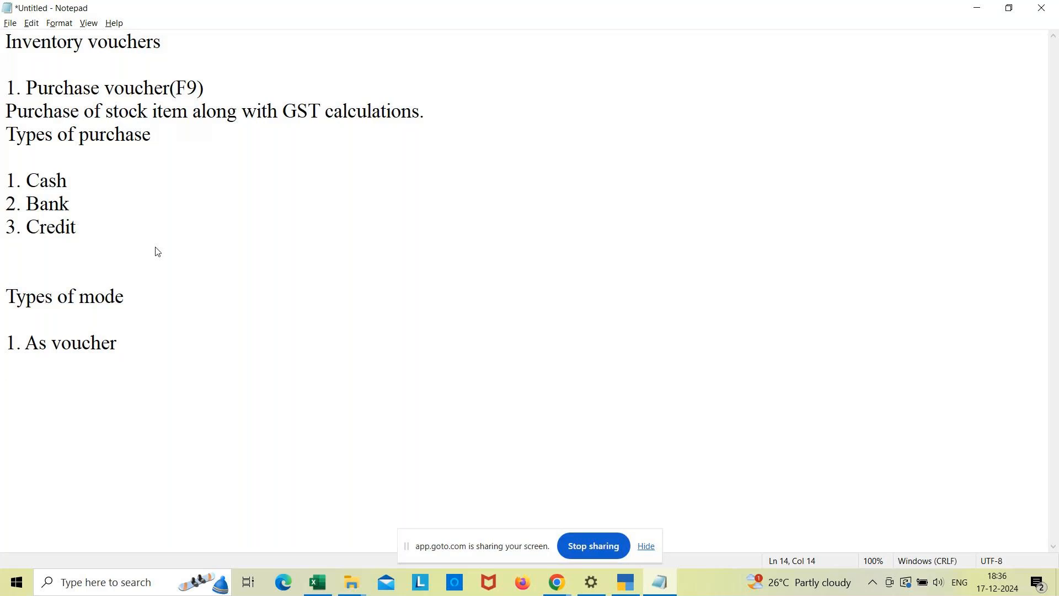
key(Return)
text(2. Accounting invoice)
key(Return)
text(3)
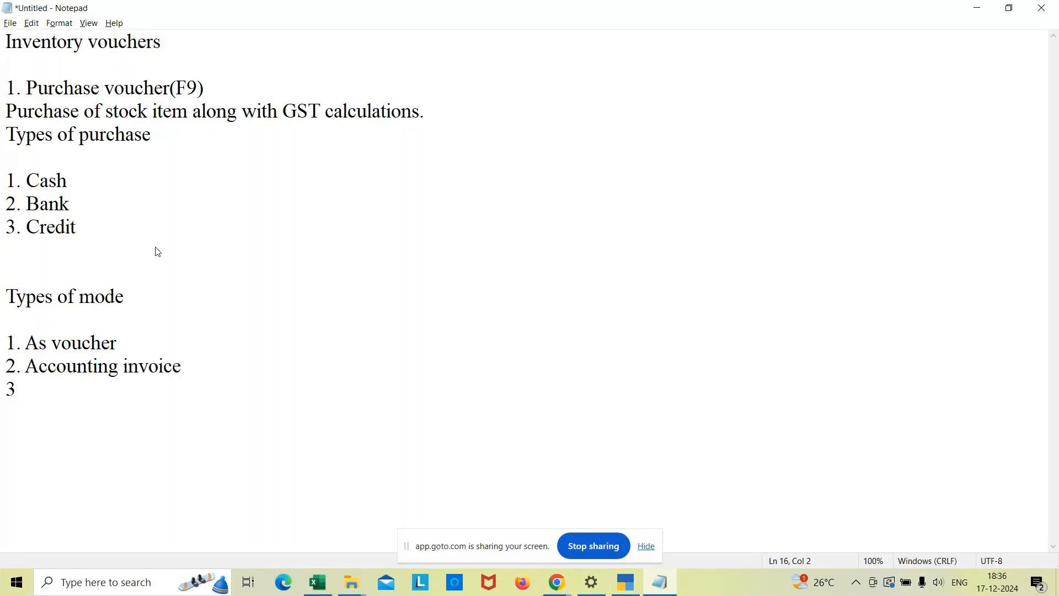
text(. Item Invoice)
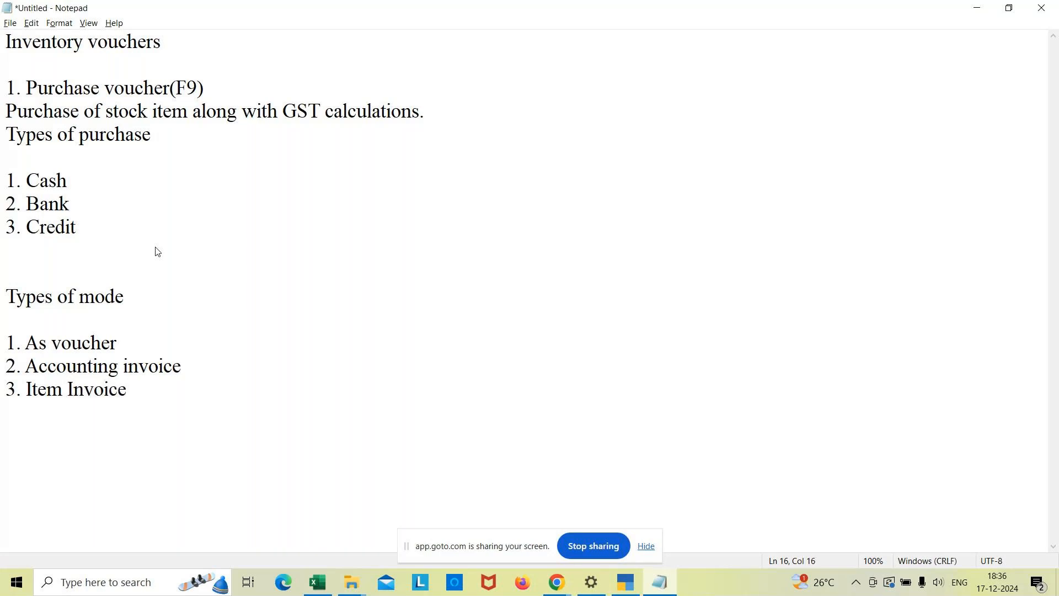
Switch to TallyPrime and accept Accounting Invoice as the purchase voucher mode.
click(623, 583)
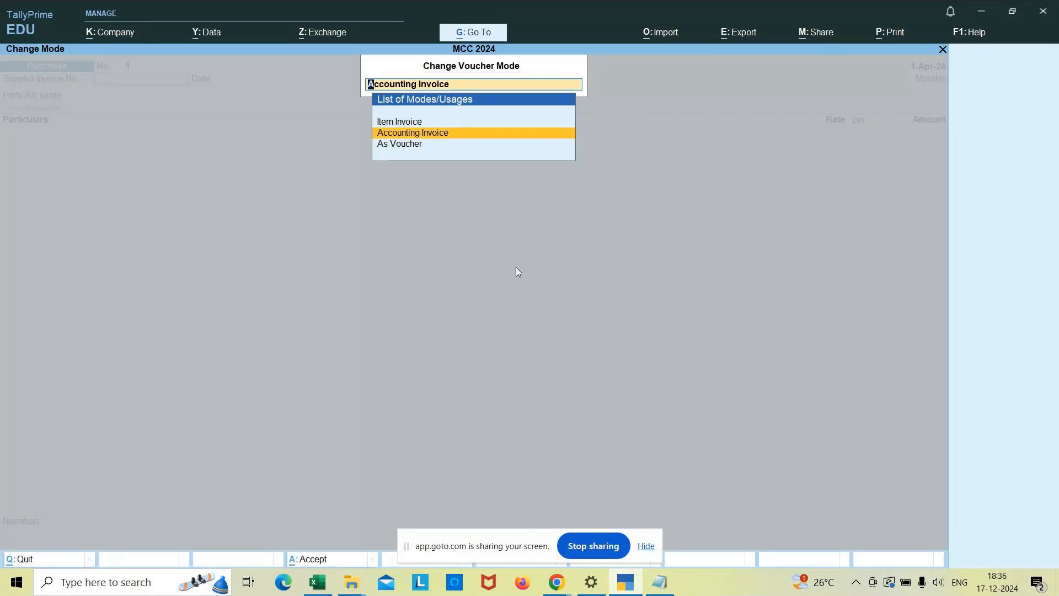
key(BackSpace)
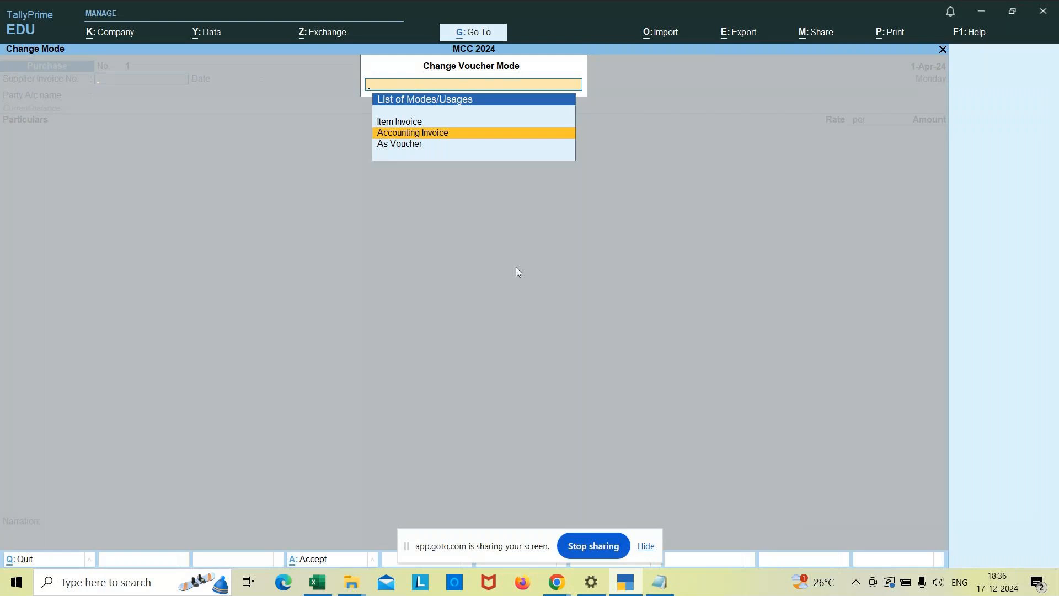
key(Return)
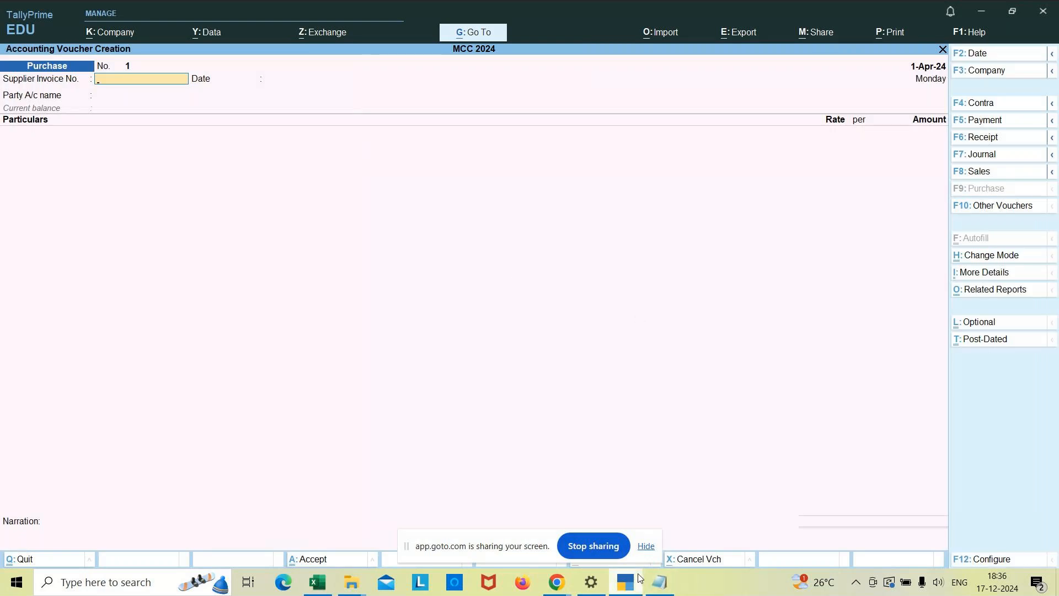
Switch to Notepad and add the heading "Example for As voucher mode" below the list of modes.
click(660, 582)
key(Return)
key(Return)
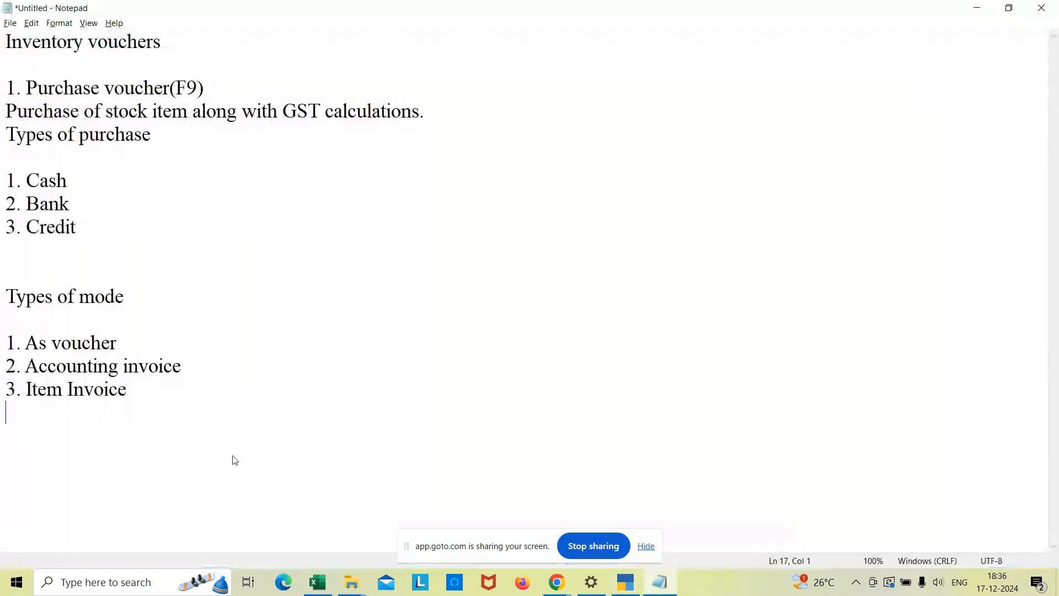
text(Example )
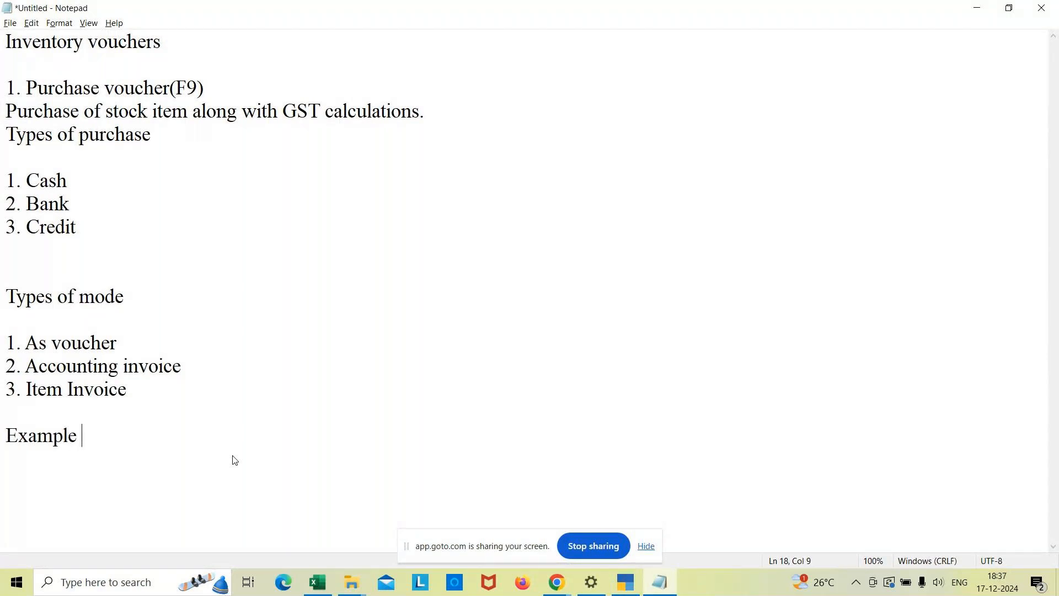
text(for As vouc)
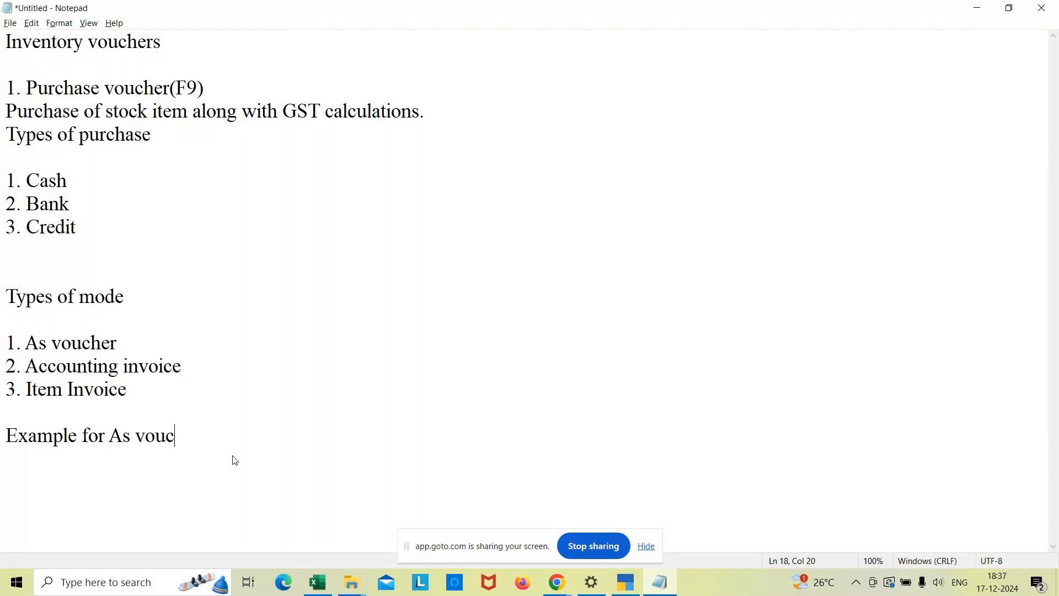
text(her mode)
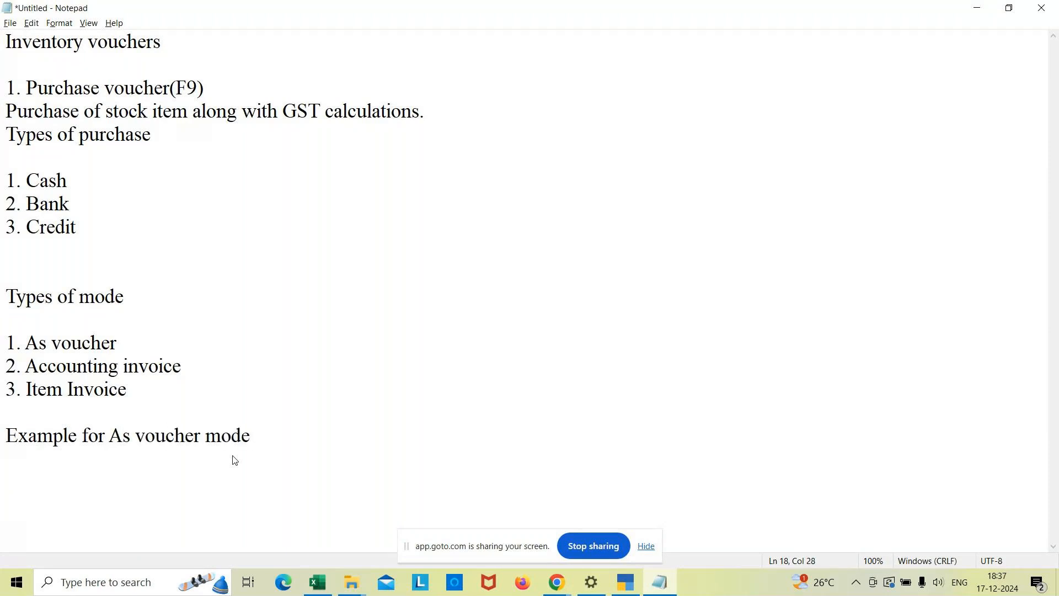
Add the example "1. Goods purchased at Rs.2000 by cash." under the As voucher mode heading.
key(Return)
key(Return)
text(1. Goods pur)
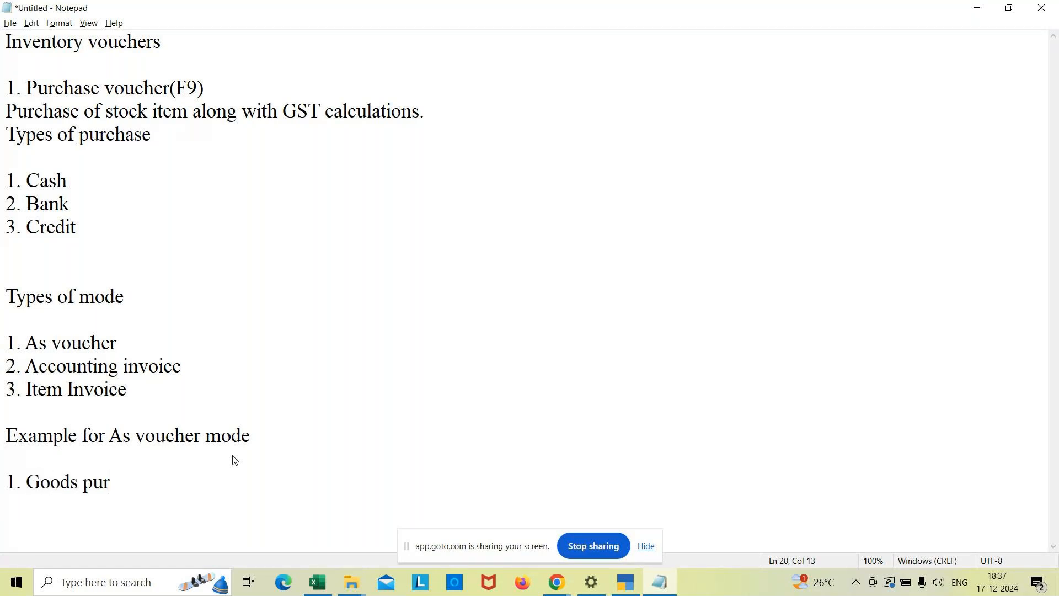
text(chased )
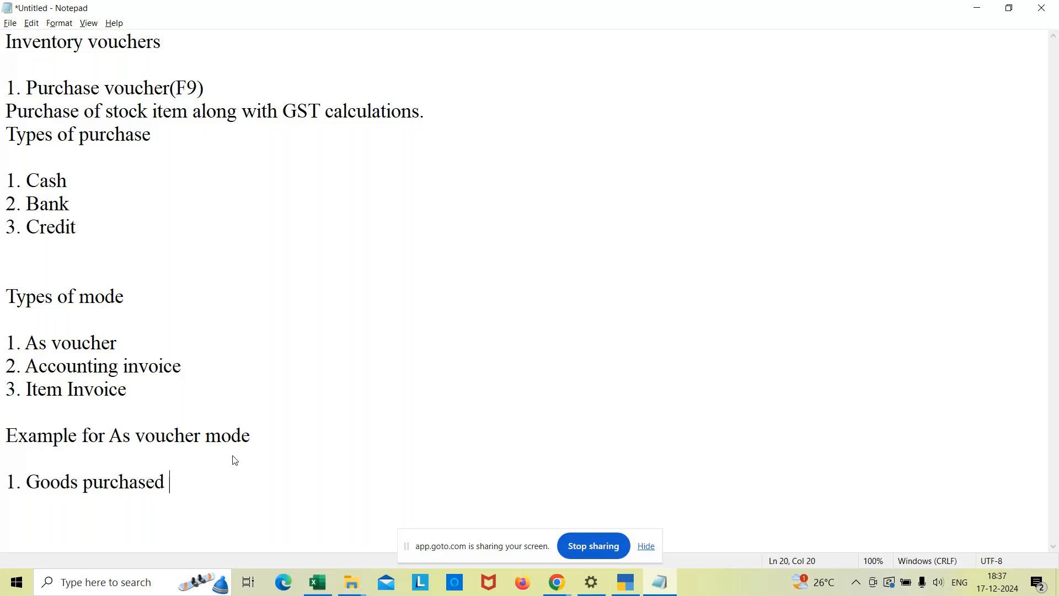
text(at Rs.2000 )
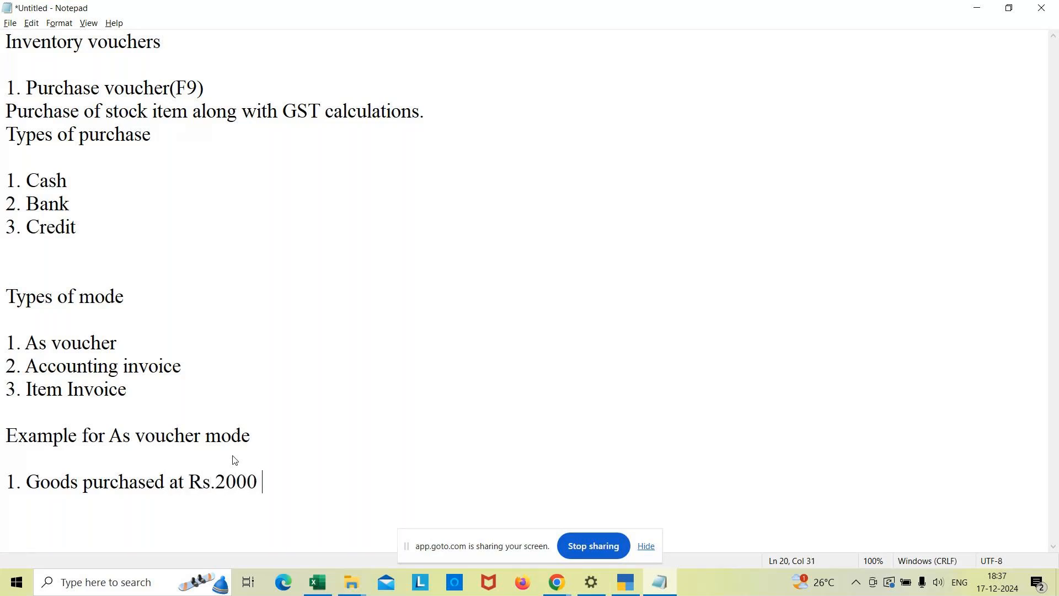
text(by cash.)
Switch to TallyPrime and change the purchase voucher's mode to As Voucher.
click(627, 583)
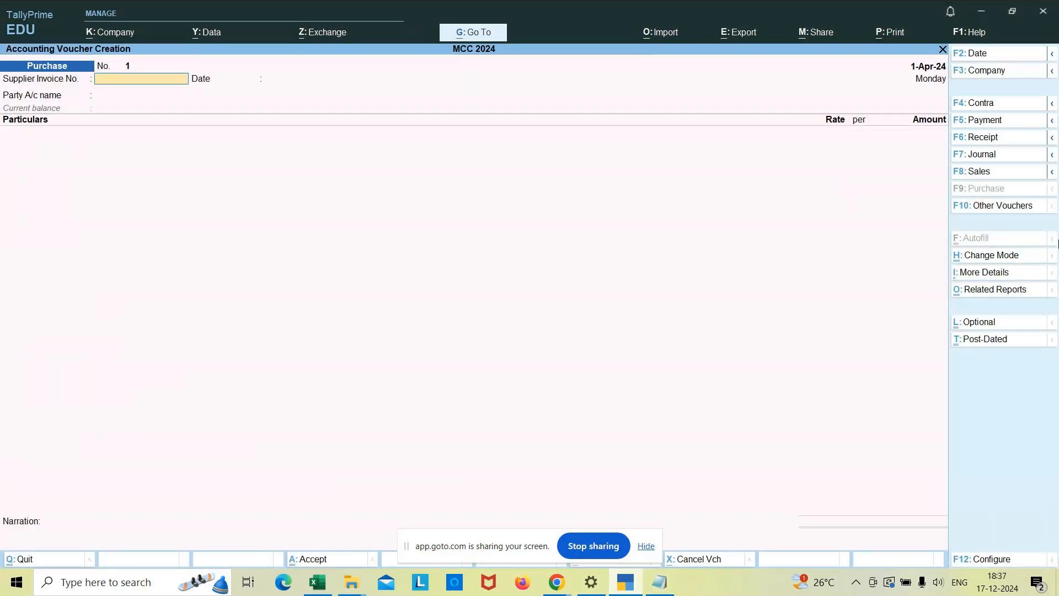
click(983, 259)
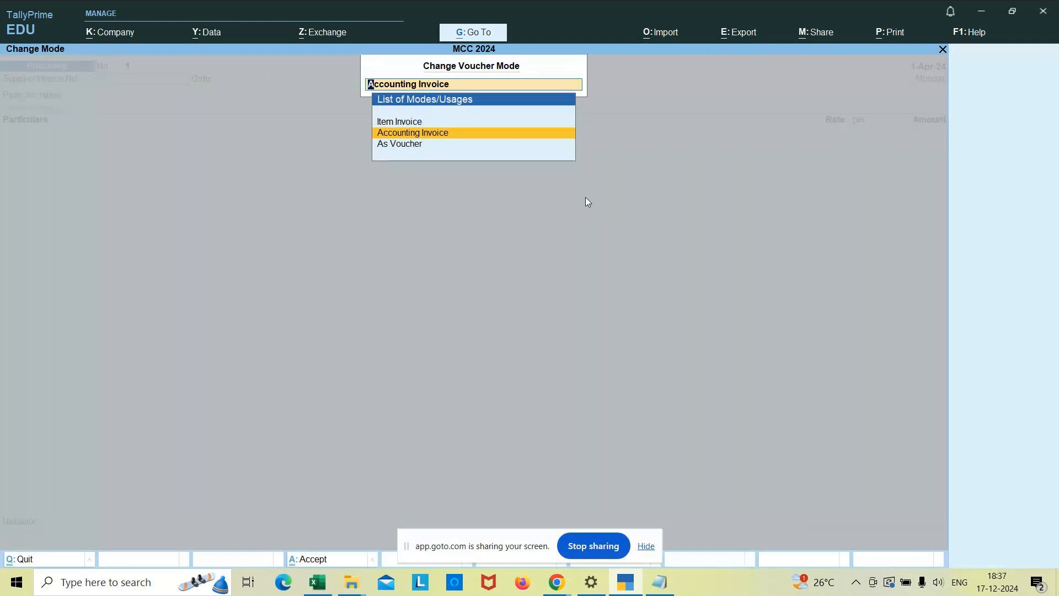
click(408, 146)
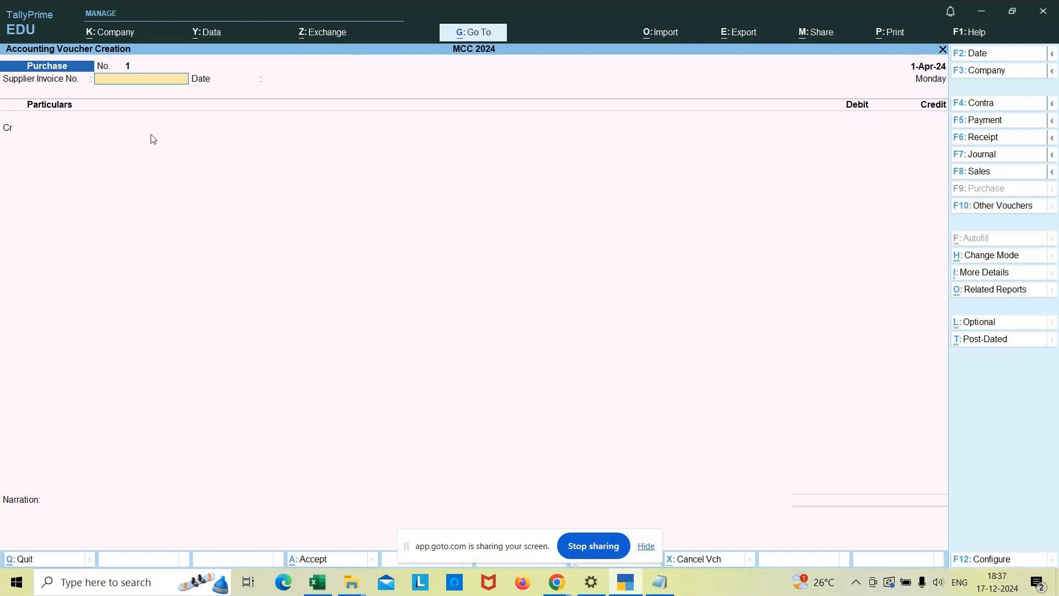
Leave the supplier invoice number blank and choose Cash as the credit ledger of the purchase voucher.
key(Return)
key(Return)
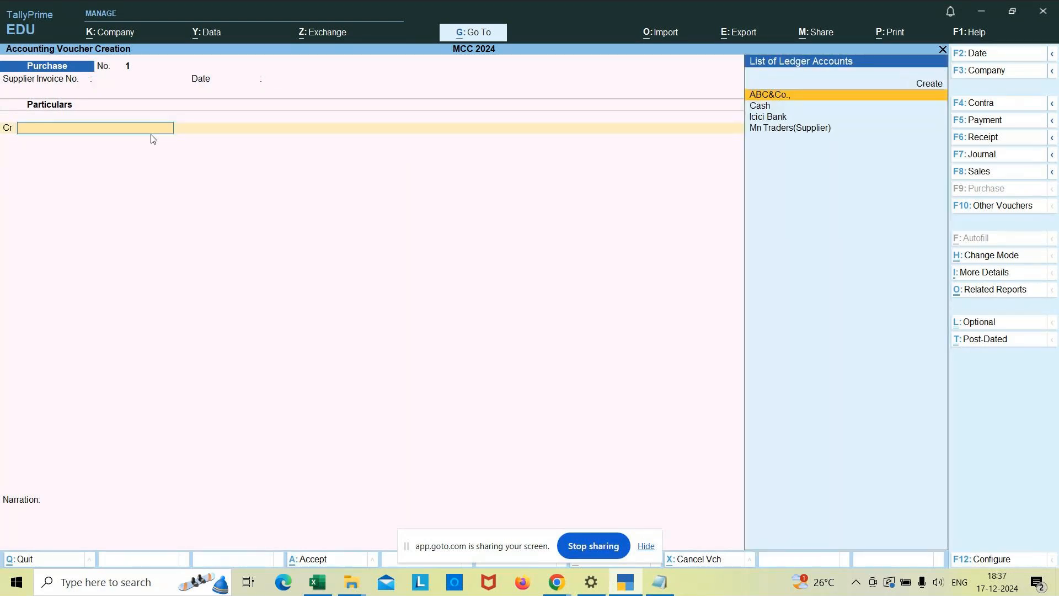
key(Down)
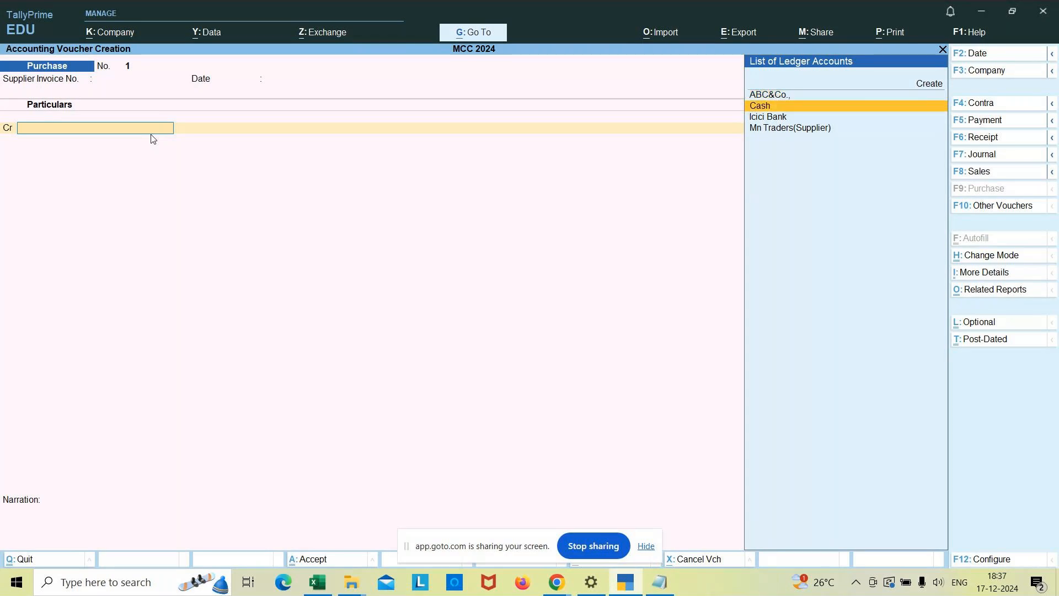
key(Return)
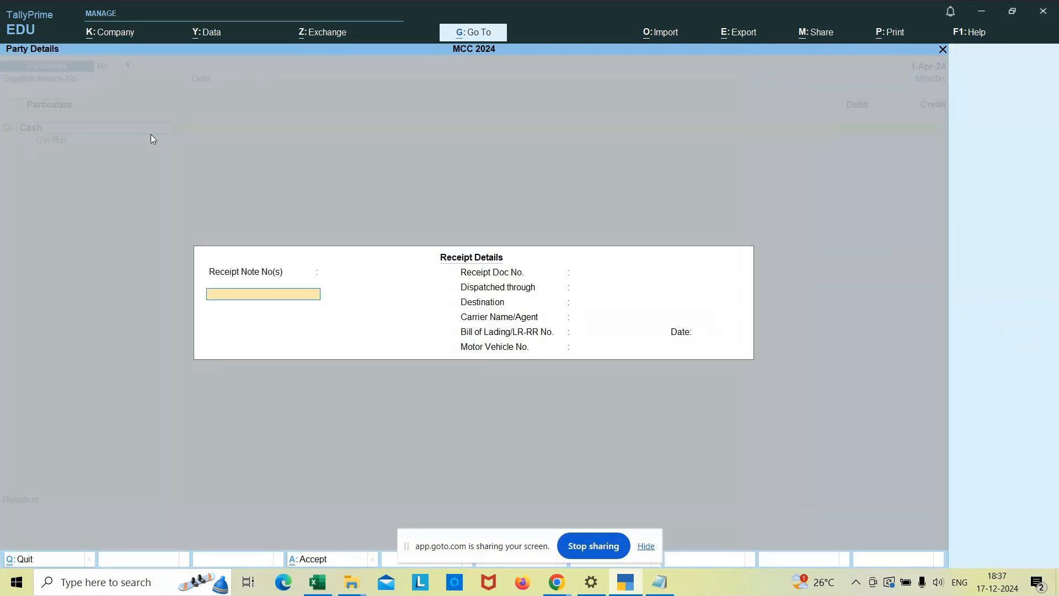
Leave the receipt details blank, accept Cash as the supplier in the party details, and credit Cash with 2000.
key(Return)
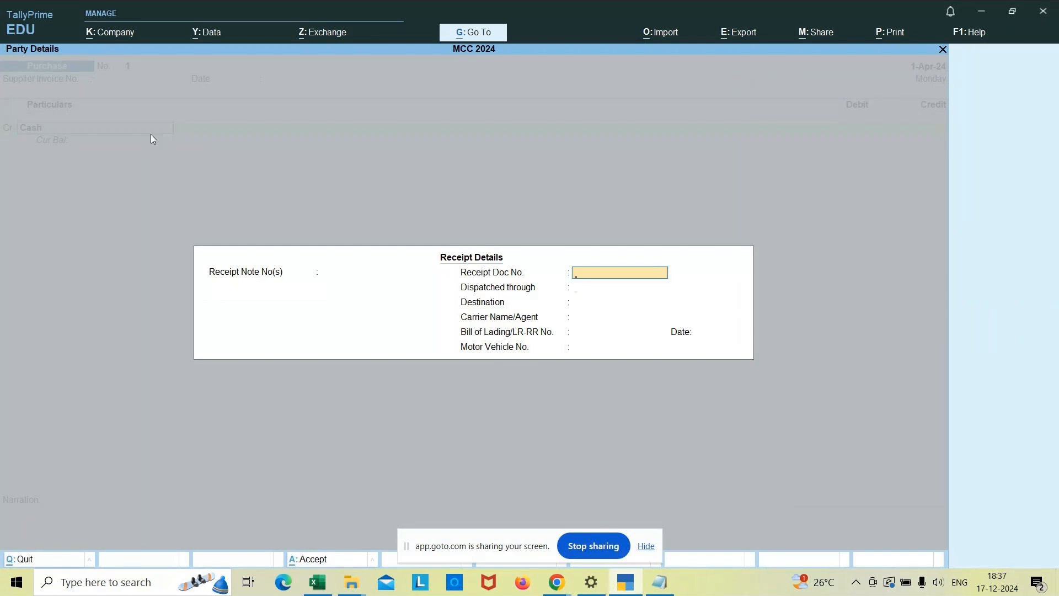
key(Return)
key(Return)
key(Return)
key(Return)
key(Return)
key(Return)
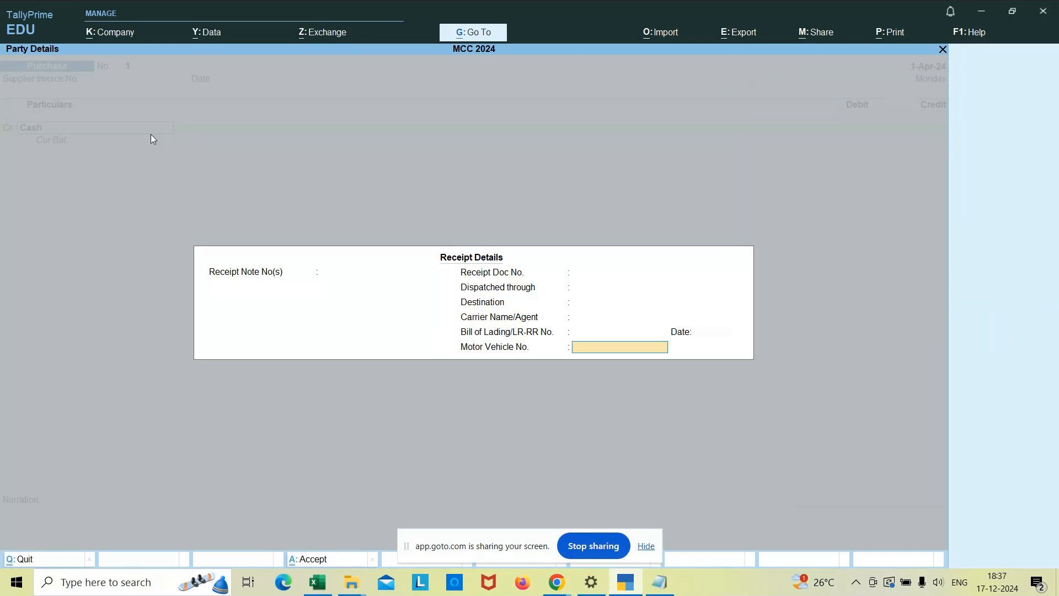
key(Return)
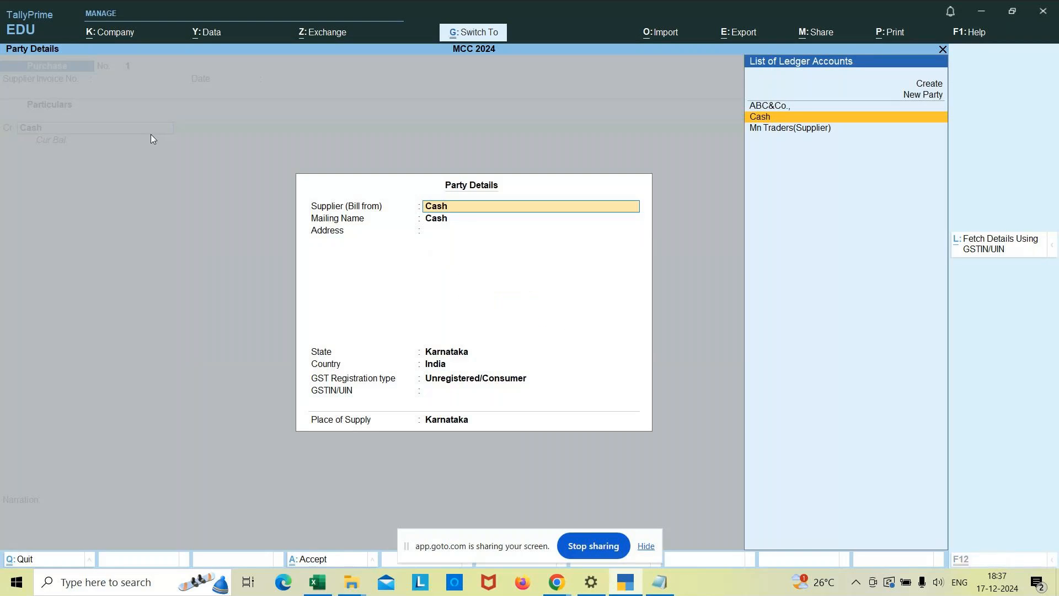
key(ctrl+a)
text(2000)
key(Return)
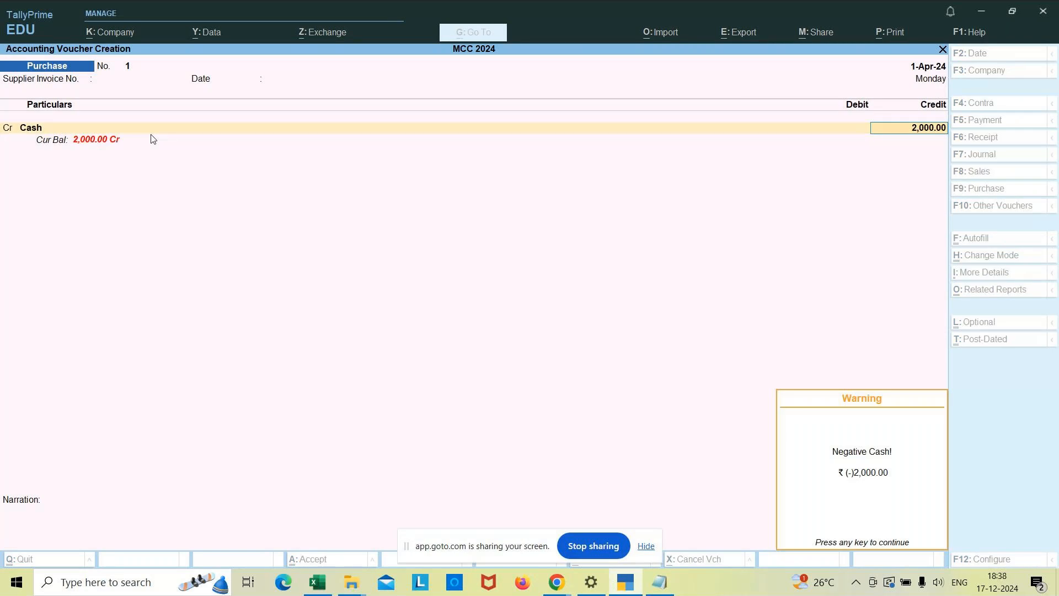
Open the Cash ledger for alteration from the voucher and enter its opening balance, keeping it under Cash-in-Hand.
key(Return)
key(BackSpace)
key(BackSpace)
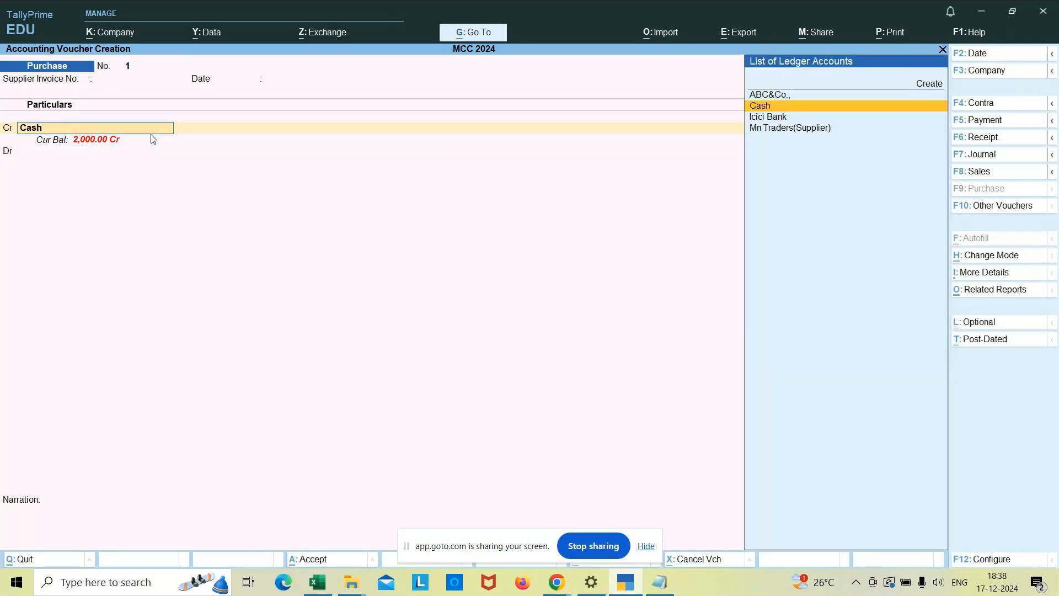
key(ctrl+Return)
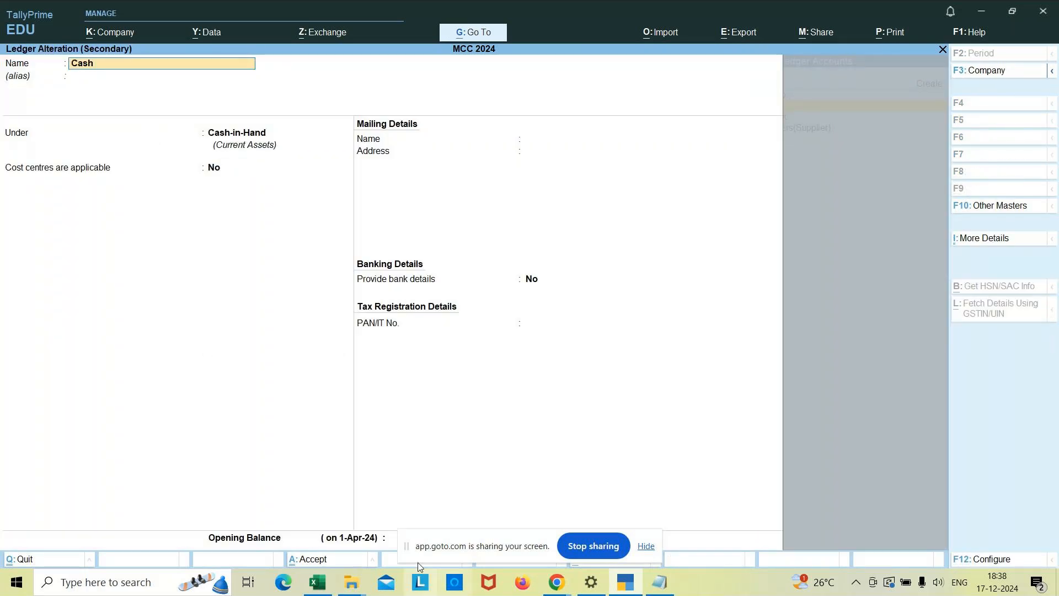
click(400, 542)
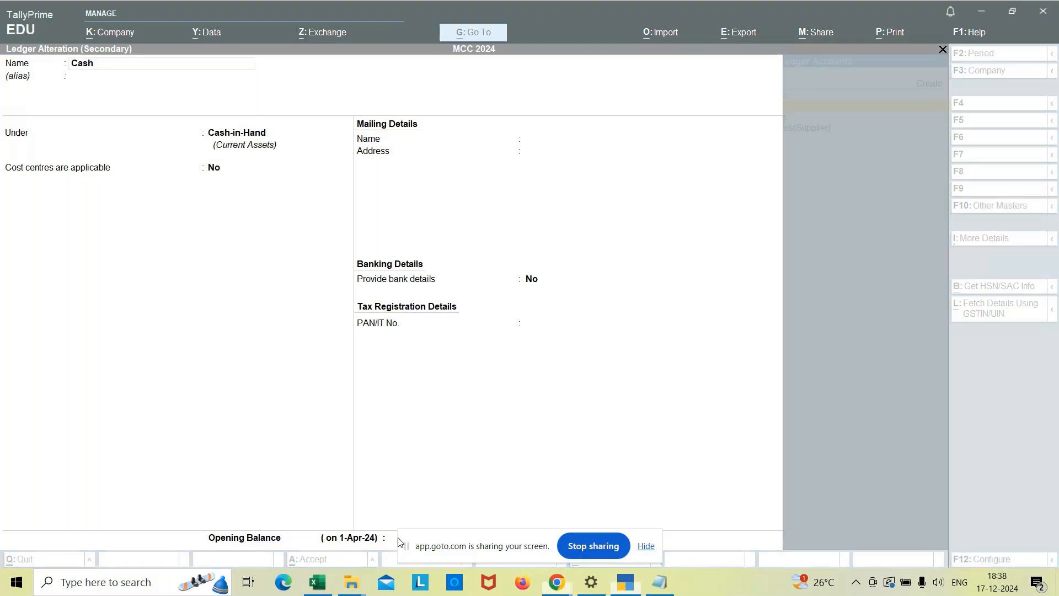
click(252, 134)
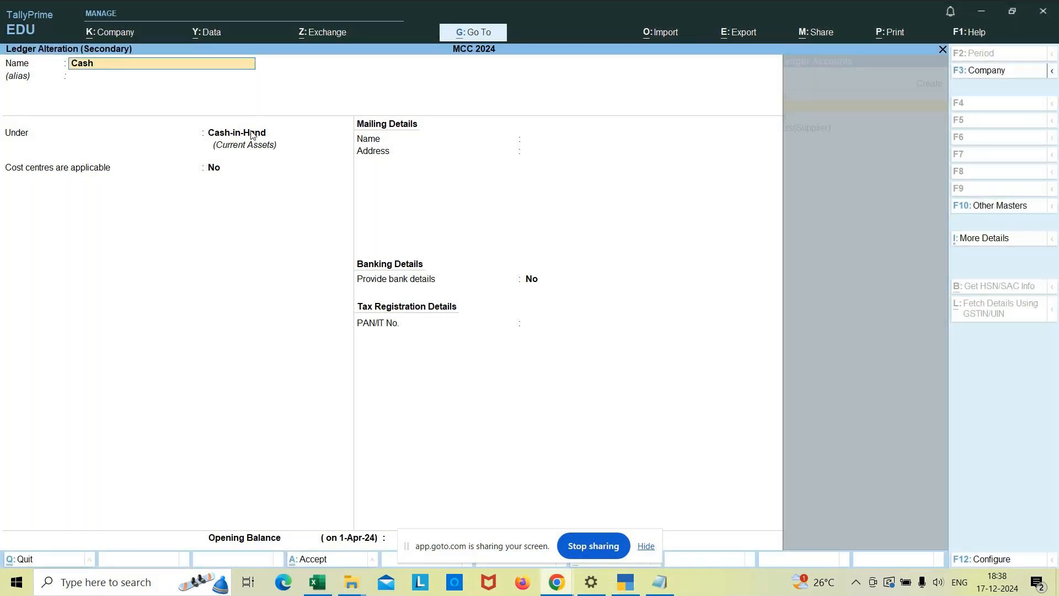
click(252, 134)
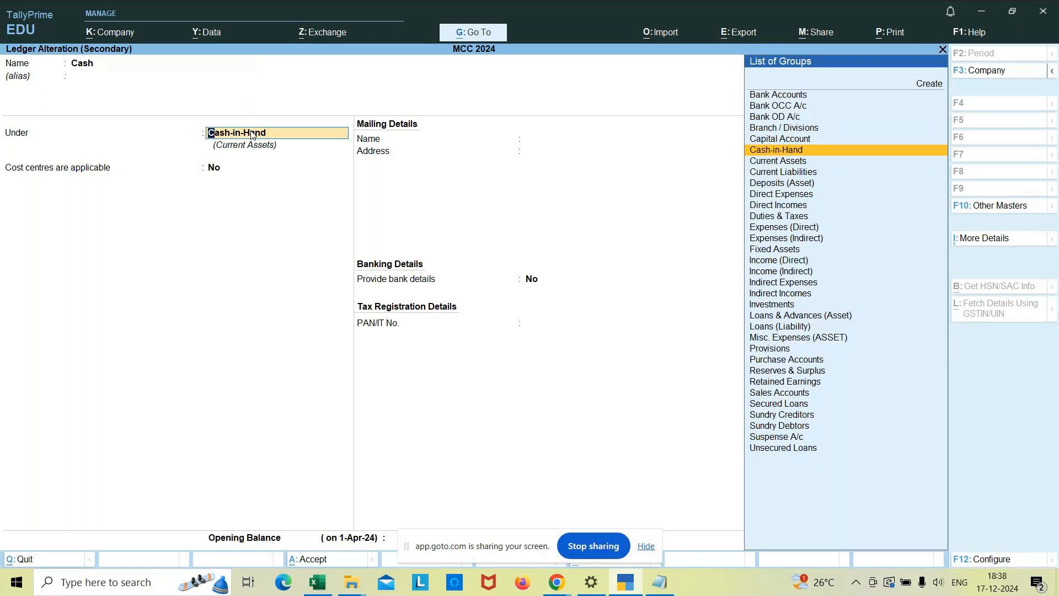
key(Return)
key(Return)
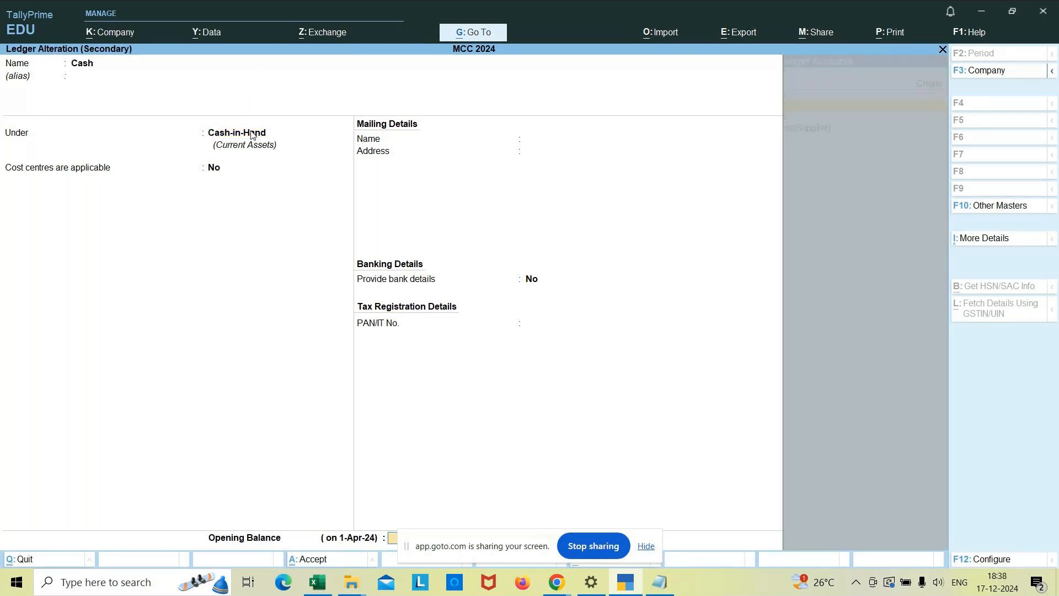
key(ctrl+a)
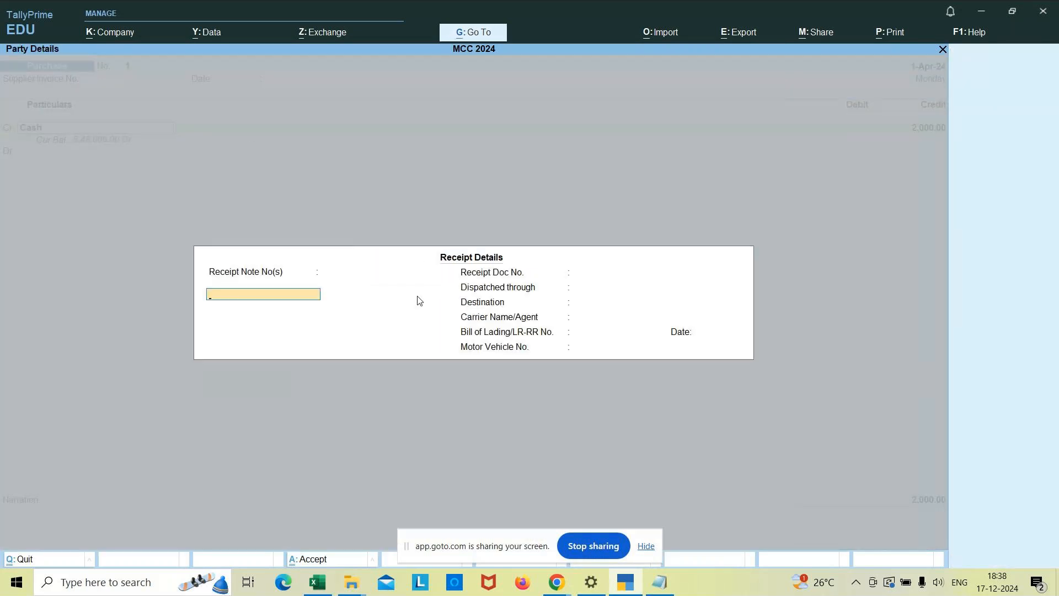
Return to the voucher's Cash line and review the available voucher modes, keeping As Voucher.
key(Escape)
key(Return)
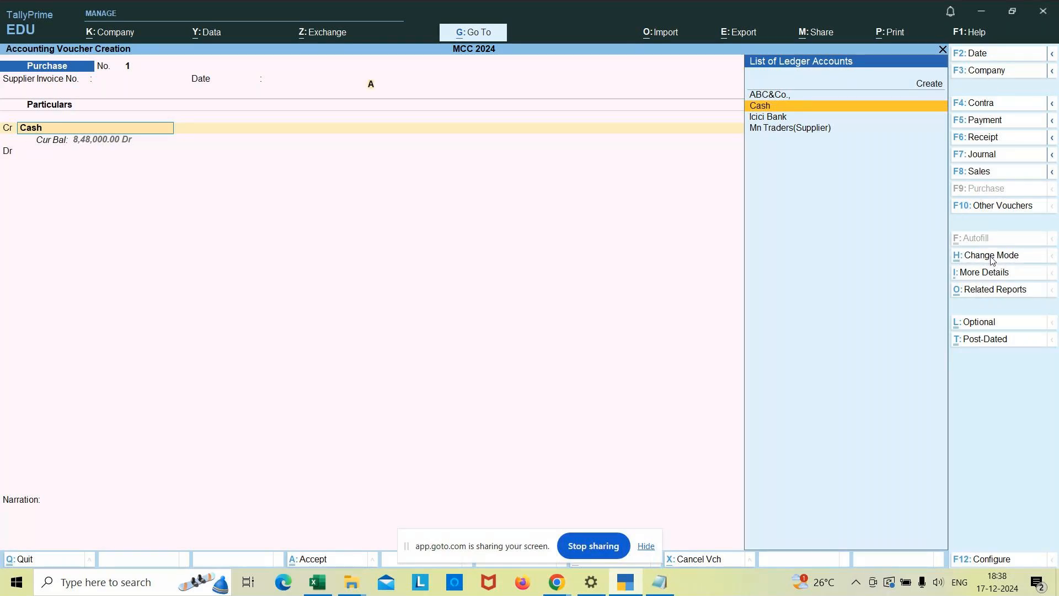
click(992, 258)
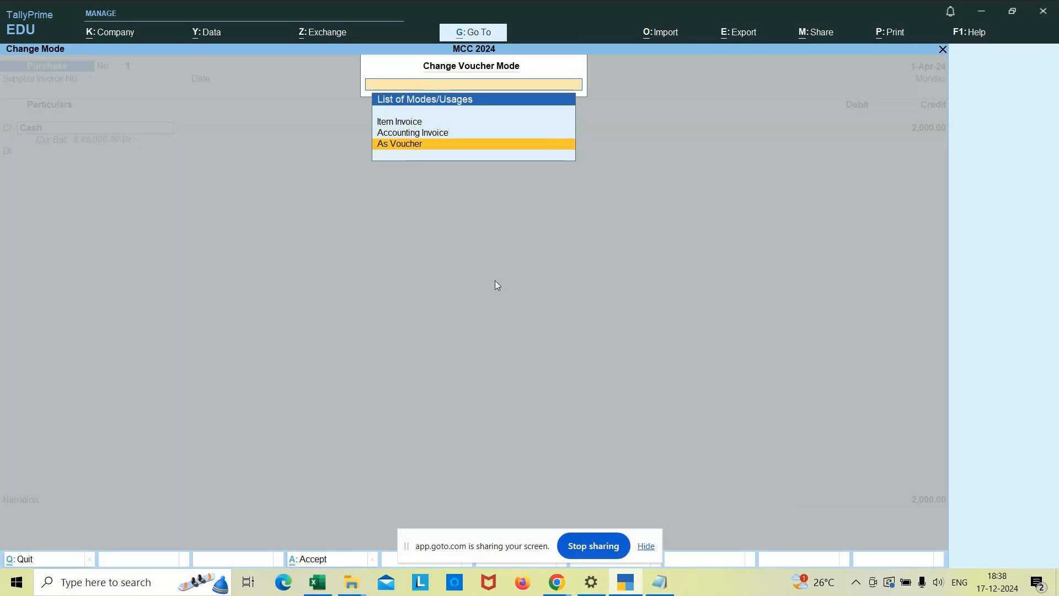
key(Return)
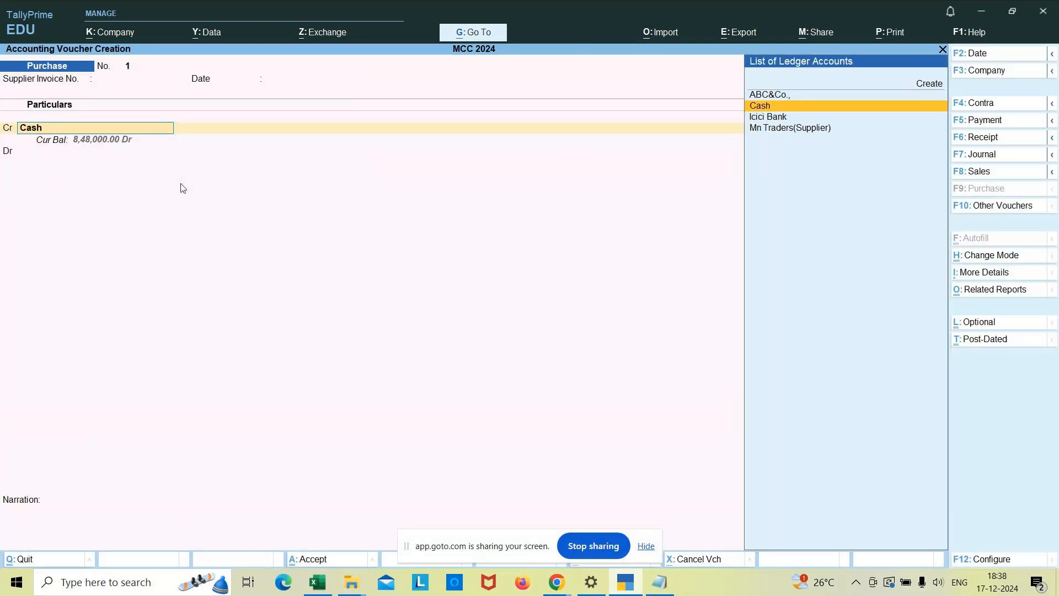
Keep Cash's party details and choose Purchase A/c as the debit ledger, leaving its inventory allocations empty.
key(Return)
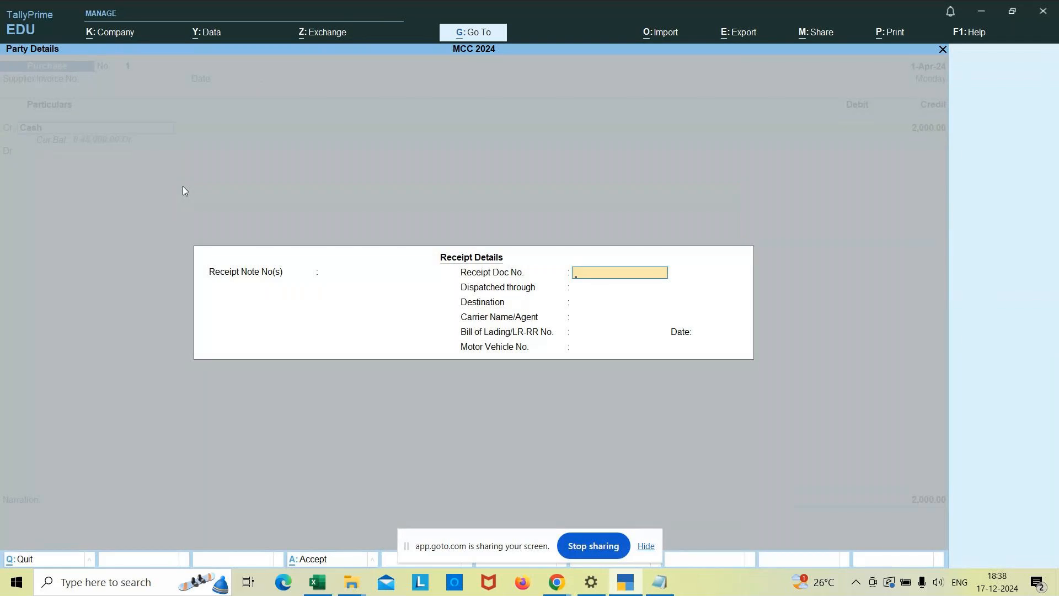
key(Escape)
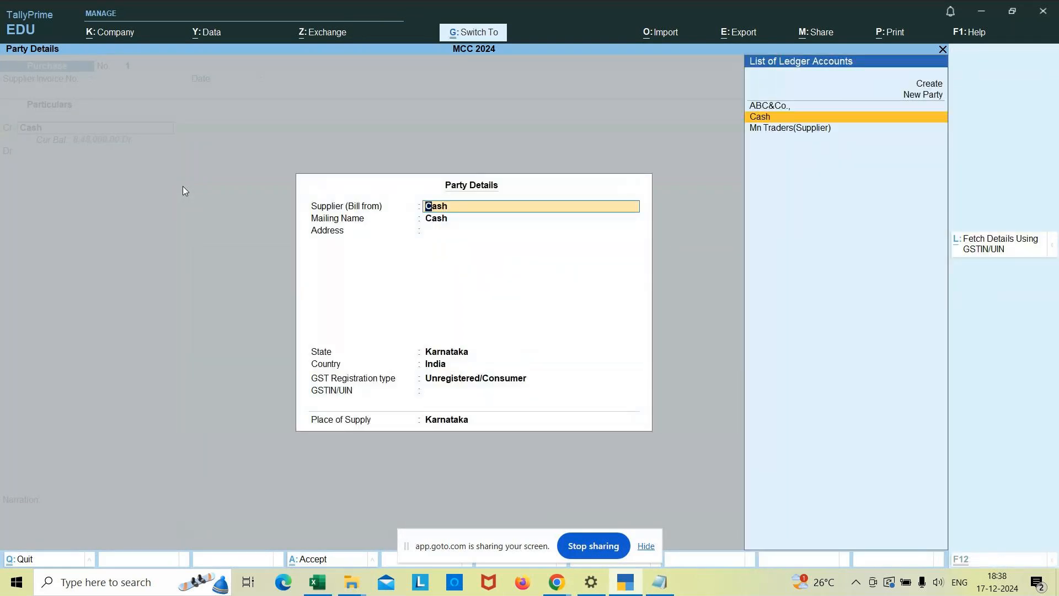
key(Return)
key(Return)
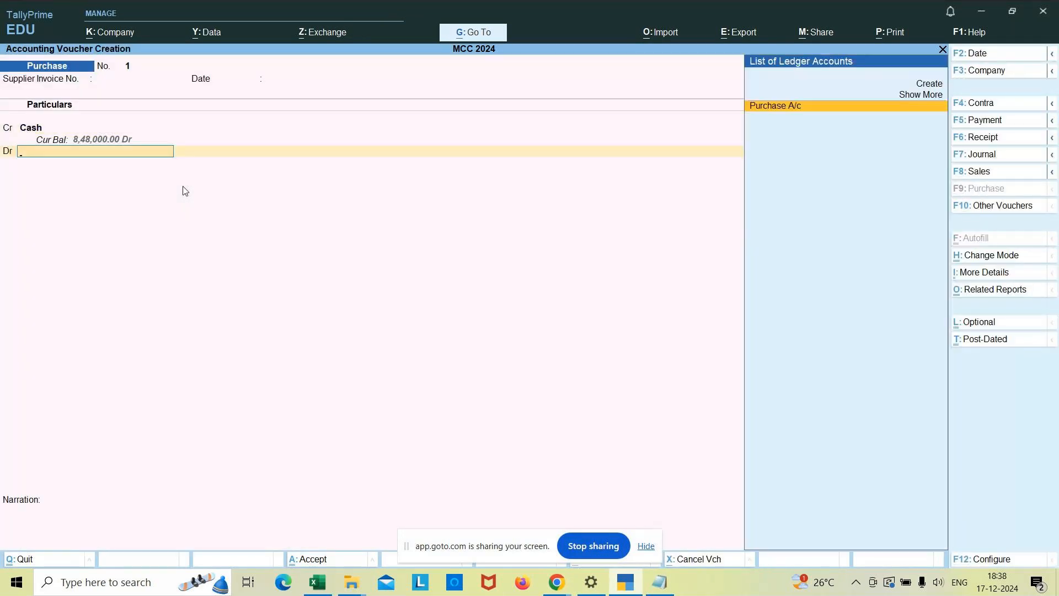
key(Return)
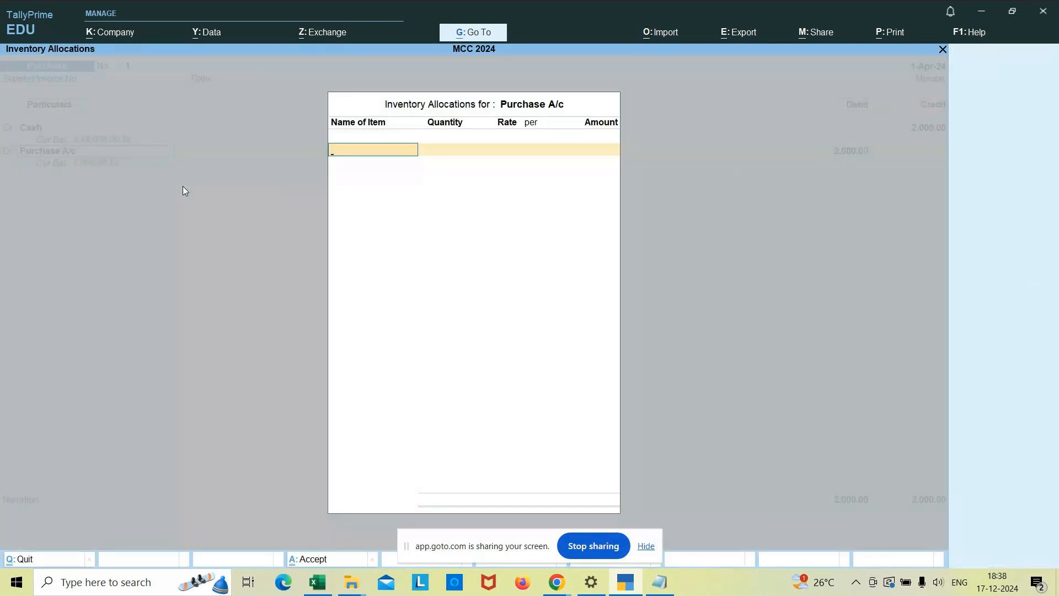
key(Escape)
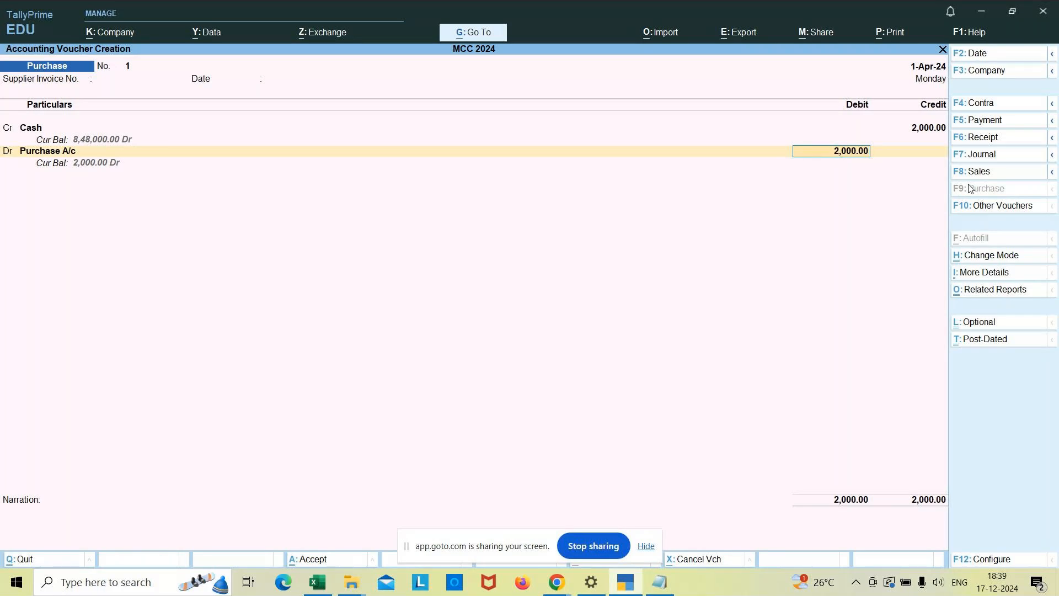
Allocate the Purchase A/c debit of 2,000.00 to the Jayanagar cost centre in the Bangalore cost category.
key(Return)
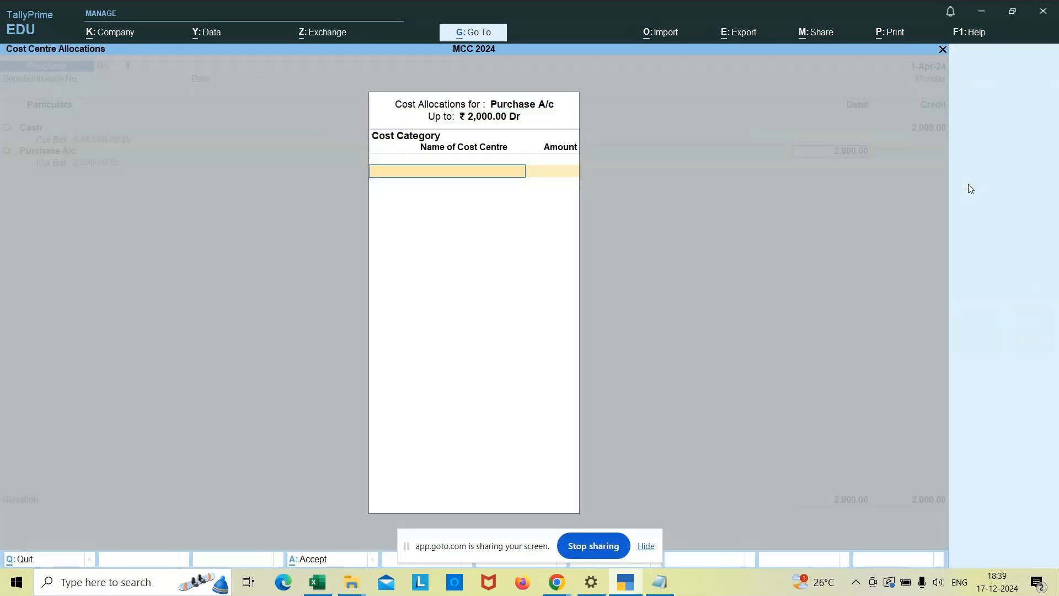
key(Return)
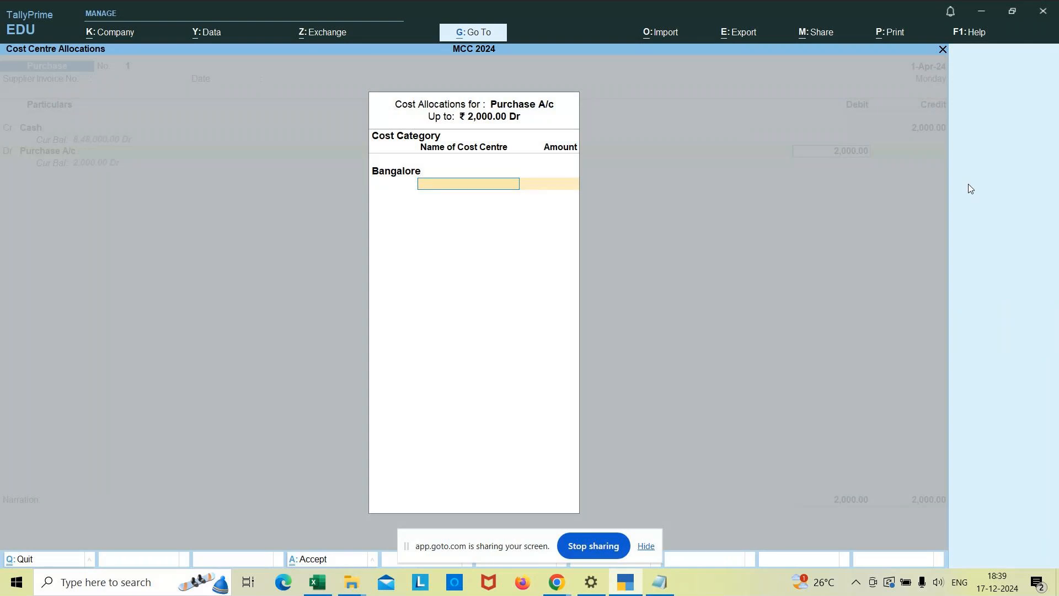
key(Return)
key(Return)
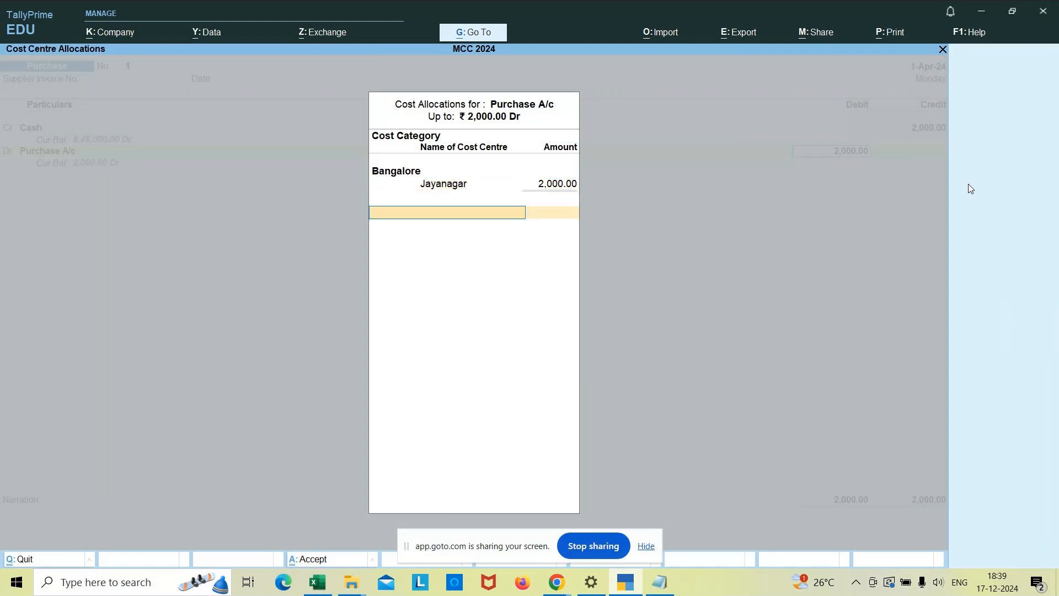
key(Return)
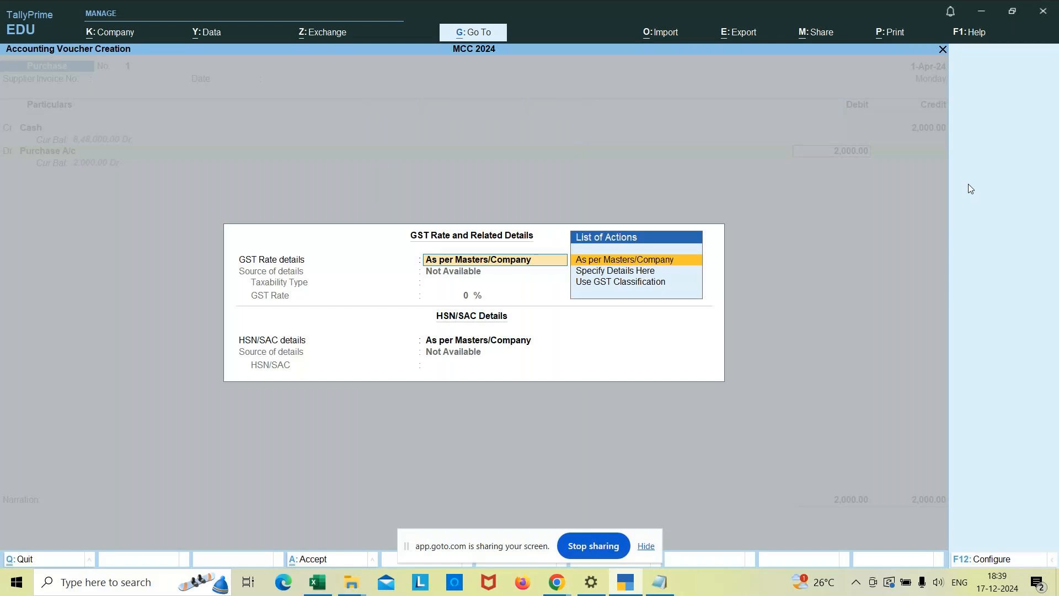
Revisit the Purchase A/c line, end its inventory allocation without items, and accept the GST details As per Masters/Company.
key(Escape)
key(Escape)
key(y)
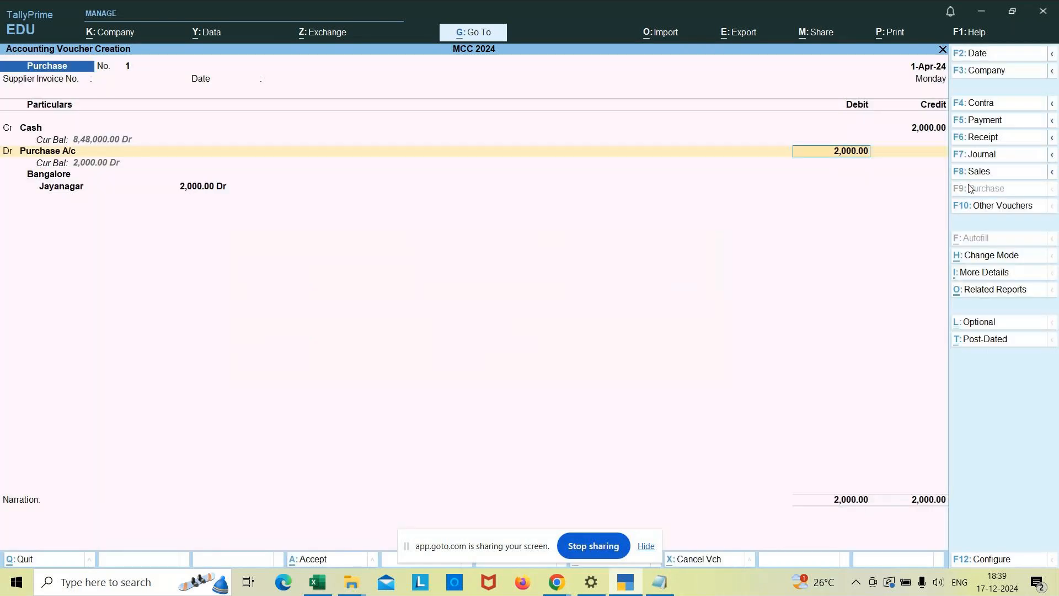
key(BackSpace)
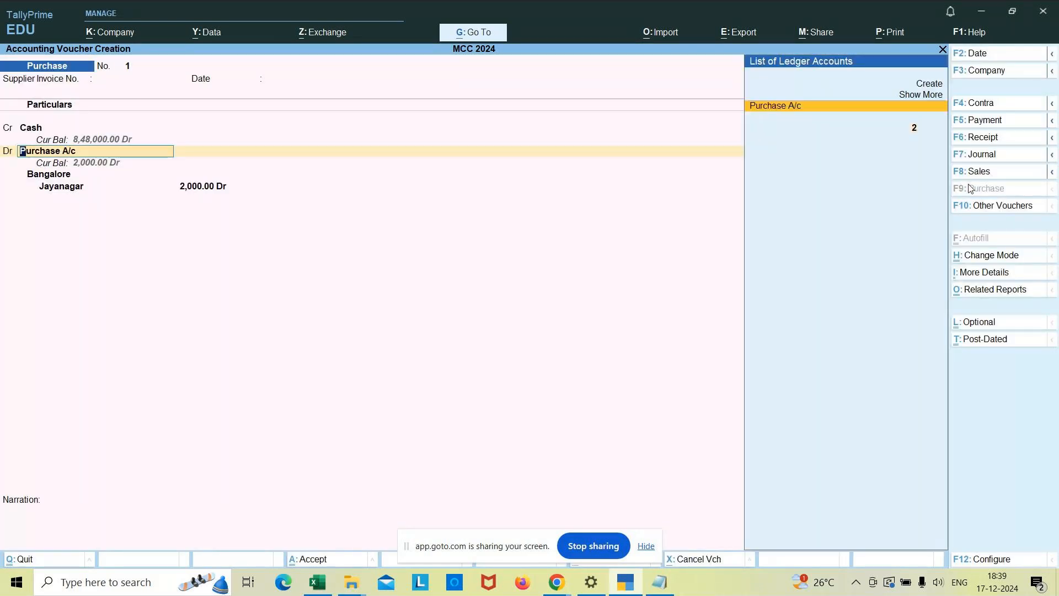
key(Return)
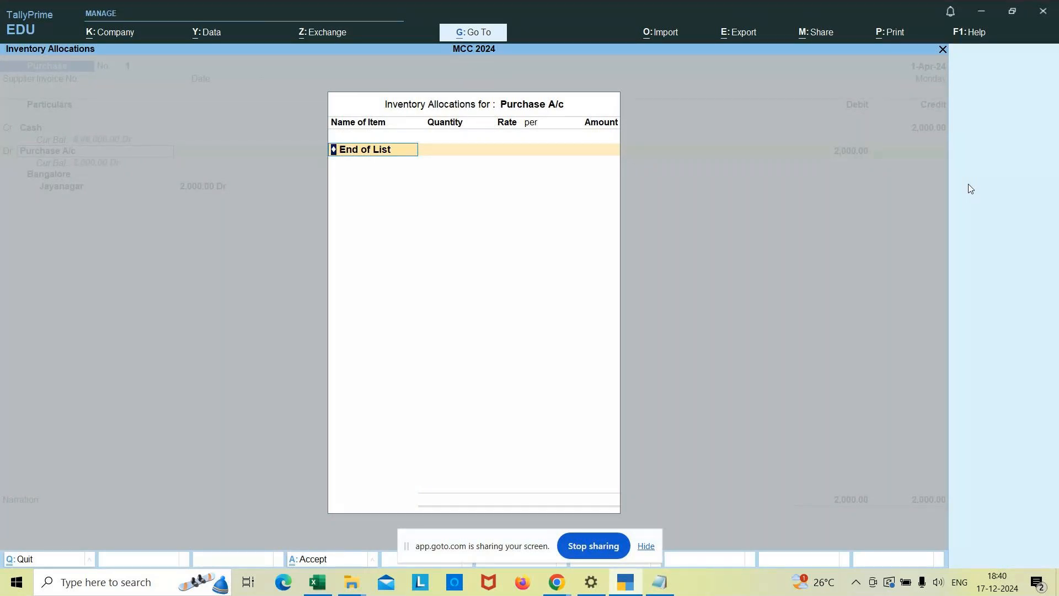
key(Return)
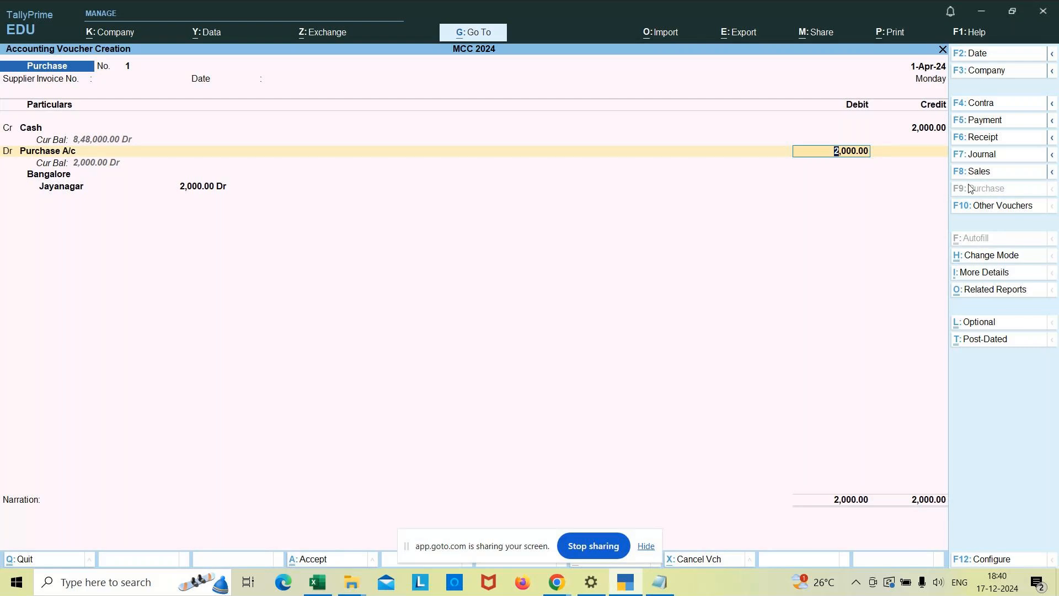
key(Return)
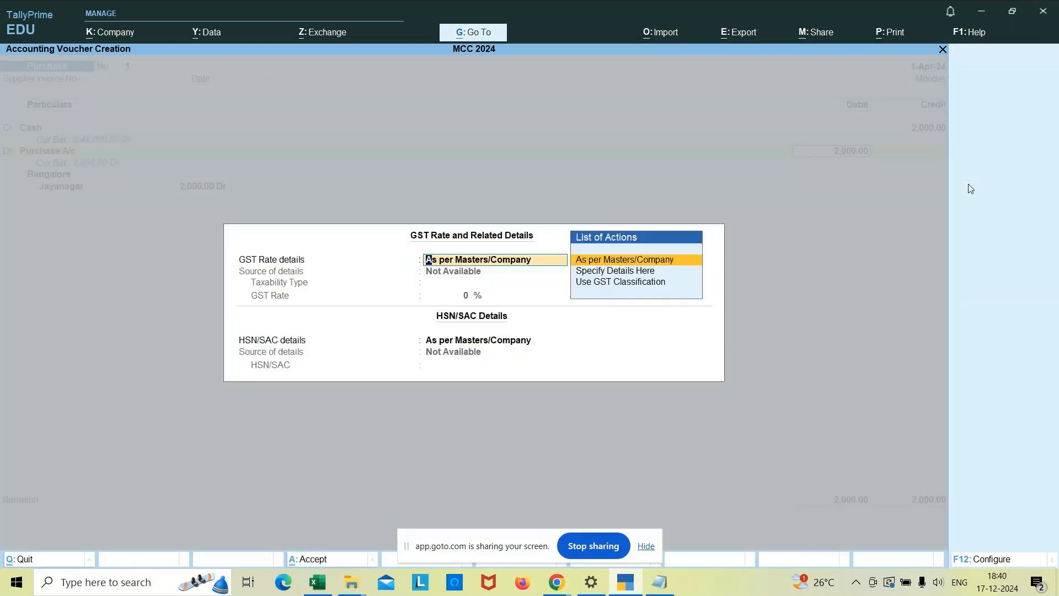
key(ctrl+a)
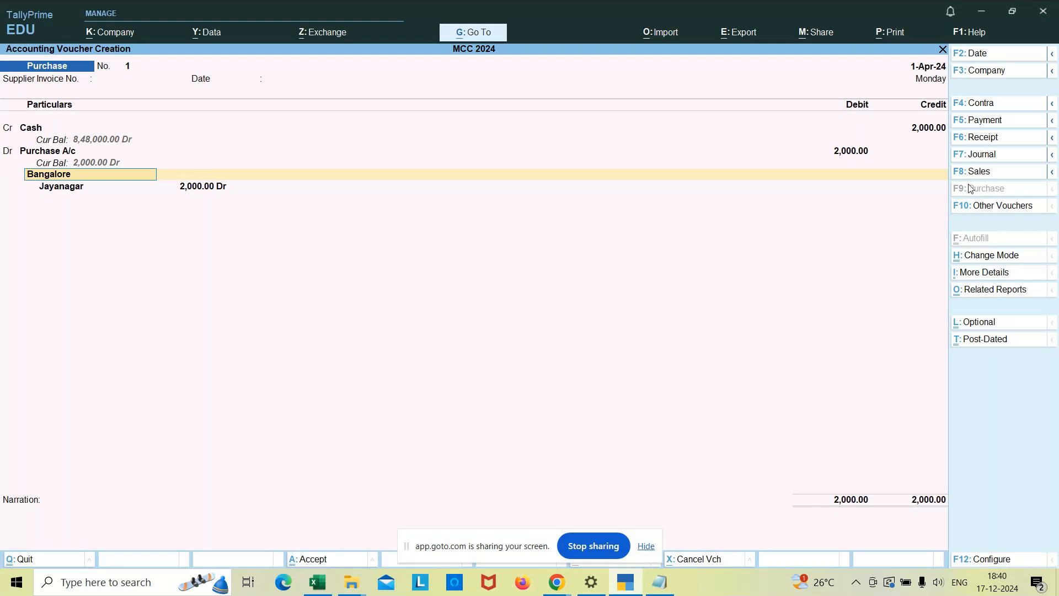
Keep the cost centre allocation, enter the narration "being goods purchased by cash" and save the purchase voucher.
key(Return)
key(Return)
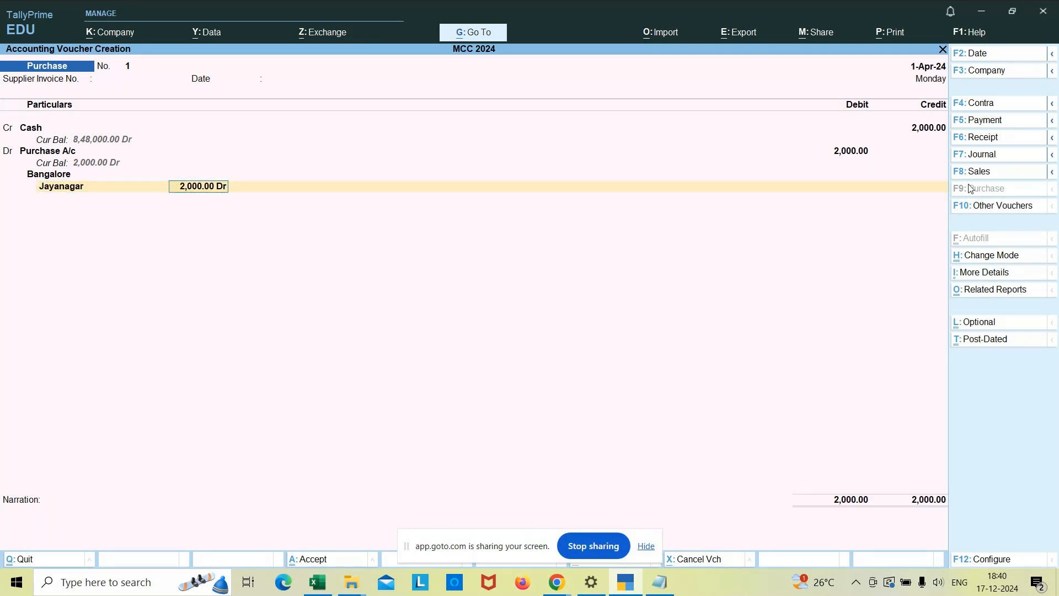
key(Return)
key(Return)
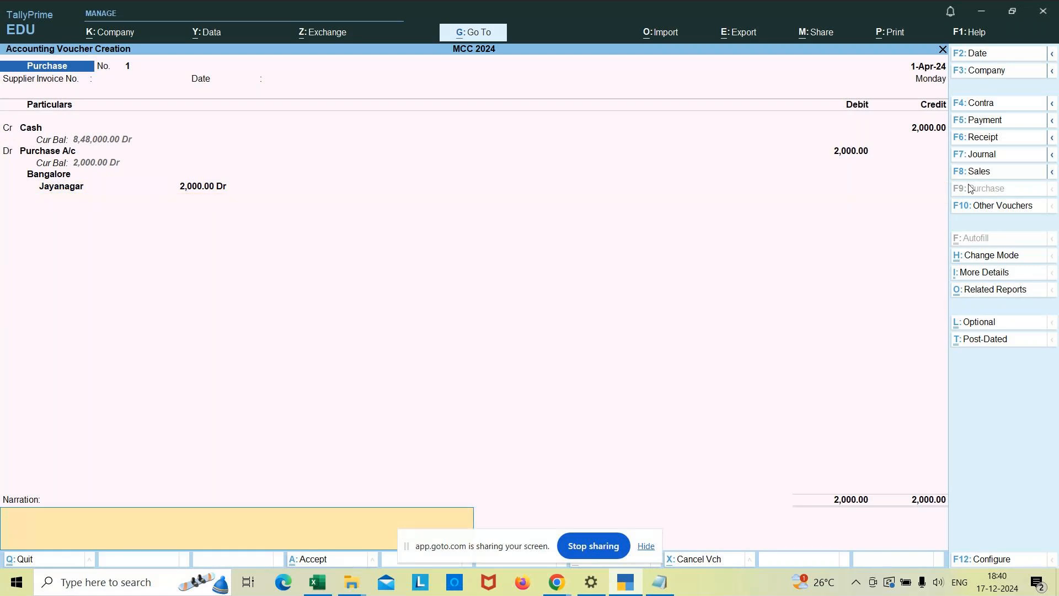
text(being goods purchase)
text(ash)
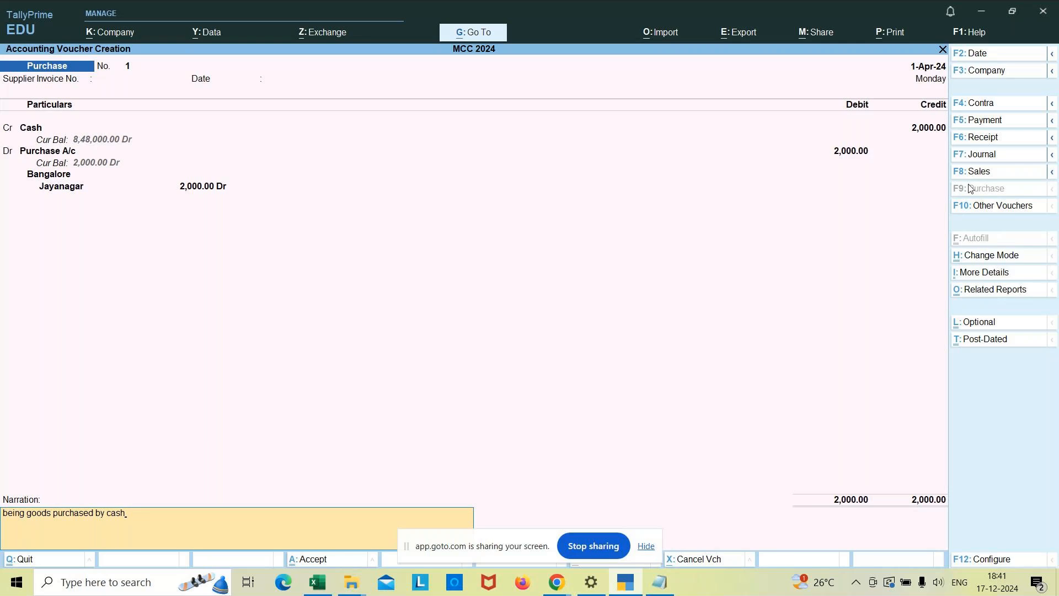
key(Return)
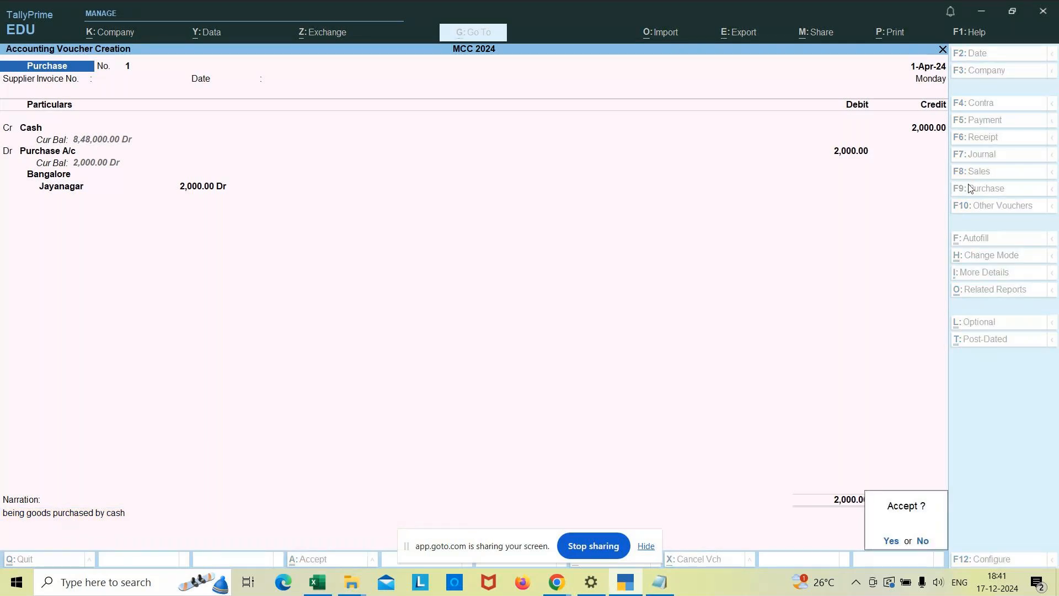
key(Return)
Leave voucher creation for the Gateway of Tally and switch to Notepad.
key(Escape)
key(Return)
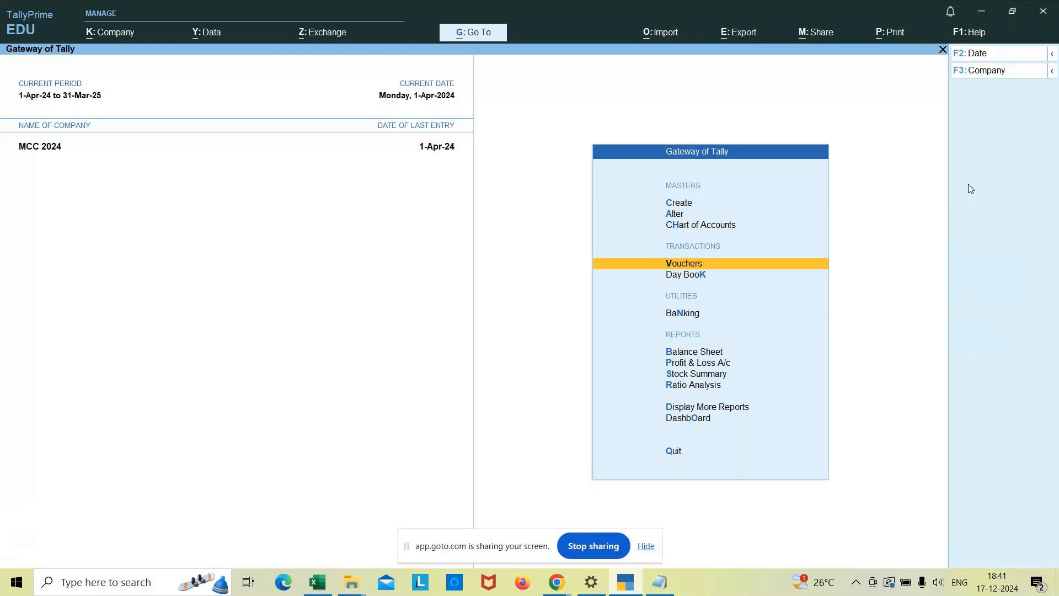
click(664, 589)
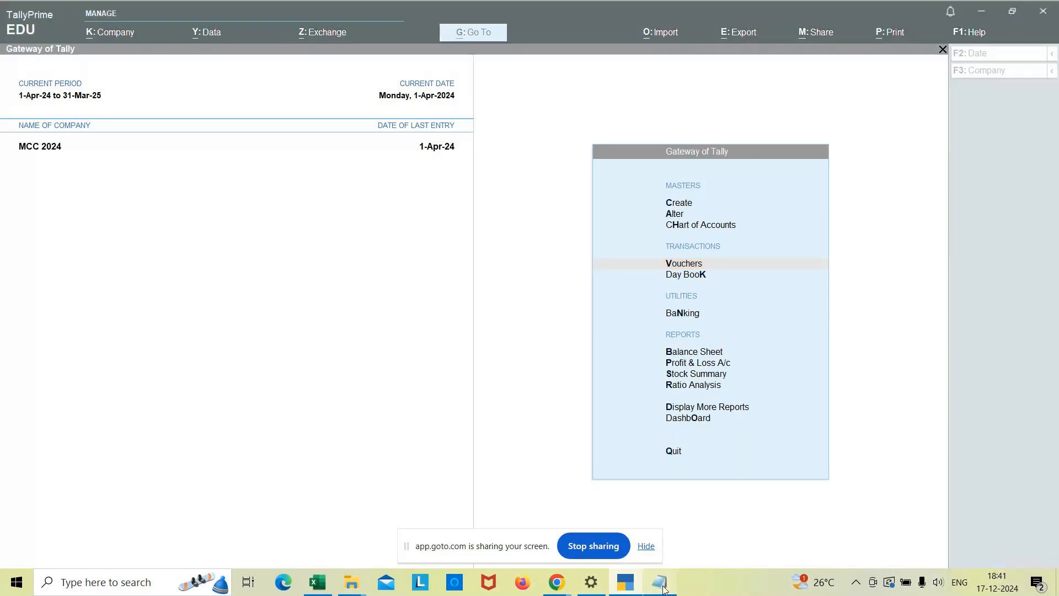
Add the second As voucher mode example, "2. Goods purchased at Rs.5000 by Icici bank.", below the cash purchase example.
key(Return)
text(2. G)
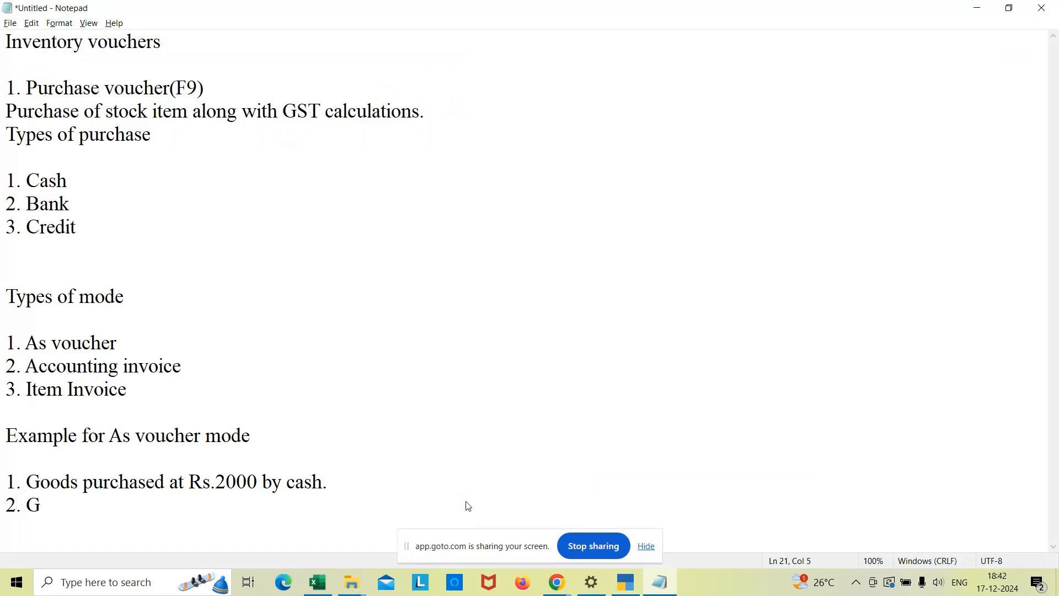
text(oods purchased )
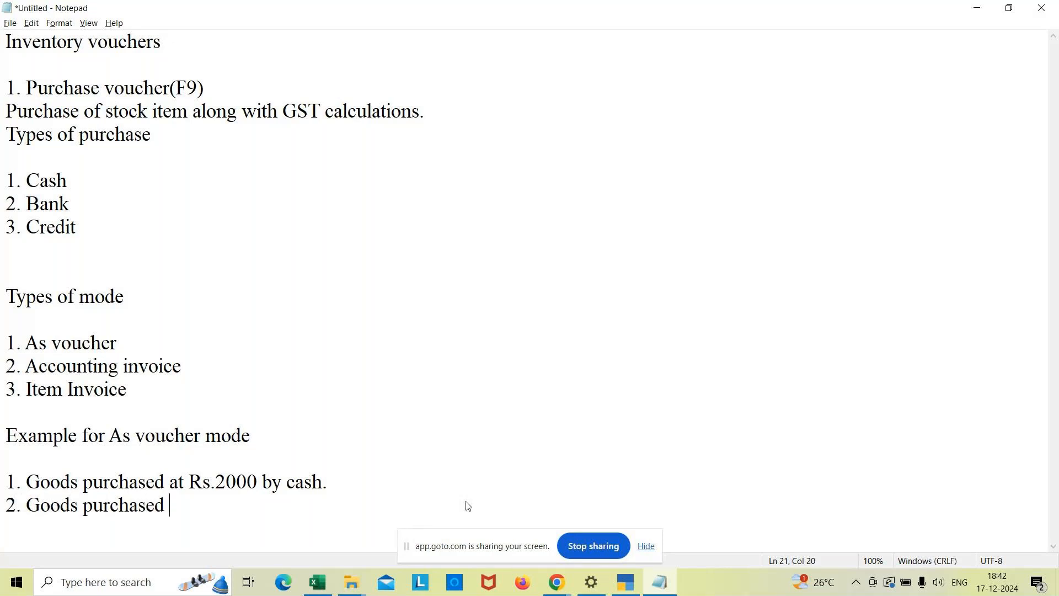
text(at Rs.5000 by i)
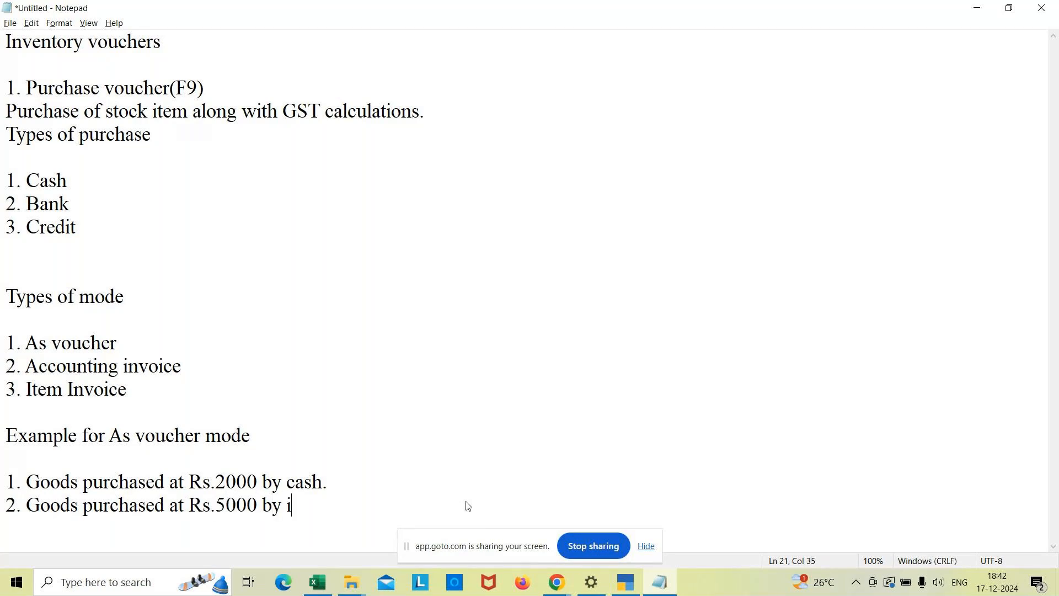
key(BackSpace)
text(Icici bank.)
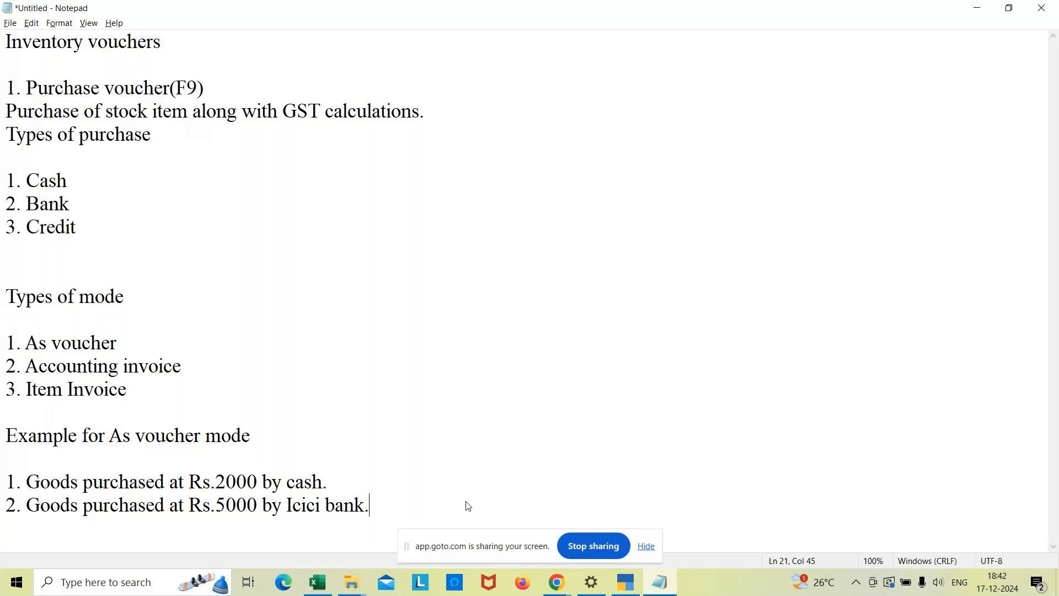
Switch to TallyPrime, start a new purchase voucher without a supplier invoice number, and set its date to 1-May-24.
key(alt+Tab)
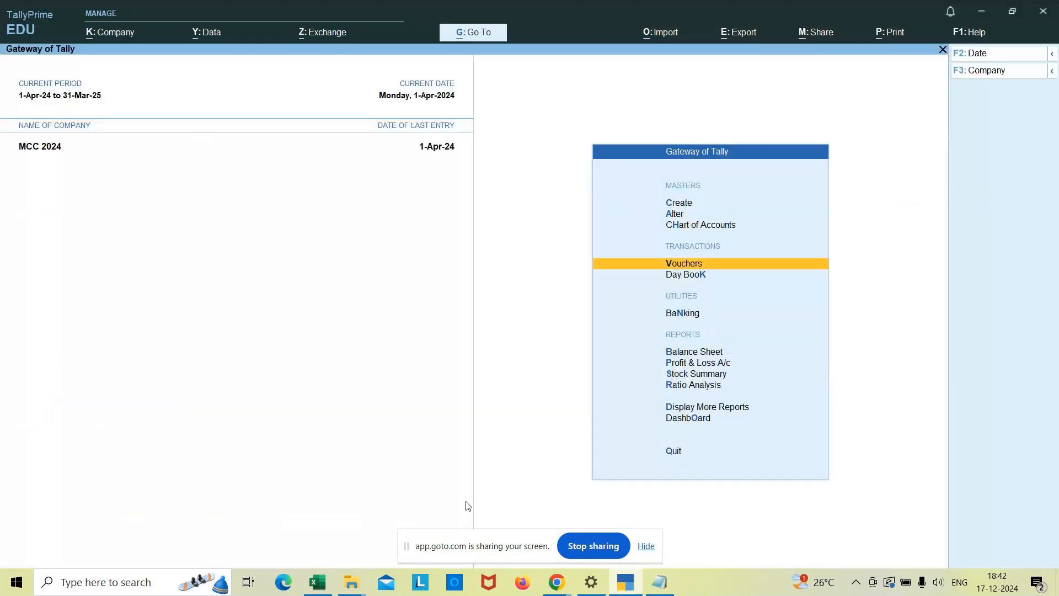
key(Return)
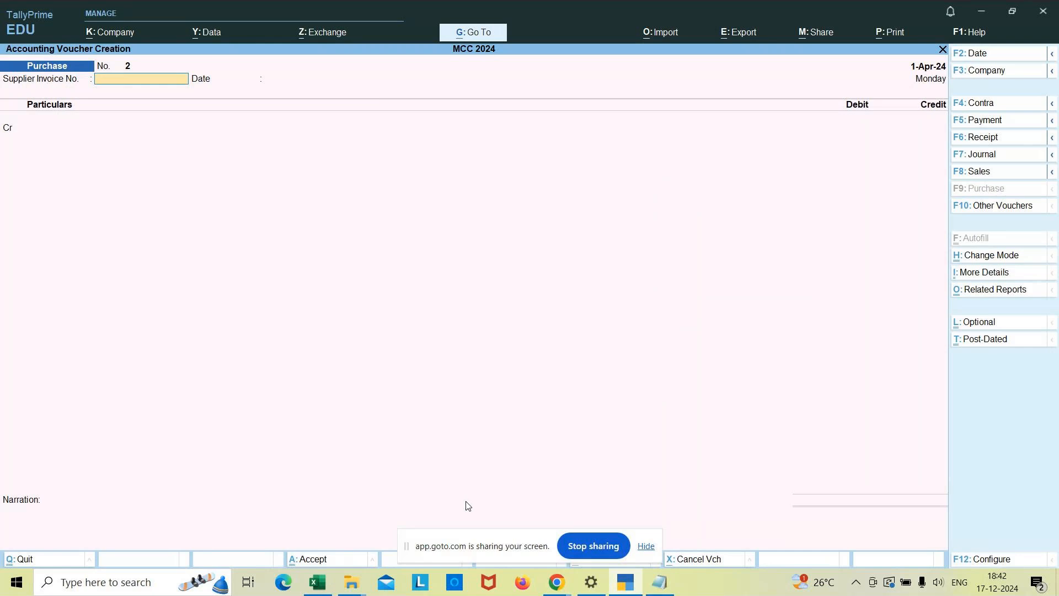
key(Return)
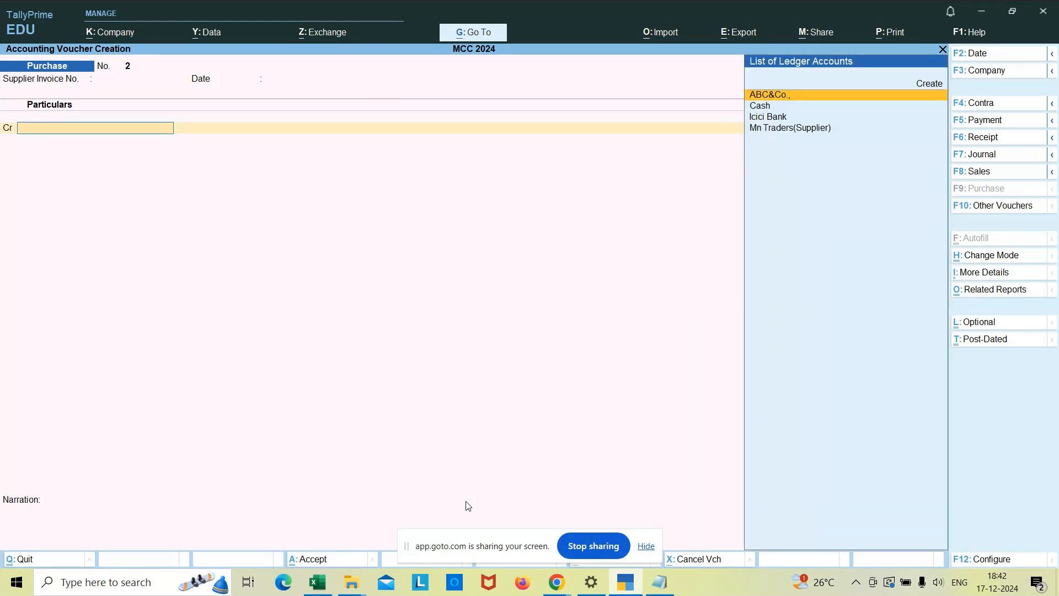
key(Down)
key(Down)
key(Down)
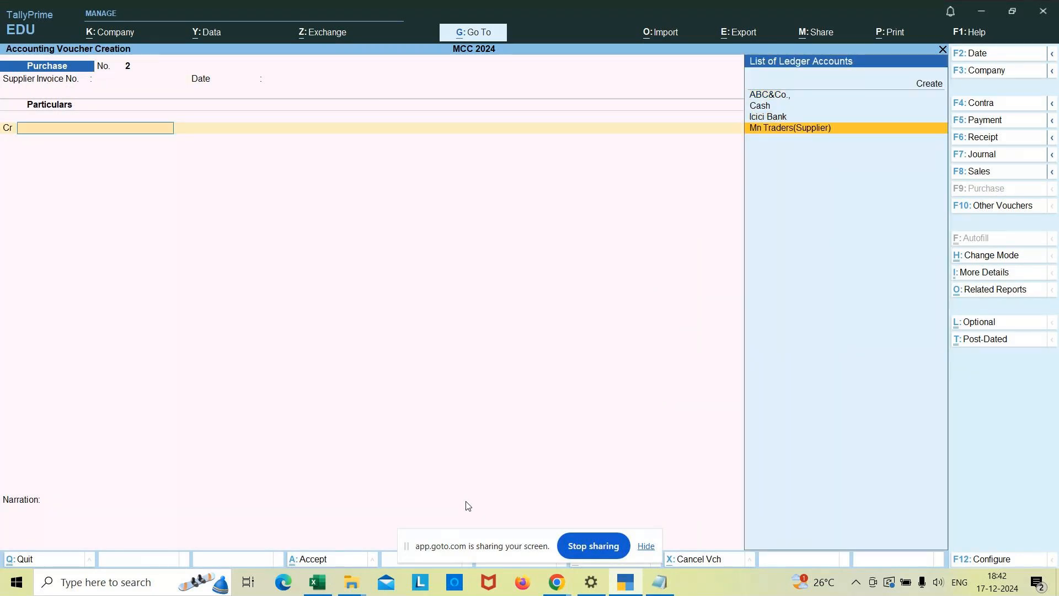
key(F2)
text(1/5)
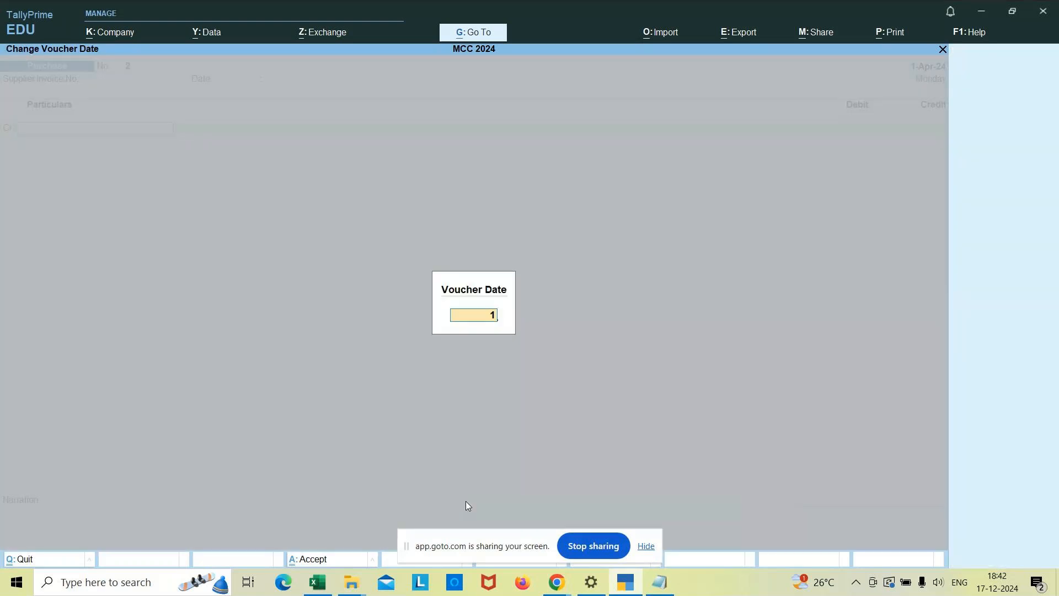
key(Return)
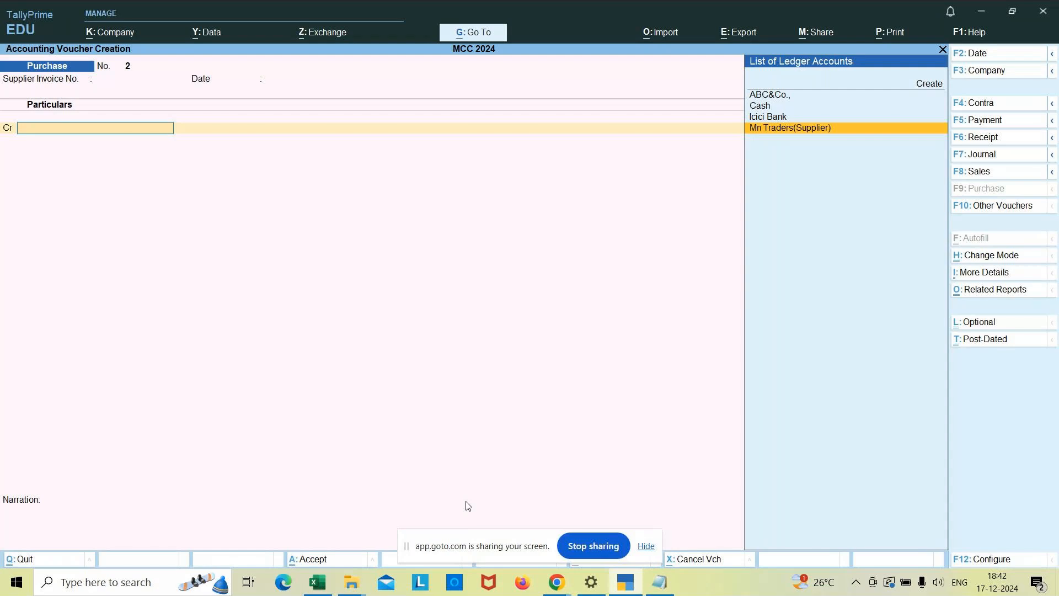
Credit Icici Bank with 5,000.00 in the purchase voucher.
key(Up)
key(Return)
key(ctrl+a)
key(ctrl+a)
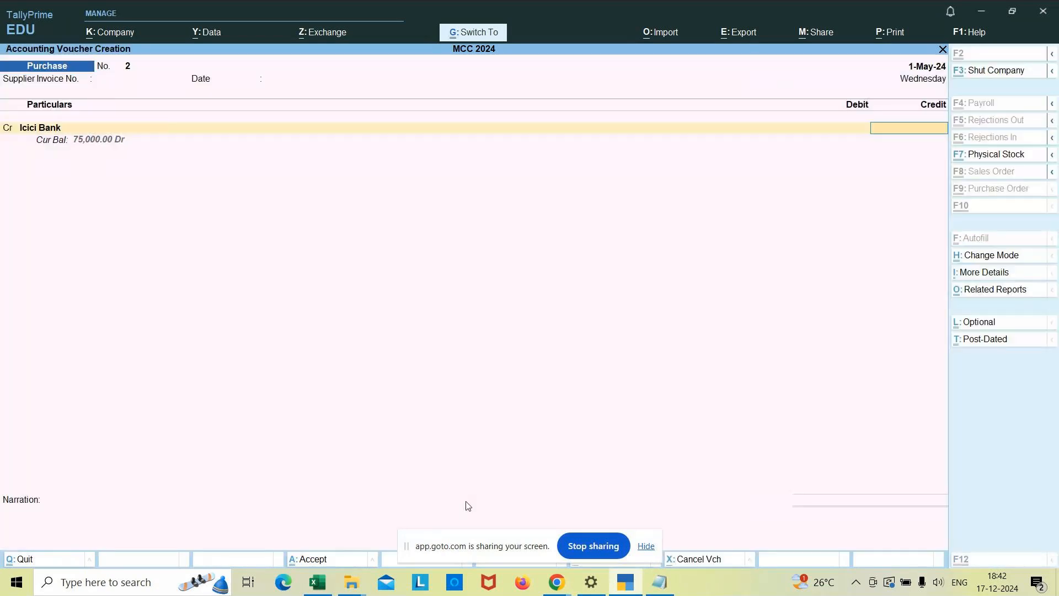
text(5000)
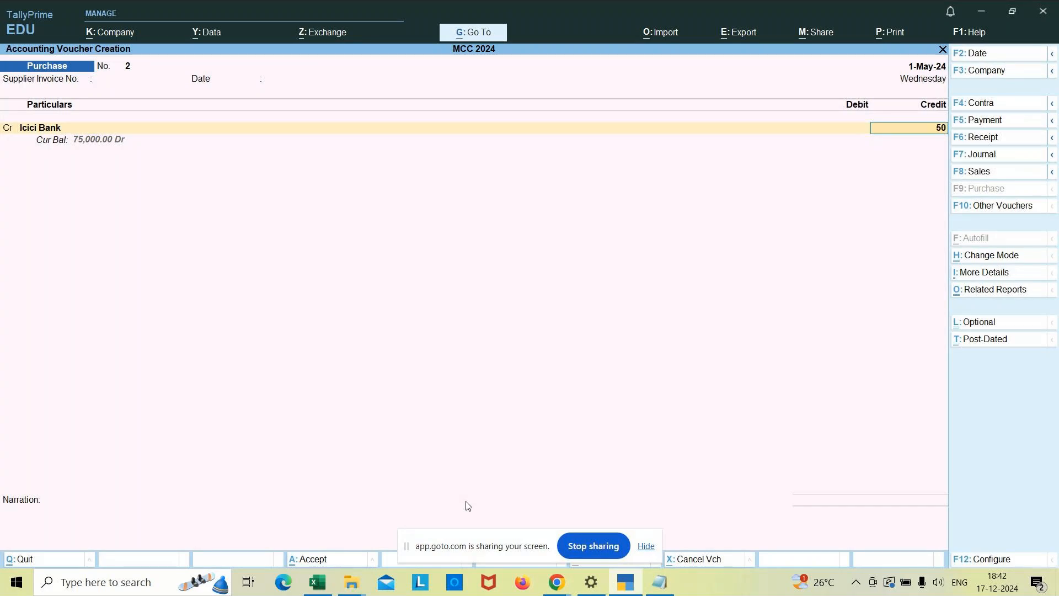
key(Return)
Complete the Icici Bank allocation as a Cheque with instrument number 123456 and the instrument date 1-May-24.
key(Return)
key(Return)
key(Return)
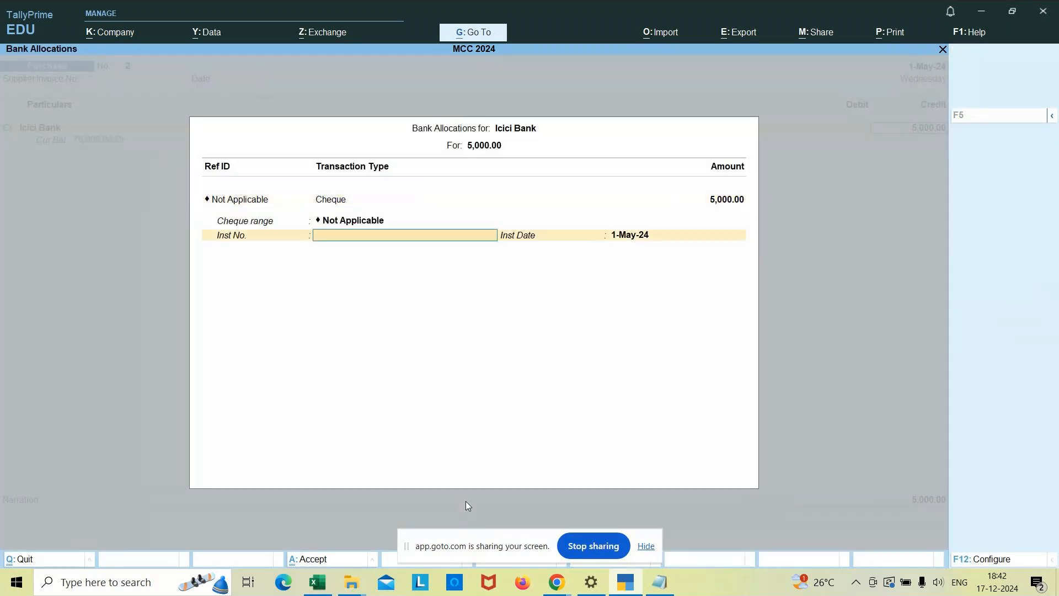
key(BackSpace)
text(123456)
key(Return)
Debit Purchase A/c 5,000.00 without inventory items, keeping the Bangelore/Jayanagar cost allocation and GST details As per Masters/Company.
key(Return)
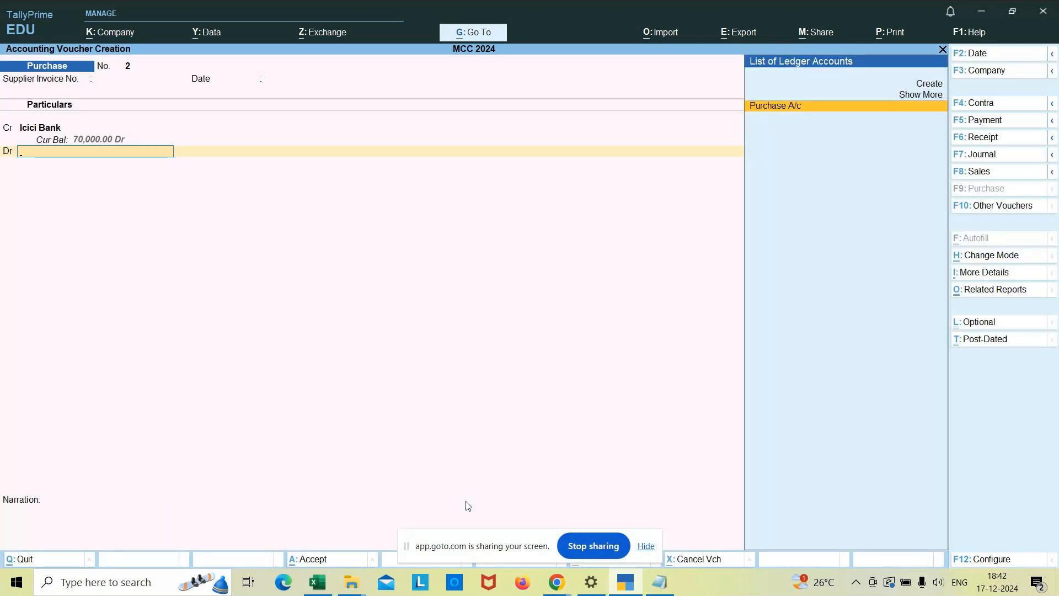
key(Return)
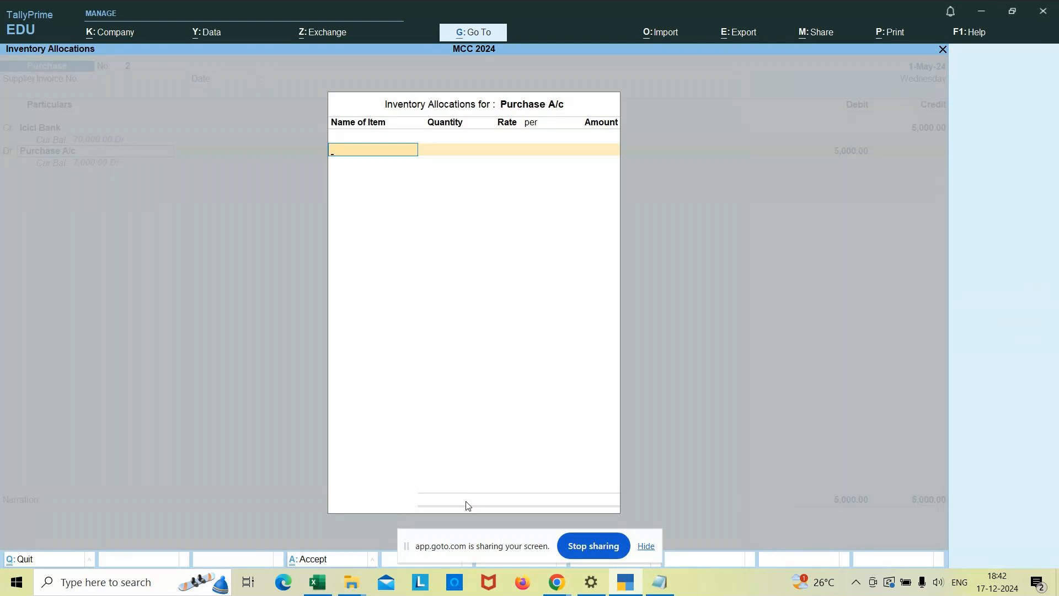
key(Return)
key(Return)
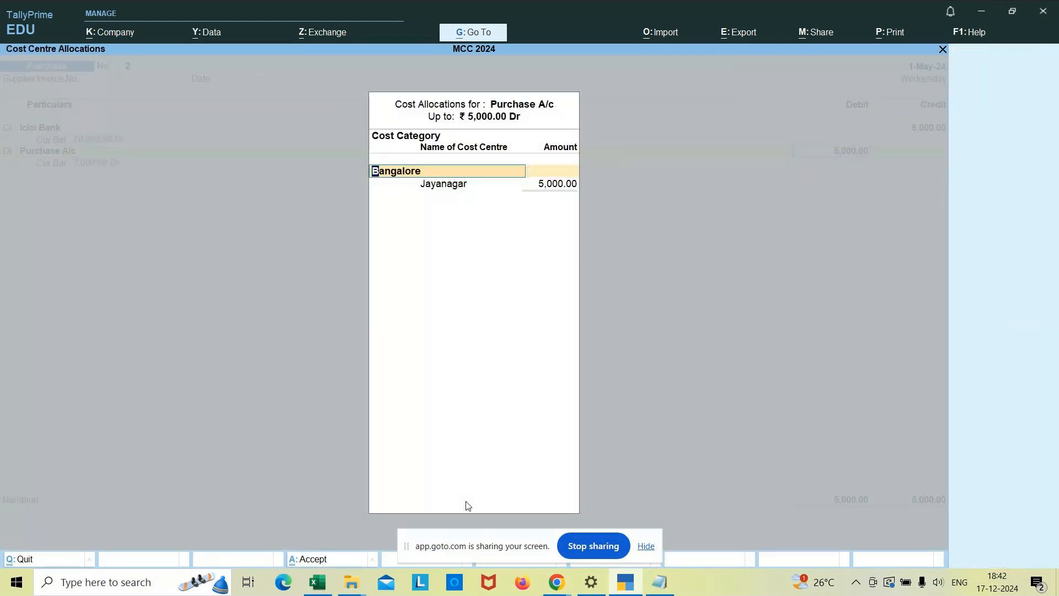
key(ctrl+a)
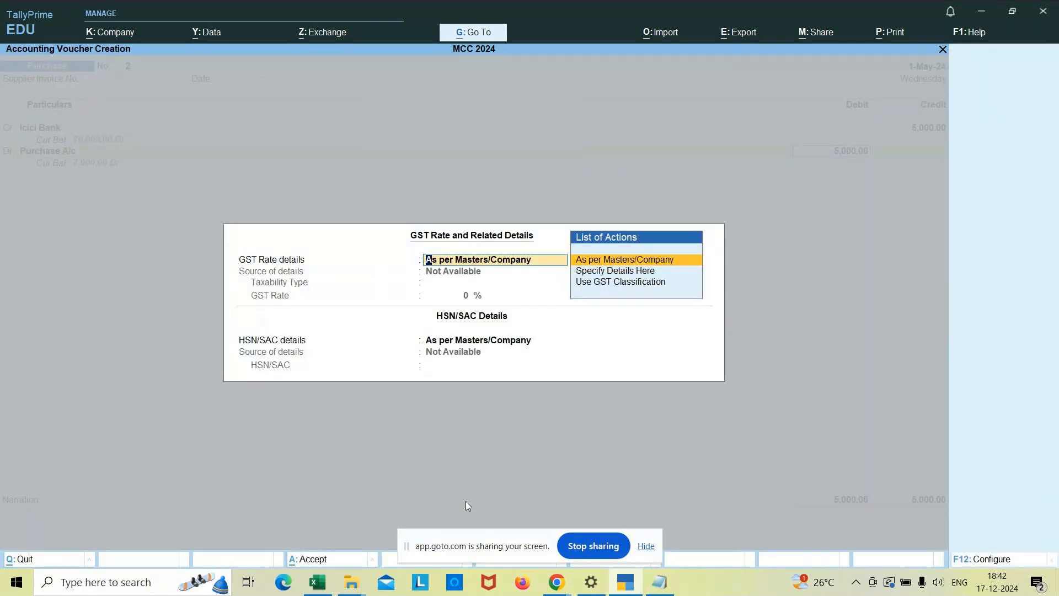
key(ctrl+a)
Enter the narration "being goods purchased by icici bank" and save the purchase voucher.
text(-)
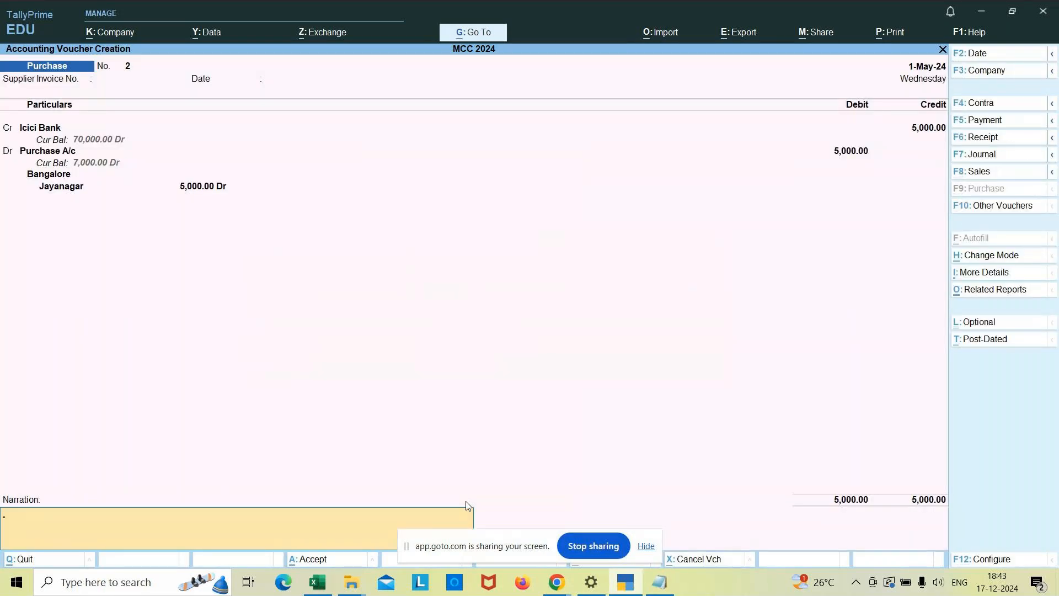
text(being goods purchased by icici bank)
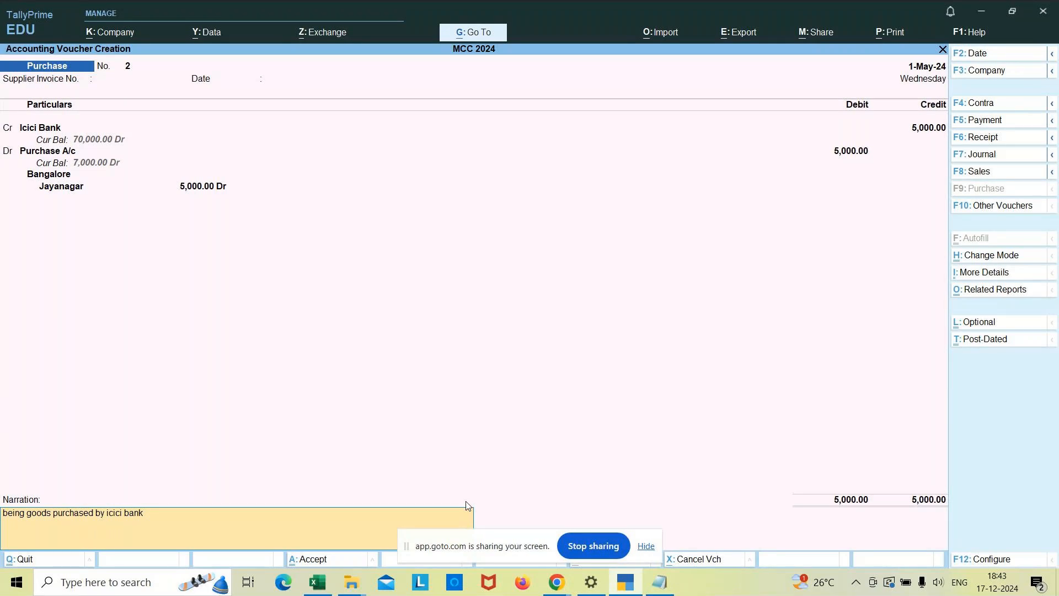
key(Return)
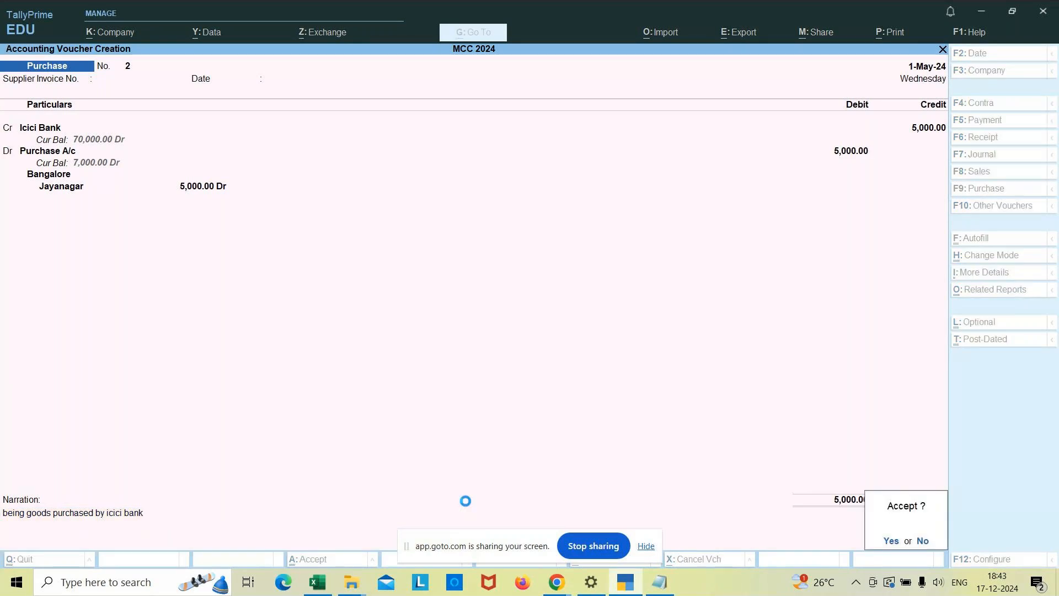
key(Return)
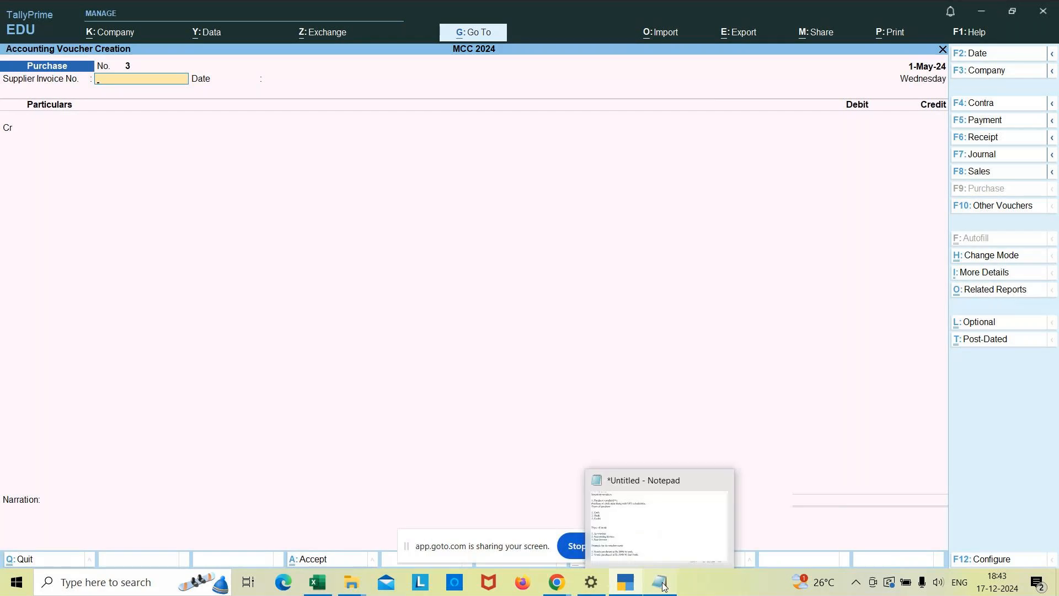
Switch to Notepad and begin the third example line with "3. Goods".
mouse_move(663, 586)
click(635, 505)
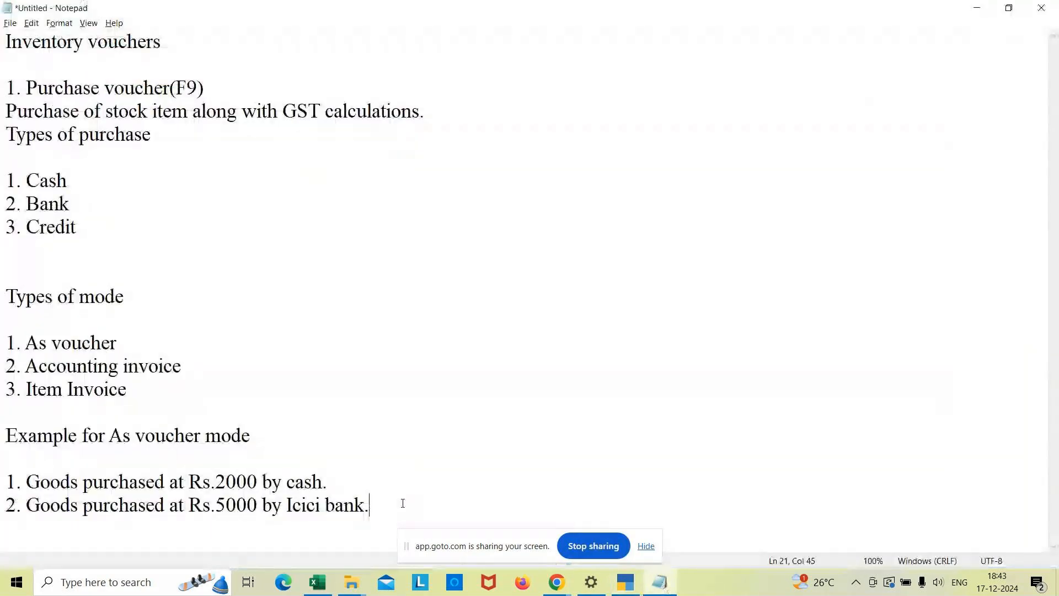
key(Return)
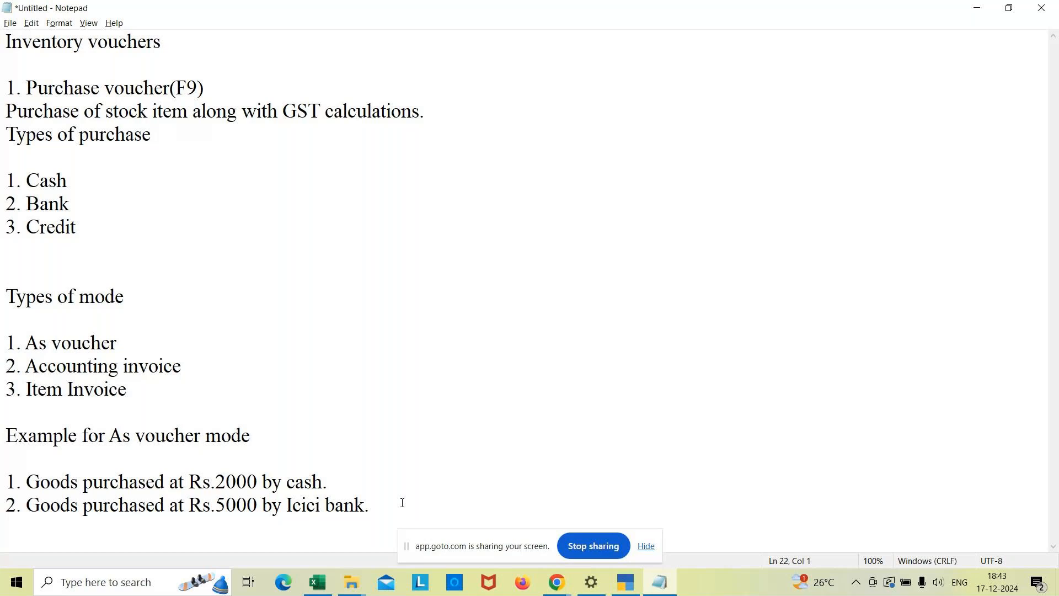
text(3. Goods)
Switch to the GoTo Meeting window and look through the participant list for attendees whose microphones are on.
click(559, 586)
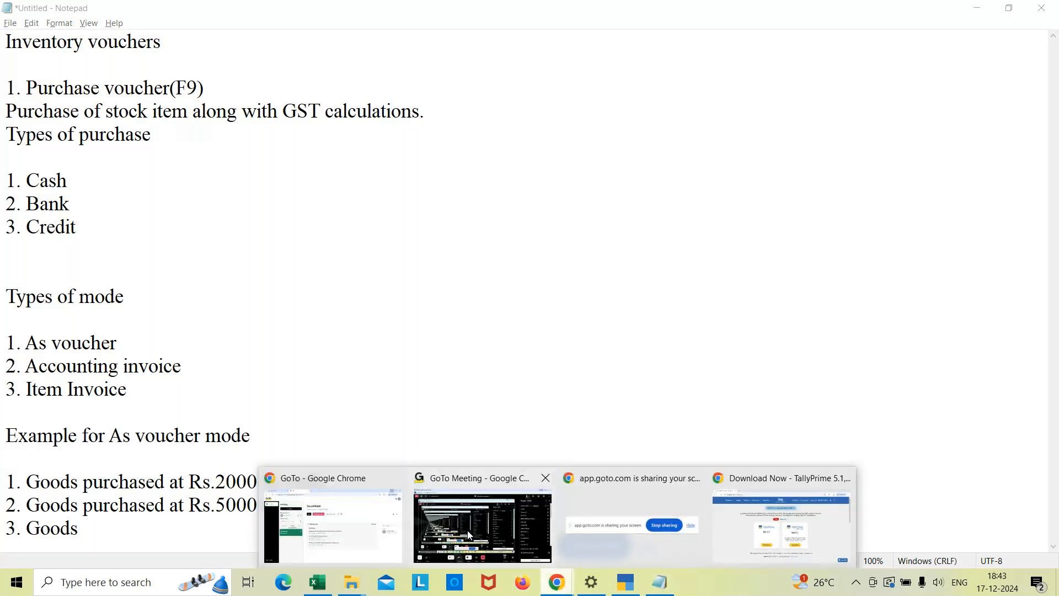
click(468, 530)
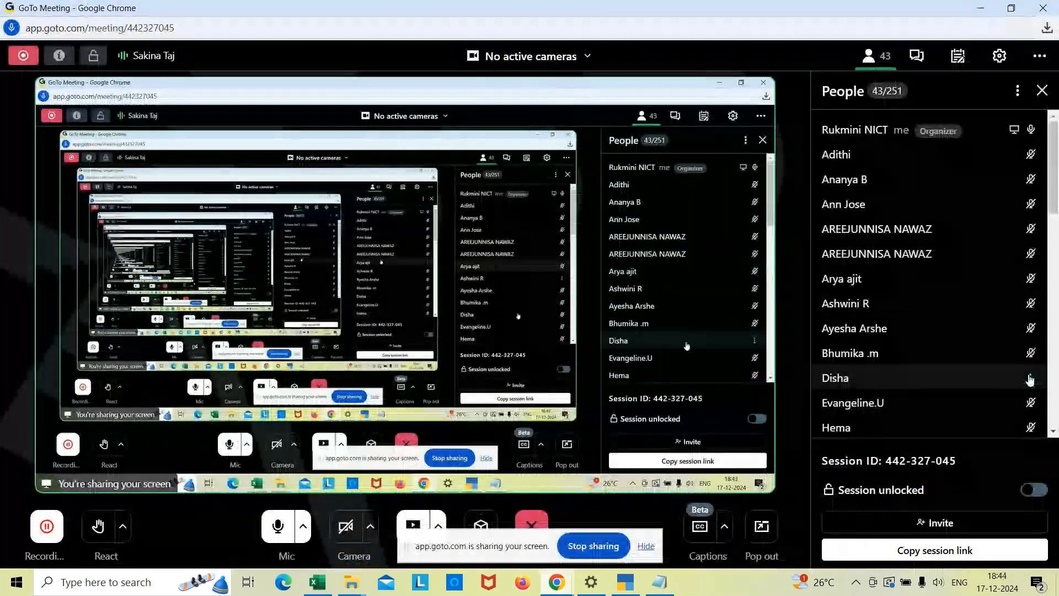
click(1054, 432)
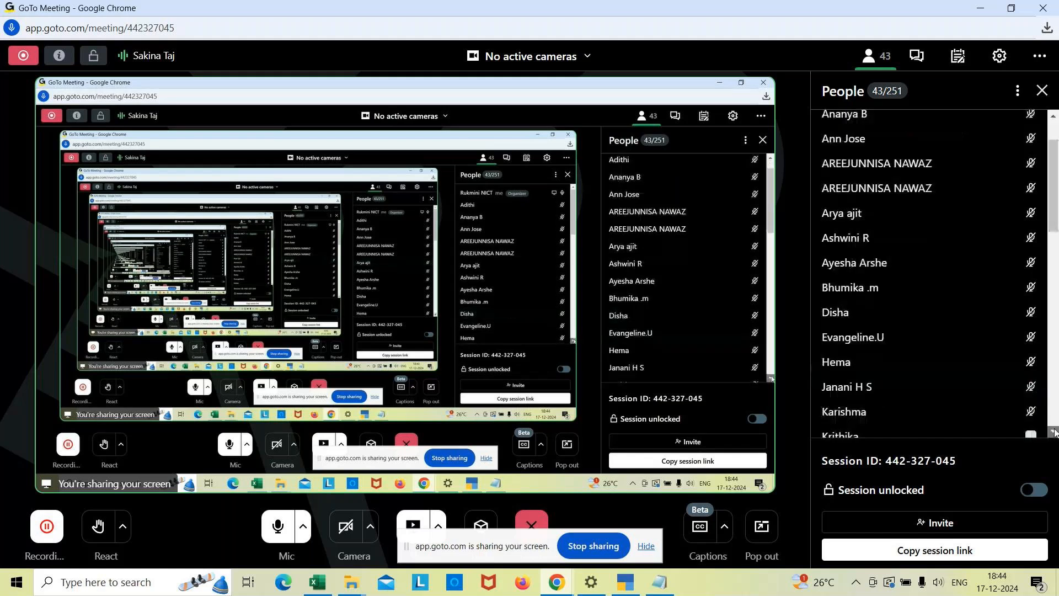
click(1054, 432)
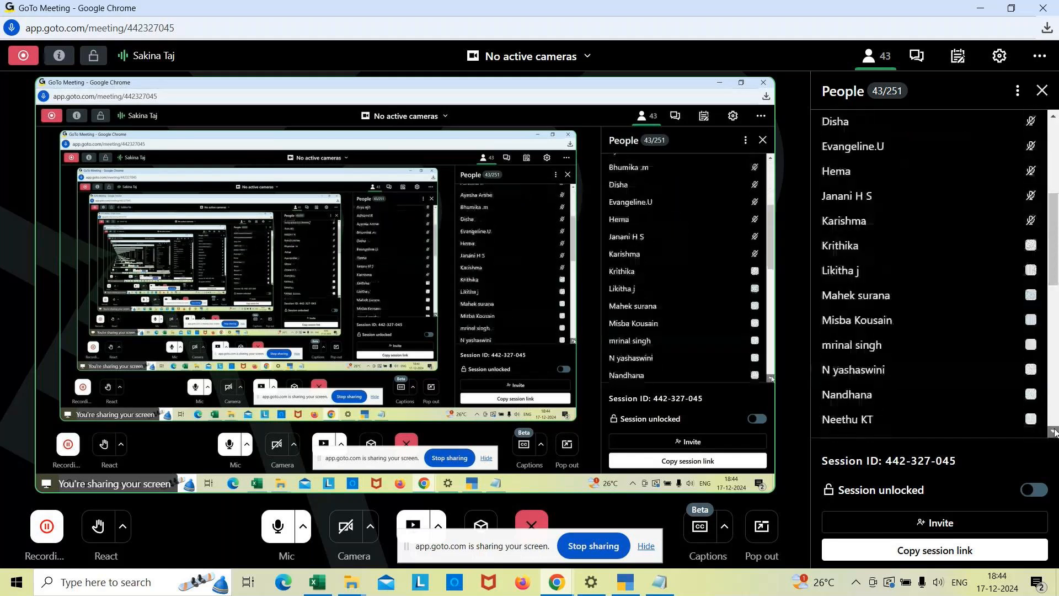
click(1054, 432)
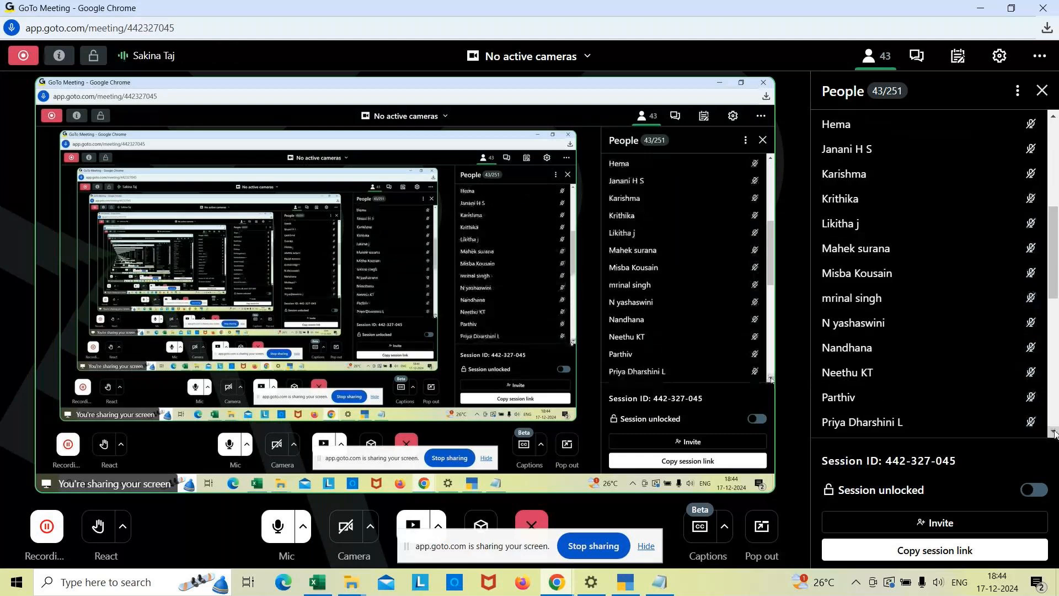
click(1054, 432)
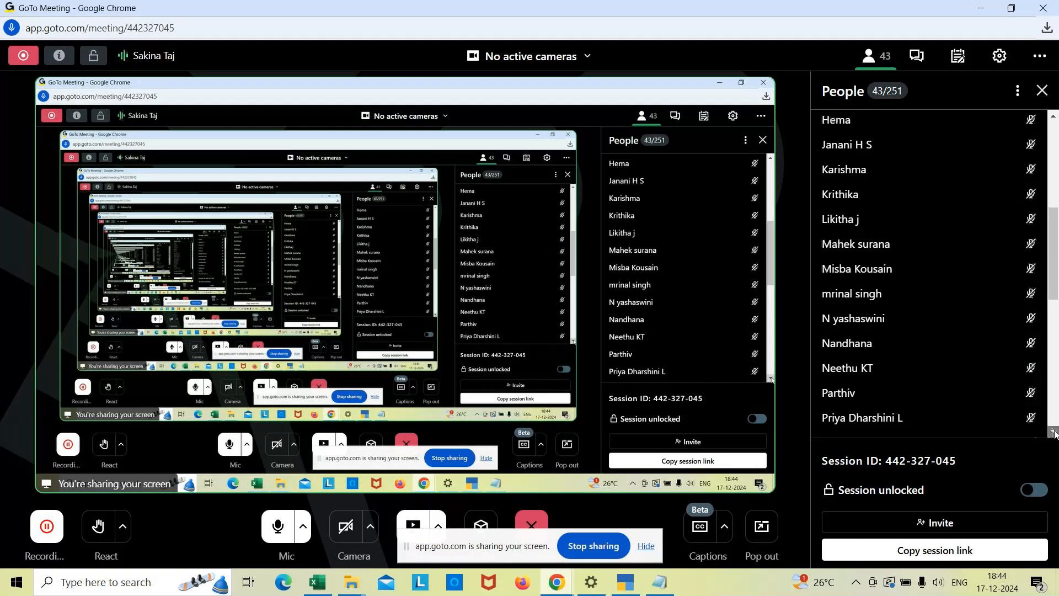
click(1054, 432)
click(1054, 432)
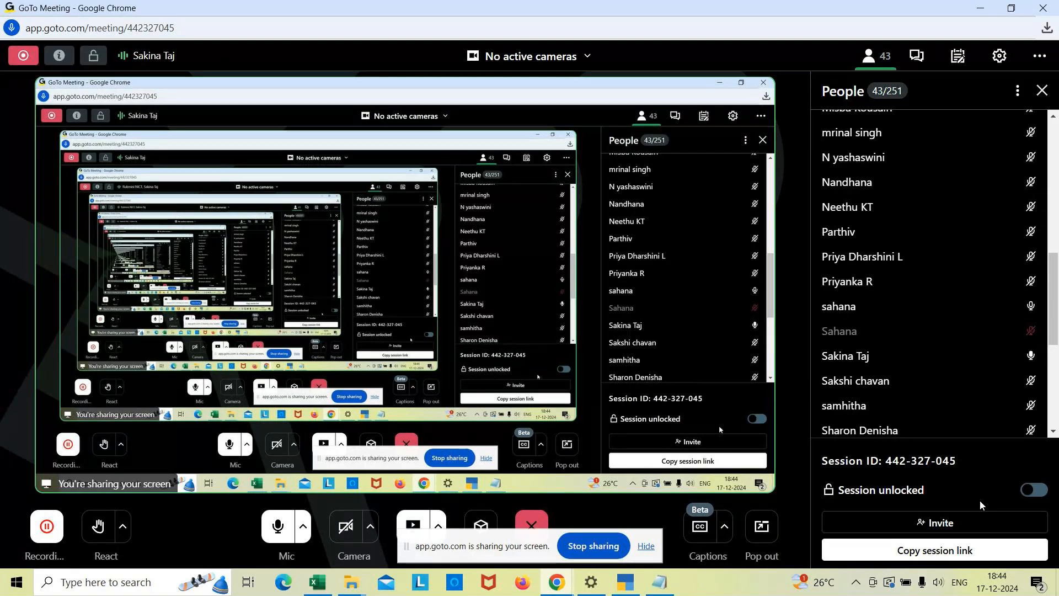
click(1054, 432)
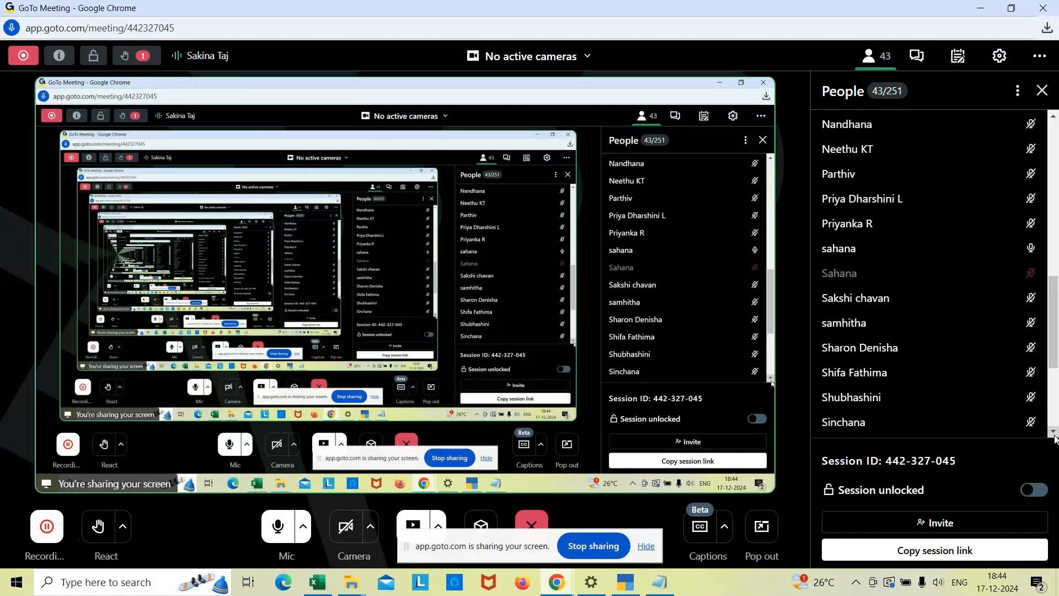
mouse_move(955, 244)
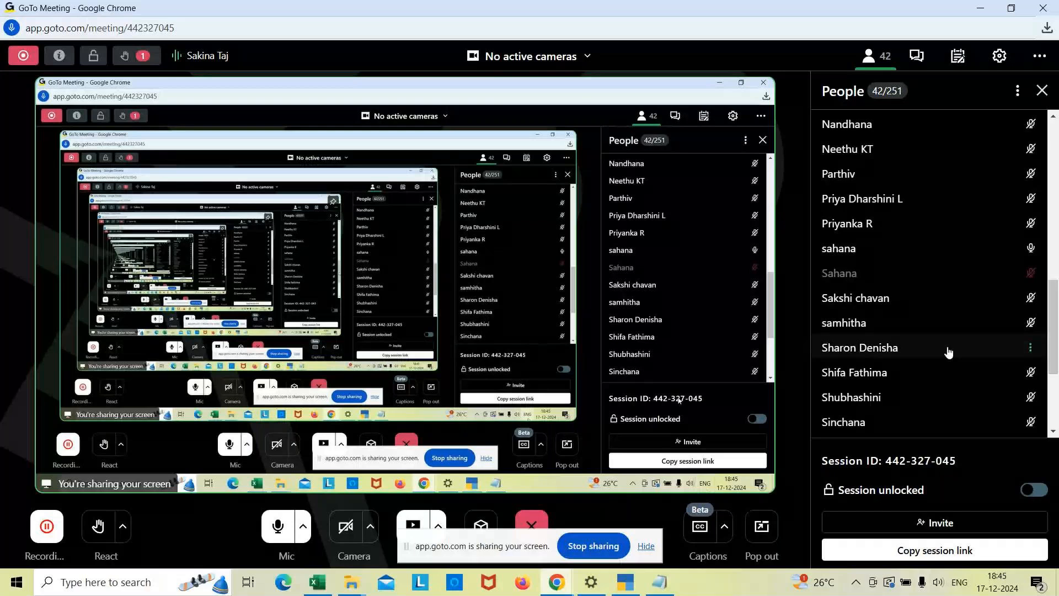
Send a meeting chat message to everyone asking the attendee with the open microphone, by name, to mute themselves.
click(917, 55)
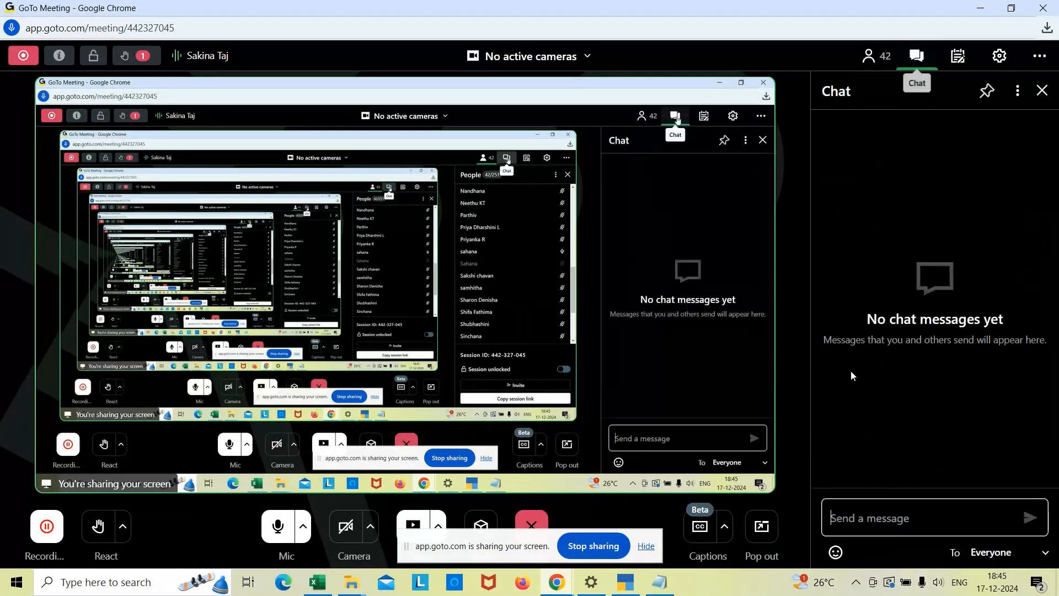
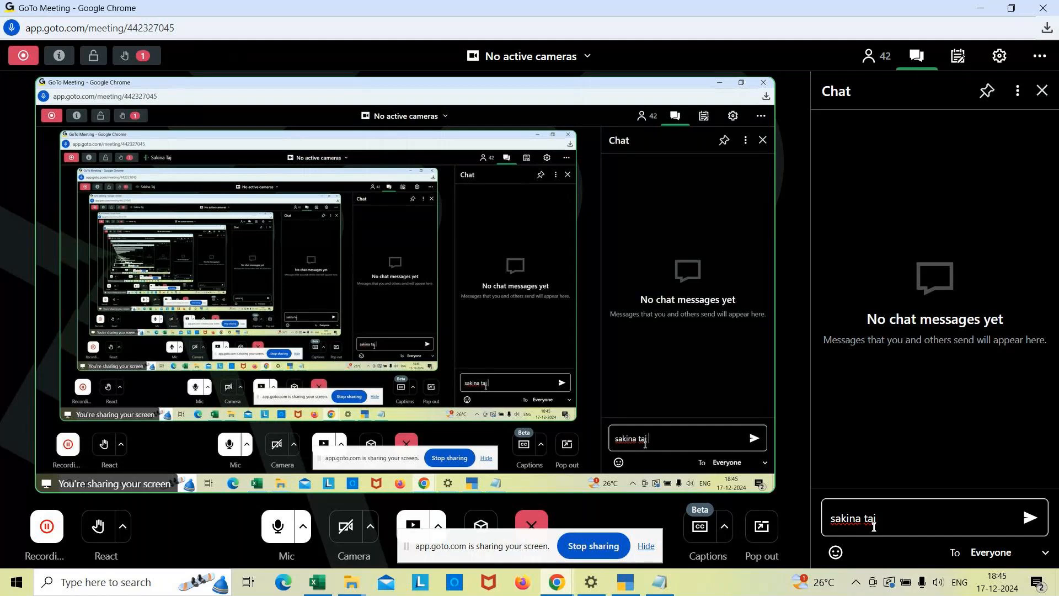
text(te )
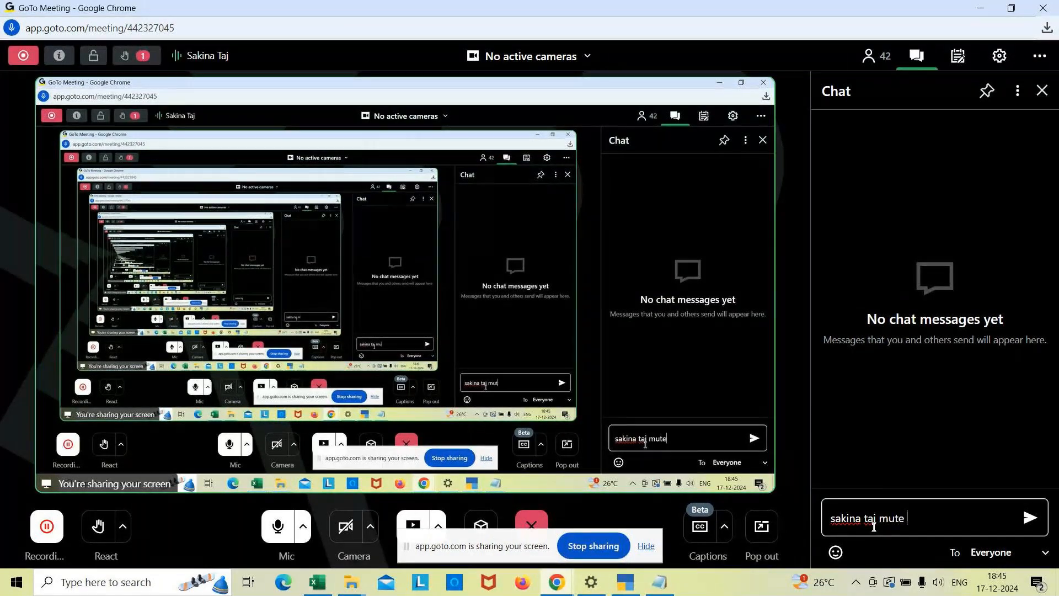
text(yourself)
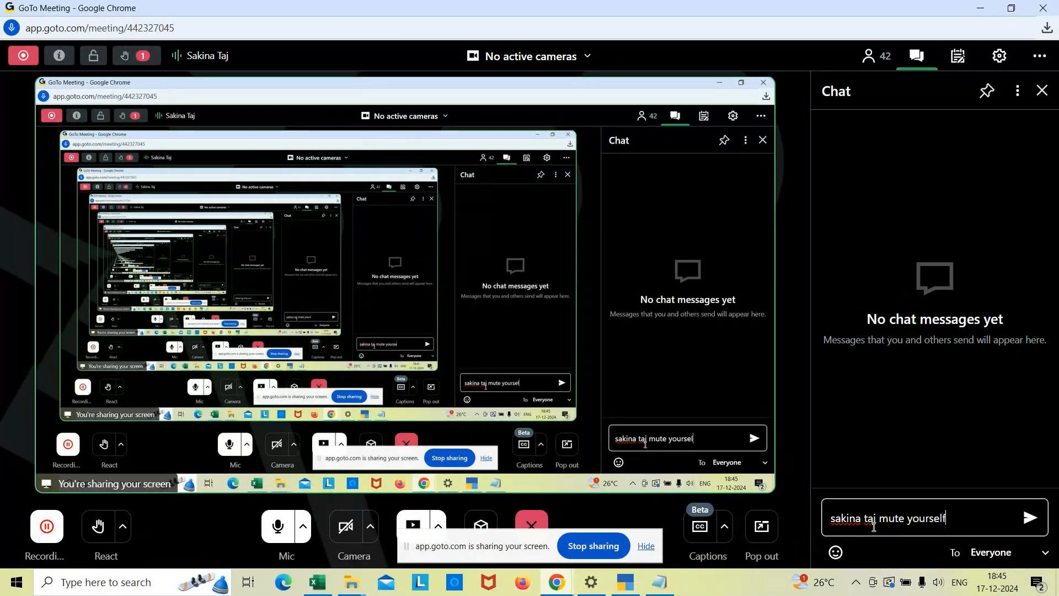
key(Return)
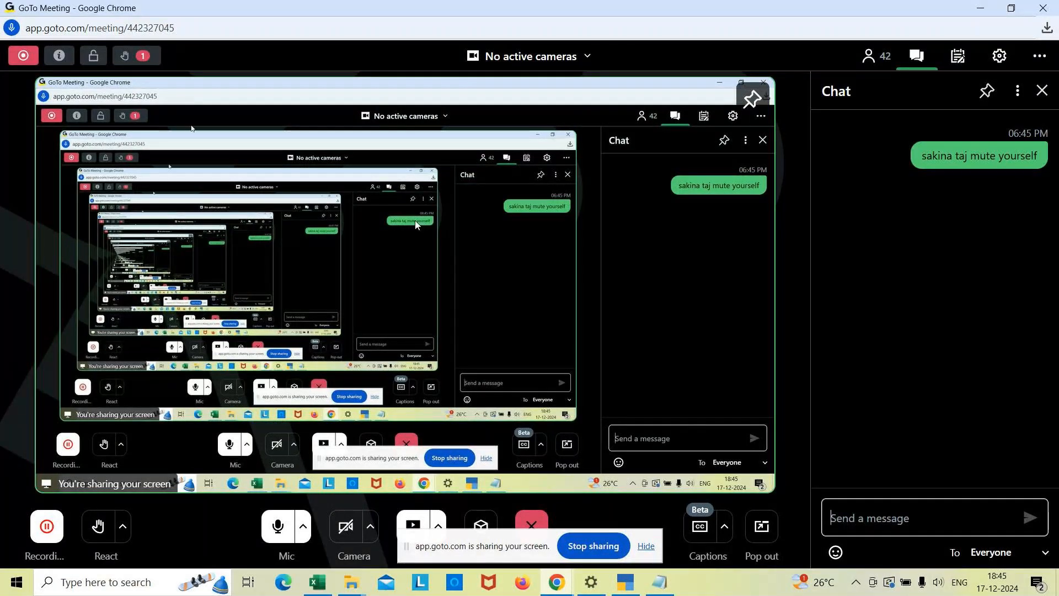
Switch to Notepad and complete the third example line with "purcahsed ar Rs.7000 from MN traders suppliers on credit.".
click(454, 581)
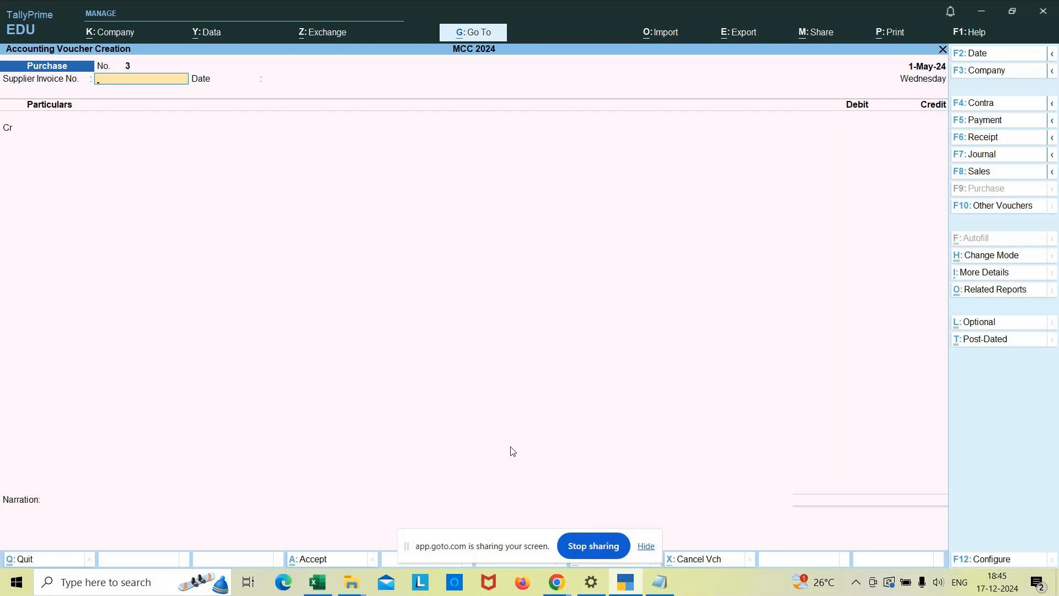
click(660, 582)
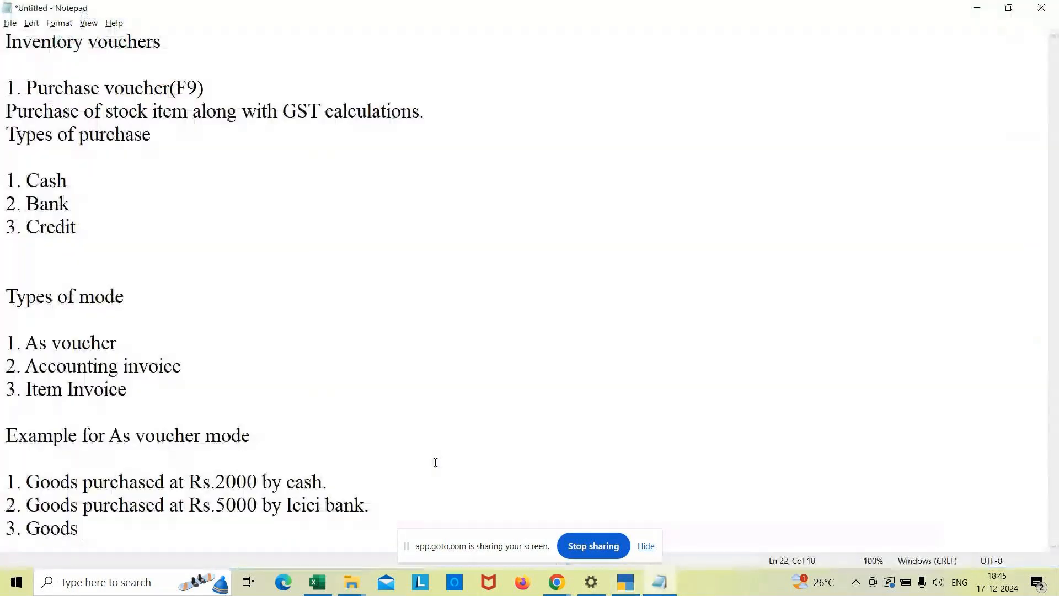
text(purcah)
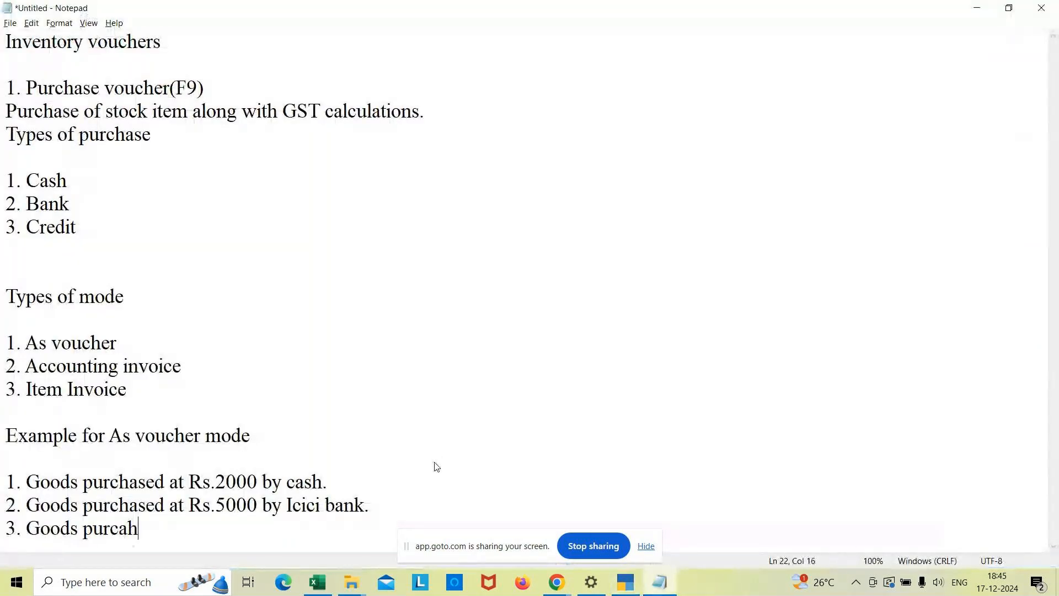
text(sed ar RS)
key(BackSpace)
text(s)
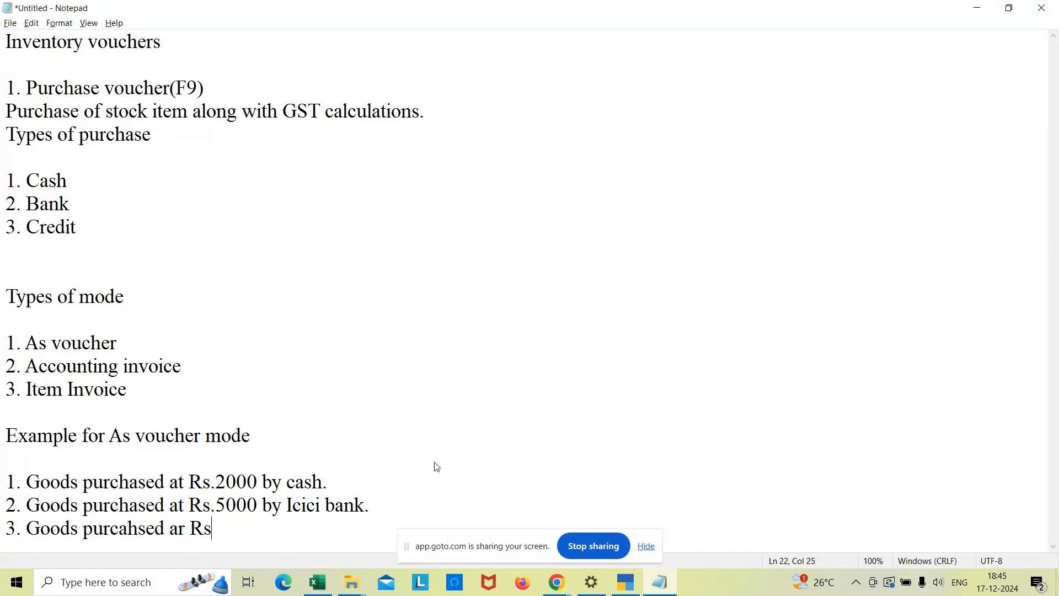
text(.7000 fro)
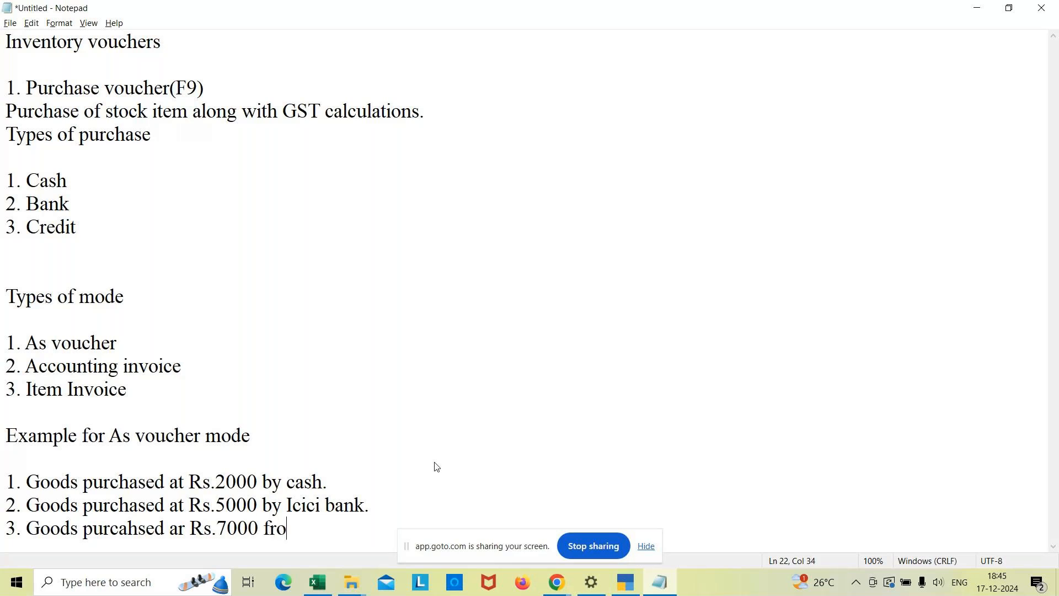
text(m MN traders )
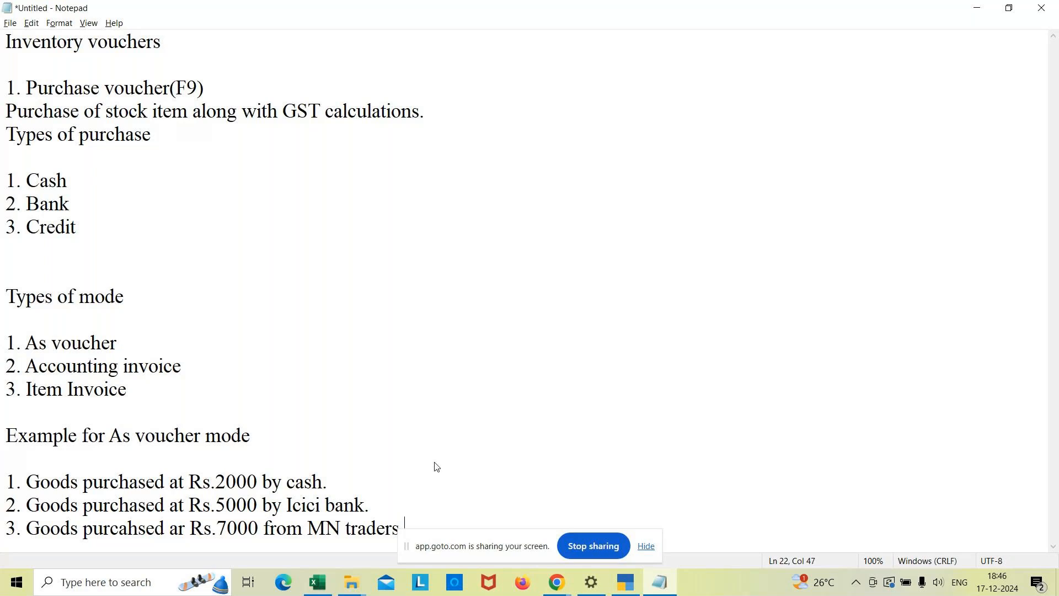
text(suppliers on credit)
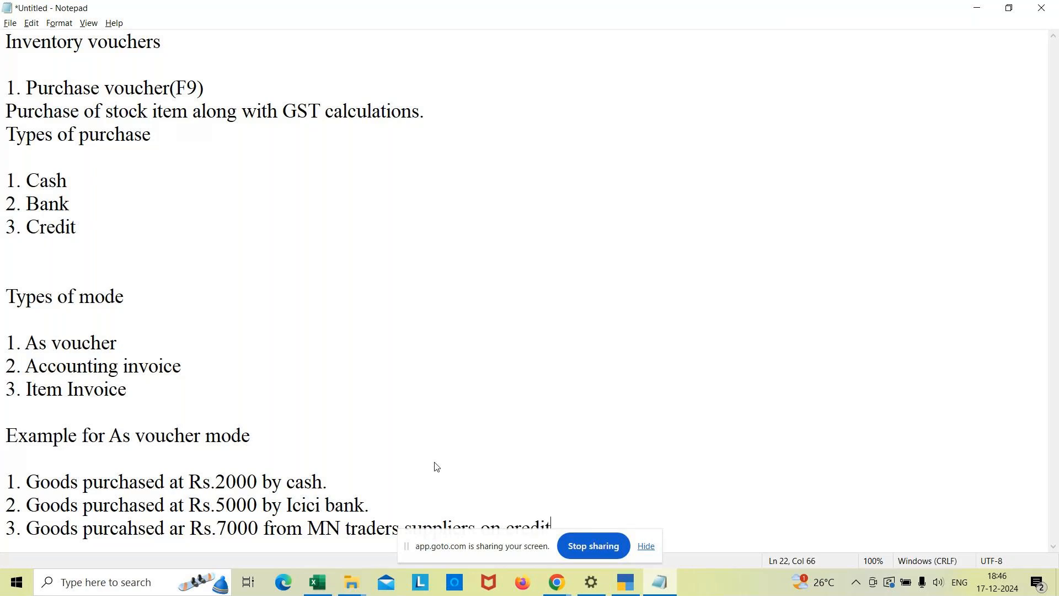
text(.)
key(Return)
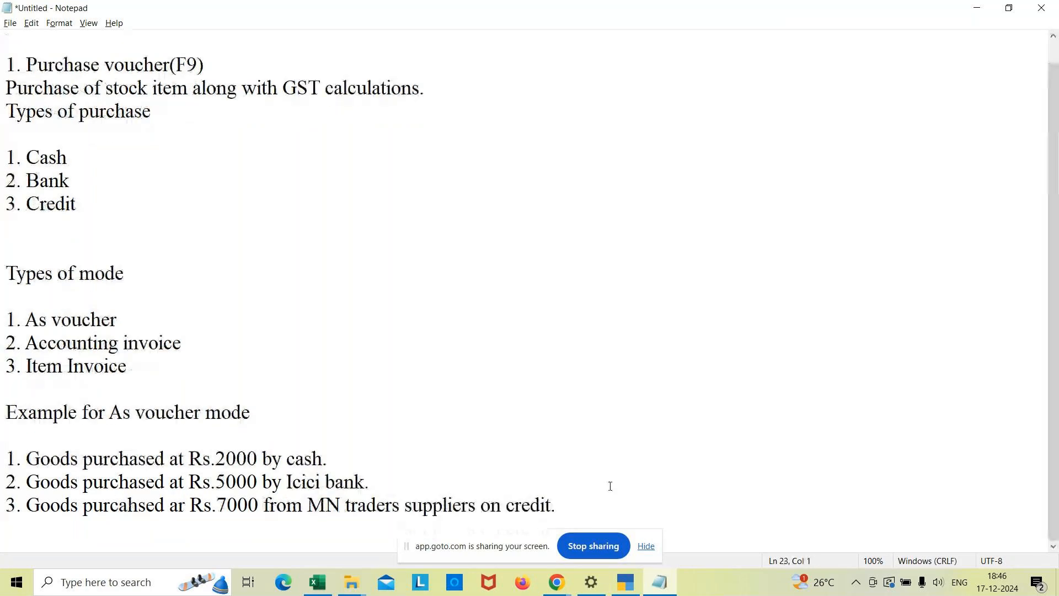
Switch to TallyPrime and credit Mn Traders(Supplier) 7000 in purchase voucher 3, accepting the blank receipt details and default party details.
click(624, 589)
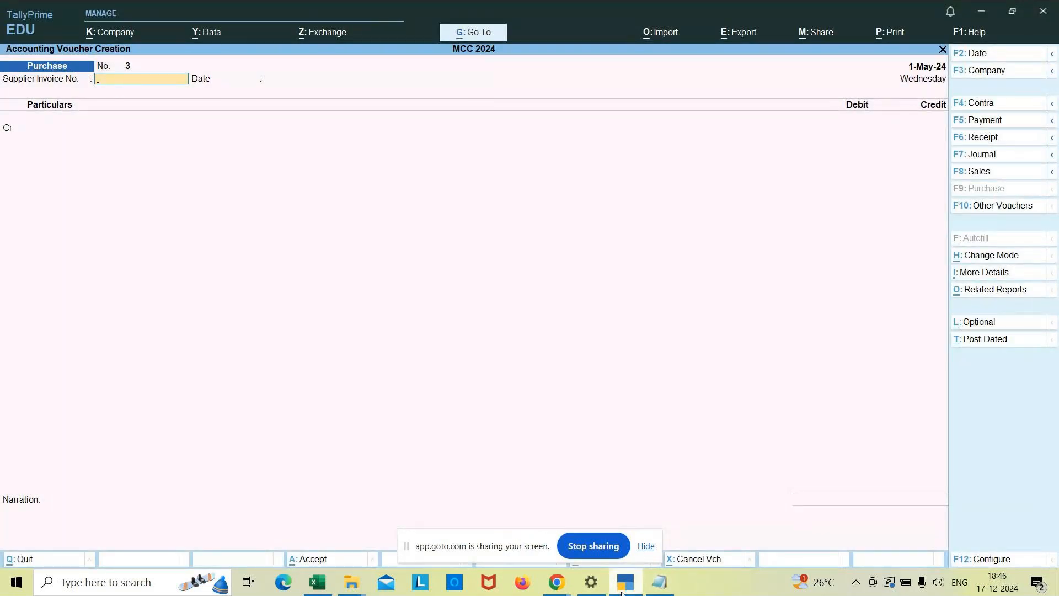
key(Return)
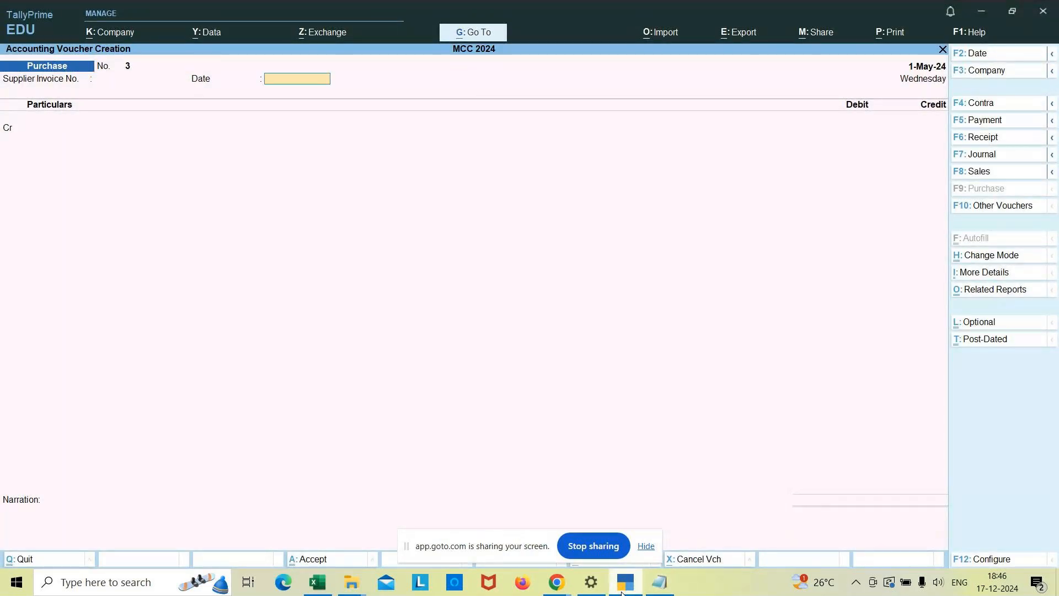
key(Return)
key(Down)
key(Down)
key(Down)
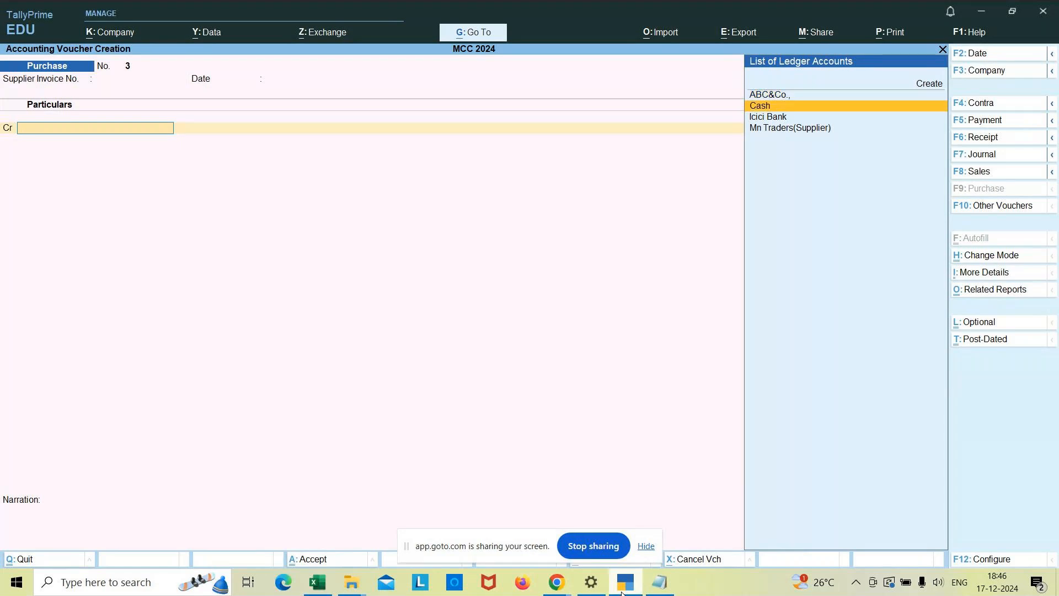
key(Return)
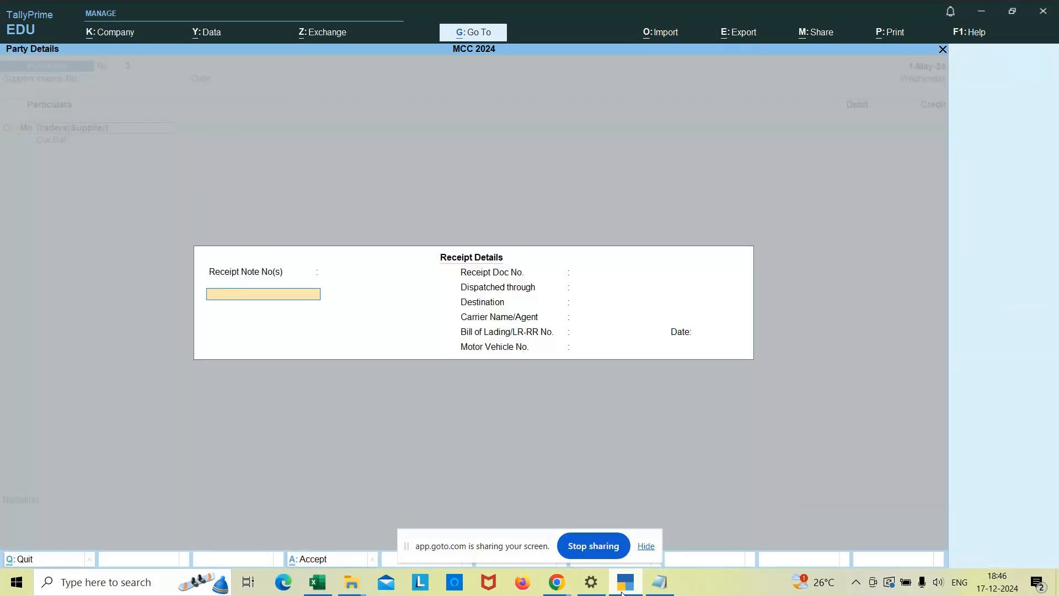
key(ctrl+a)
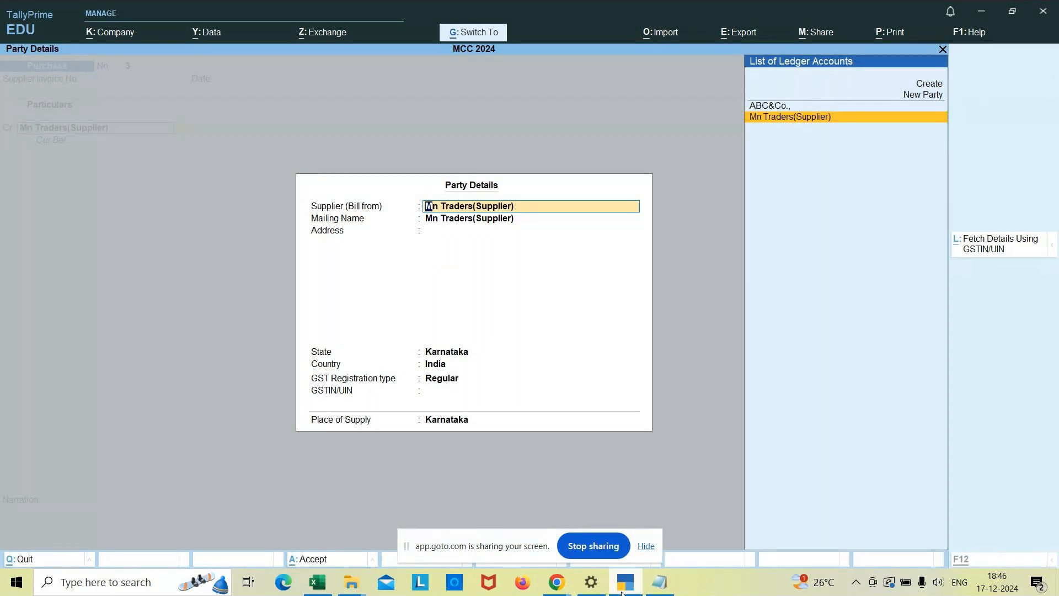
key(ctrl+a)
text(7000)
key(Return)
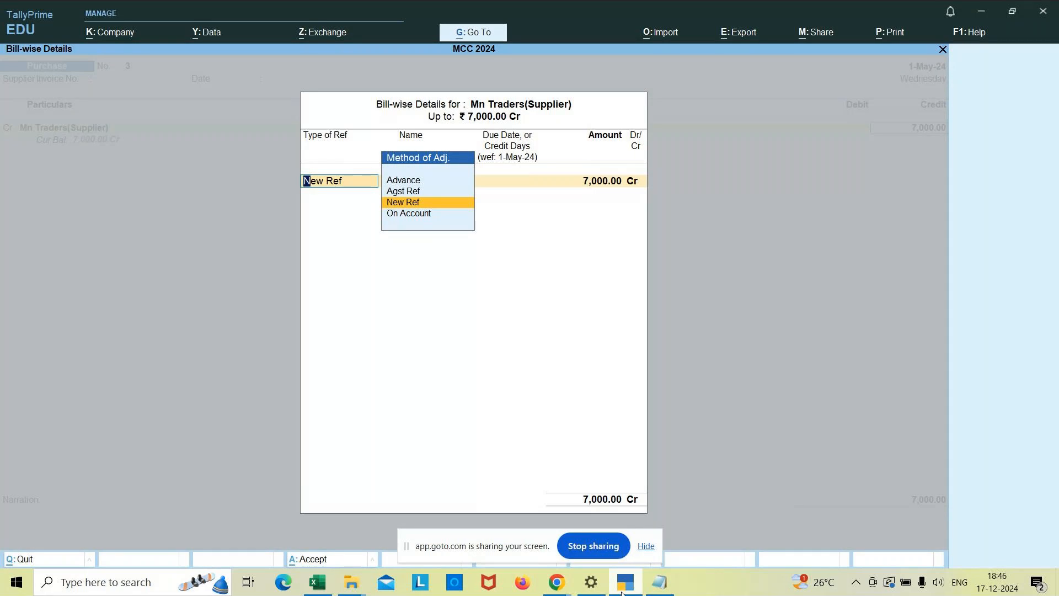
Allocate the supplier's amount bill-wise to a New Ref named "Mn Traders" with due date 1/6.
key(Return)
text(Mn Traders)
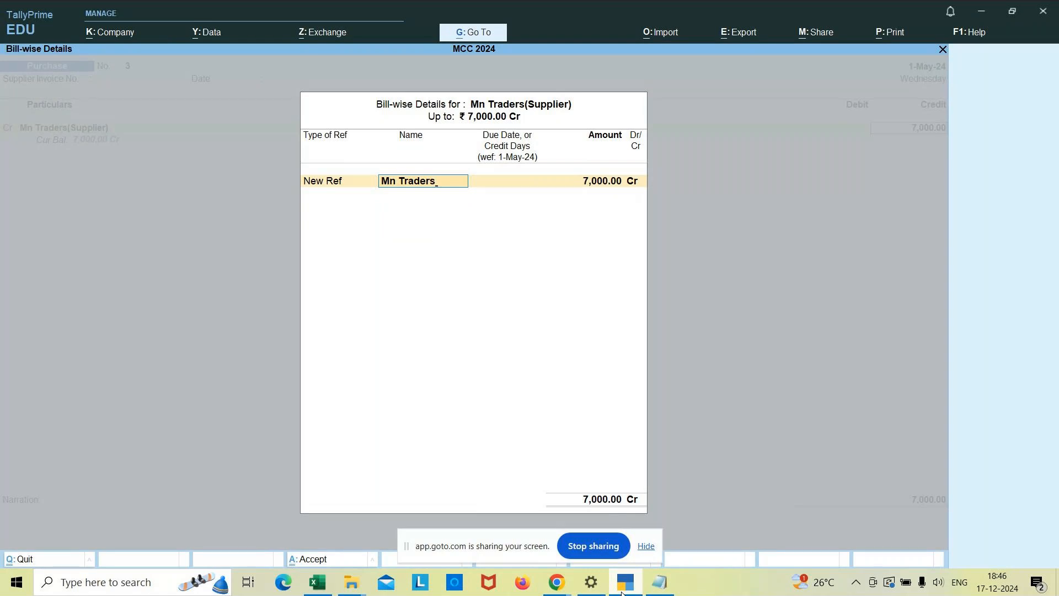
key(Return)
text(1/)
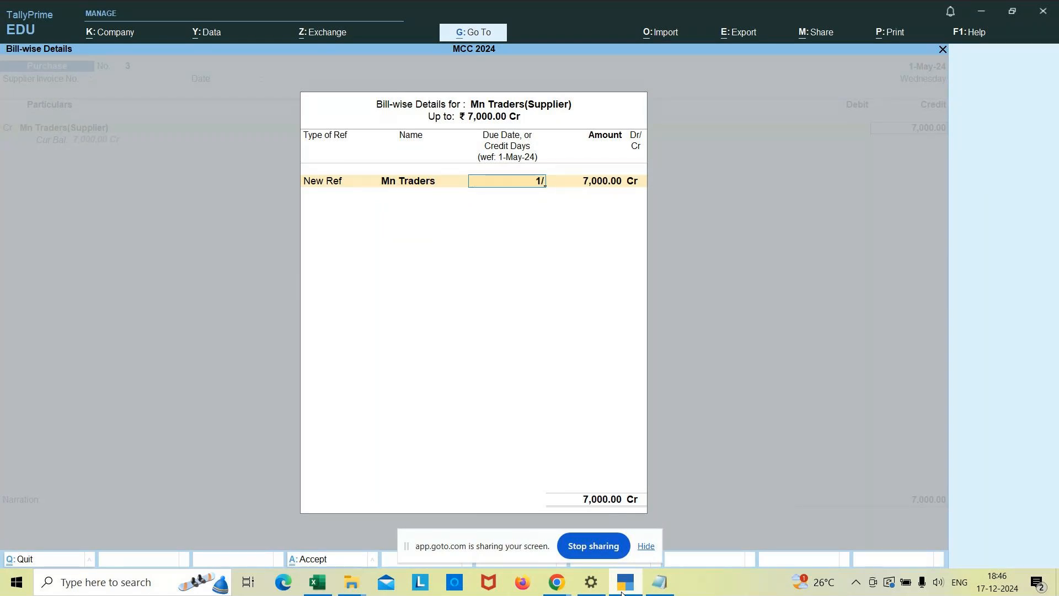
text(6)
key(Return)
Debit Purchase A/c 7,000.00 without inventory items, keeping the Bangalore/Jayanagar cost allocation and GST and HSN/SAC details As per Masters/Company.
key(Return)
key(Return)
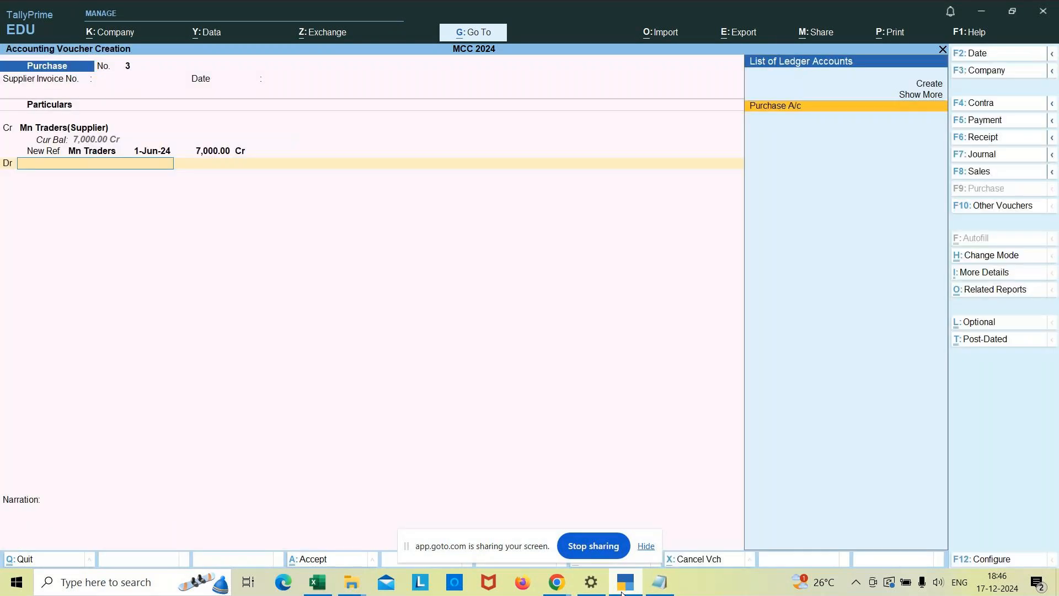
key(Return)
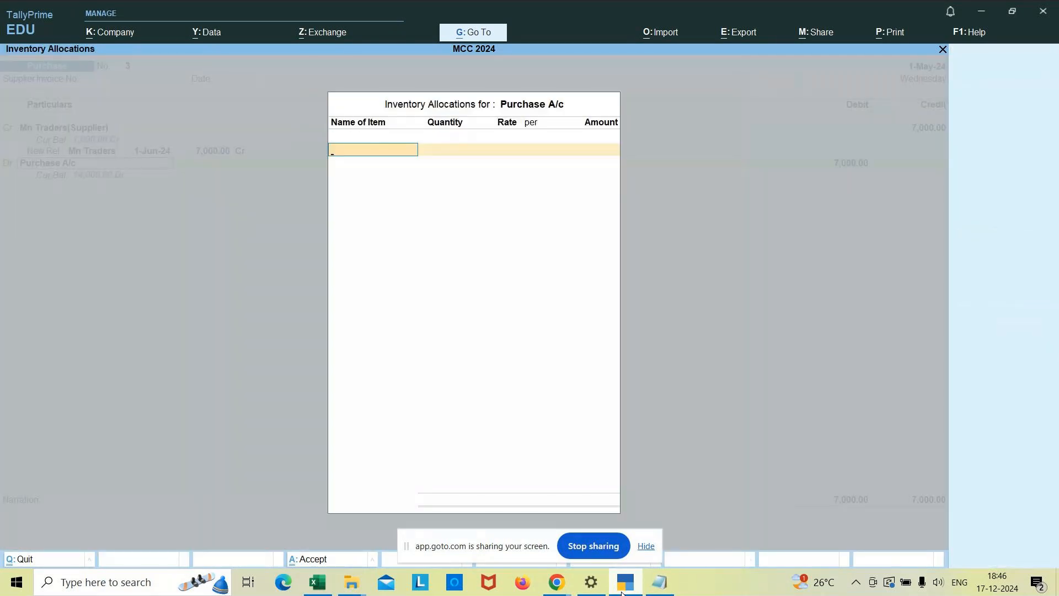
key(Return)
key(Return)
key(Return)
key(Return)
key(Return)
key(Return)
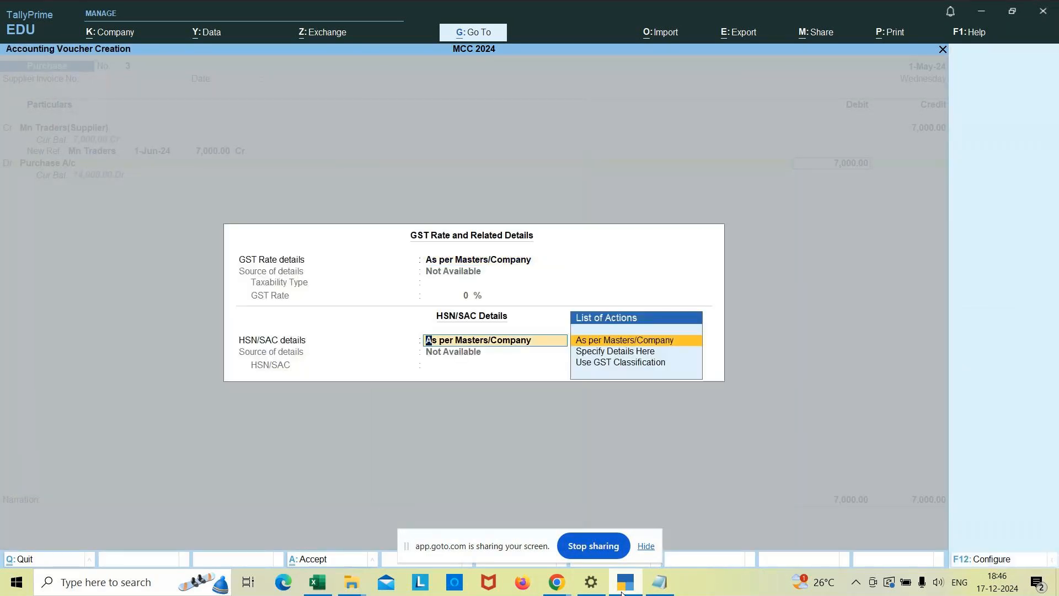
key(Return)
Enter the narration "being goods purchaesd on credit" and save the purchase voucher.
text(b)
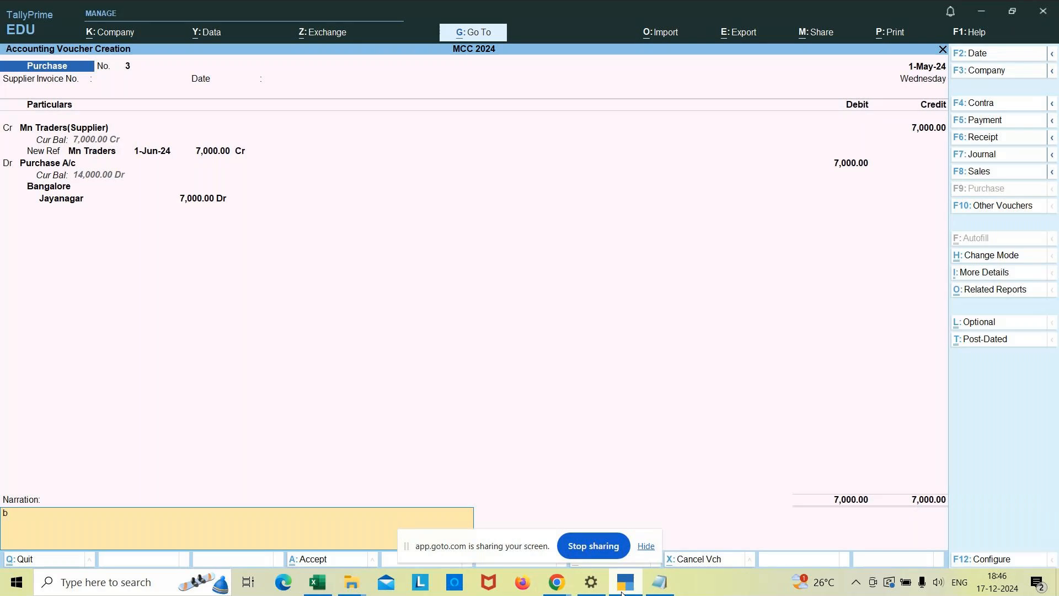
text(eing goods purchaesd on credit)
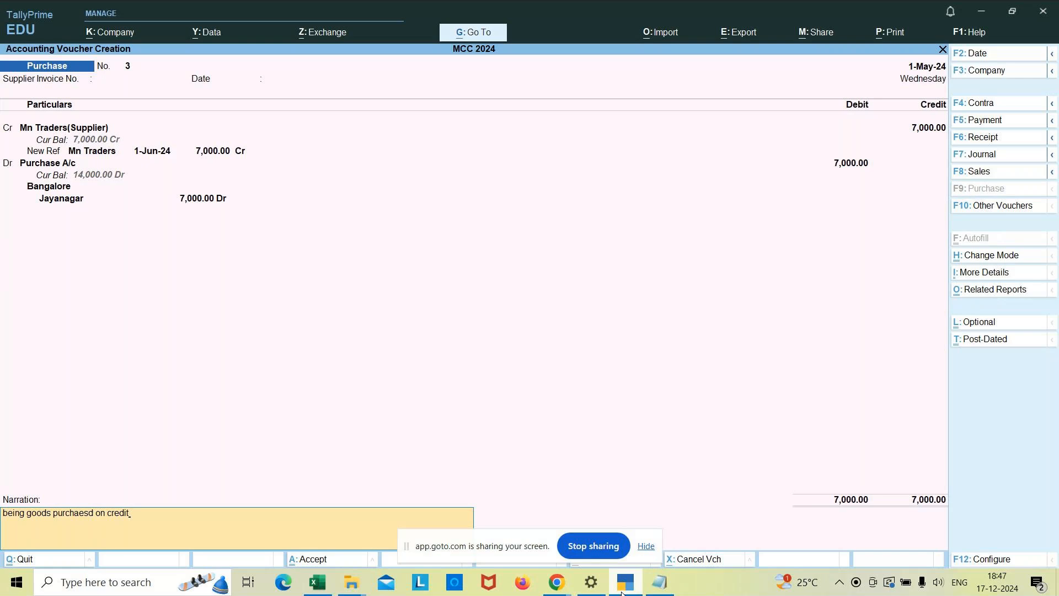
key(Return)
key(Return)
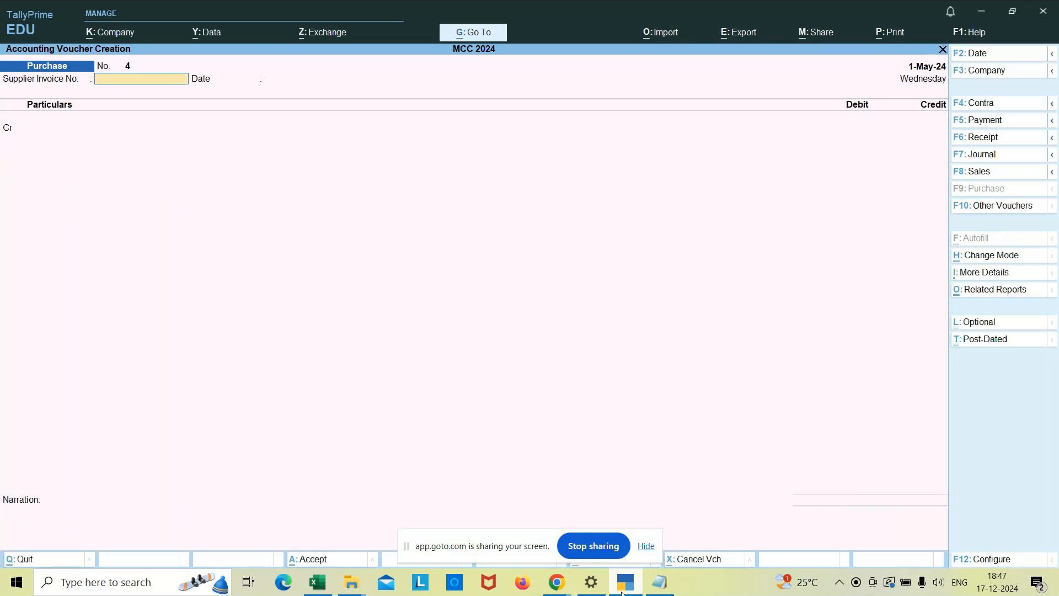
Quit voucher creation and review the purchase entries in the Day Book for the period 1-4-2024 to 1-5-2024.
key(Escape)
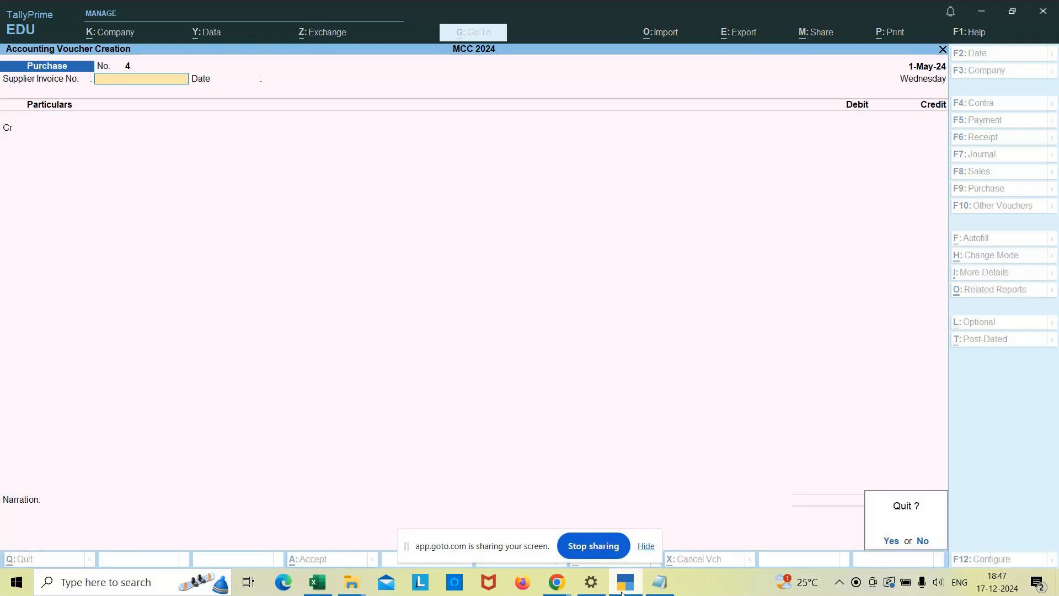
key(Return)
key(Down)
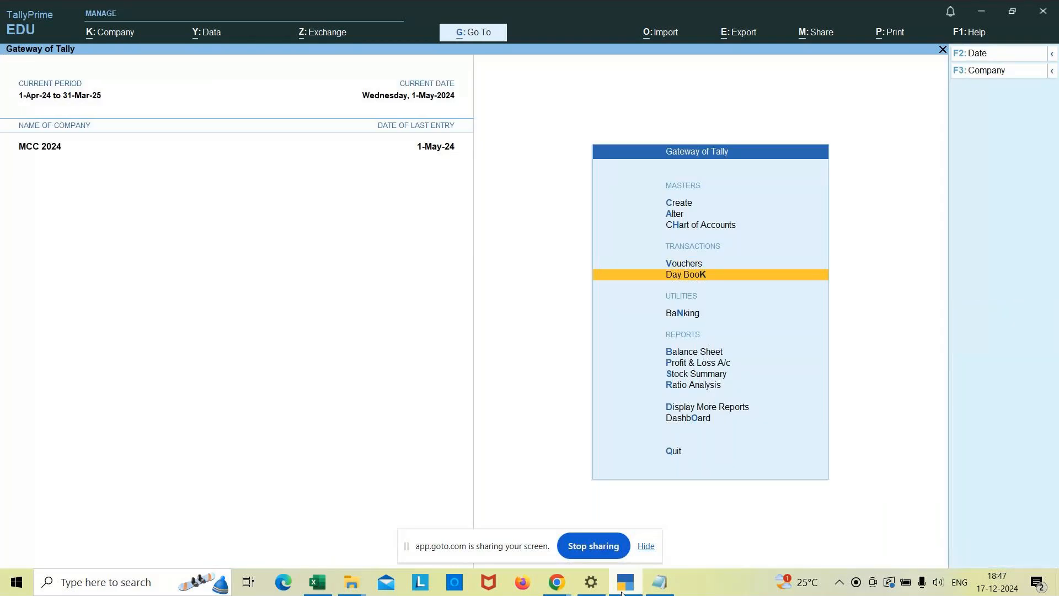
key(Return)
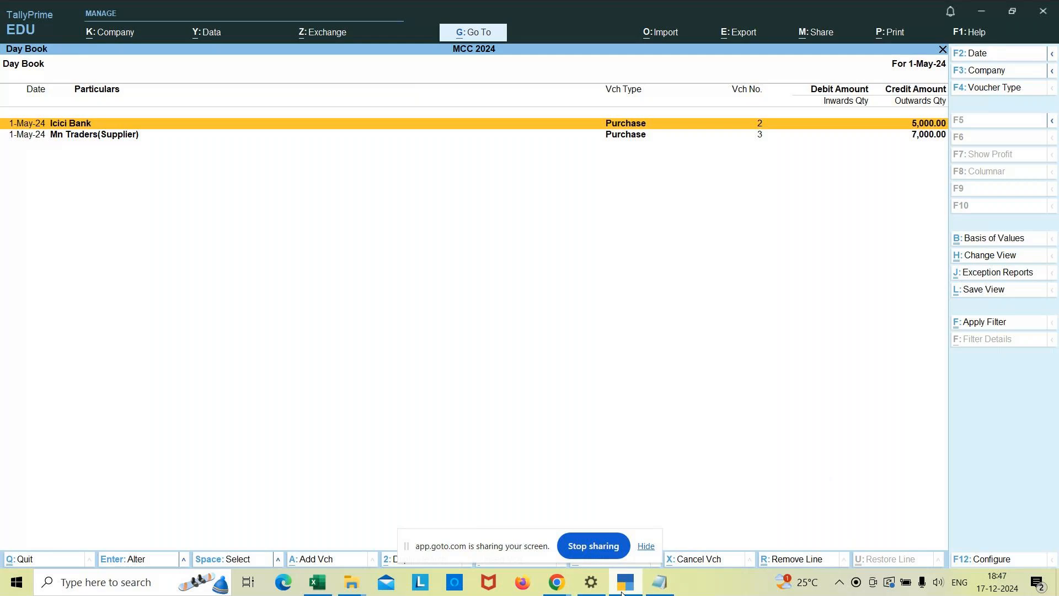
key(alt+F2)
text(1/4)
key(Return)
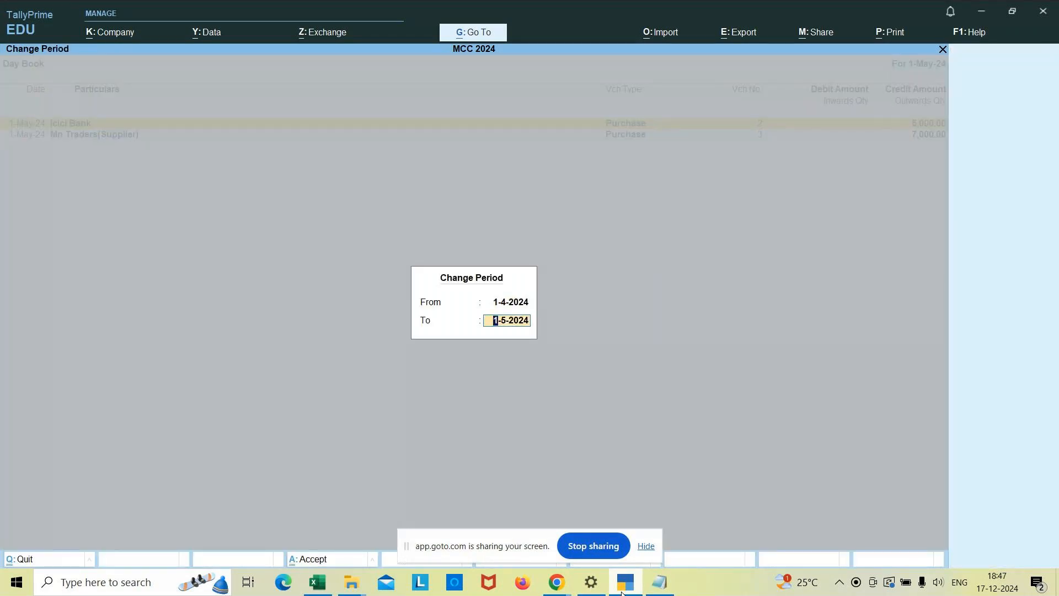
key(Return)
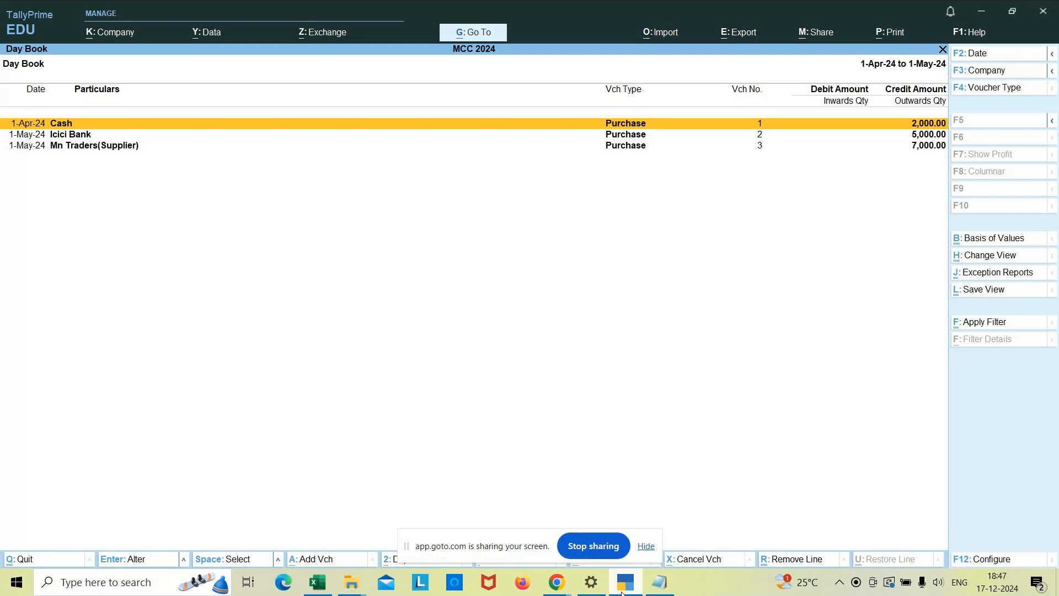
key(Escape)
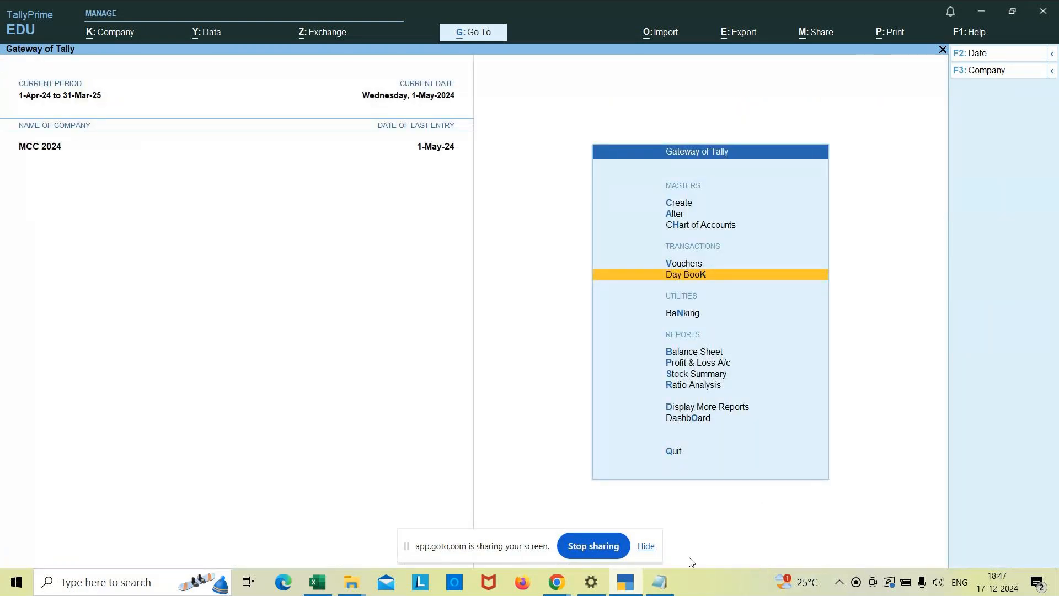
Switch to Notepad and add the heading "Example for Item Invoice mode" below the As voucher mode examples.
click(639, 576)
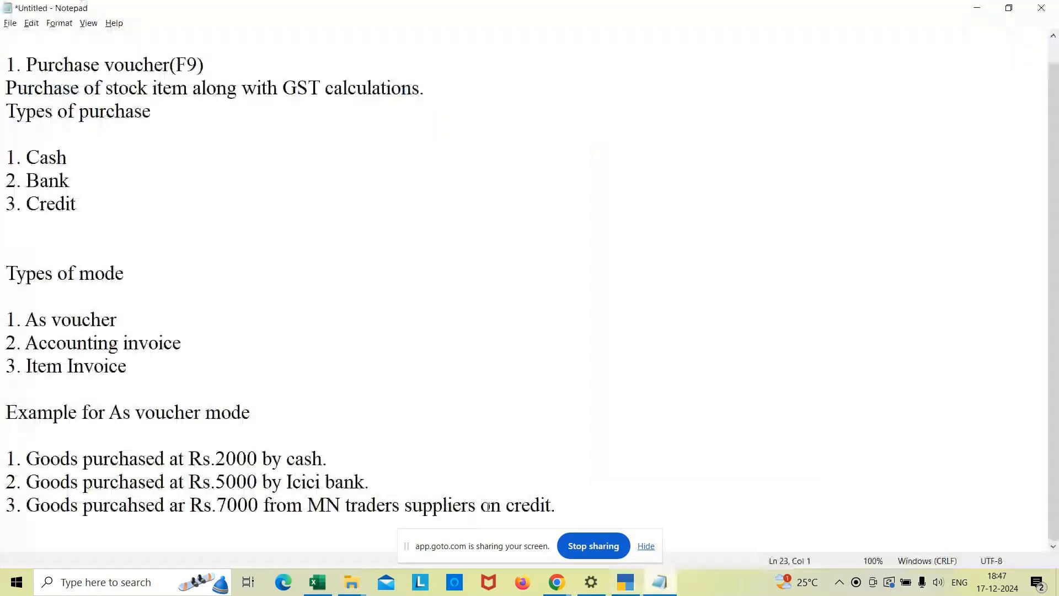
click(569, 500)
key(Return)
key(Return)
key(Return)
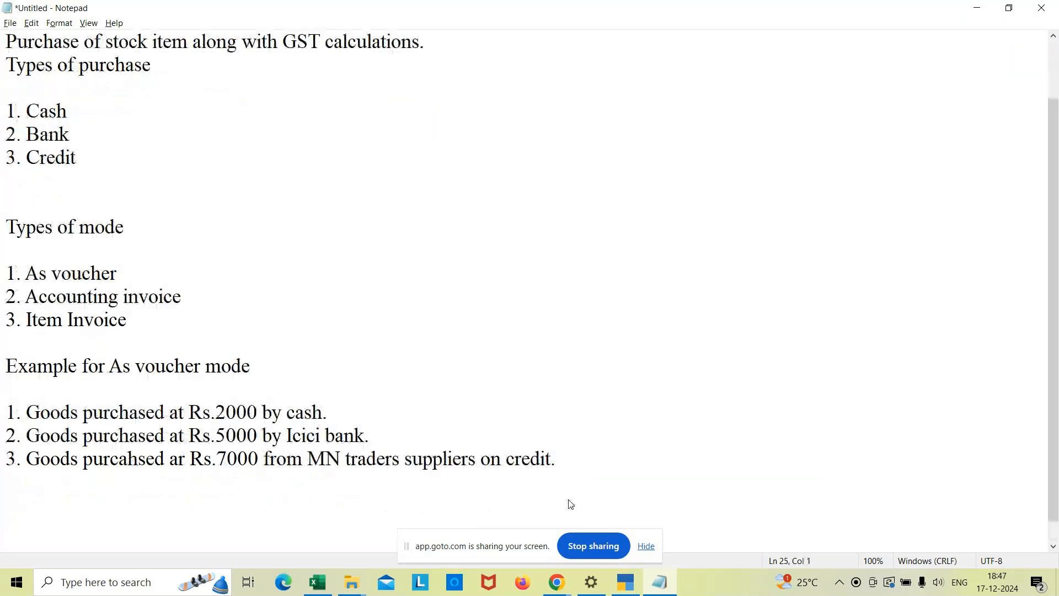
text(Example)
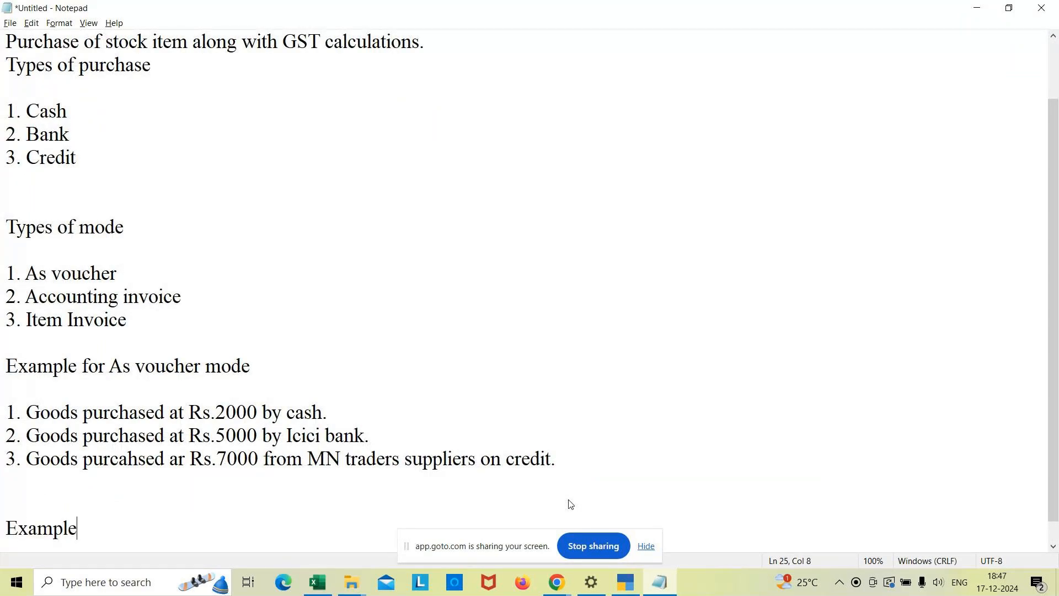
text( for Item Invou)
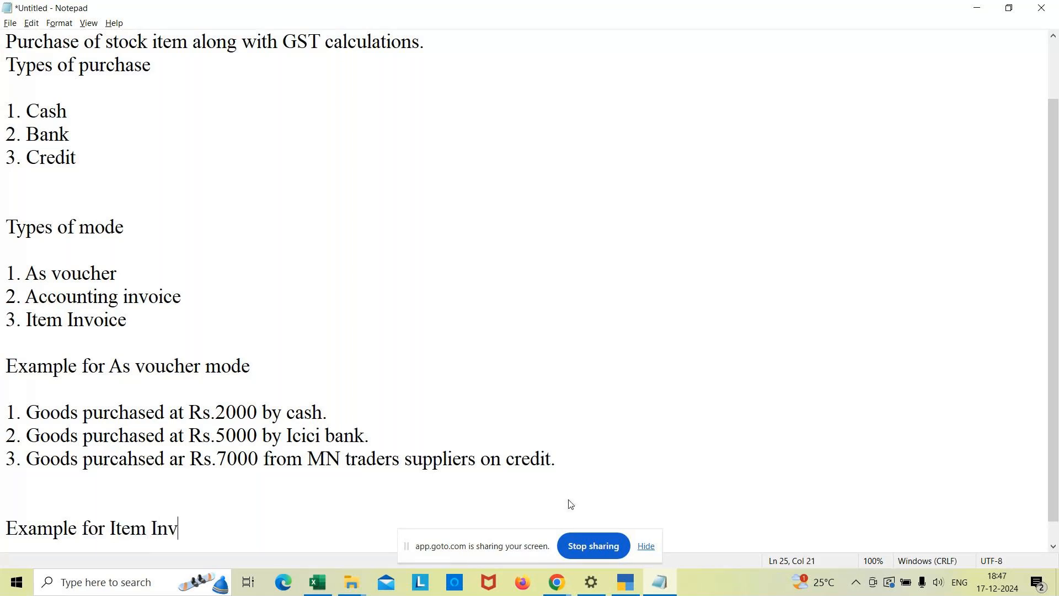
key(BackSpace)
text(ice mode)
key(Return)
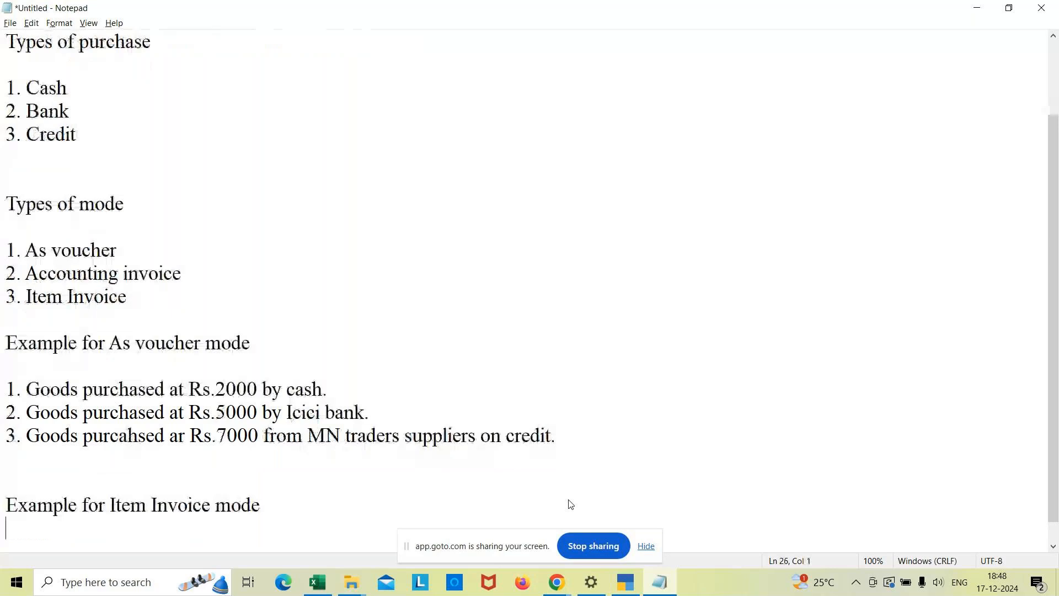
Write the first example under the new heading: "1. Purchased 100 ltrs of petrol at Rs.150 by cash.".
key(Return)
text(1. Purchased 100 ltrs of petrol )
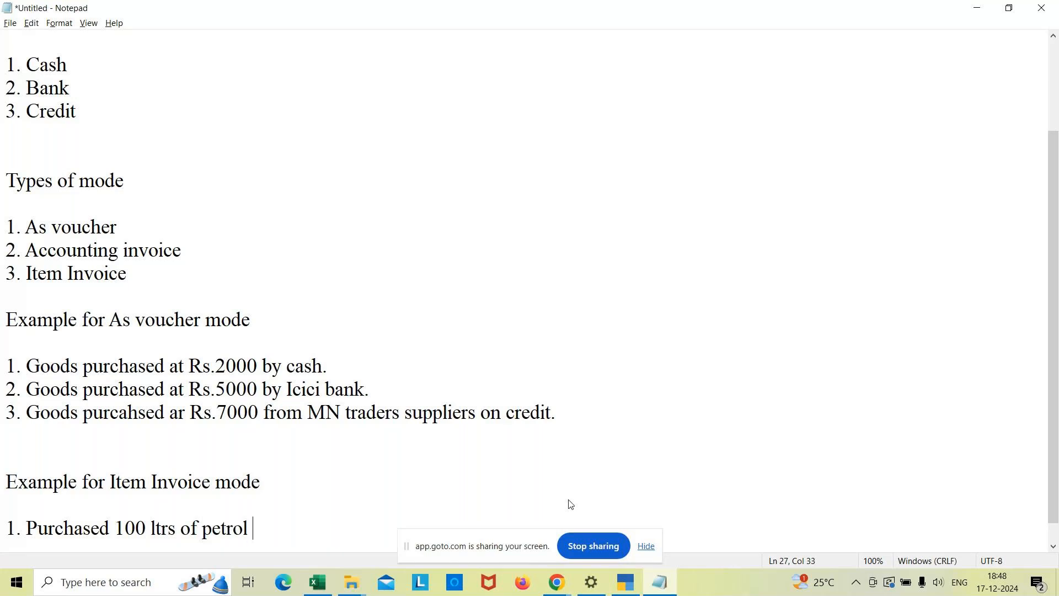
text(at Rs.150 by c)
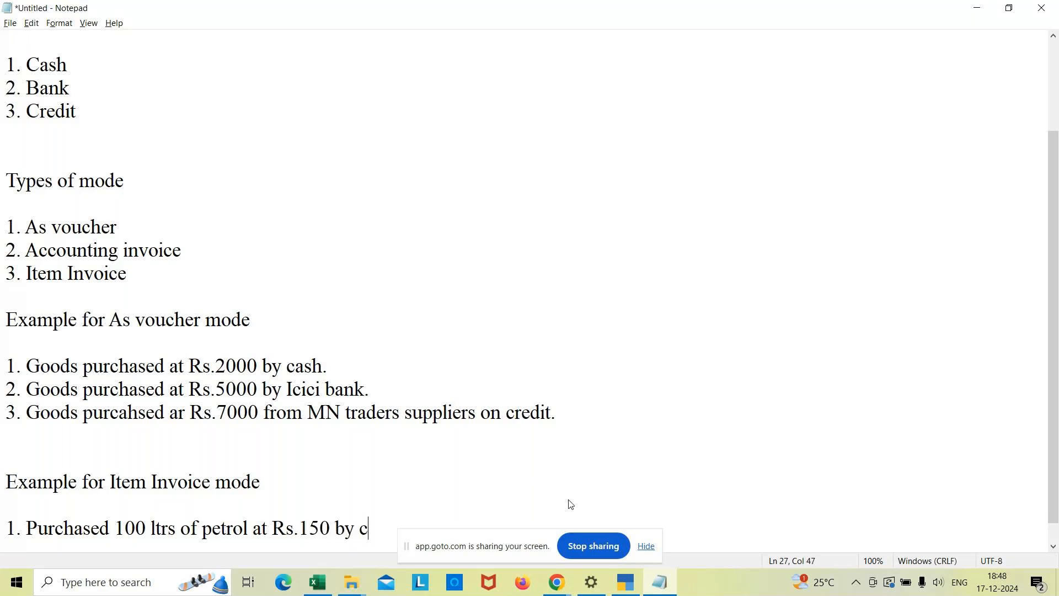
text(ash.)
key(Return)
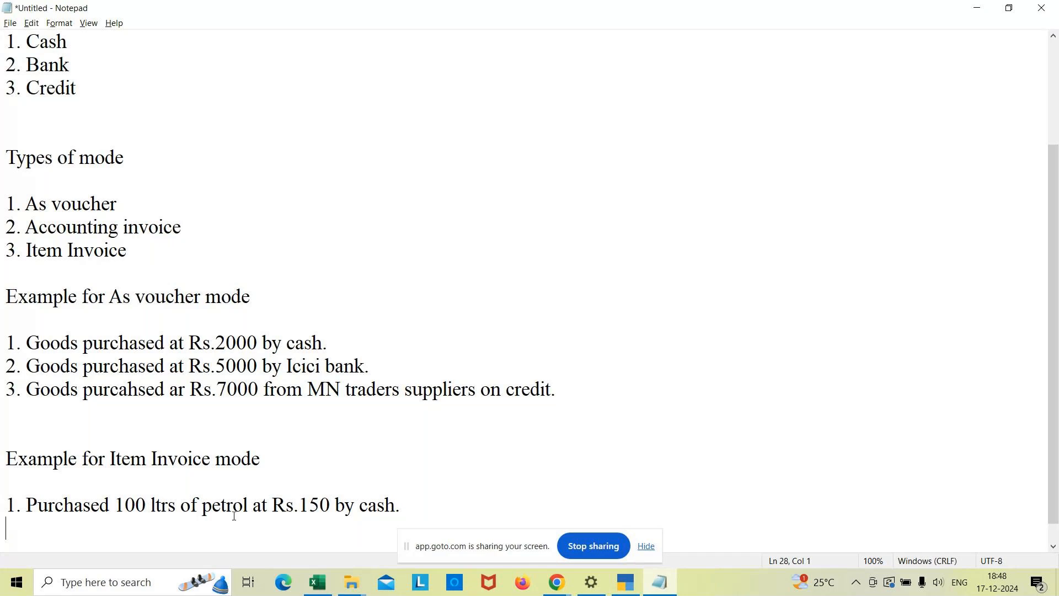
Switch to TallyPrime, start a new purchase voucher and change its mode to Item Invoice.
click(625, 584)
key(Up)
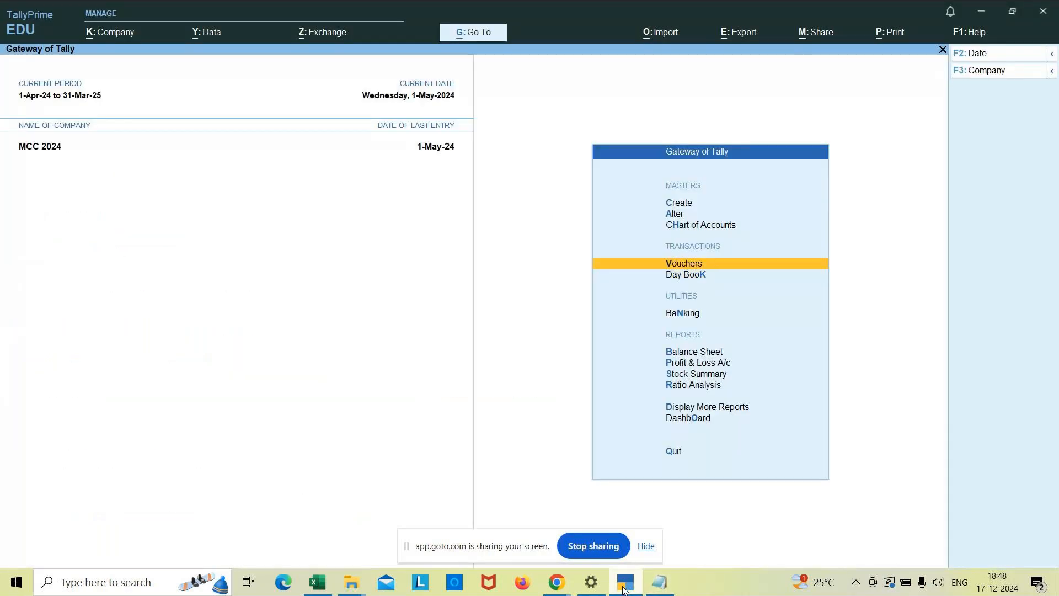
key(Return)
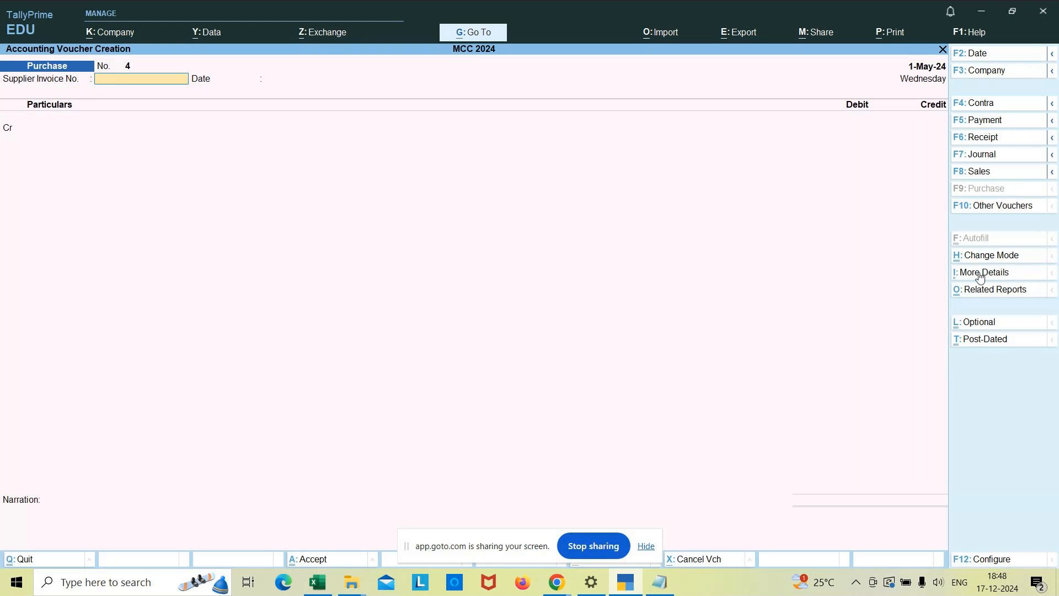
click(994, 254)
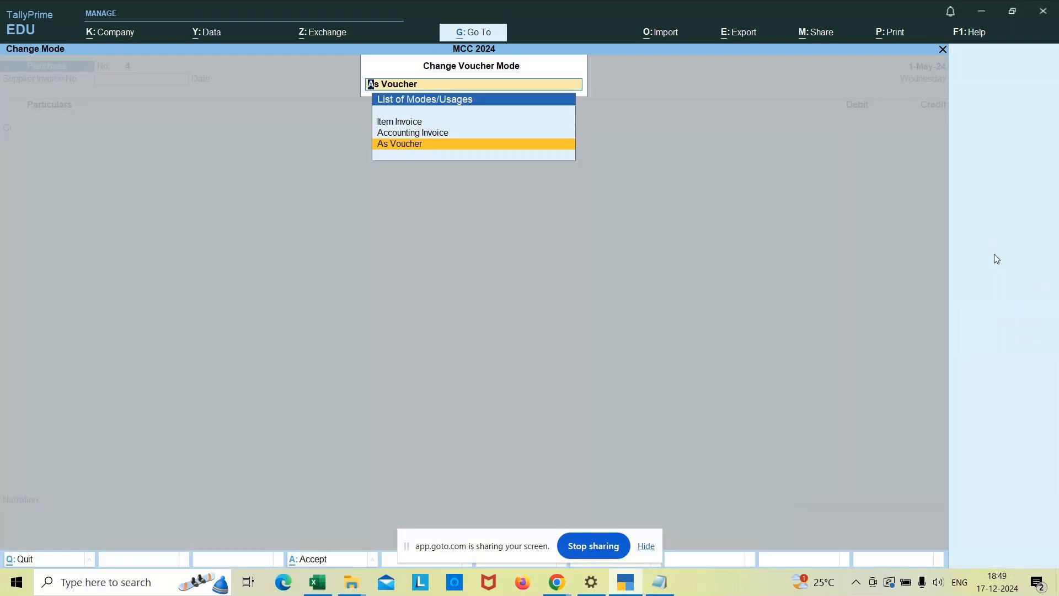
click(404, 123)
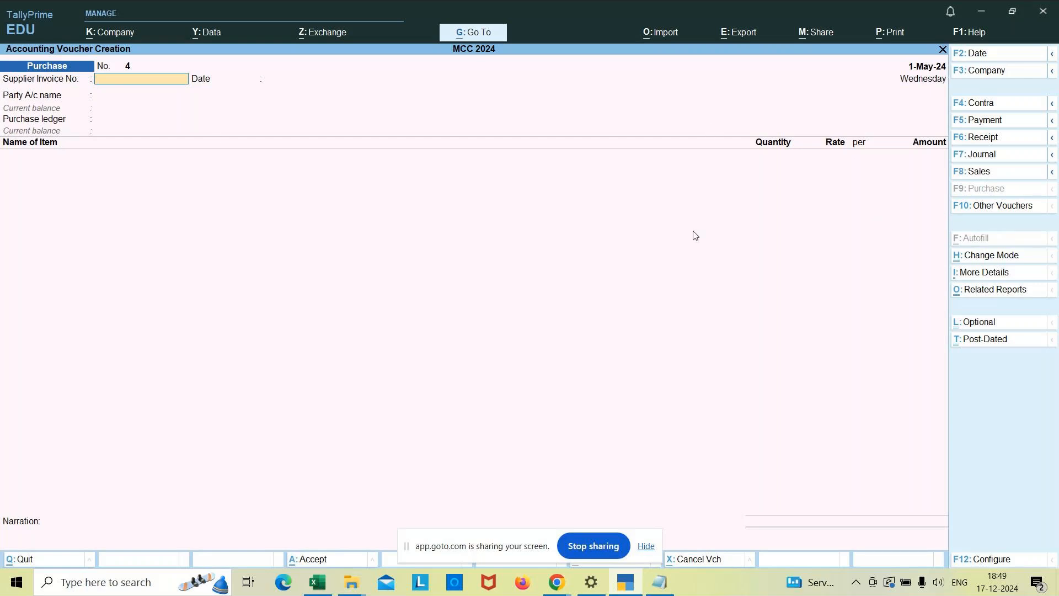
Set the voucher date to 1/6 and enter supplier invoice number 001, keeping 1-Jun-24 as the invoice date.
text(00)
key(BackSpace)
key(BackSpace)
key(BackSpace)
key(F2)
text(1/6)
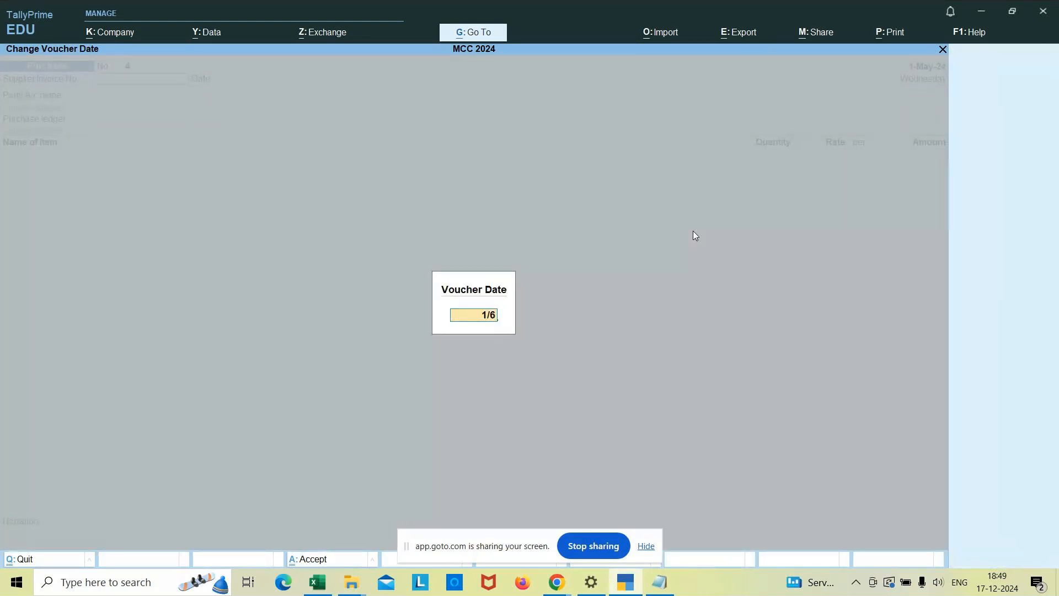
key(Return)
text(001)
key(Return)
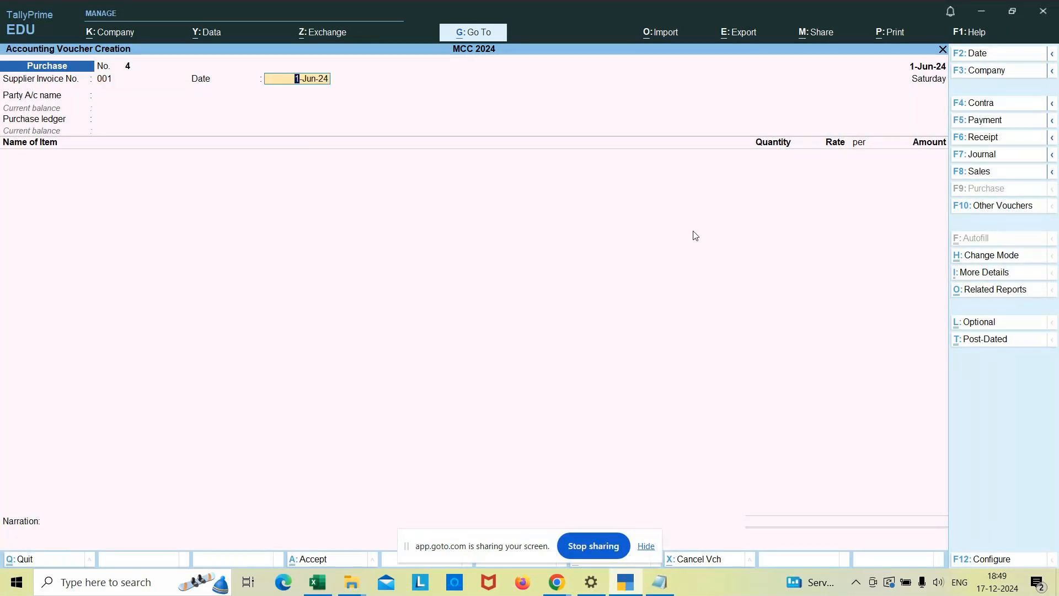
key(Return)
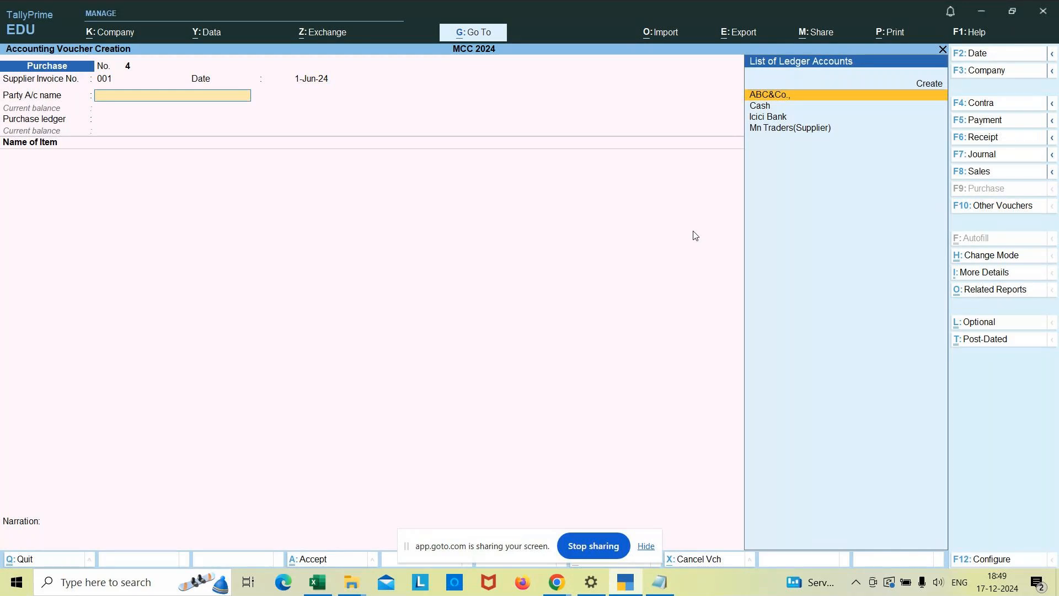
Choose Cash as the party account, accept the default receipt and party details, and select Purchase A/c as the purchase ledger.
key(Down)
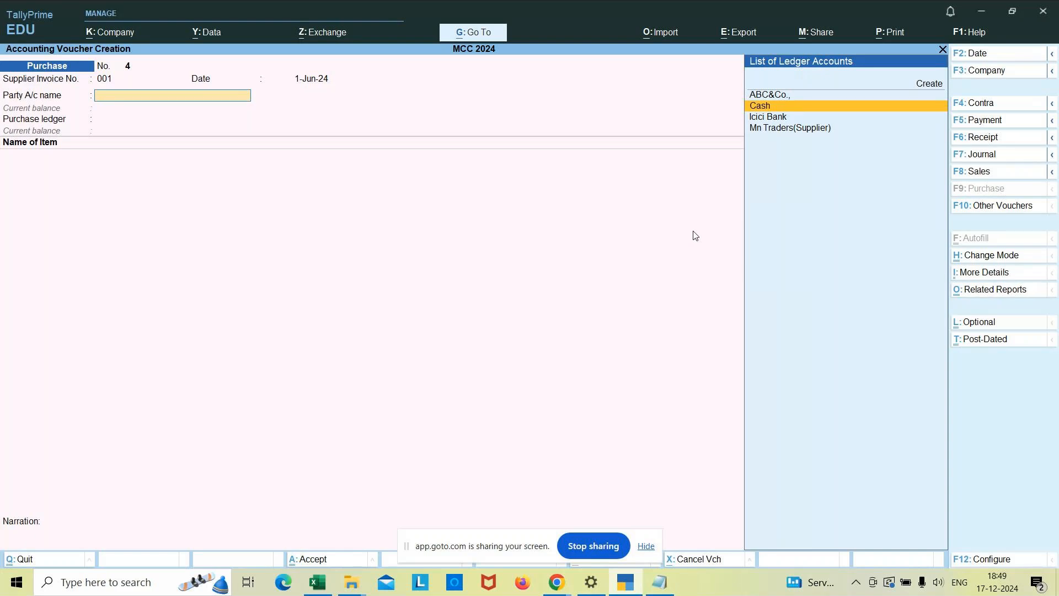
key(Return)
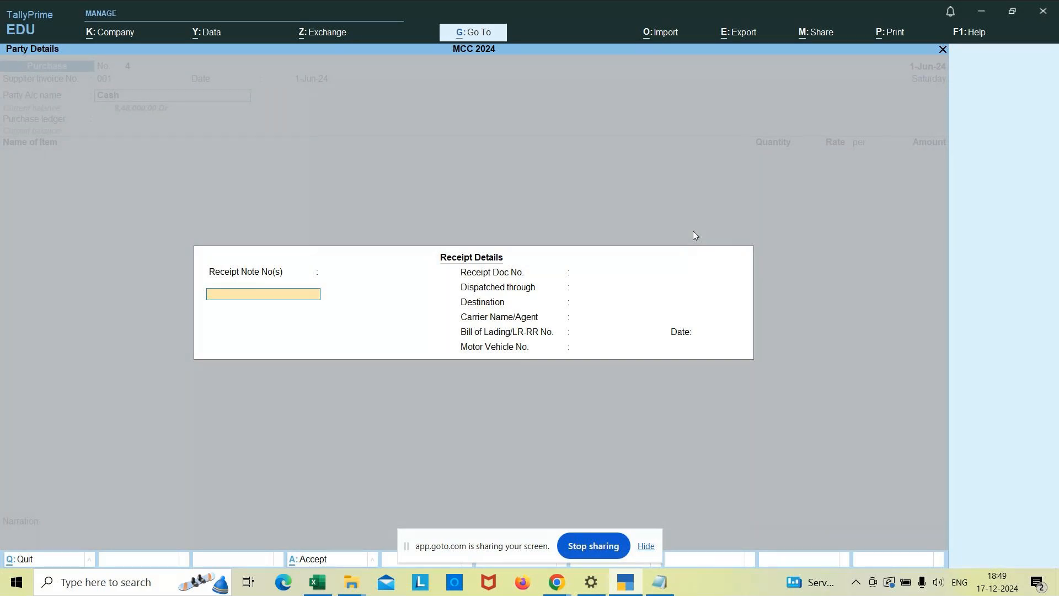
key(ctrl+a)
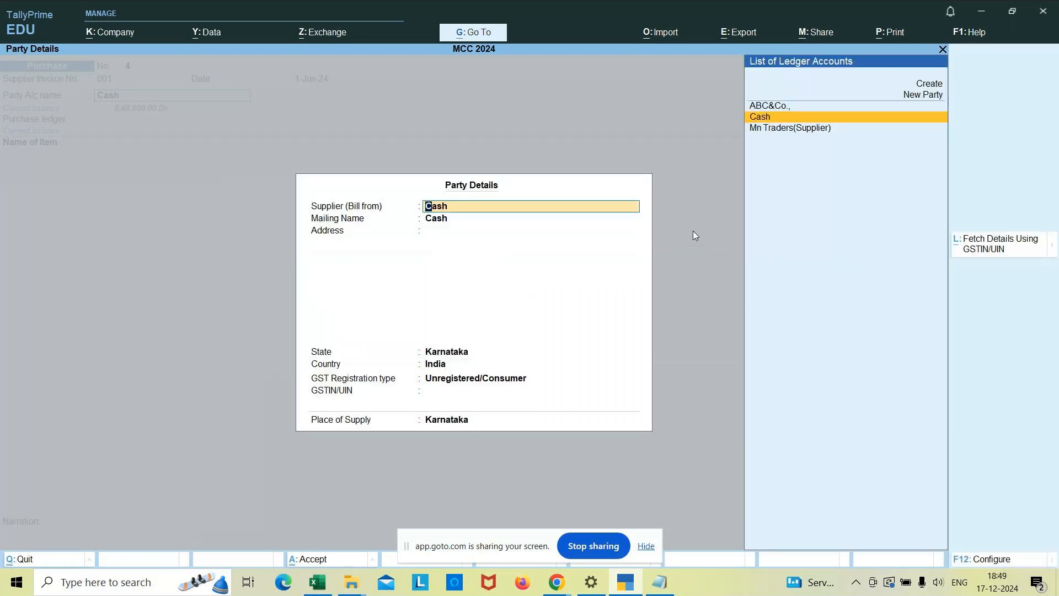
key(ctrl+a)
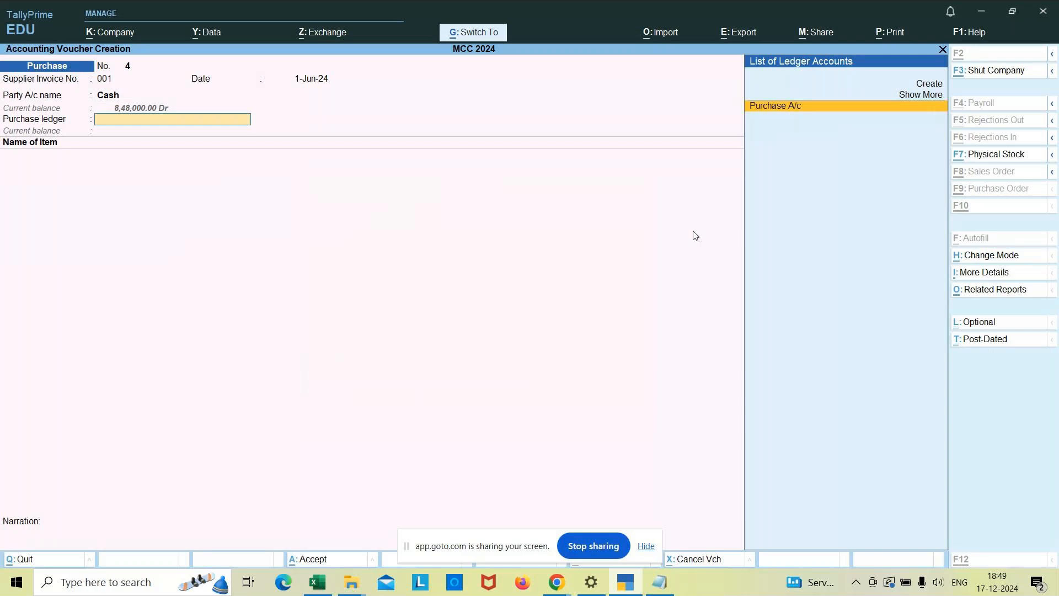
key(Return)
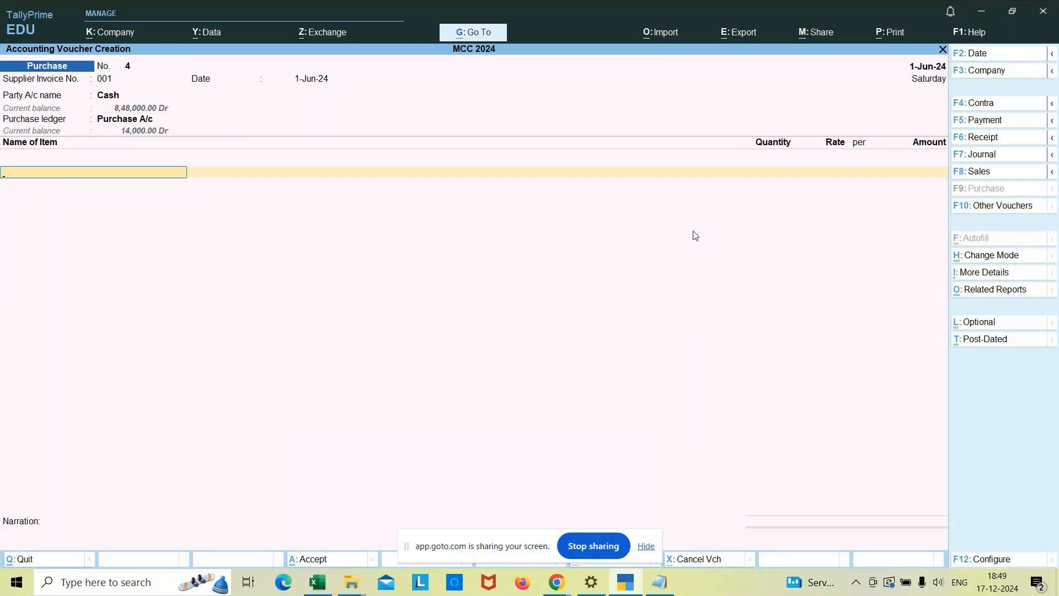
Add the stock item Petrol, allocating 100 ltr to Godown1 at a rate of 150 per ltr.
text(P)
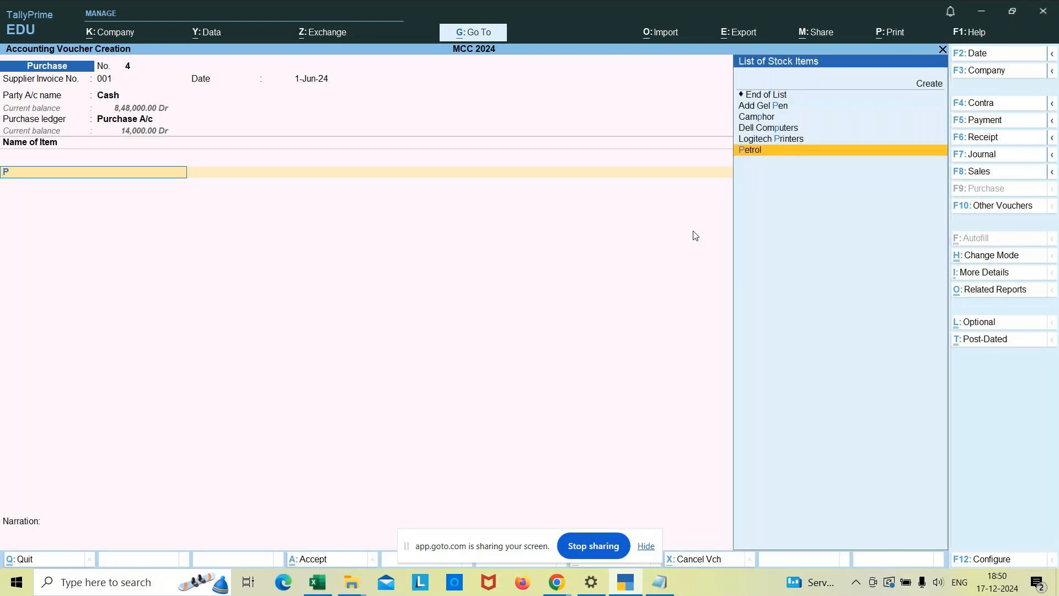
text(etr)
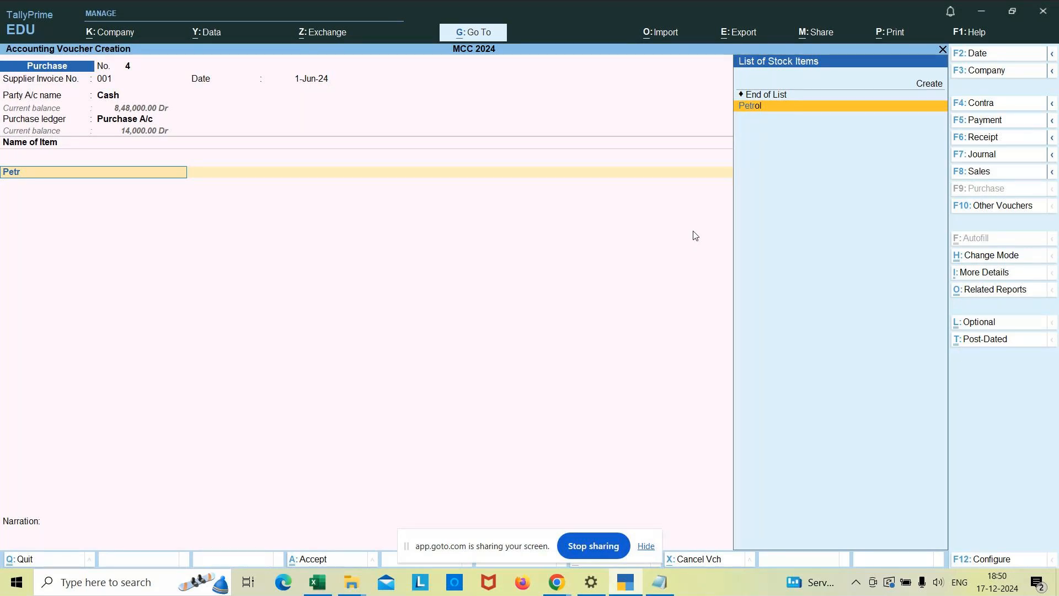
key(Return)
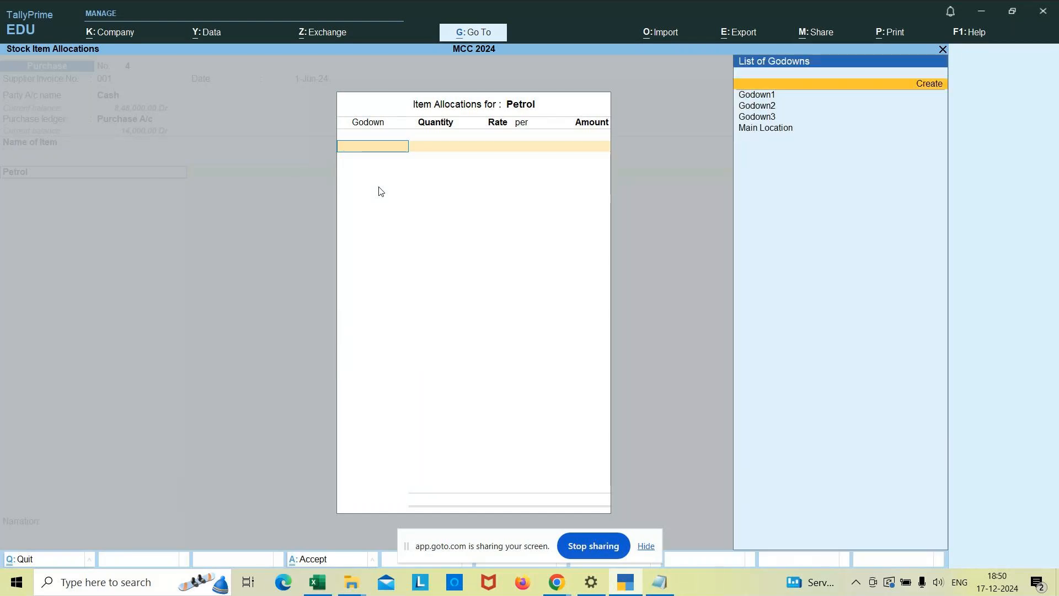
key(Down)
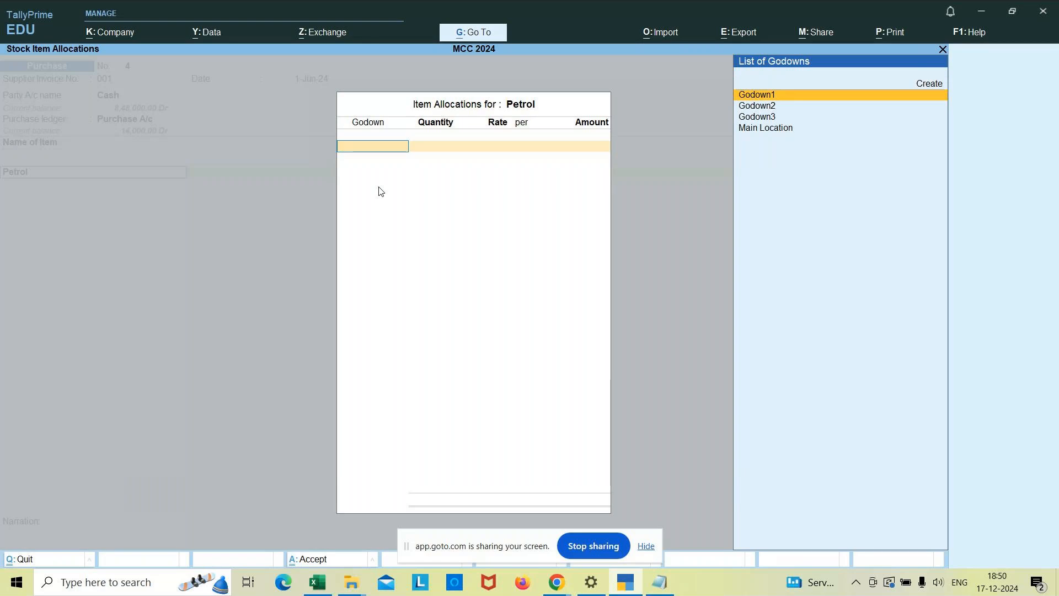
key(Return)
text(100)
key(Return)
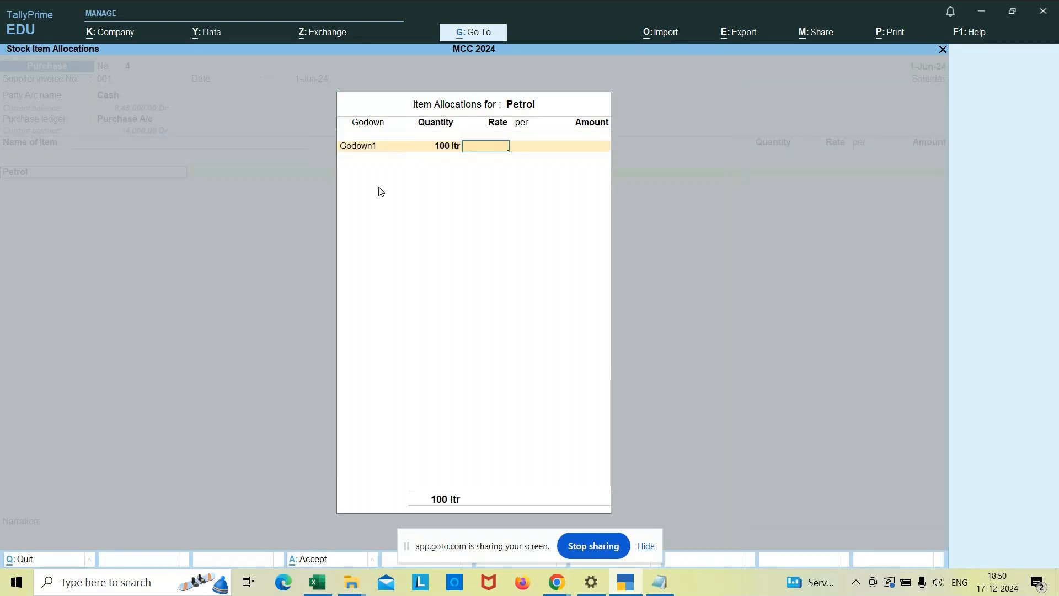
text(150)
key(Return)
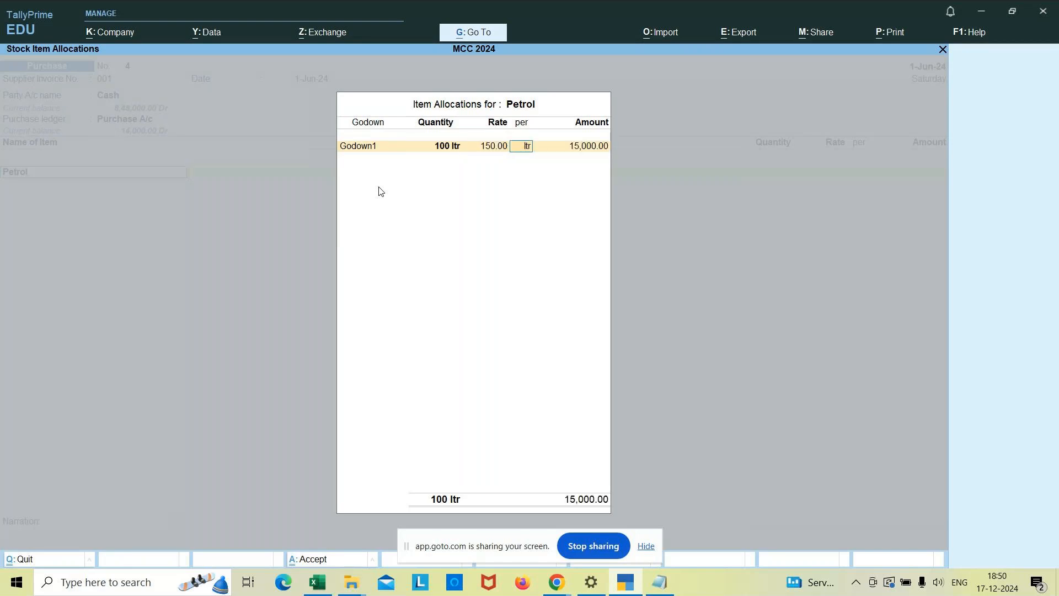
key(Return)
key(Return)
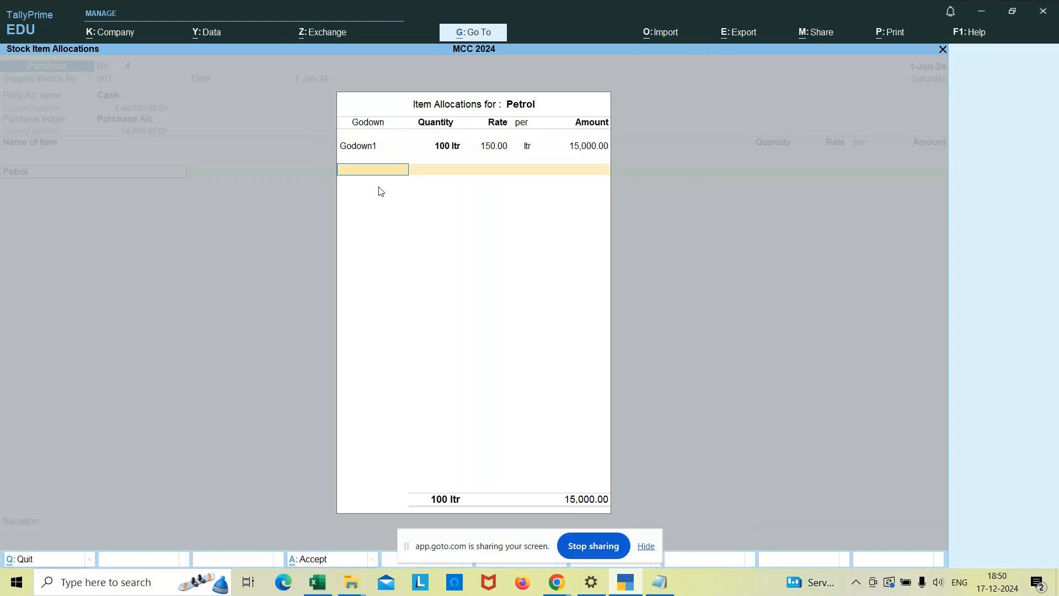
Keep Petrol's GST rate and HSN/SAC details As per Masters/Company and end the item list, proceeding to the narration.
key(Return)
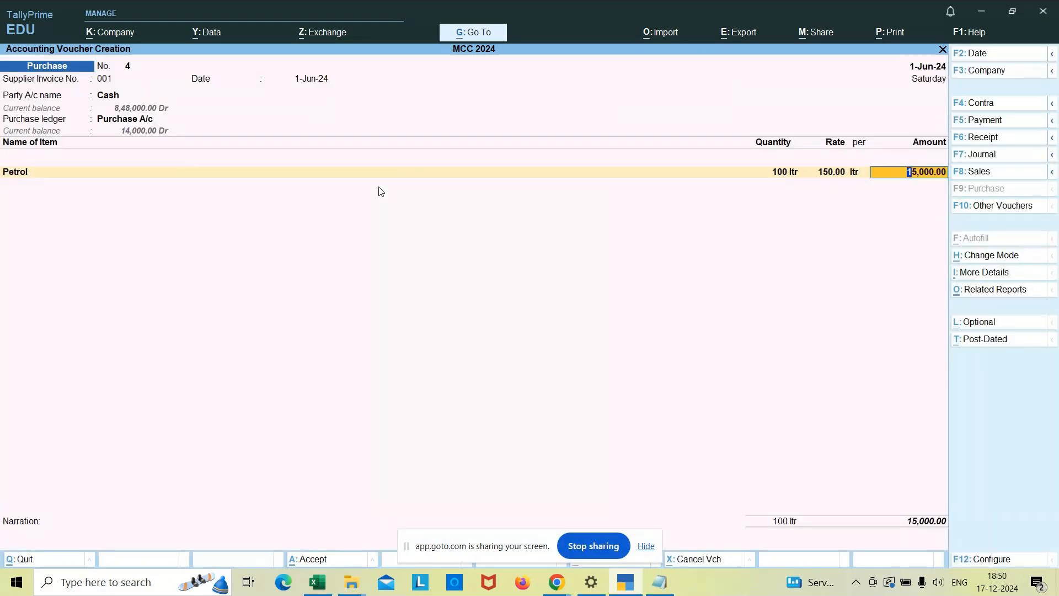
key(Return)
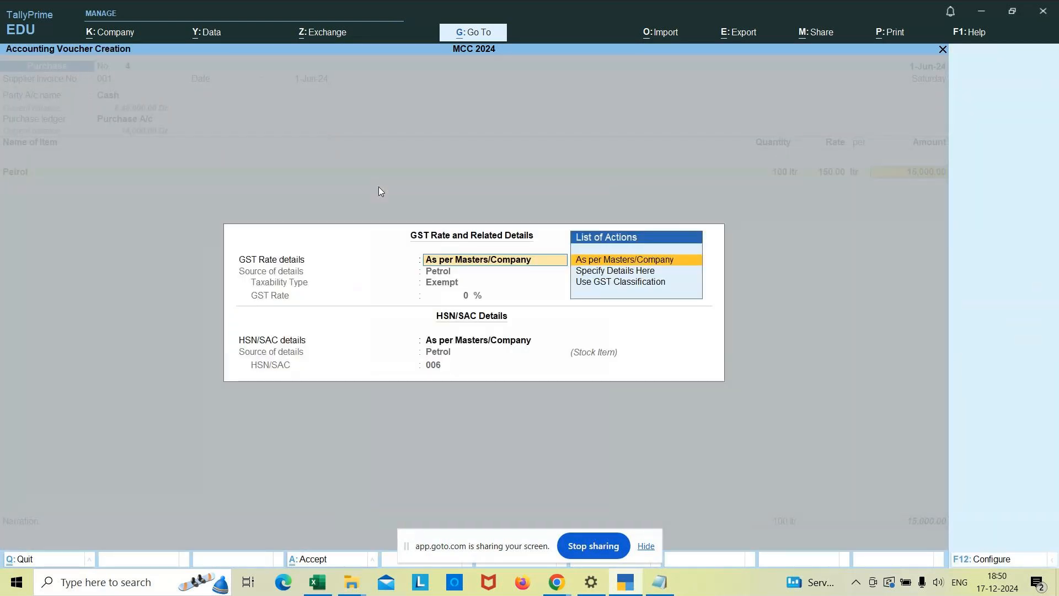
key(Return)
key(Return)
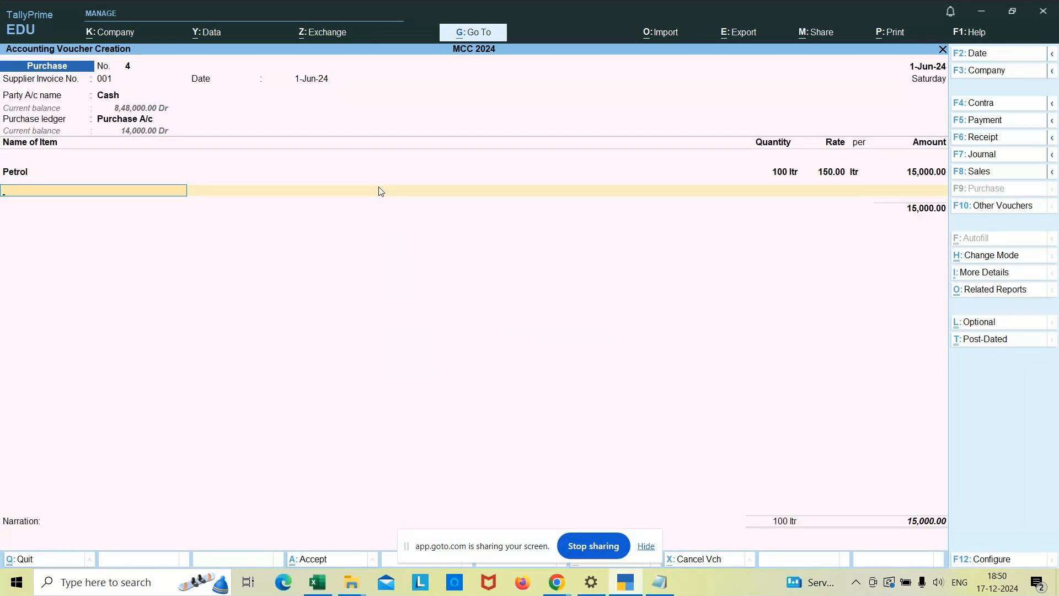
key(Return)
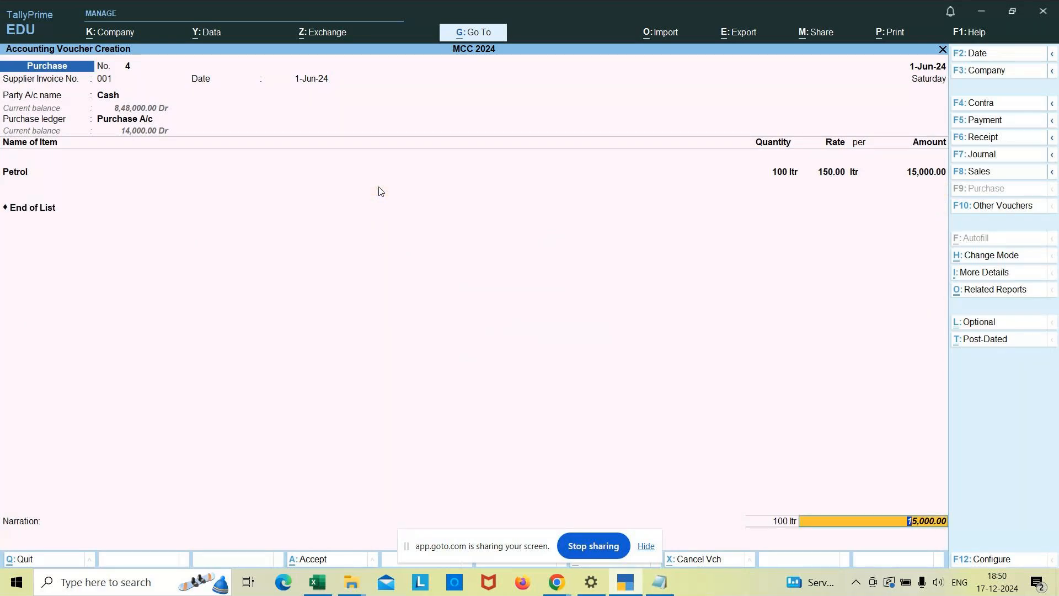
key(Return)
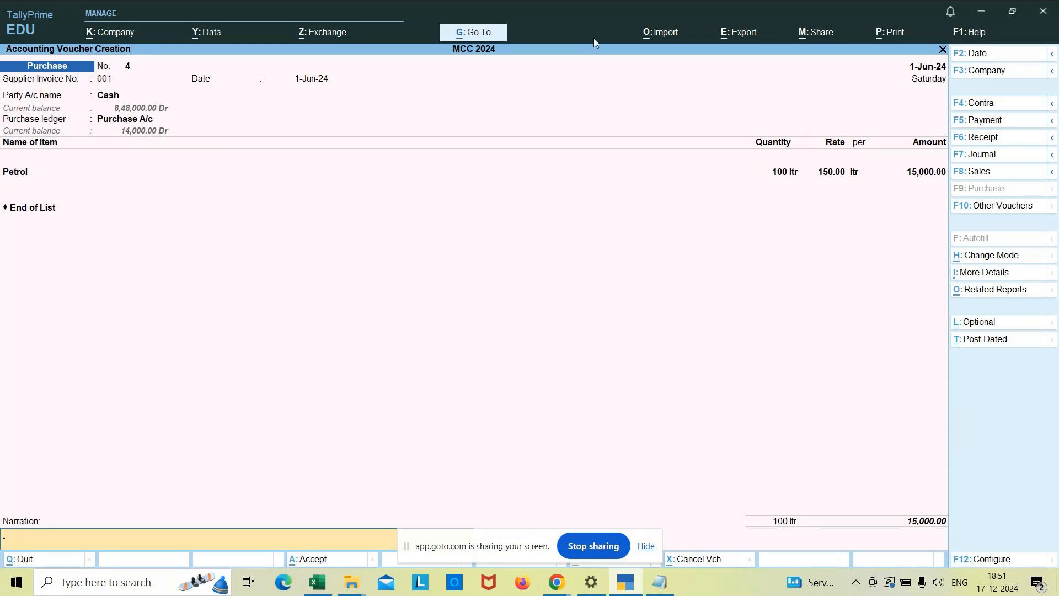
Reopen the Petrol line to review its godown, quantity, rate and amount, then reaccept its allocation and GST details.
text(-)
click(21, 175)
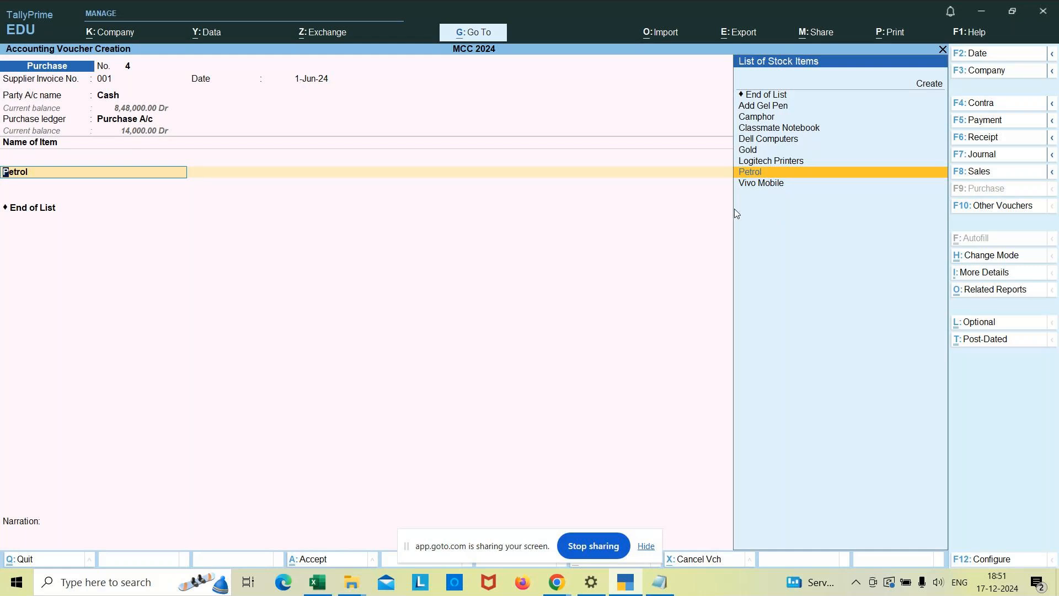
key(Return)
key(Return)
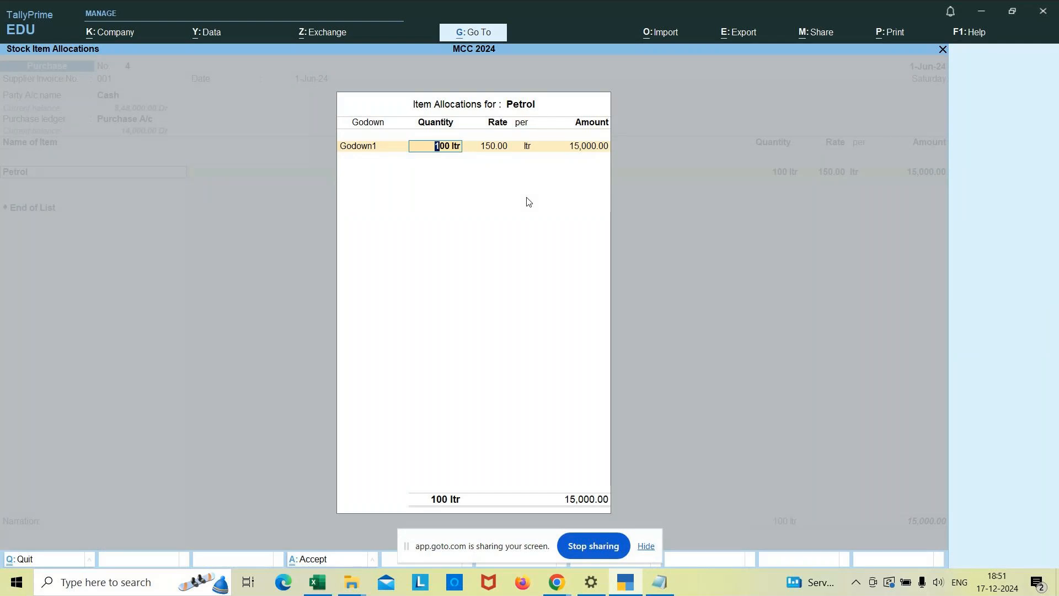
click(361, 147)
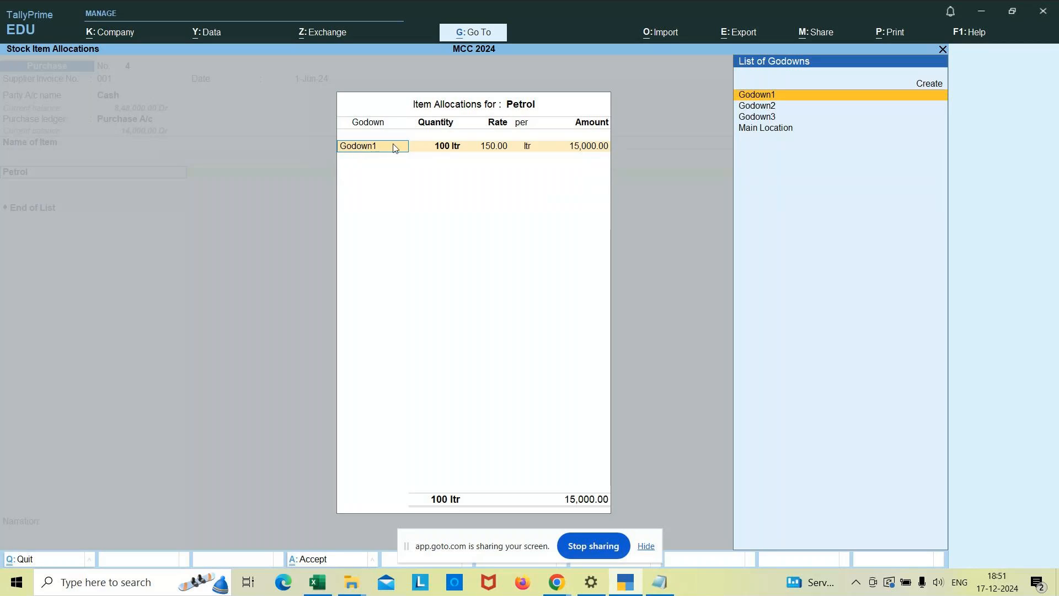
click(450, 145)
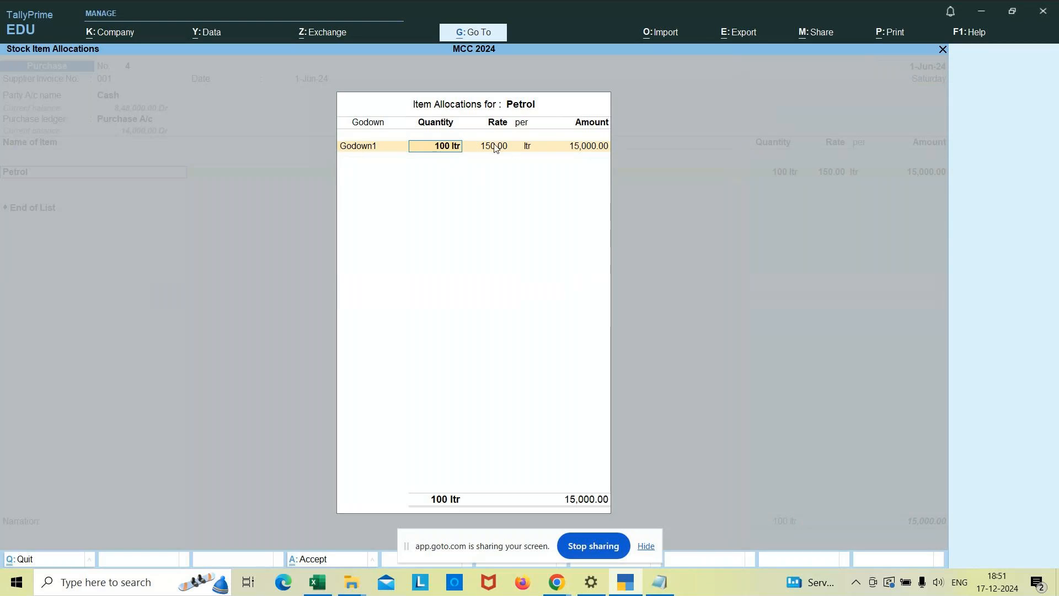
click(495, 147)
click(575, 149)
key(Return)
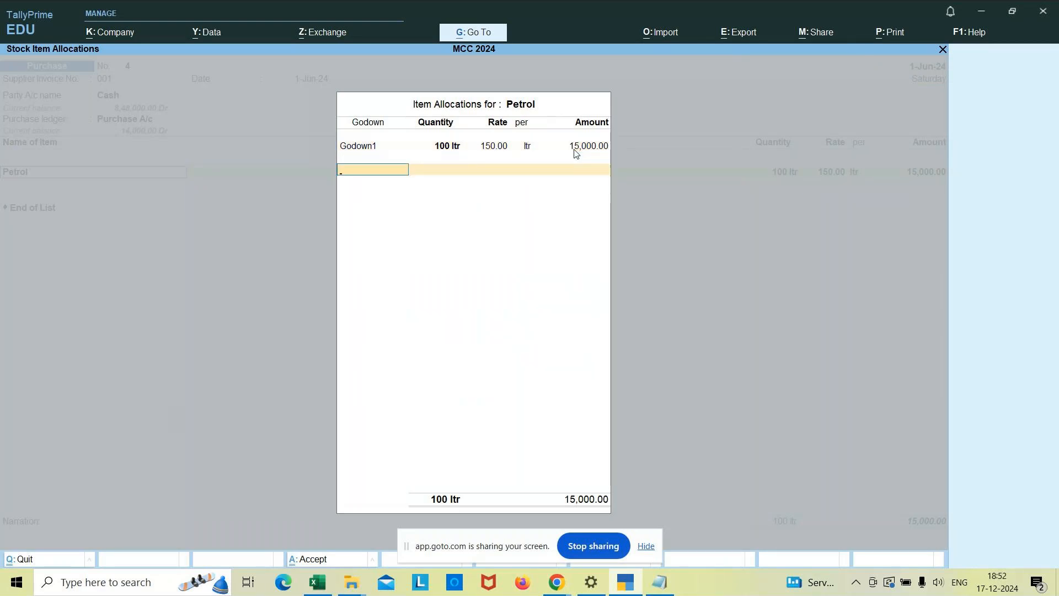
key(Return)
key(Return)
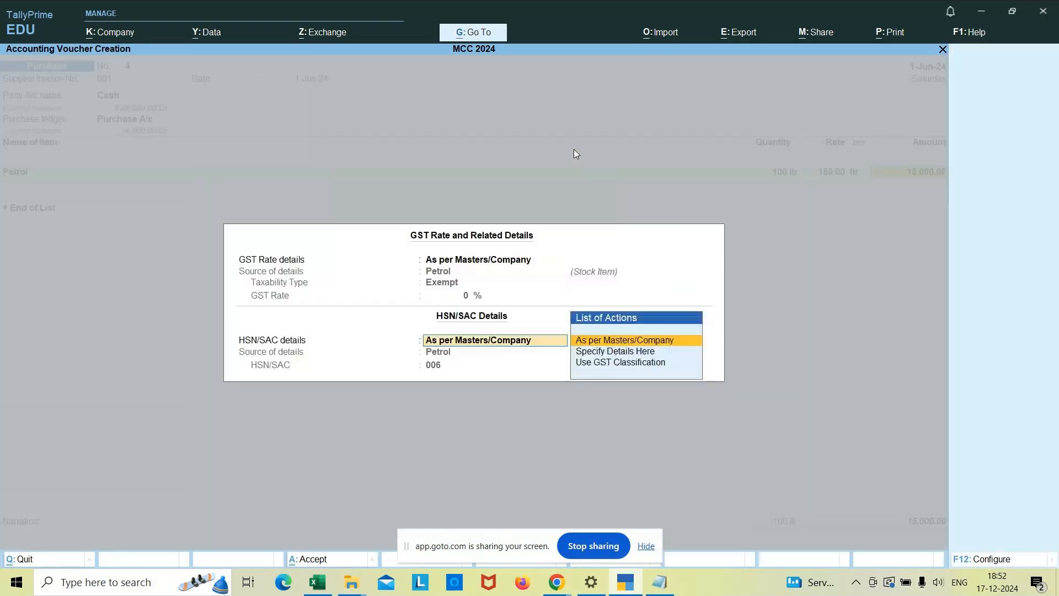
key(Return)
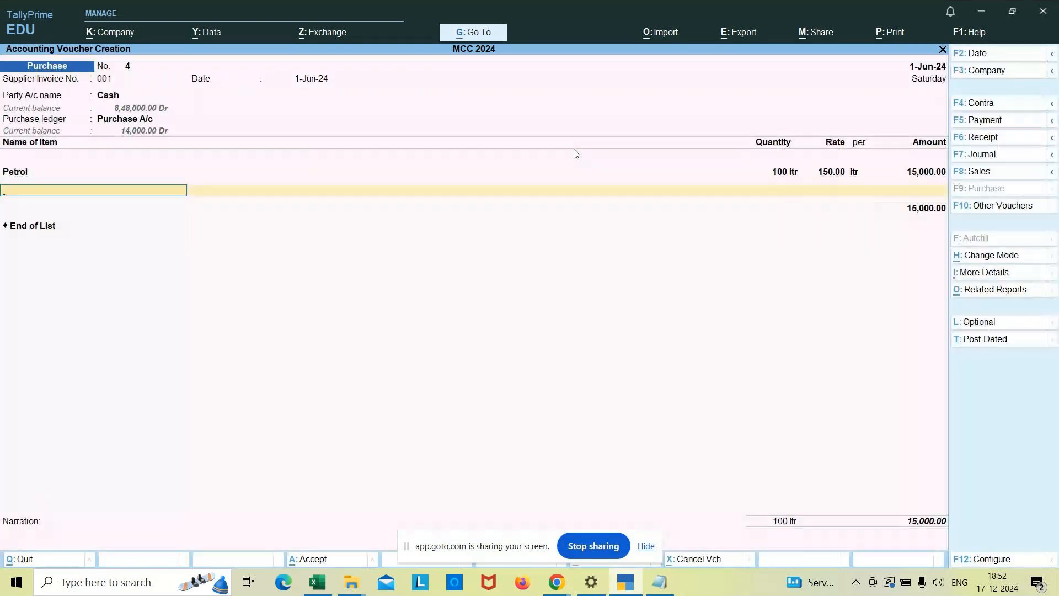
key(Return)
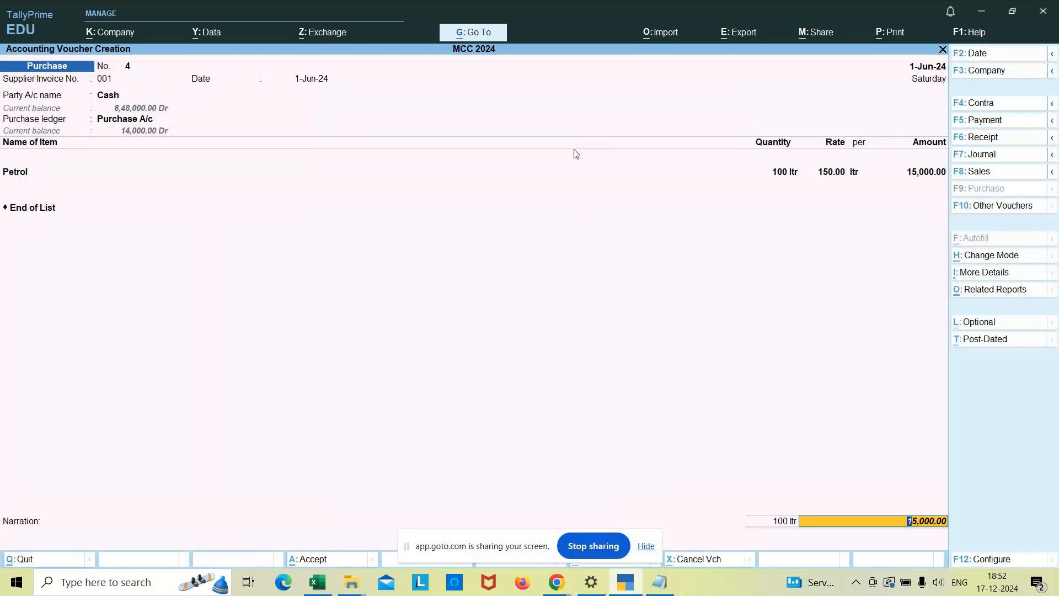
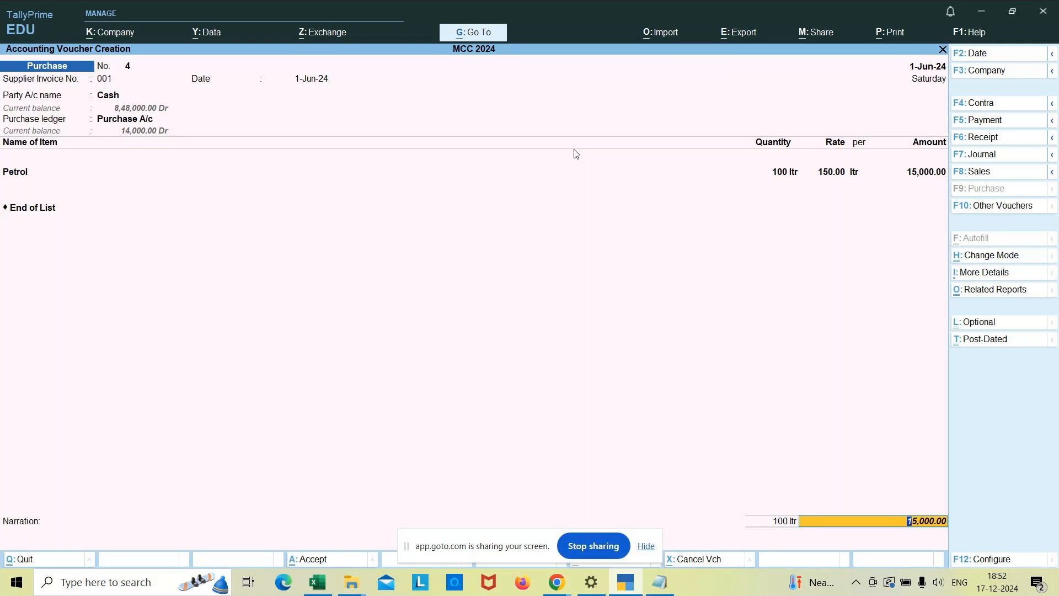
Enter the narration "being petrol purchased" and accept the petrol purchase voucher.
key(Return)
text(b)
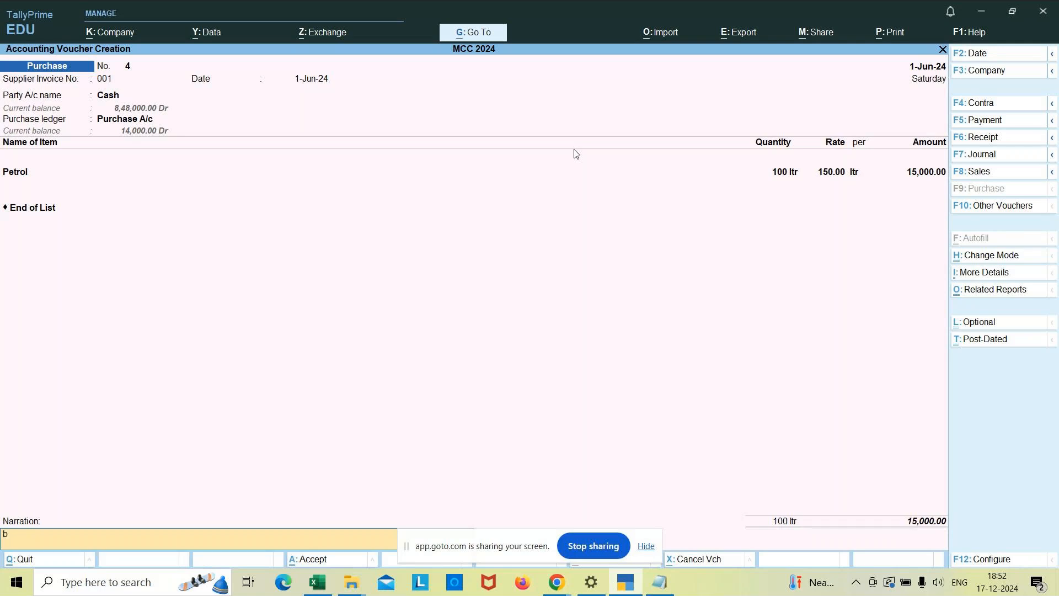
text(eing petrol purchased)
key(Return)
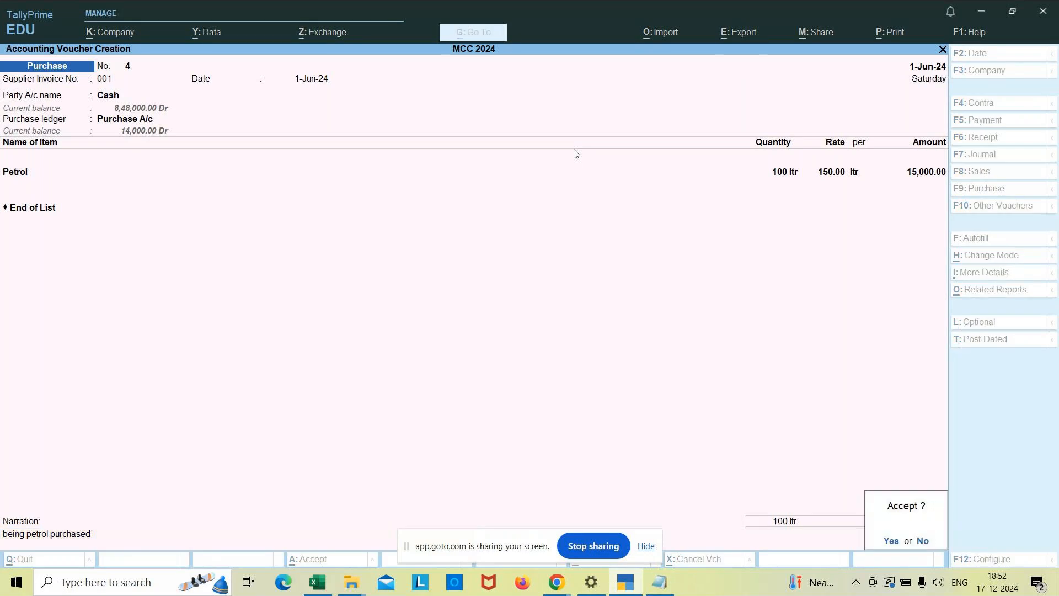
key(Return)
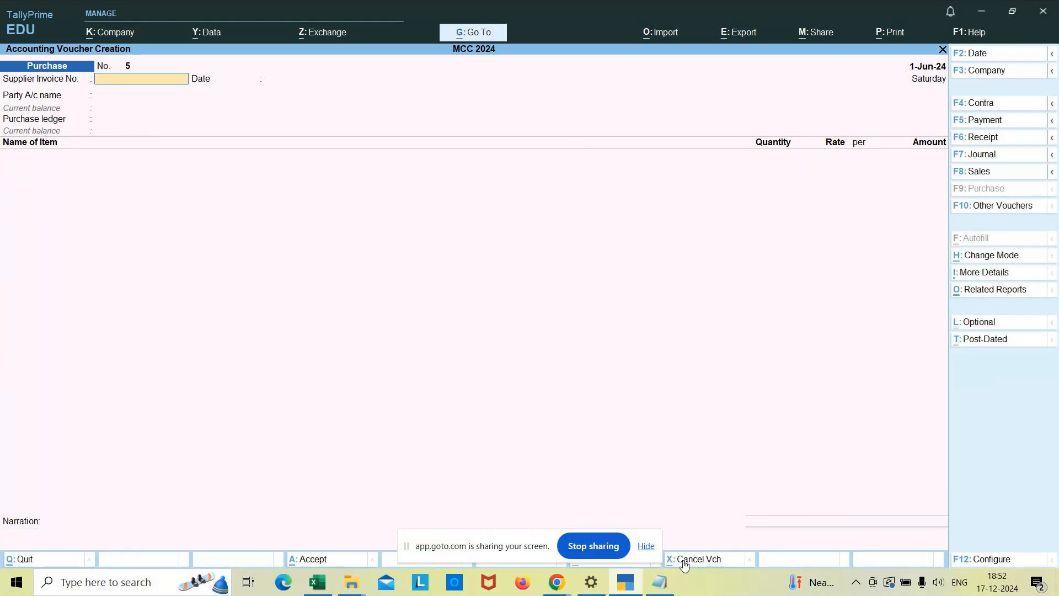
Switch to Notepad and start the second Item Invoice example: "2. Purchased 100 nos of classmate notebook".
click(654, 584)
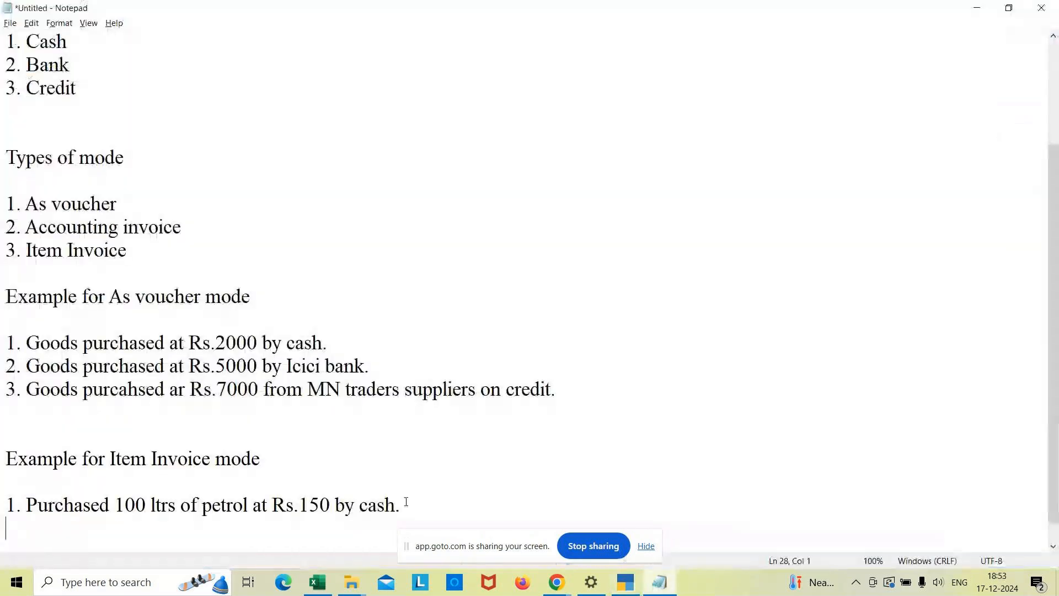
click(406, 502)
key(Return)
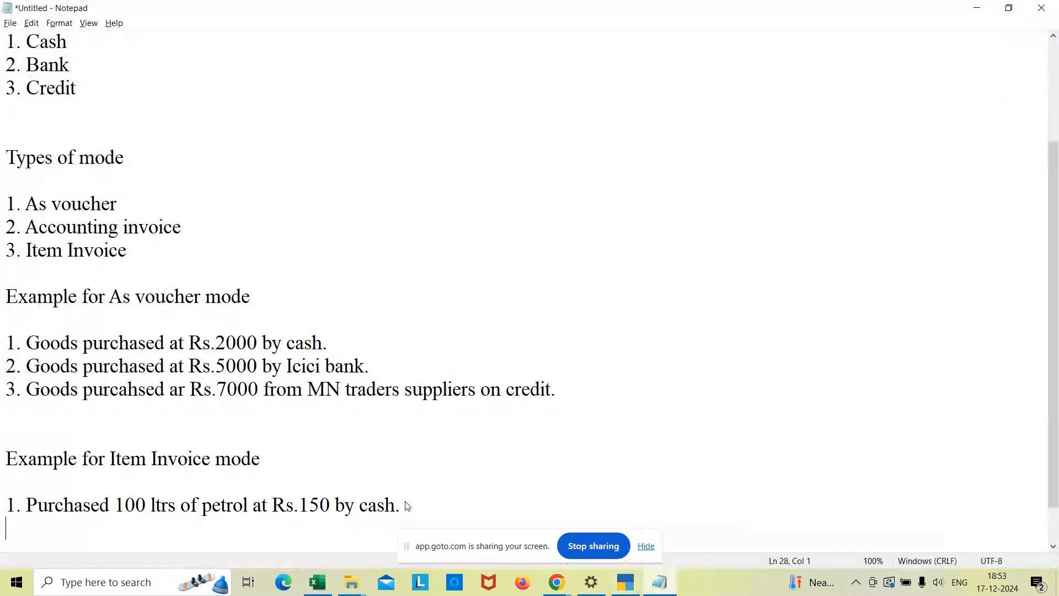
text(2. Purchased 100 nos)
key(BackSpace)
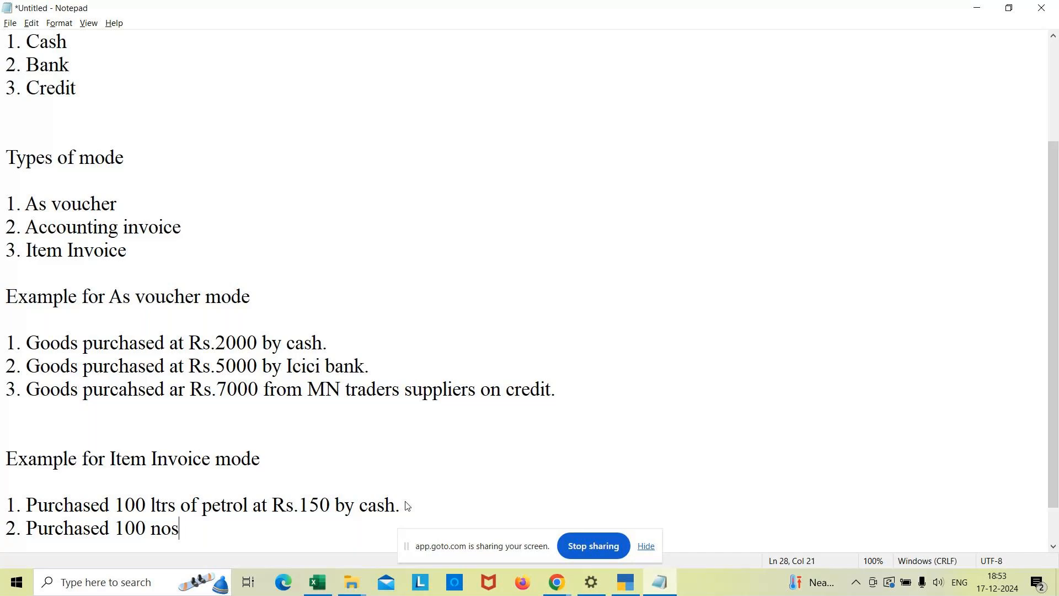
text(of classmate noten)
key(BackSpace)
text(v)
key(BackSpace)
text(book)
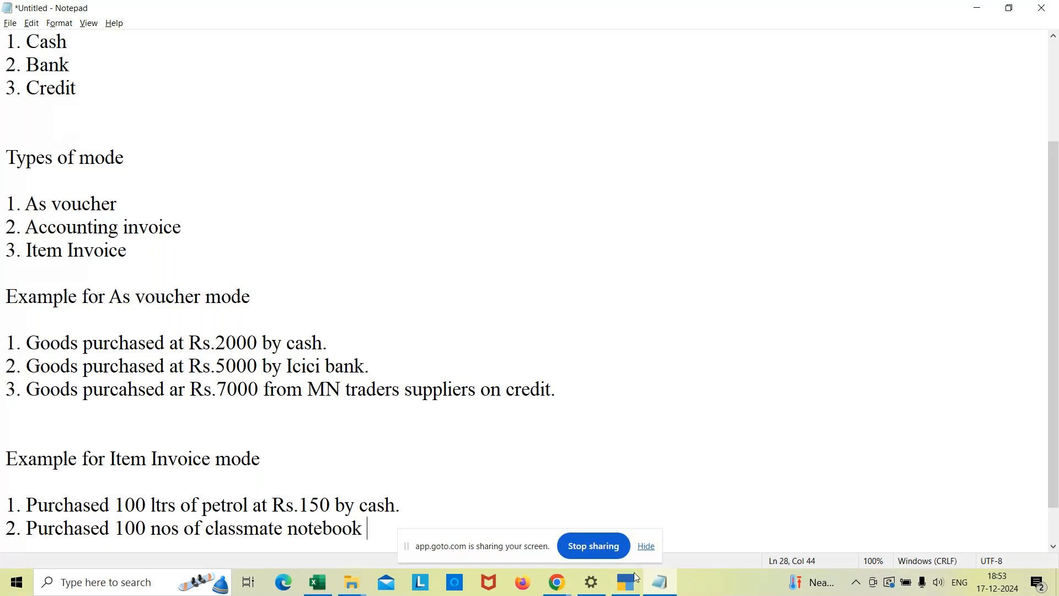
mouse_move(557, 583)
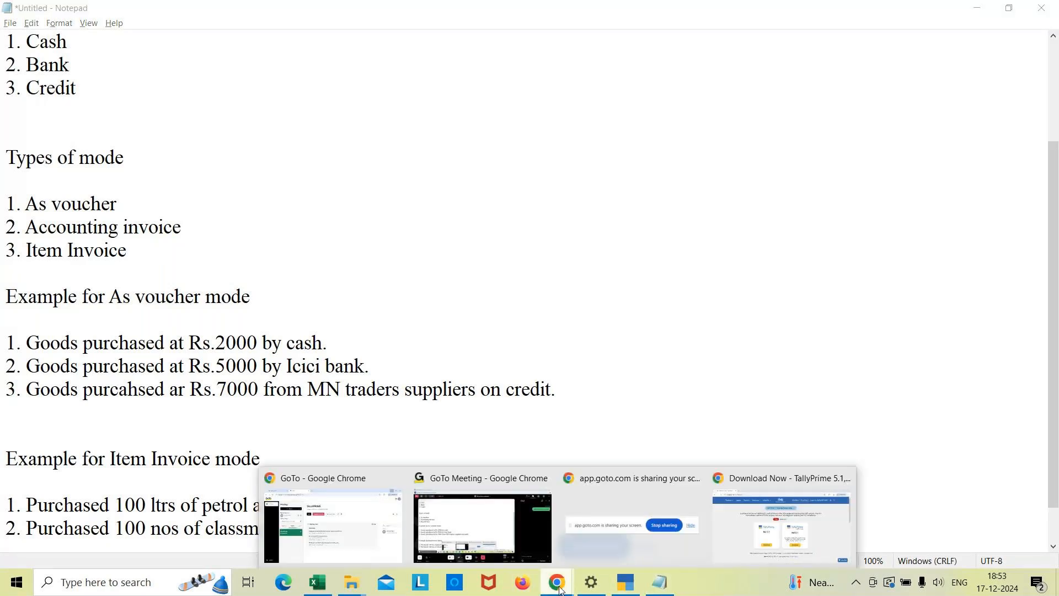
click(500, 558)
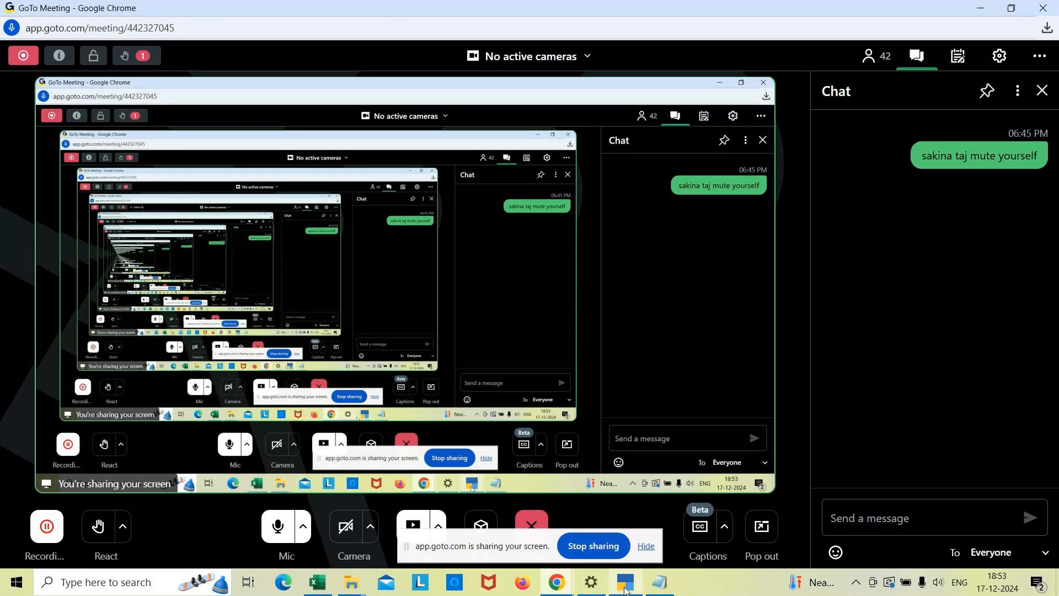
mouse_move(625, 590)
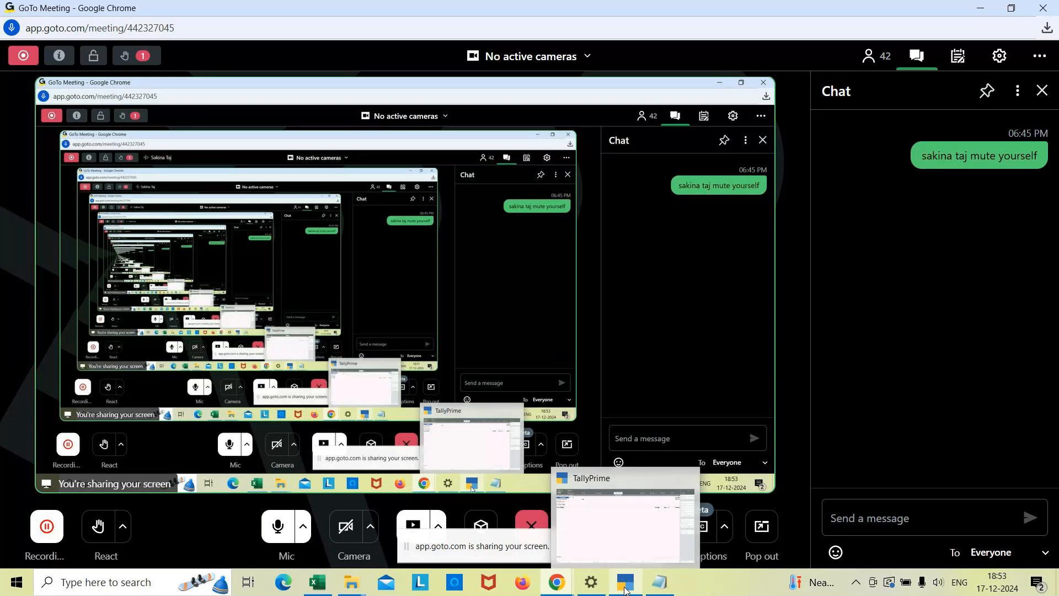
Return to Notepad and complete the second Item Invoice example with "at Rs.50 per no by Icici bank.".
click(671, 582)
text(at R)
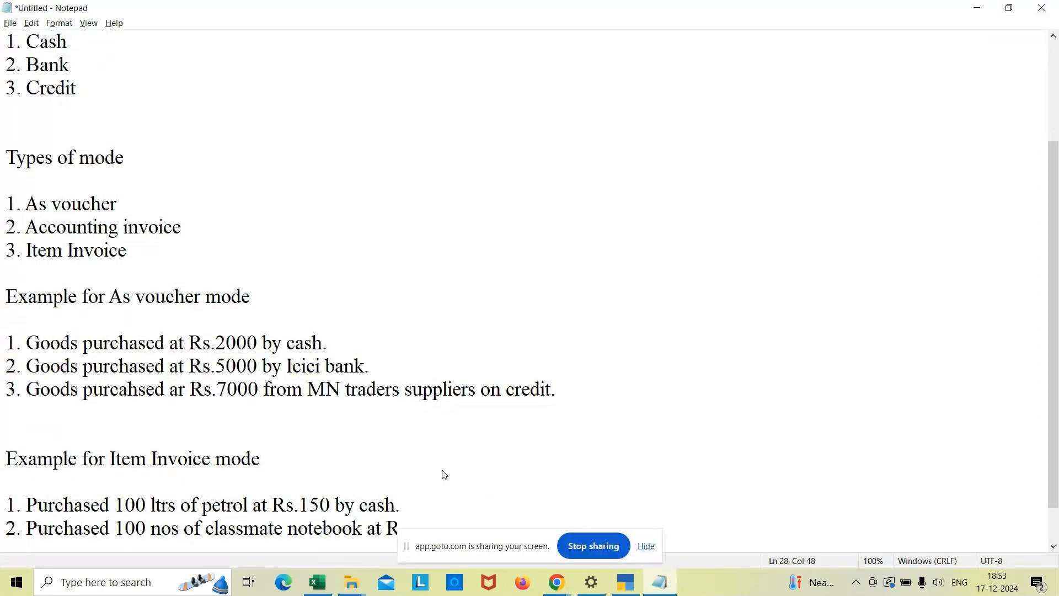
text( 50)
text( per no)
text( b)
text(y )
text(Icici b)
text(an)
text(k)
text(.)
key(Return)
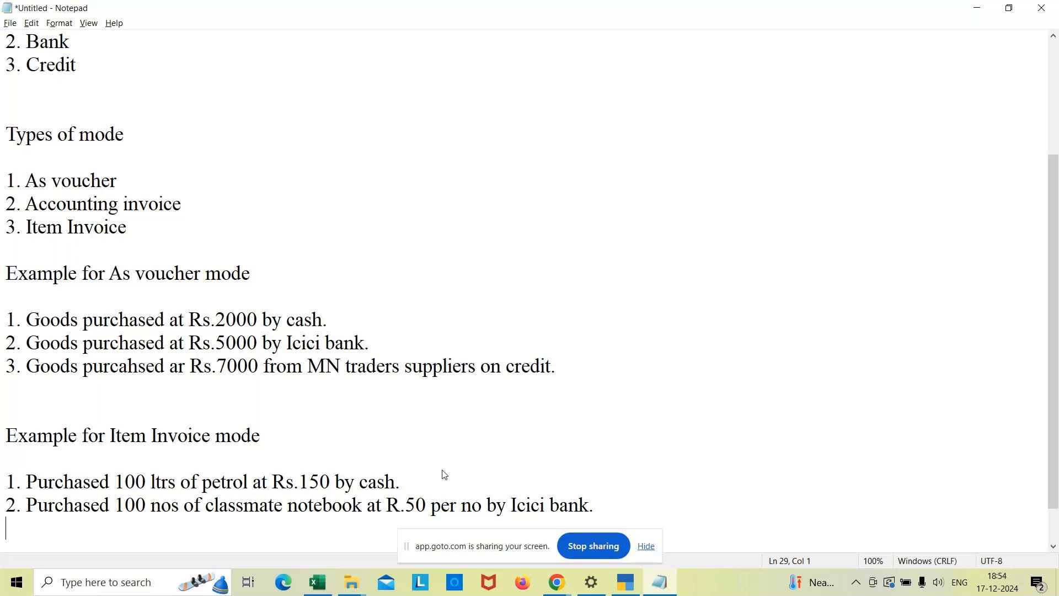
click(401, 505)
text(s)
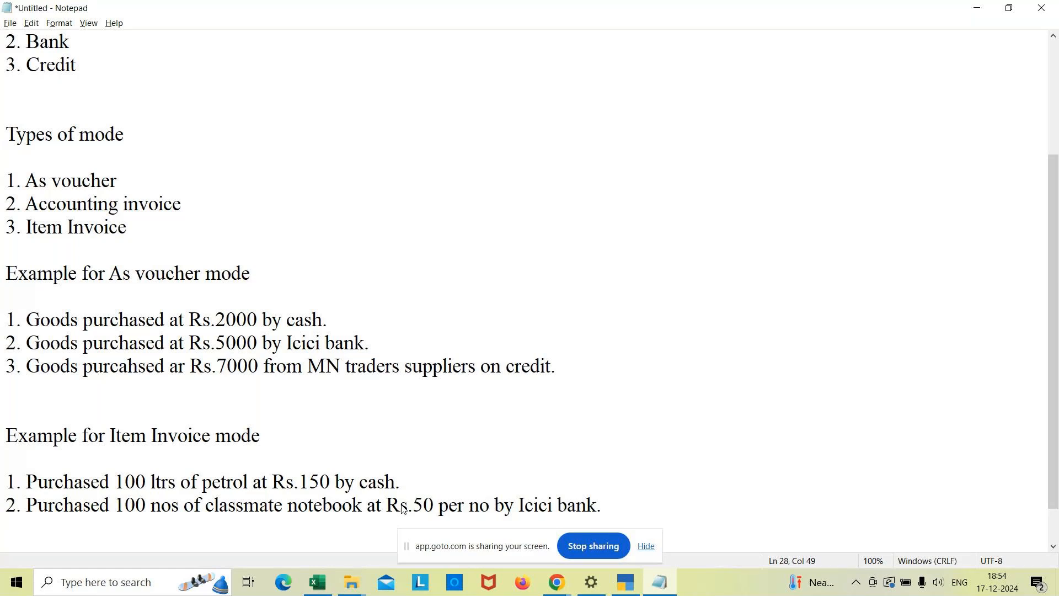
Switch to GoTo Meeting and send a chat message asking the unmuted participant by name to mute themselves.
click(558, 583)
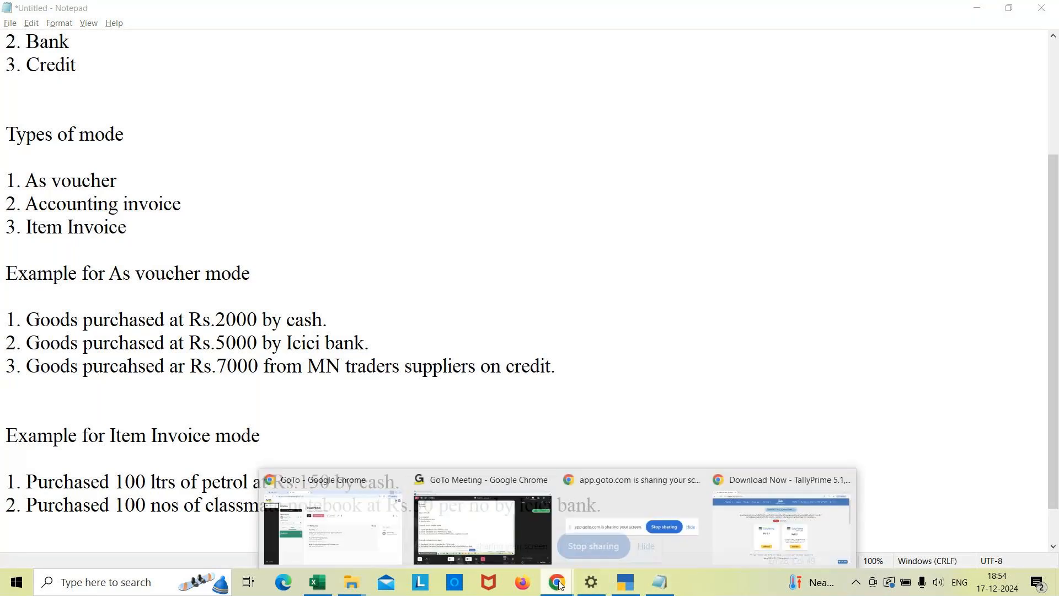
click(478, 529)
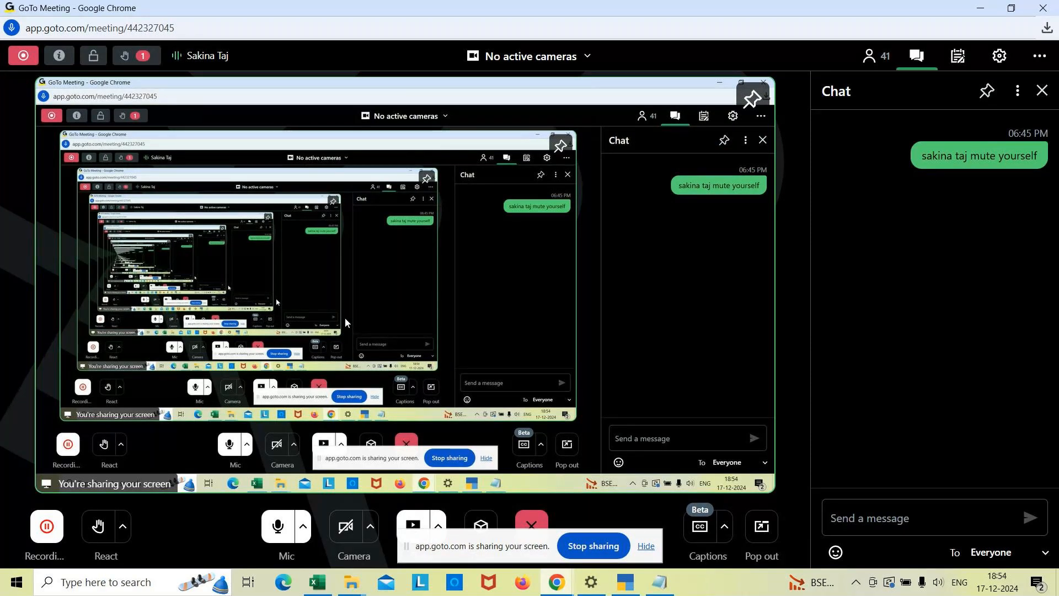
click(867, 524)
text(s)
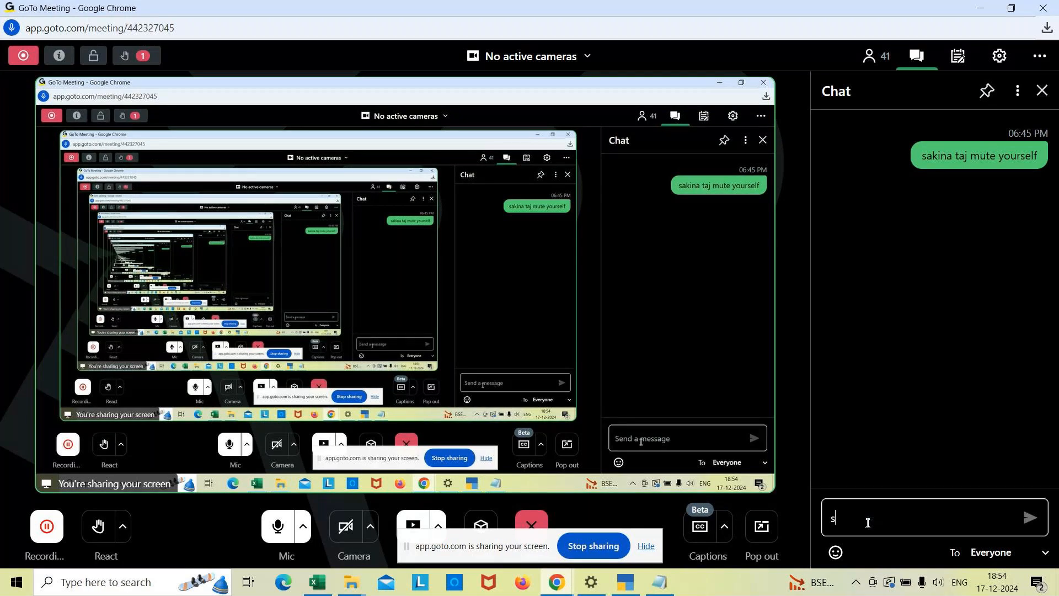
text(akina mut)
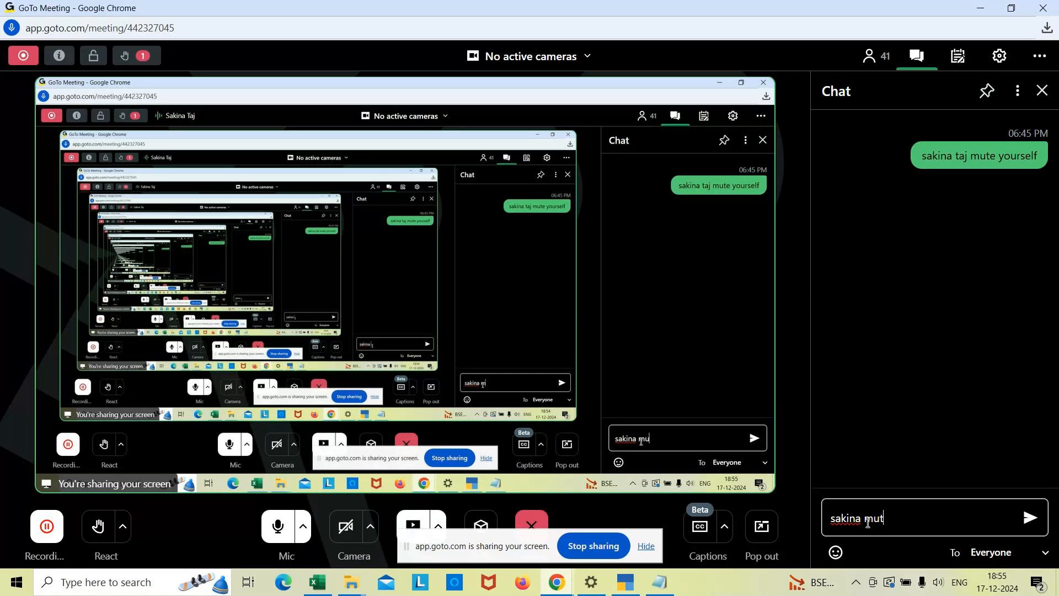
text(e yourself)
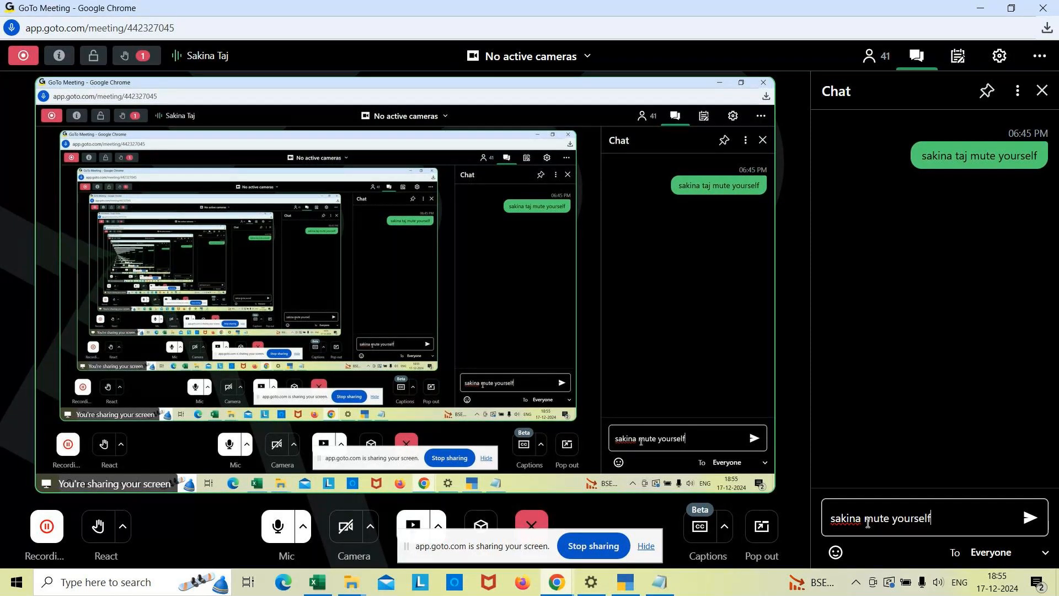
key(Return)
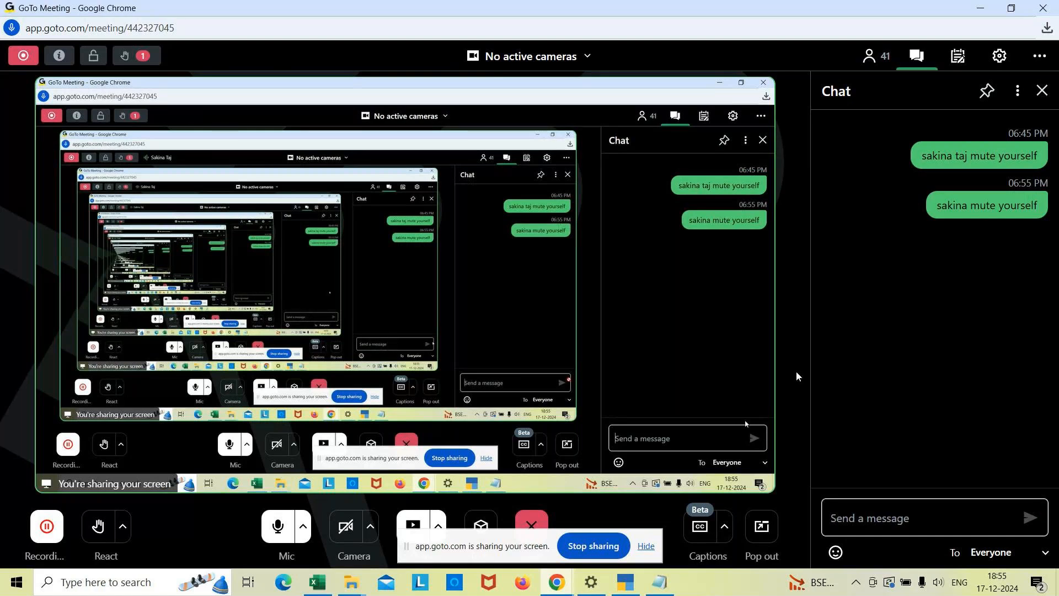
Switch to TallyPrime and enter supplier invoice number 002 on the new purchase voucher, keeping the date 1-Jun-24.
click(622, 584)
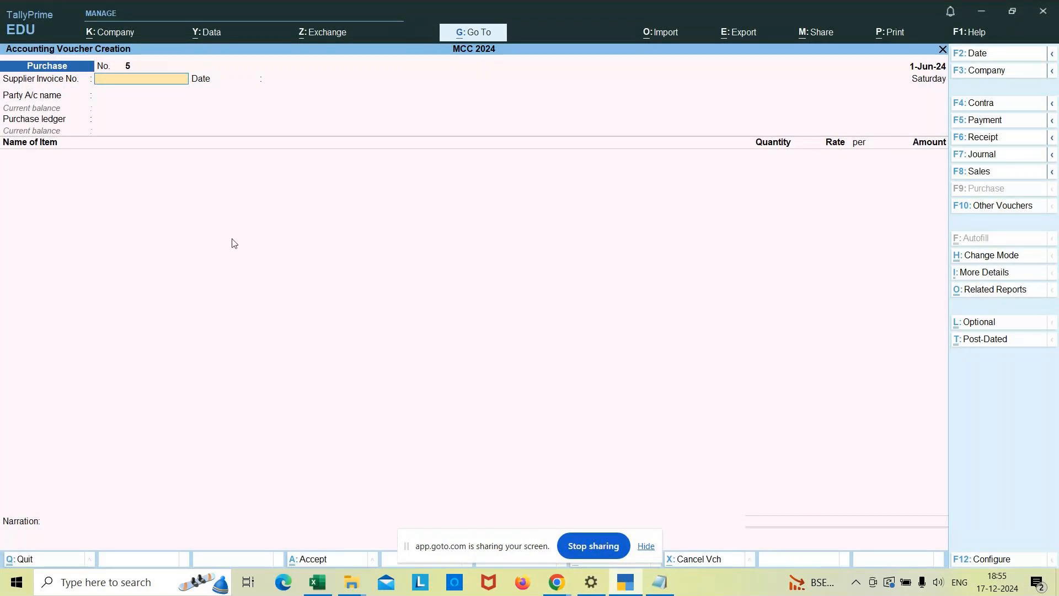
text(002)
key(Return)
key(Return)
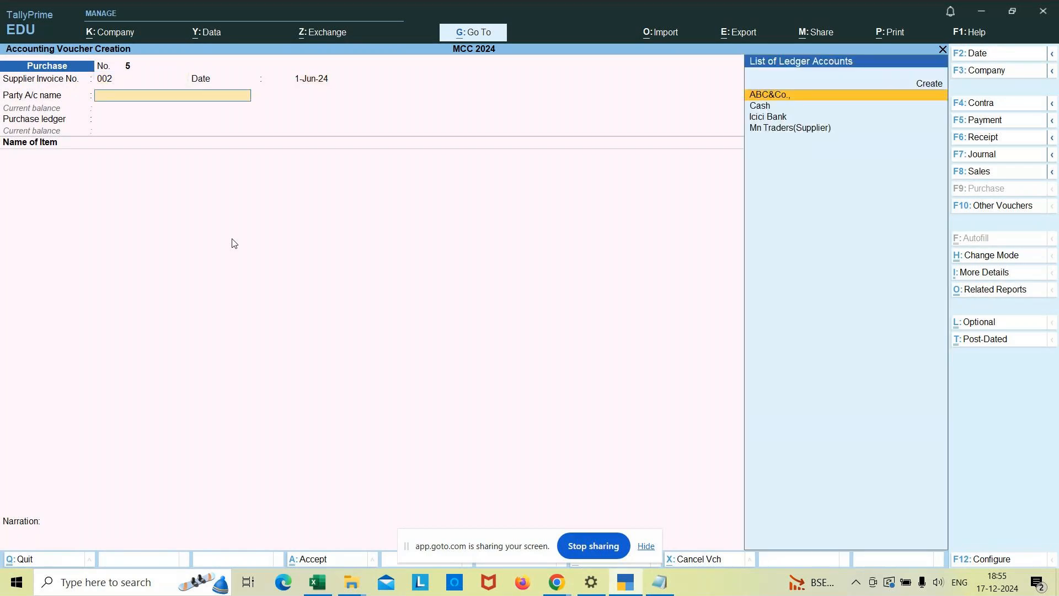
Choose Icici Bank as the party account, accept the default receipt and party details, and select Purchase A/c as the purchase ledger.
text(Icici)
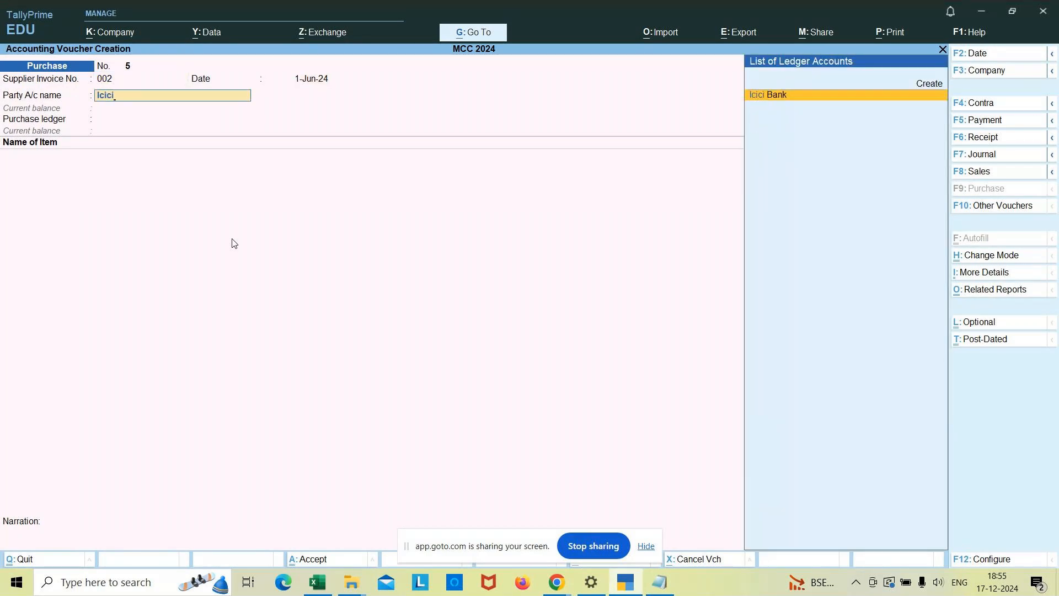
key(Return)
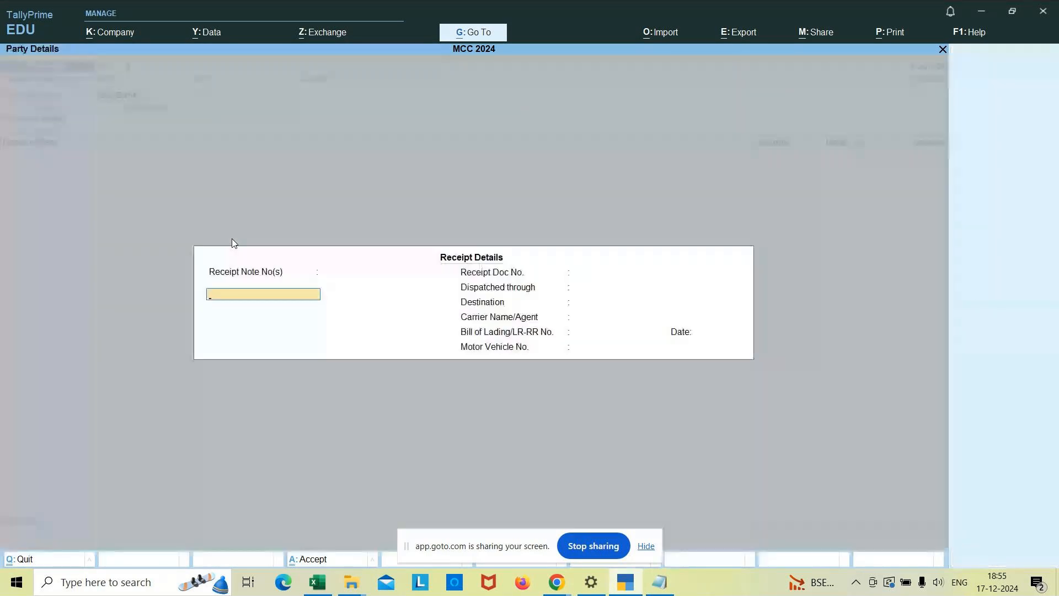
key(ctrl+a)
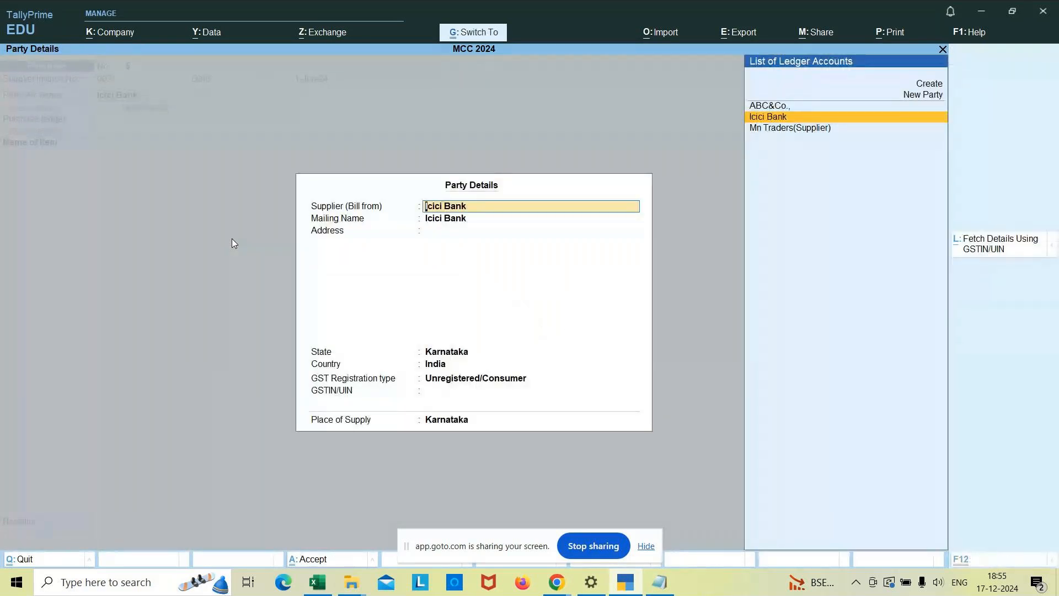
key(ctrl+a)
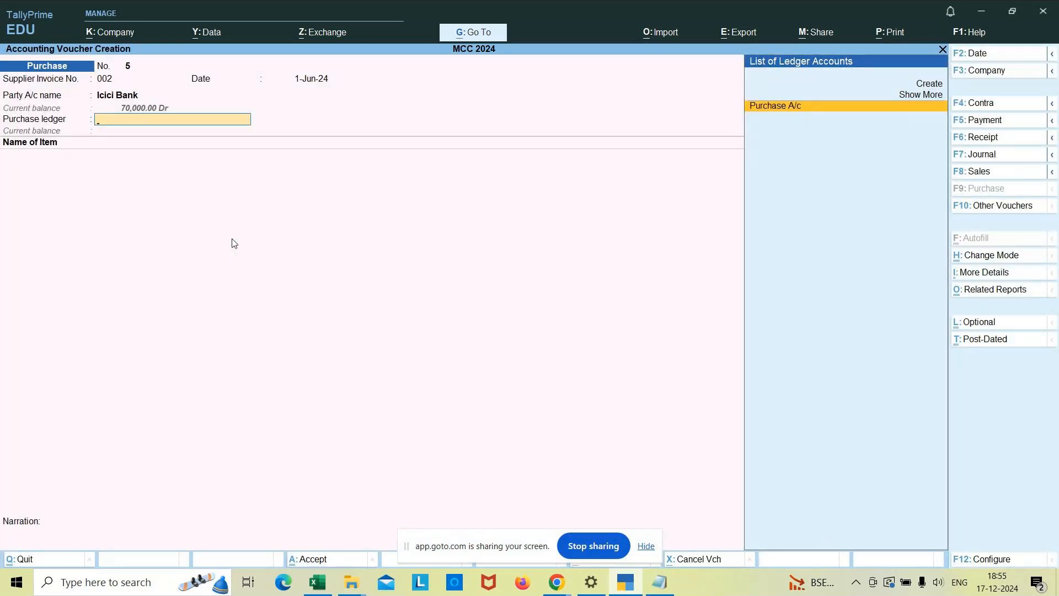
key(Return)
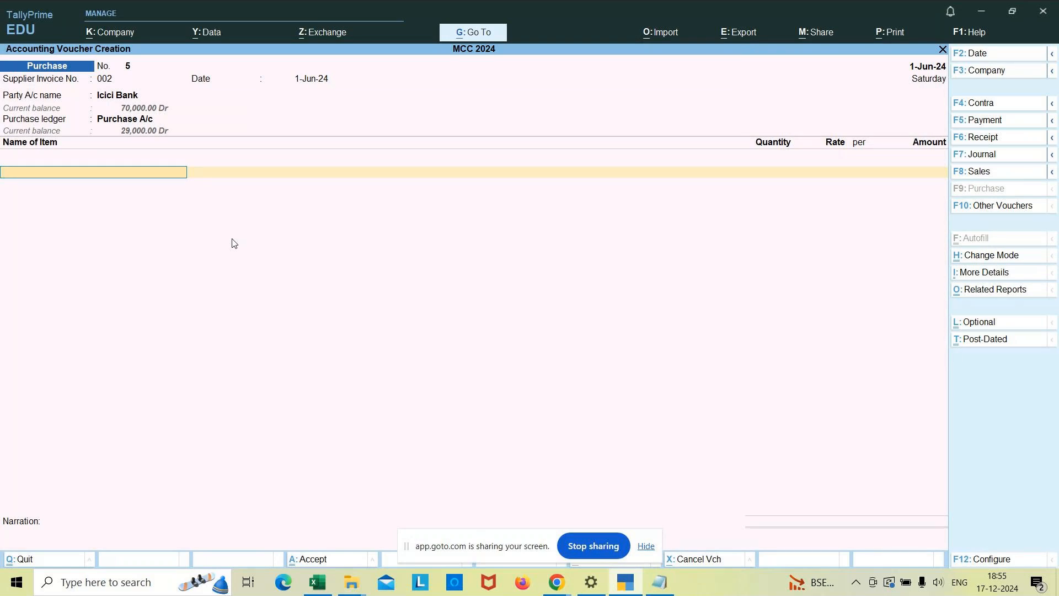
Add the stock item Classmate Notebook, allocating 100 nos to Godown2 at a rate of 50 per nos.
text(Class)
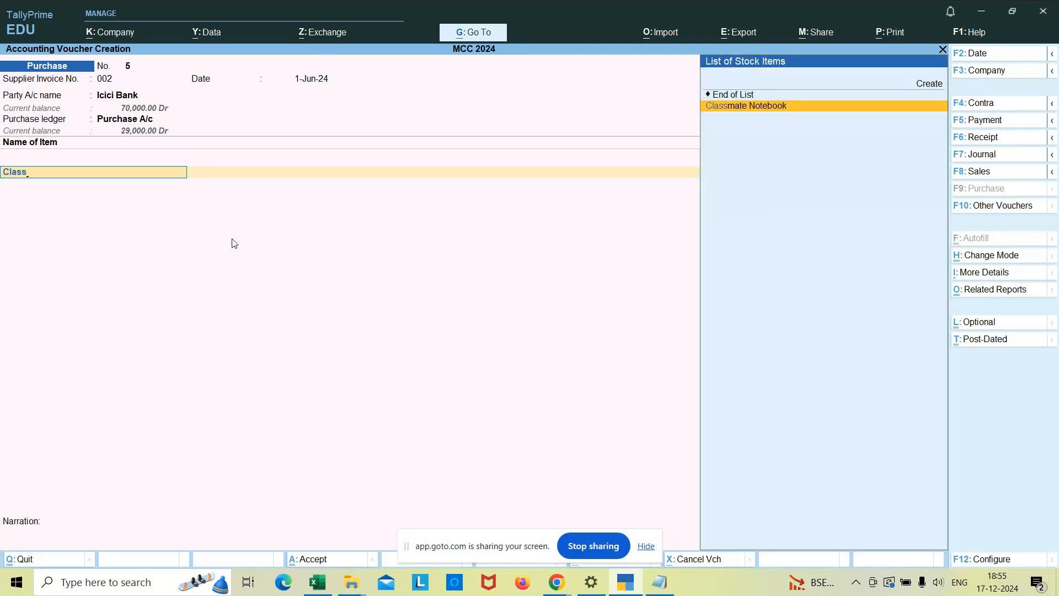
key(Return)
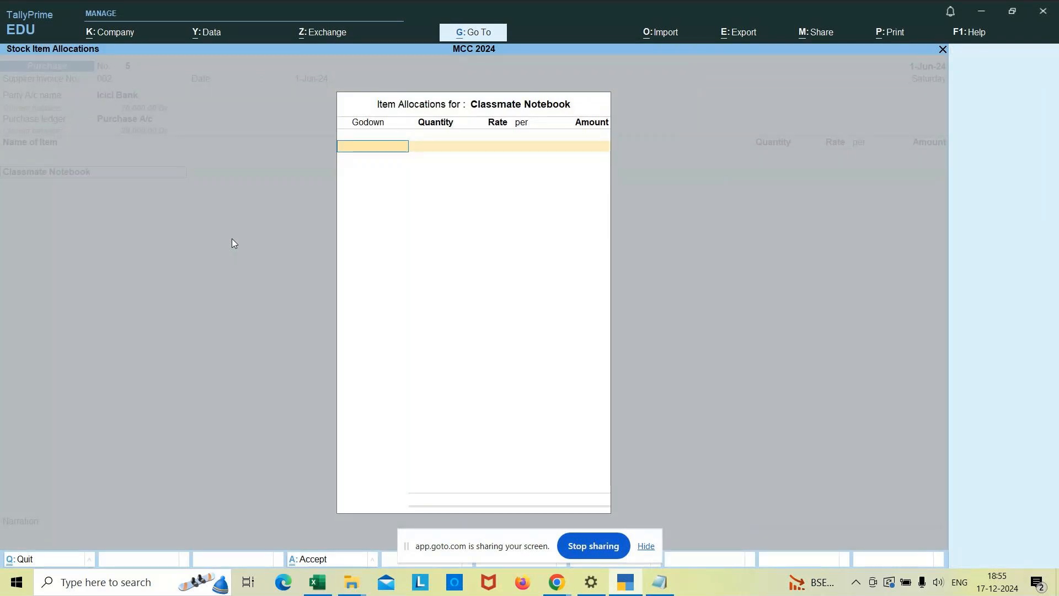
key(Down)
key(Down)
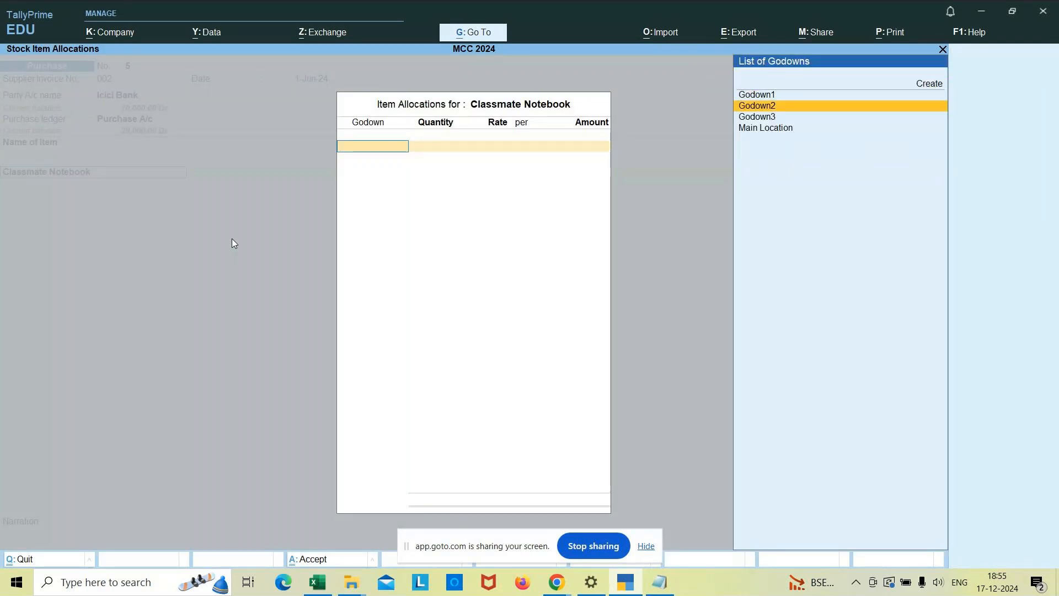
key(Return)
text(100)
key(Return)
text(50)
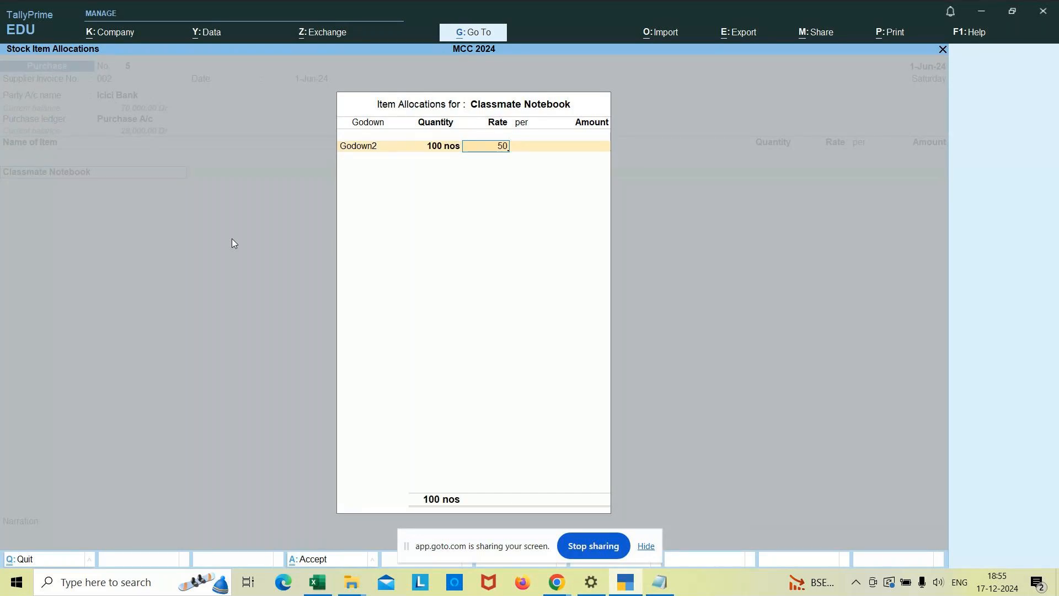
key(Return)
key(Return)
key(Return)
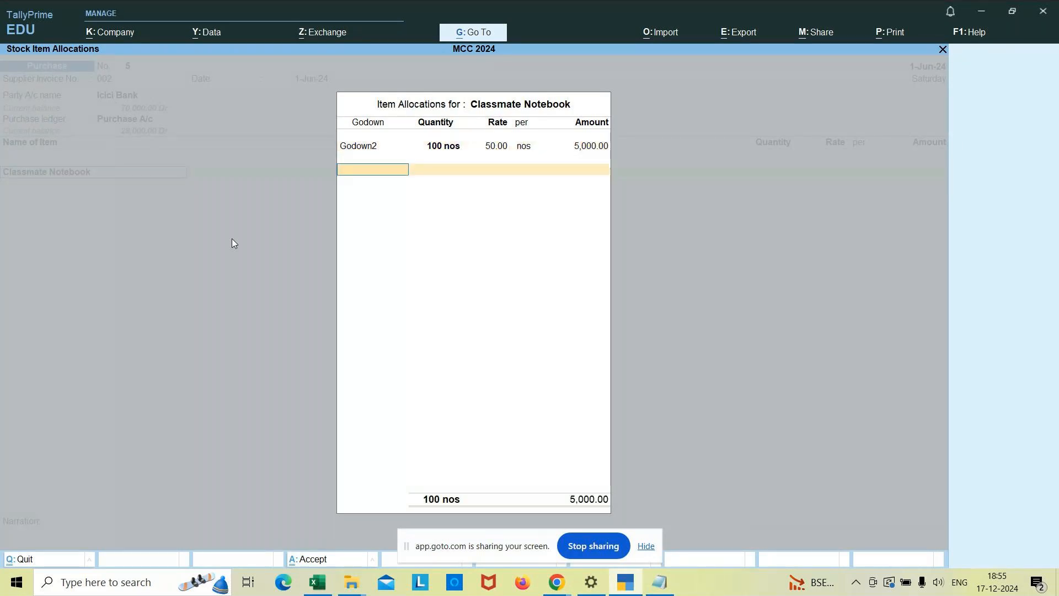
key(Return)
Accept the GST rate and HSN details as per masters, finish the item list, and add the CGST ledger below Classmate Notebook.
key(Return)
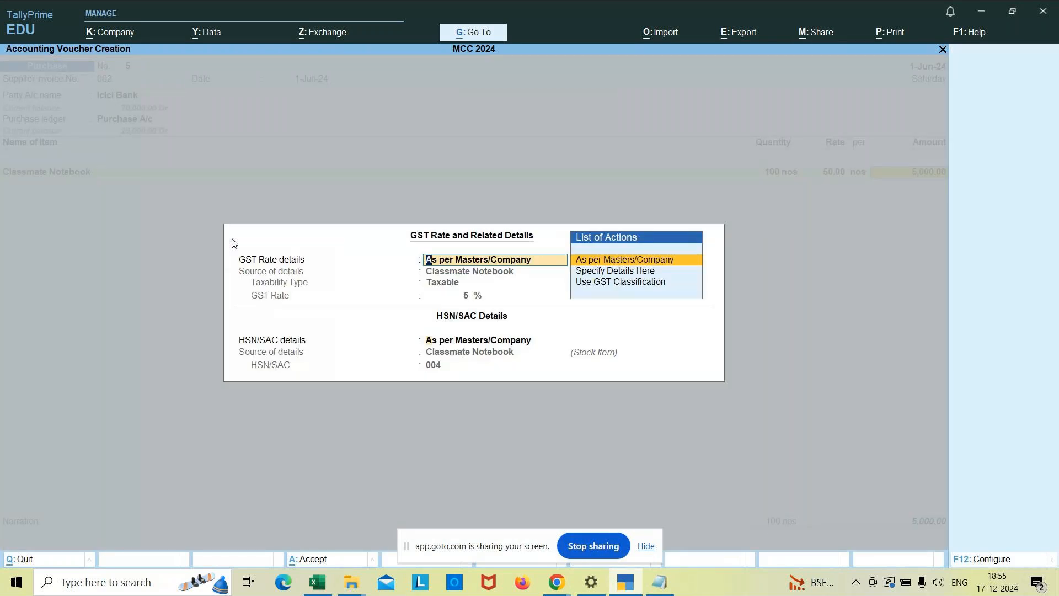
key(Return)
key(Return)
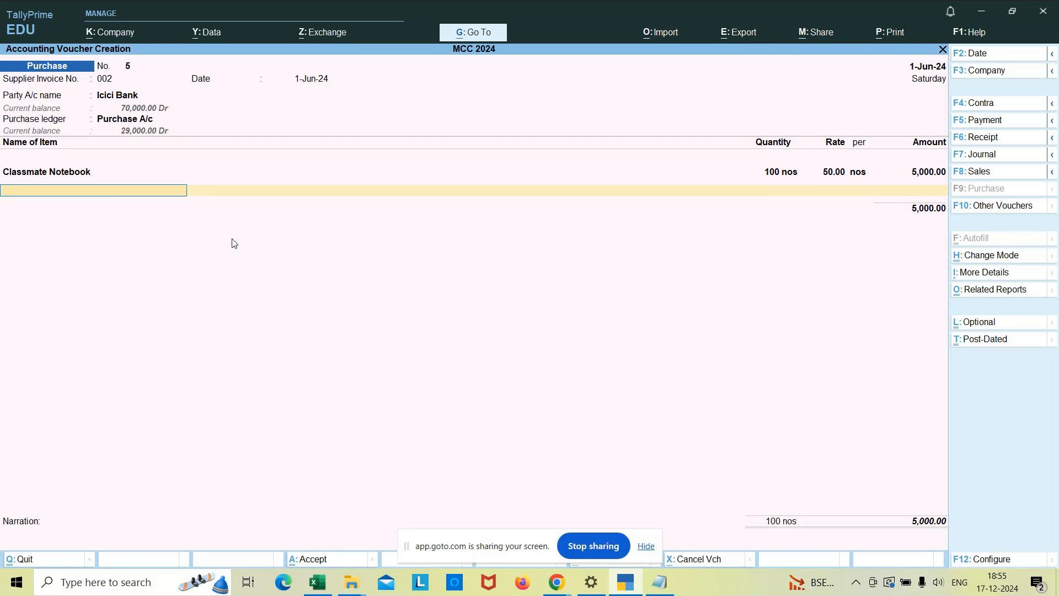
key(Return)
text(Cgst)
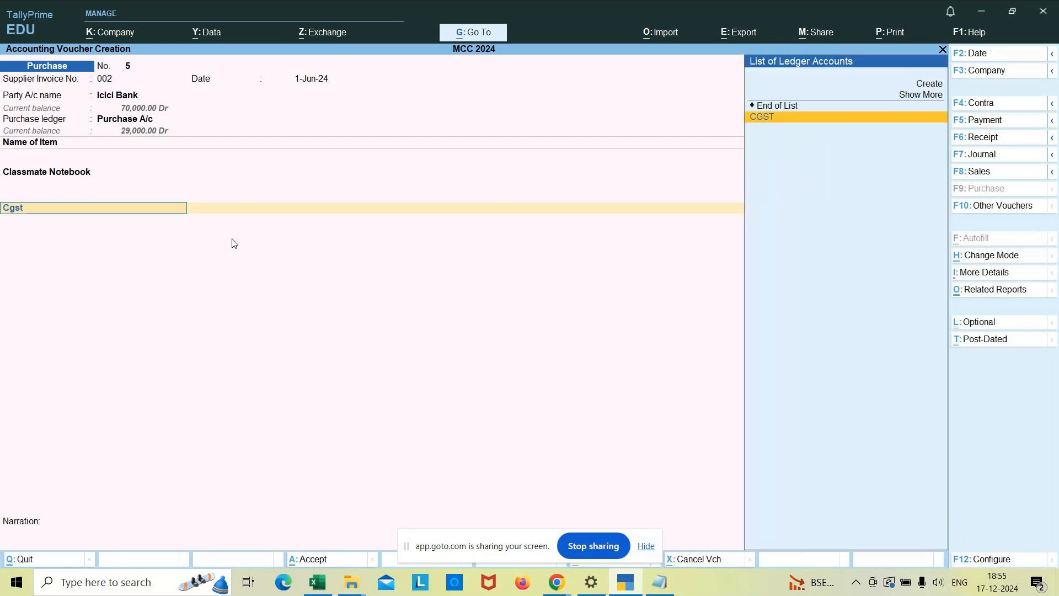
key(Return)
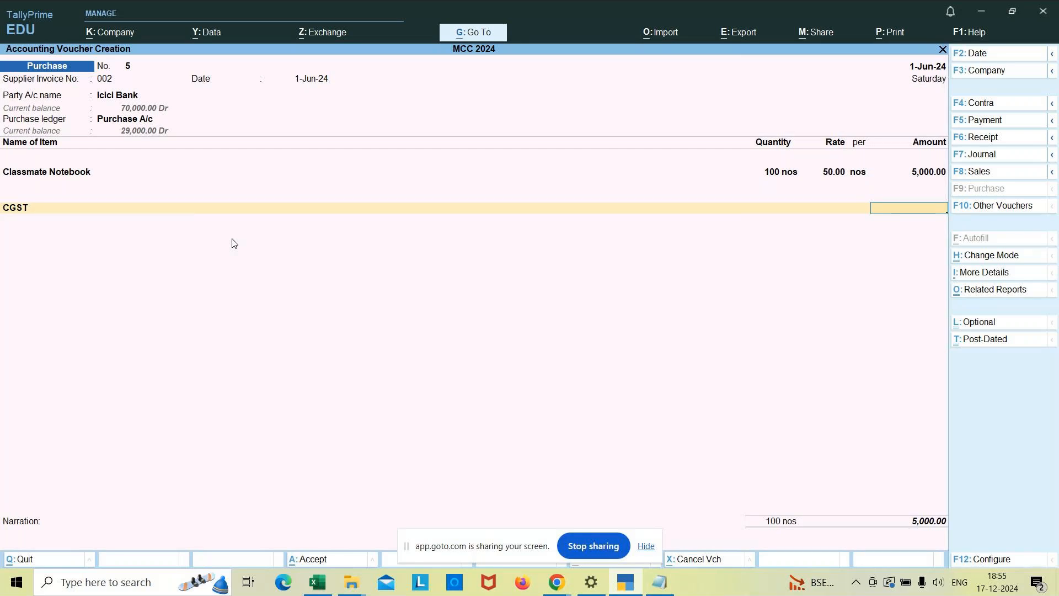
key(BackSpace)
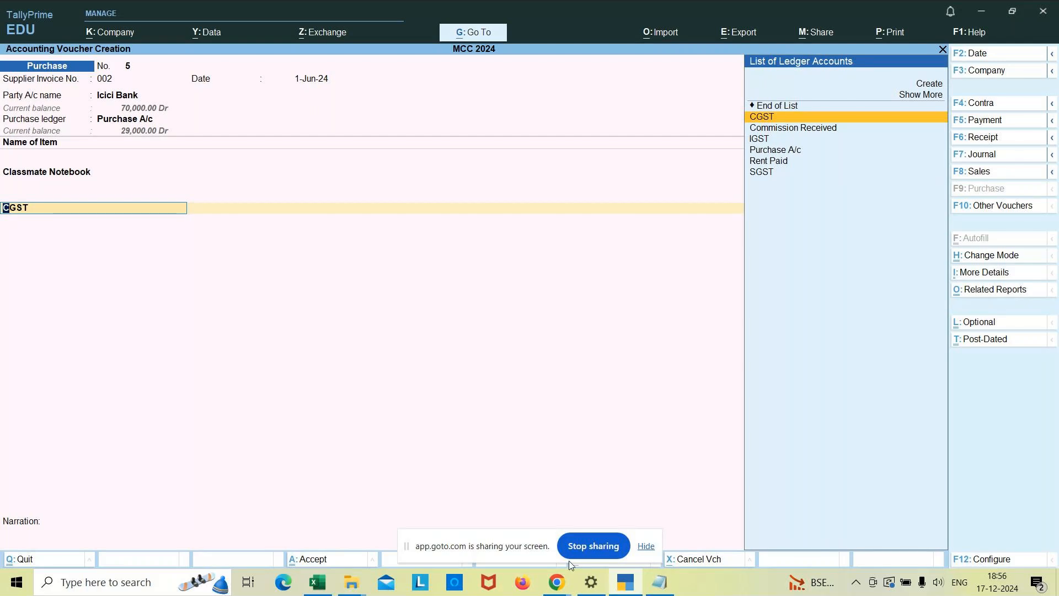
Switch to GoTo Meeting to check the meeting chat and return to TallyPrime.
click(557, 583)
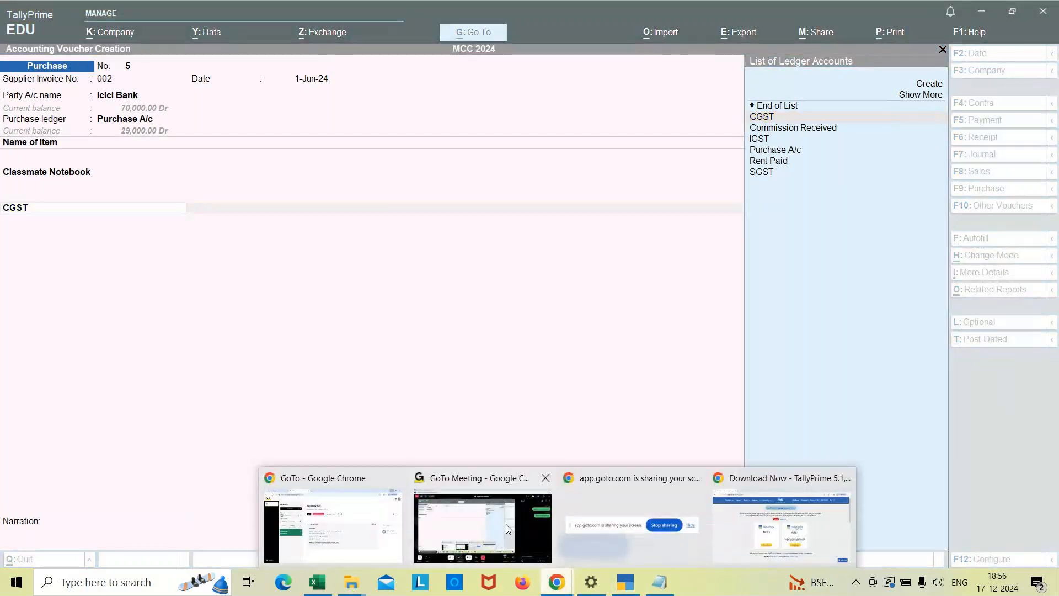
click(506, 524)
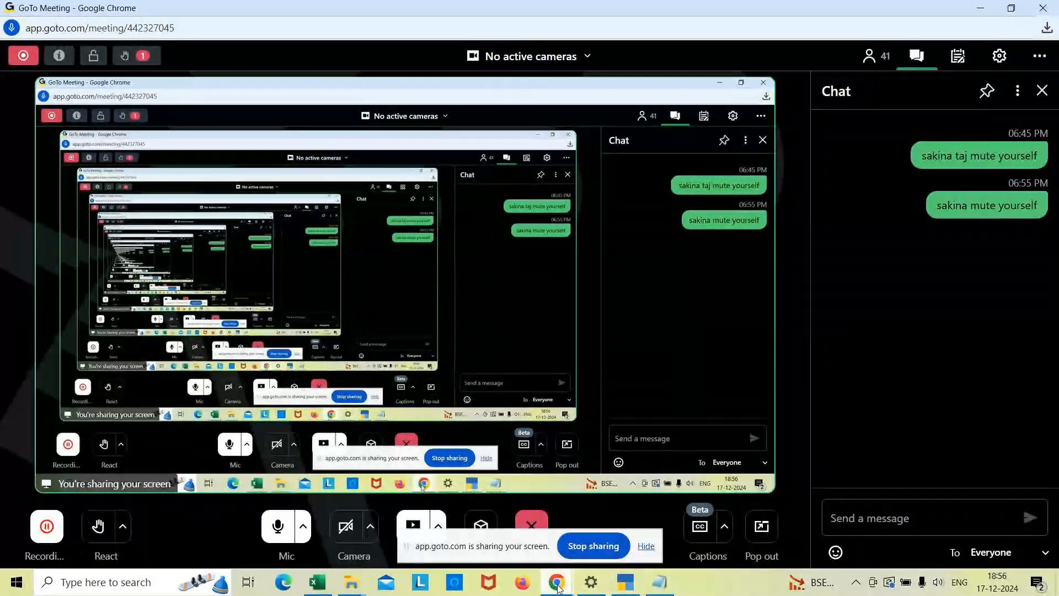
click(625, 582)
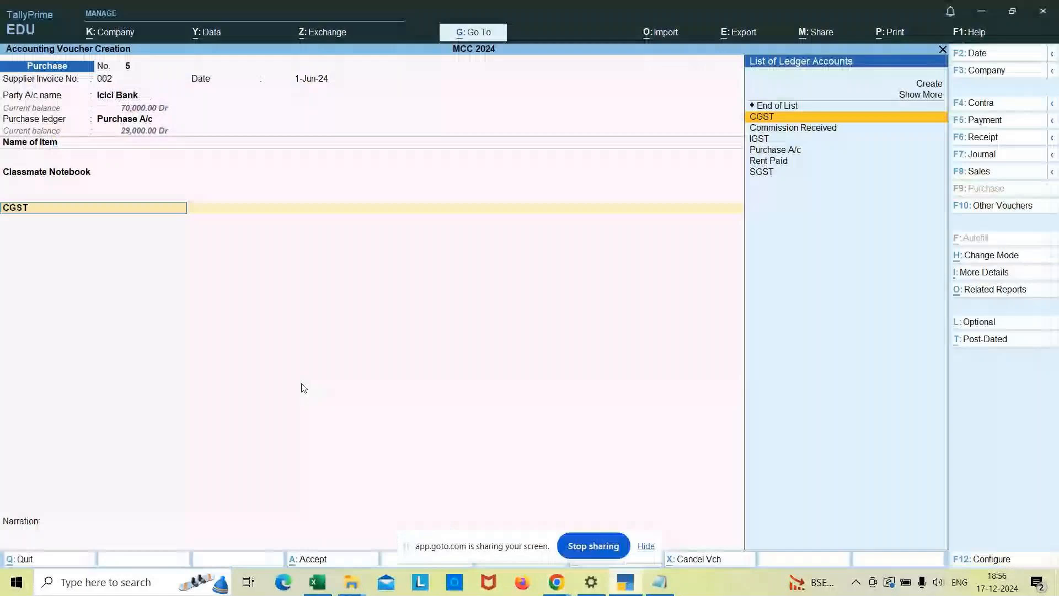
Open the CGST ledger master from the purchase voucher, review its tax and rounding settings, and accept it as it is.
key(ctrl)
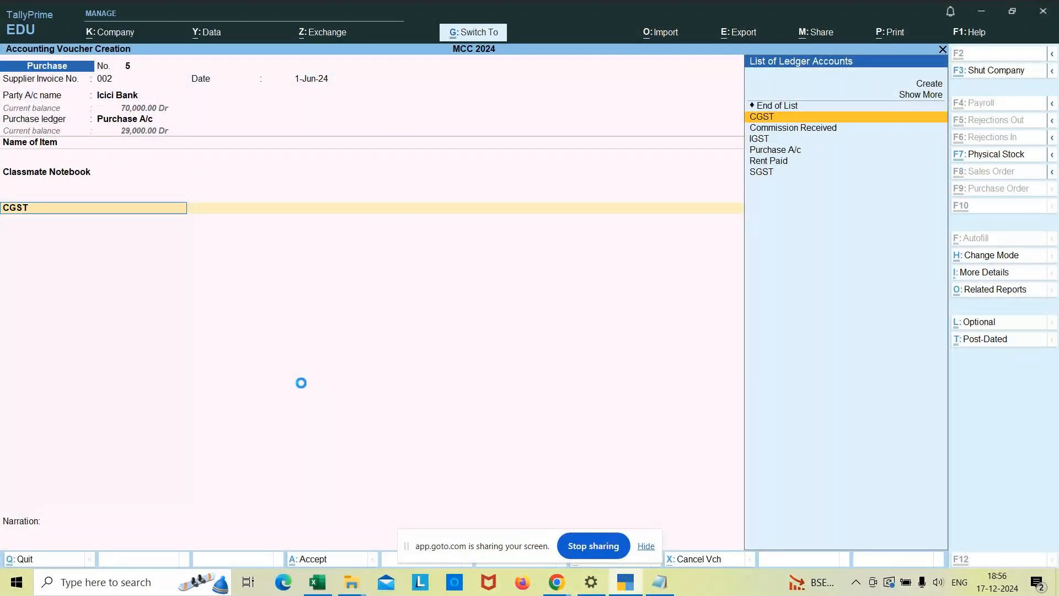
key(ctrl+Return)
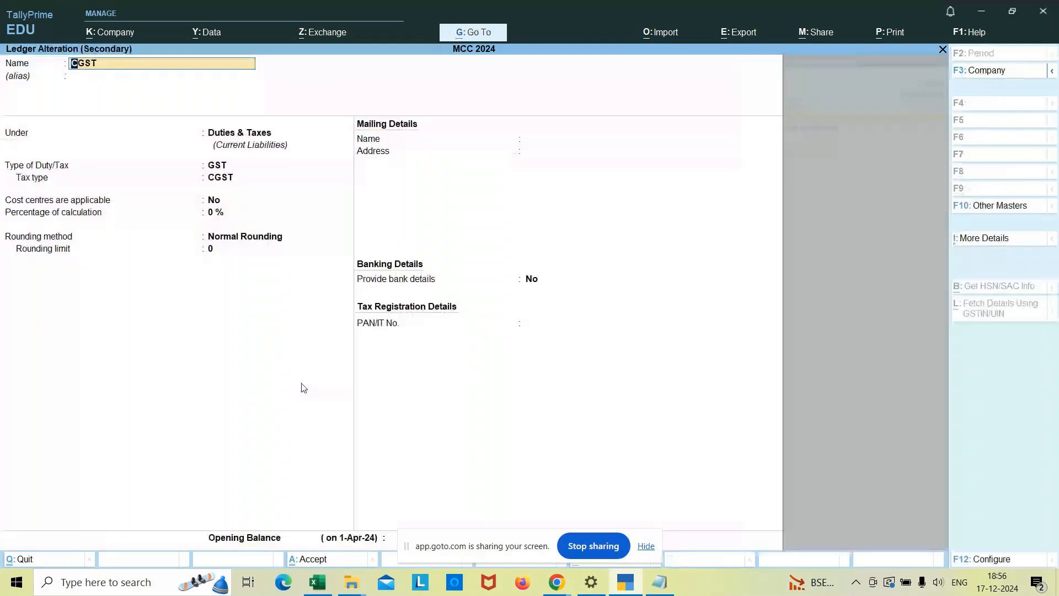
key(Return)
key(Return)
key(Return)
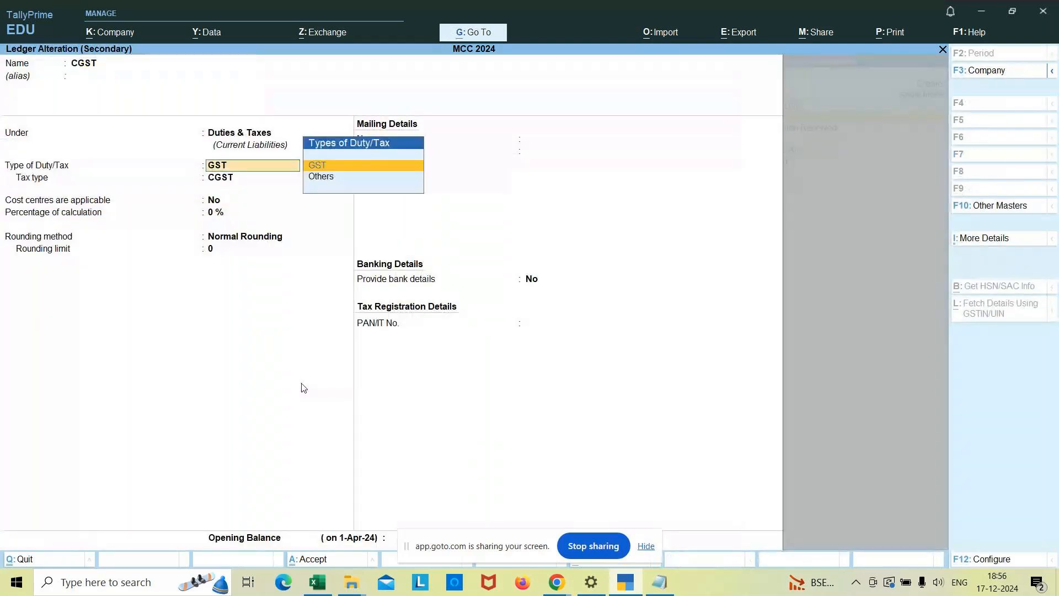
key(Return)
key(Return)
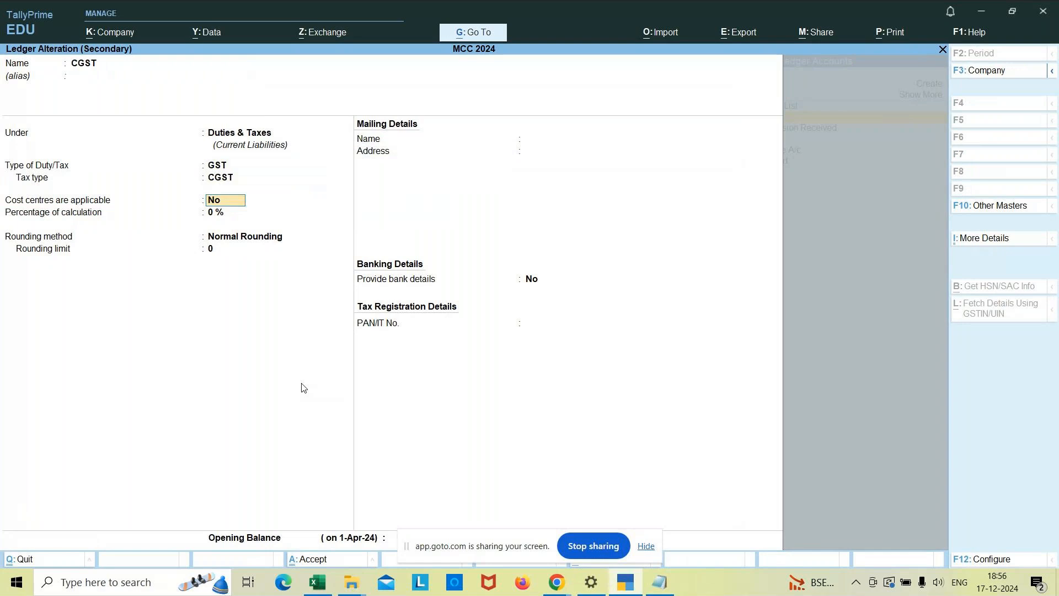
key(Return)
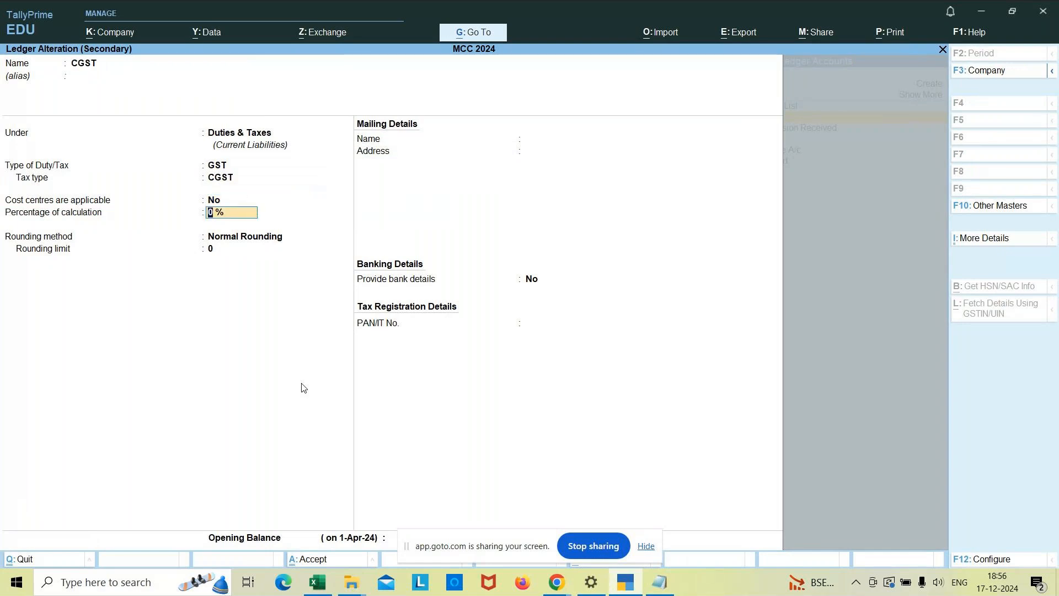
key(Return)
key(Return)
key(Return)
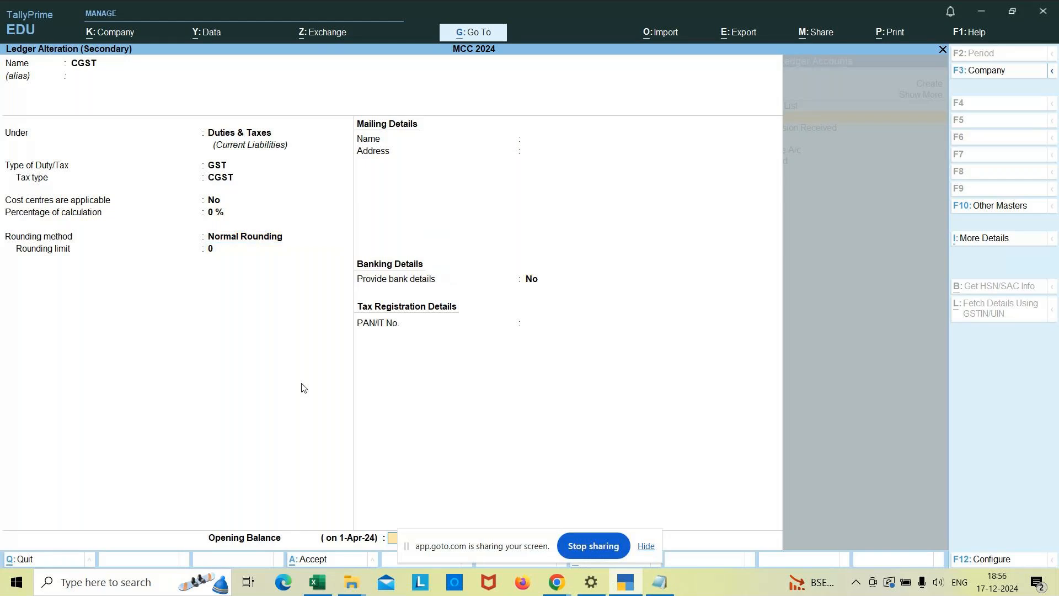
key(Return)
key(Return)
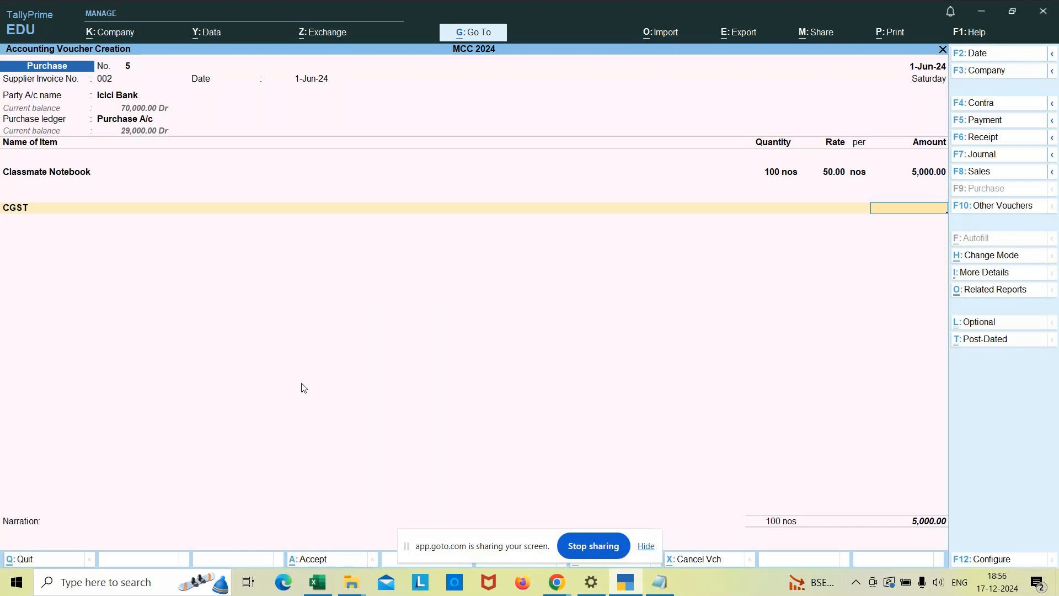
Review the Classmate Notebook stock item's GST details from the voucher and re-accept its Godown2 allocation of 100 nos at 50.
key(Up)
key(BackSpace)
key(BackSpace)
key(BackSpace)
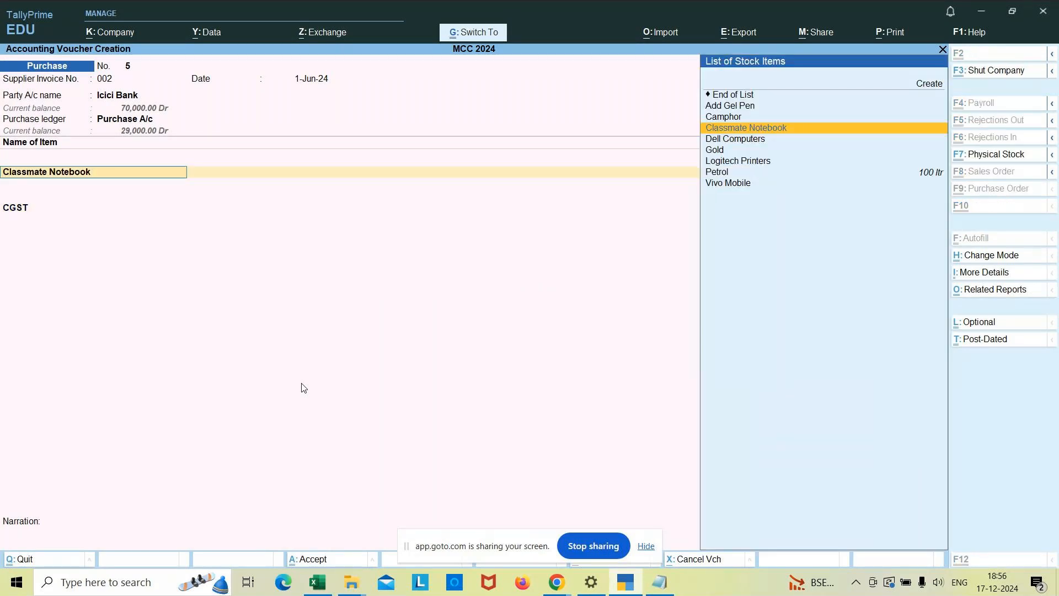
key(ctrl+Return)
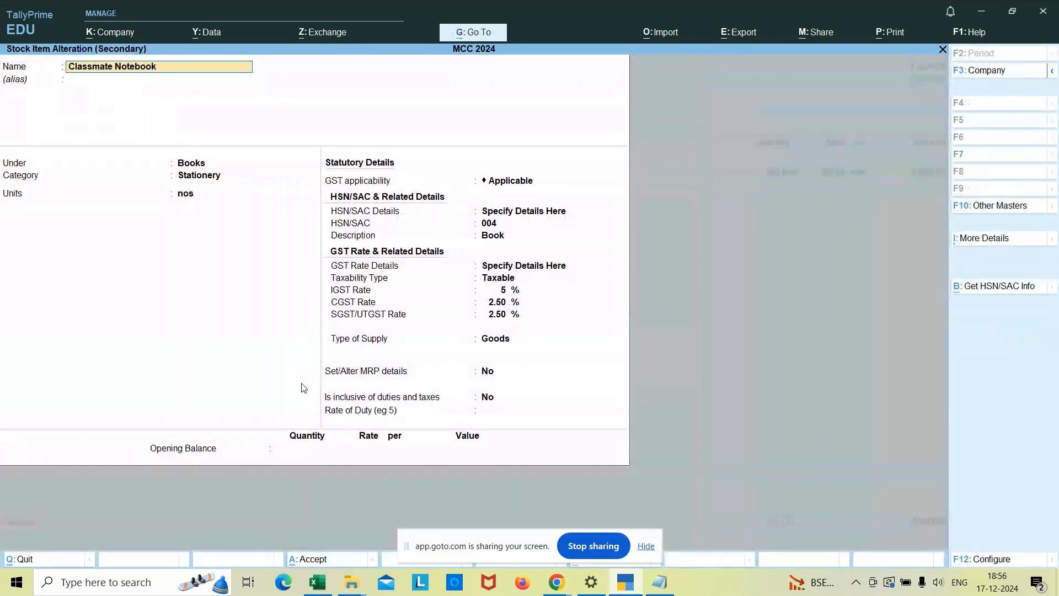
key(ctrl+a)
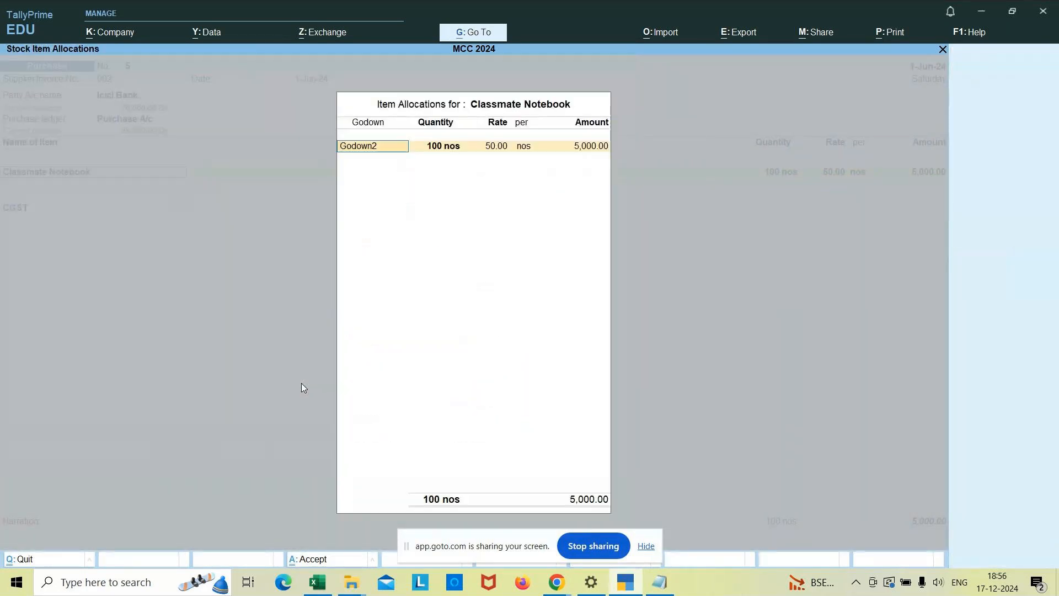
key(Return)
key(Return)
key(Return)
key(Return)
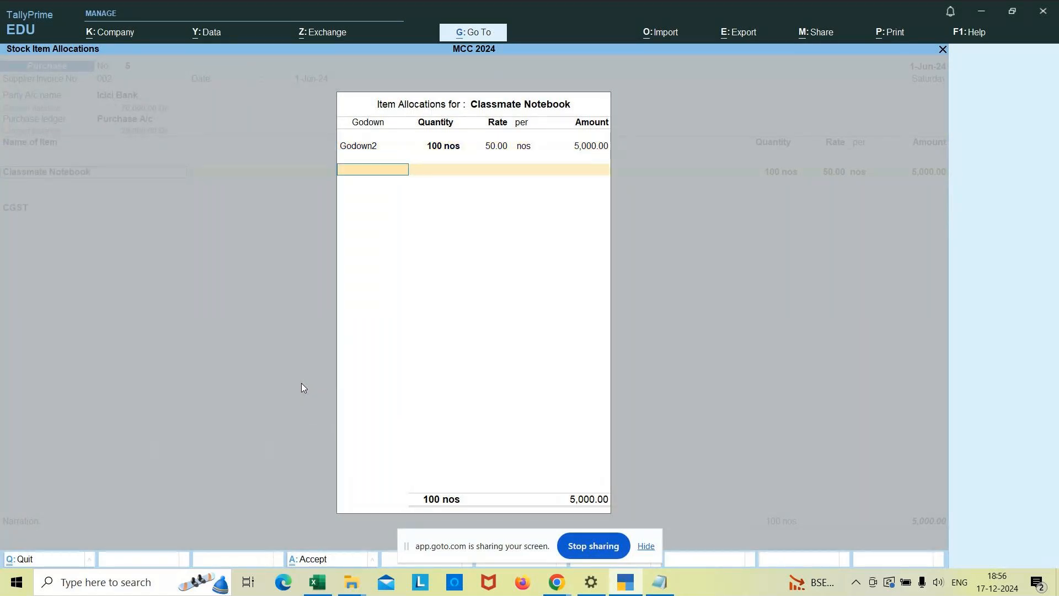
key(Return)
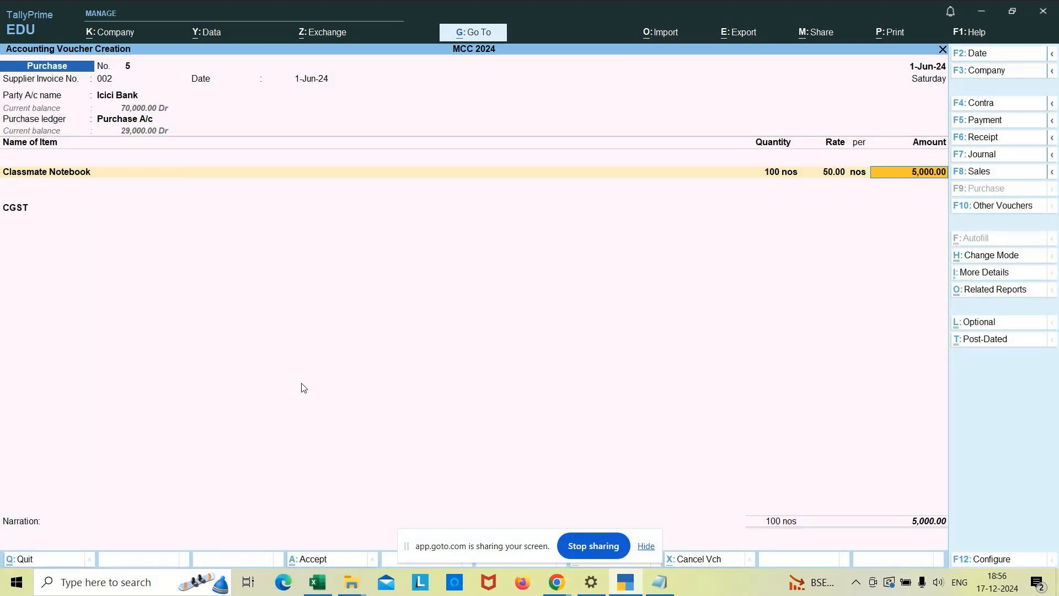
Set both the GST rate details and HSN/SAC details of Classmate Notebook to Specify Details Here, keeping Taxable at 5%.
key(Return)
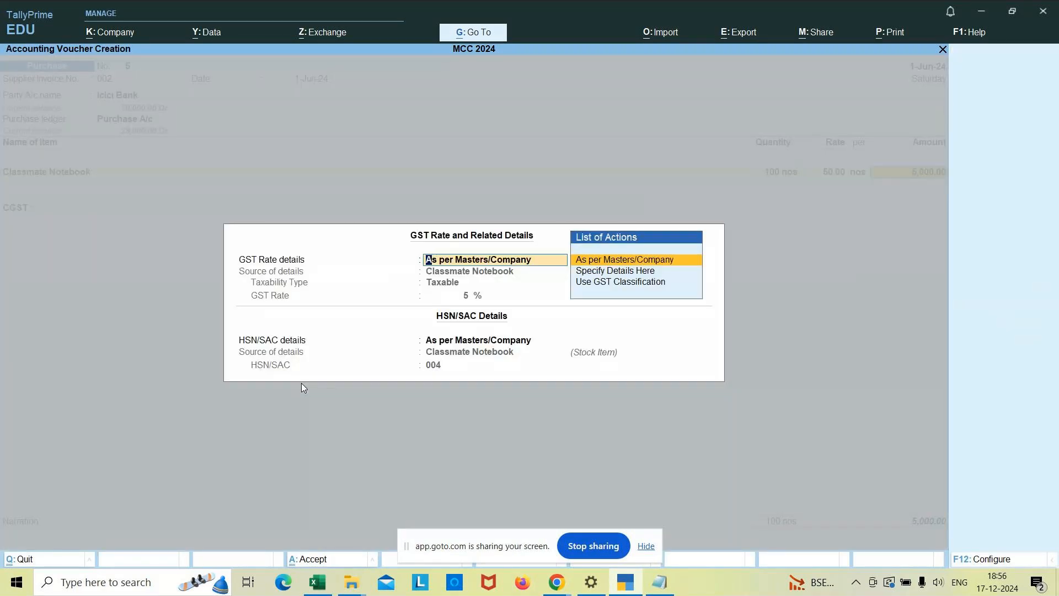
key(Down)
key(Return)
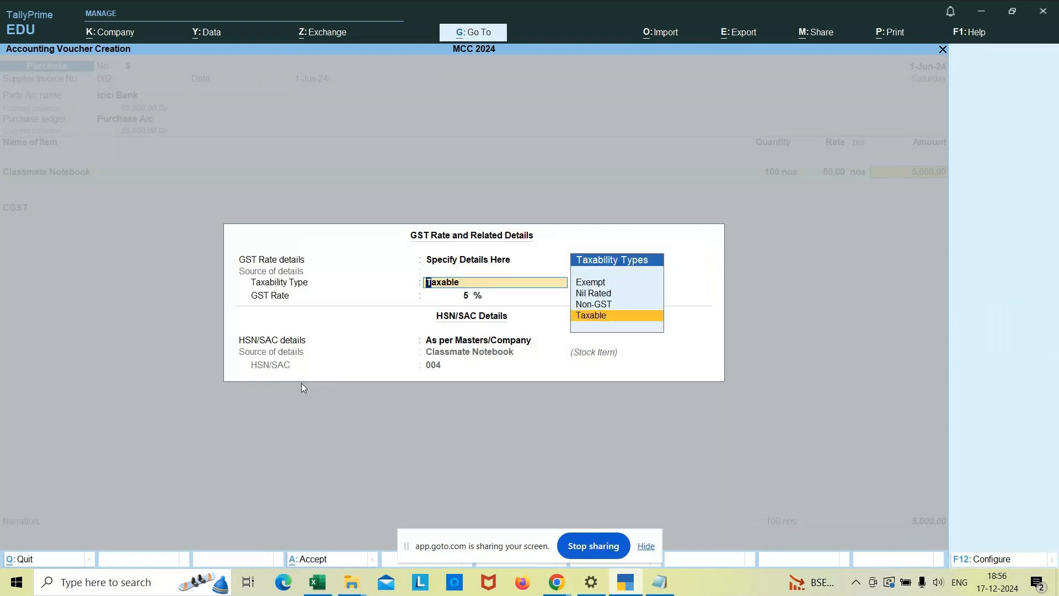
key(Return)
key(Return)
key(Down)
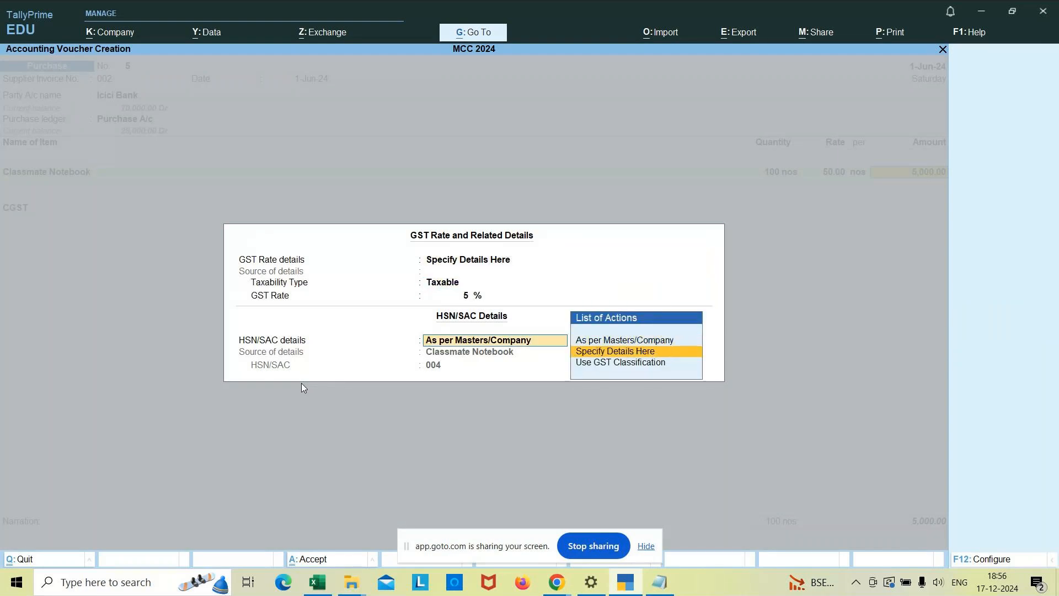
key(Return)
key(Return)
key(Return)
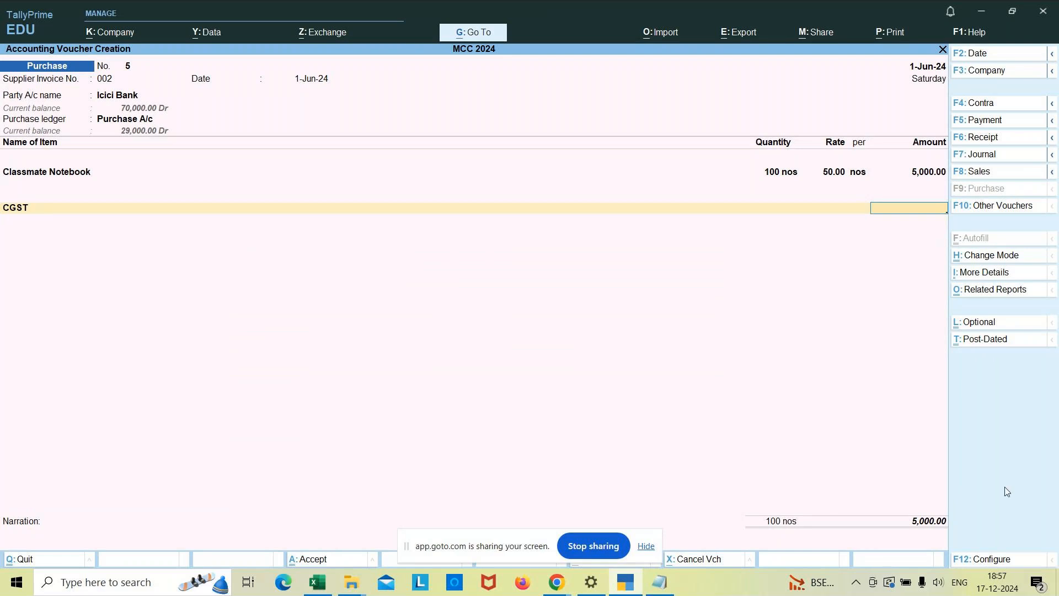
Check the purchase voucher's configuration options and discard the unfinished voucher.
click(993, 562)
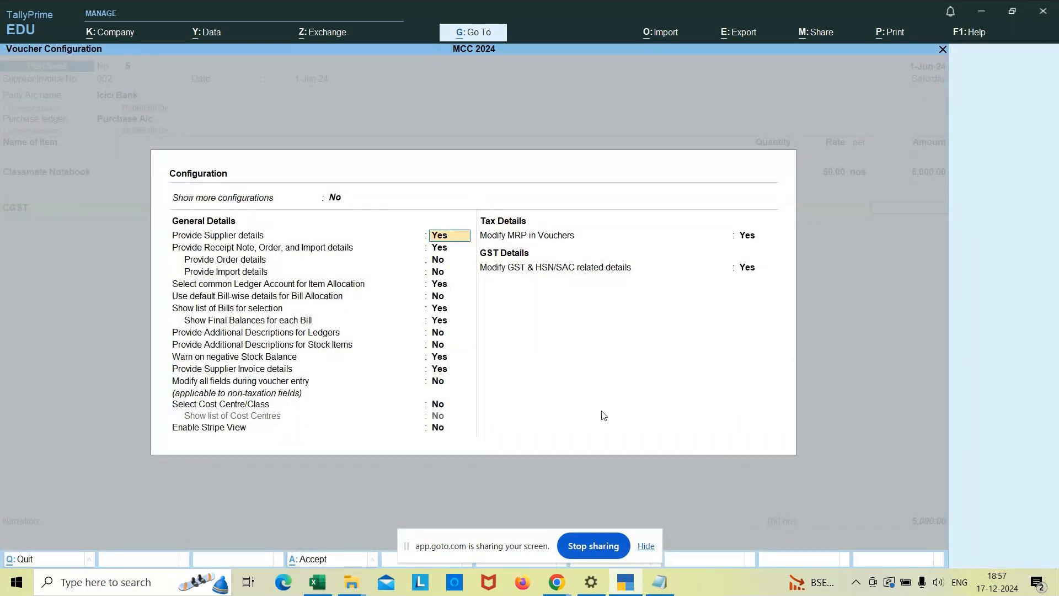
key(Escape)
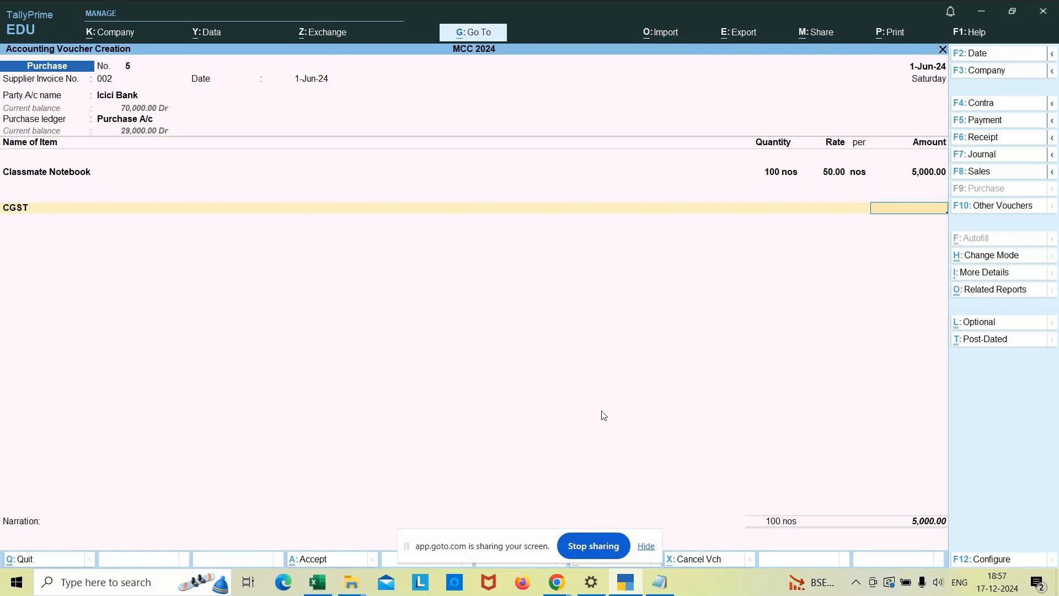
key(Escape)
key(y)
Open the Purchase A/c ledger for alteration from the Gateway of Tally.
key(Up)
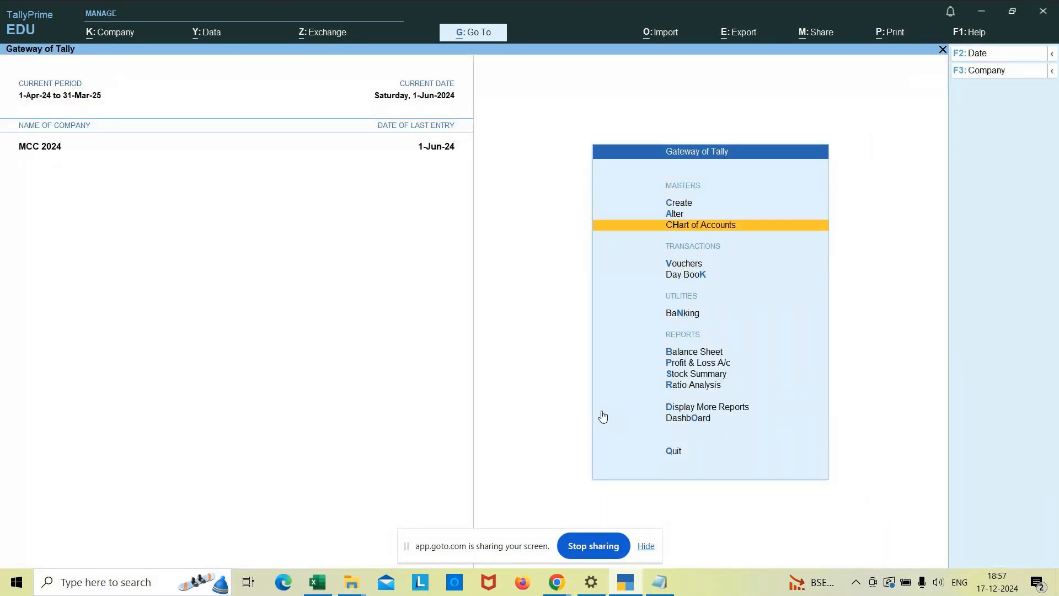
key(Up)
key(Return)
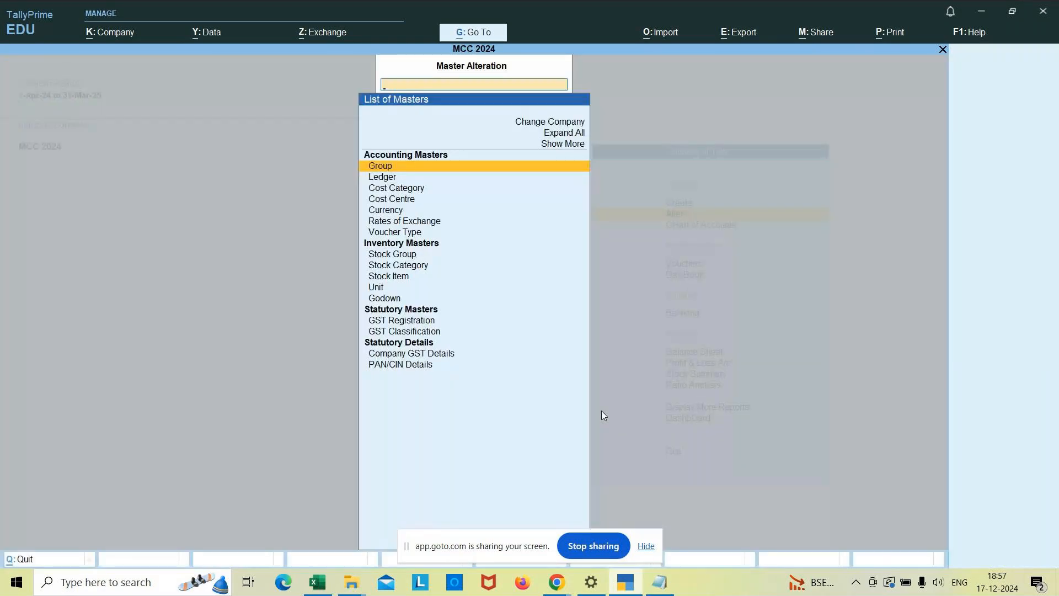
key(Down)
key(Return)
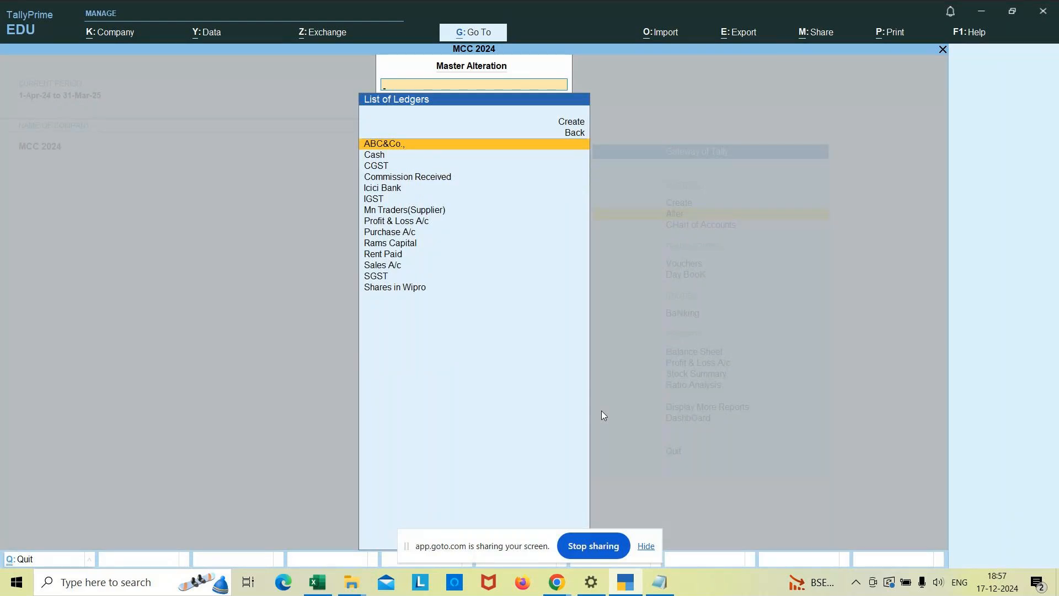
key(Down)
key(Down)
key(Down)
key(Down)
key(Down)
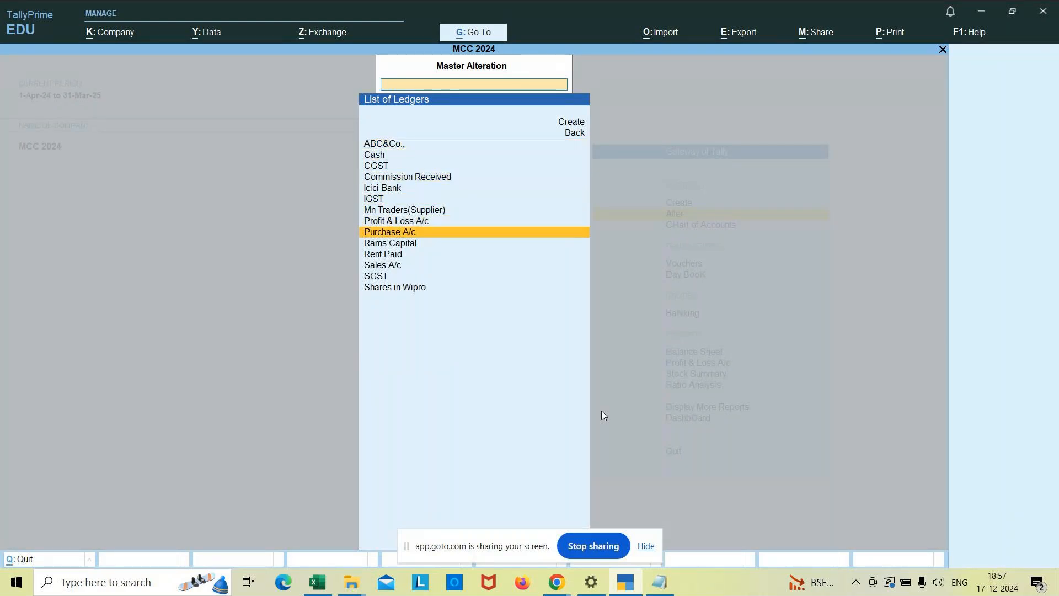
key(Return)
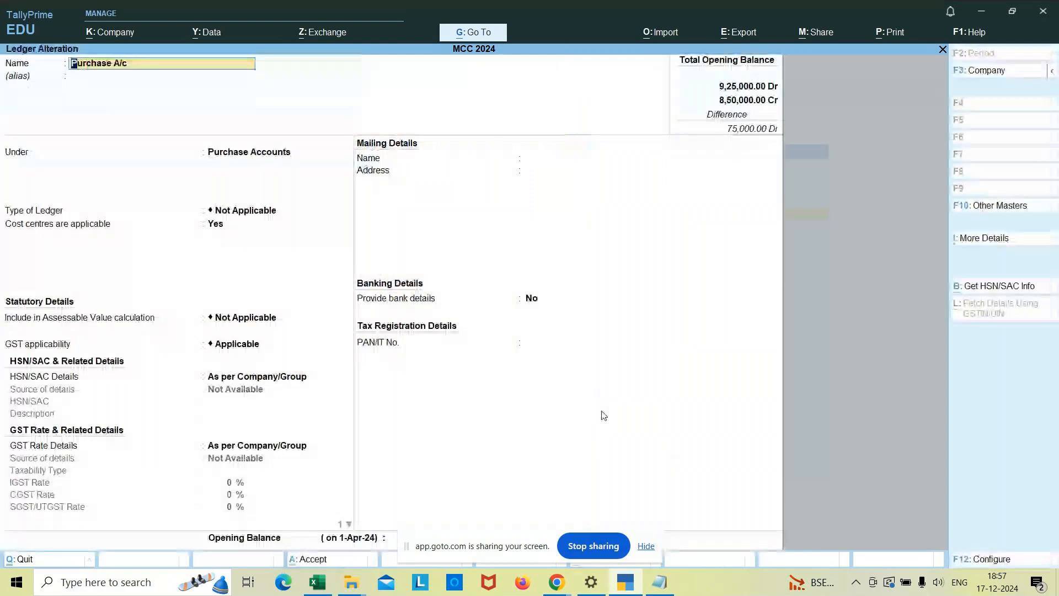
Turn off cost centres for the Purchase A/c ledger, keeping it under Purchase Accounts.
key(Return)
key(Return)
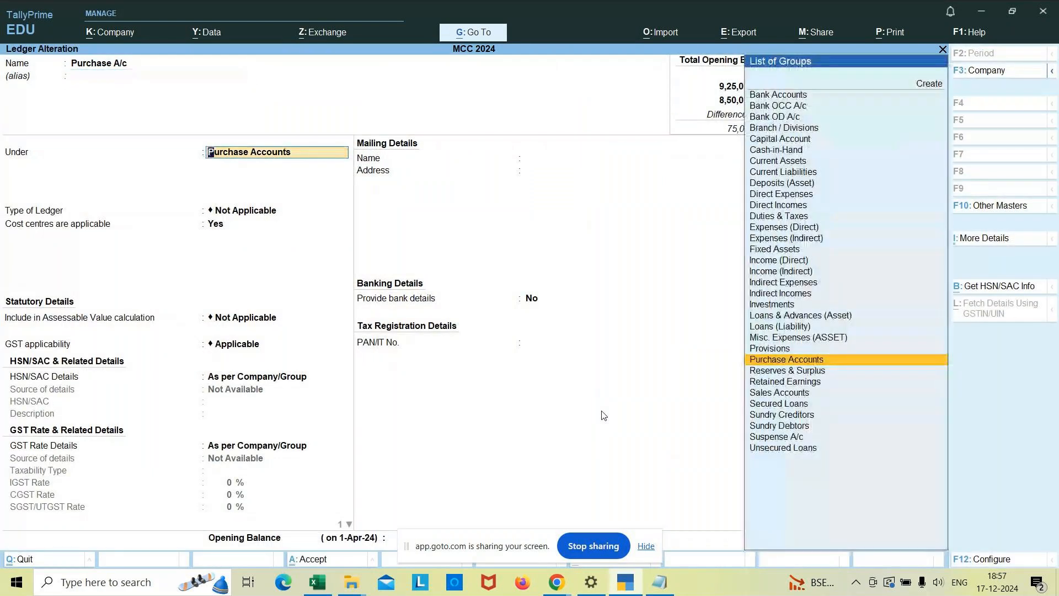
key(Return)
key(Return)
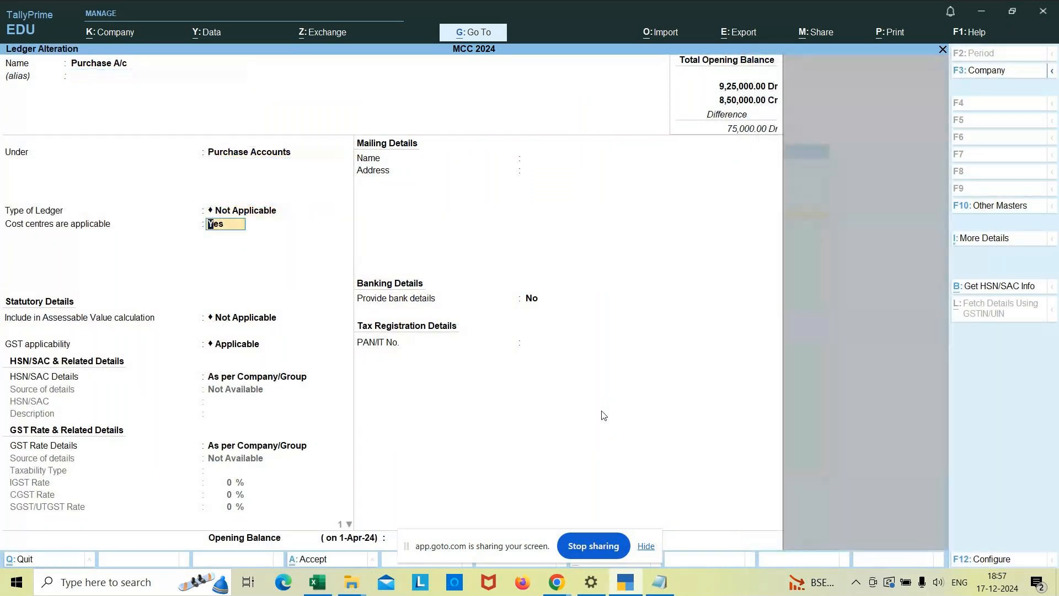
key(n)
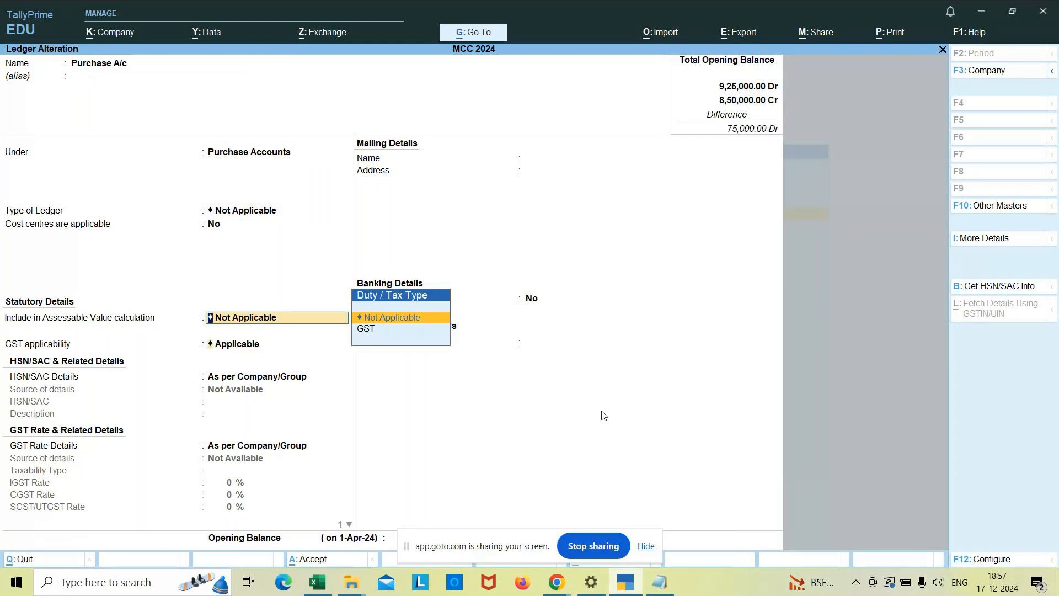
Set the Purchase A/c ledger's type of supply to Goods, keeping its other GST settings, and save the ledger.
key(Return)
key(Return)
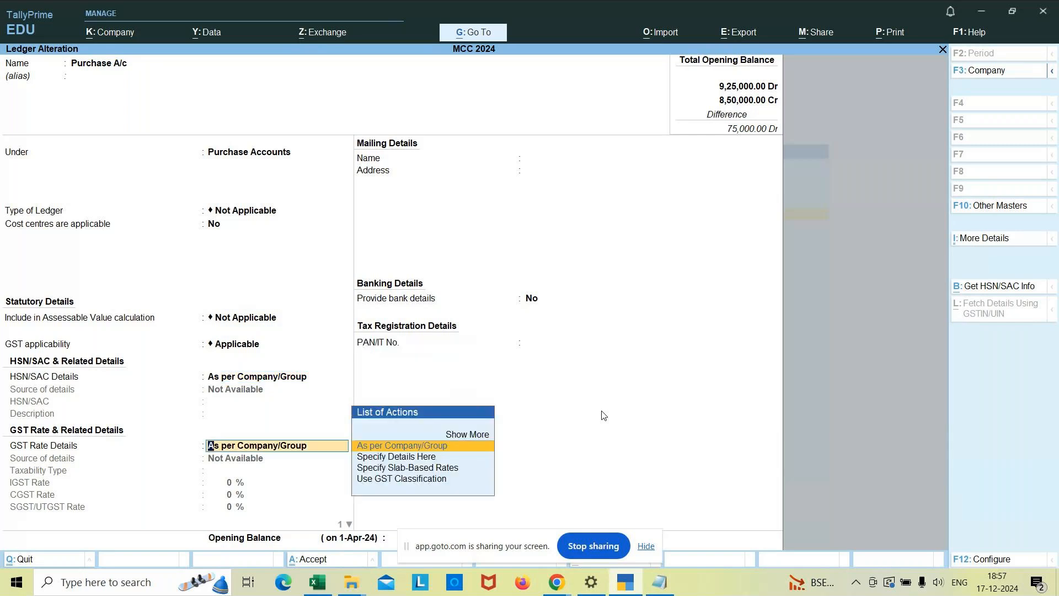
key(Return)
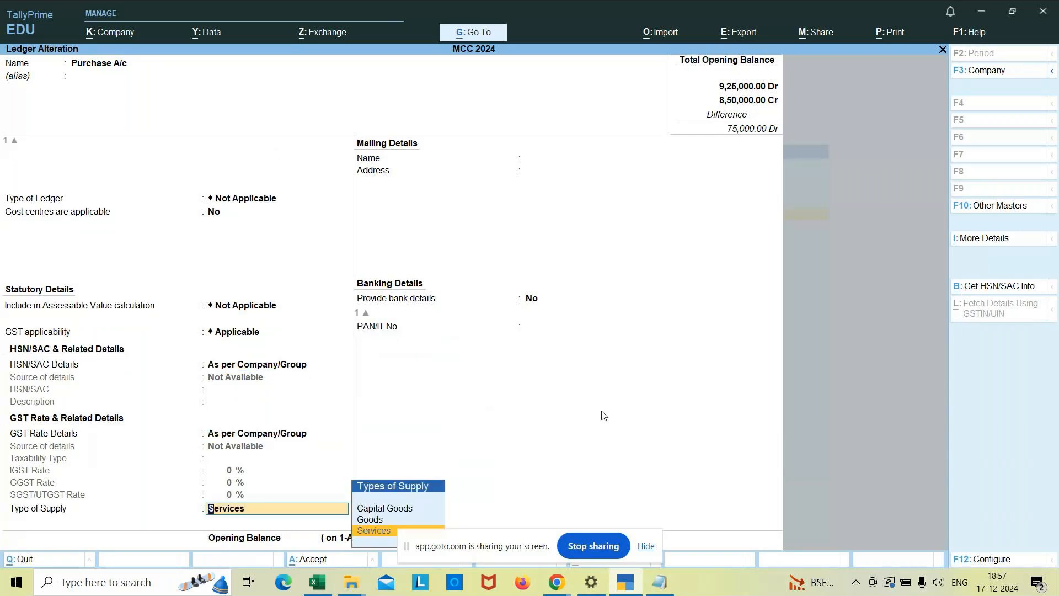
key(Up)
key(Return)
key(Return)
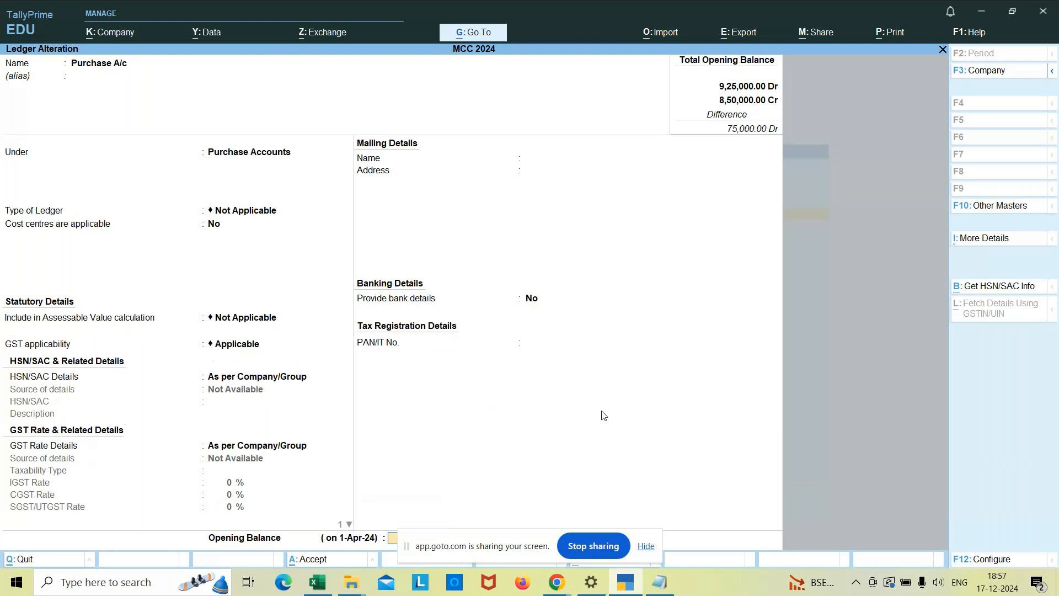
key(Return)
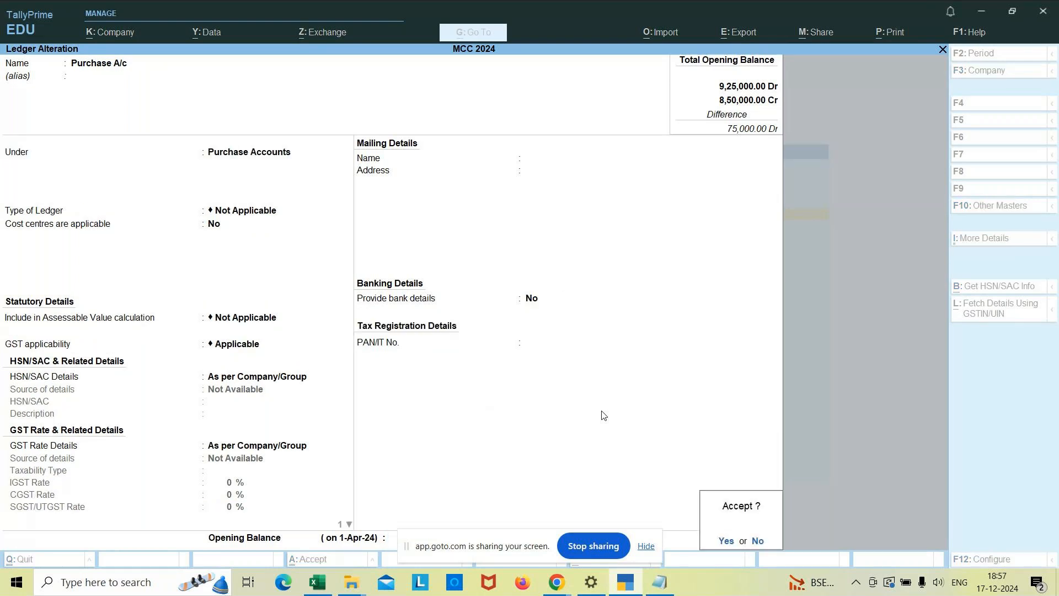
key(Return)
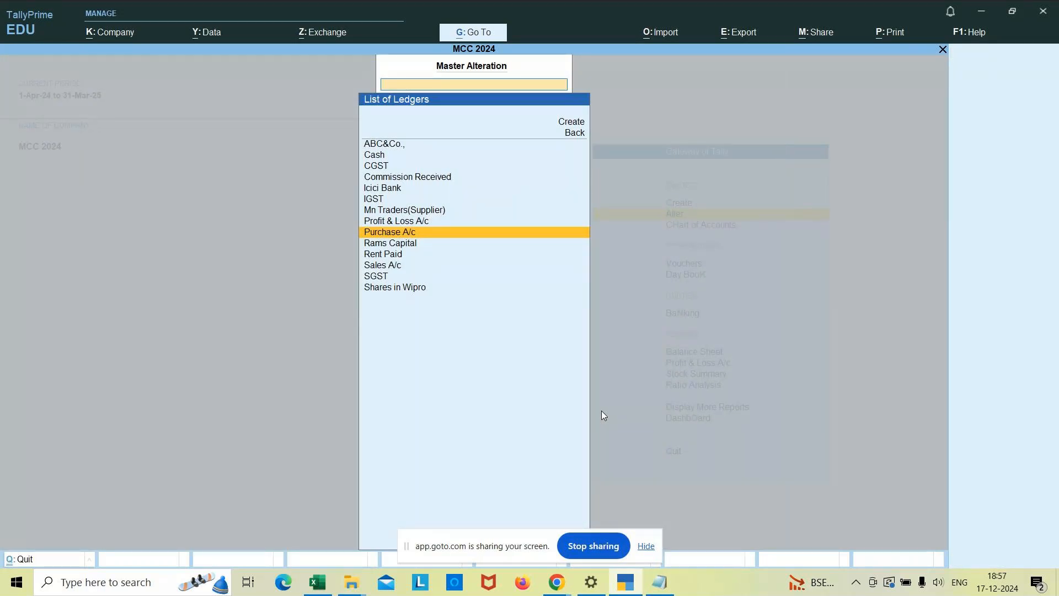
key(alt+Tab)
key(alt+Tab)
key(alt+Tab)
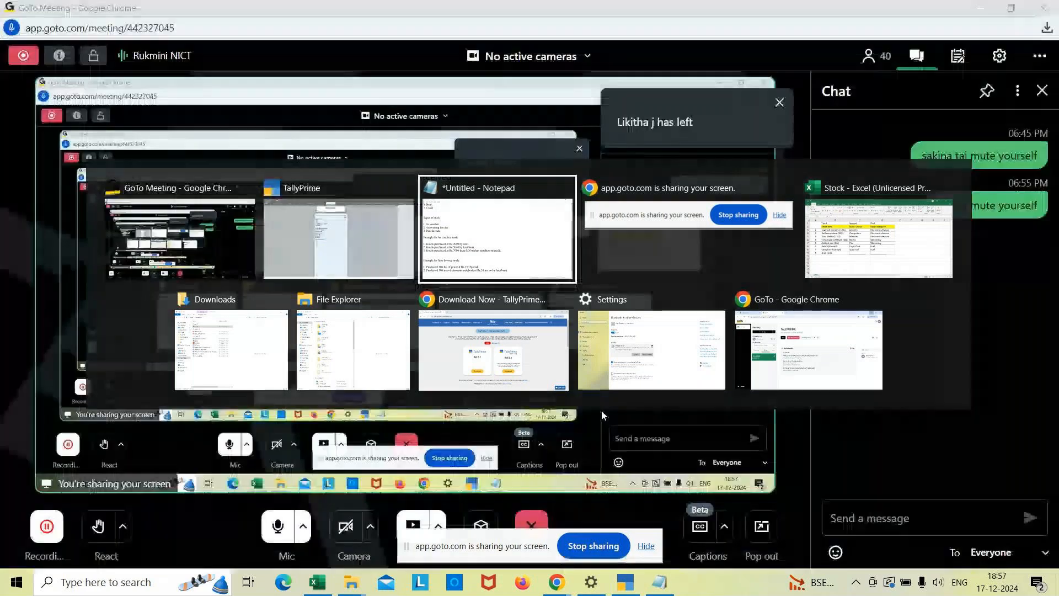
key(alt+Tab)
key(alt+Tab)
key(alt+Tab)
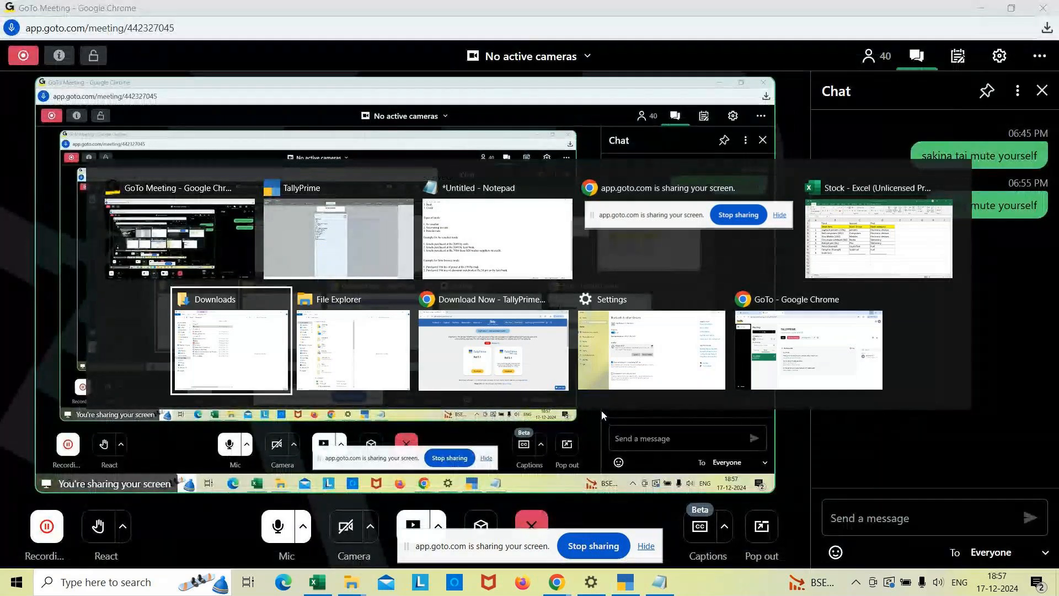
key(alt+Tab)
key(alt+Tab)
key(alt+Tab)
key(alt+Tab)
key(alt+Tab)
key(alt+Tab)
Return to the Gateway of Tally and start a purchase voucher with supplier invoice number 002 dated 1-Jun-24.
key(Escape)
key(Escape)
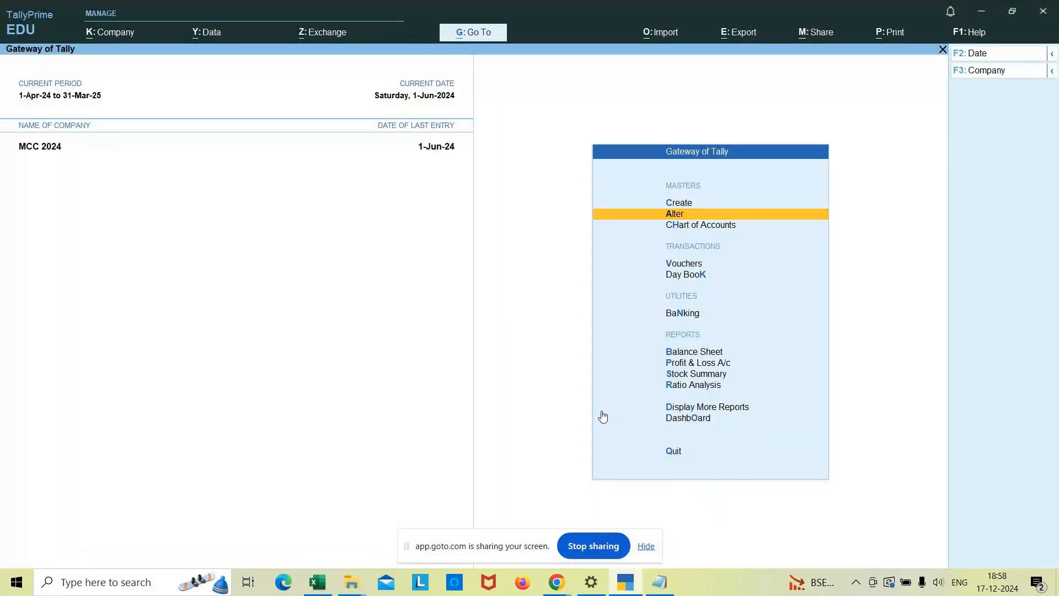
key(Down)
key(Down)
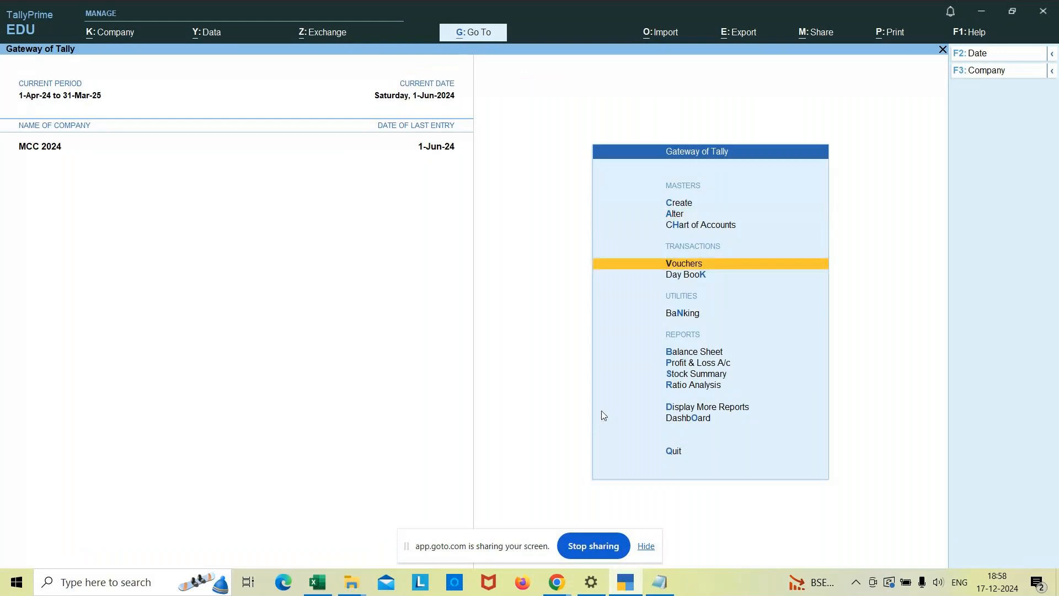
key(Return)
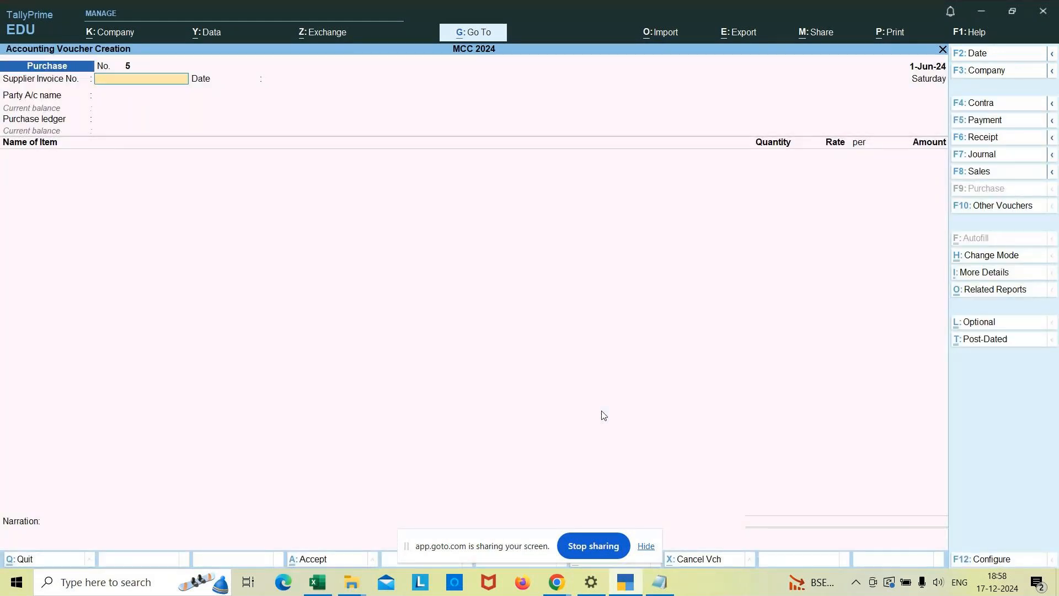
text(002)
key(Return)
key(Return)
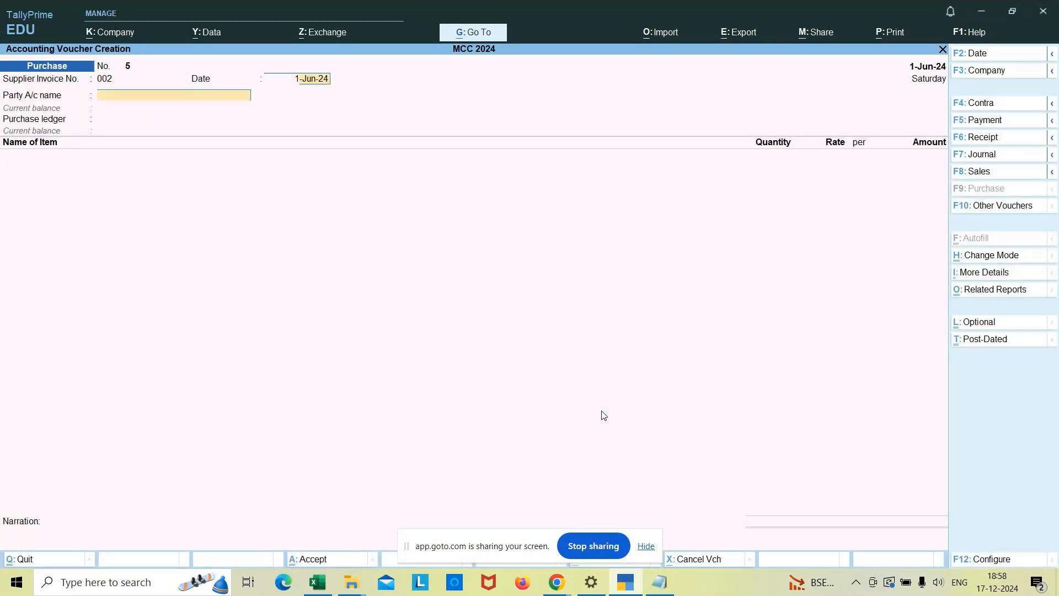
Choose Icici Bank as the party account, accept its receipt and party details, and use Purchase A/c as the purchase ledger.
key(Down)
key(Down)
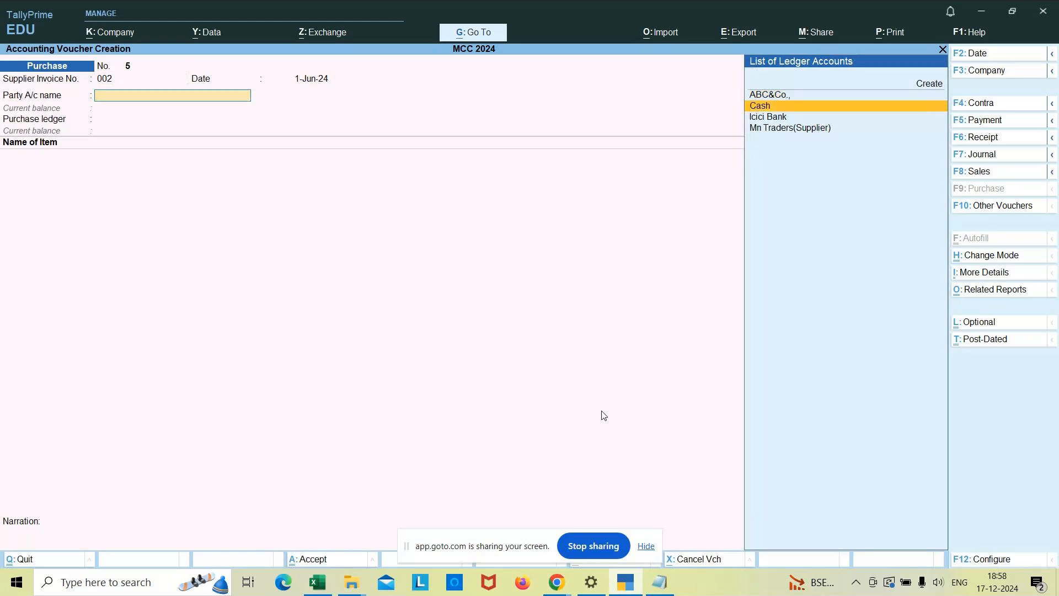
key(Return)
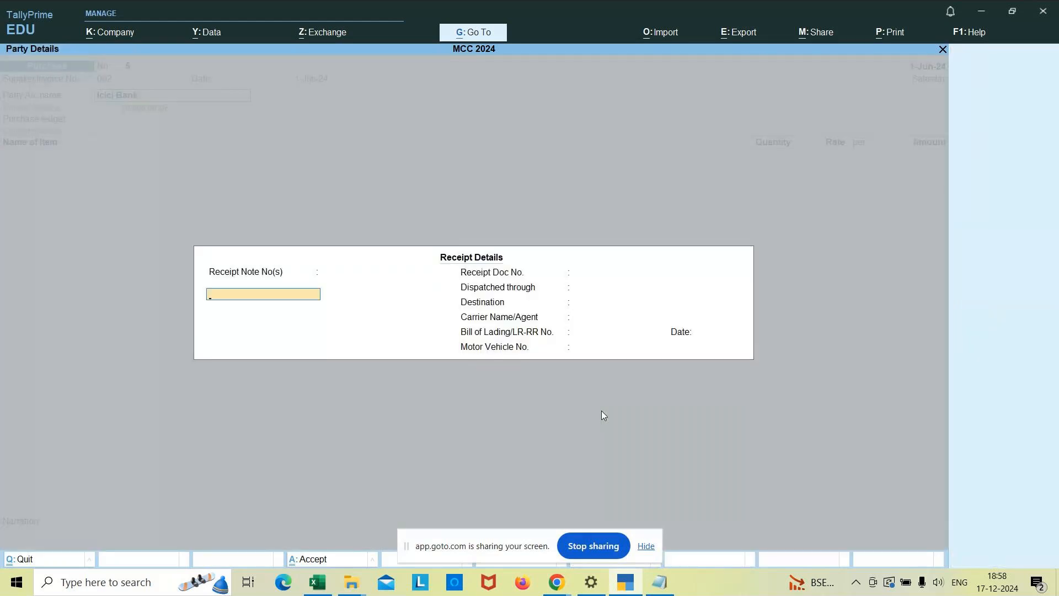
key(ctrl+a)
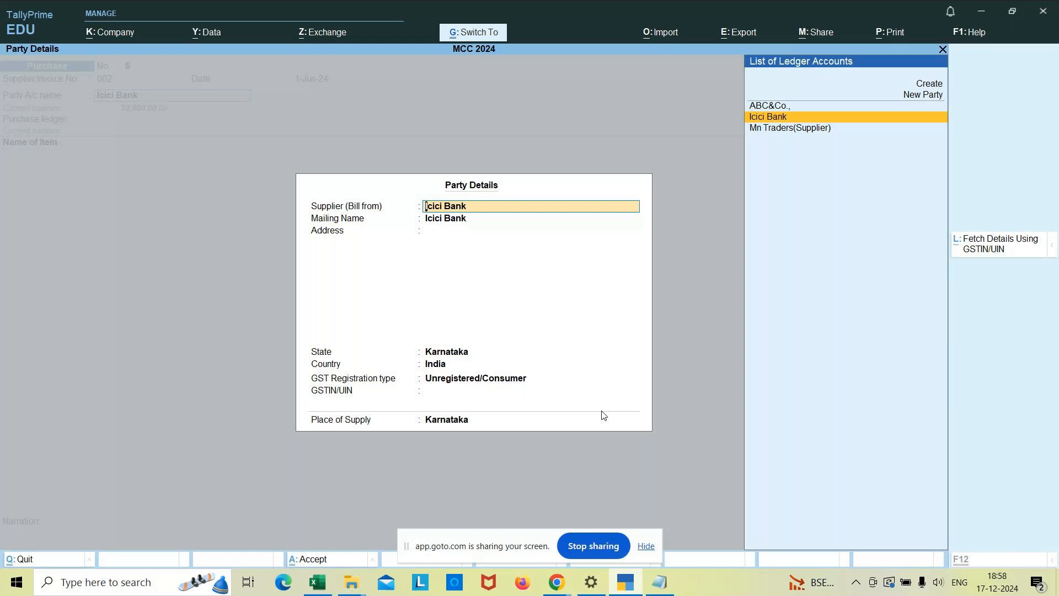
key(ctrl+a)
key(Return)
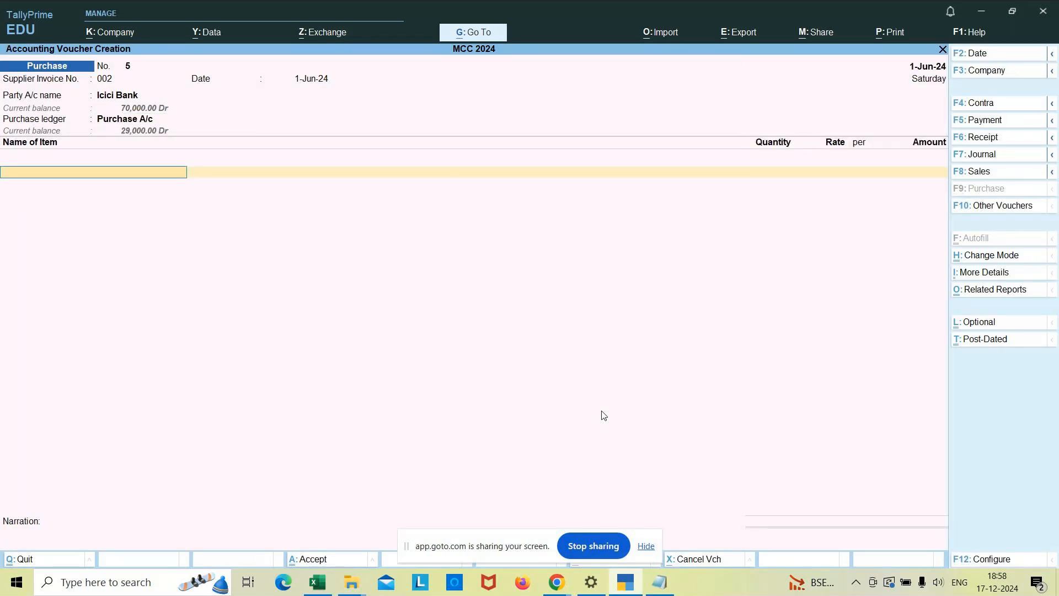
Add Classmate Notebook to the voucher, allocating 100 nos at a rate of 50 to Godown2.
text(cl)
key(Return)
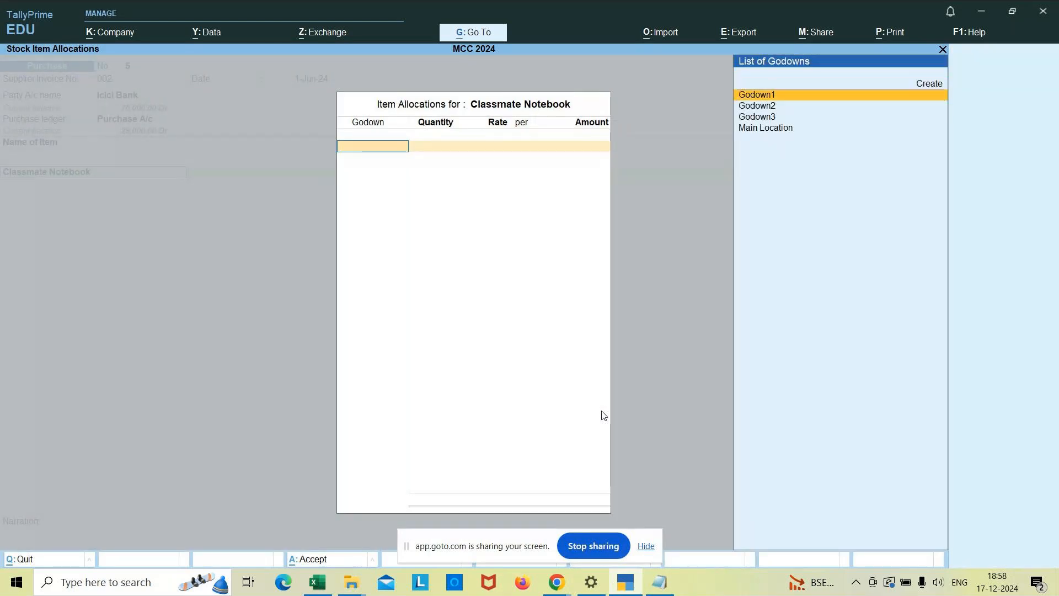
key(Down)
key(Return)
text(100)
key(Return)
text(50)
key(Return)
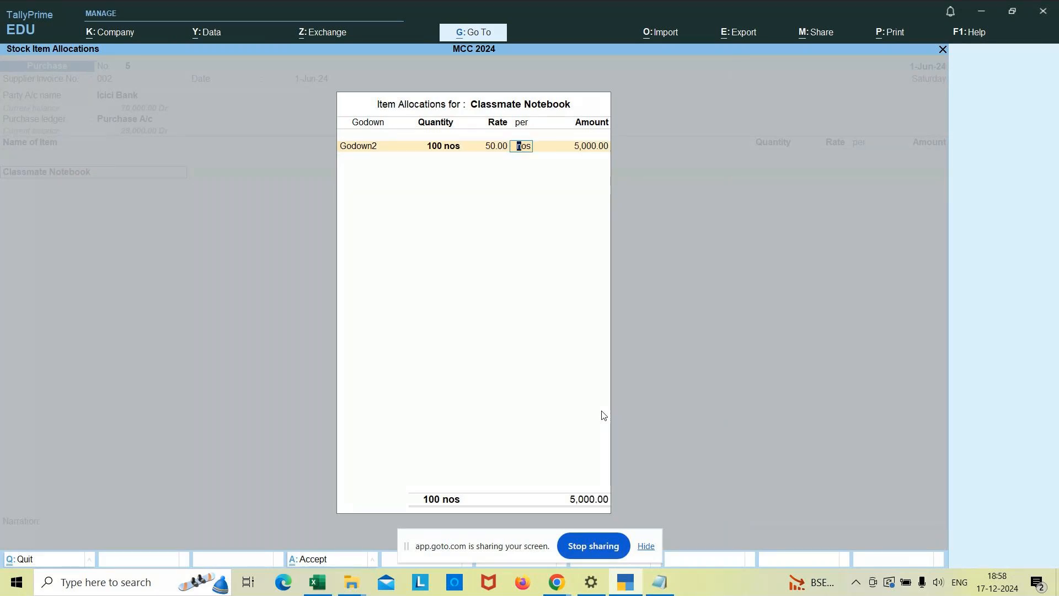
key(Return)
key(Return)
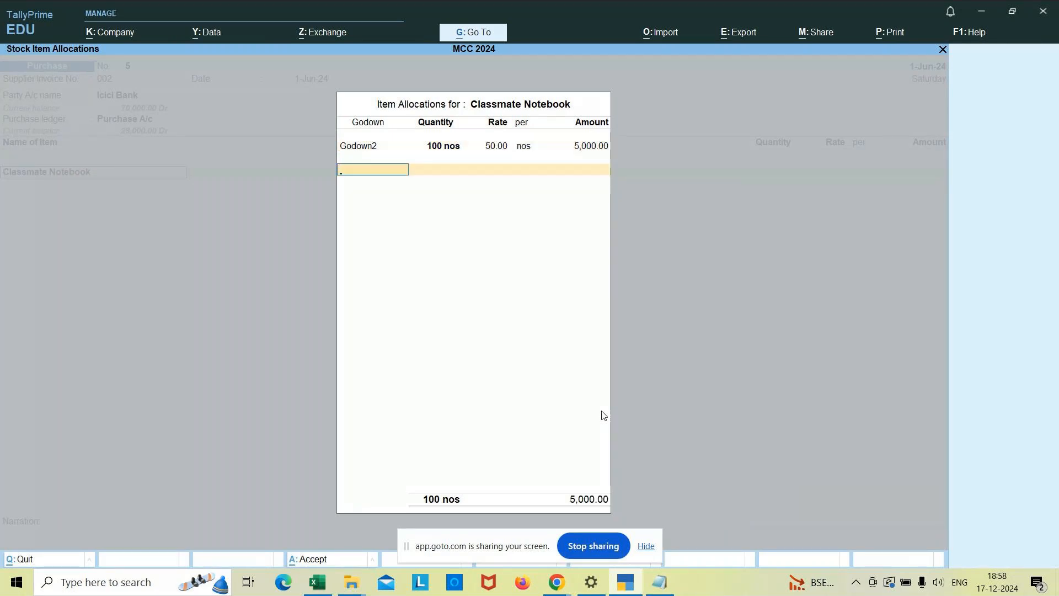
key(Return)
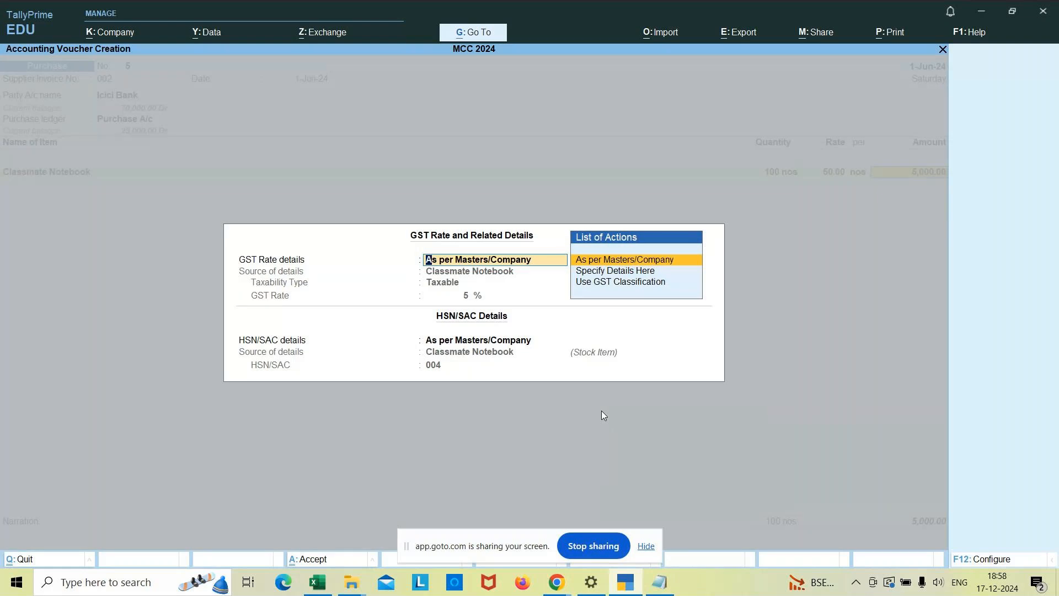
Accept the item's GST rate and HSN/SAC details as per Masters/Company and end the item list.
key(Return)
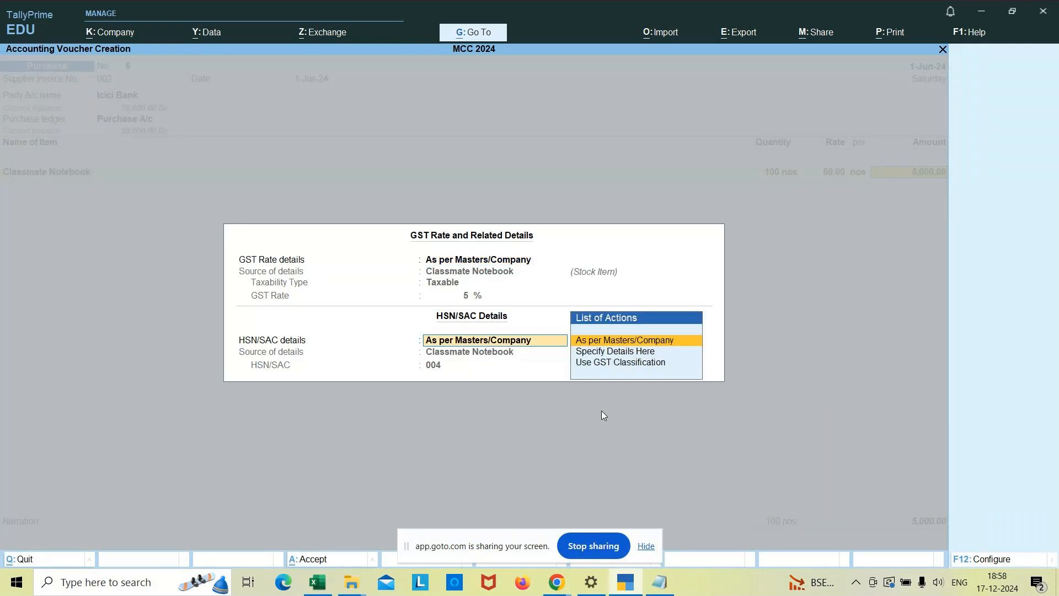
key(Return)
key(Return)
Add the CGST ledger, compute 5000*5% in the built-in calculator, and enter 250 as its amount.
text(C)
key(Return)
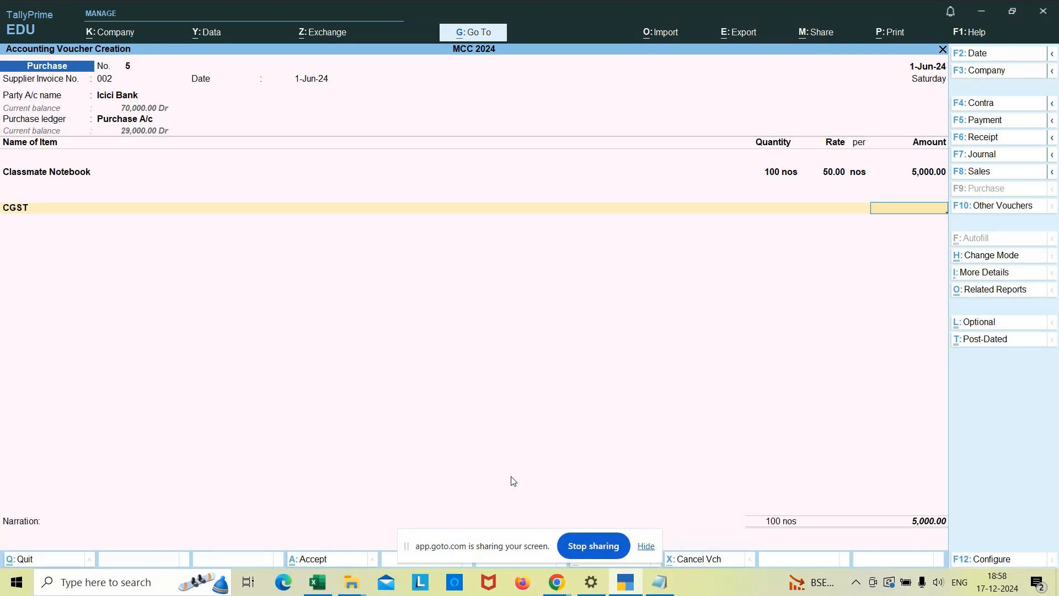
key(ctrl)
key(ctrl+n)
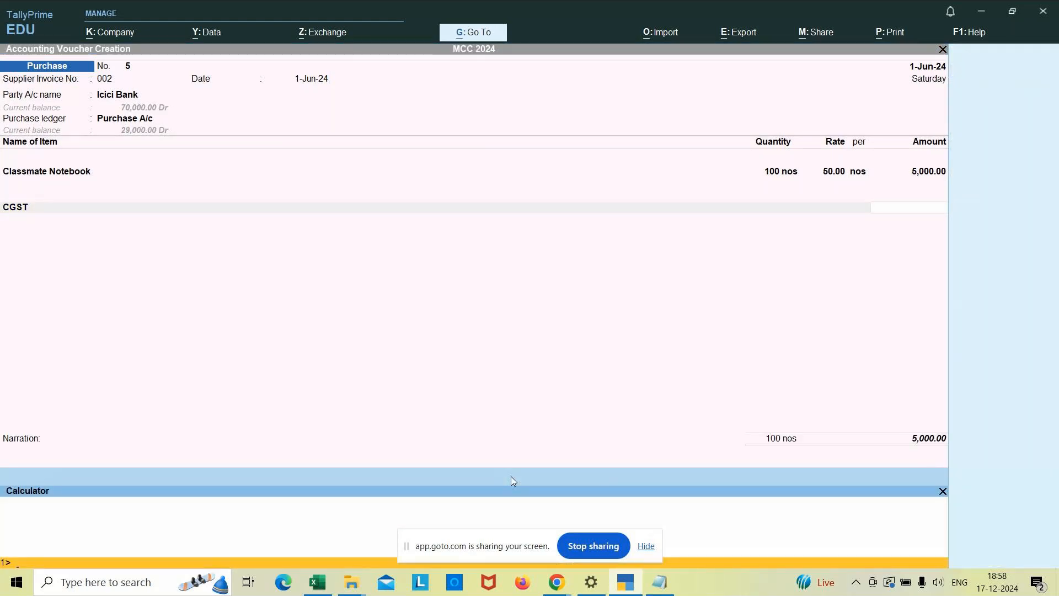
text(5000*5%)
key(Return)
key(ctrl)
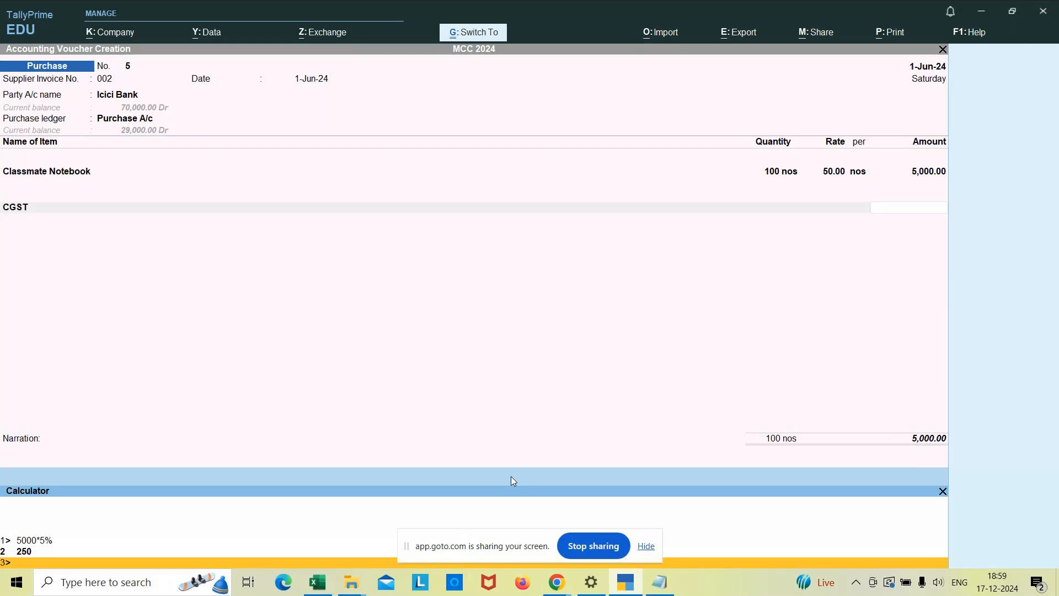
key(ctrl+n)
text(250)
key(Return)
Add the SGST ledger to the voucher with an amount of 250.
text(S)
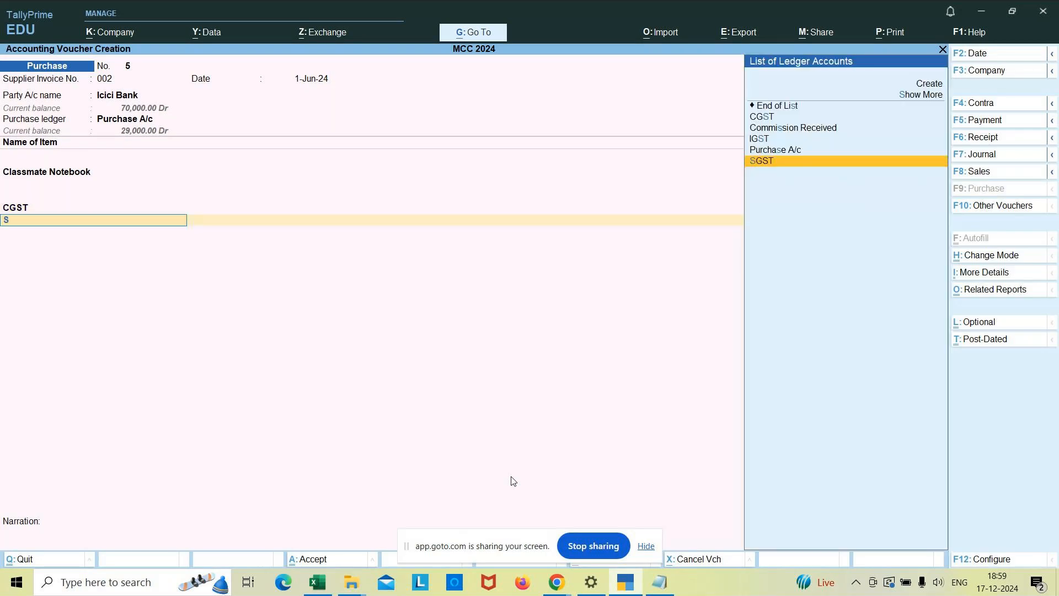
text(g)
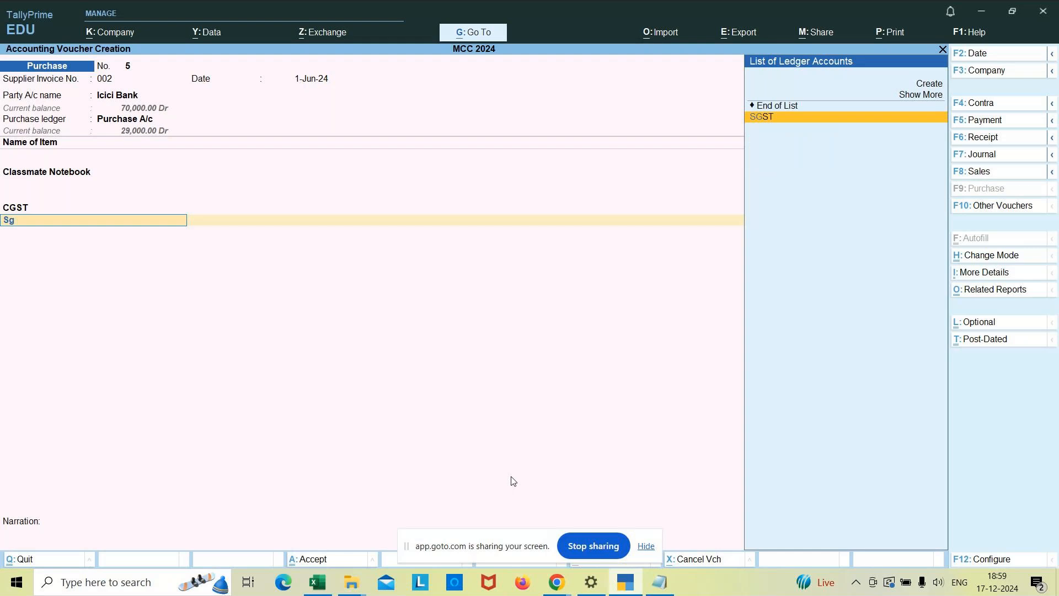
key(Return)
key(Return)
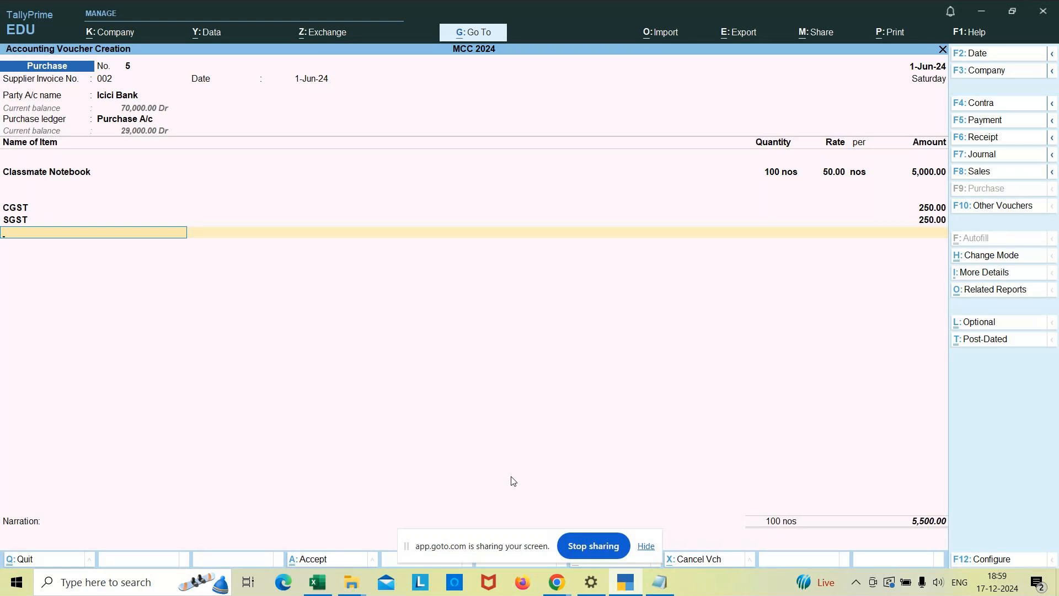
End the ledger entries and accept the Icici Bank allocation as Cheque, with cheque range Not Applicable and instrument date 1-Jun-24.
key(Return)
key(Return)
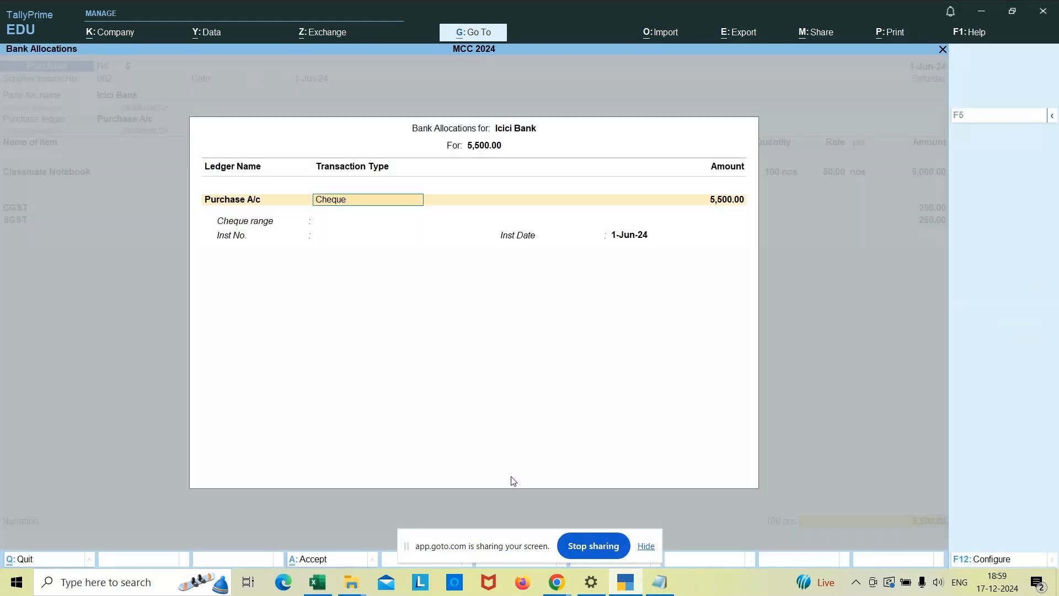
key(Return)
key(Return)
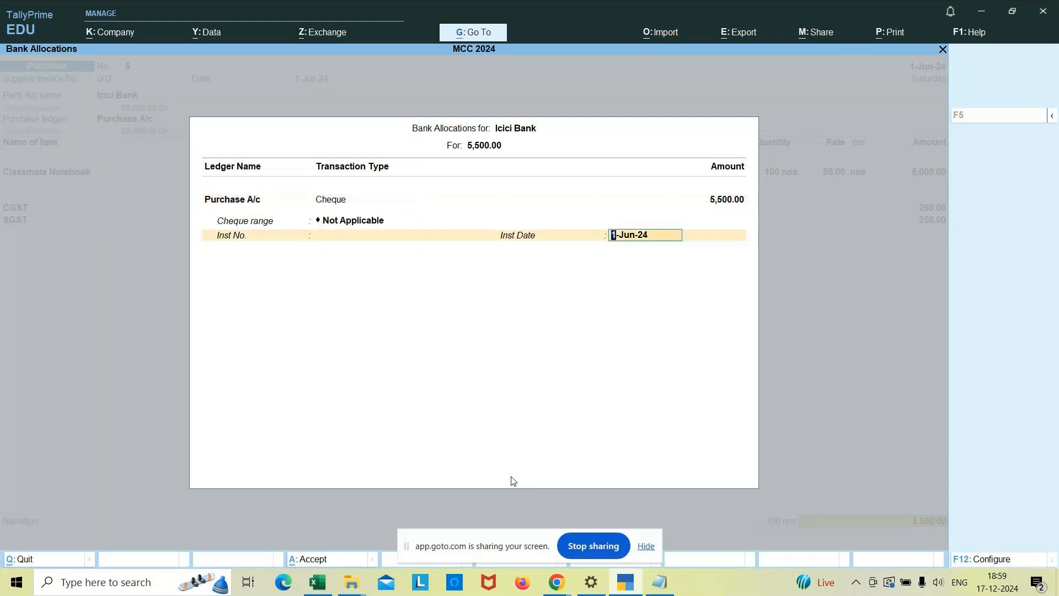
key(Return)
Enter the narration "being classmate notebook purchased by bank" and save the Classmate Notebook purchase voucher.
text(be)
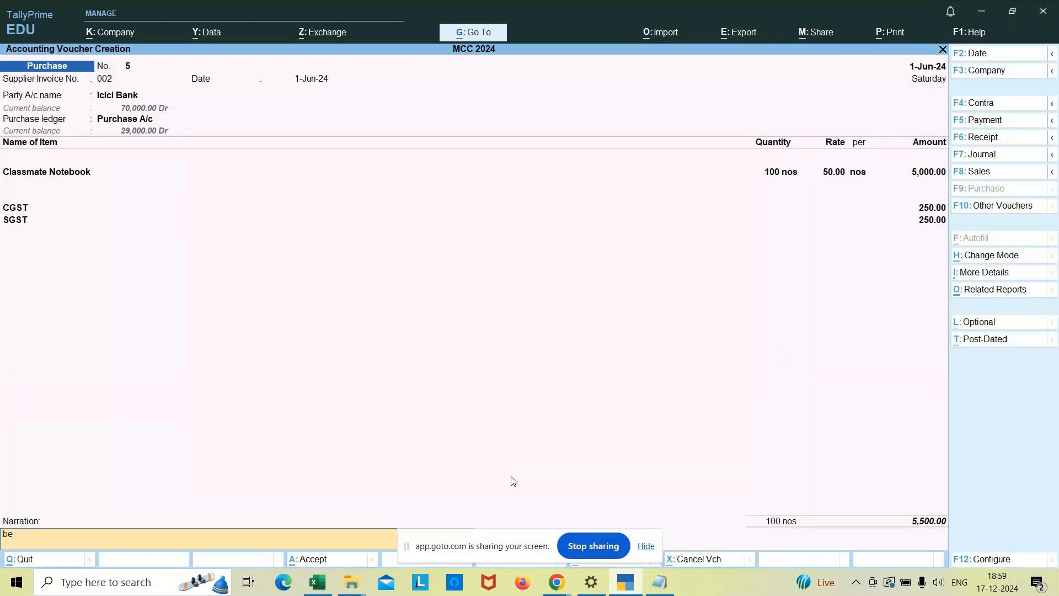
text(ing classmate notebook purchased)
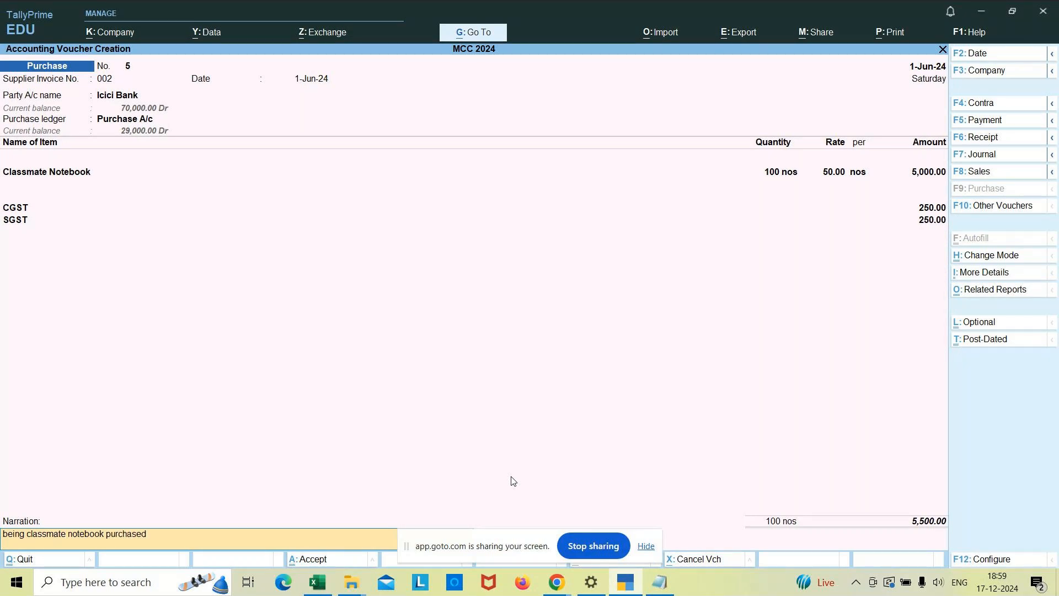
text( by bank)
key(Return)
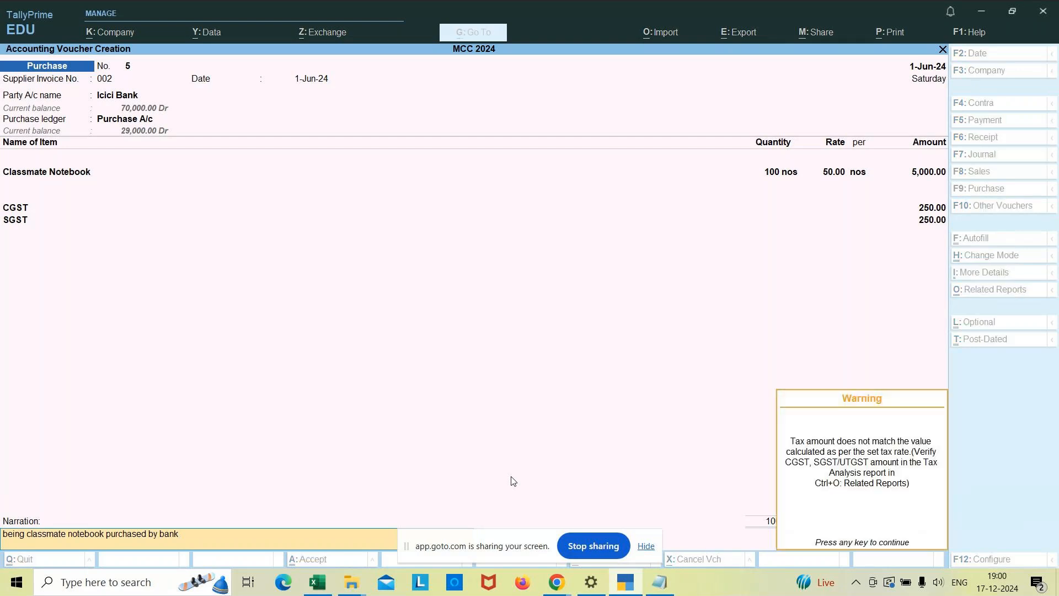
key(Return)
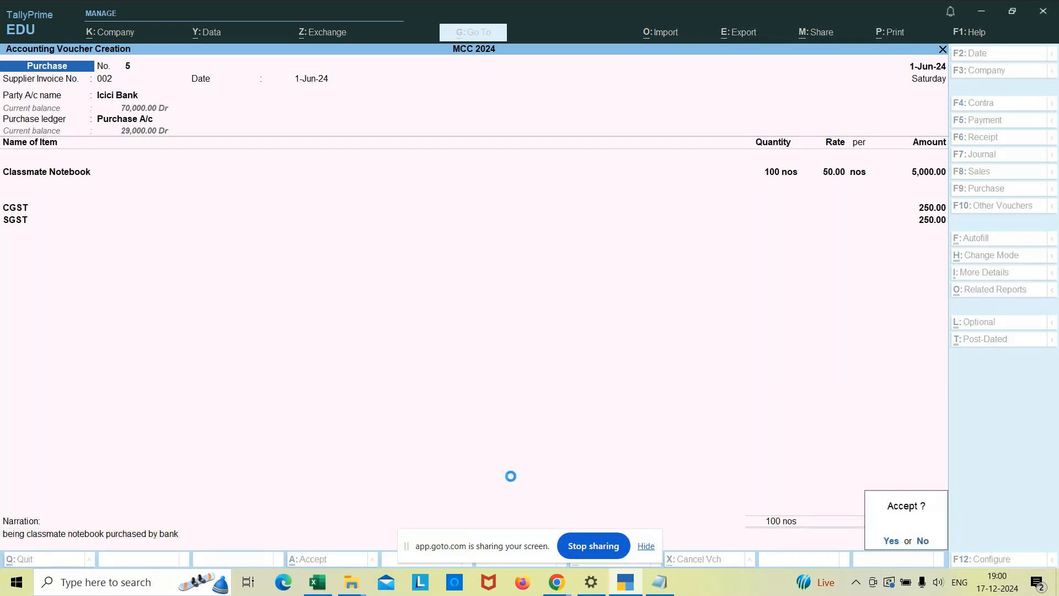
key(Return)
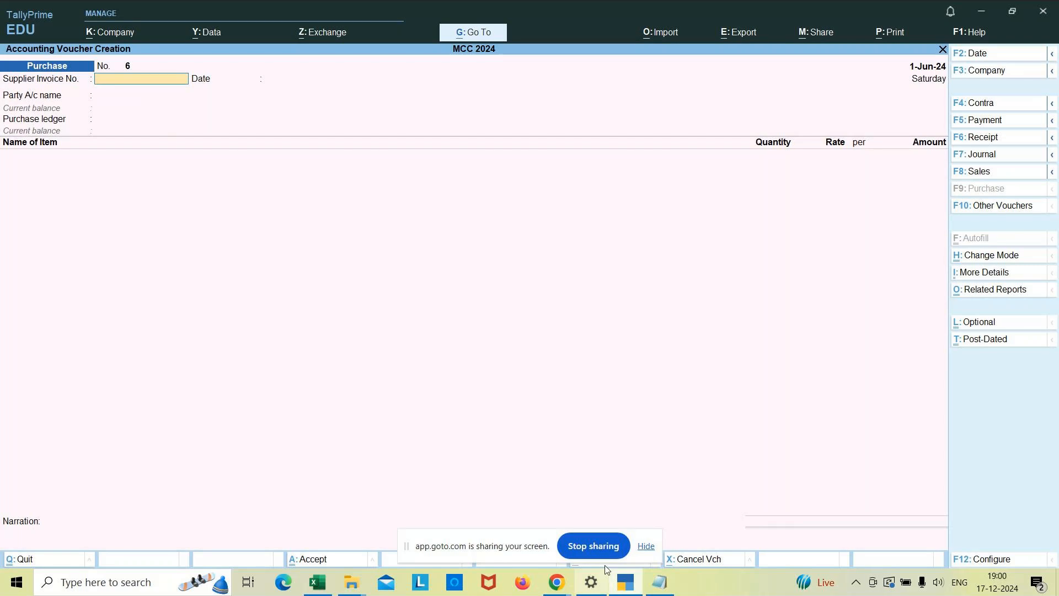
Leave the blank purchase voucher and open the GST registration details from the company features of MCC 2024.
mouse_move(662, 590)
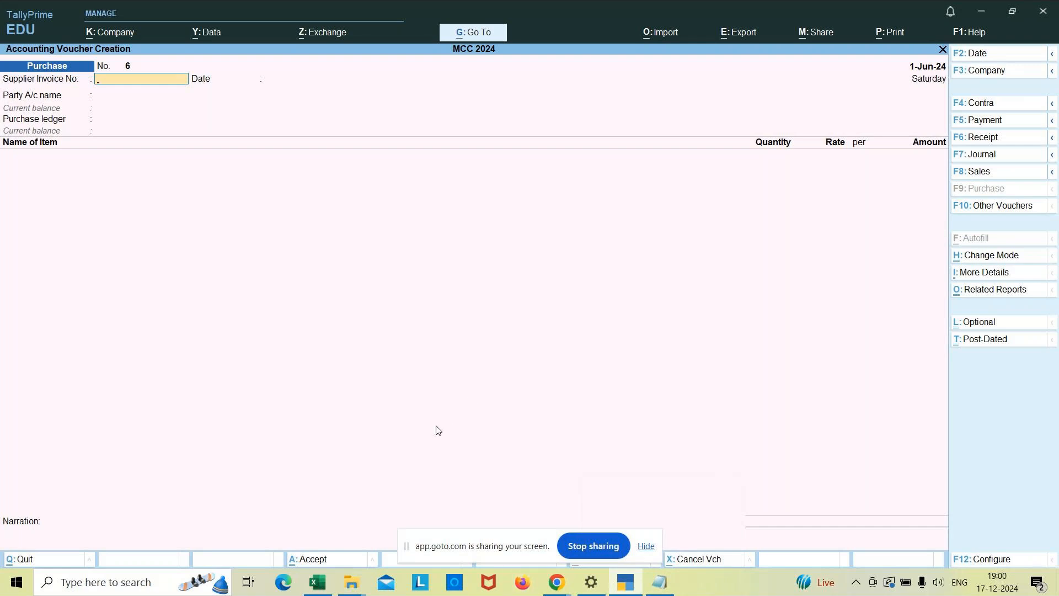
key(Escape)
key(y)
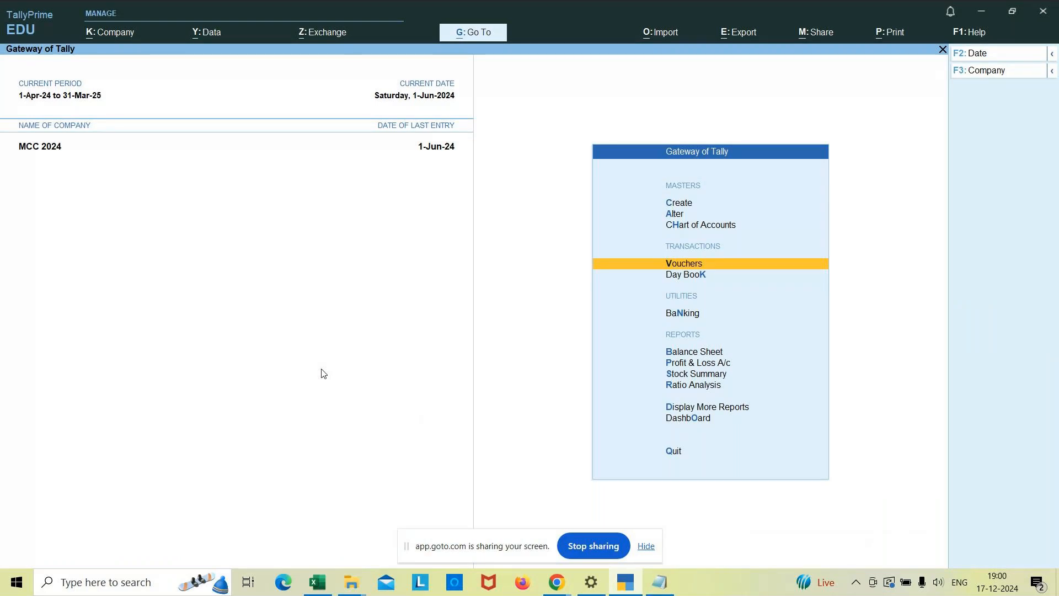
key(F11)
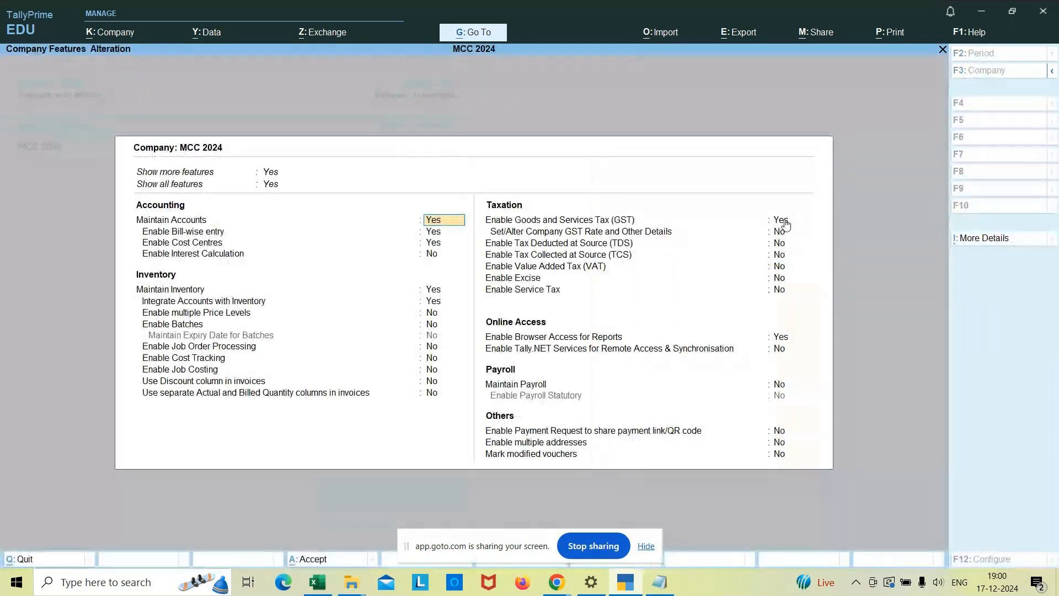
click(786, 222)
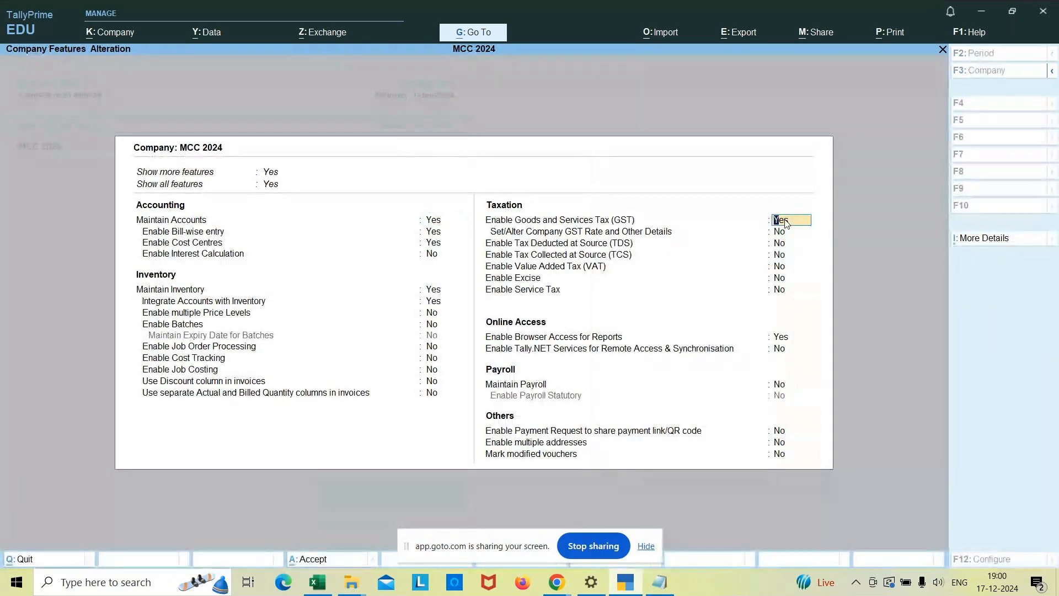
key(Return)
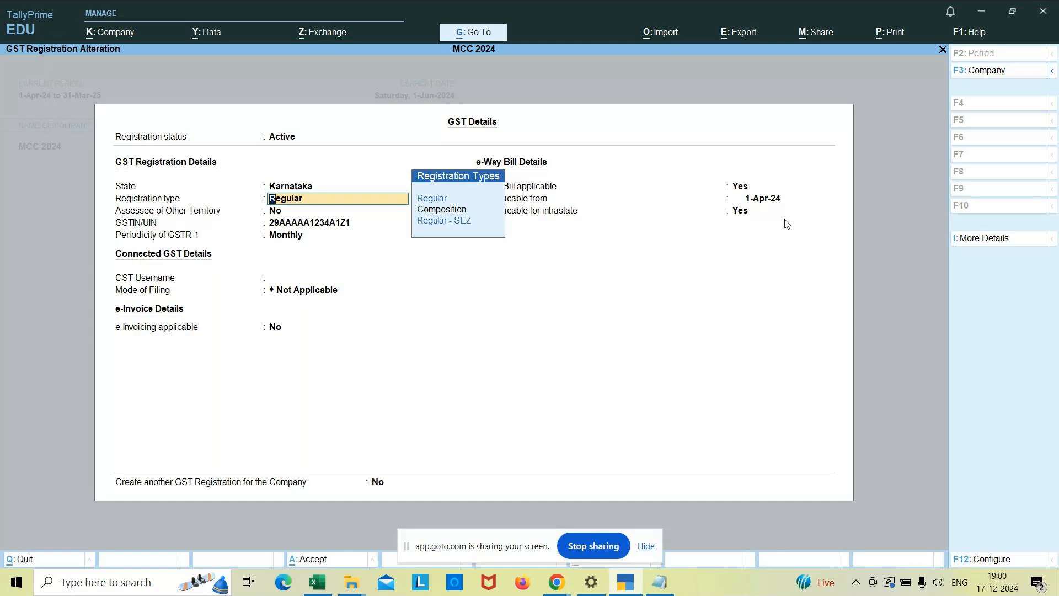
Review the GST registration, e-invoice and e-Way Bill details, keeping every existing value, and accept the company features.
key(Return)
key(Return)
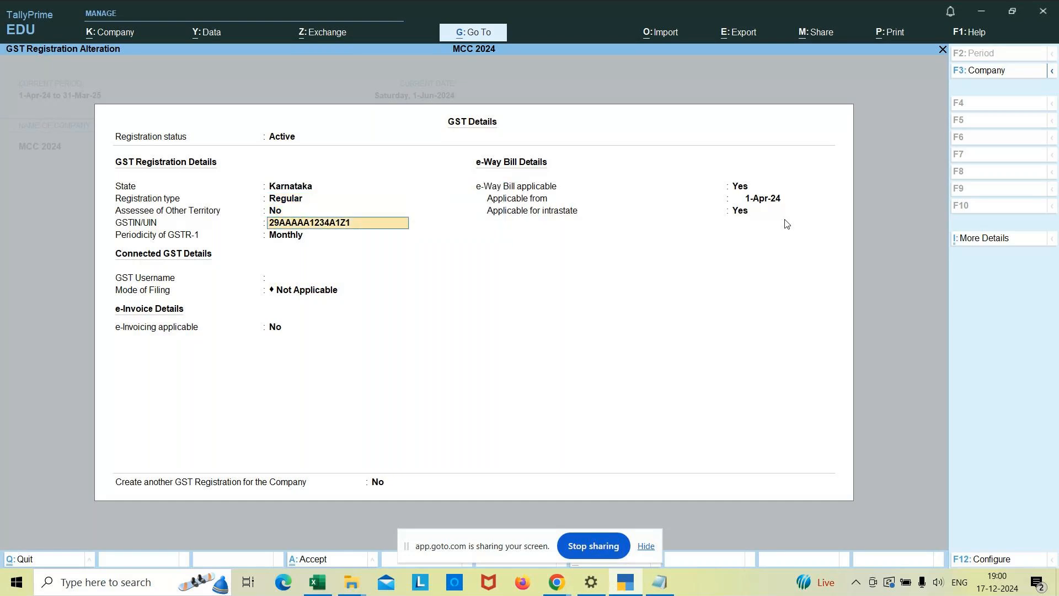
key(Return)
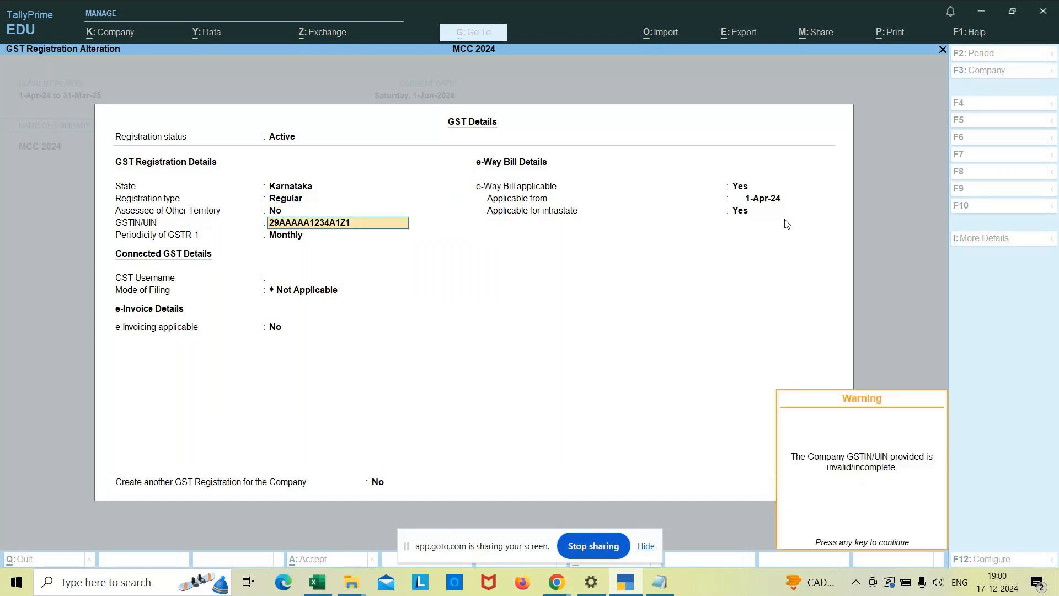
key(Return)
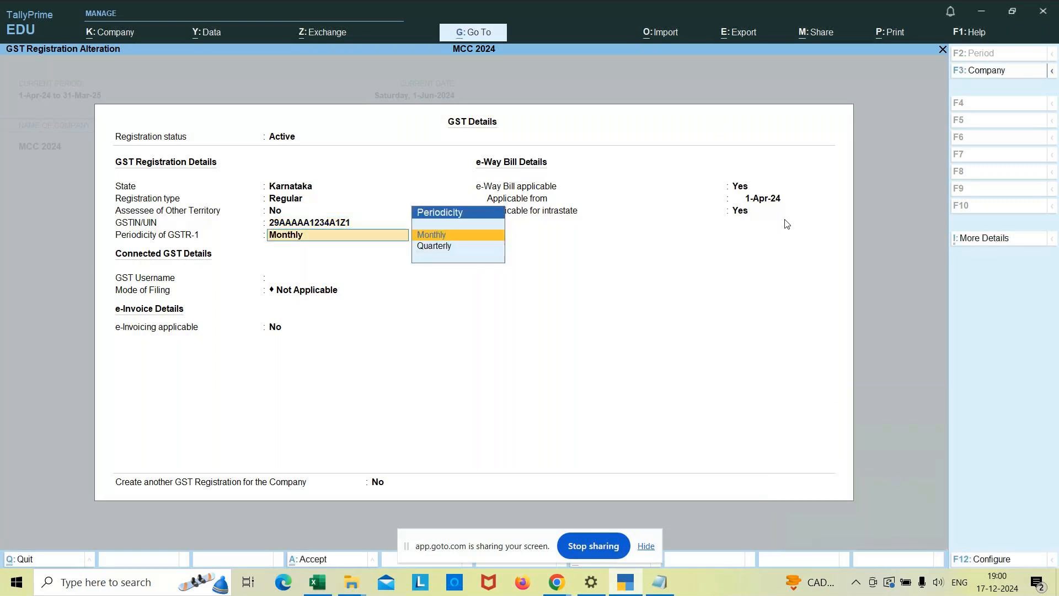
key(Return)
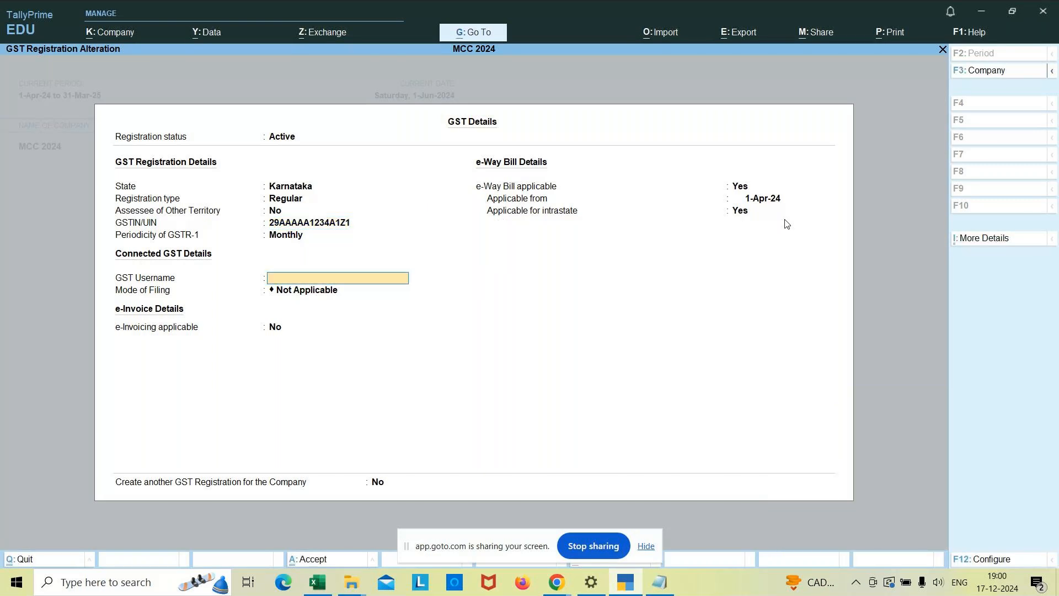
key(Return)
key(Return)
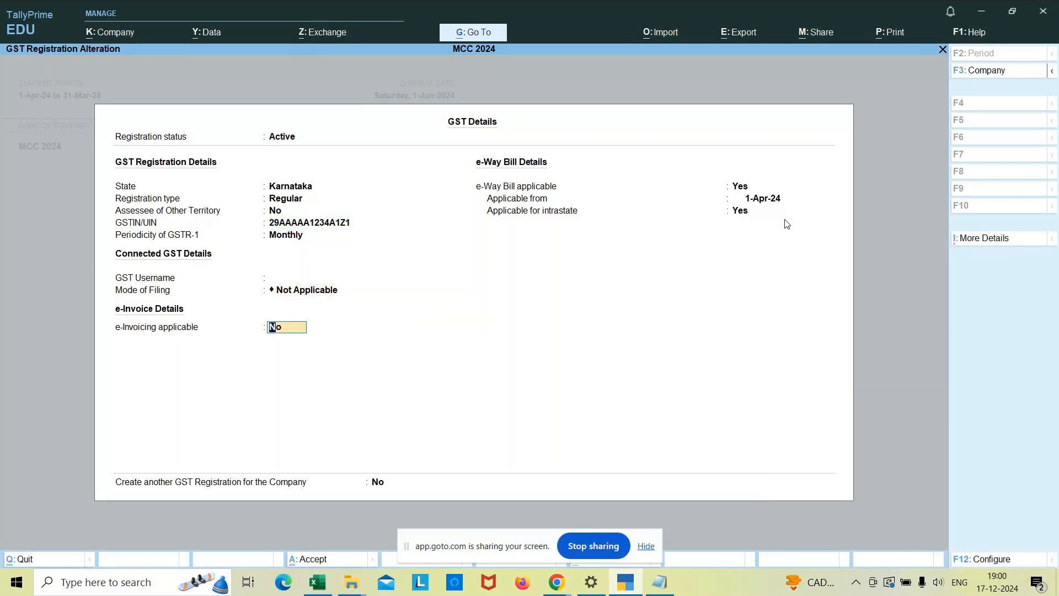
key(Return)
key(Return)
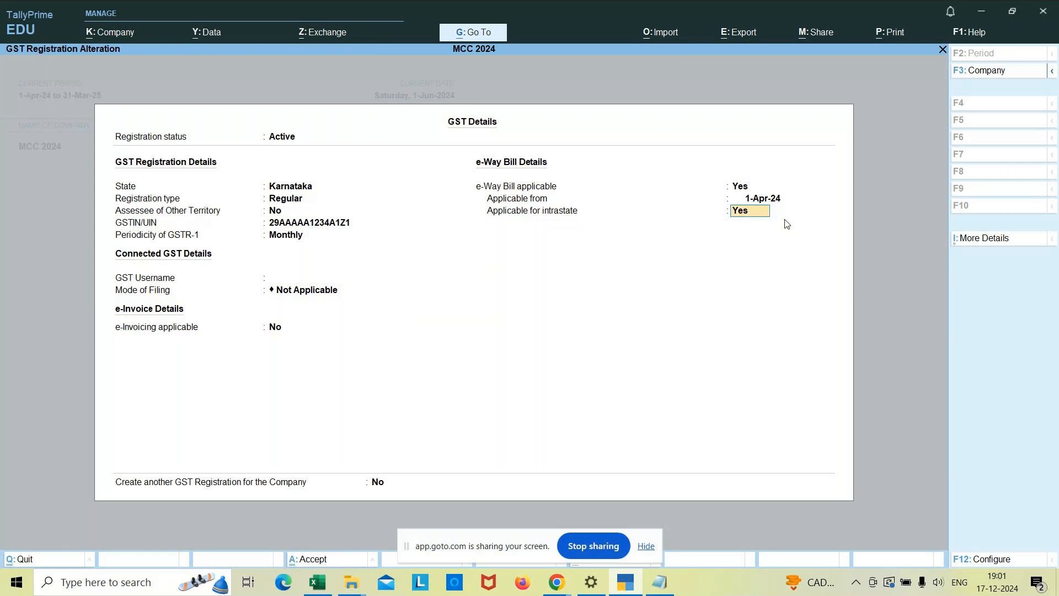
key(Return)
key(Return)
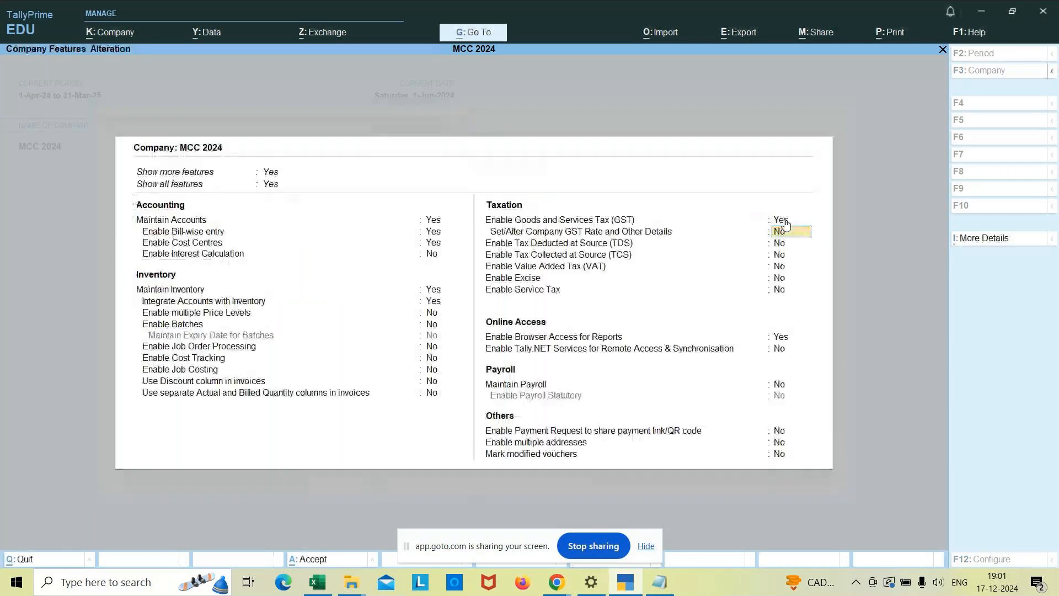
key(ctrl+a)
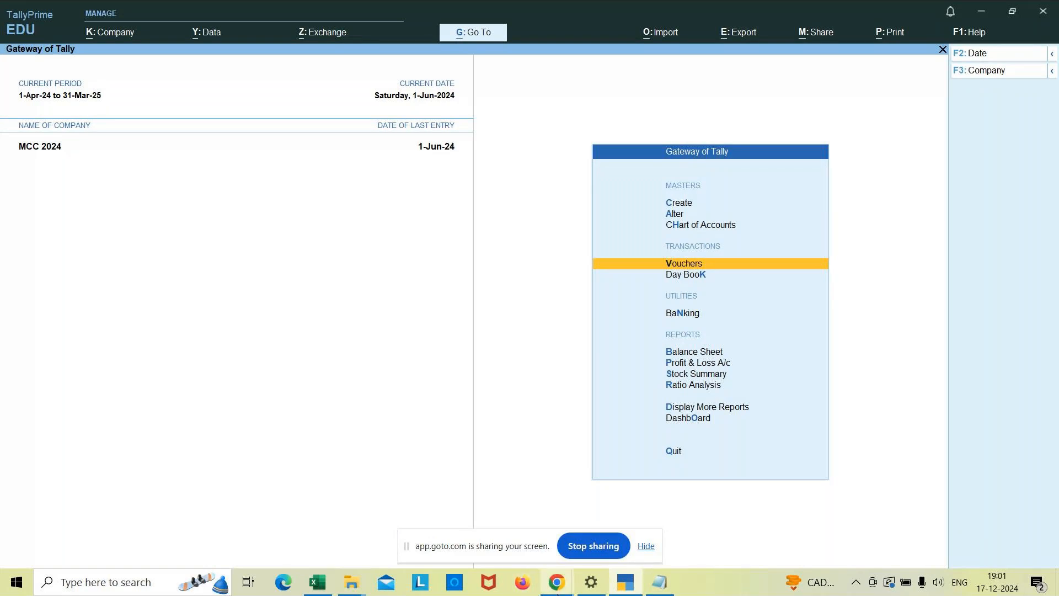
Switch to Notepad and begin a third Item Invoice mode example reading "3. Purchased 10 pkt of add gel pen".
click(631, 561)
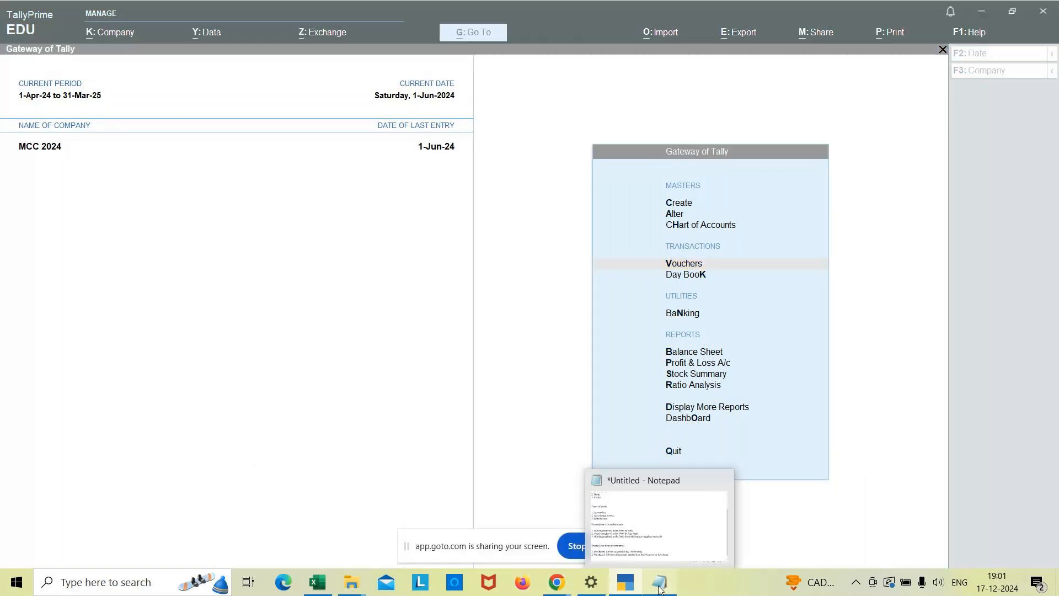
click(634, 499)
key(Return)
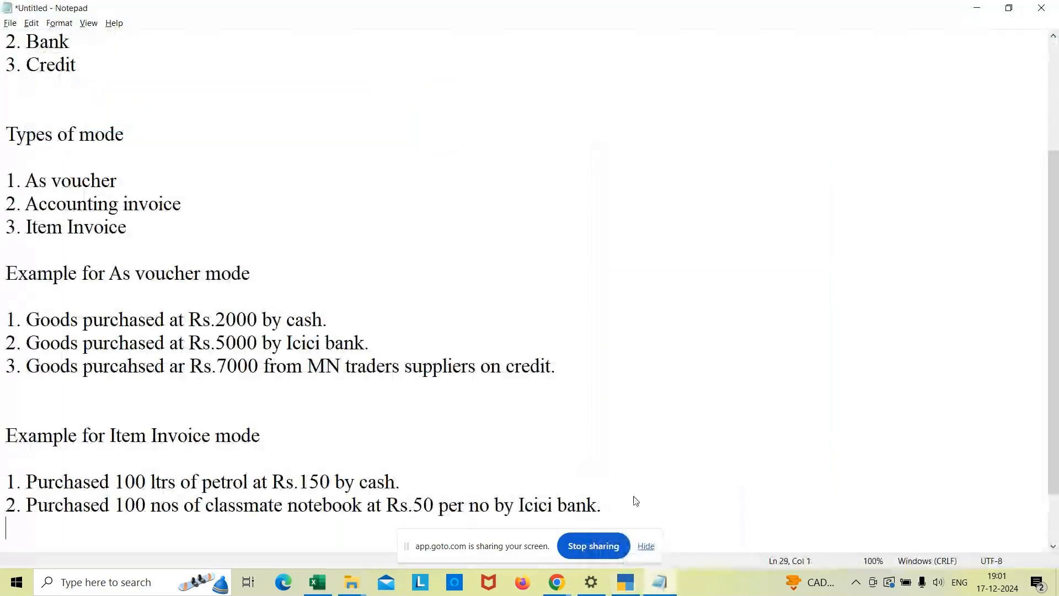
text(3)
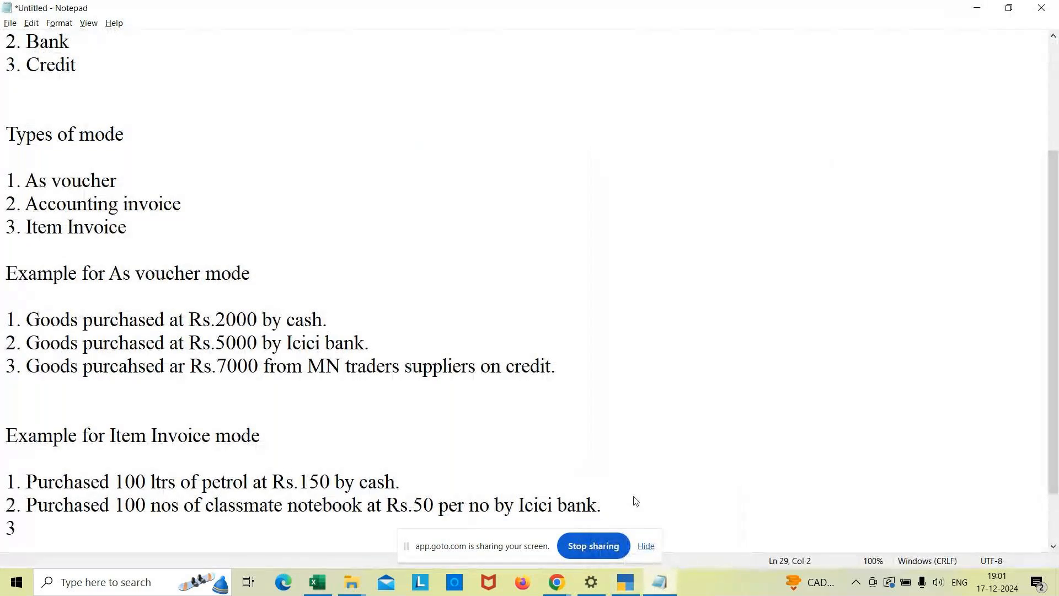
text(. Purchase)
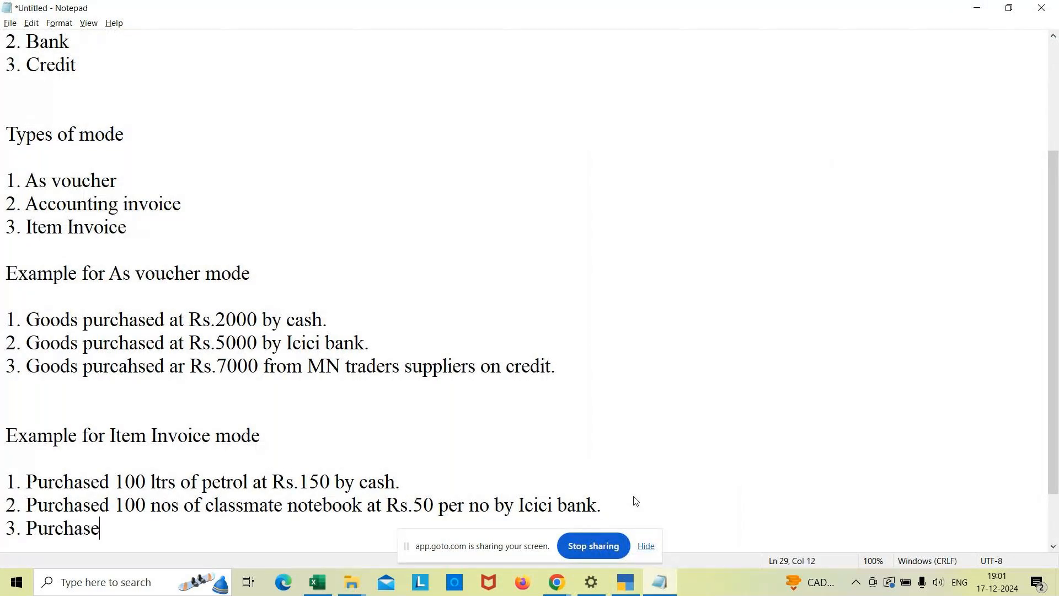
text(d 10 pkt )
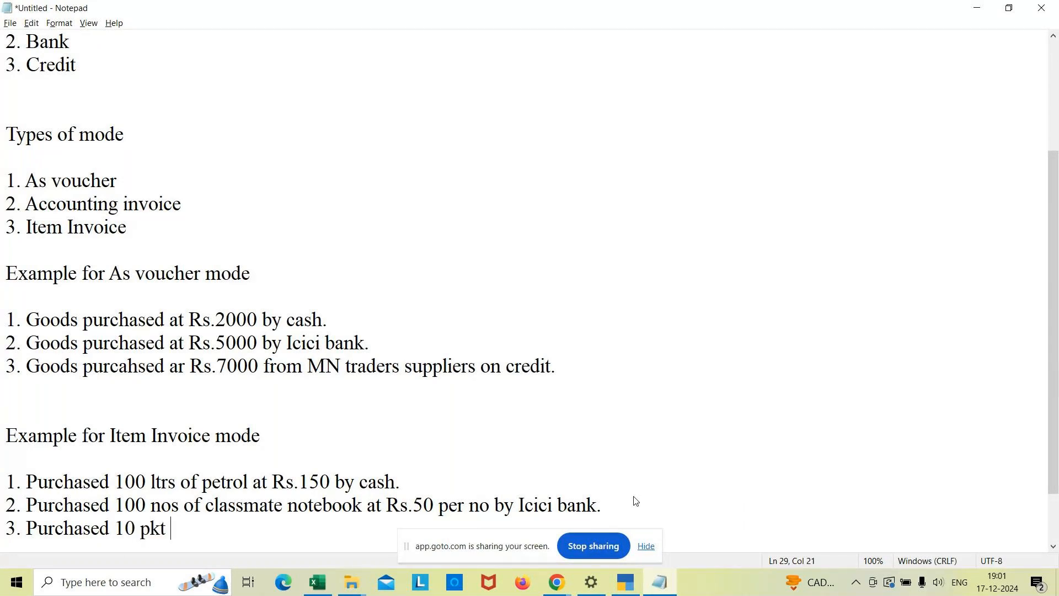
text(p)
key(BackSpace)
text(og)
key(BackSpace)
text(f addgel pen)
click(221, 529)
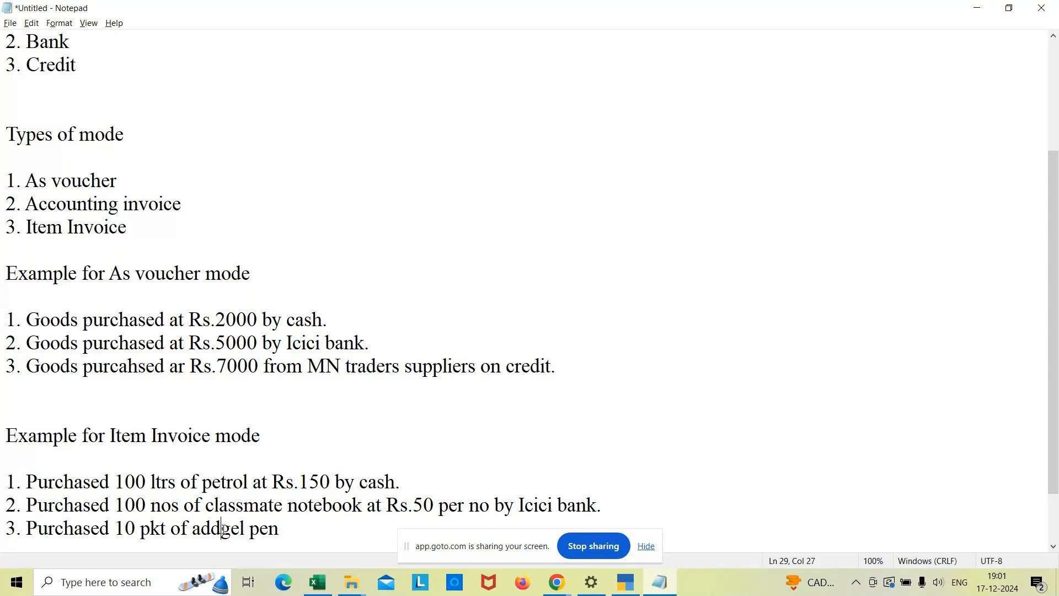
click(296, 521)
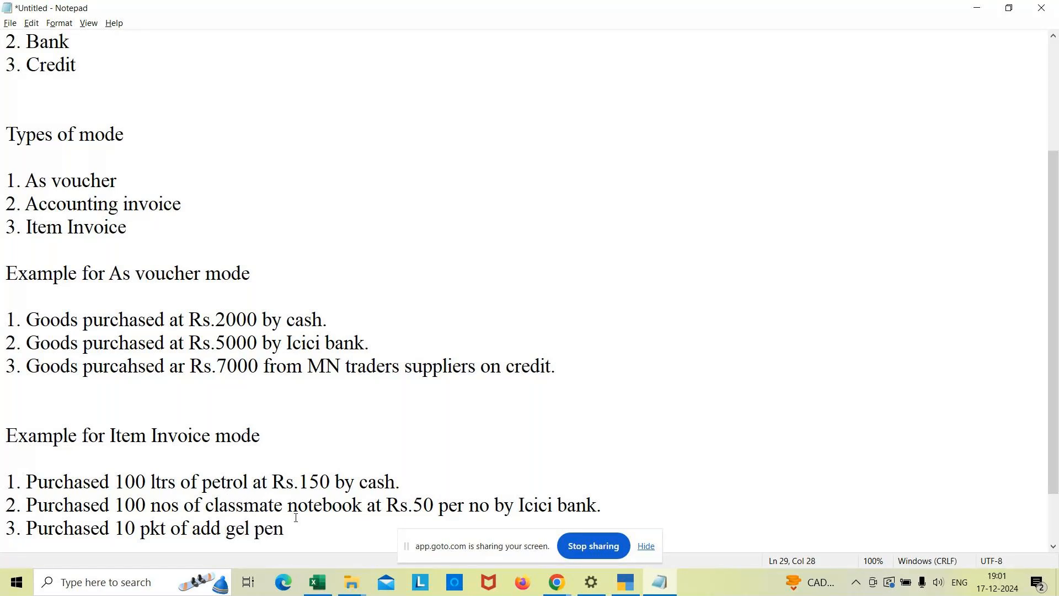
Complete the third example with "at Rs.100 pkt by icici bank with 3% discount" and add two line breaks after it.
text(at Rs.100 pkt)
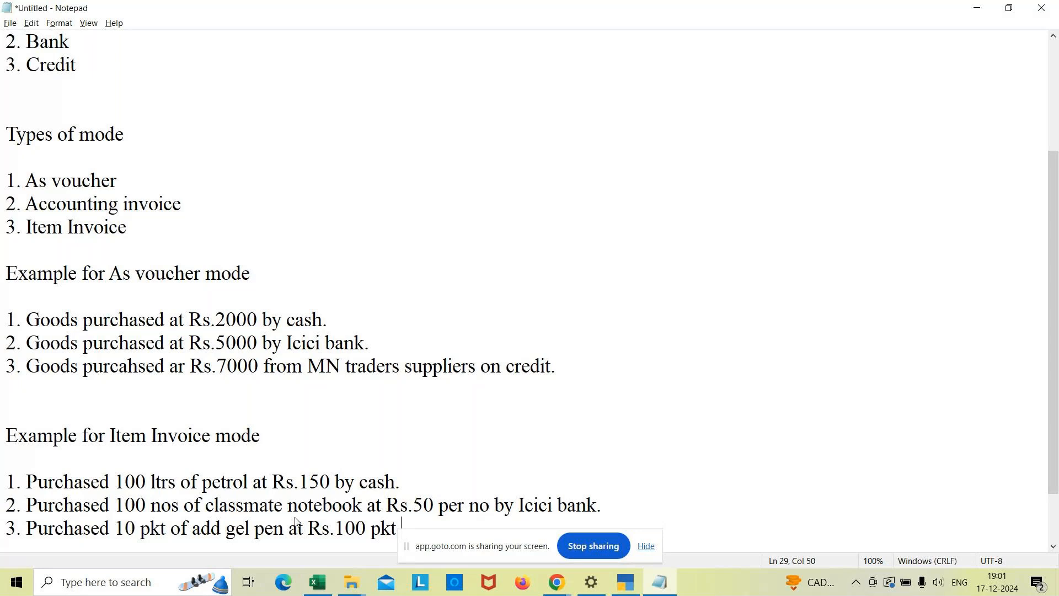
text(by icici bank with 3)
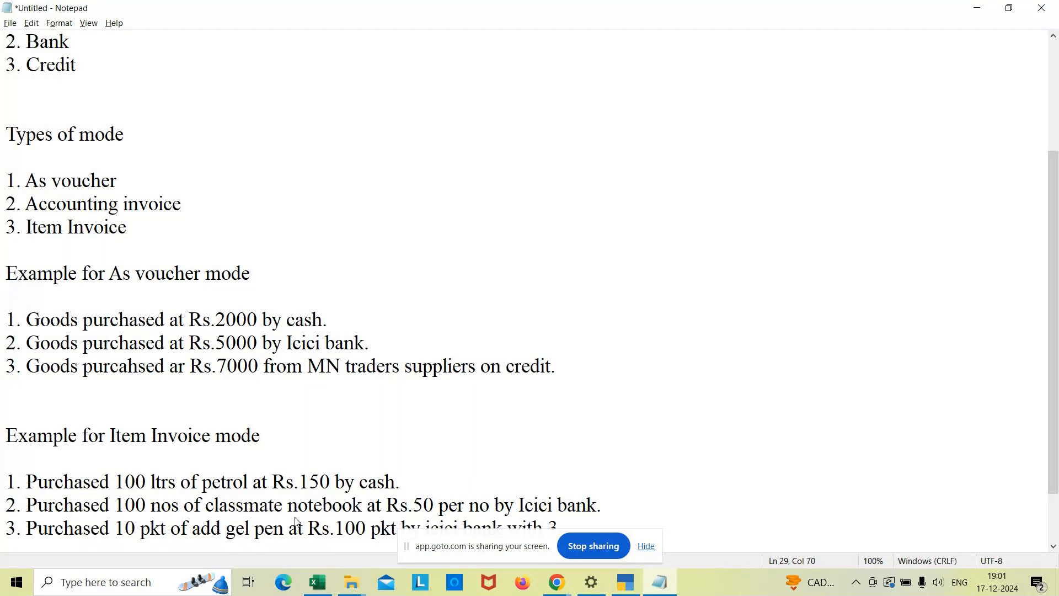
text(%  discount)
key(Return)
key(Return)
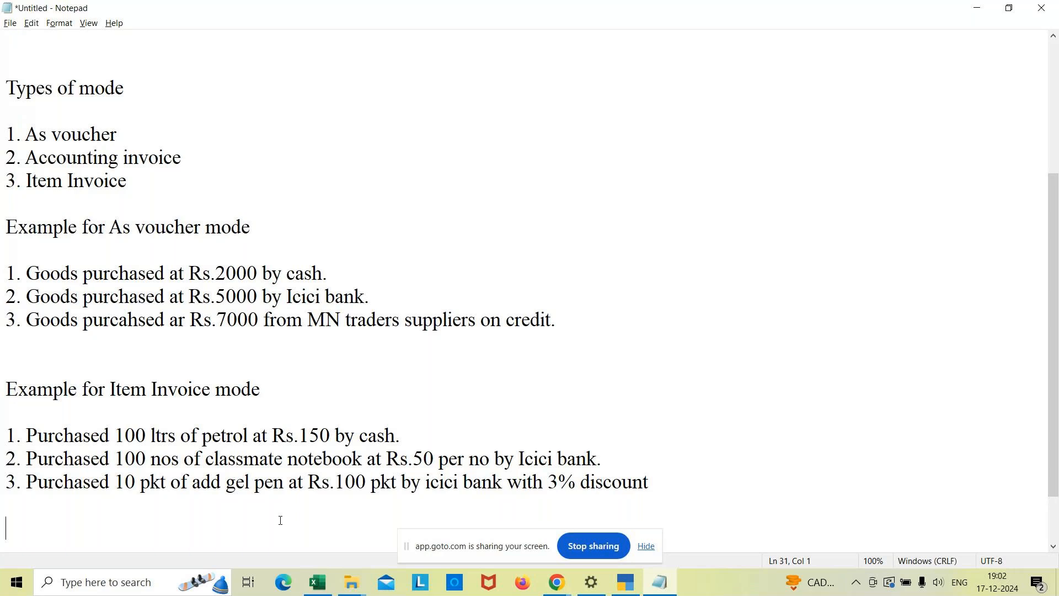
Switch to TallyPrime and open a new purchase voucher.
click(625, 582)
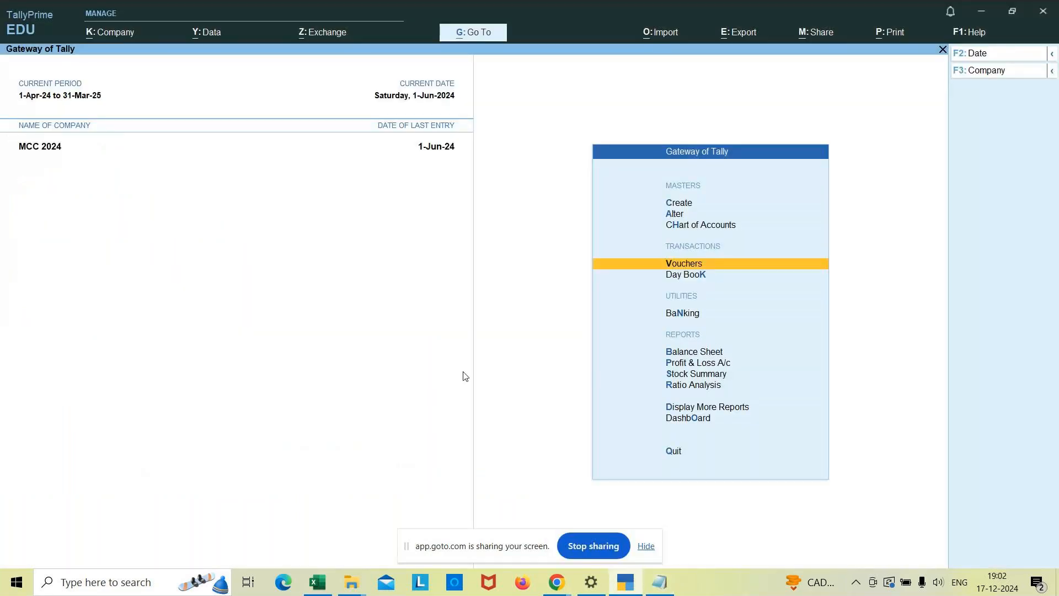
key(Return)
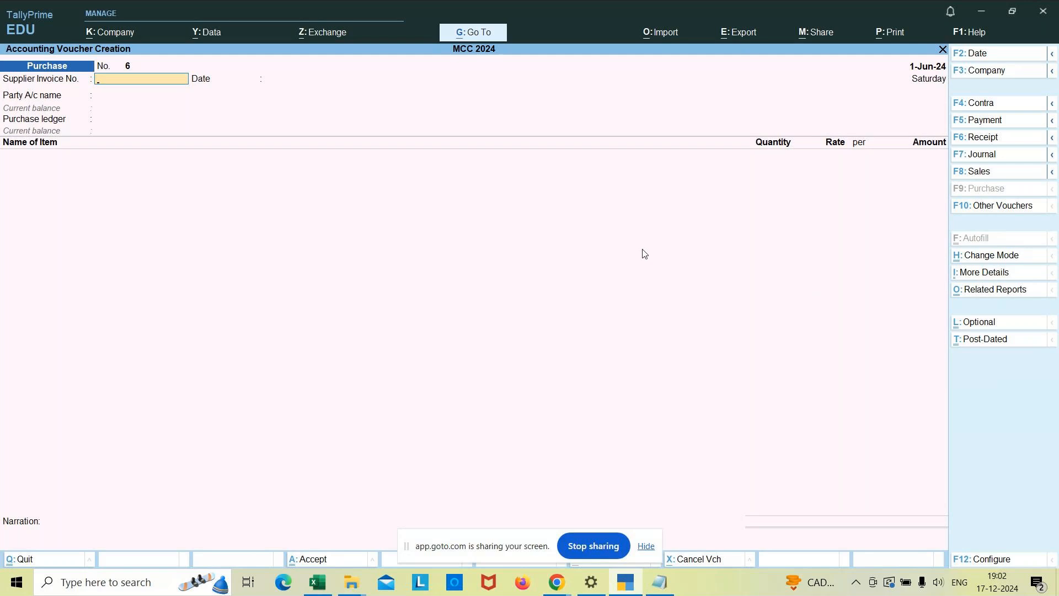
key(ctrl+a)
key(BackSpace)
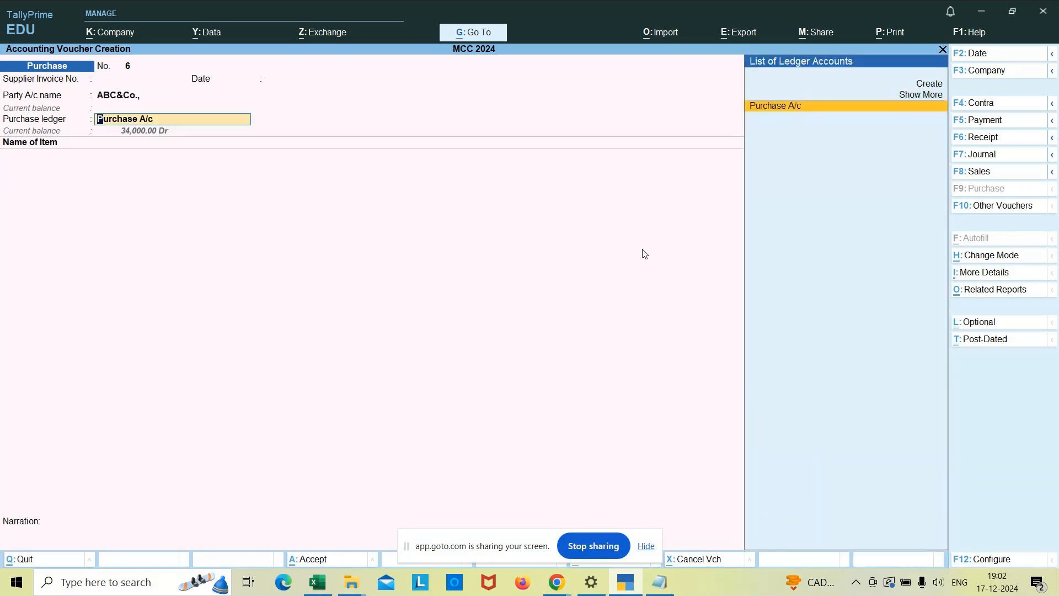
key(BackSpace)
key(space)
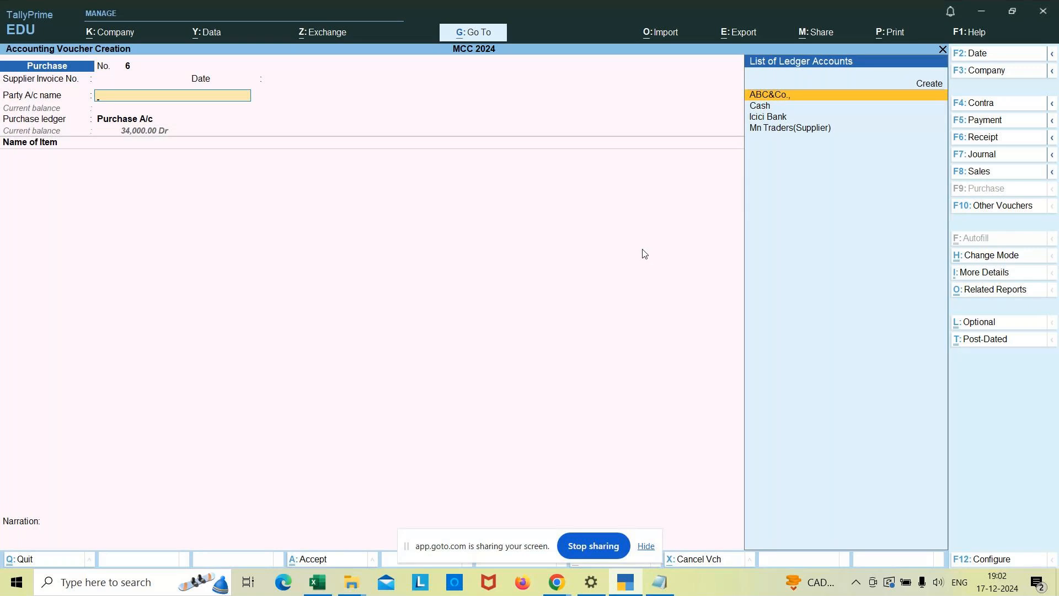
key(BackSpace)
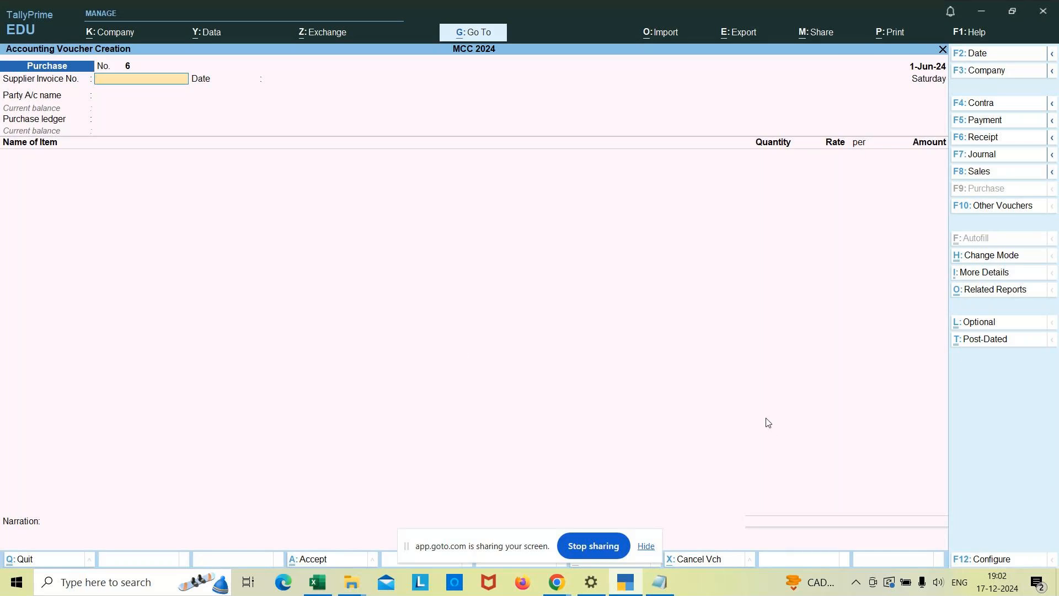
Enable the Discount column in invoices in the company features of MCC 2024 and accept the changes.
key(F11)
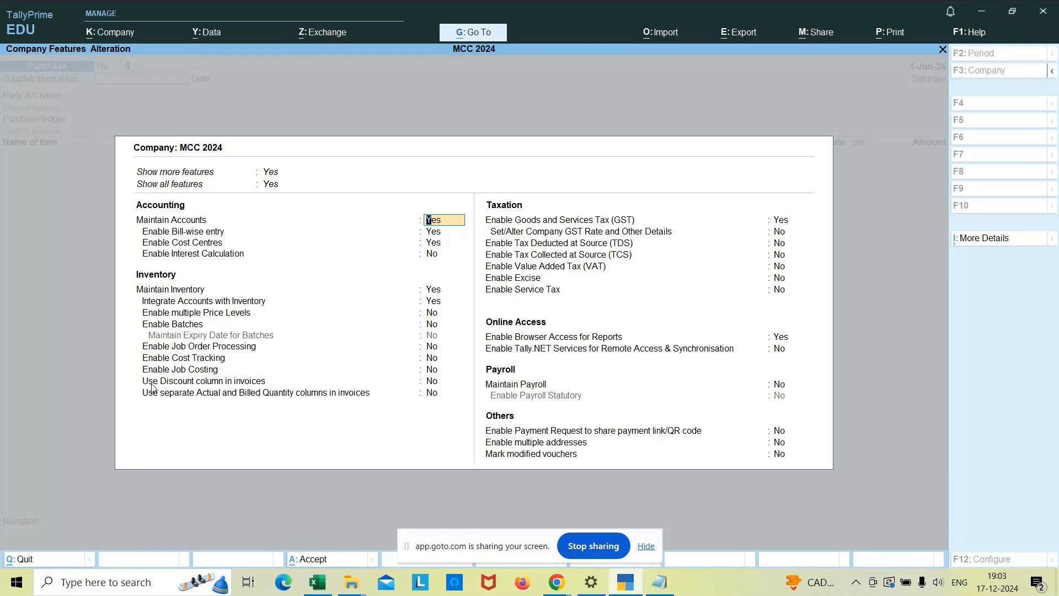
click(434, 382)
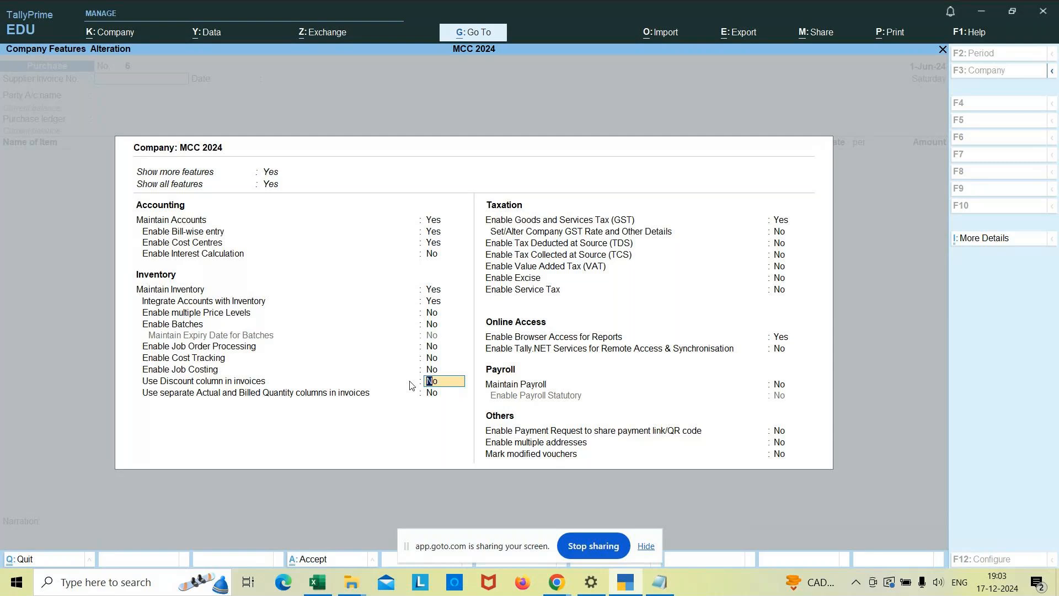
text(yes)
click(113, 31)
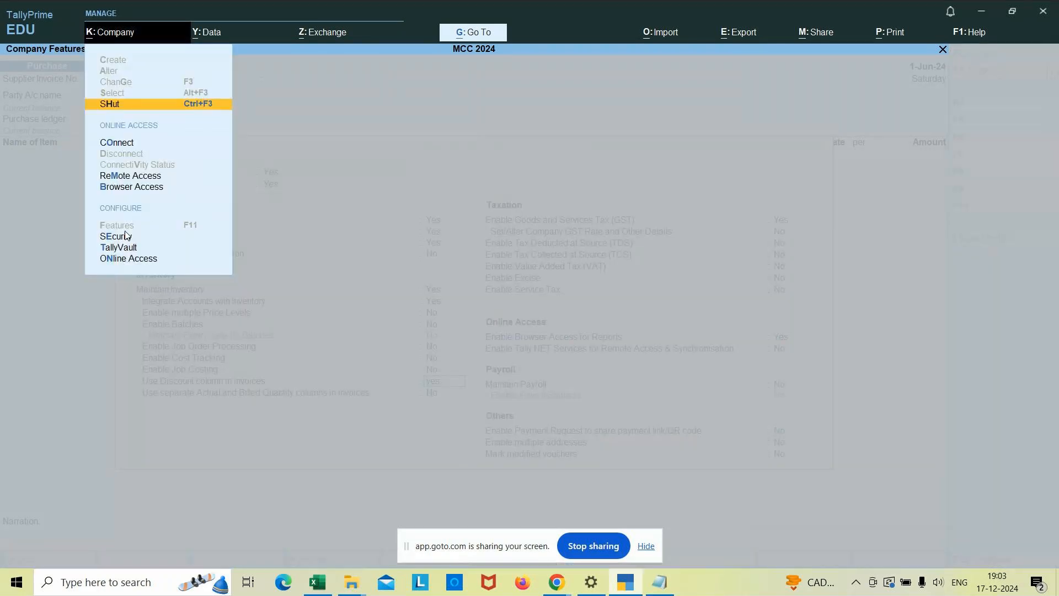
click(357, 280)
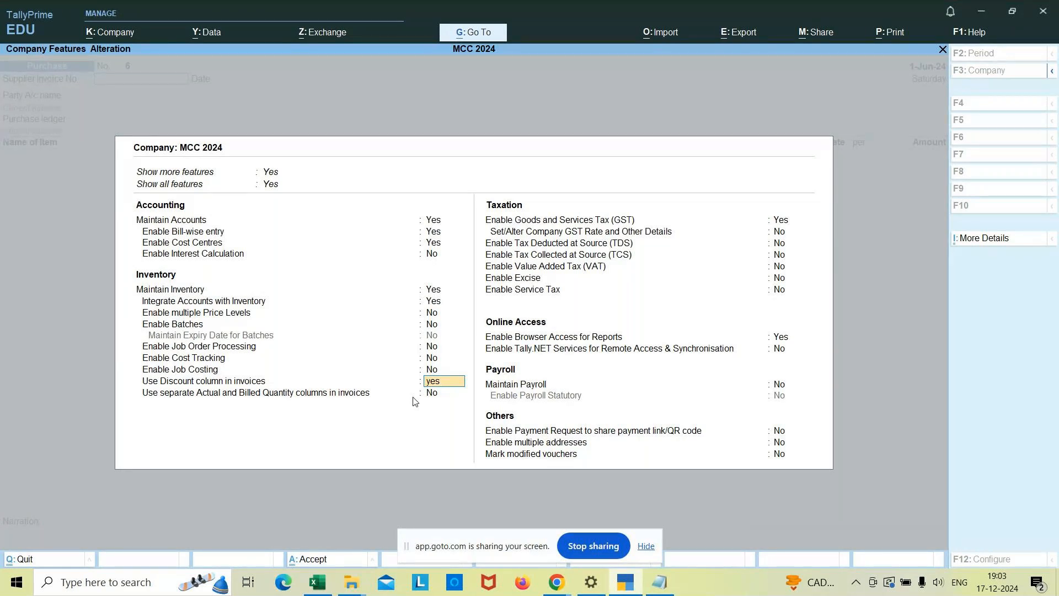
key(Return)
key(alt)
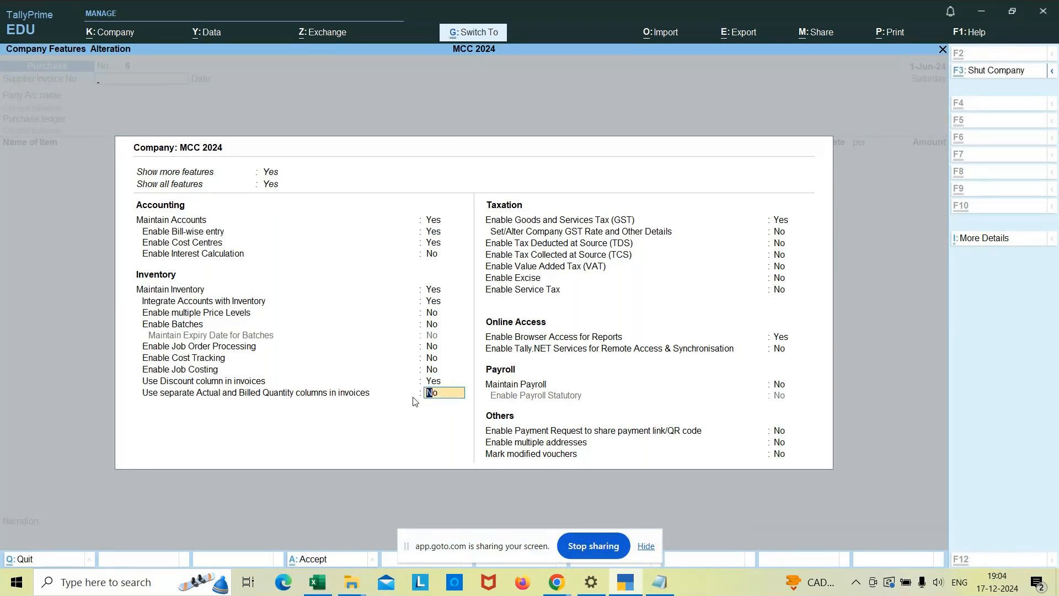
key(ctrl+a)
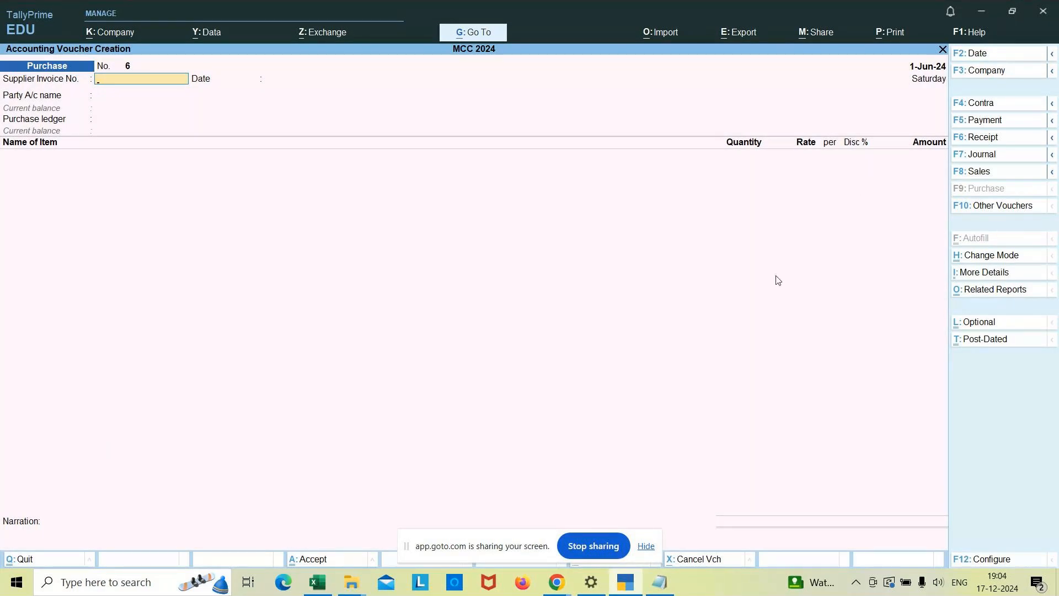
Enter supplier invoice number 003 in the purchase voucher and keep 1-Jun-24 as the invoice date.
text(003)
key(Return)
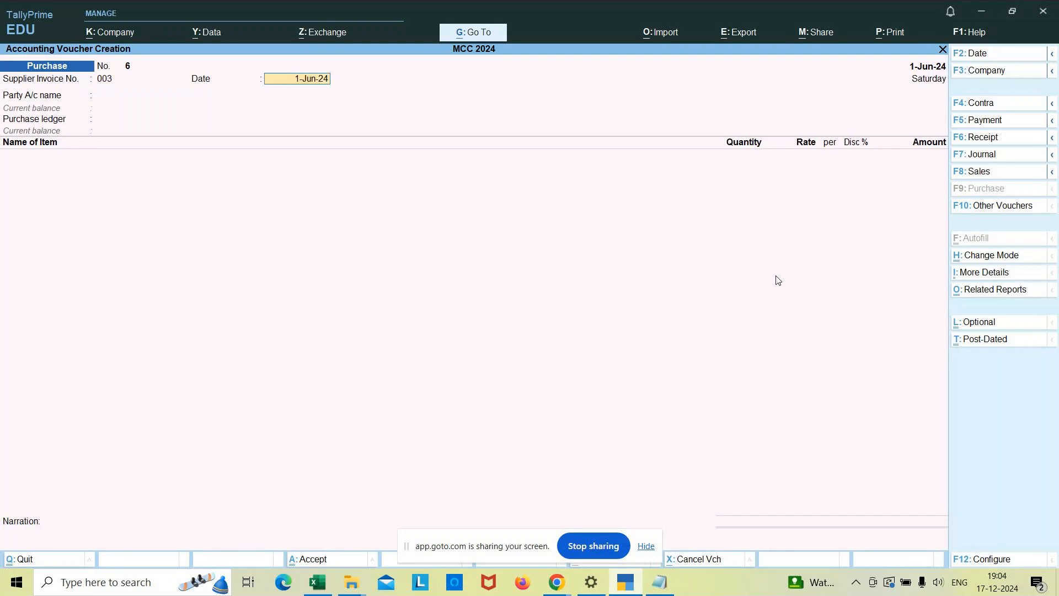
key(Return)
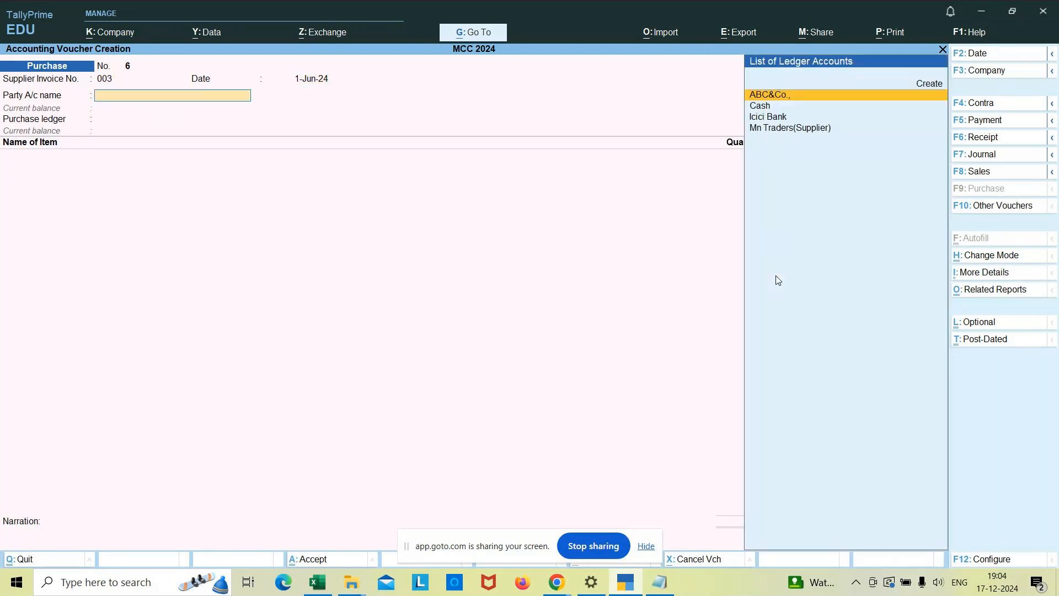
Choose Icici Bank as the party account, accept its party details and set the purchase ledger to Purchase A/c.
key(Down)
key(Down)
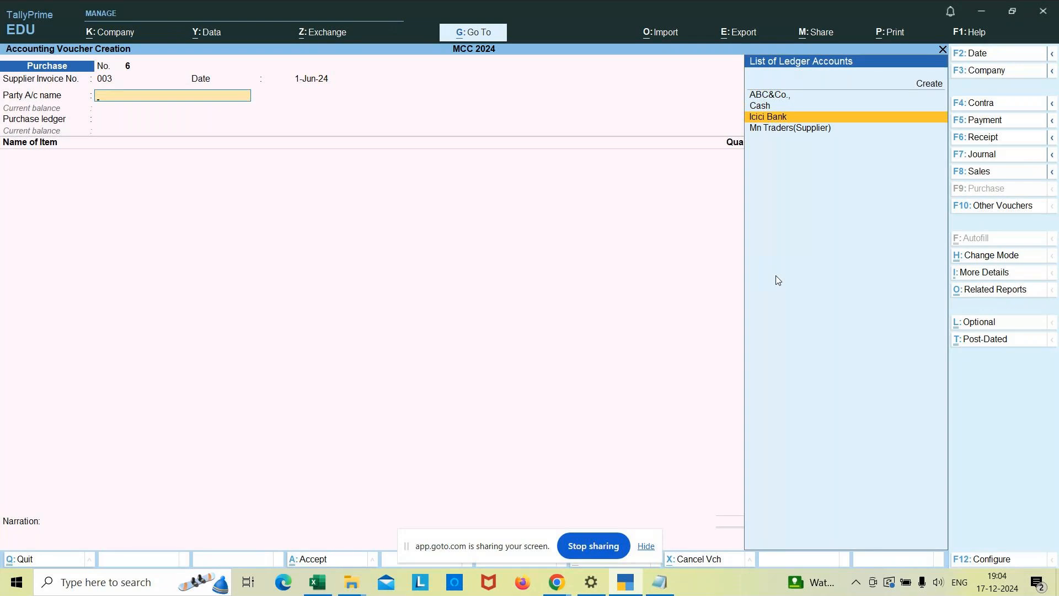
key(Return)
key(ctrl+a)
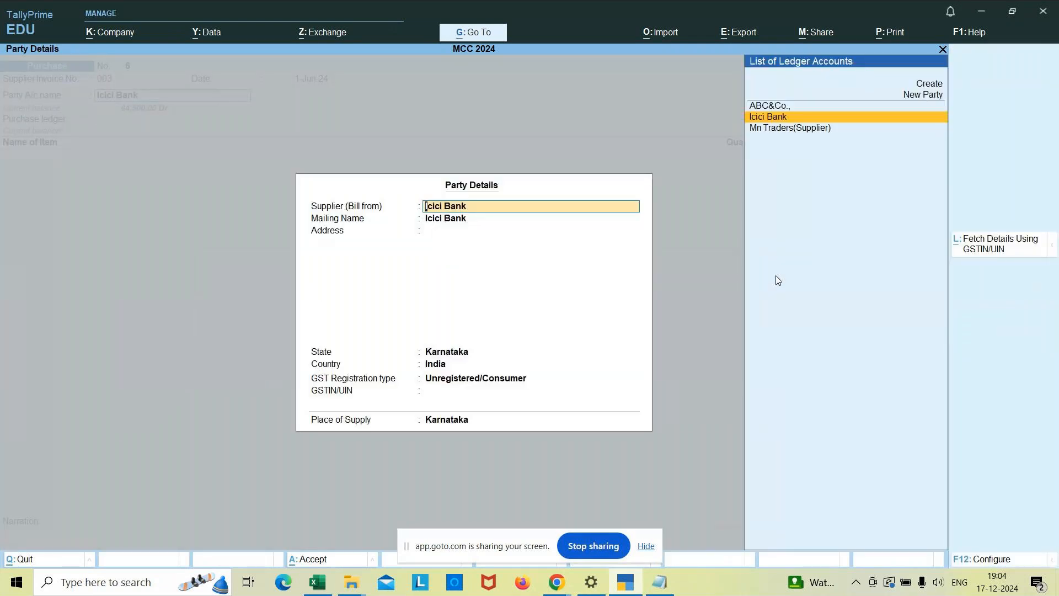
key(ctrl+a)
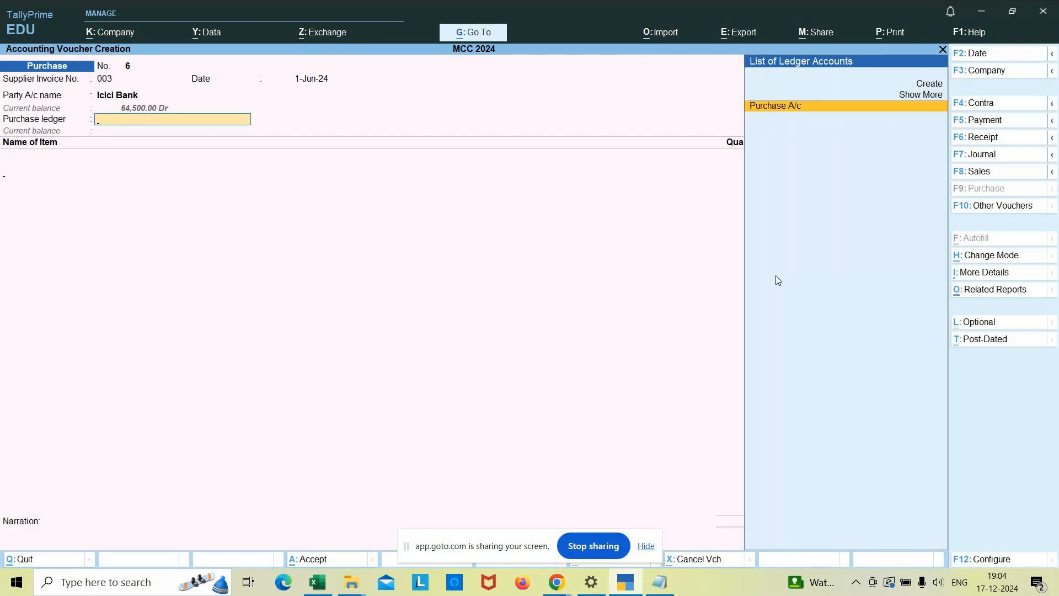
key(Return)
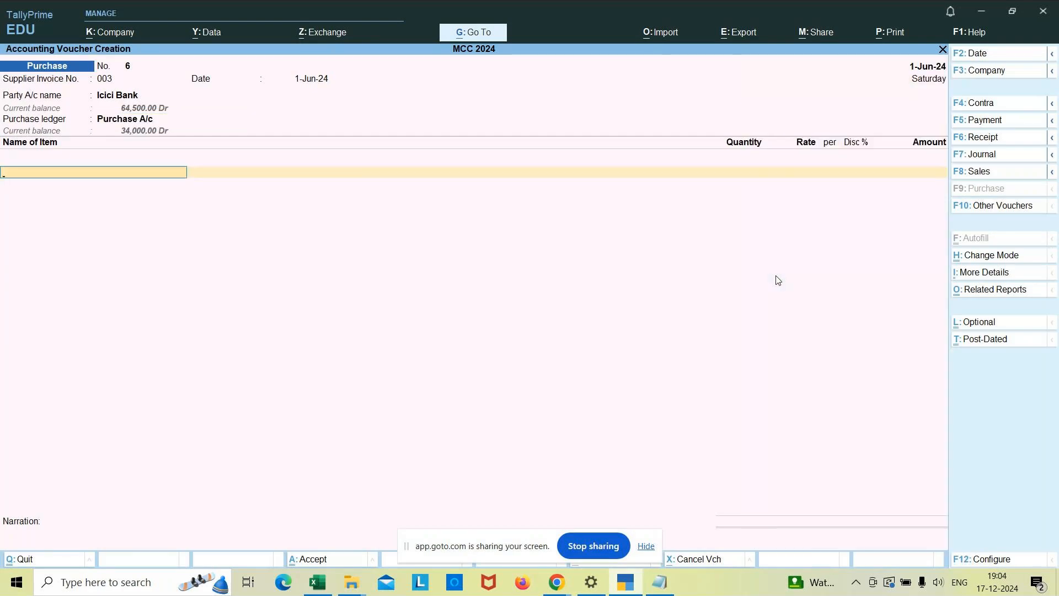
Add the stock item Add Gel Pen to the voucher and allocate it to Godown2.
text(A)
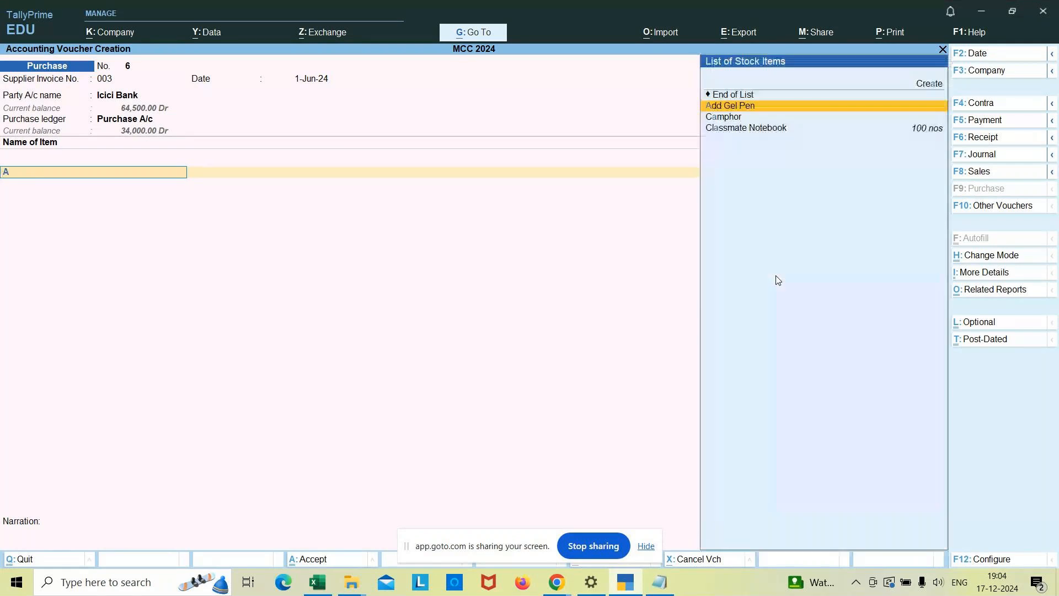
key(Return)
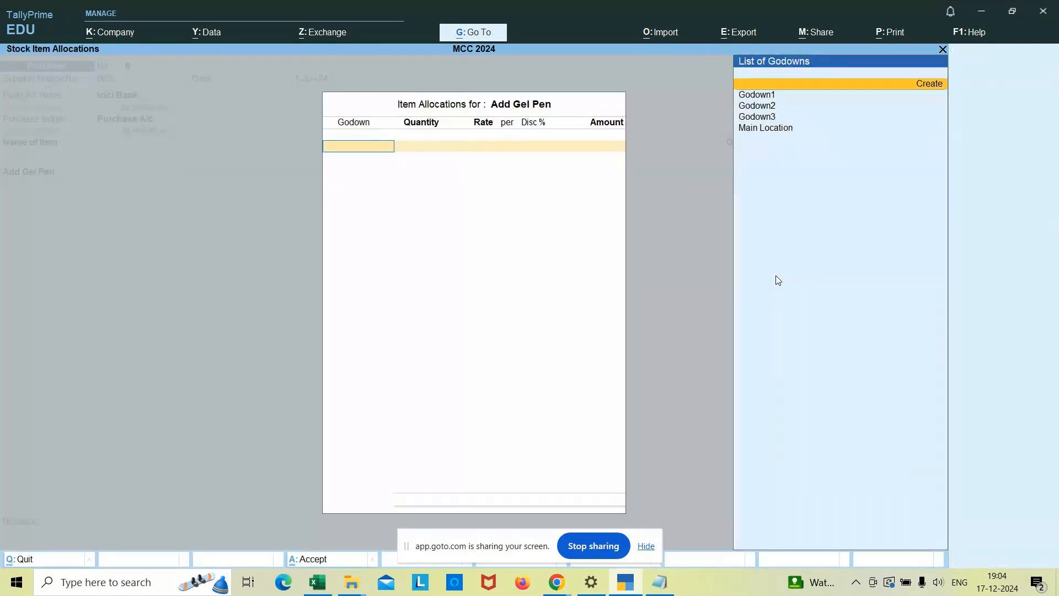
key(Down)
key(Return)
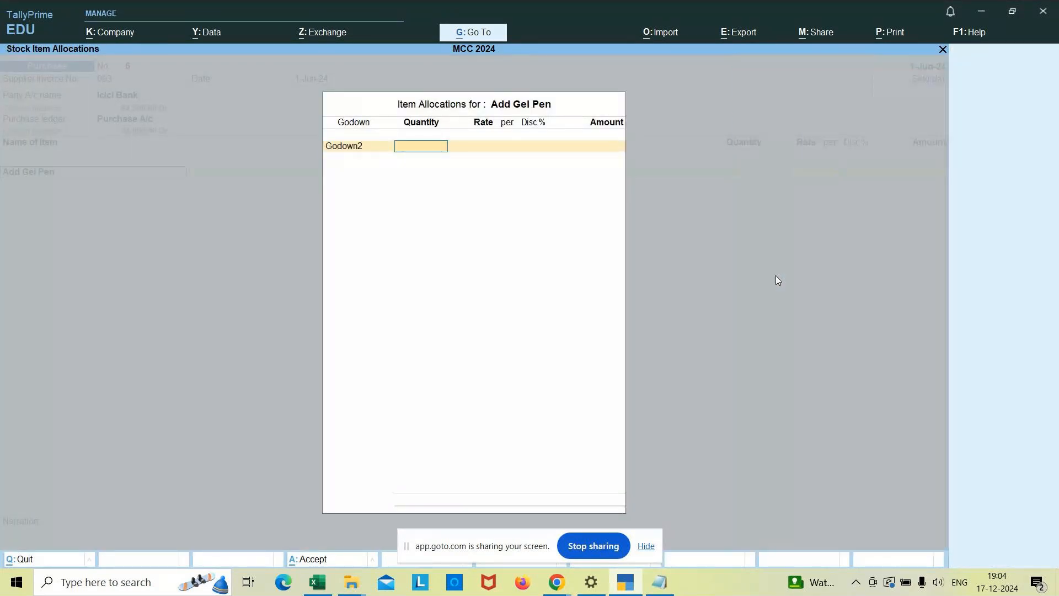
Set the Add Gel Pen allocation to 10 pkt at a rate of 100 with a 3% discount and finish the item line.
text(10)
key(Return)
text(100)
key(Return)
key(Return)
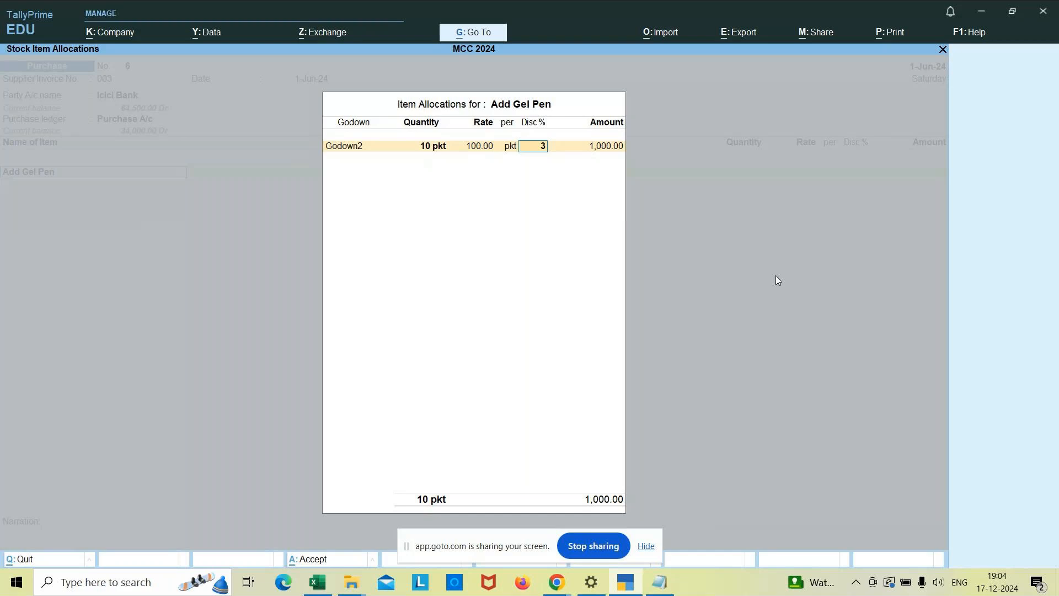
key(Return)
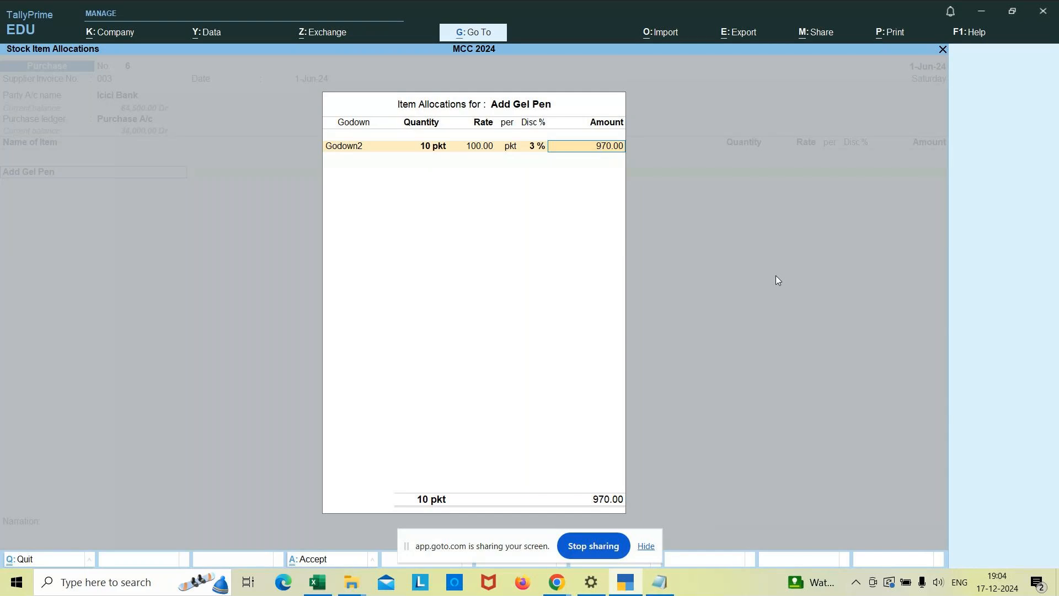
key(Return)
key(Return)
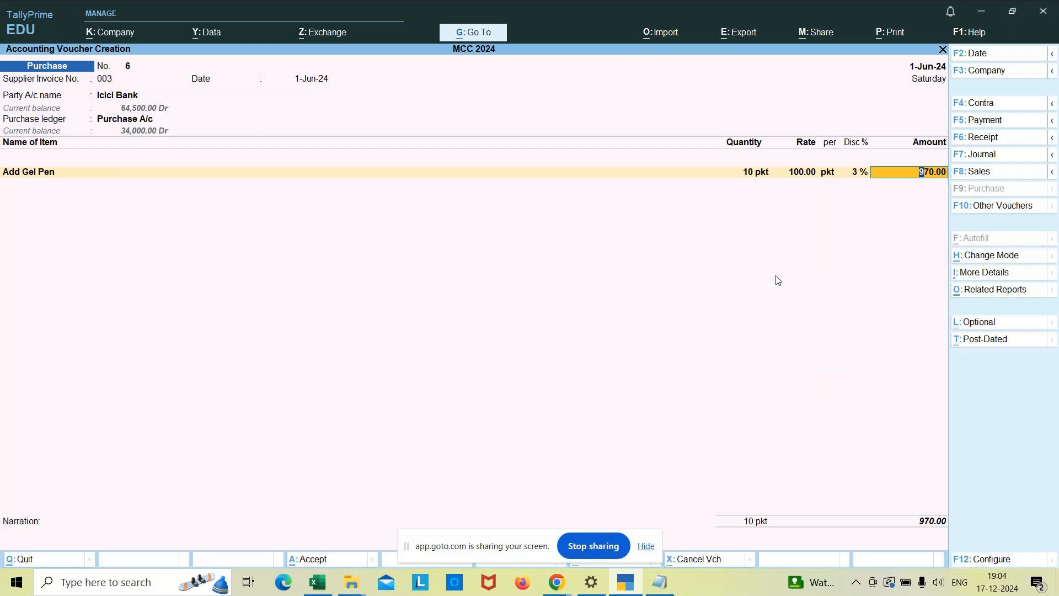
key(Return)
key(Return)
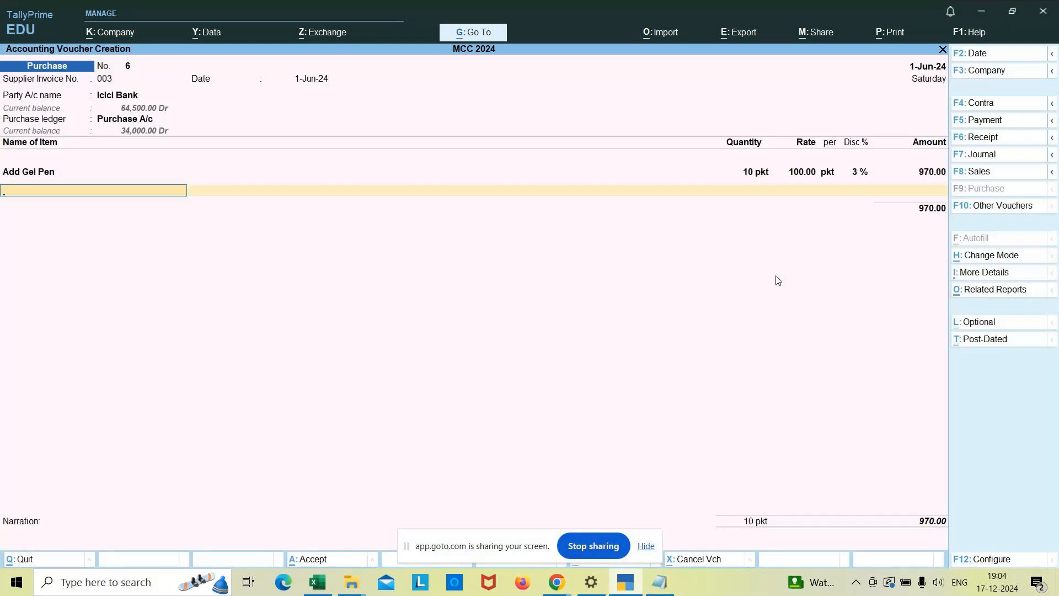
Add the CGST ledger below the item and calculate its tax as 970*5% in the built-in calculator.
text(Cgst)
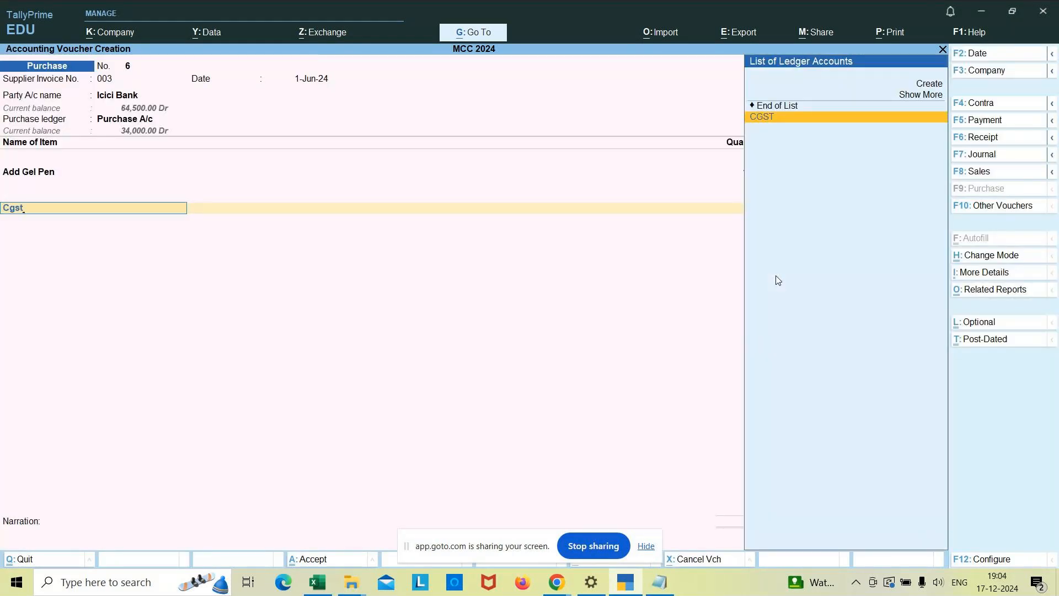
key(Return)
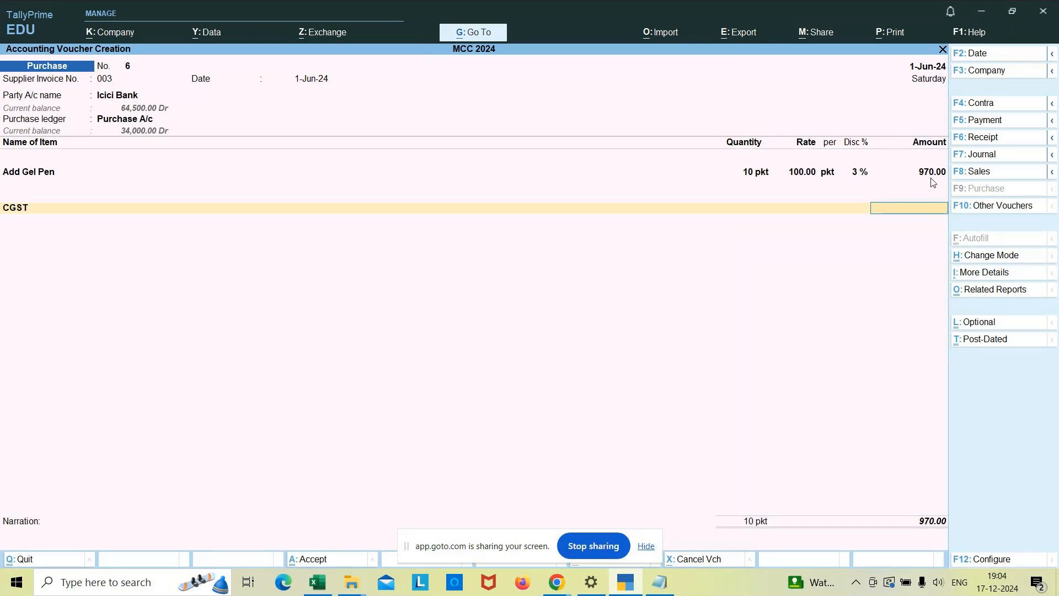
key(ctrl)
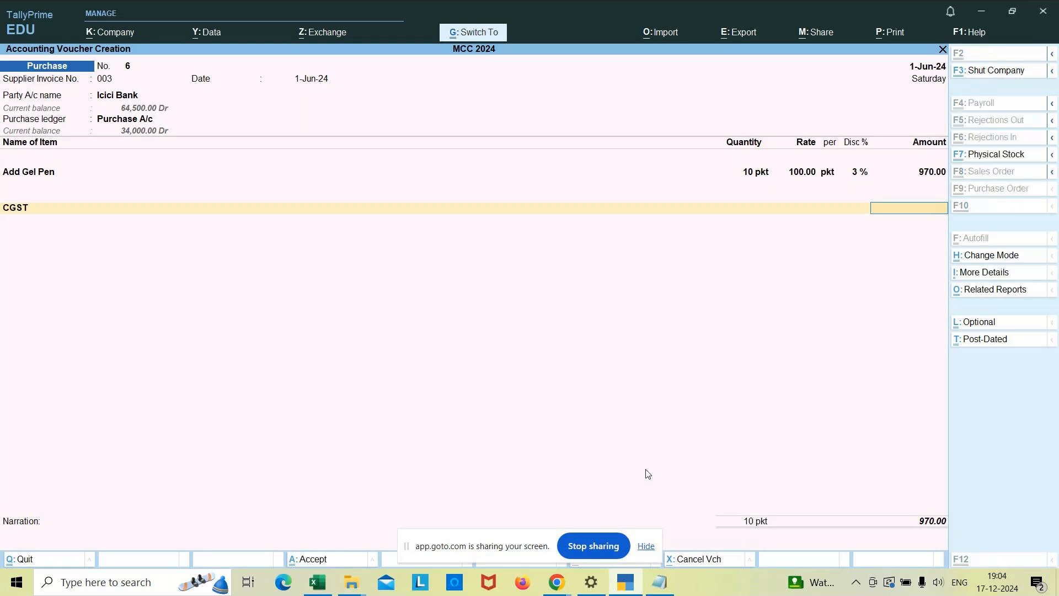
key(ctrl+n)
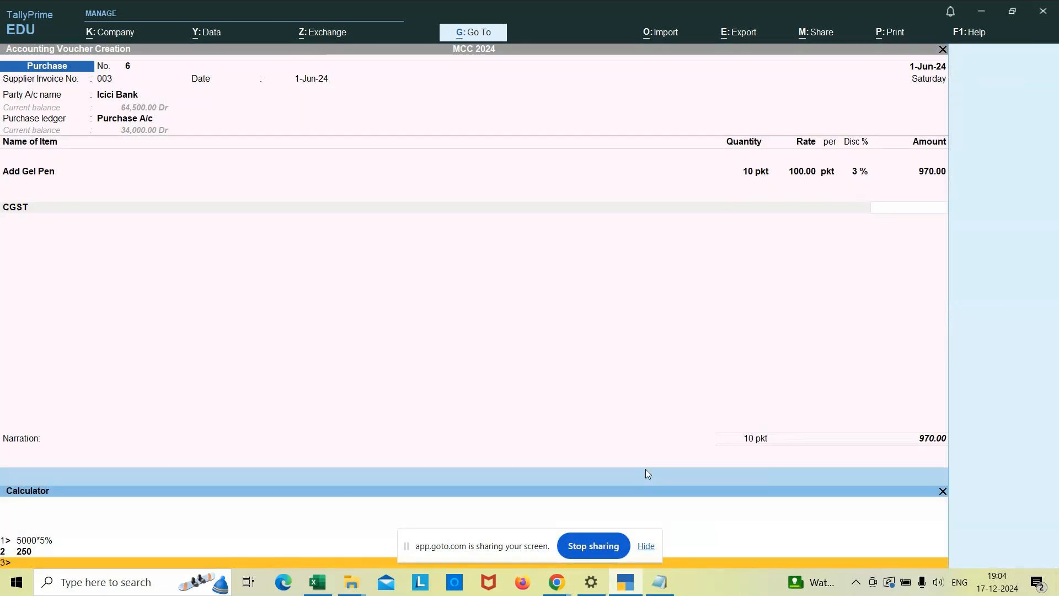
text(970*5%)
key(Return)
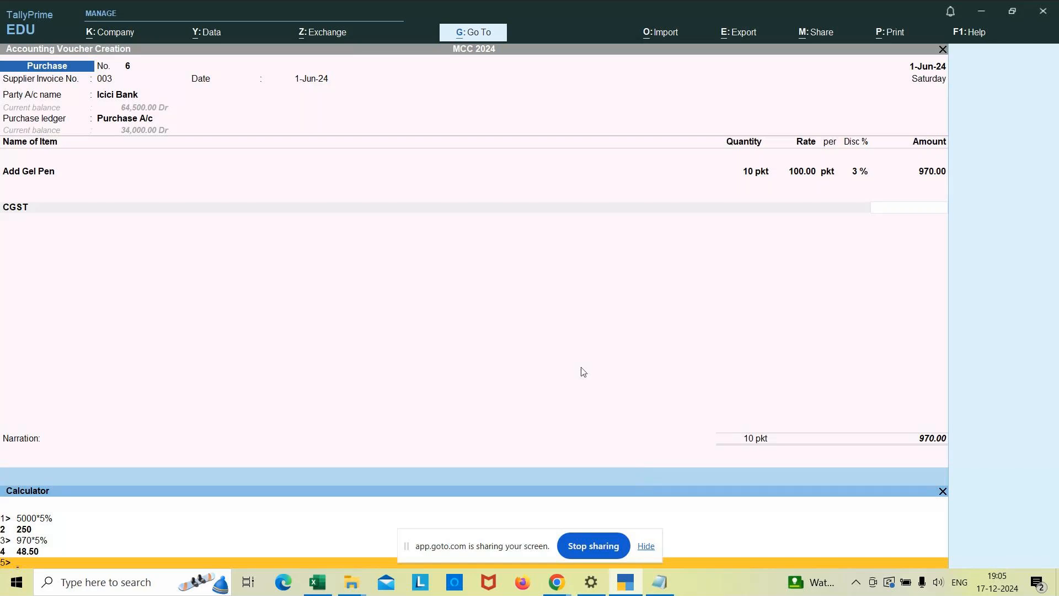
Return to the voucher from the calculator and set the CGST amount to 48.50.
key(ctrl)
key(ctrl+m)
text(48.50)
key(Return)
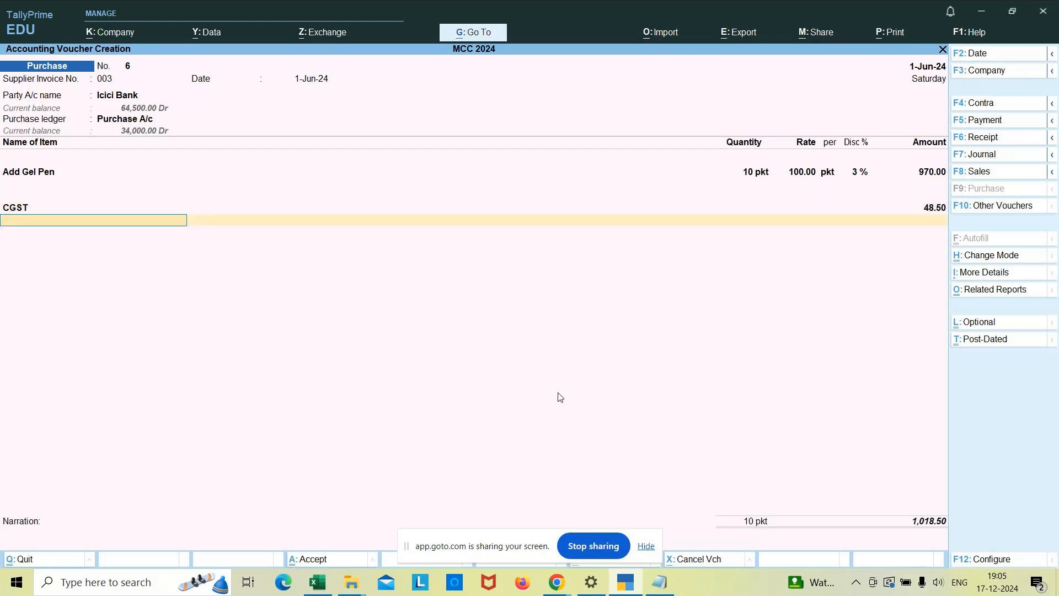
Add the SGST ledger with an amount of 48.50 and finish the list of tax ledgers.
text(Sgst)
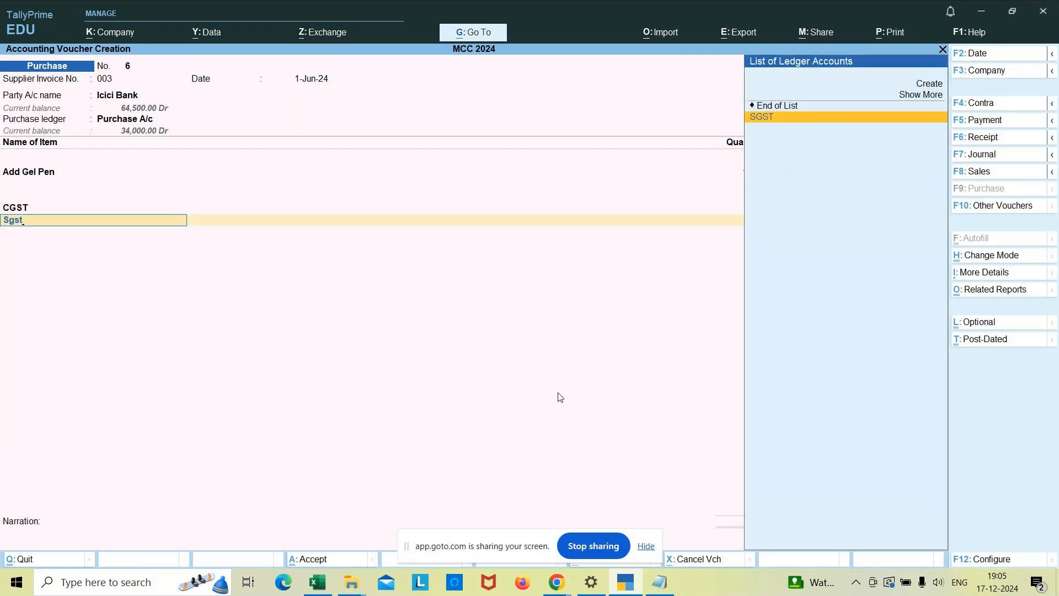
key(Return)
text(48.50)
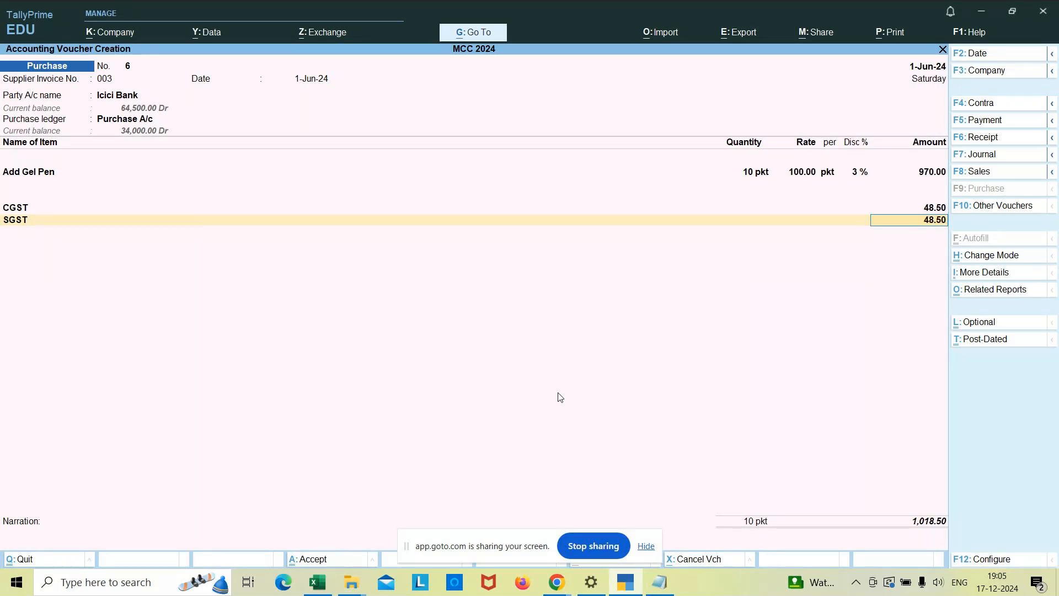
key(Return)
key(Return)
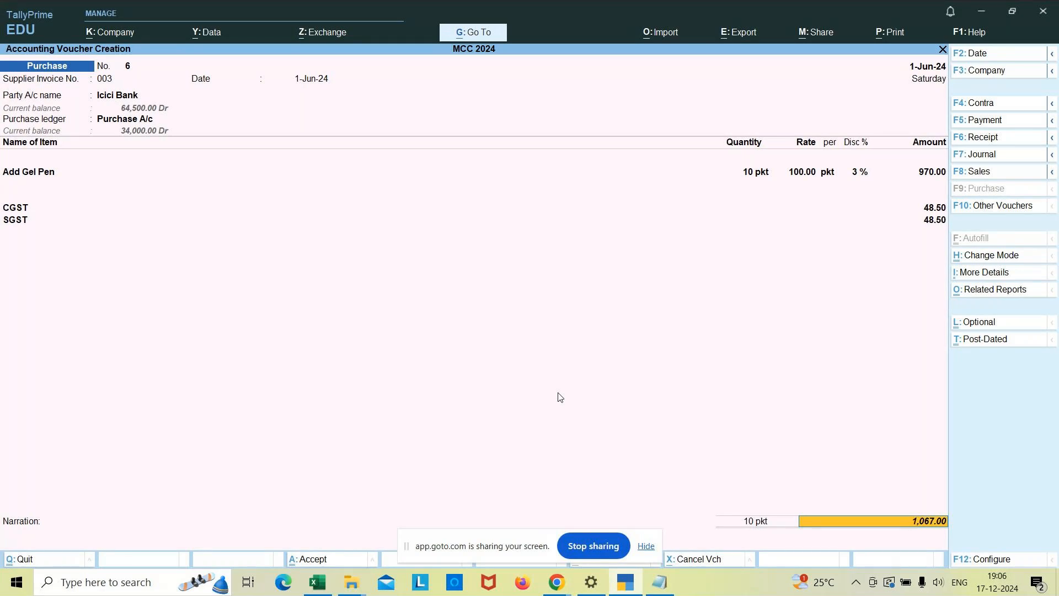
Review the supplier invoice number and purchase ledger of the voucher, and reopen the Add Gel Pen item allocation.
click(110, 80)
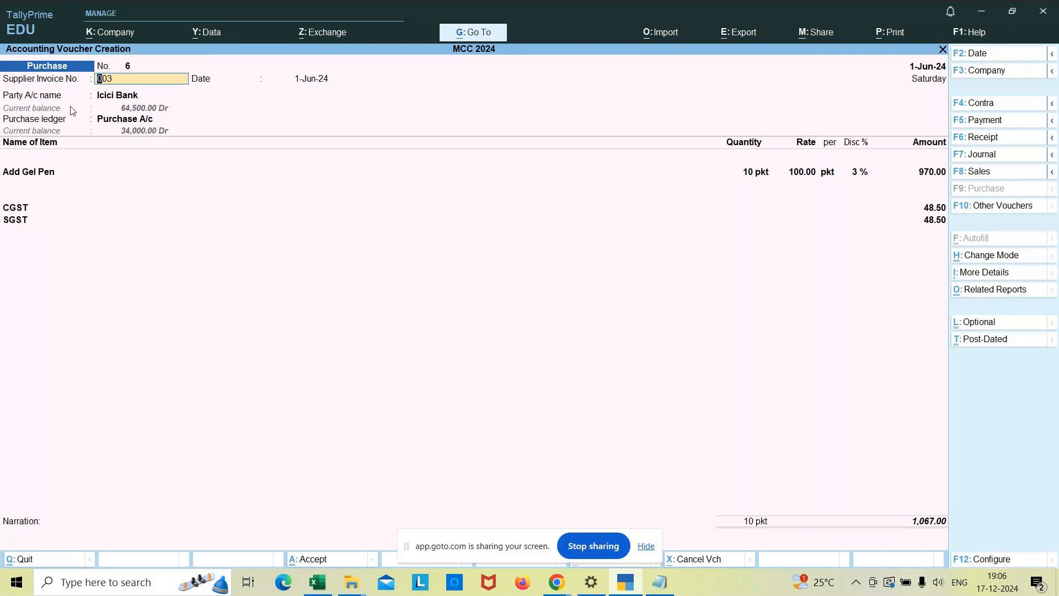
click(125, 119)
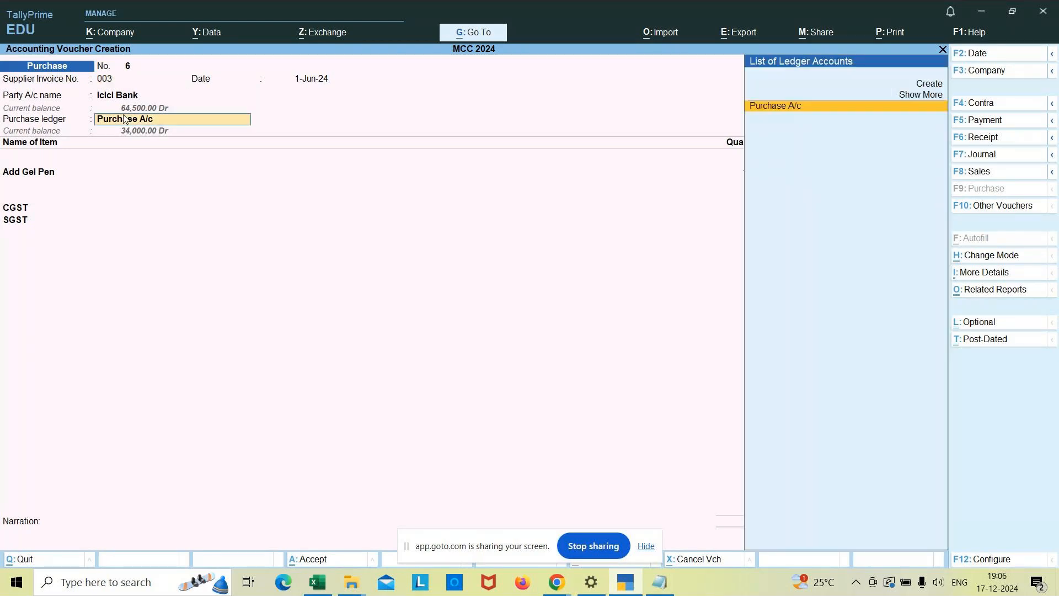
key(Return)
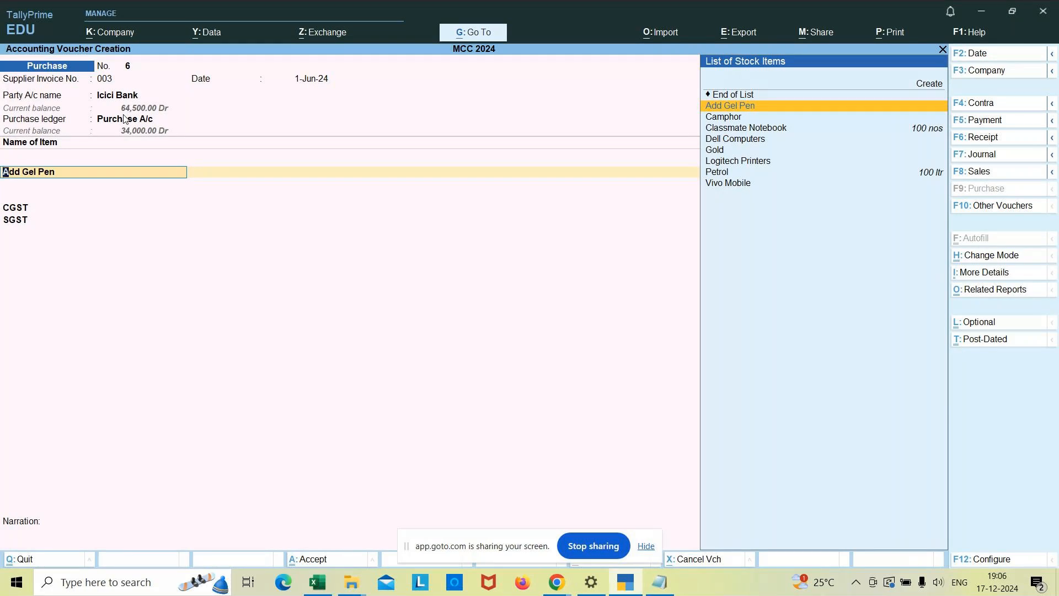
key(Return)
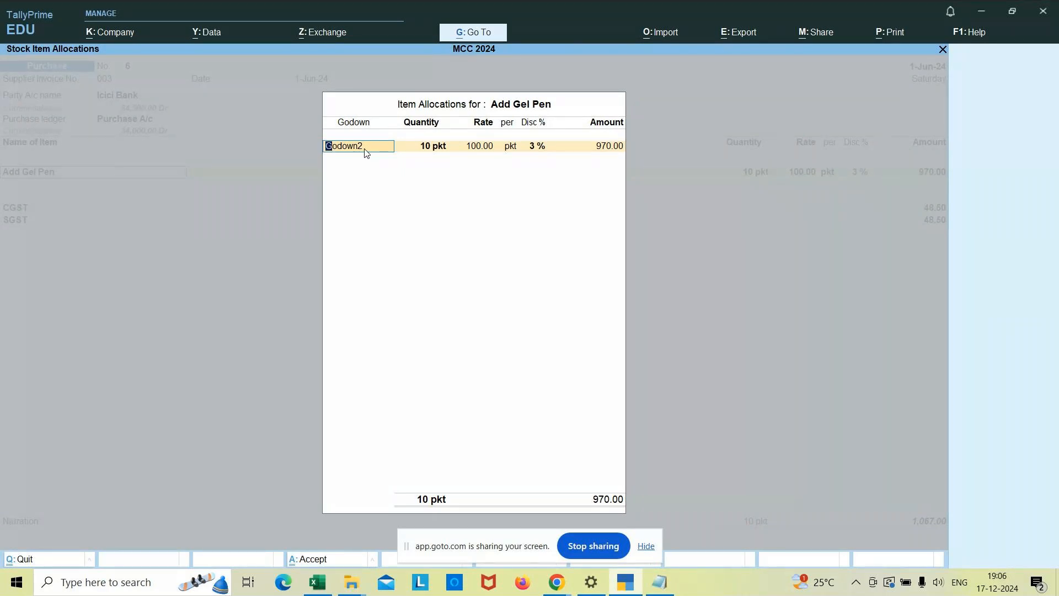
Confirm the Godown2 allocation for Add Gel Pen with 10 pkt at rate 100 and a 3% discount.
key(Return)
text(10)
key(Return)
text(100)
key(Return)
key(Return)
text(3)
key(Return)
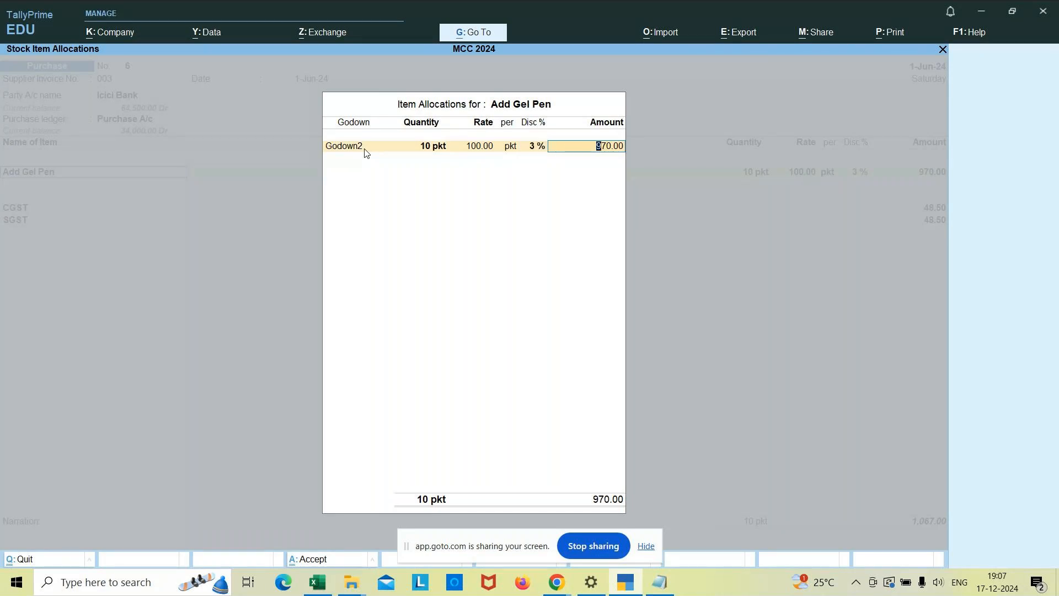
key(Return)
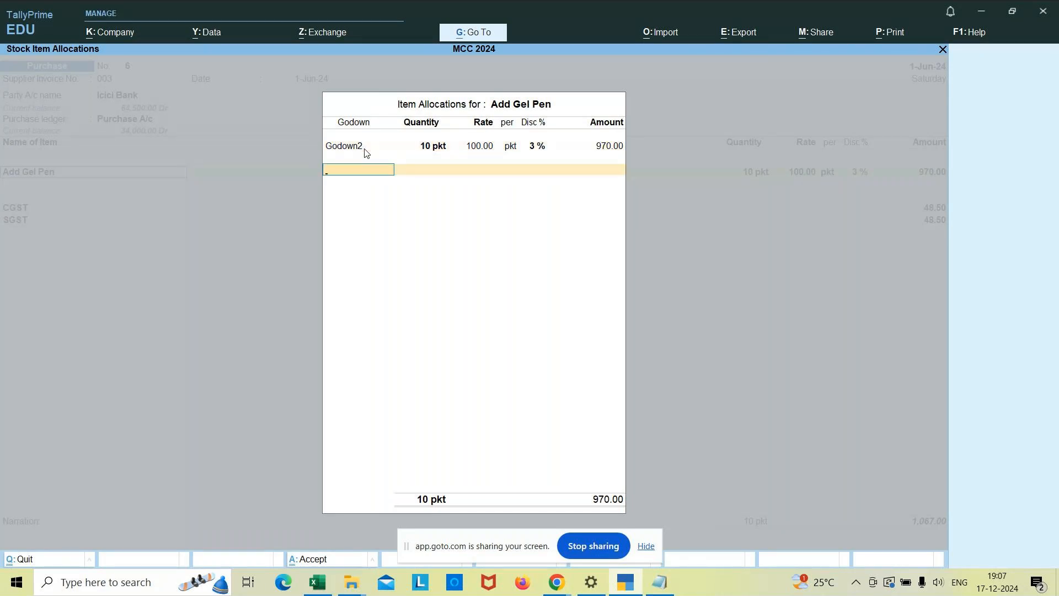
Finish the godown allocation and keep the item's GST rate and HSN/SAC details as per Masters/Company.
key(Return)
key(Return)
key(Return)
key(Return)
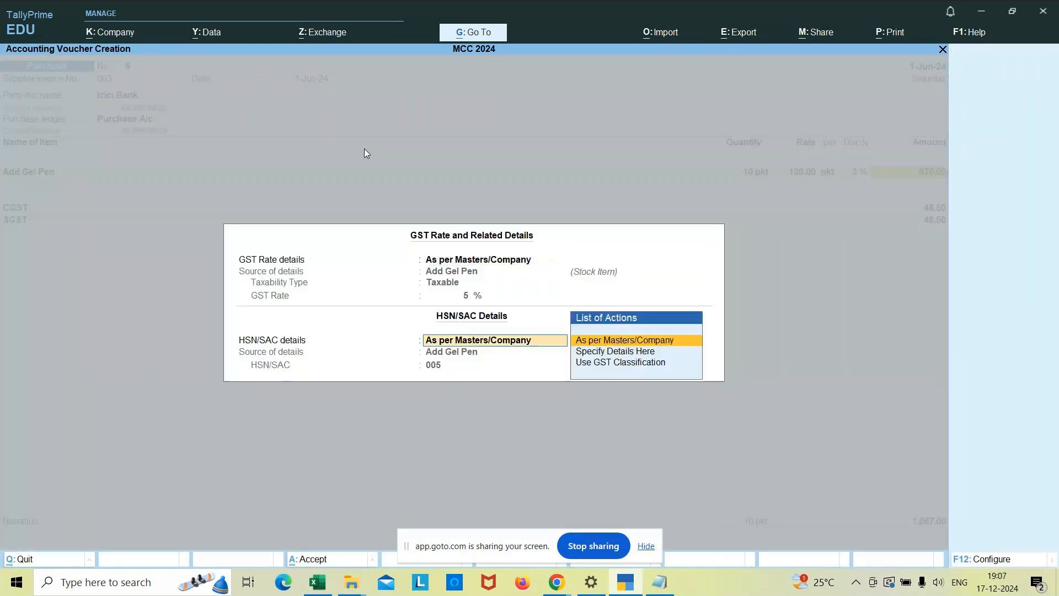
Check the CGST and SGST amounts in the voucher and go back to the CGST ledger line.
key(Return)
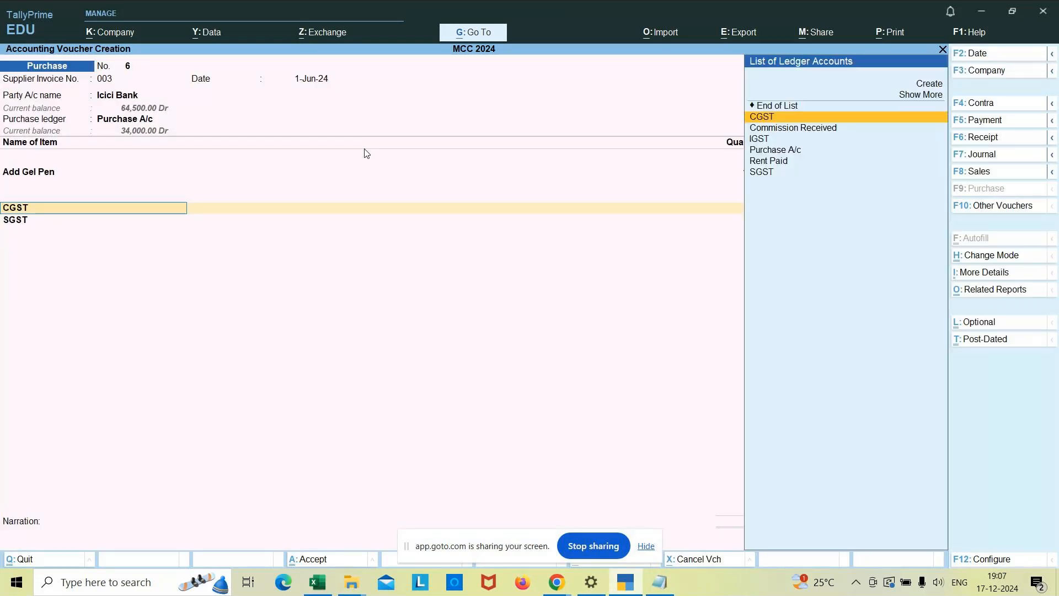
key(Return)
key(Return)
key(Return)
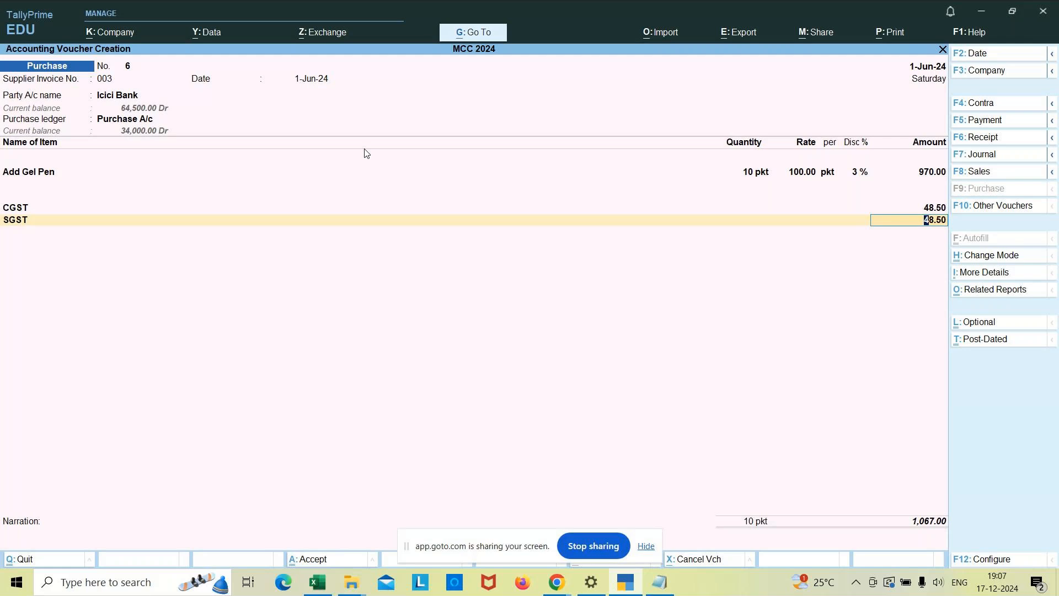
key(BackSpace)
key(BackSpace)
key(BackSpace)
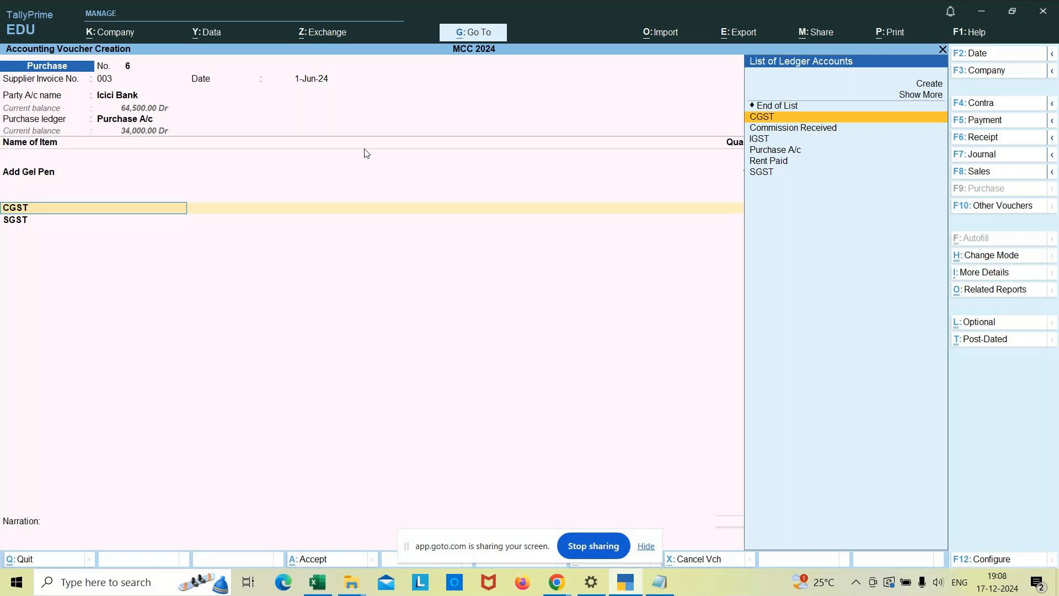
Open the CGST ledger master from the voucher, review its duty type, tax type, calculation percentage and rounding, and accept it.
key(ctrl)
key(ctrl+Return)
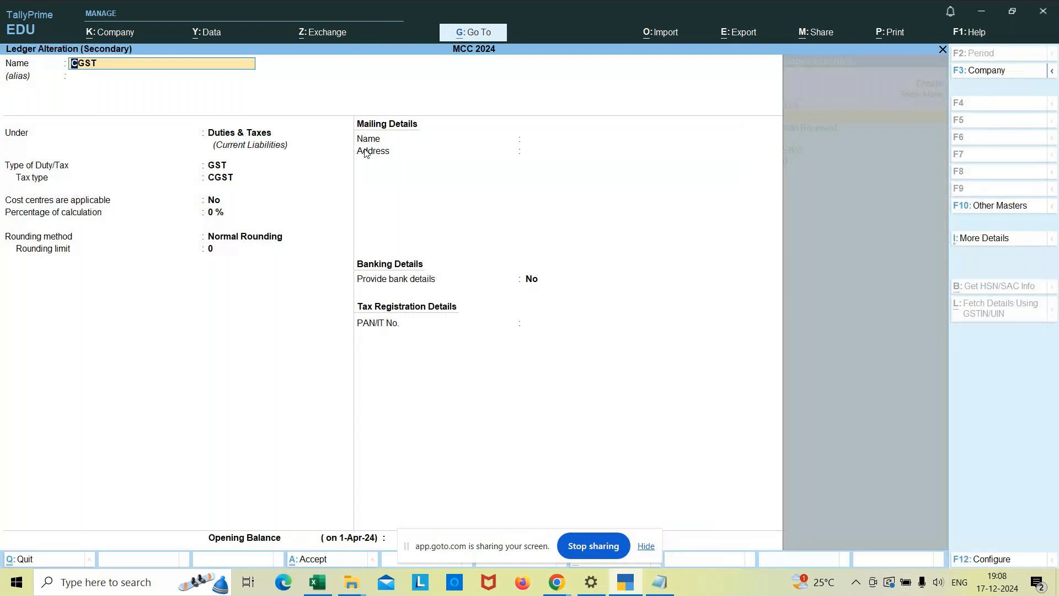
key(Return)
key(Return)
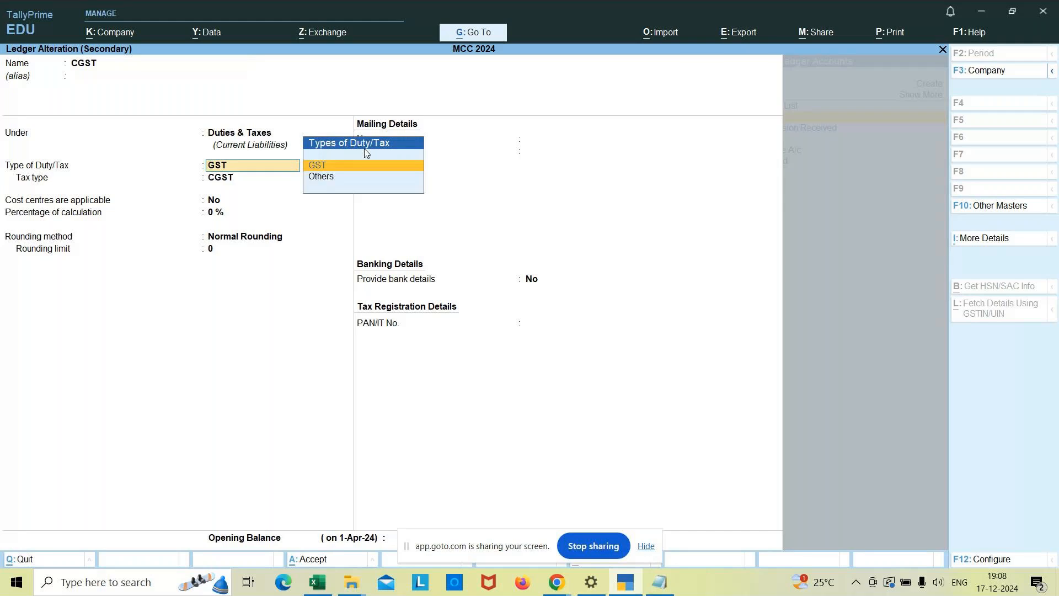
key(Return)
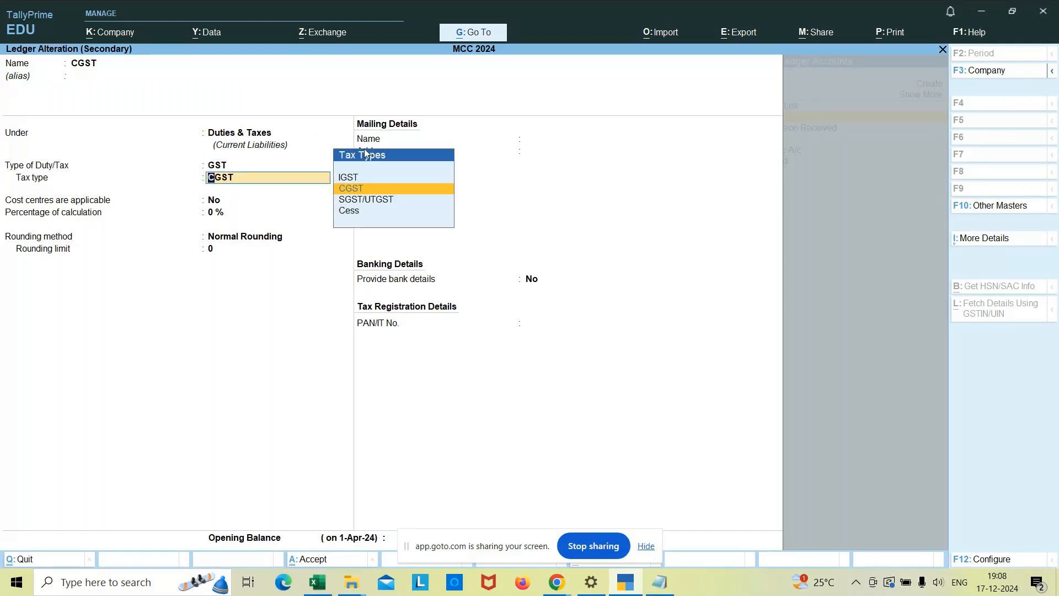
key(Return)
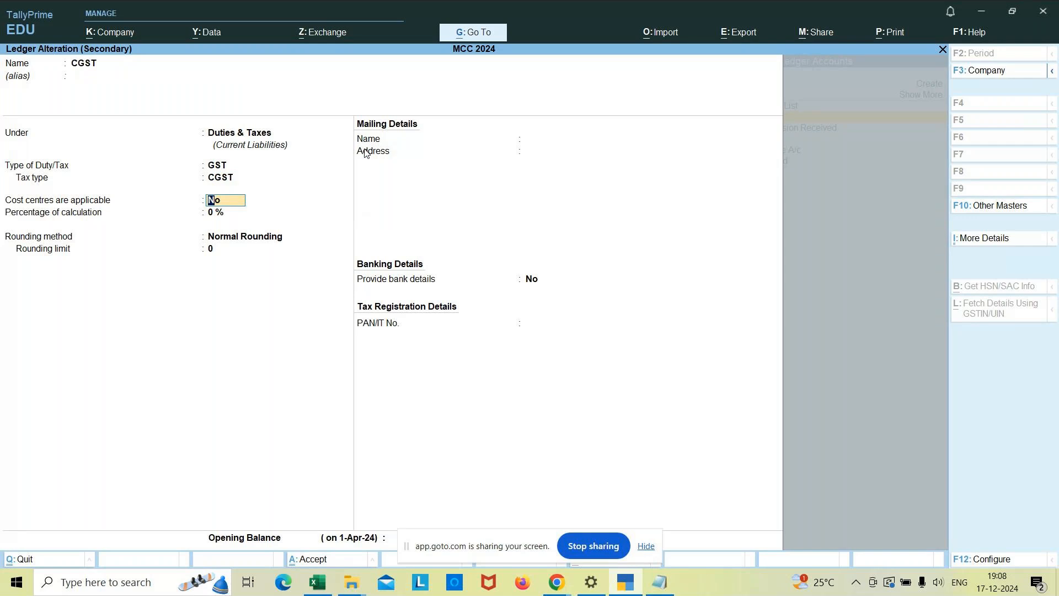
key(Return)
key(Return)
key(Return)
key(Return)
key(Return)
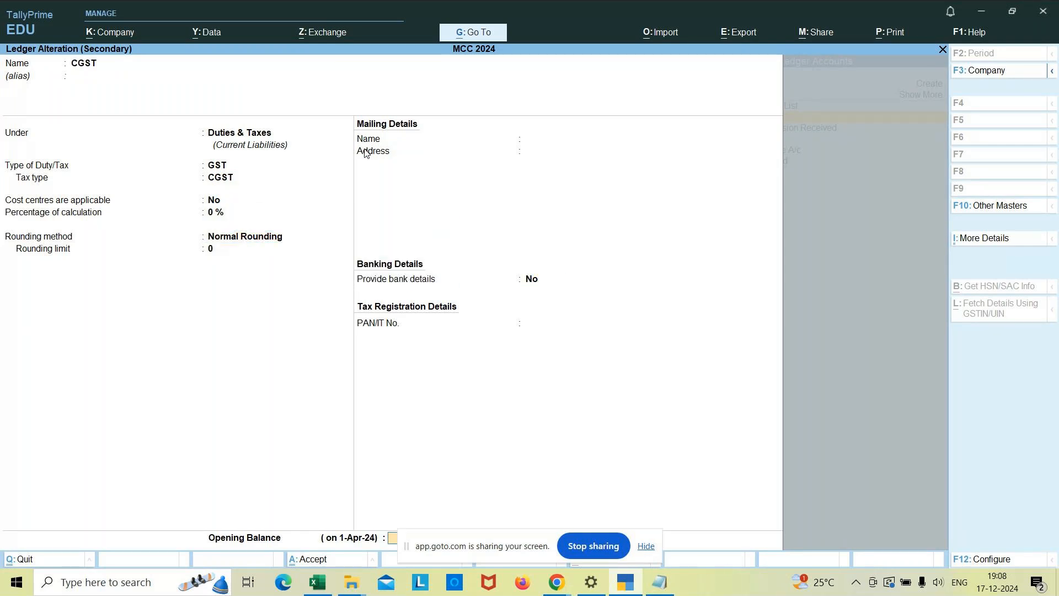
key(Return)
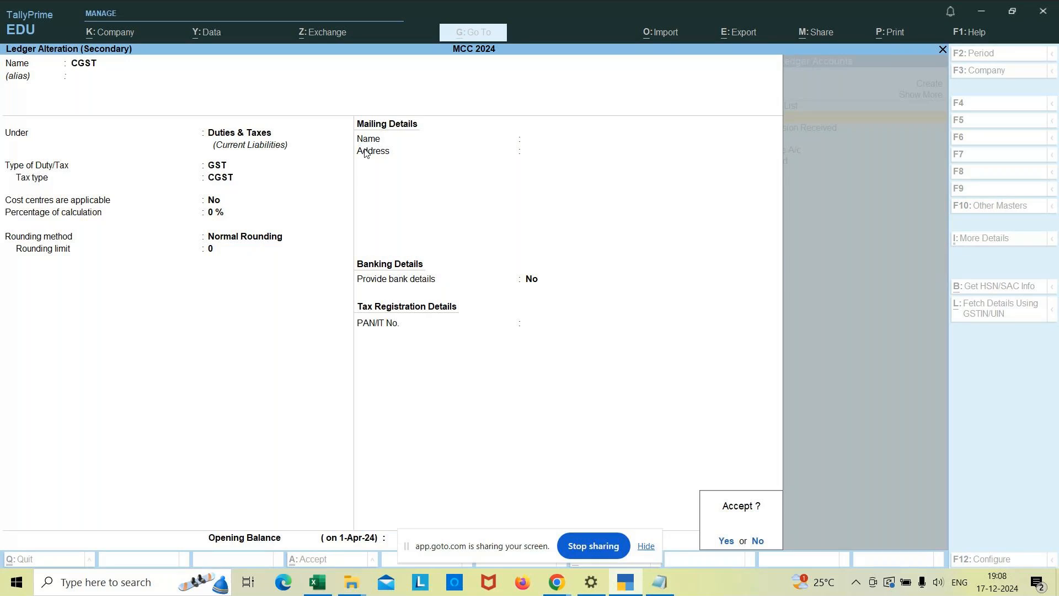
key(Return)
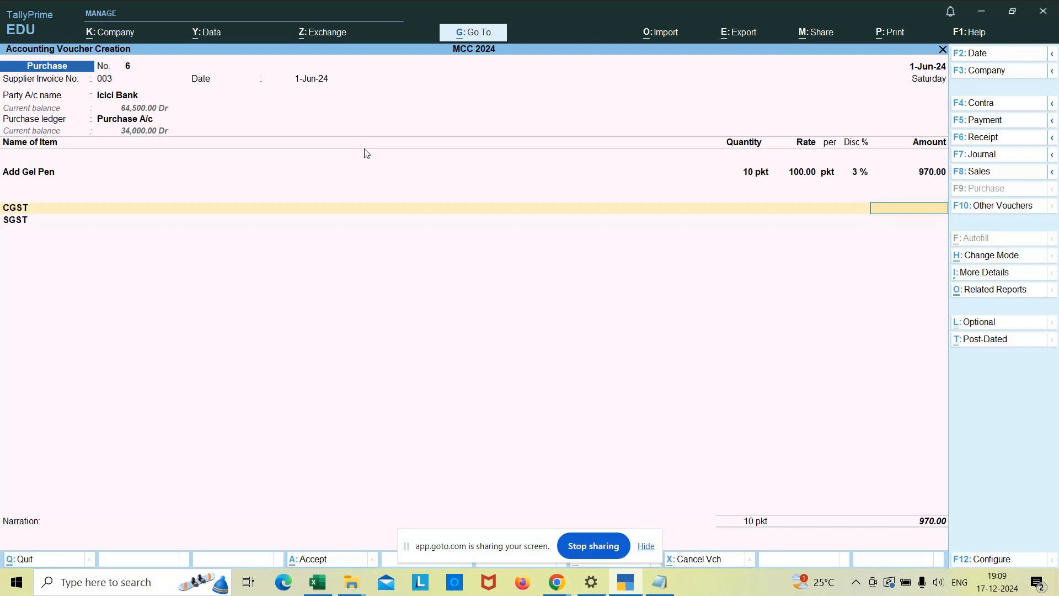
Set the CGST and SGST amounts to 48.50 each and proceed to the bank allocation.
text(48.50)
key(Return)
text(48.50)
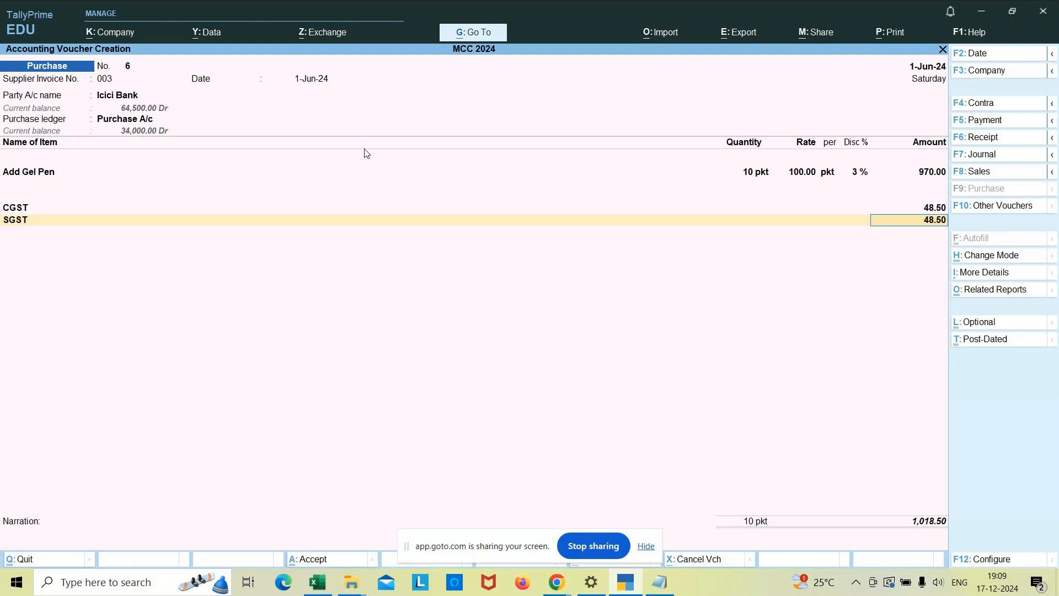
key(BackSpace)
text(0)
key(Return)
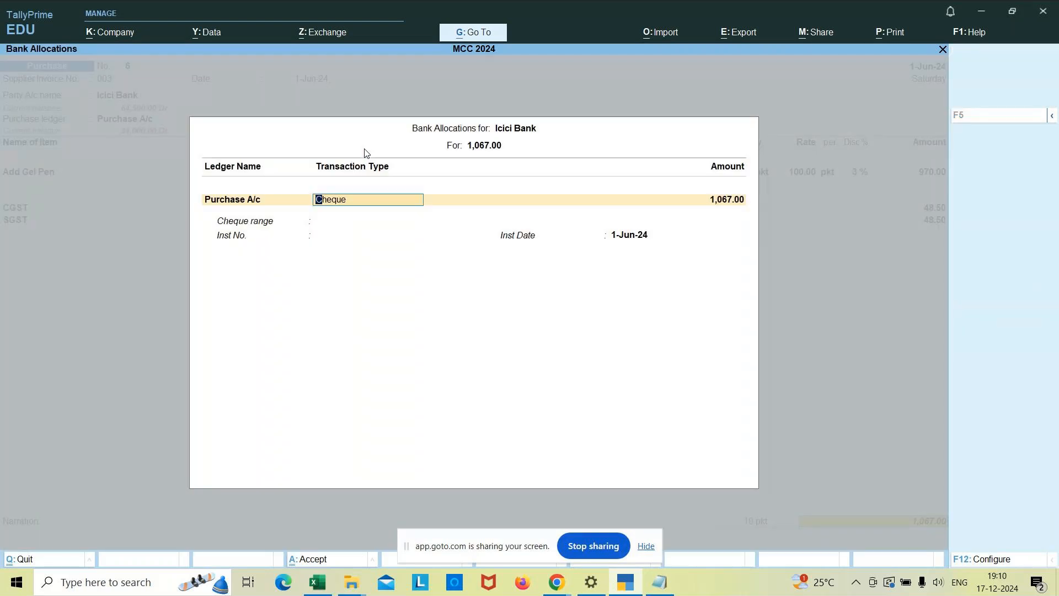
Accept the Icici Bank allocation as a cheque with cheque range Not Applicable and instrument date 1-Jun-24.
key(Return)
key(Return)
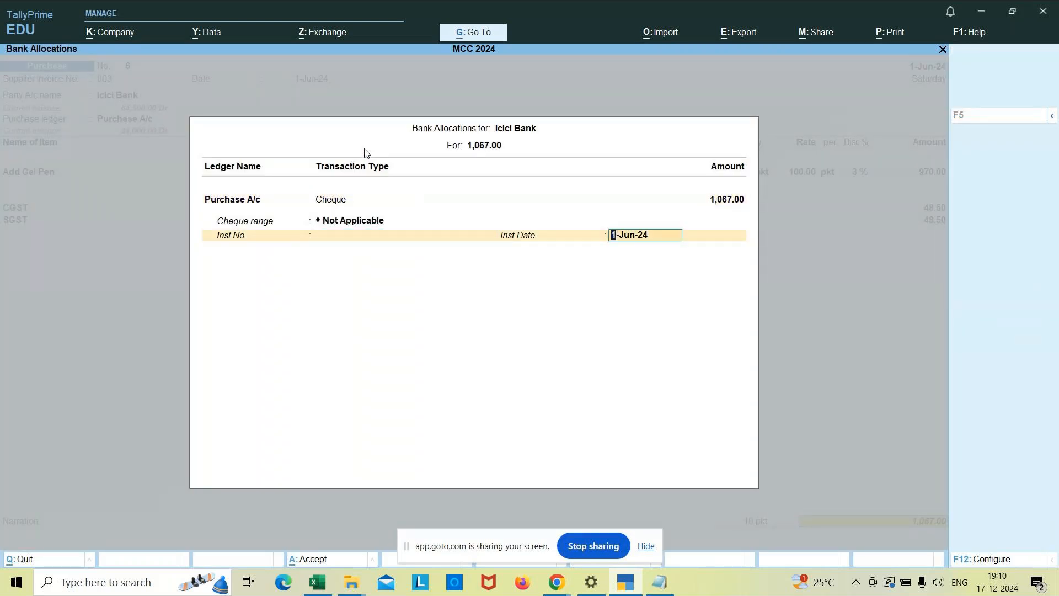
key(Return)
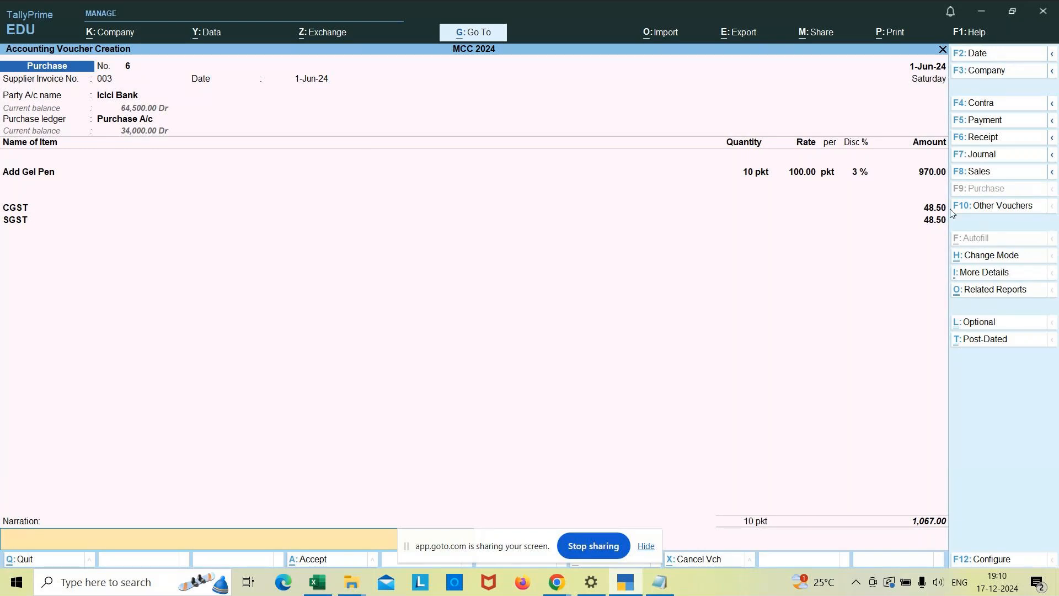
Reopen the GST rate and HSN/SAC details of Add Gel Pen from its amount and keep them as per Masters/Company.
click(929, 174)
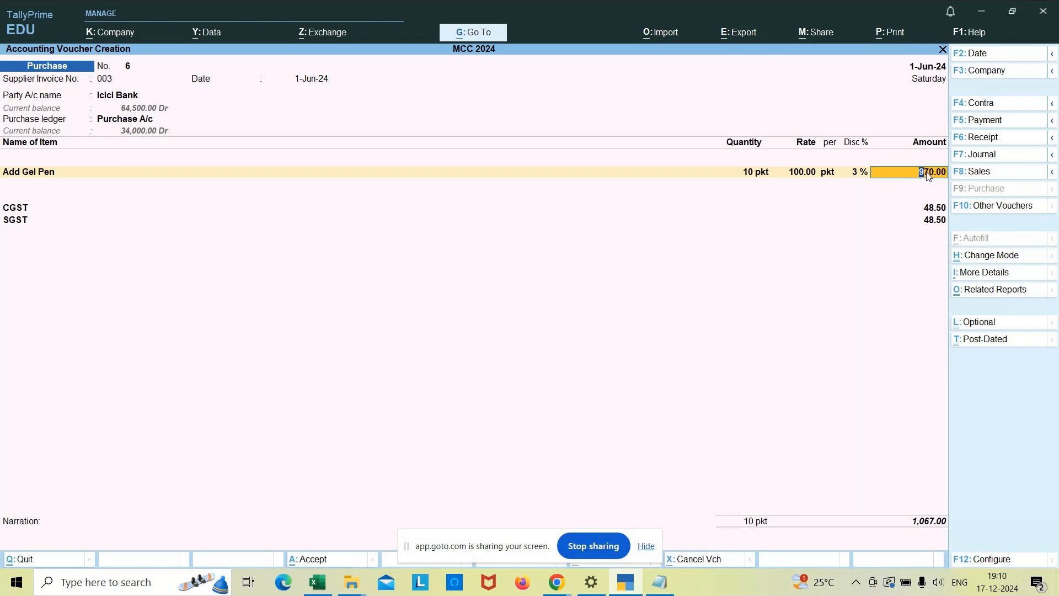
key(Return)
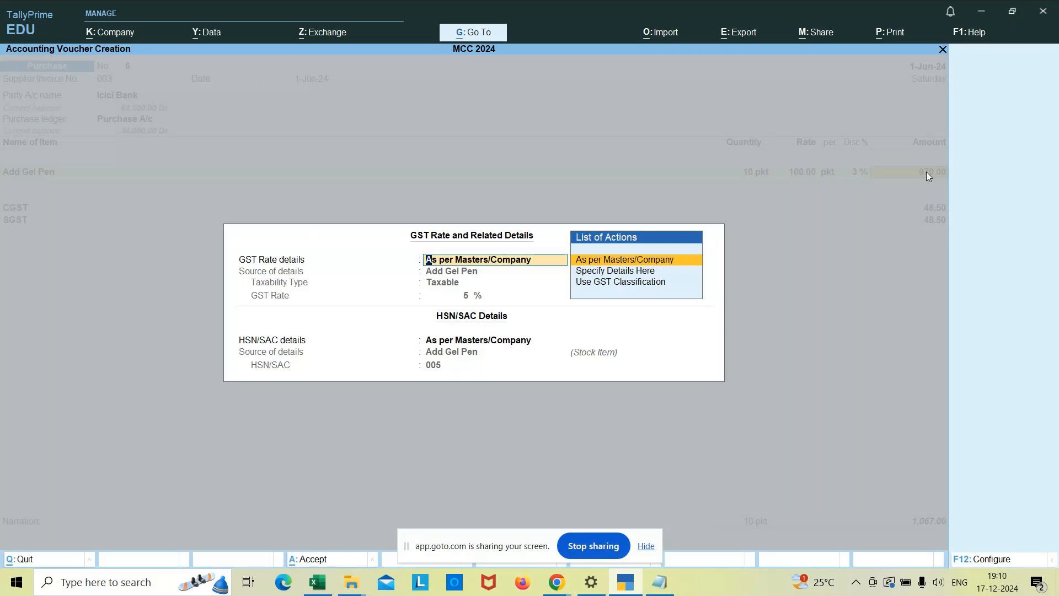
key(Return)
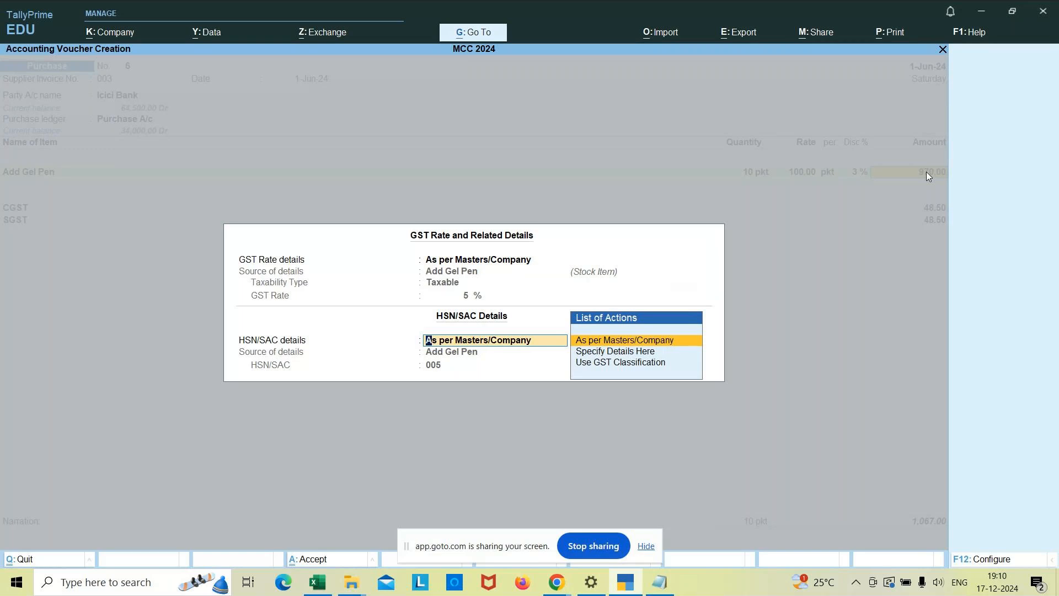
key(Return)
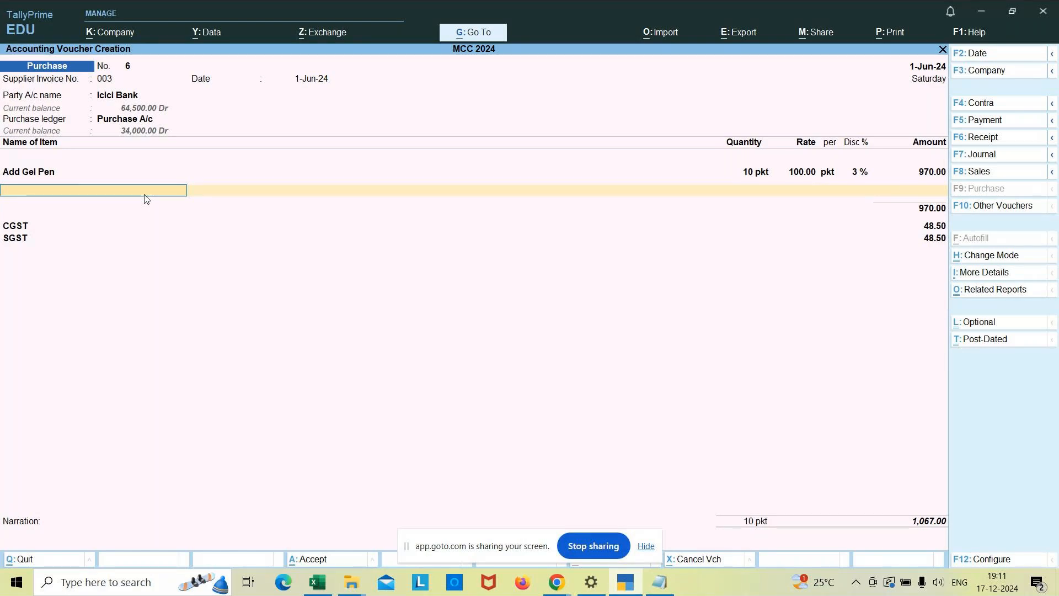
Keep the CGST and SGST lines and confirm the Icici Bank cheque allocation again to reach the narration.
key(Return)
key(Return)
key(Return)
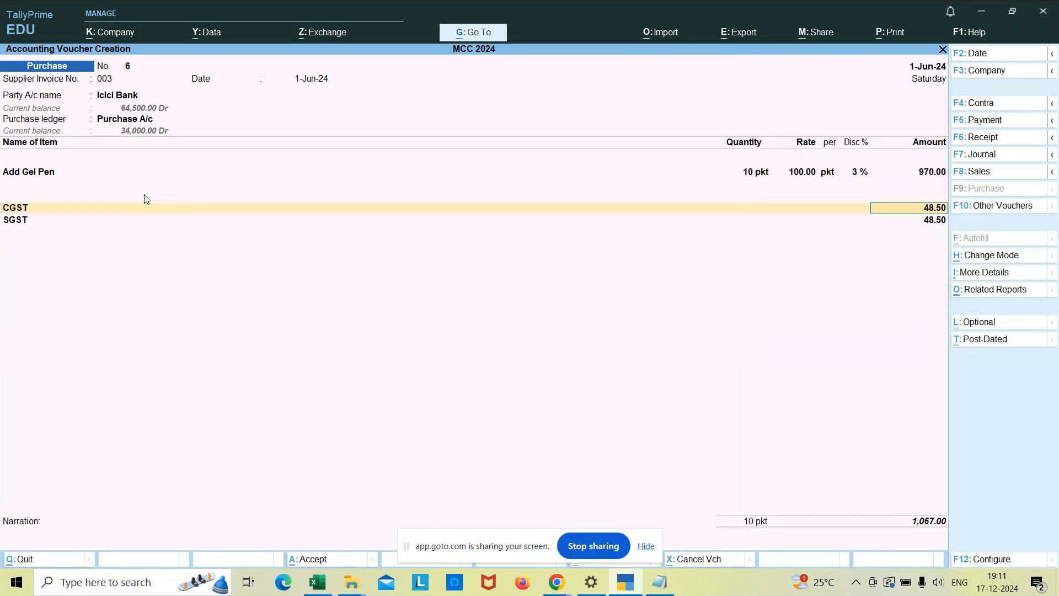
key(Return)
key(Return)
key(Return)
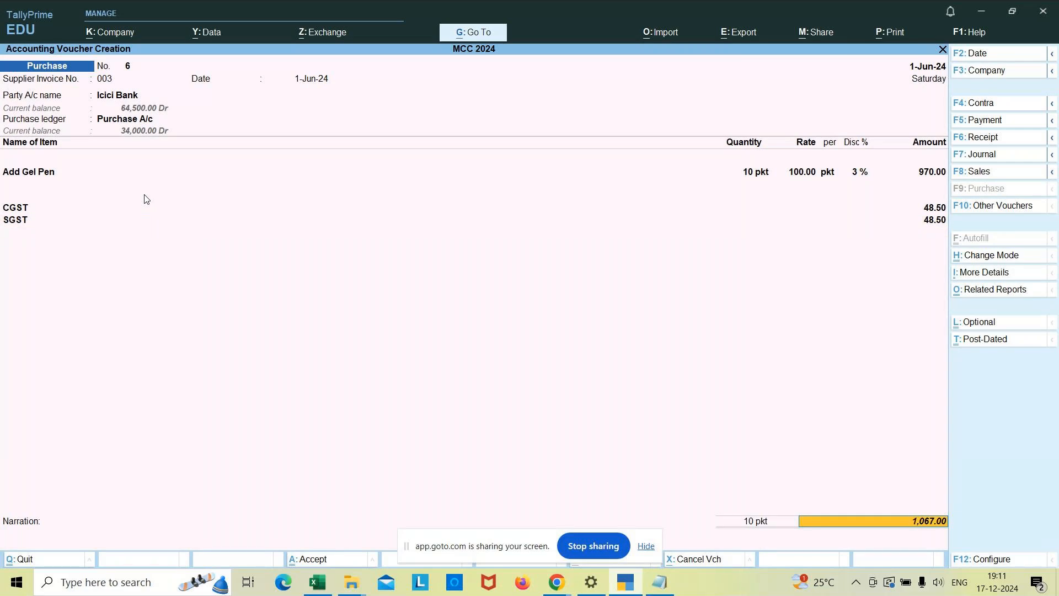
key(Return)
key(Return)
key(Return)
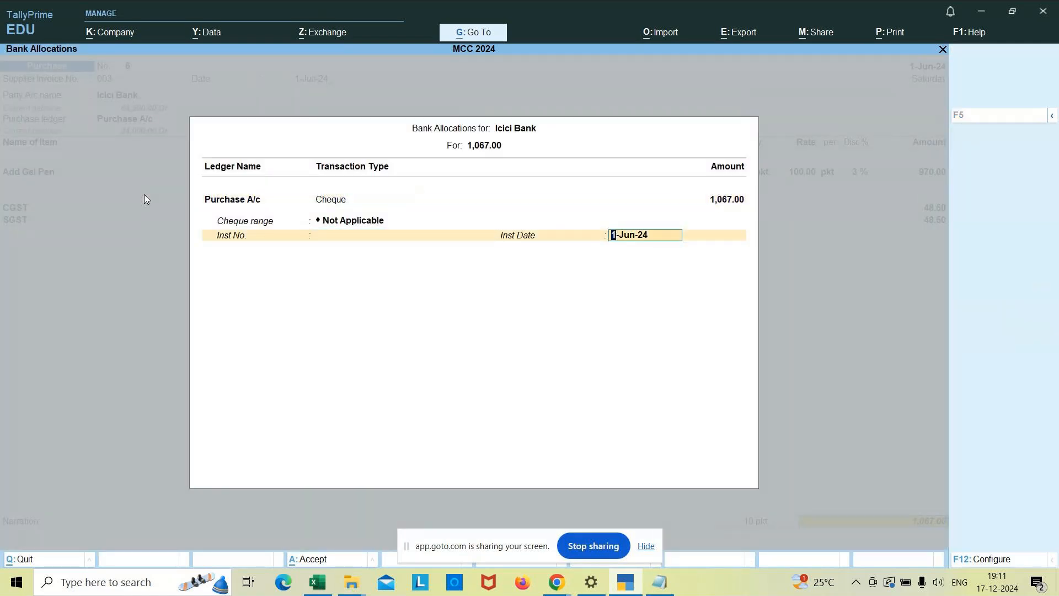
key(Return)
Enter the narration "being add pen purchased with discount" in the purchase voucher.
text(being )
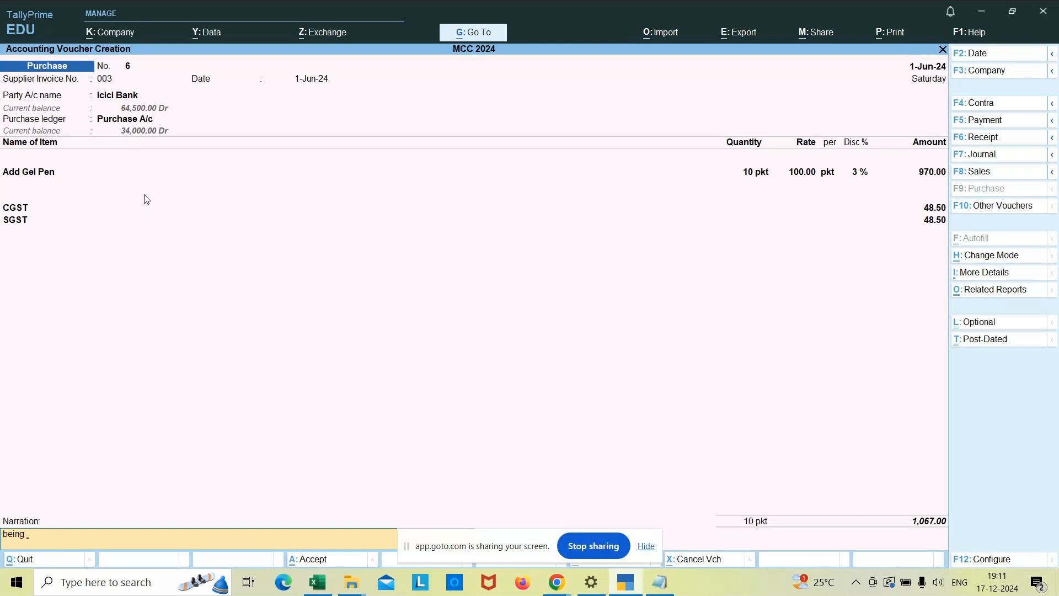
text(add pen purchased with discun)
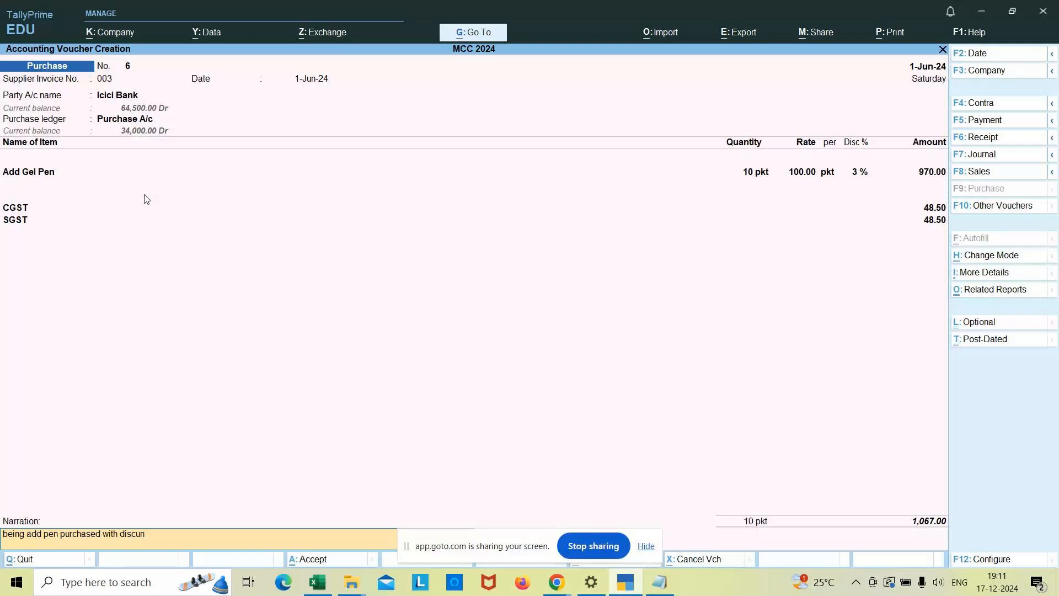
key(BackSpace)
key(BackSpace)
text(co)
Open the built-in calculator to view its earlier calculations and close it again.
key(ctrl+n)
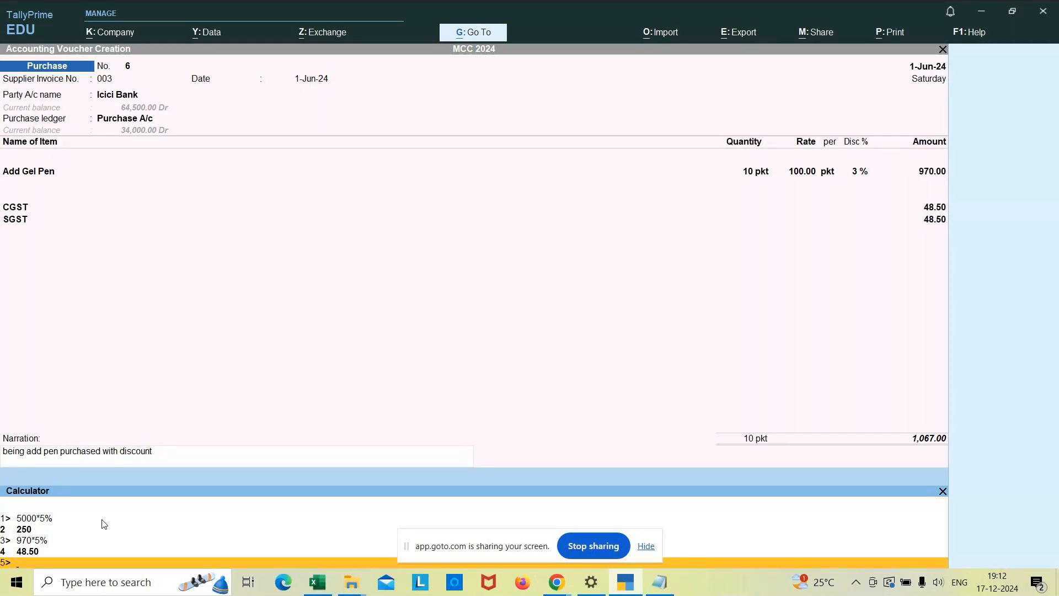
click(942, 491)
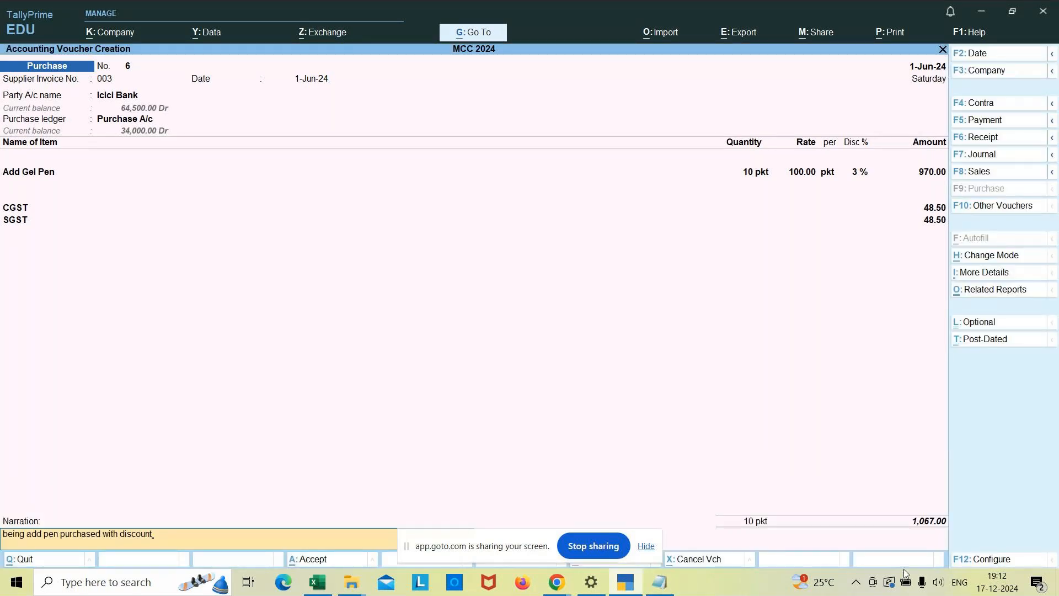
Switch to Notepad and add the heading "Tally Calculator" below the third Item Invoice example.
click(665, 587)
click(680, 476)
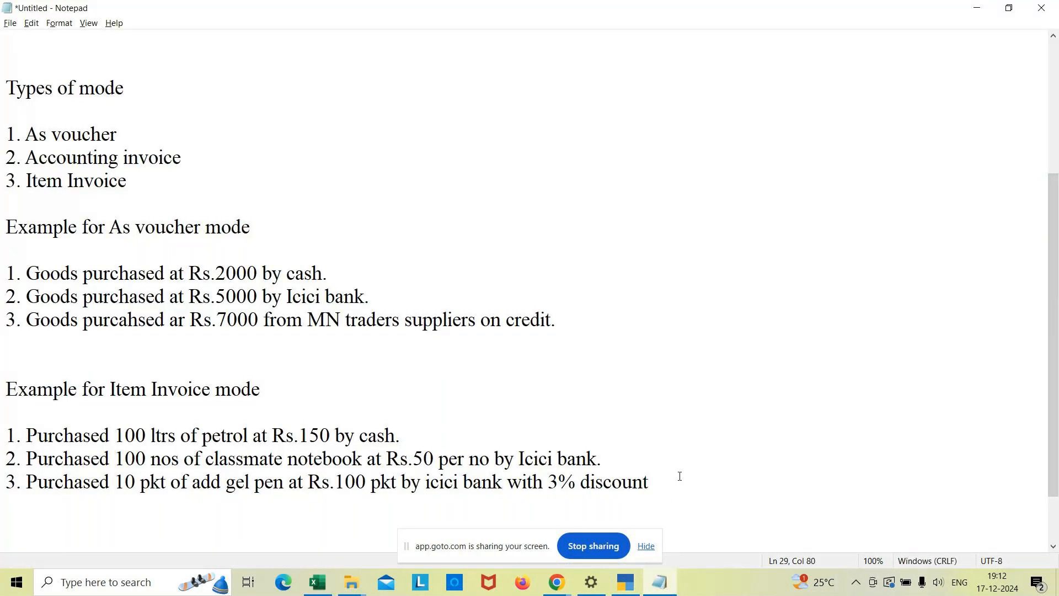
key(Return)
key(Return)
key(BackSpace)
text(Tally Calu)
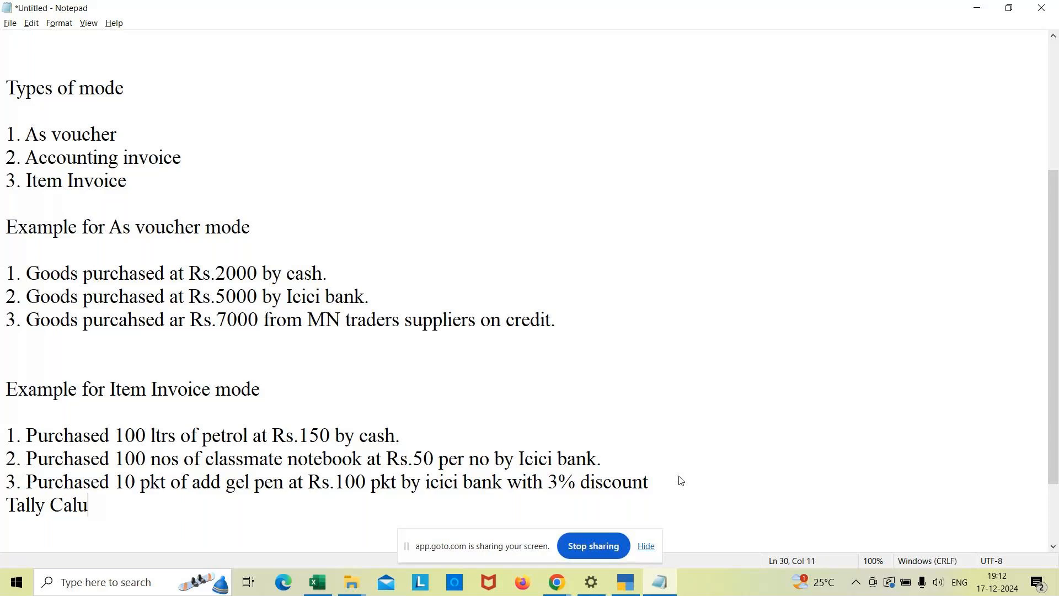
key(BackSpace)
text(culator)
Add the note line "open - ctrl+N" under the Tally Calculator heading.
key(Return)
text(o)
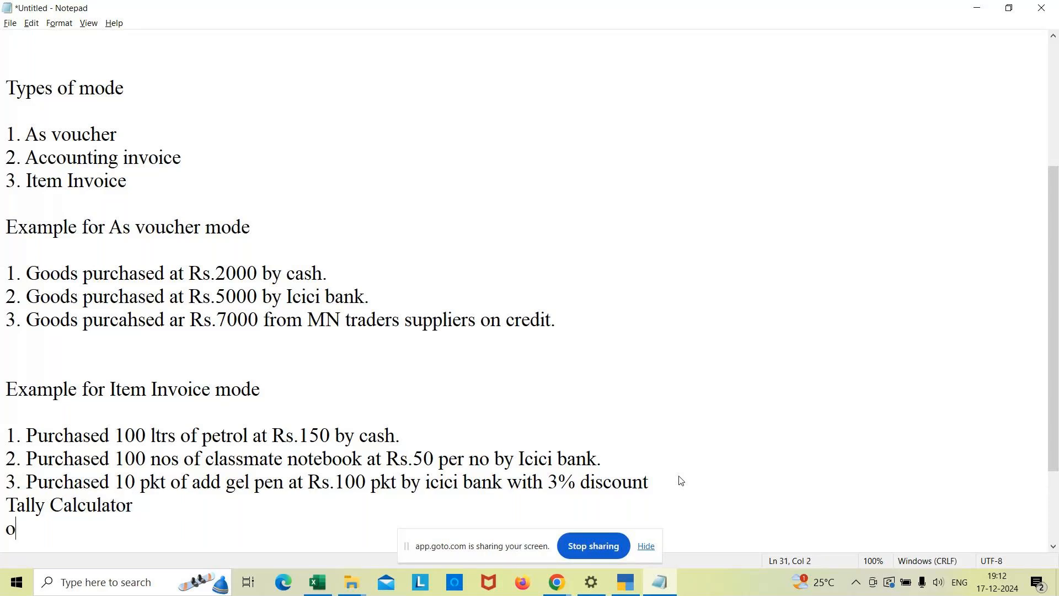
text(pen - ctrl+N)
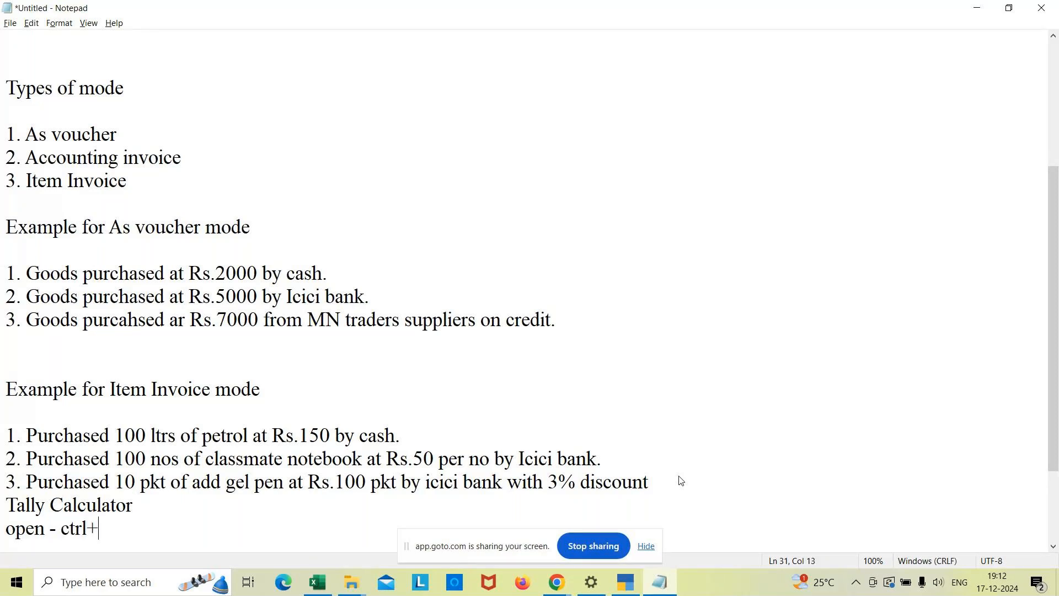
Add the note line "close - ctrl+N" below it and switch back to the TallyPrime purchase voucher.
key(Return)
text(C)
key(BackSpace)
text(close - cte)
key(BackSpace)
text(r)
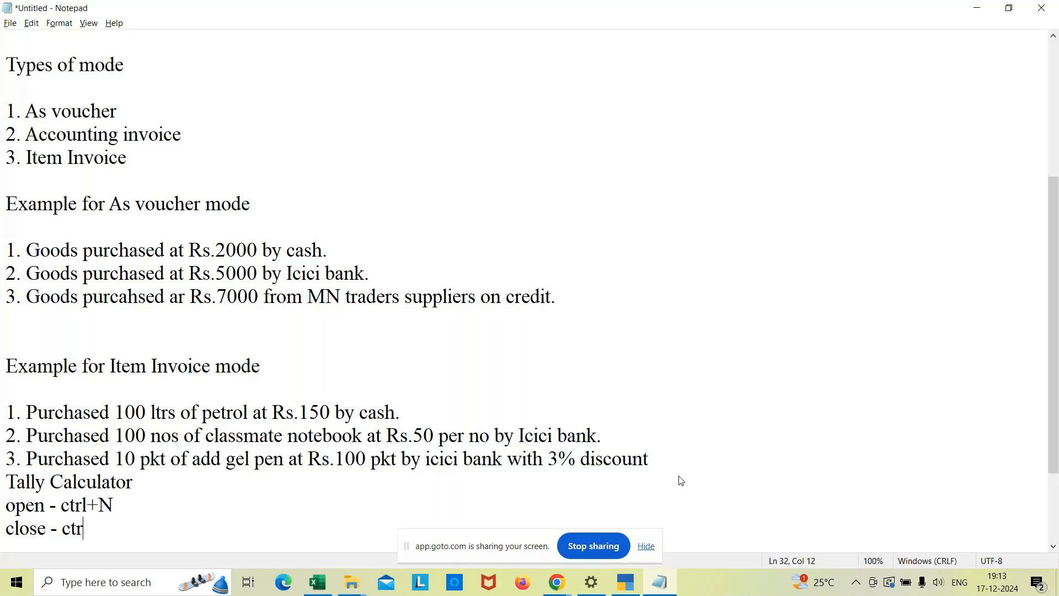
text(l+N)
click(624, 586)
mouse_move(557, 582)
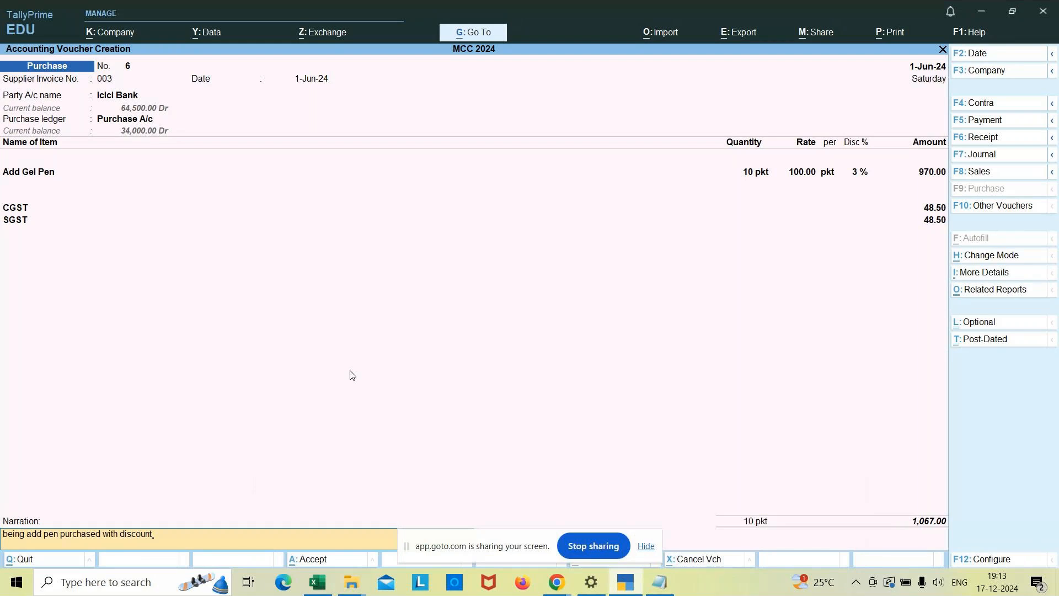
Save the Add Gel Pen purchase voucher with its narration, continuing past the tax warning.
key(Return)
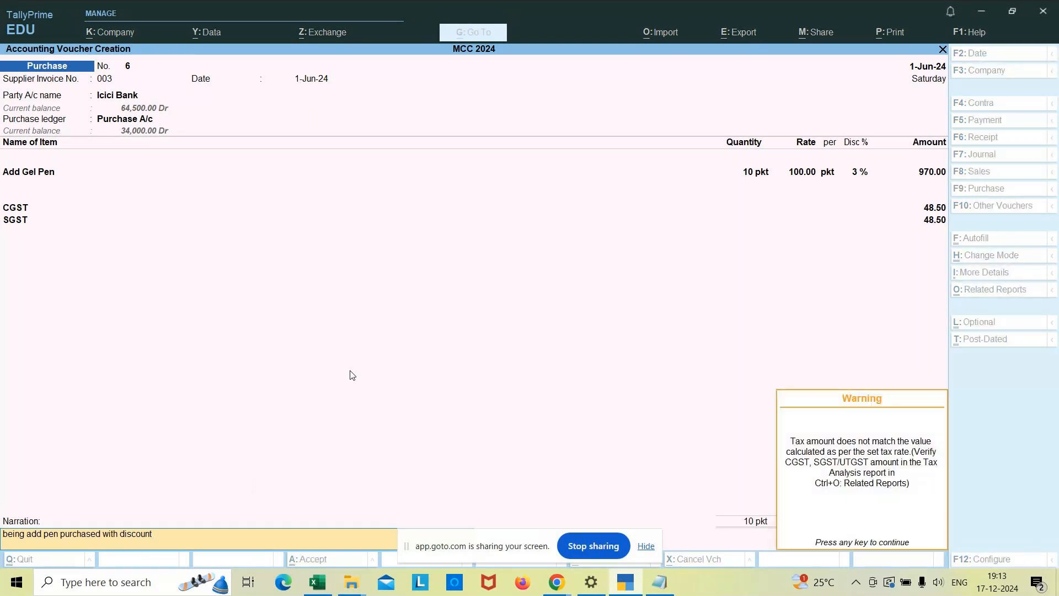
key(Return)
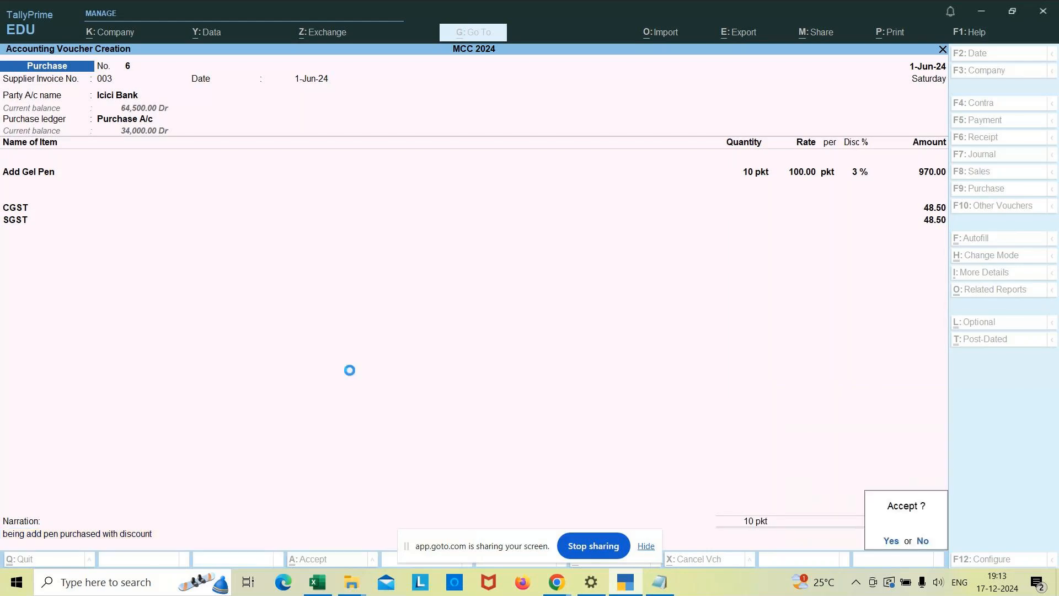
key(Return)
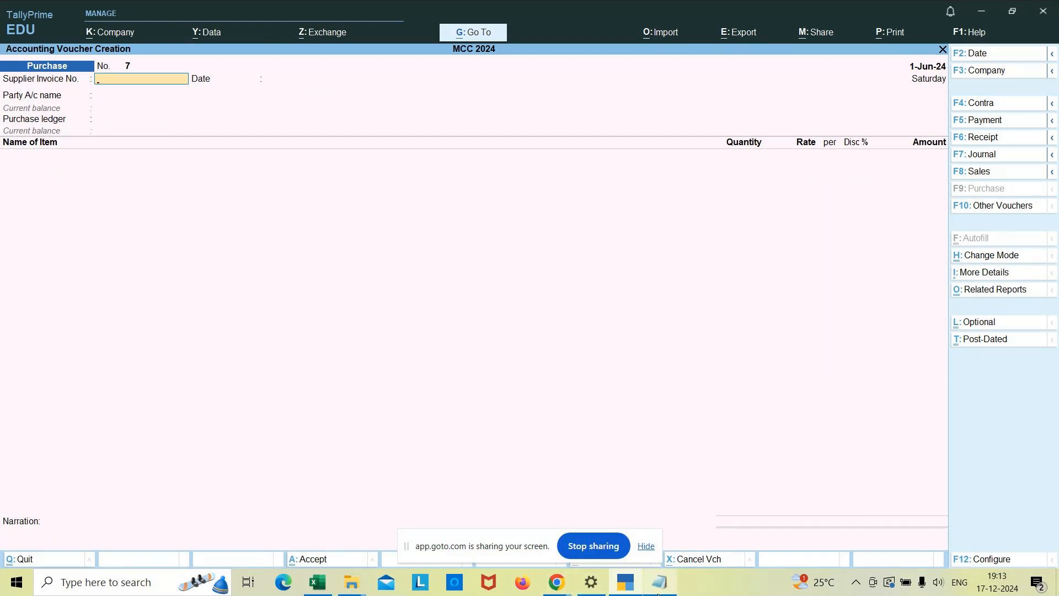
Switch to Notepad and start the fourth Item Invoice example with "4. Purchased 10 vivo mobiles at Rs.15000" below the calculator notes.
mouse_move(659, 594)
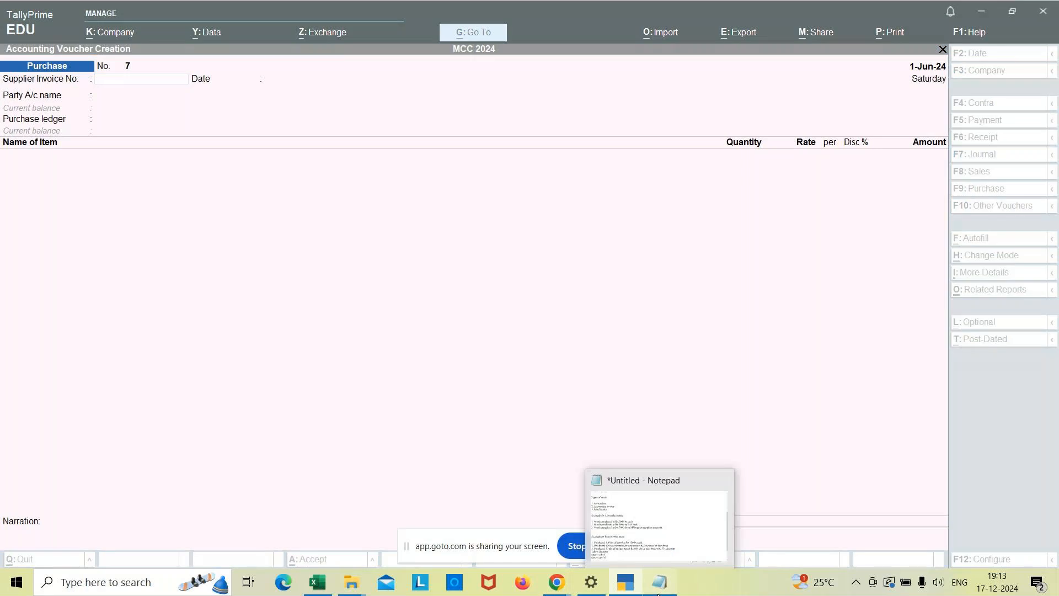
click(658, 593)
scroll(329, 553, down, 1)
key(BackSpace)
text(4)
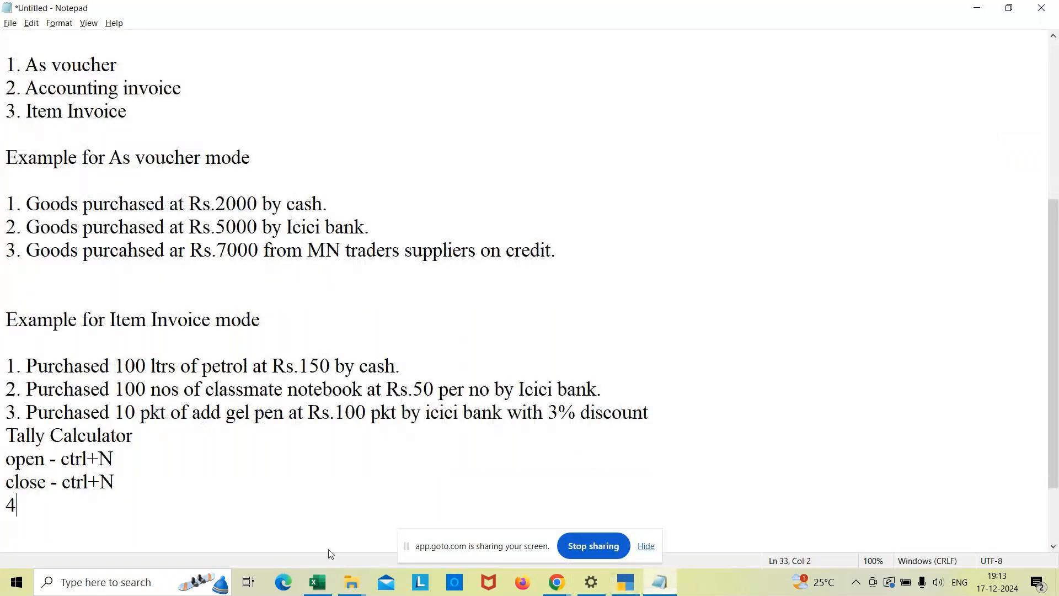
text(. Purchased )
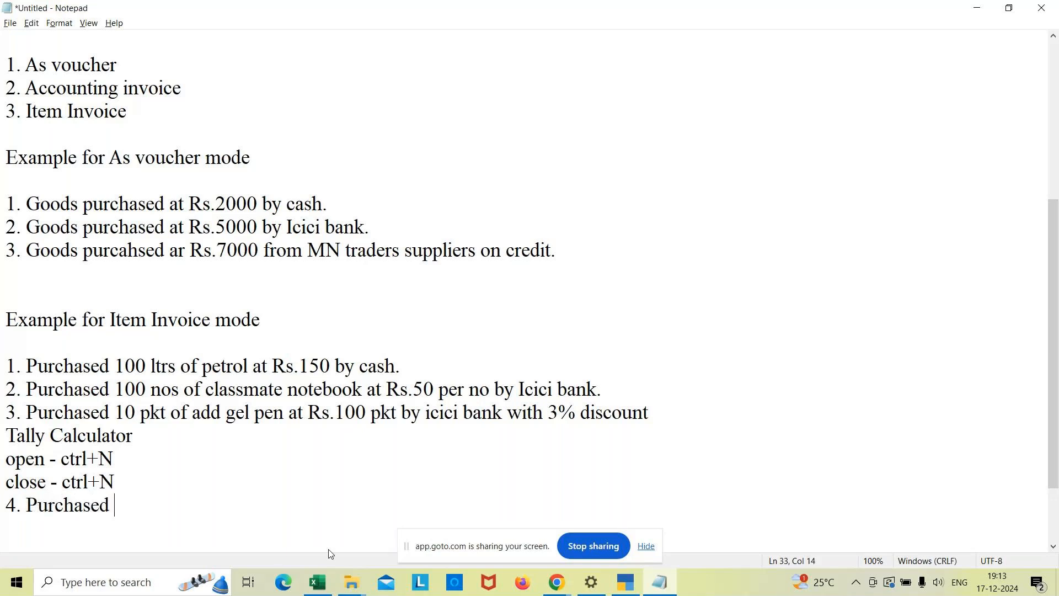
text(10 vivo n)
key(BackSpace)
text(mobiles at R)
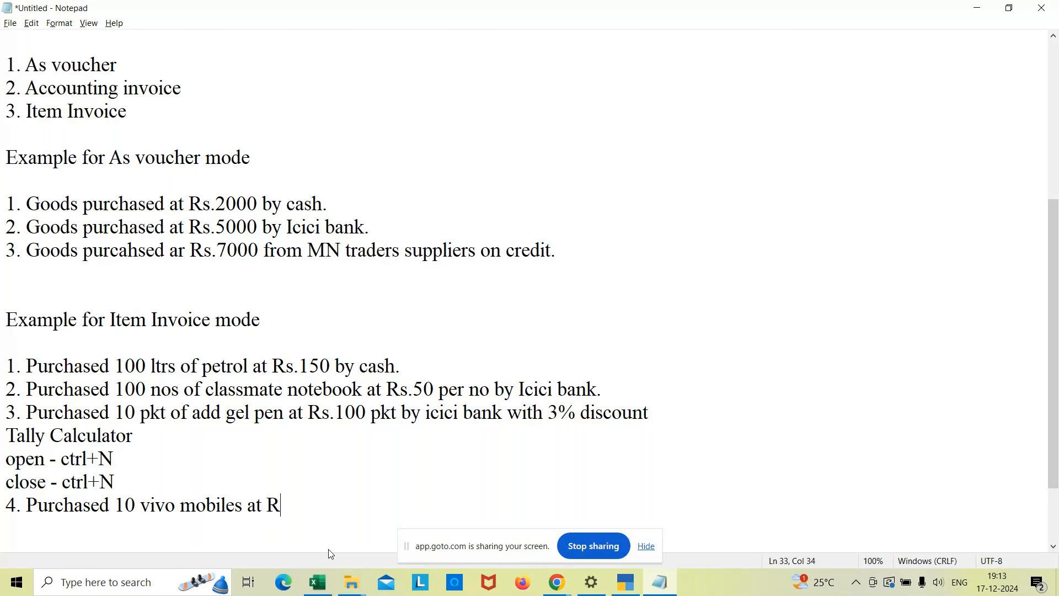
text(s.15000)
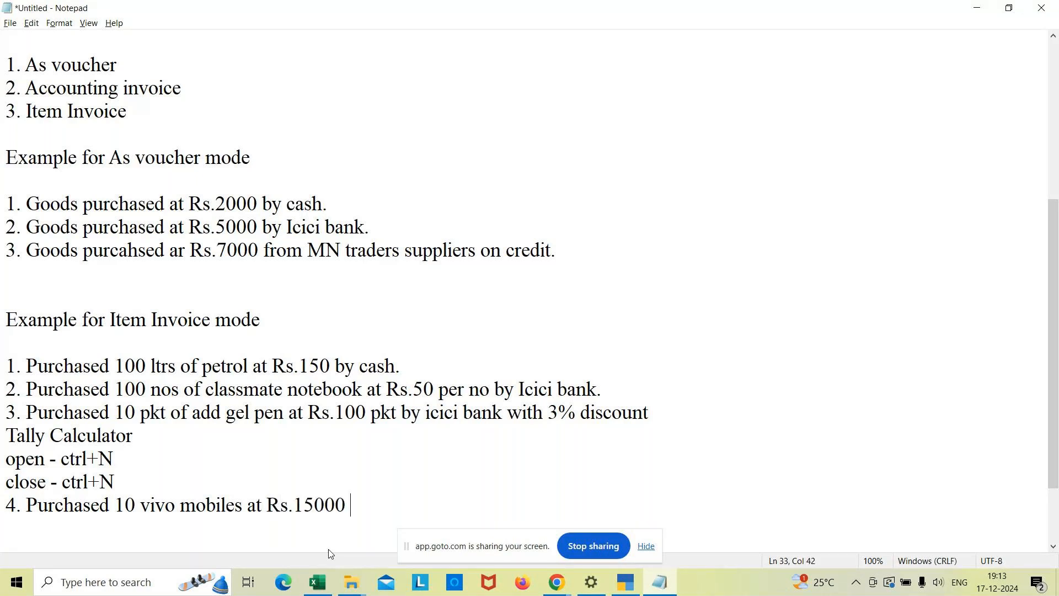
text( per no from Local supplier)
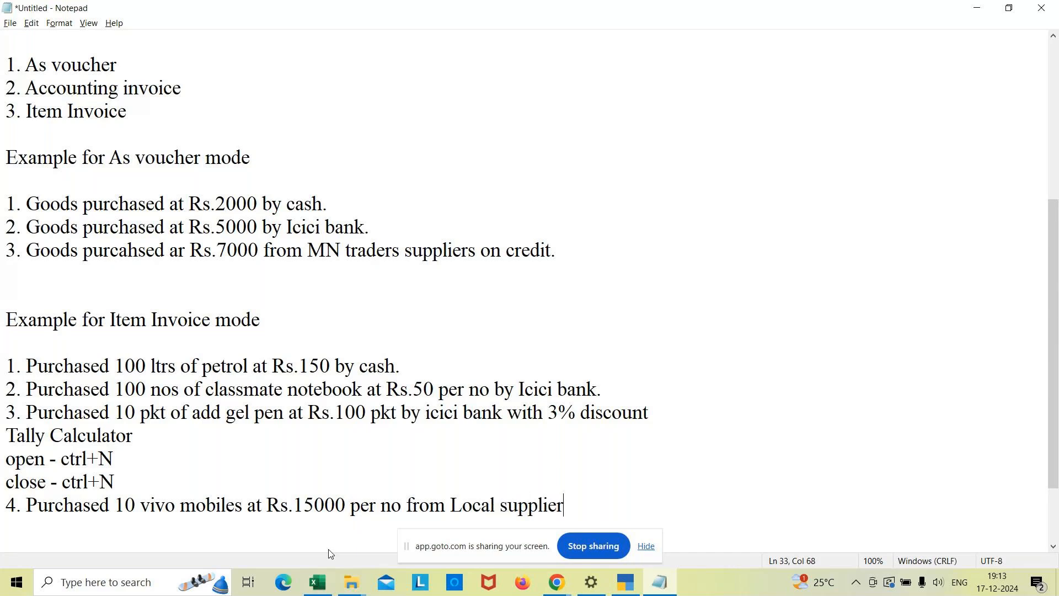
text(s on credit.)
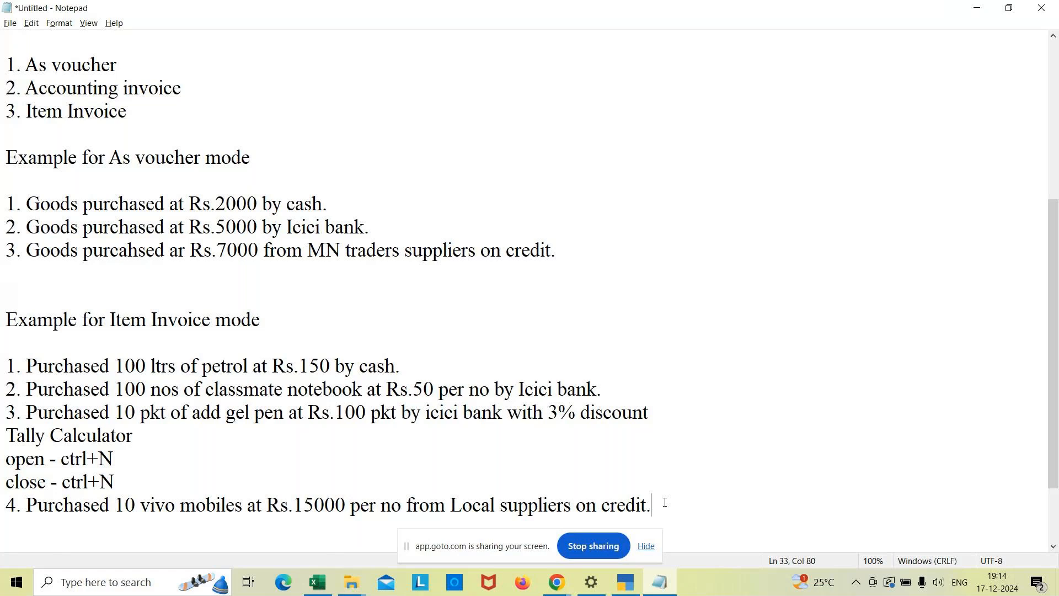
Add the note line "Create Local supplier - Sy.creditors" below the fourth example.
key(Return)
text(Creatye)
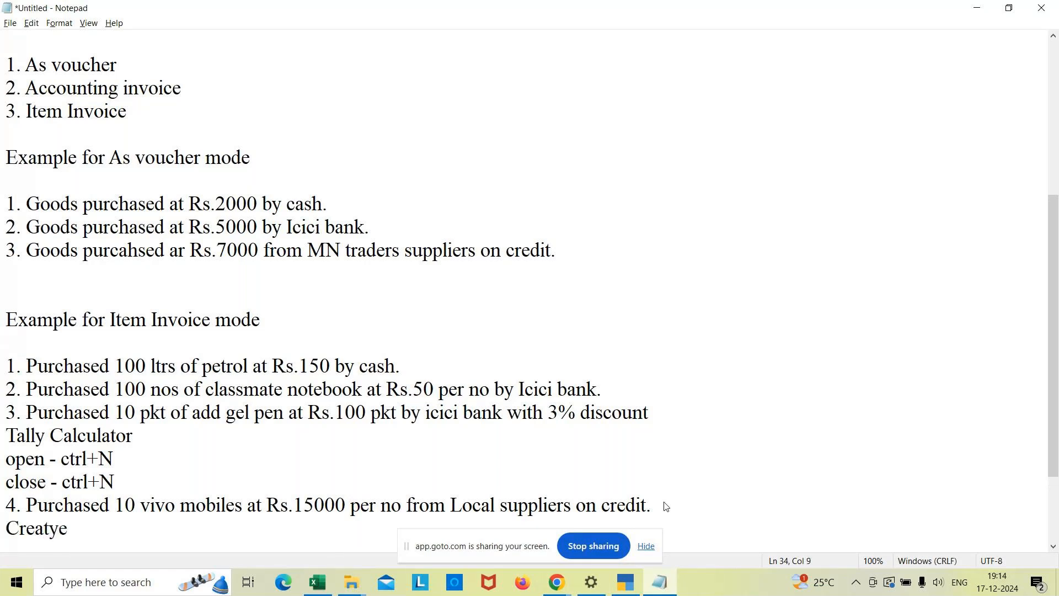
key(BackSpace)
key(BackSpace)
text(e Local su[p)
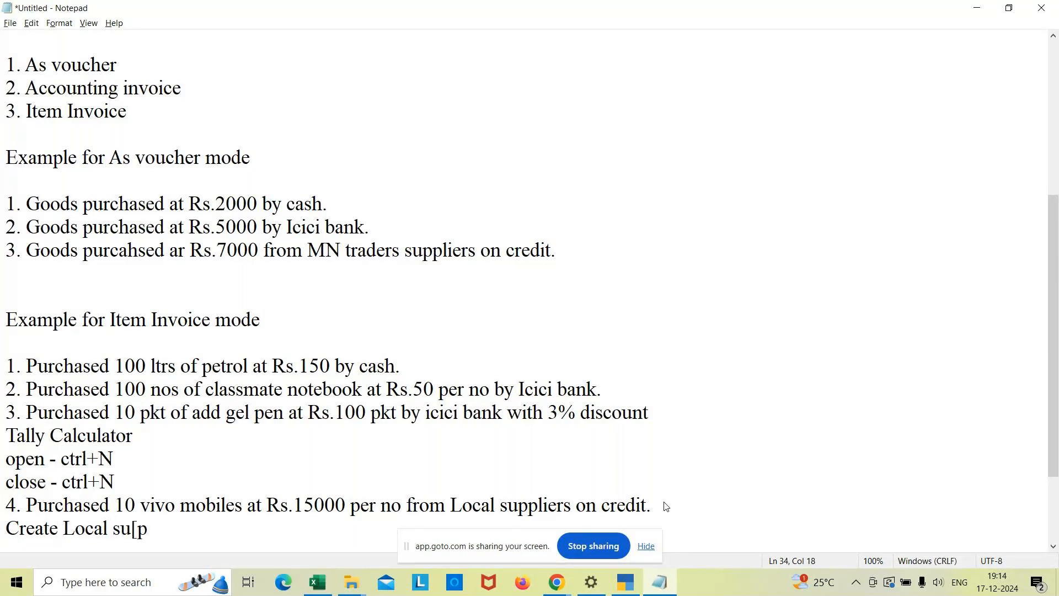
key(BackSpace)
key(BackSpace)
text(pplier - St)
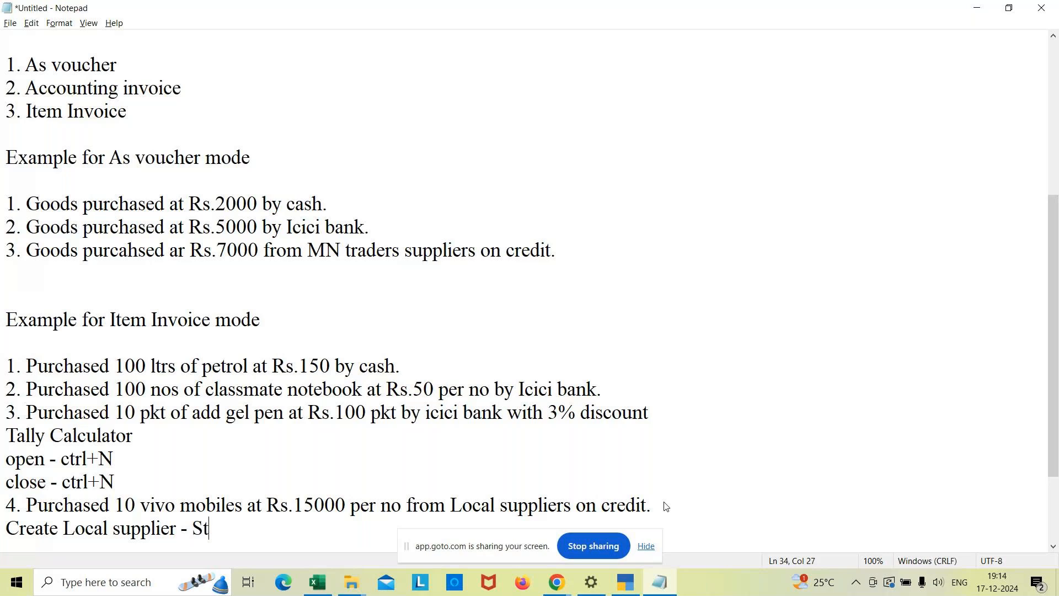
key(BackSpace)
text(y.creditors)
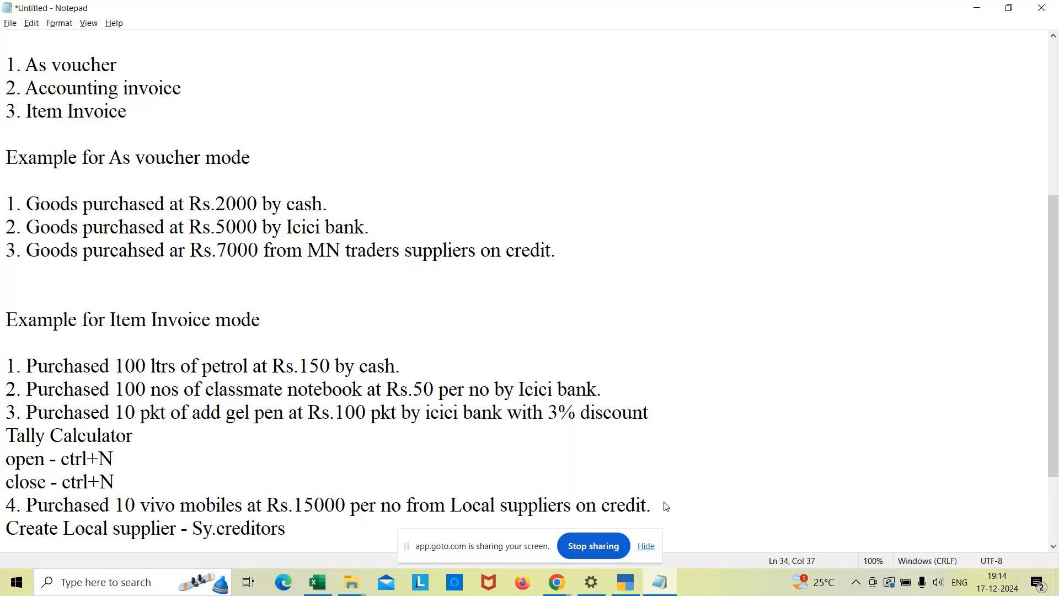
Add an indented "GSTIN no :" line with the local supplier's GSTIN below the supplier note.
key(Return)
text(G)
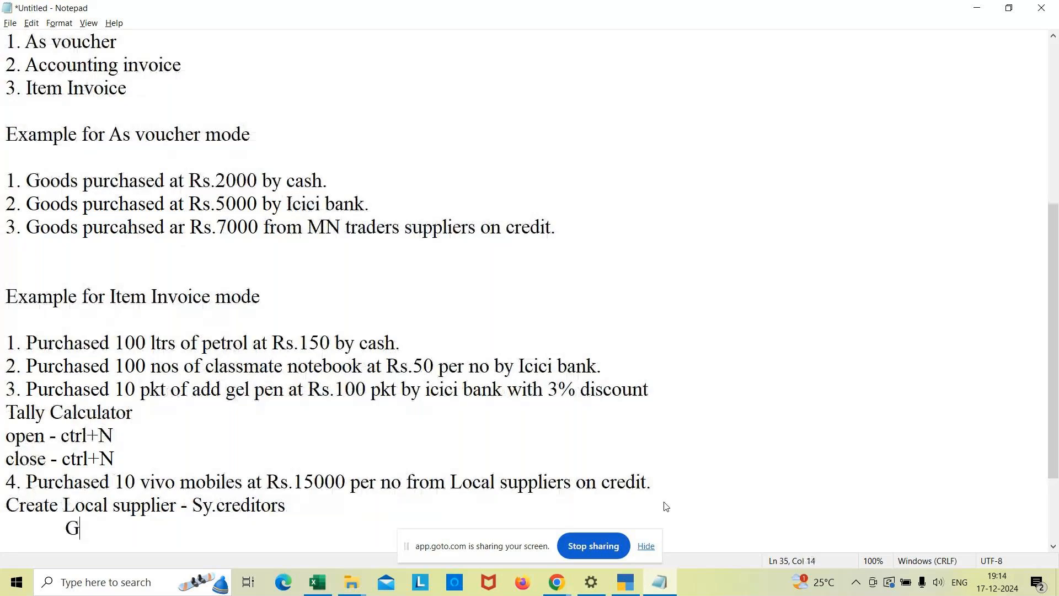
text(STIN no : 29)
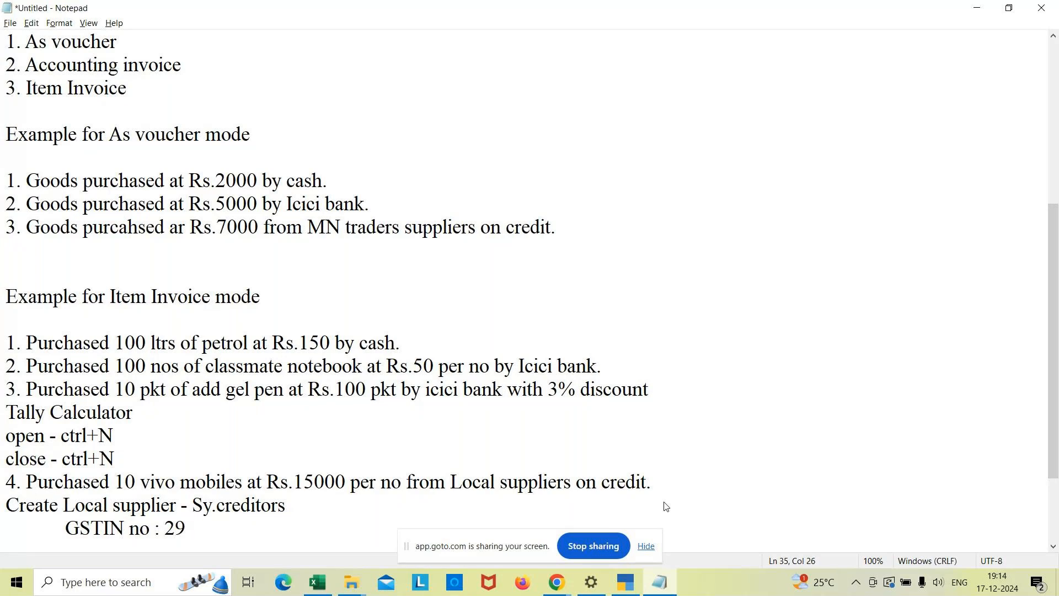
text(LSABC)
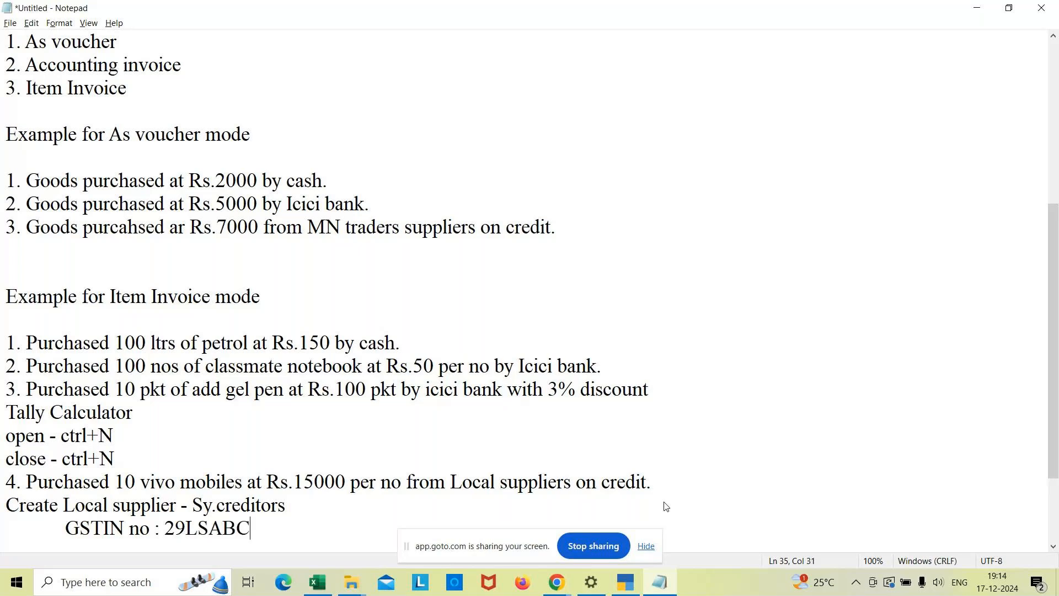
text(1234A1z)
key(BackSpace)
text(Z)
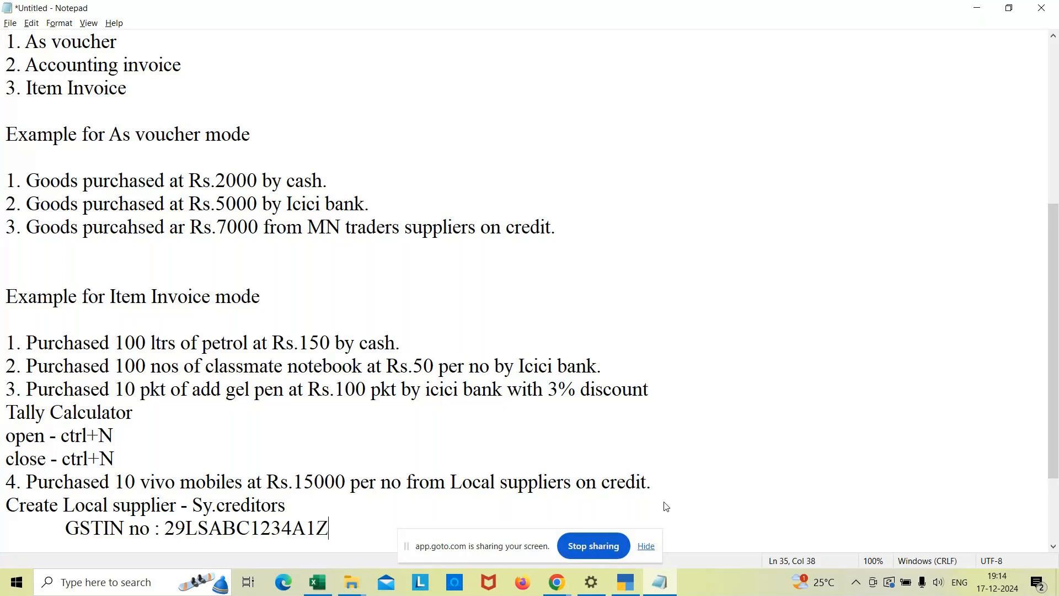
text(1)
Switch to TallyPrime, leave the empty purchase voucher for the Gateway of Tally, and start creating a new ledger.
click(625, 586)
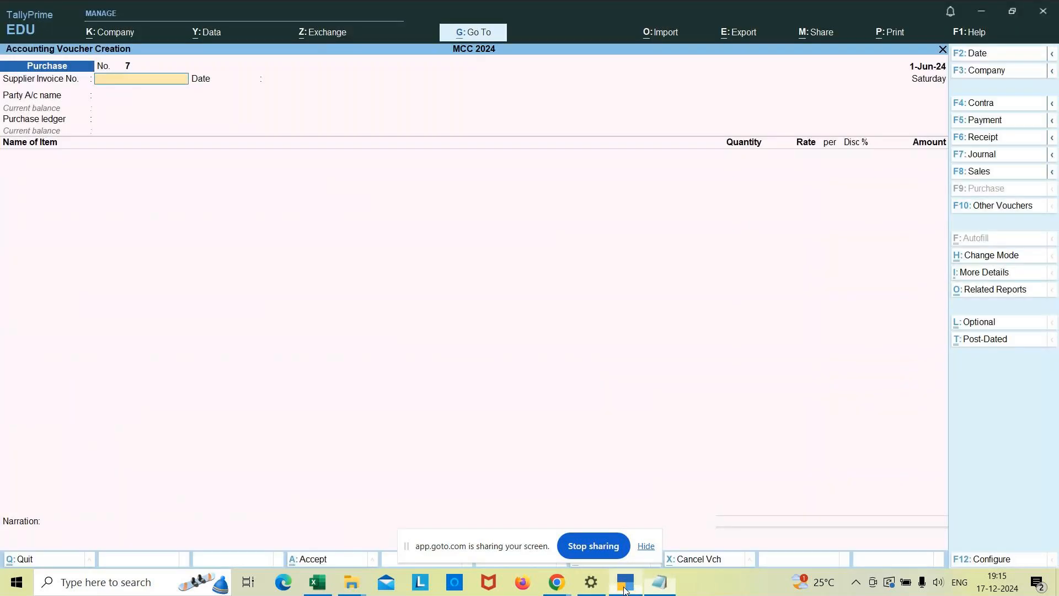
key(Escape)
key(Escape)
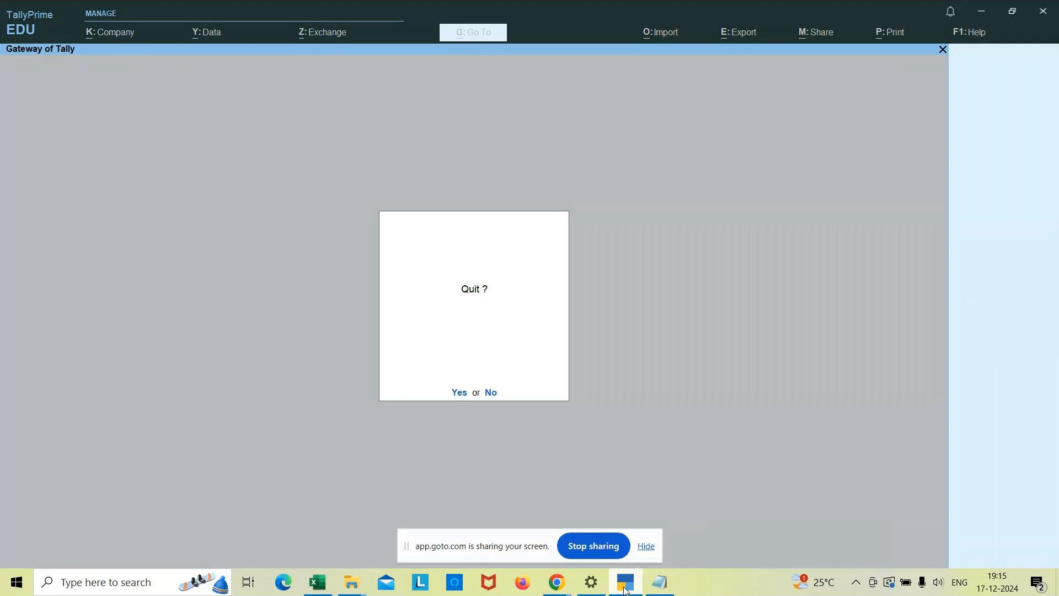
key(Escape)
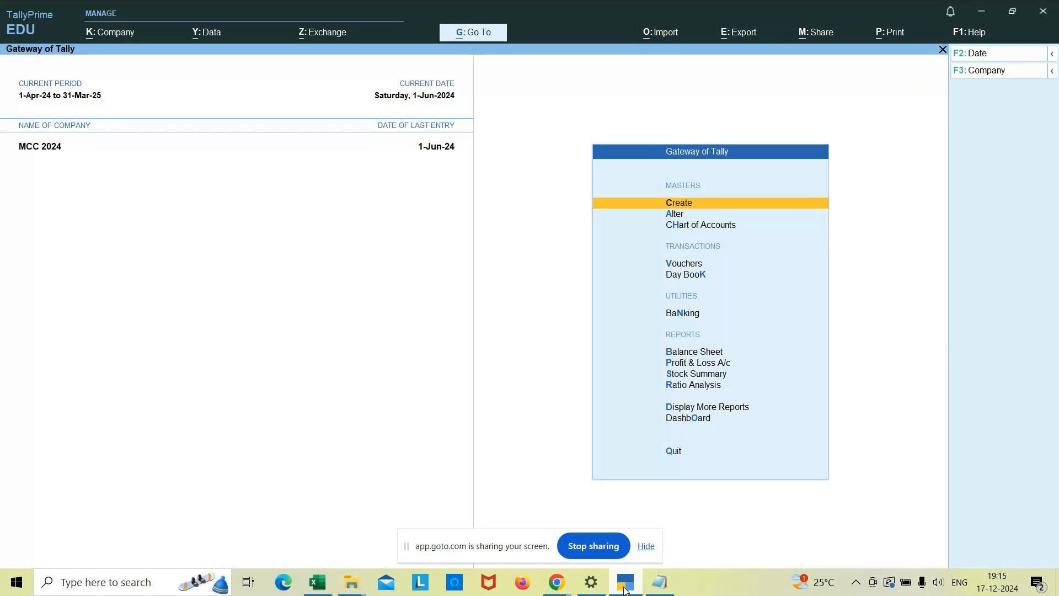
key(Return)
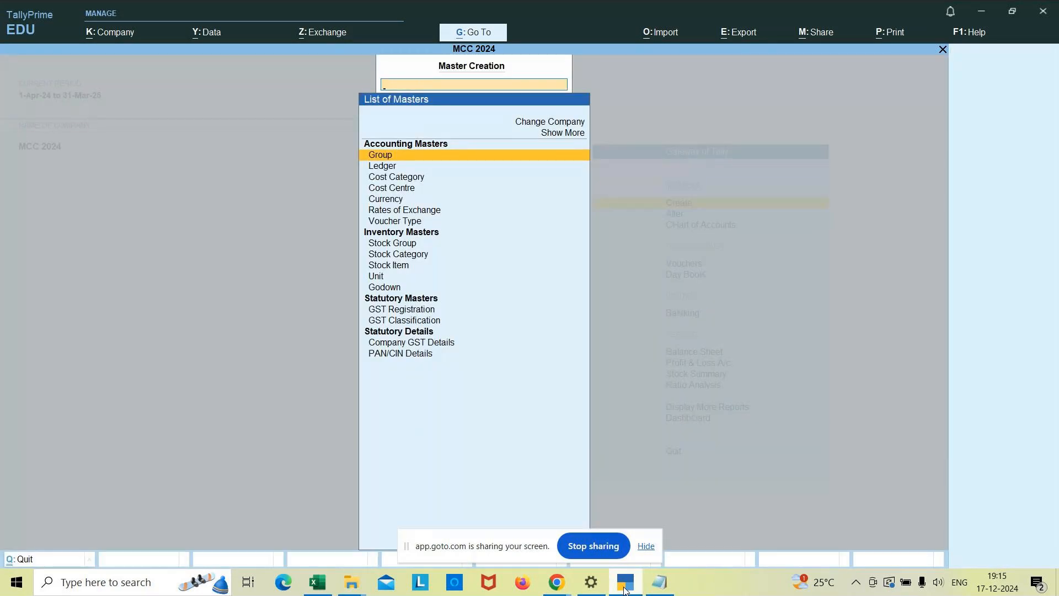
key(Down)
key(Return)
Name the ledger Local Suppliers and place it under the Sundry Creditors group.
text(Local)
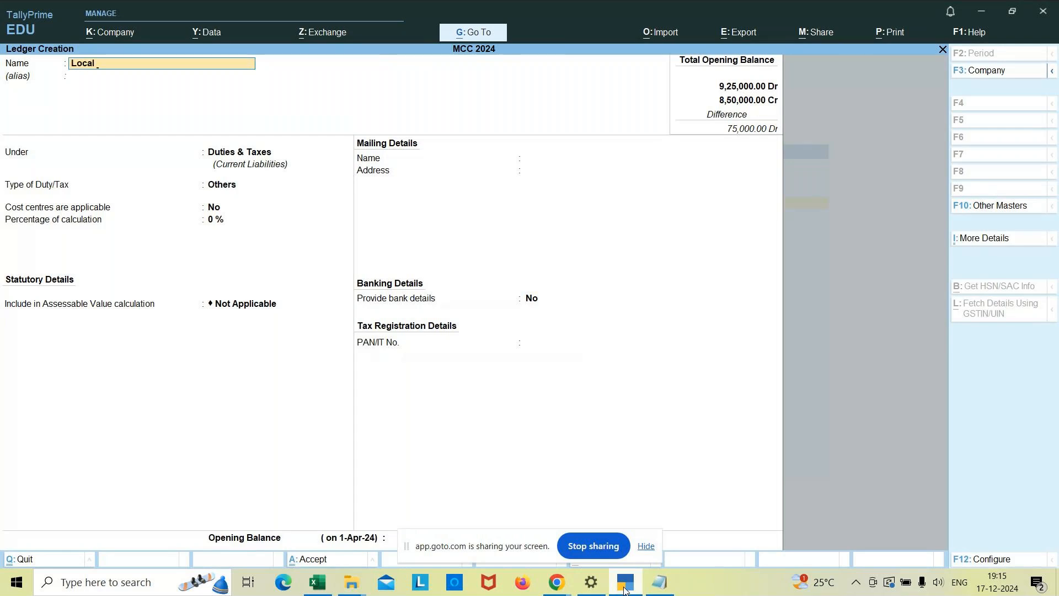
text( Suppliers)
key(Return)
key(Return)
key(Down)
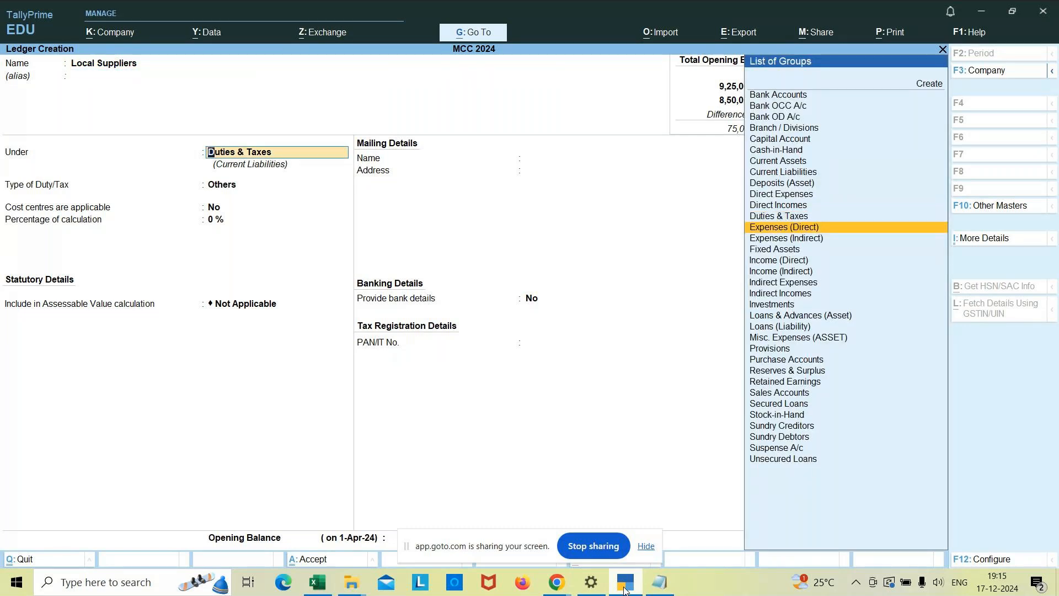
key(Down)
key(Down)
key(Down)
key(Down)
key(Down)
key(Down)
key(Down)
key(Down)
key(Down)
key(Down)
key(Down)
key(Down)
key(Down)
key(Down)
key(Down)
key(Down)
key(Down)
key(Down)
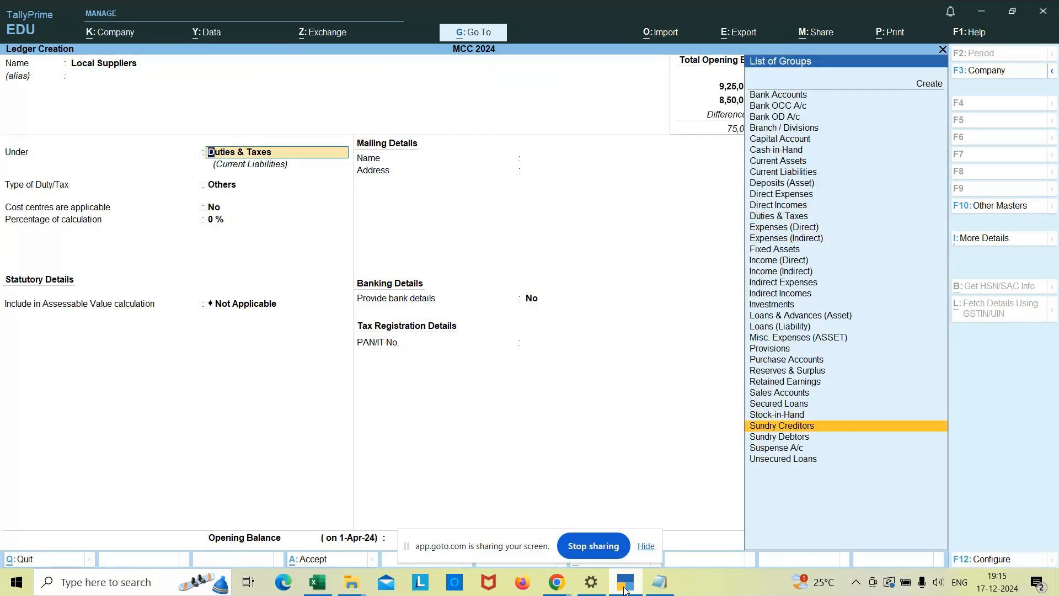
key(Return)
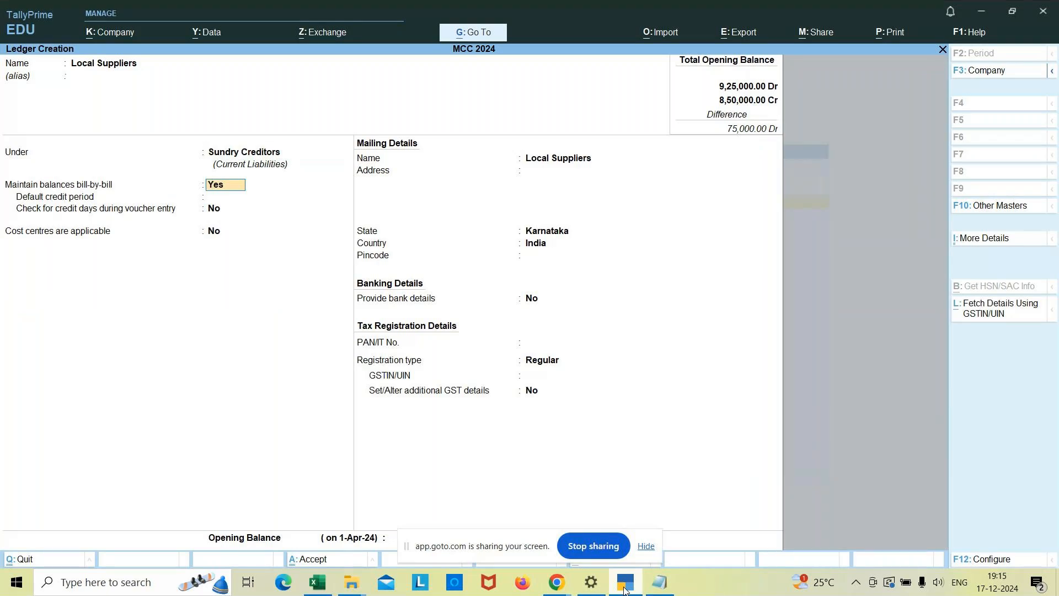
Keep bill-by-bill balances at Yes, the mailing state Karnataka and country India, and bank details at No for the ledger.
key(Return)
key(Return)
key(Return)
key(Return)
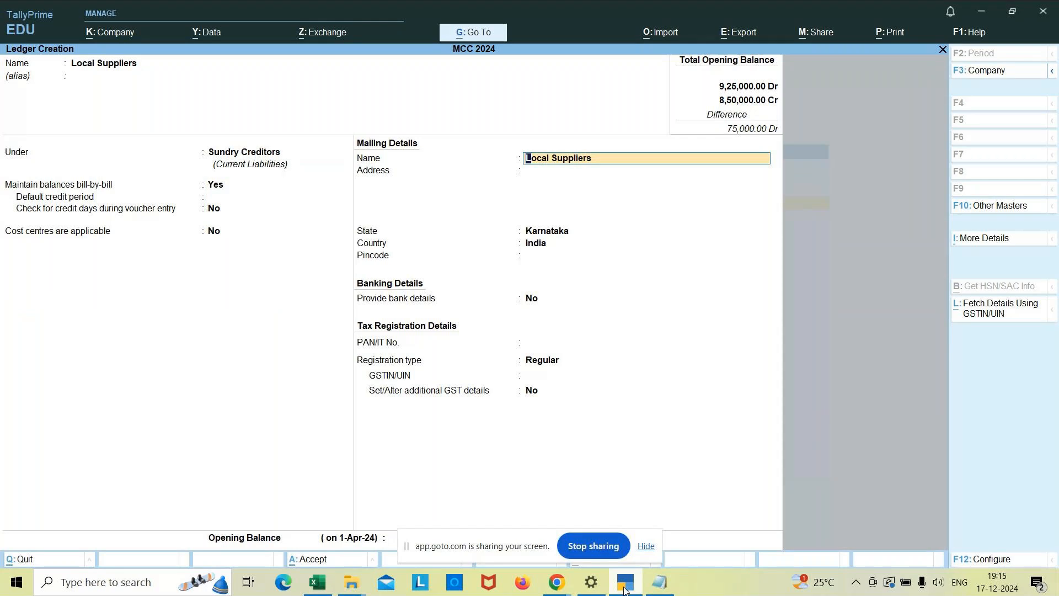
key(Return)
key(Return)
key(Return)
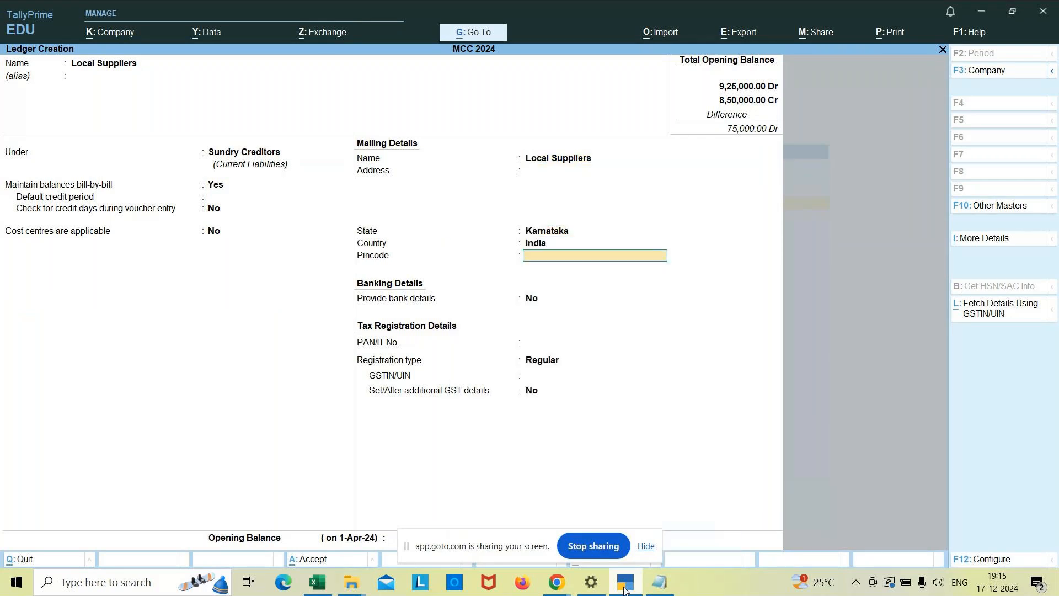
key(Return)
key(Return)
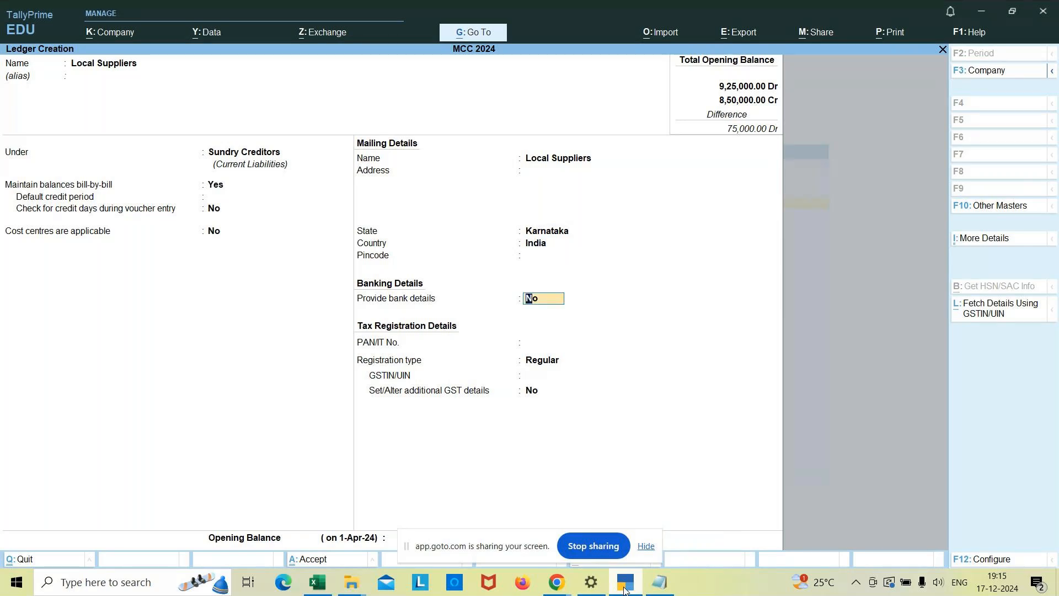
key(Return)
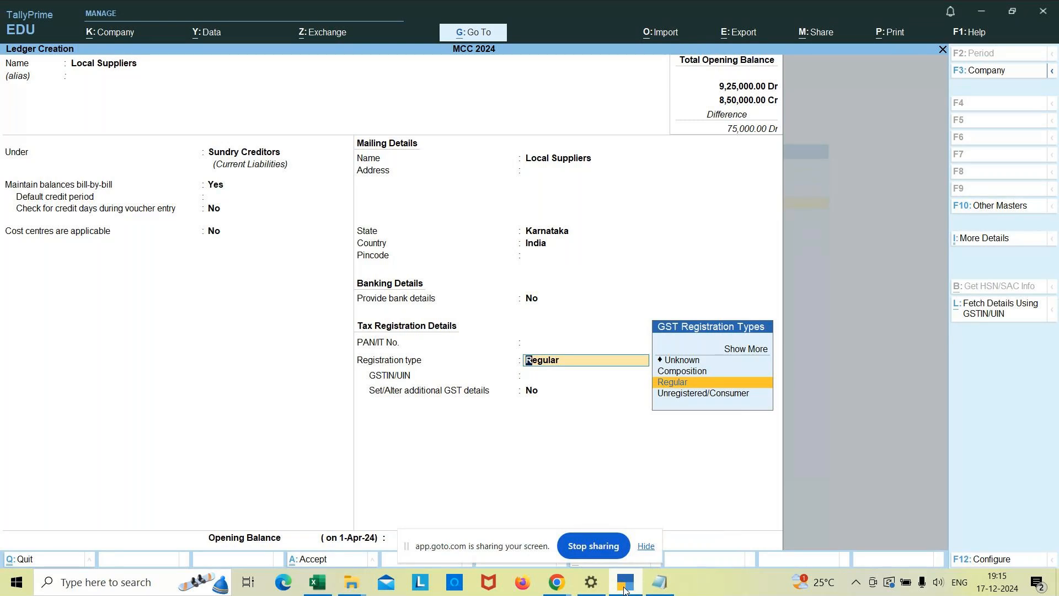
Keep the registration type Regular, enter the supplier's GSTIN, and leave additional GST details at No.
key(Return)
text(29LSABC123)
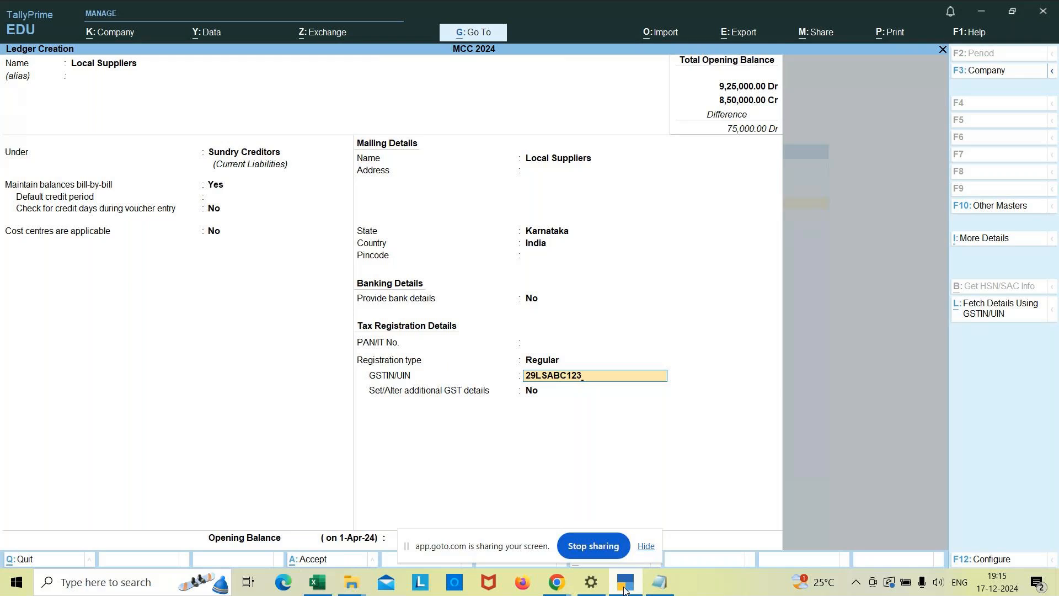
text(4A1Z1)
key(Return)
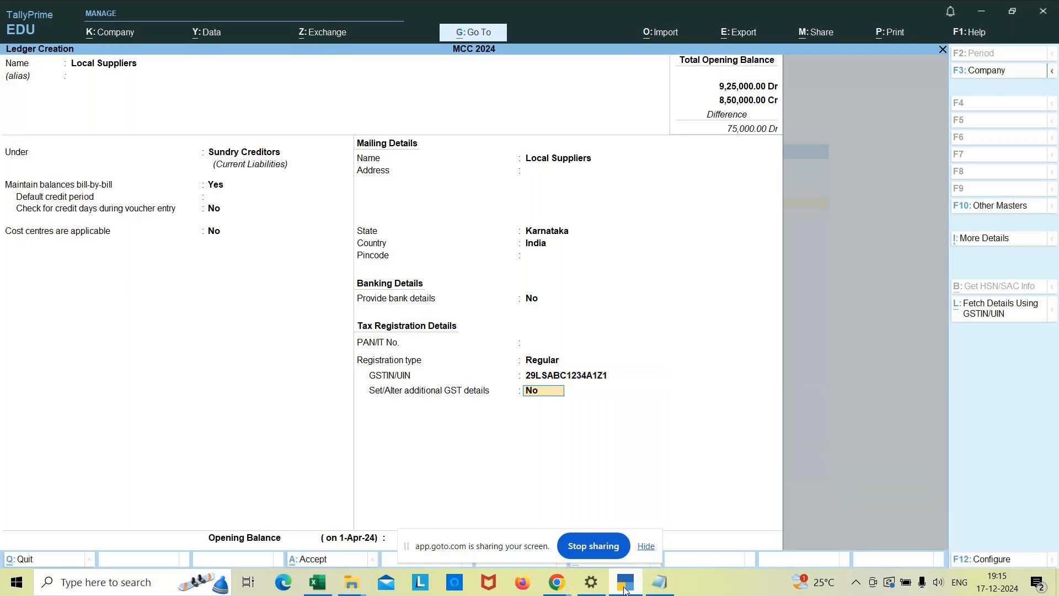
key(Return)
key(Return)
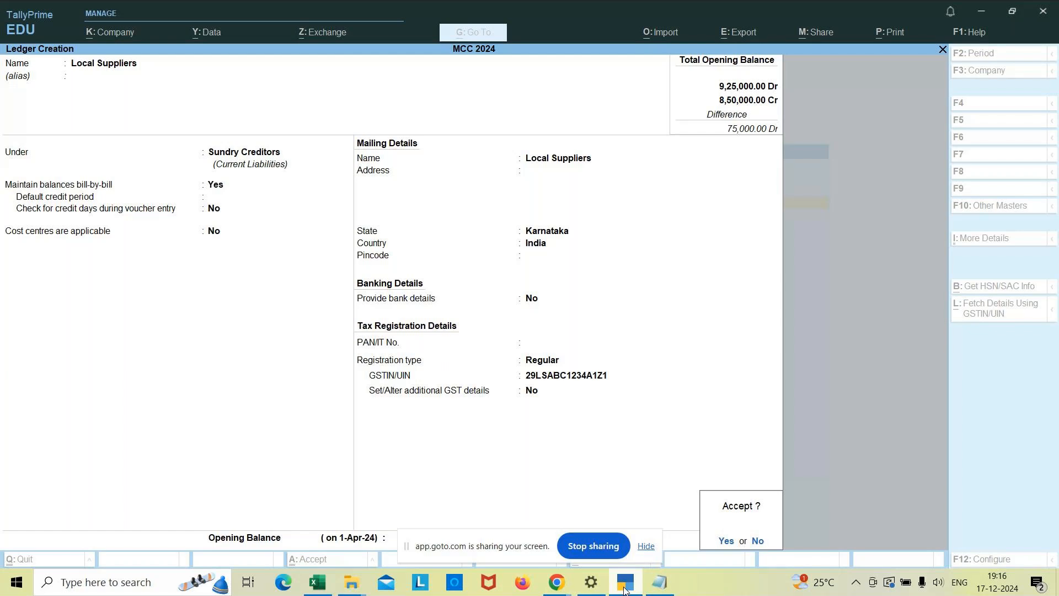
Save the Local Suppliers ledger, return to the Gateway of Tally, and open a new purchase voucher.
key(Return)
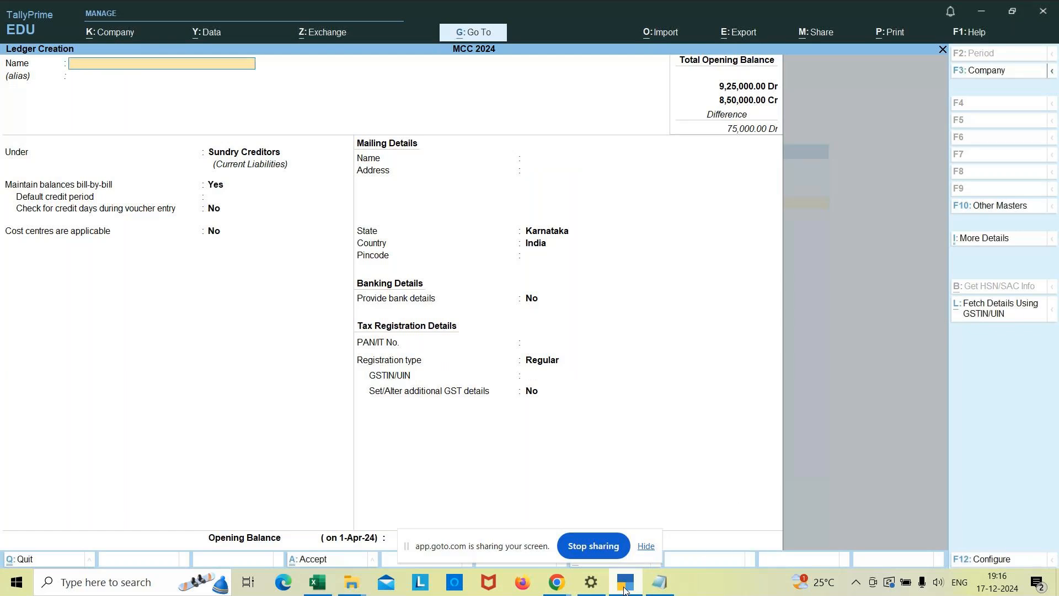
key(Escape)
key(Return)
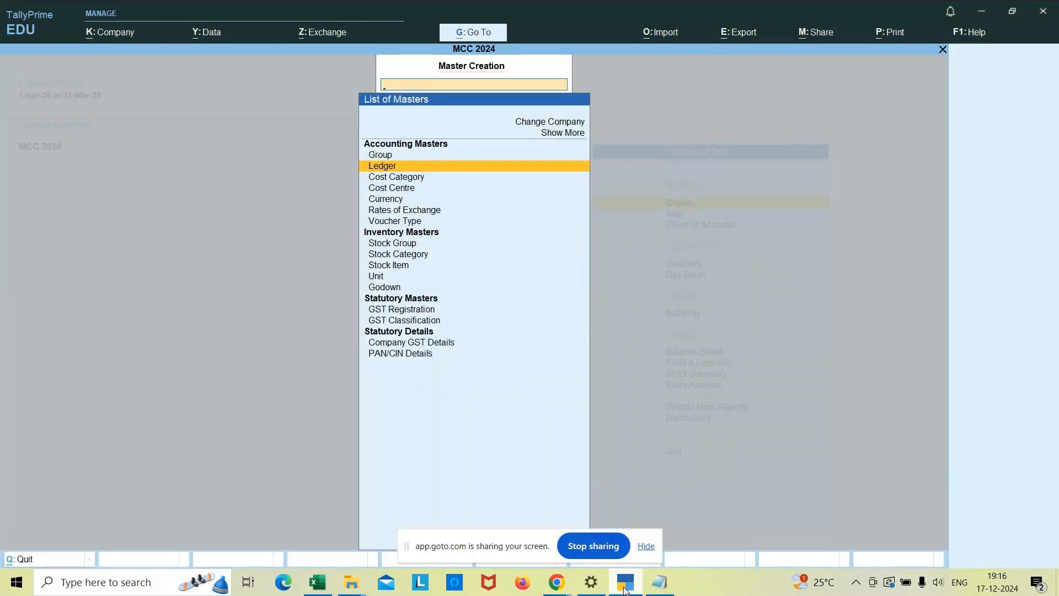
key(Escape)
key(Down)
key(Down)
key(Down)
key(Return)
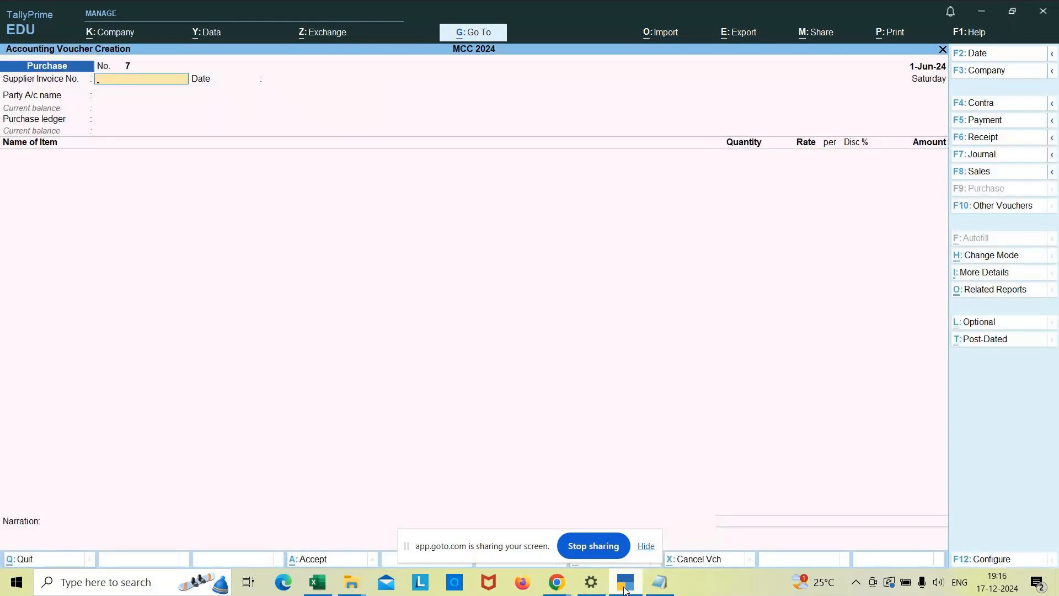
Date the purchase voucher 1-Jul-24 and enter supplier invoice number 004 with the same invoice date.
key(F2)
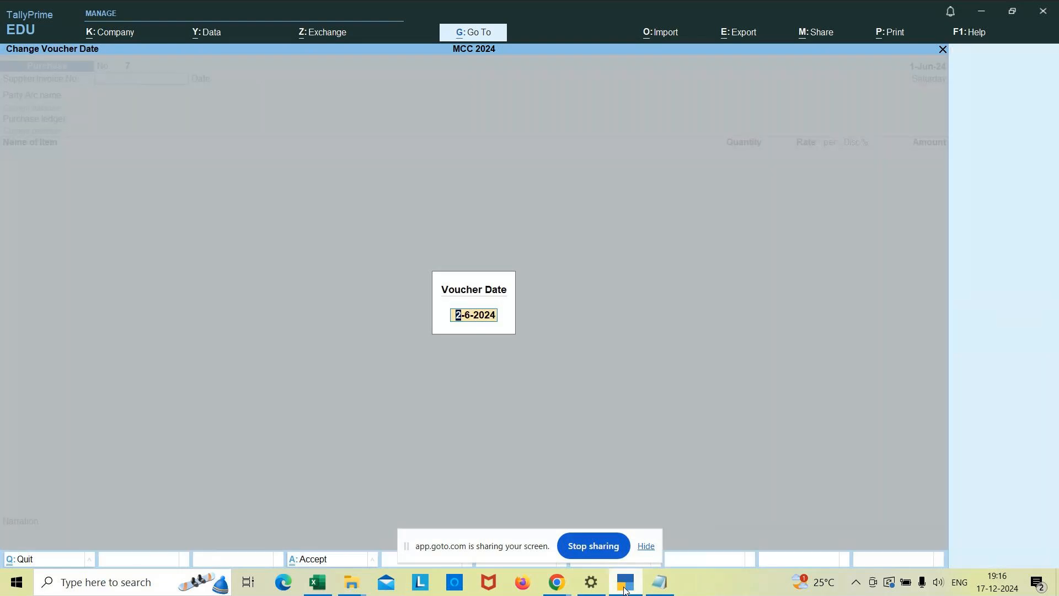
text(1/7)
key(Return)
text(004)
key(Return)
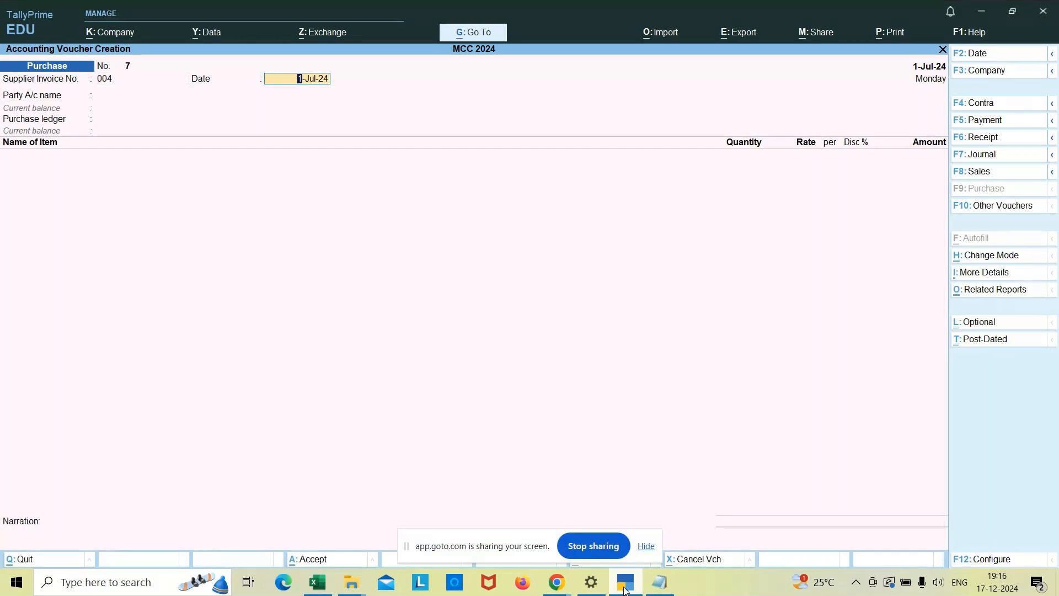
key(Return)
Choose Local Suppliers as the party account and accept the receipt details left blank.
key(Down)
key(Down)
key(Down)
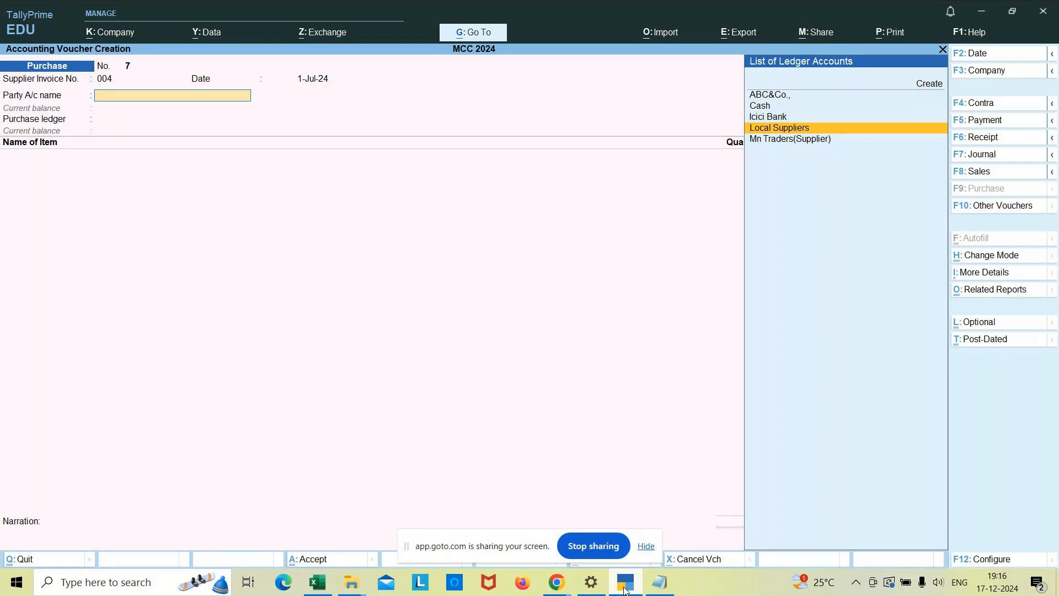
key(Return)
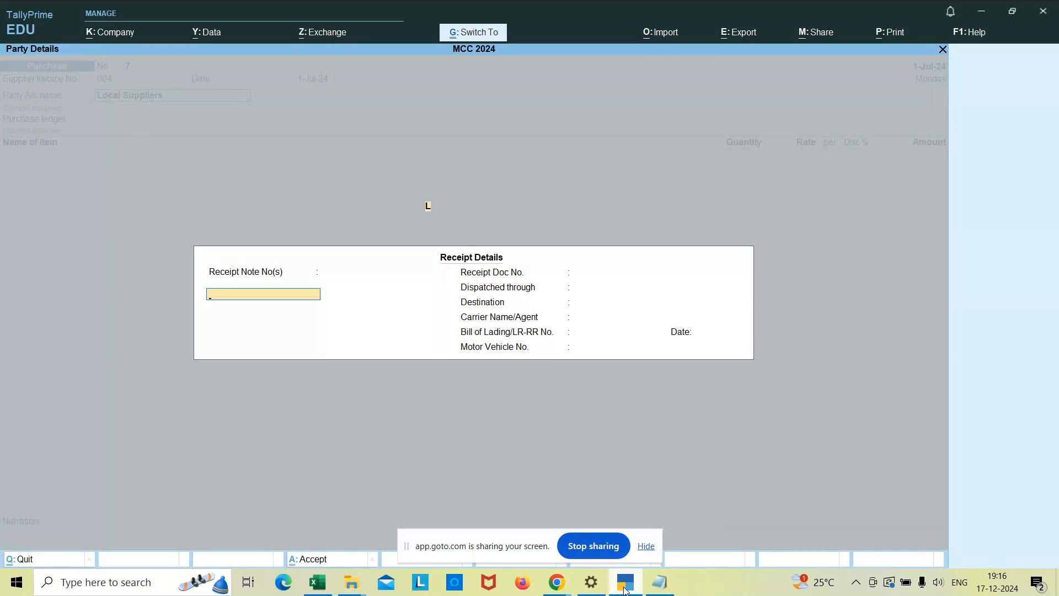
key(ctrl+a)
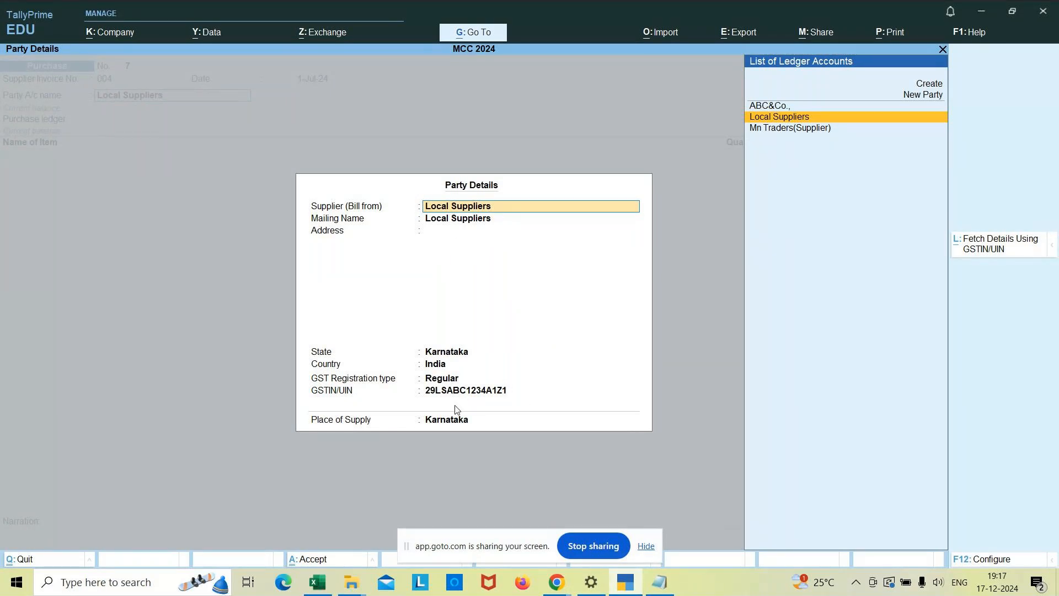
Accept the supplier's party details with Karnataka as place of supply, and use Purchase A/c as the purchase ledger.
key(Return)
key(Return)
click(528, 392)
key(Return)
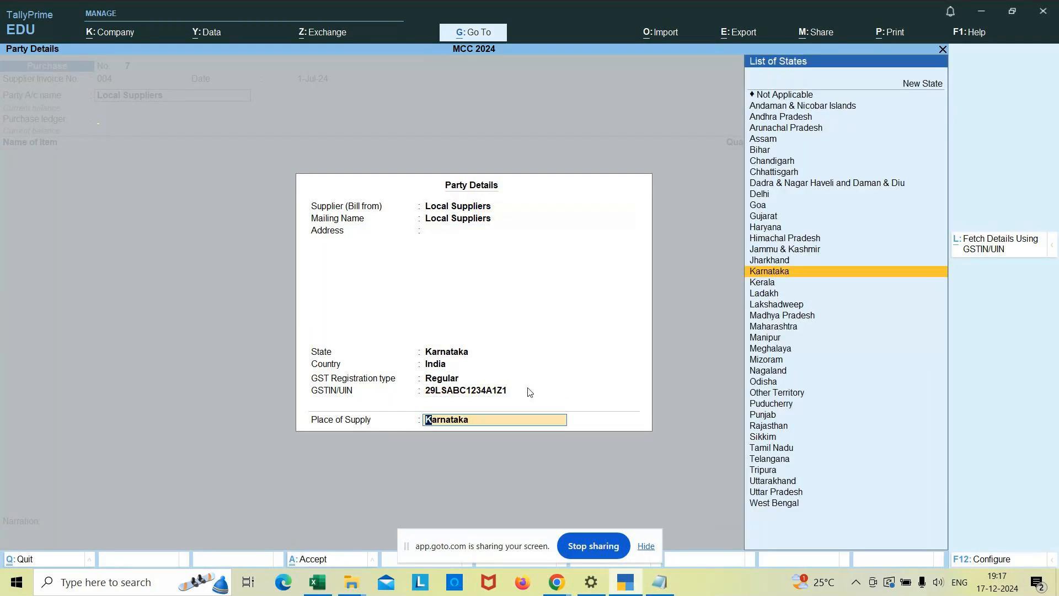
key(Return)
key(Return)
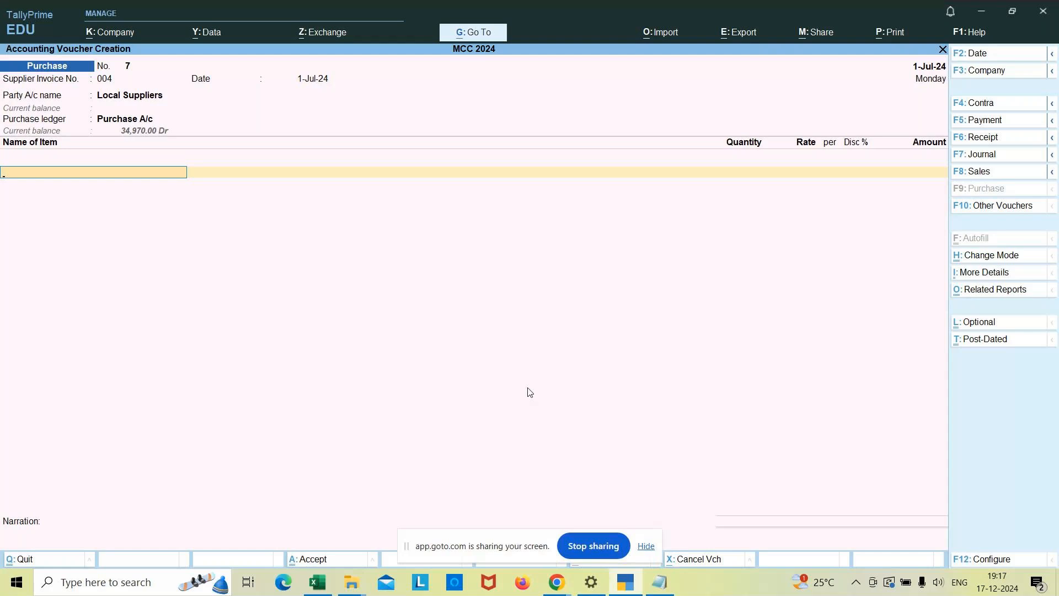
Add the Vivo Mobile stock item to the voucher and allocate it to Godown3.
text(Vivo)
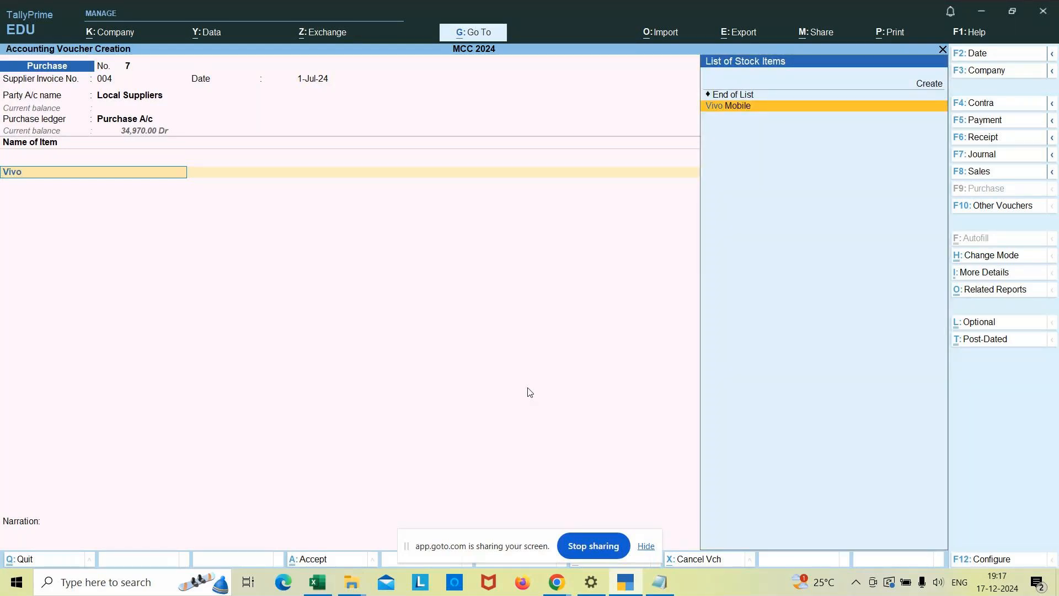
key(Return)
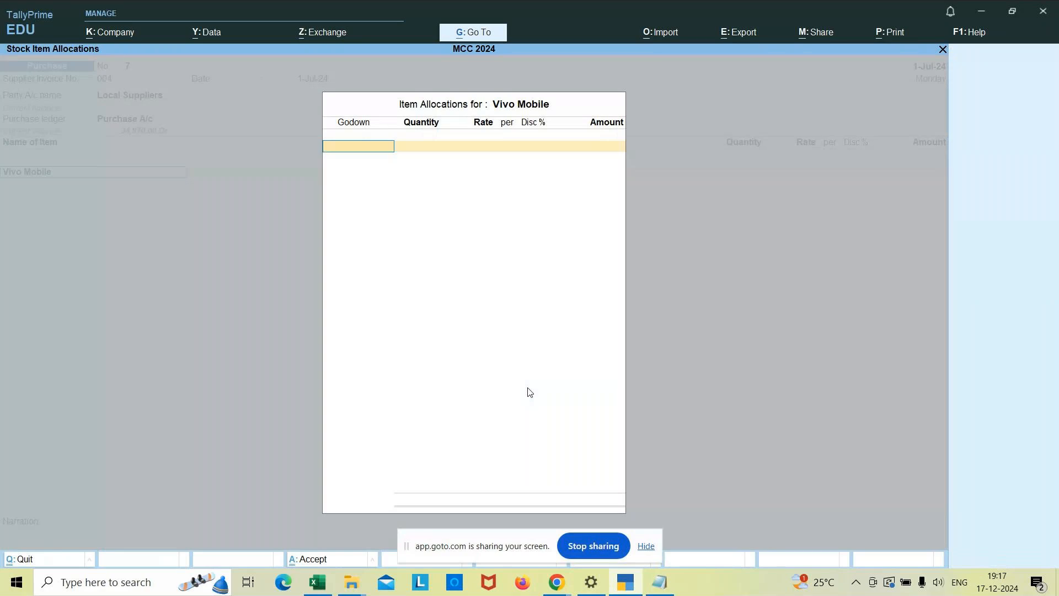
key(Down)
key(Down)
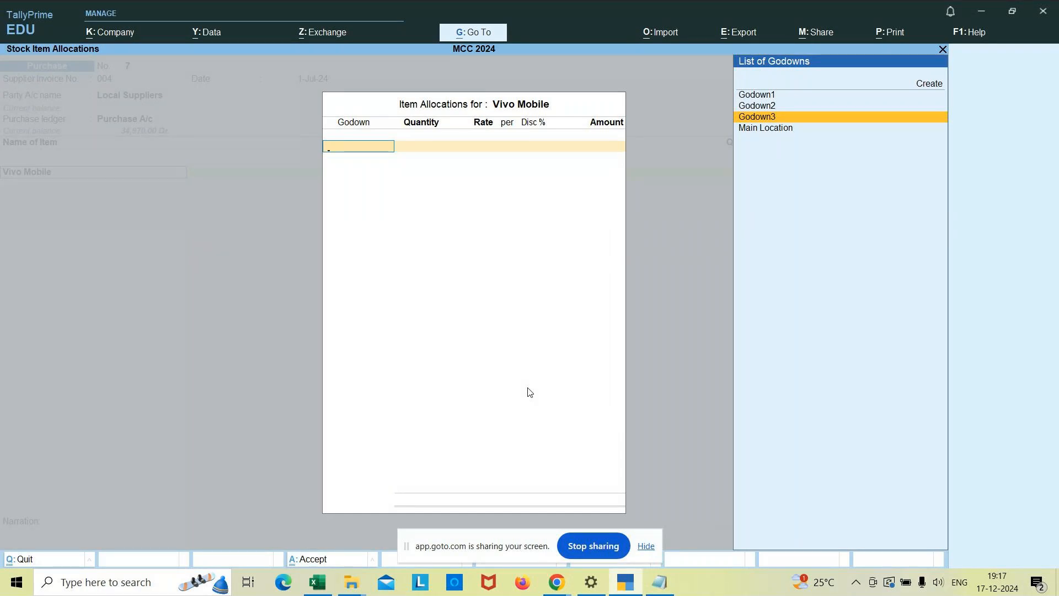
key(Return)
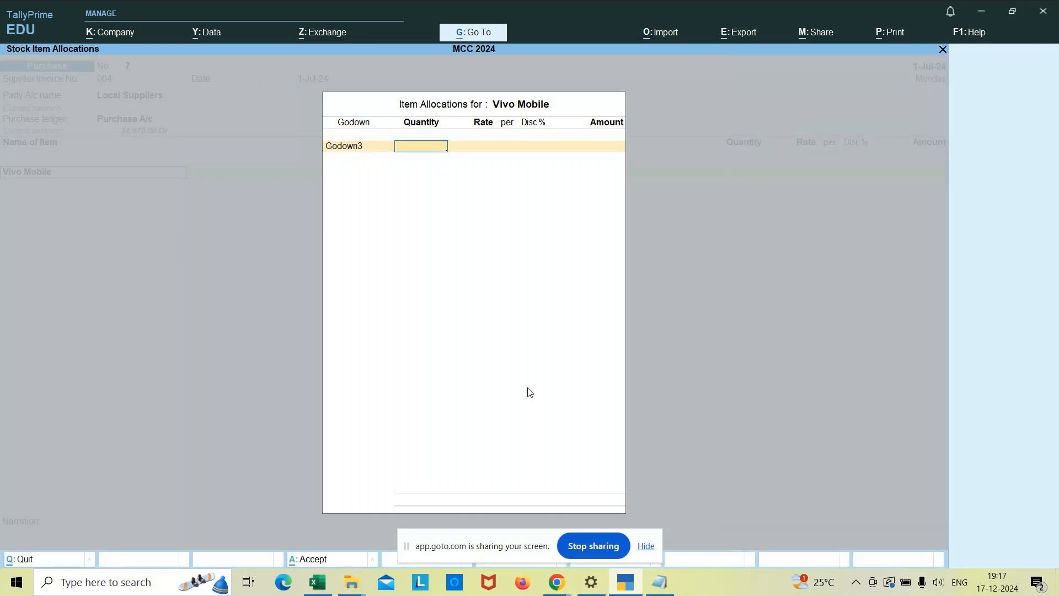
Enter a quantity of 10 nos at a rate of 15,000 per nos for the Godown3 allocation, without discount.
text(10)
key(Return)
text(15,000)
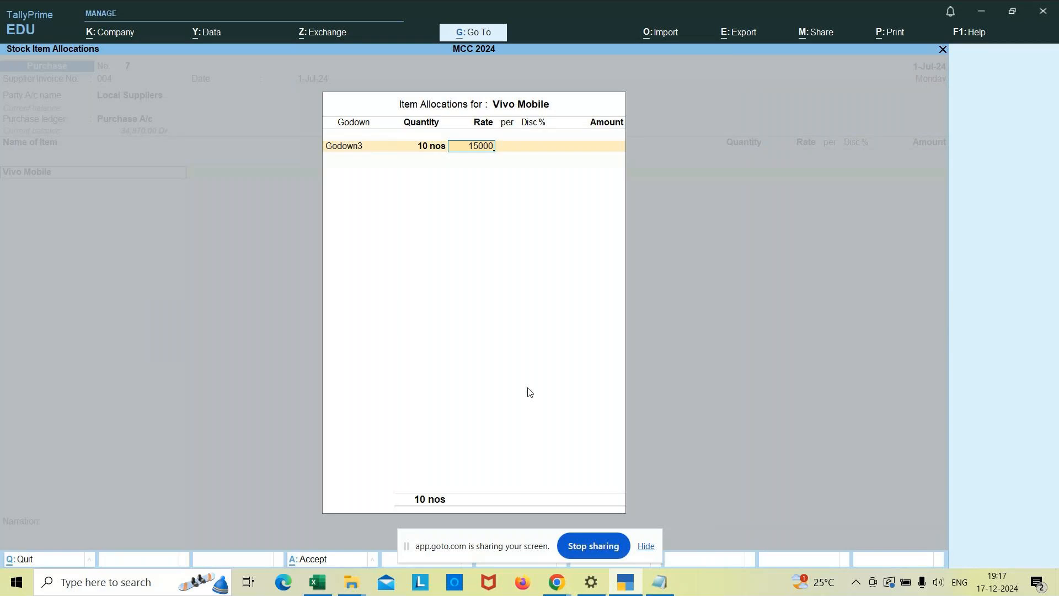
key(Return)
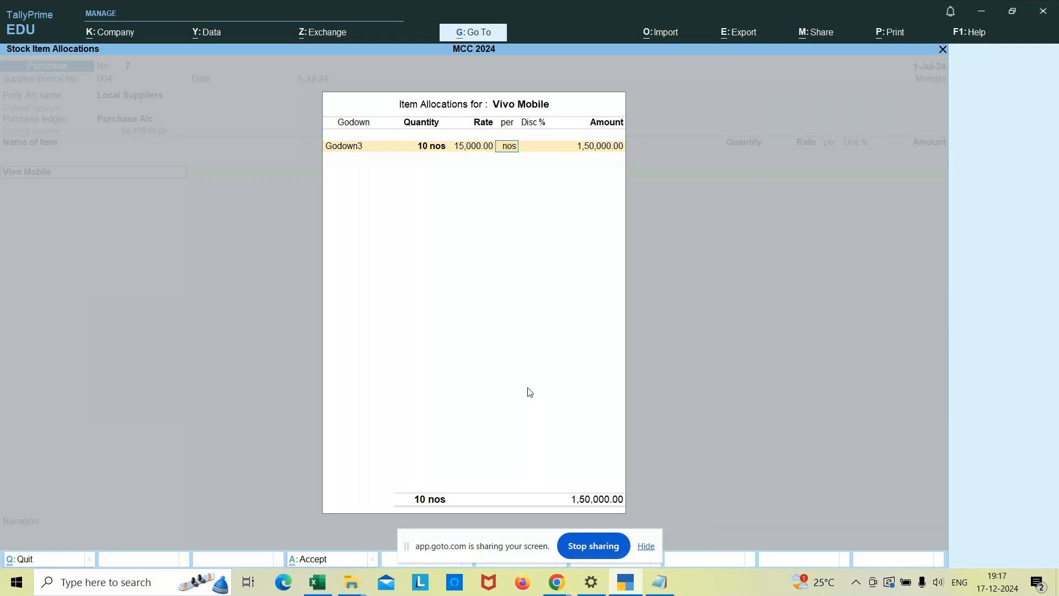
key(Return)
key(Return)
Finish the Vivo Mobile allocation and keep its GST rate and HSN/SAC details As per Masters/Company.
key(Return)
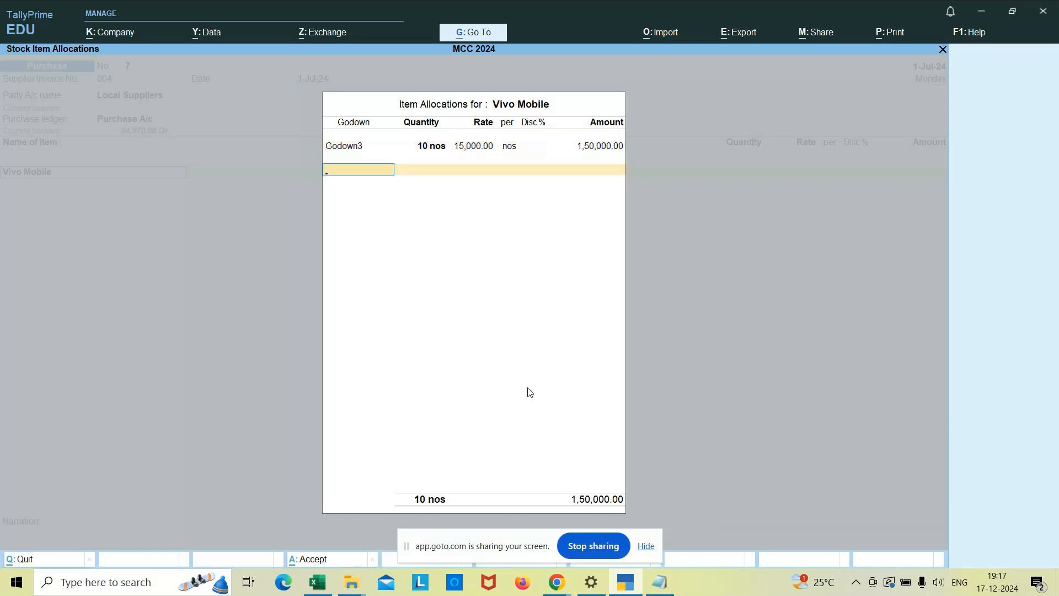
key(Return)
key(Return)
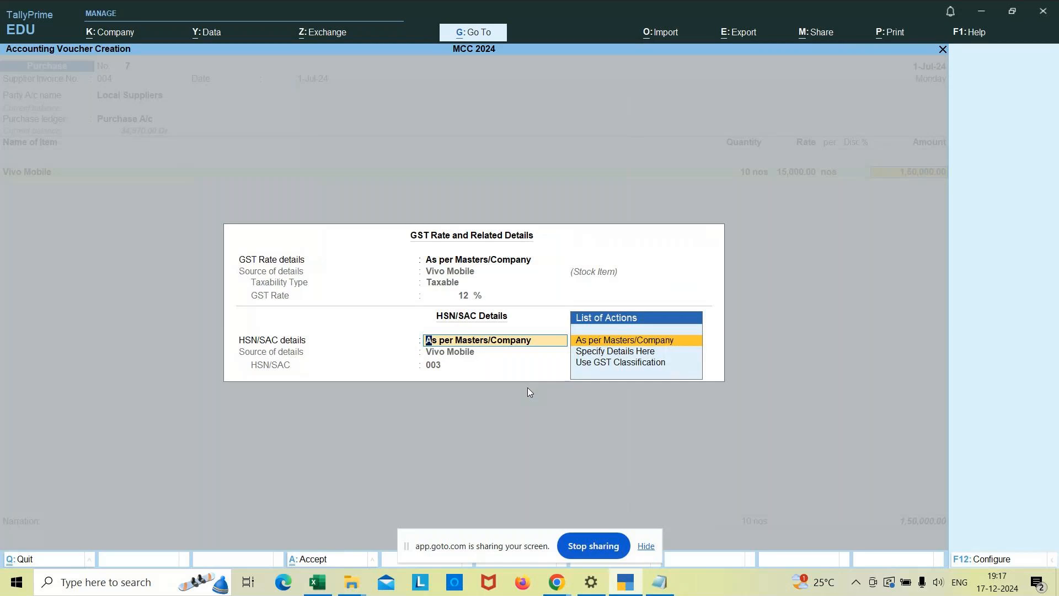
key(Return)
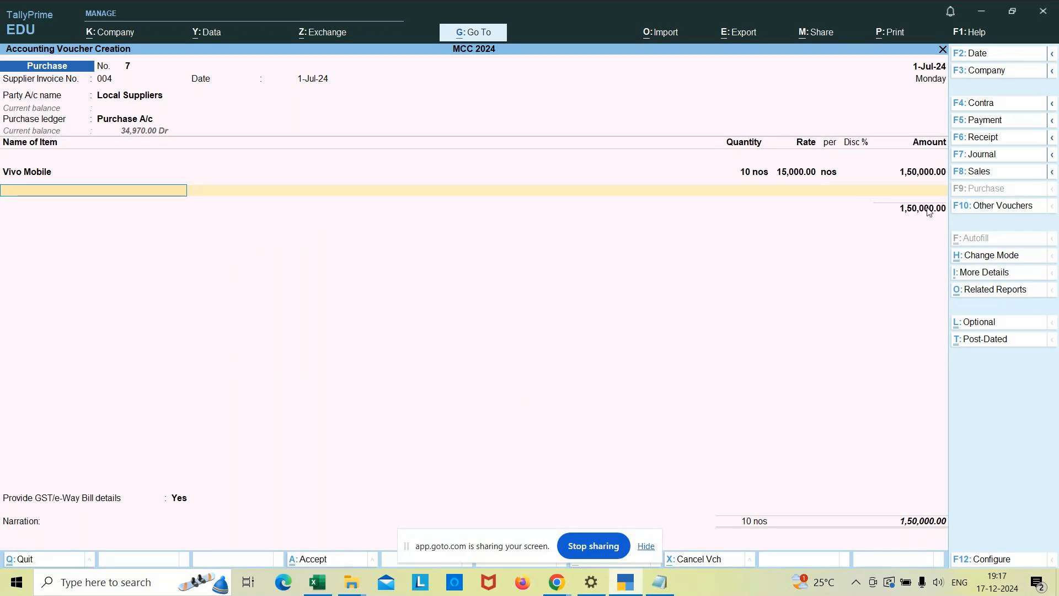
End the item list and add the CGST and SGST ledgers to the purchase voucher.
key(Return)
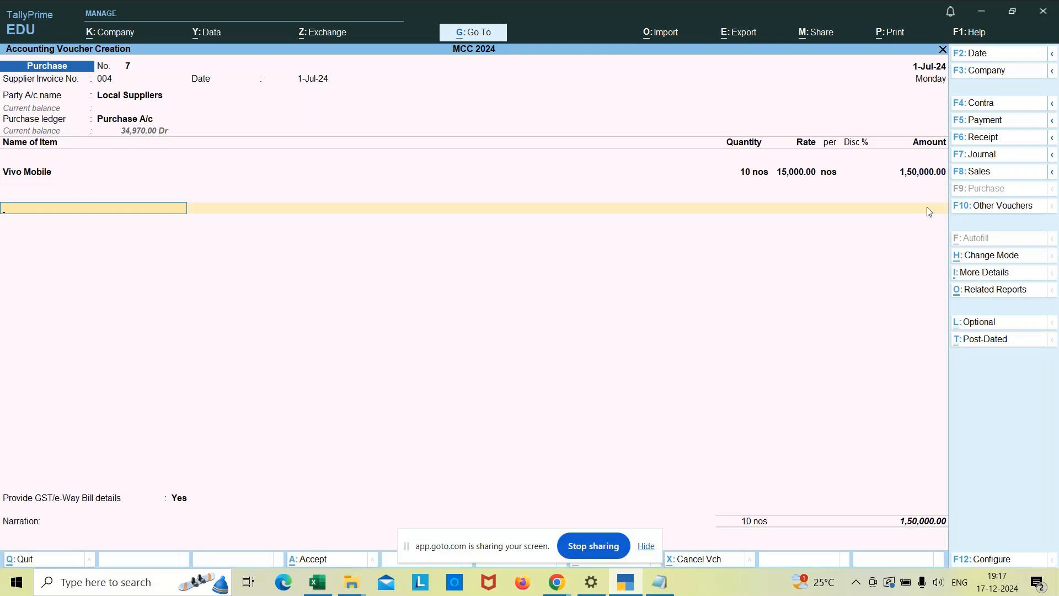
text(Cgst)
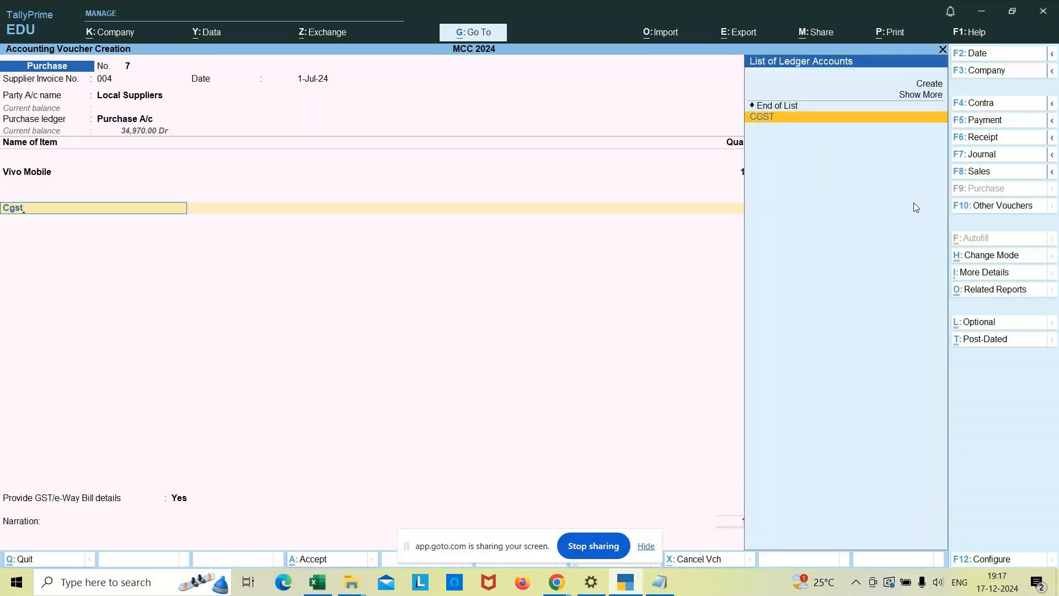
key(Return)
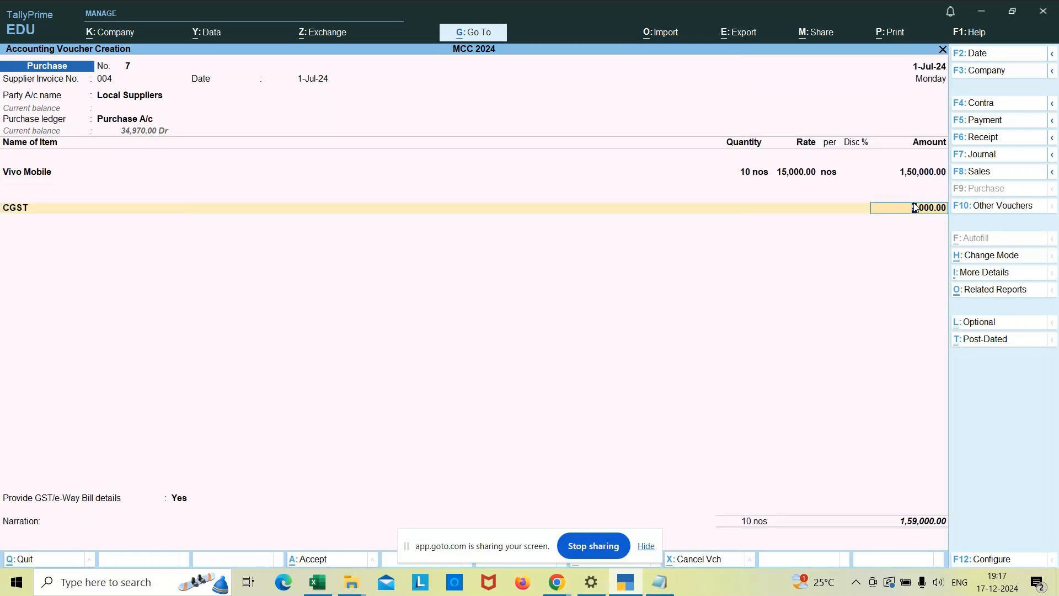
key(Return)
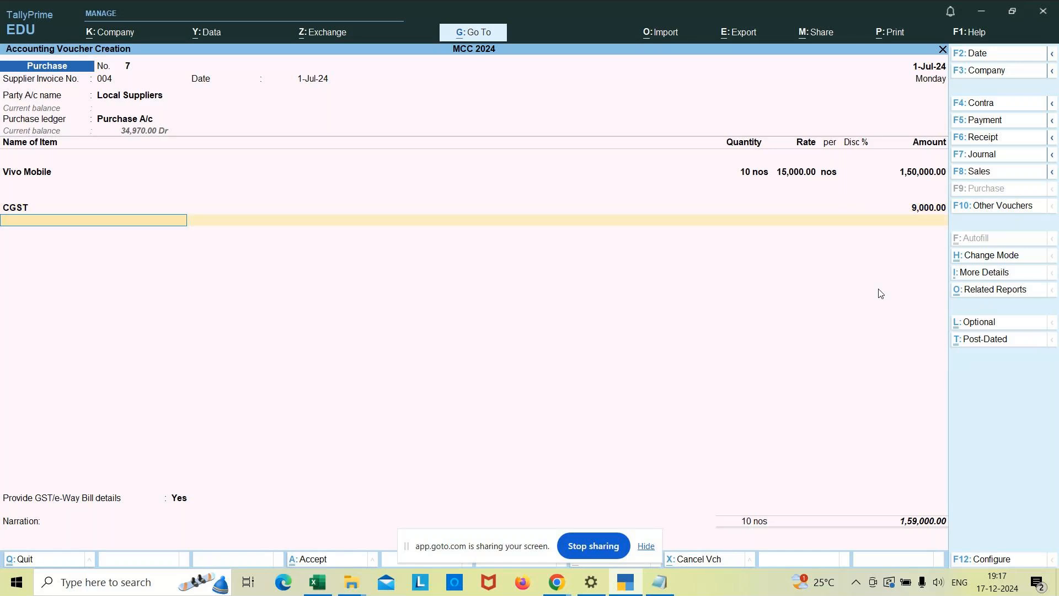
text(Sgst)
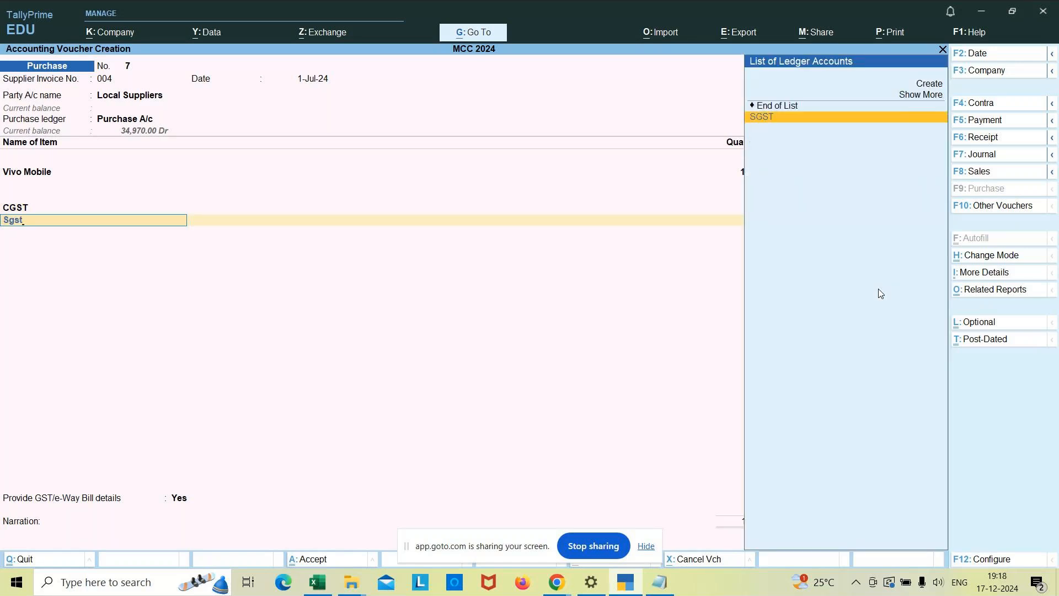
key(Return)
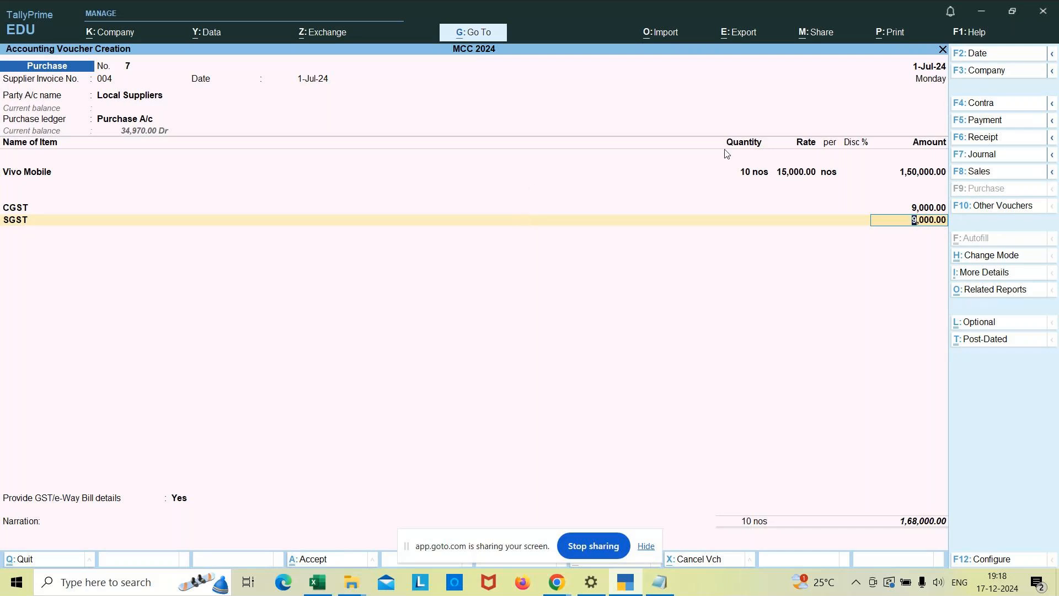
Review the Vivo Mobile line's godown allocation, quantity, rate, and GST and HSN/SAC details.
click(796, 175)
key(Return)
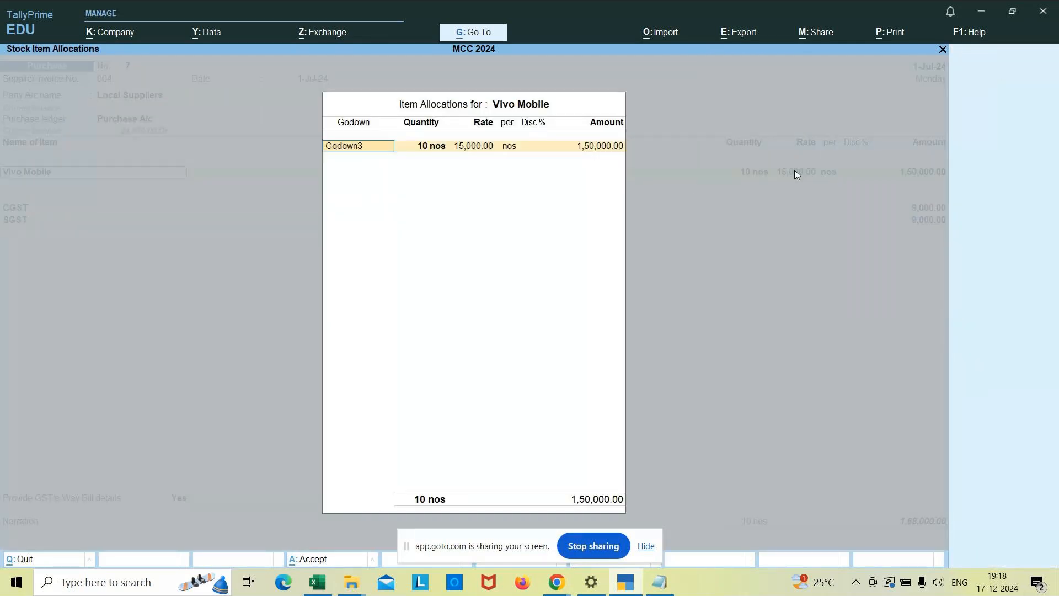
key(Return)
key(Return)
key(Return)
key(Return)
key(Return)
key(Return)
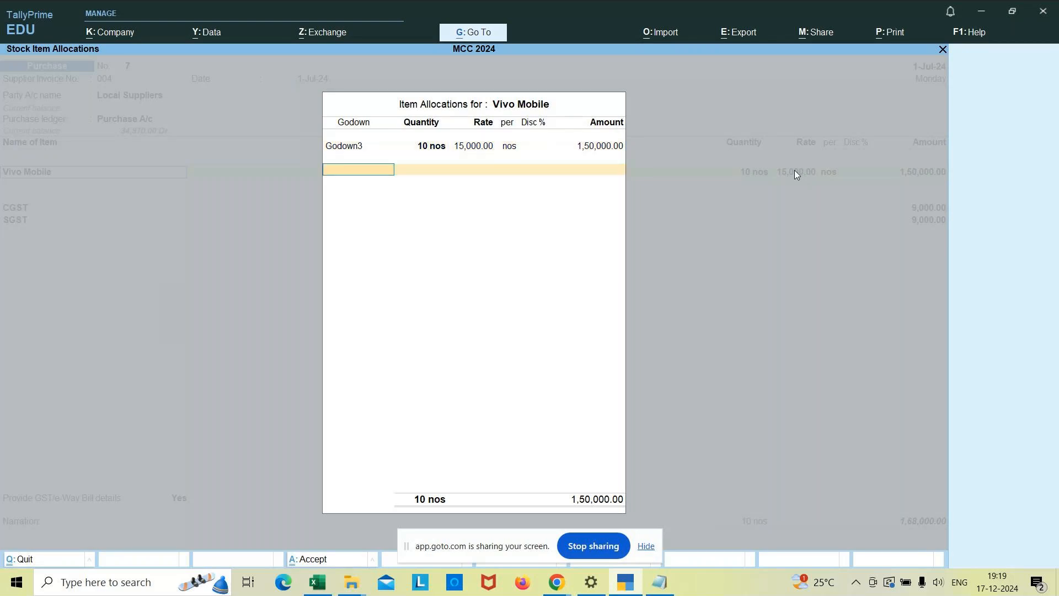
key(Return)
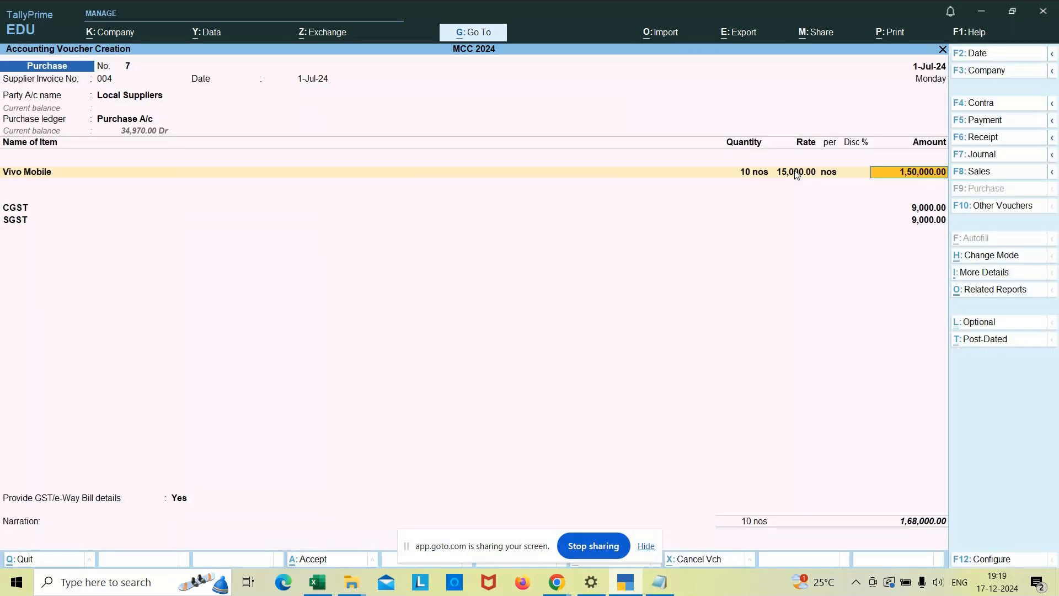
key(Return)
key(Return)
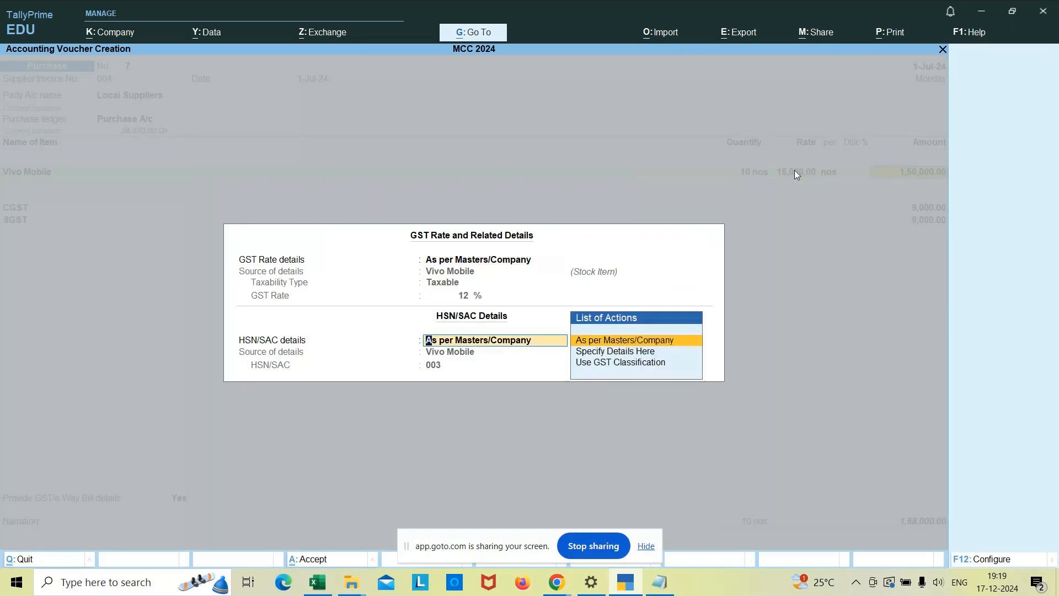
key(Return)
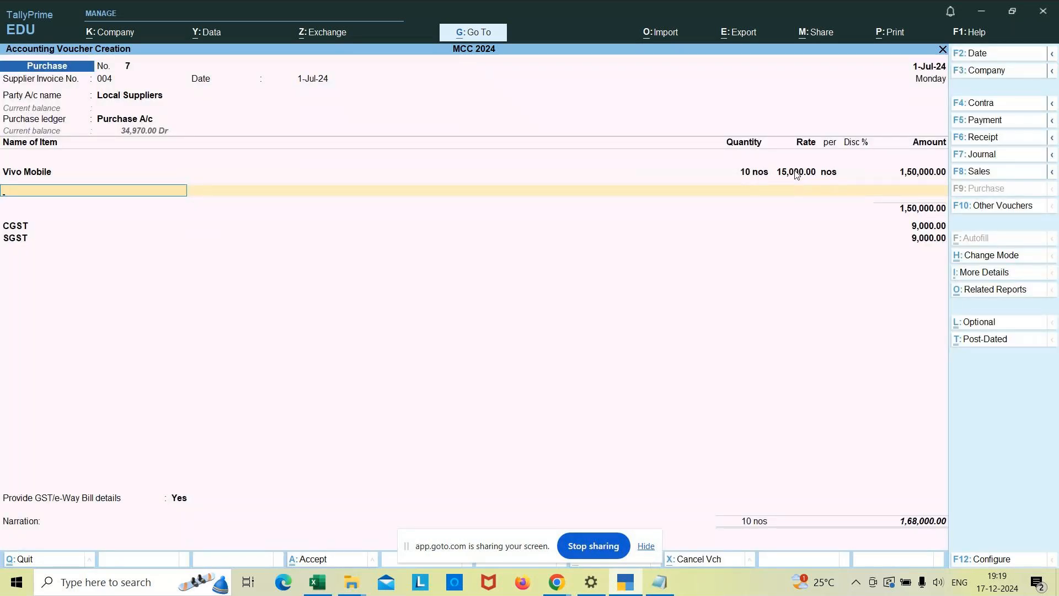
key(Return)
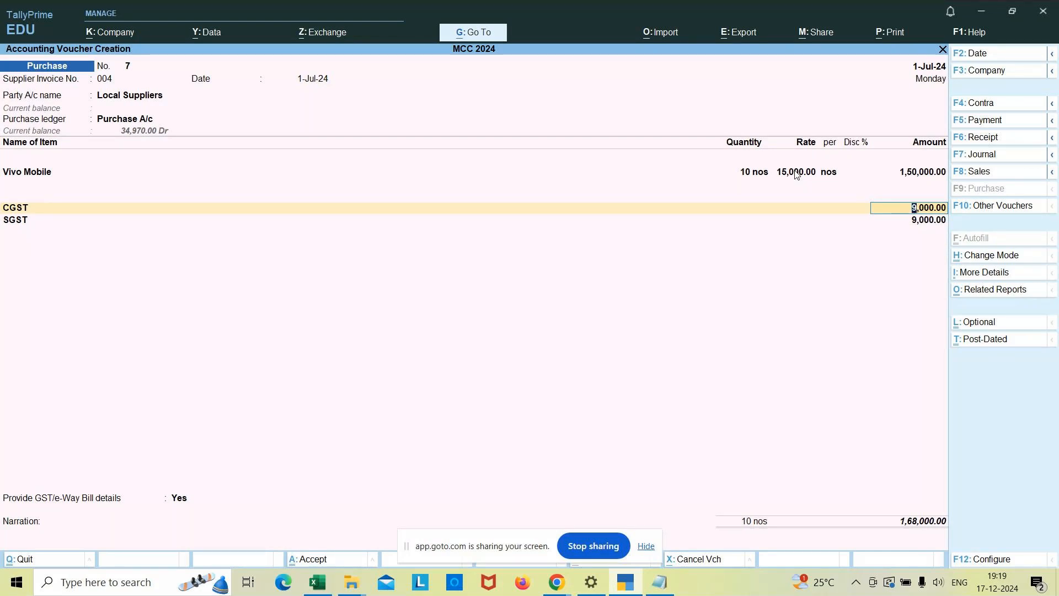
Keep the CGST and SGST lines with their calculated amounts and end the voucher's ledger list.
key(Return)
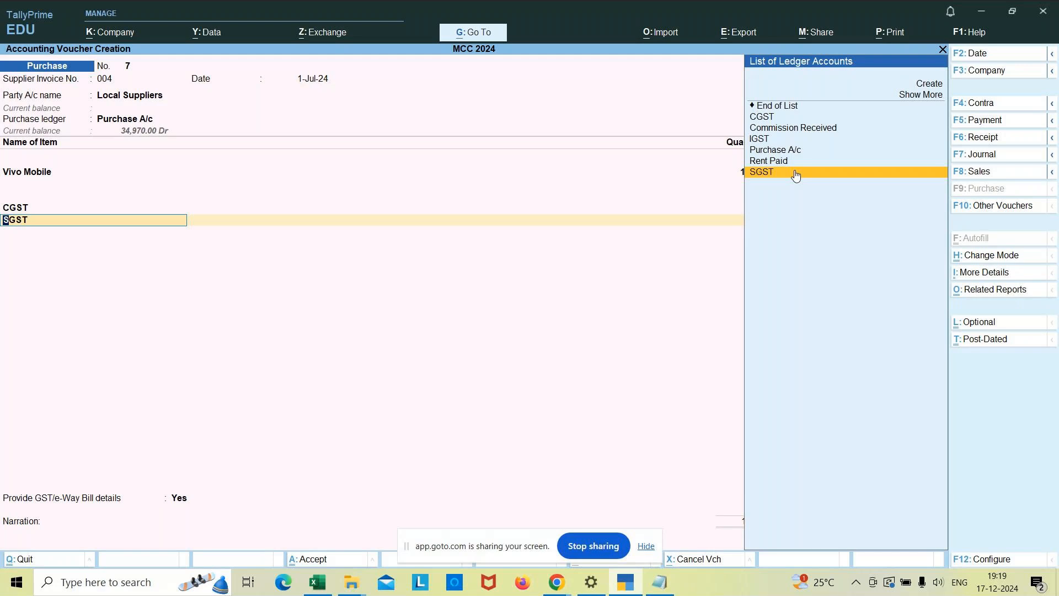
key(Return)
key(Return)
key(Return)
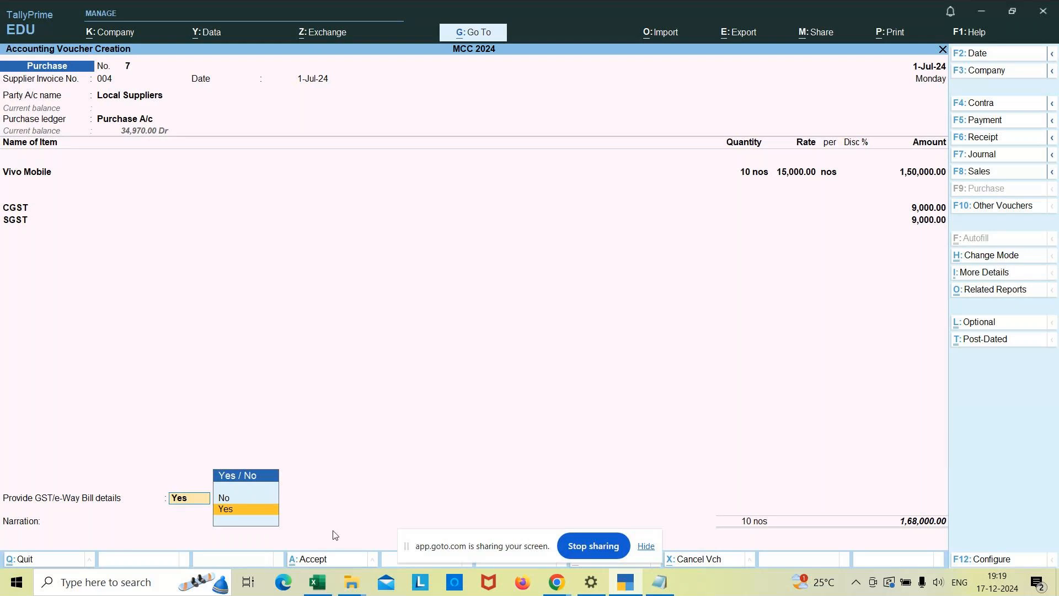
Switch to the Notepad notes and add the line "E-way Bill - Transportation" below the GSTIN note.
click(665, 587)
key(Return)
key(Return)
key(Return)
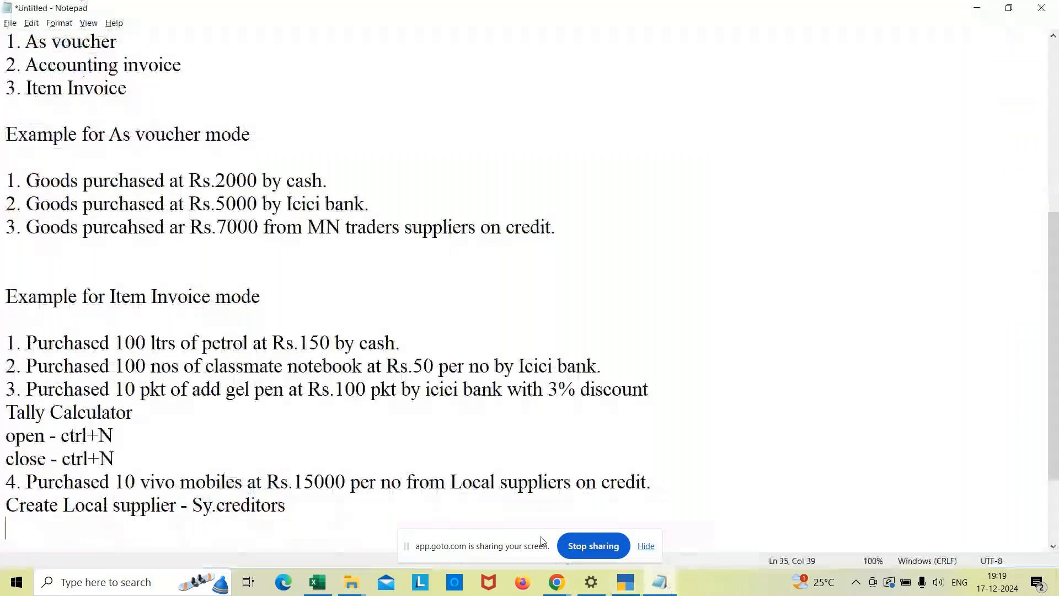
text(E)
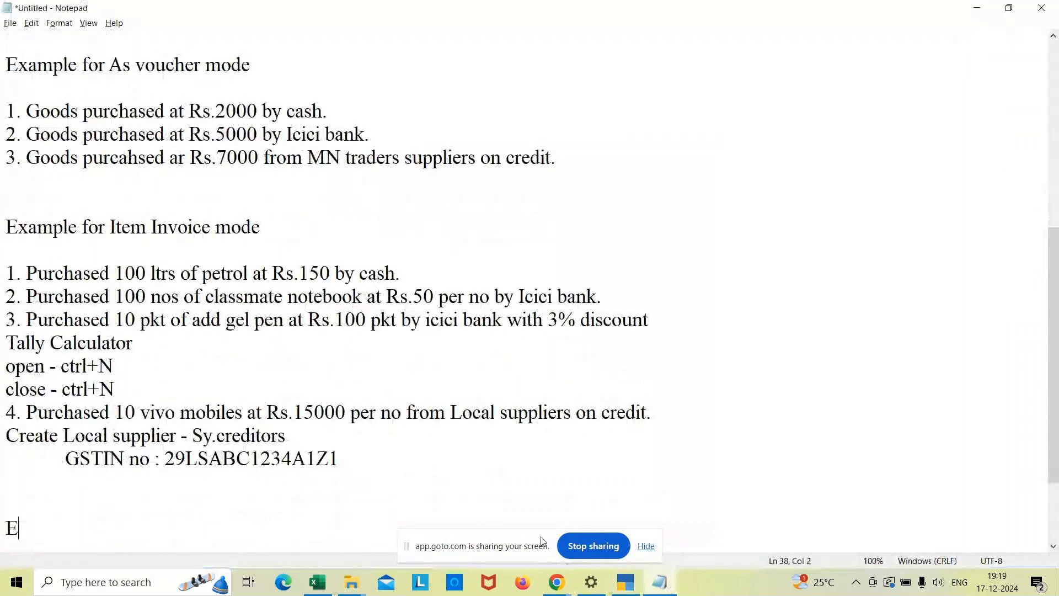
text(-way Bill )
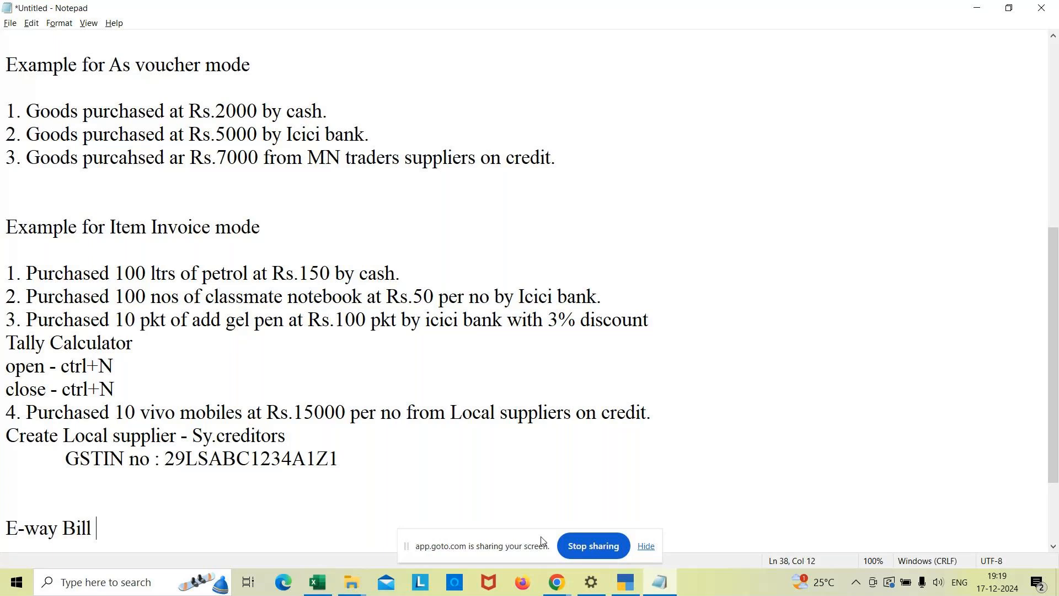
text(0)
key(BackSpace)
text(- Transpor)
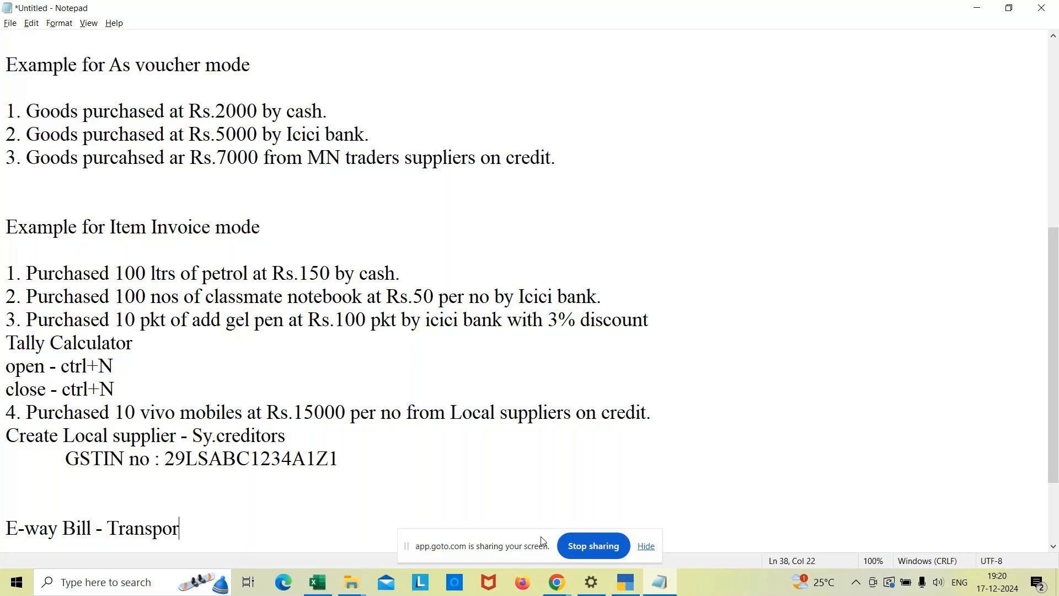
text(tatin)
key(BackSpace)
text(on)
Add the note "invoice value exceeds > 50,000" under the E-way Bill line and switch back to TallyPrime.
key(Return)
text(i)
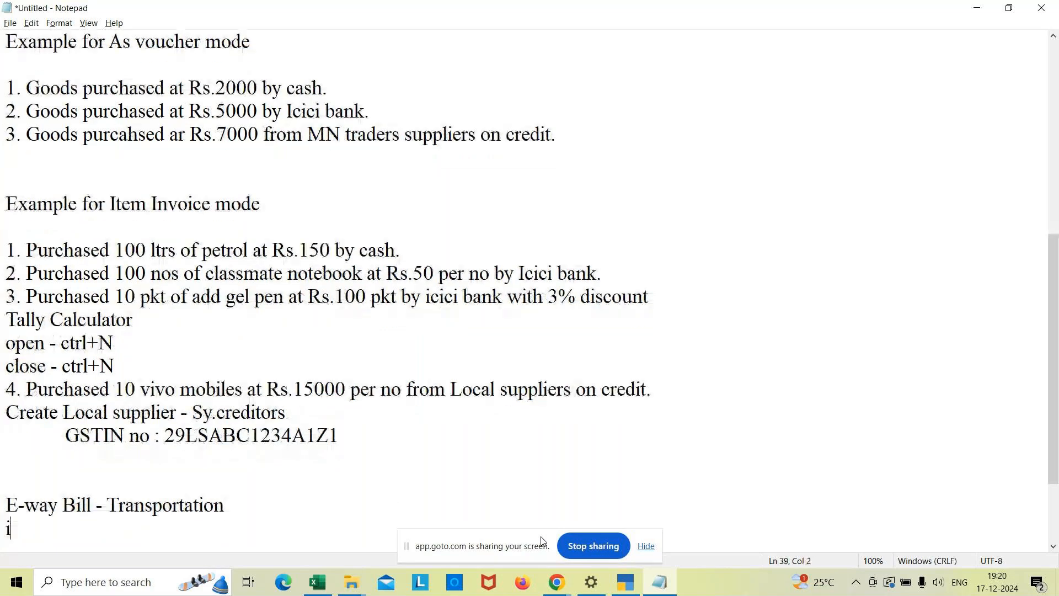
text(nvoice value)
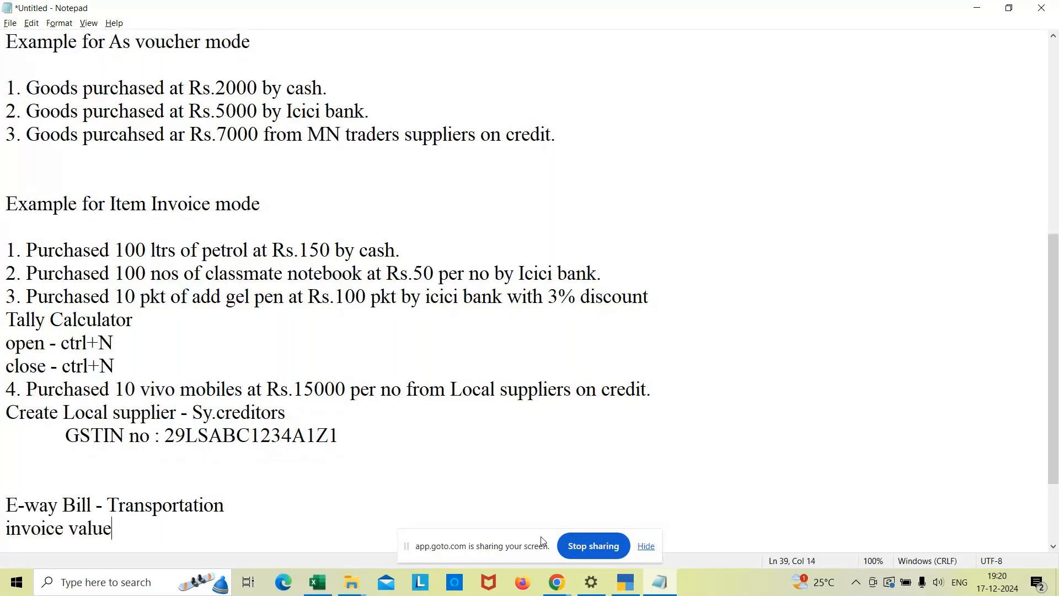
text( exceeds > 50,0)
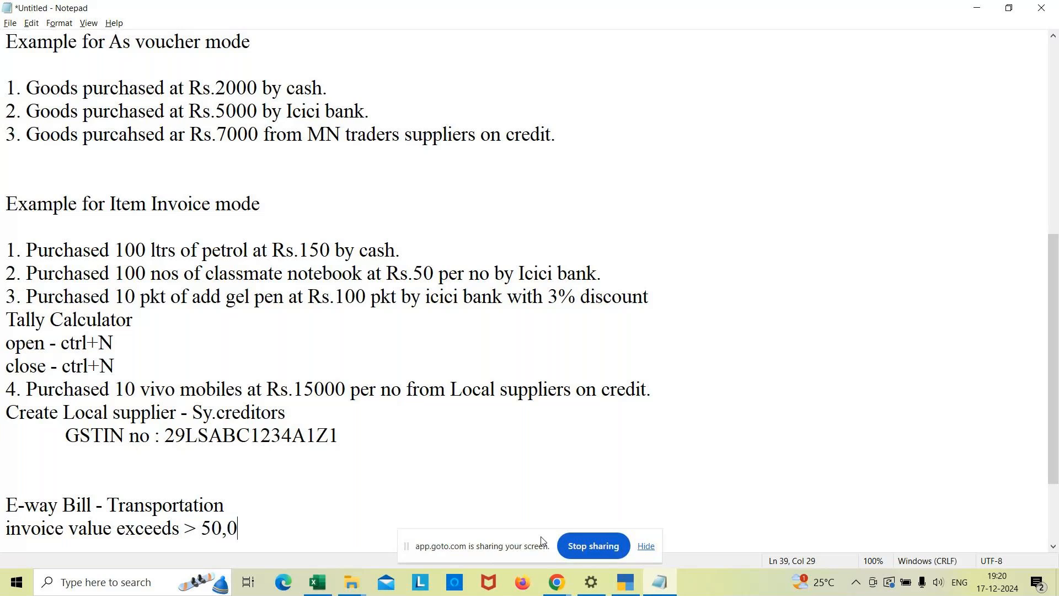
text(00)
key(Return)
click(627, 583)
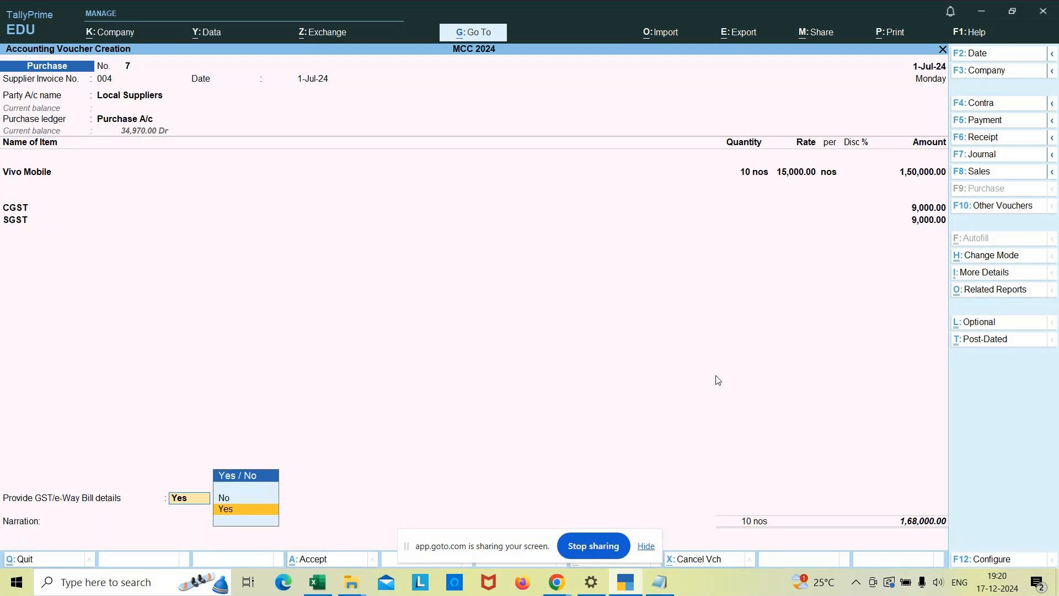
Mute and unmute the microphone in the GoTo Meeting window and return to TallyPrime.
click(556, 585)
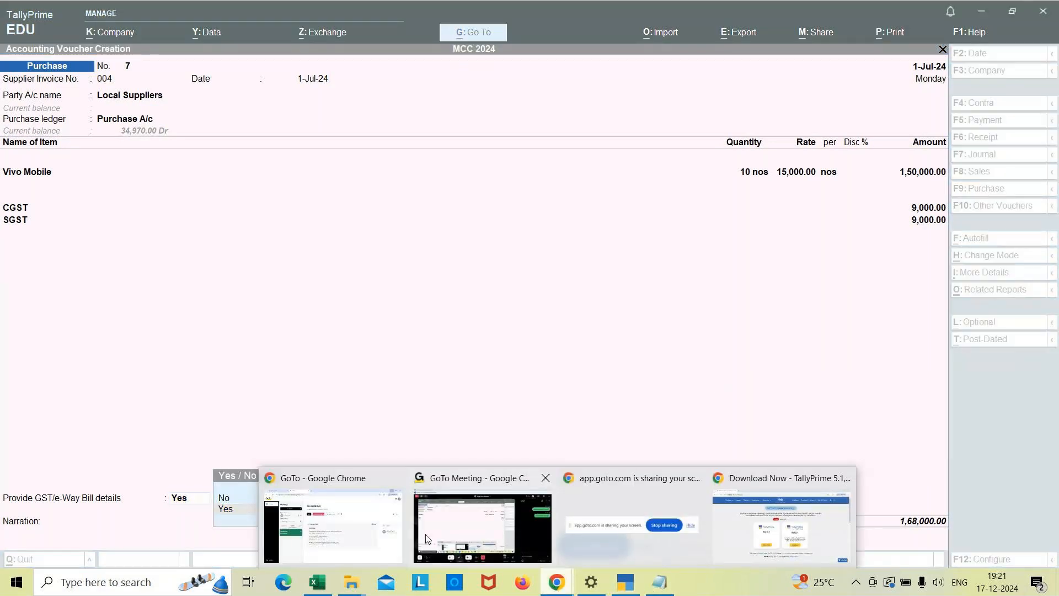
click(450, 528)
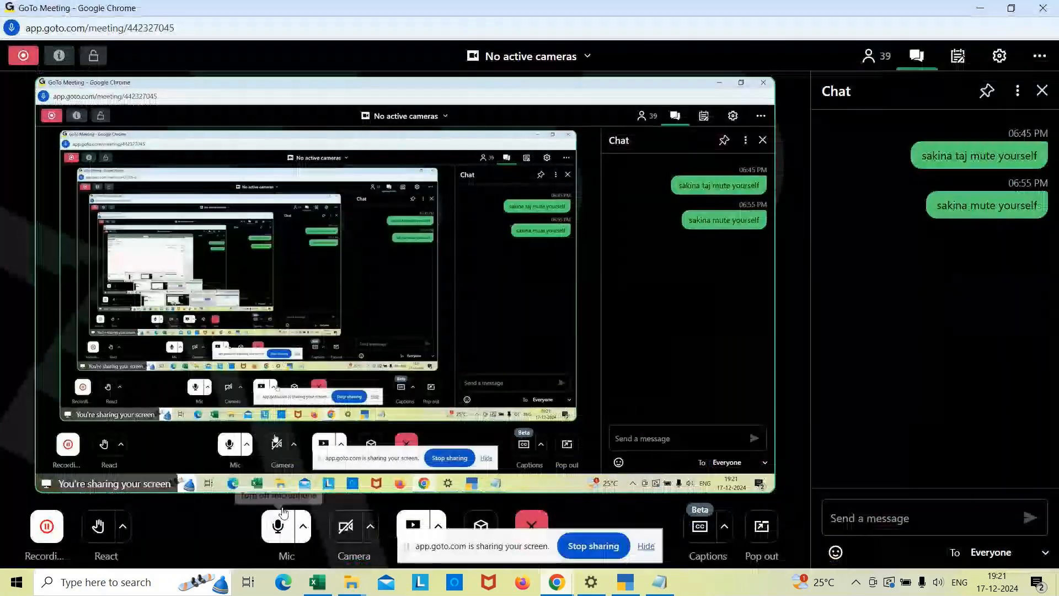
click(277, 530)
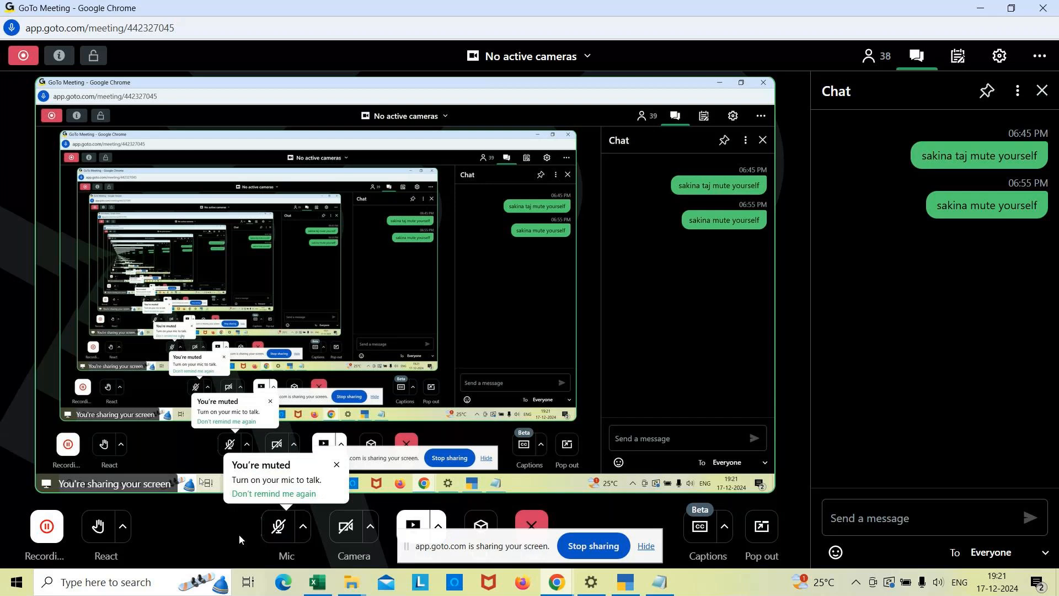
click(275, 534)
key(alt+Tab)
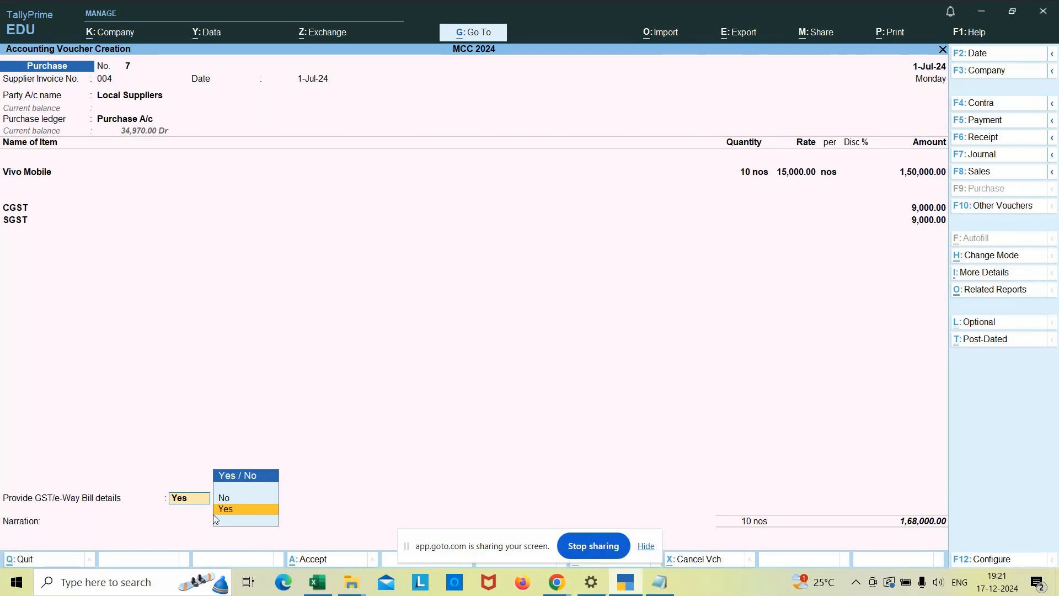
Choose to provide GST/e-Way Bill details and enter a 12-digit e-Way Bill number dated 1-Jul-24.
key(Return)
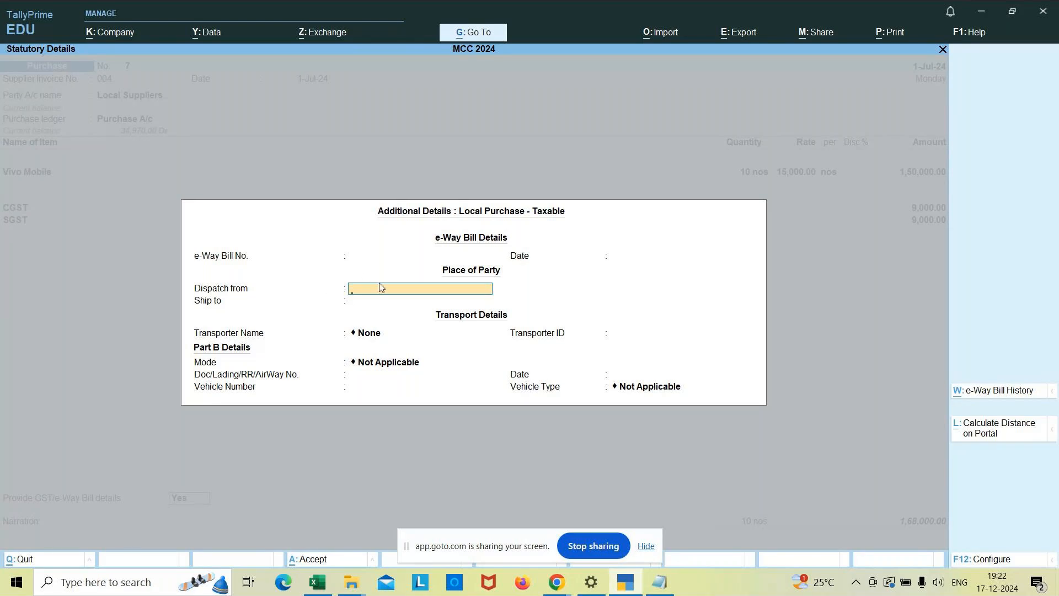
click(293, 255)
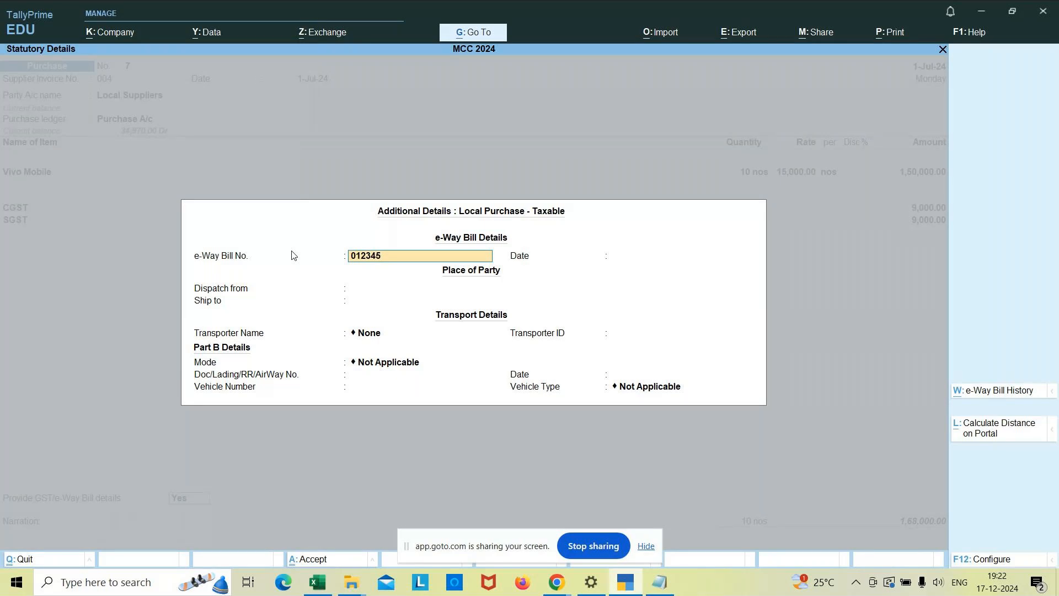
key(Return)
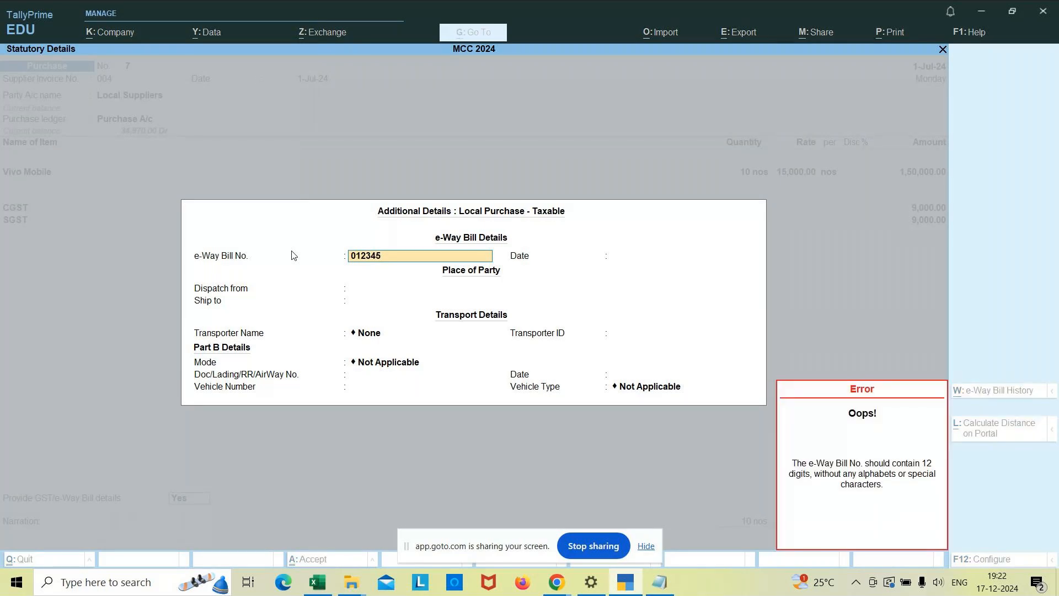
key(Return)
key(Return)
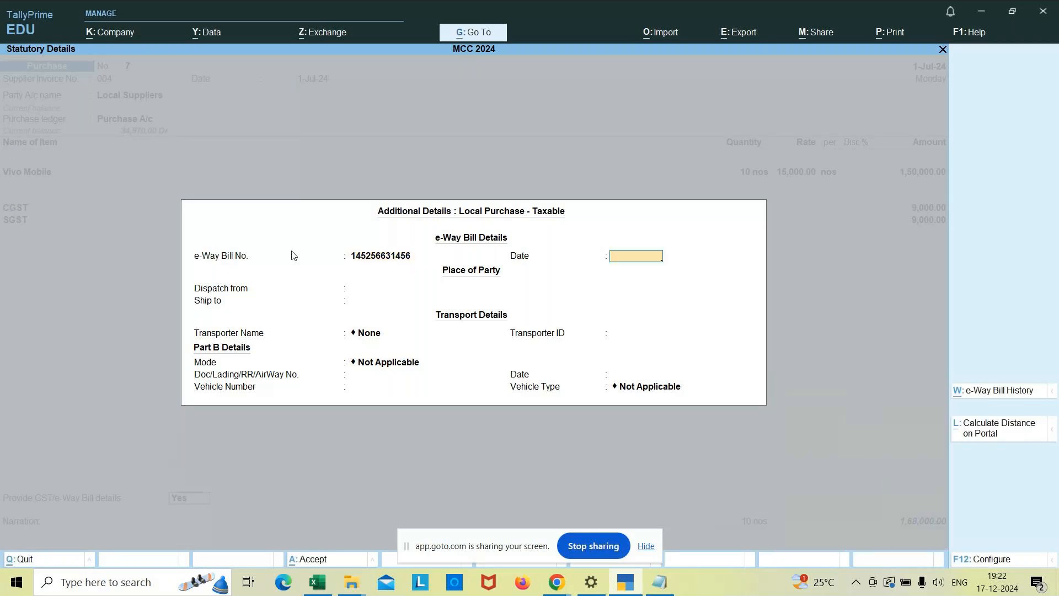
key(Return)
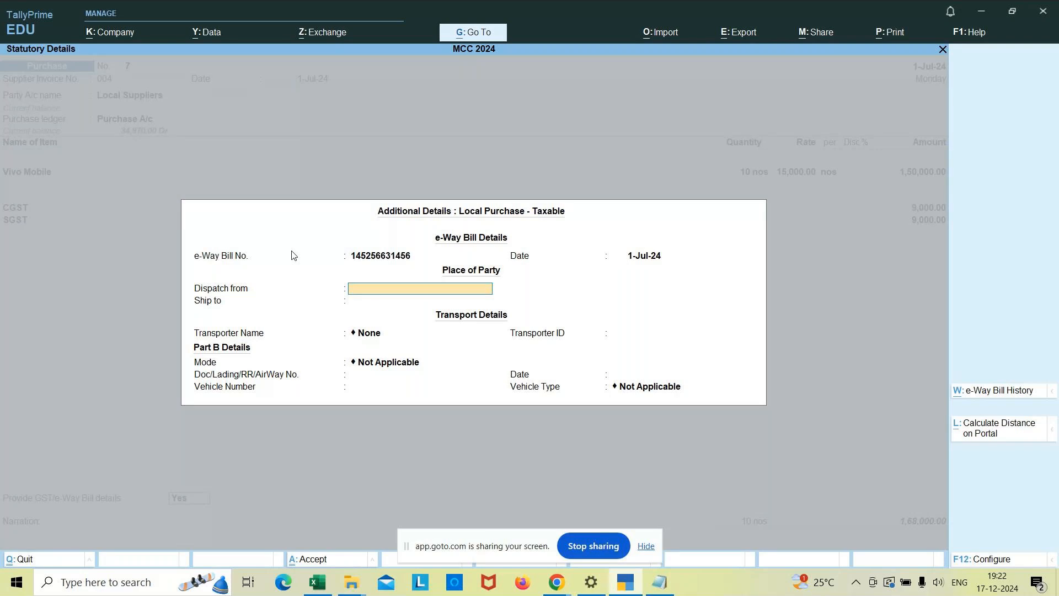
Set the dispatch place to Bangalore and the ship-to place to Kolar in the e-Way Bill details.
text(Bangalore)
key(Return)
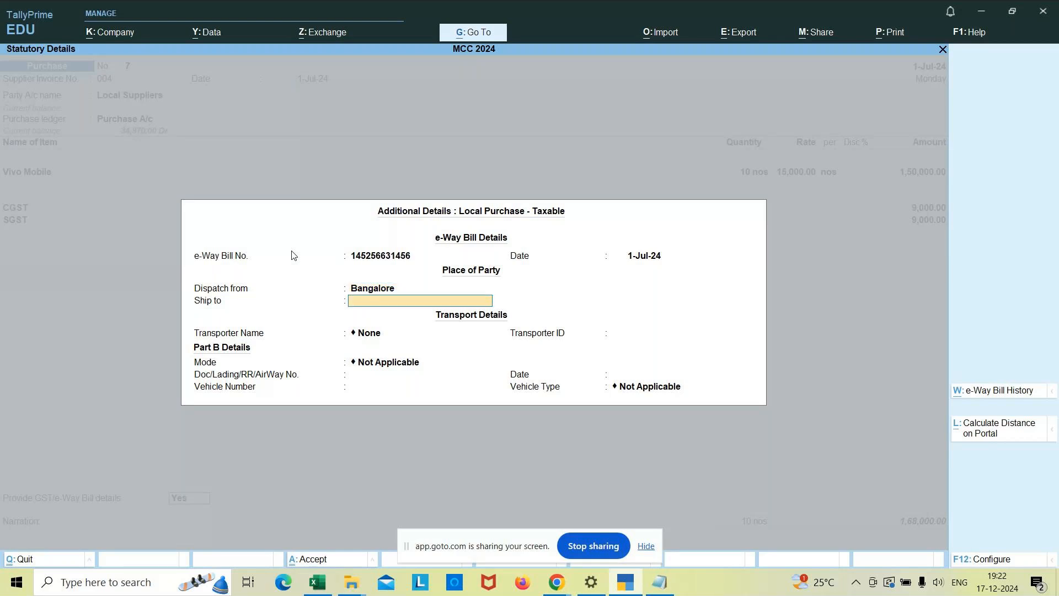
text(Kolar)
key(Return)
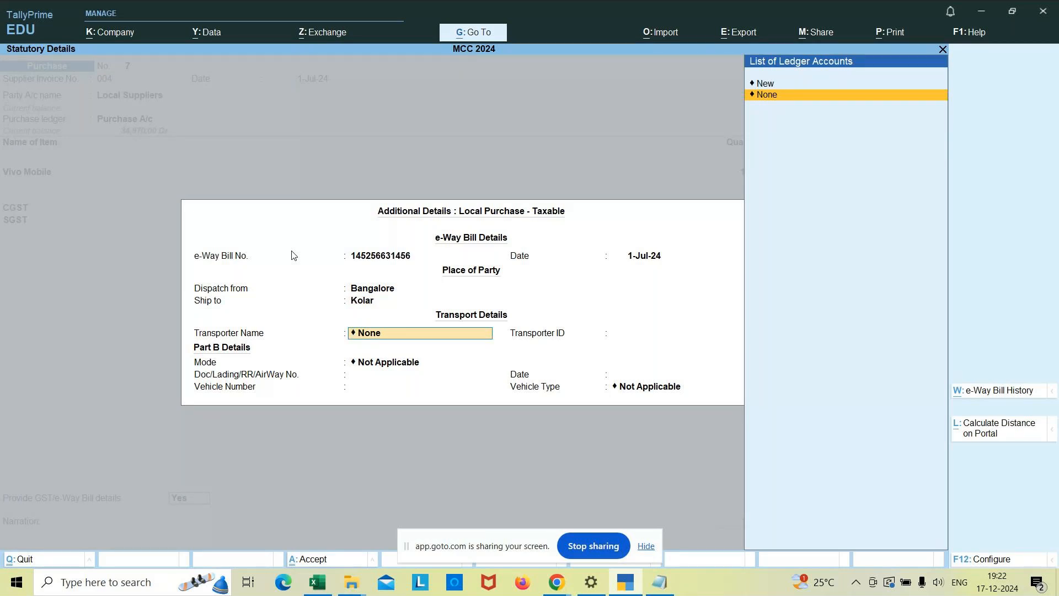
Add a new transporter named Abc for the shipment and enter the transporter ID.
key(Up)
key(Return)
text(Abc)
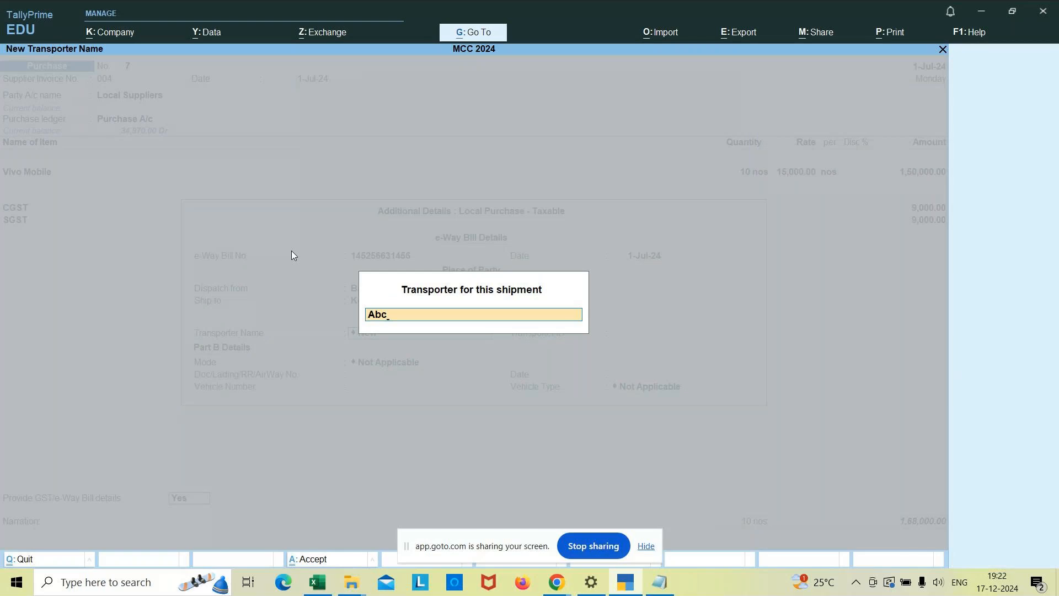
key(Return)
text(123456)
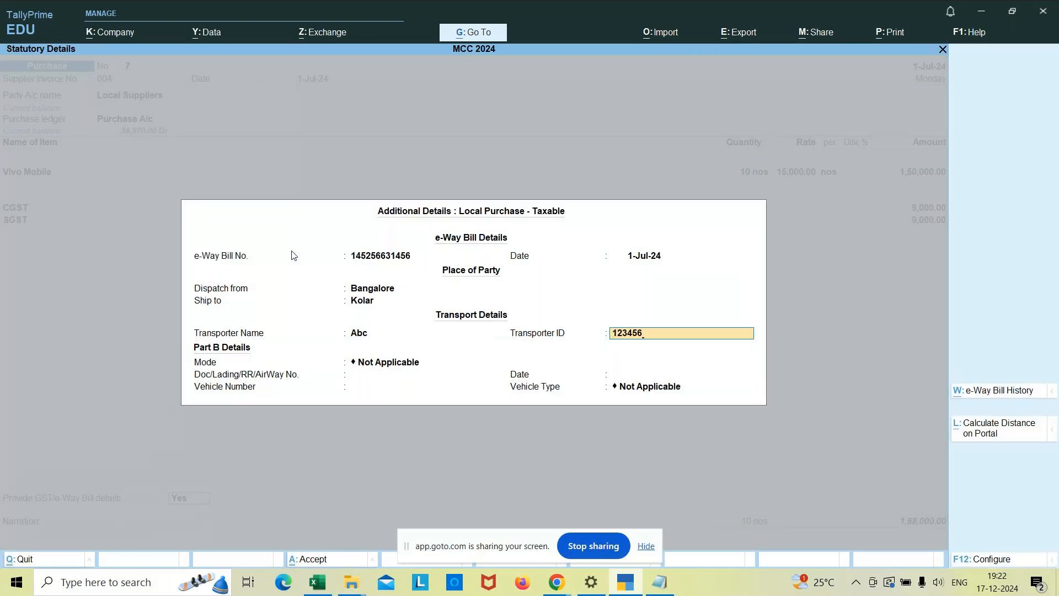
key(Return)
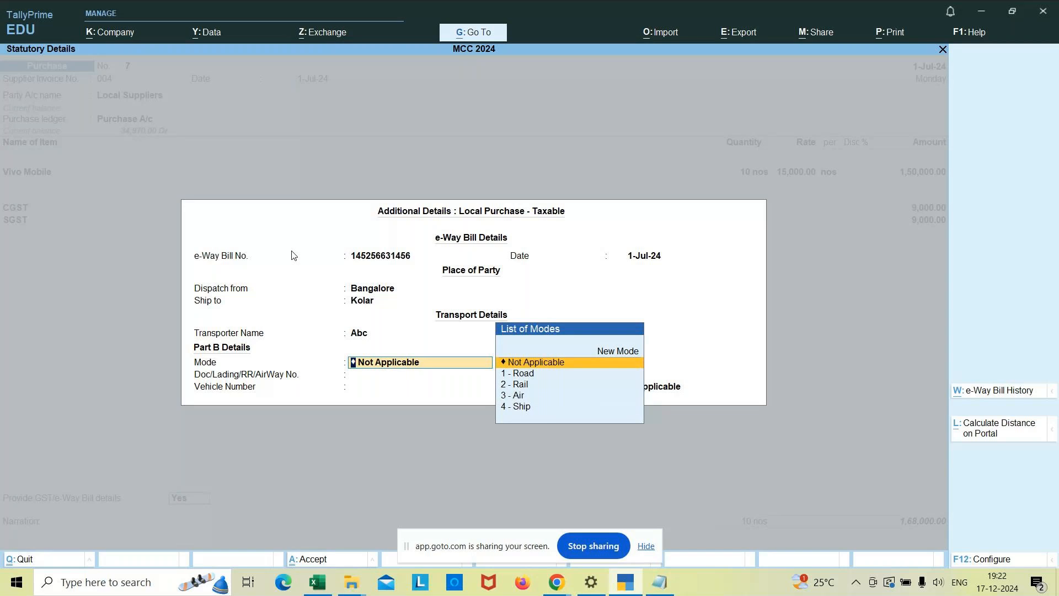
Set the transport mode to 1 - Road in the Part B details.
key(Down)
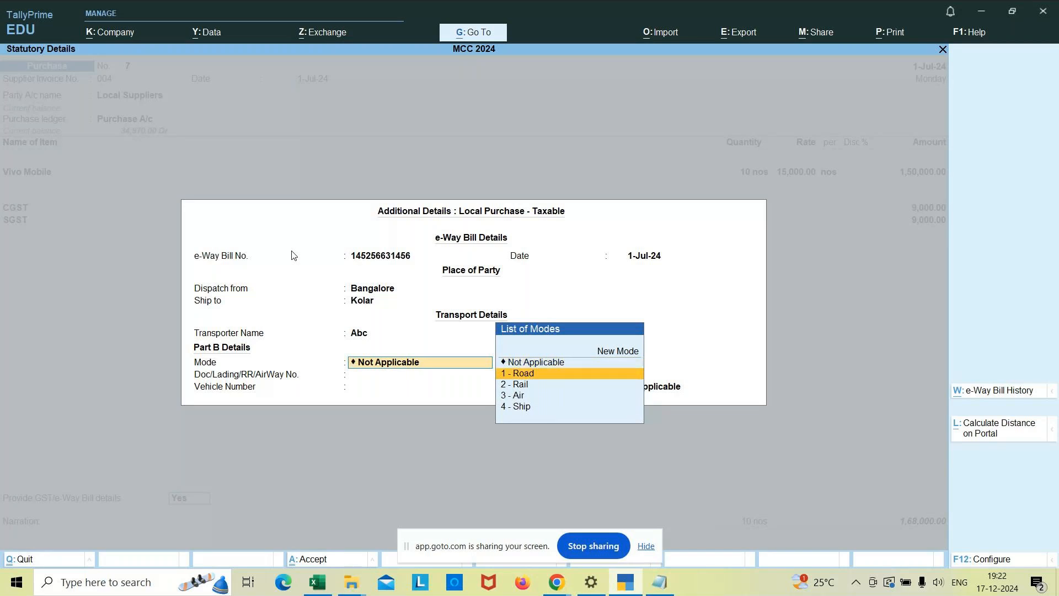
key(Down)
key(Down)
key(Up)
key(Up)
key(Return)
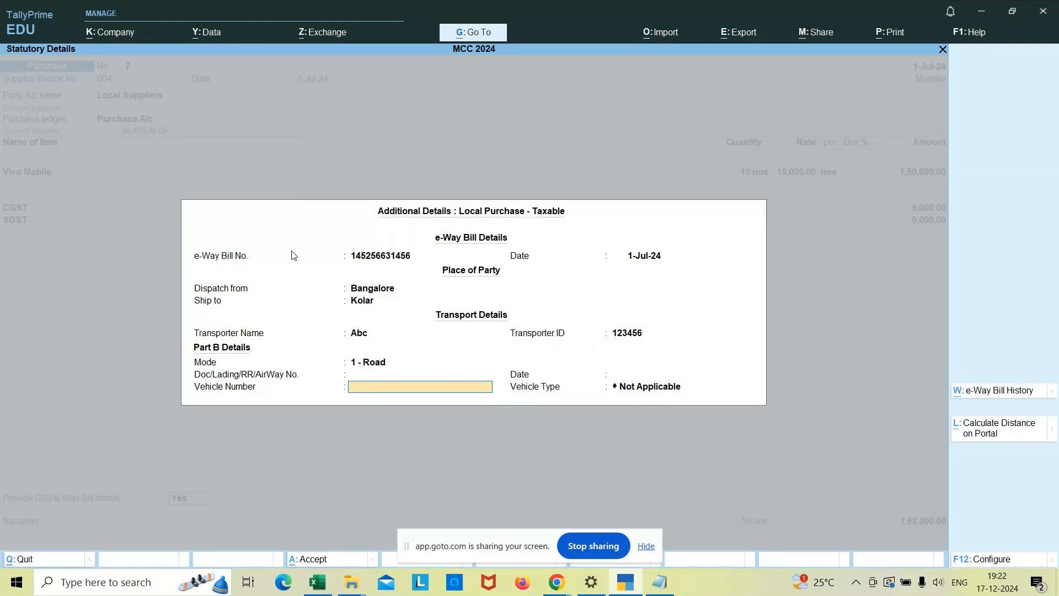
Enter the vehicle's registration number, set the vehicle type to R - Regular, and finish the e-Way Bill details.
text(KA-05 1234)
key(Return)
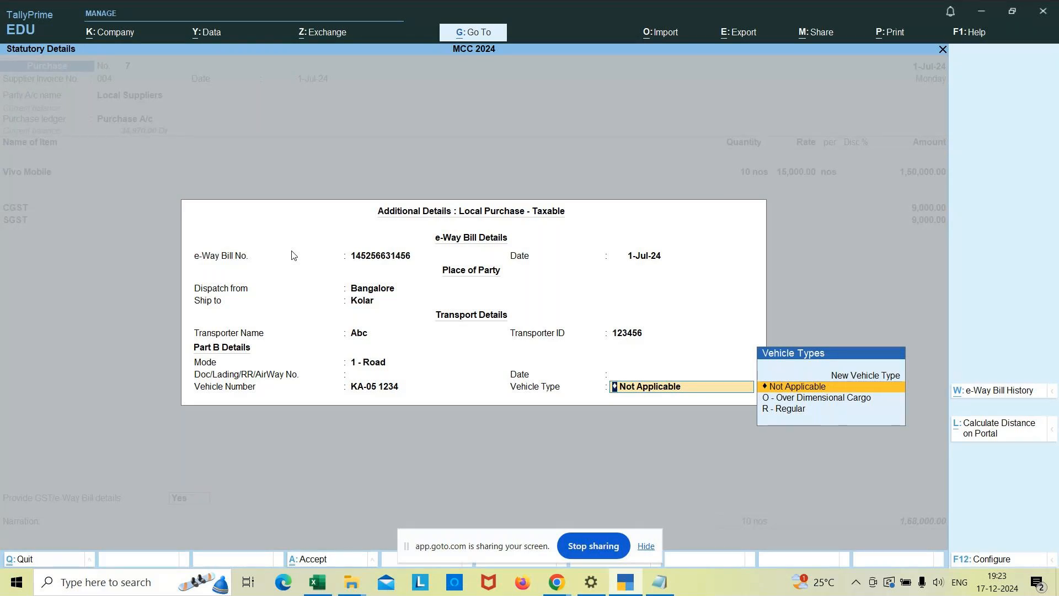
key(Down)
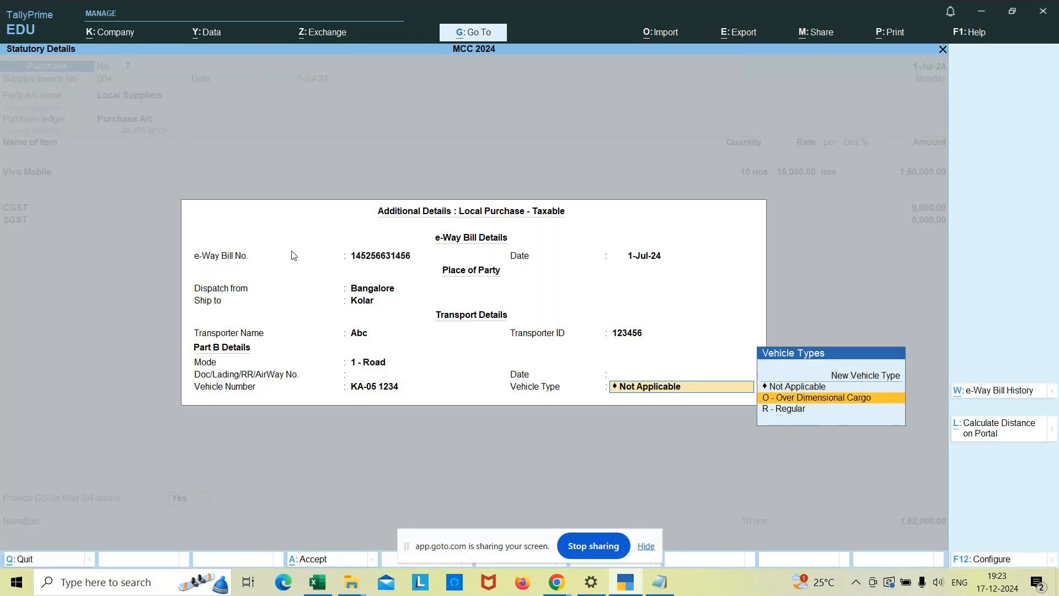
key(Down)
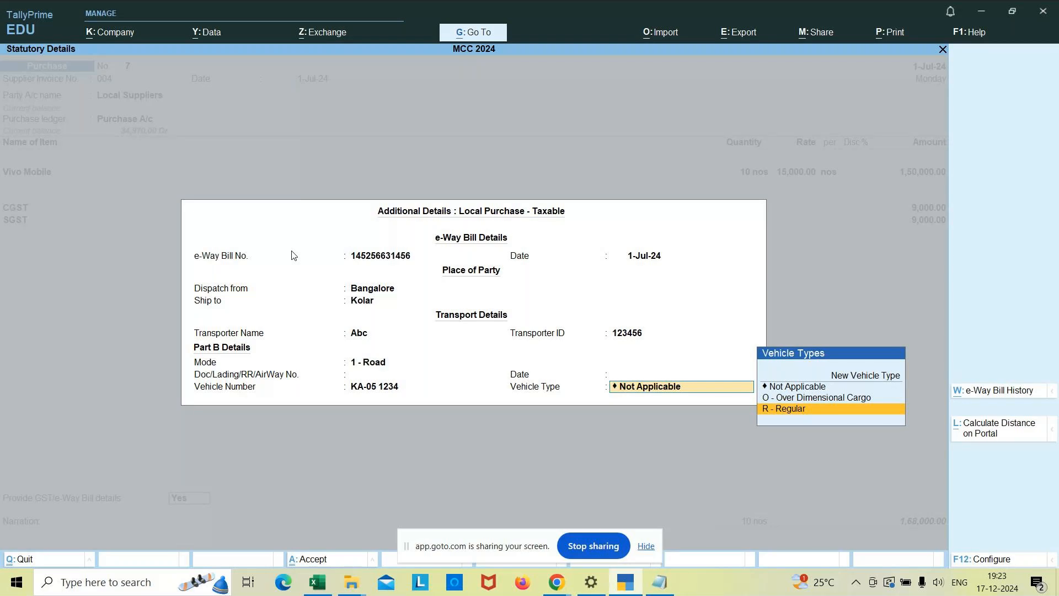
key(Return)
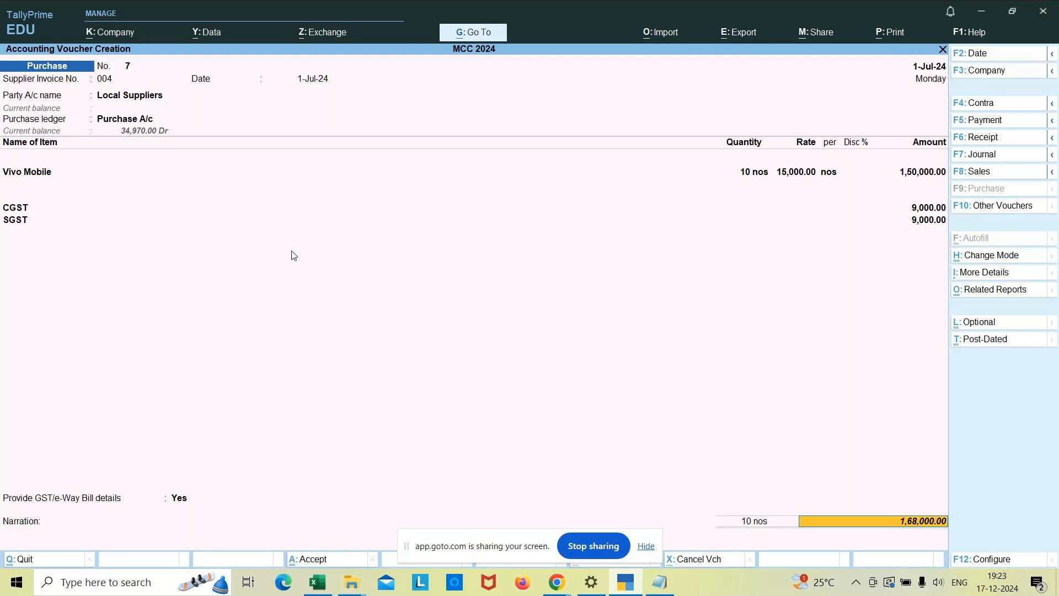
Record the Local Suppliers bill as New Ref 004 with due date 1-Aug-24 for the full voucher amount.
key(Return)
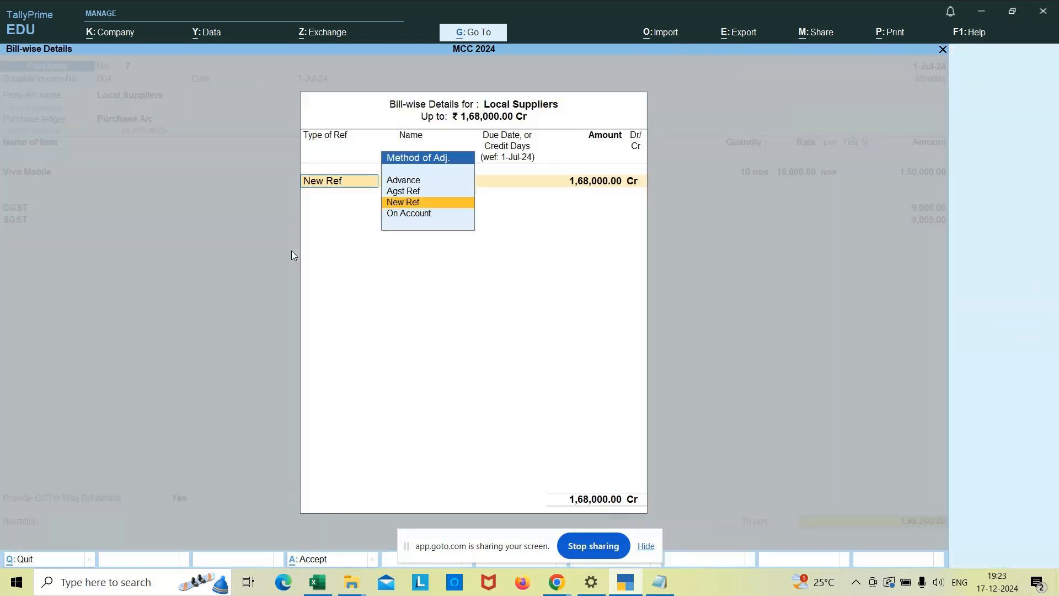
key(Return)
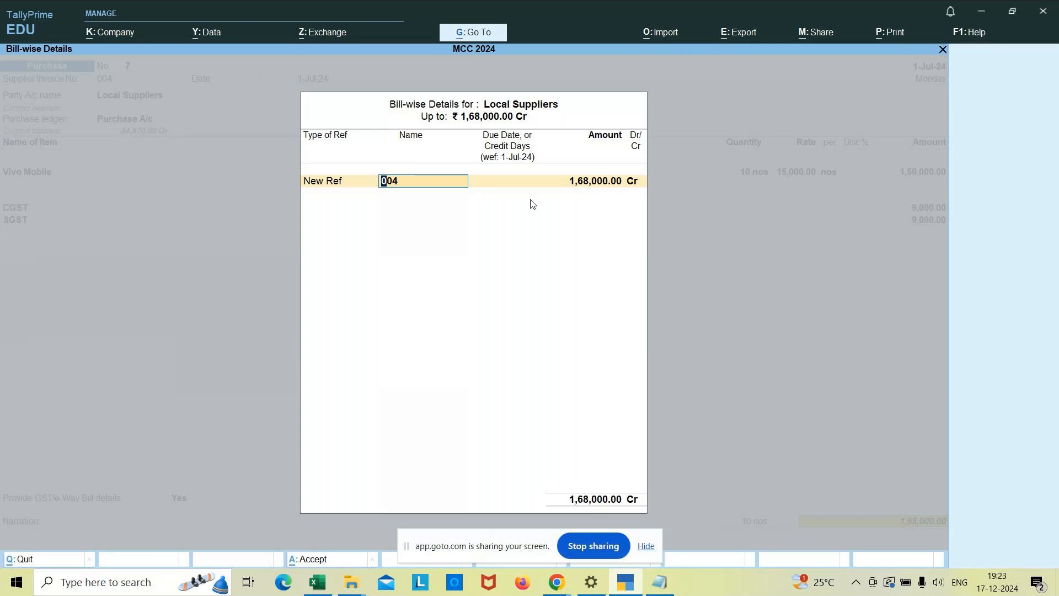
key(Return)
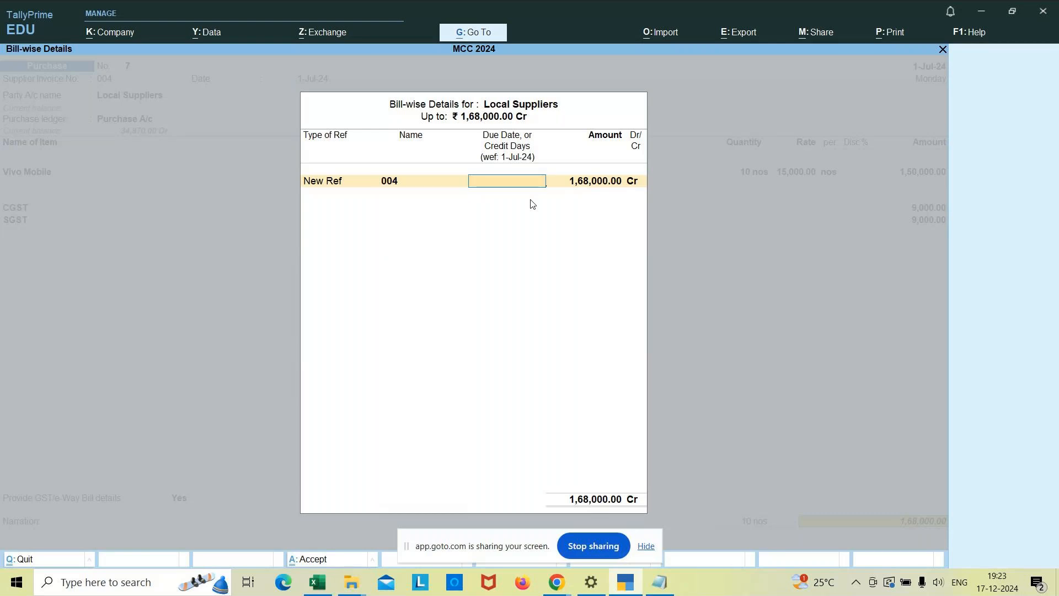
text(1/8)
key(Return)
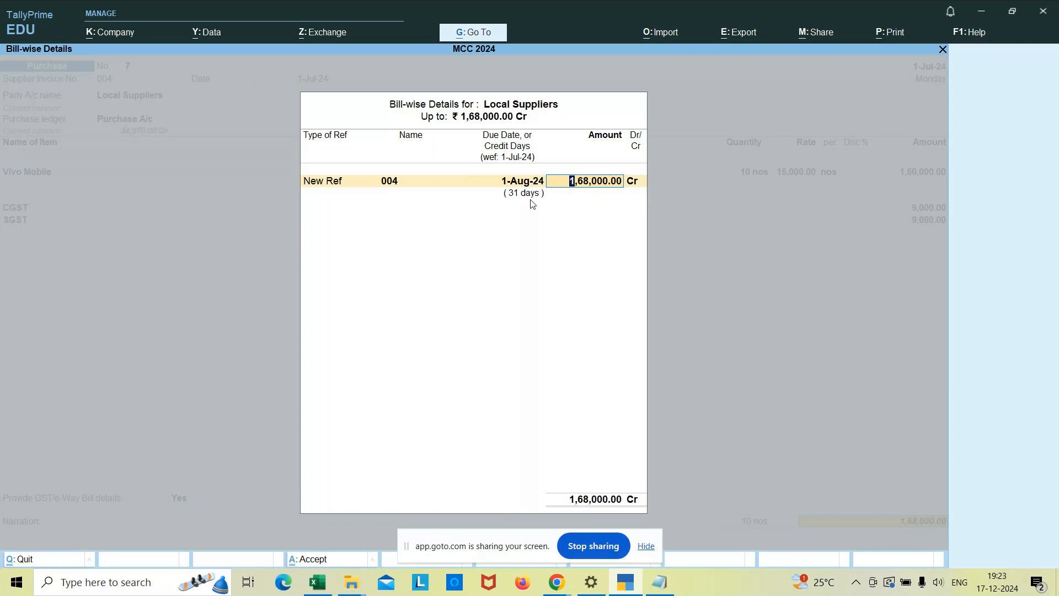
key(Return)
key(Return)
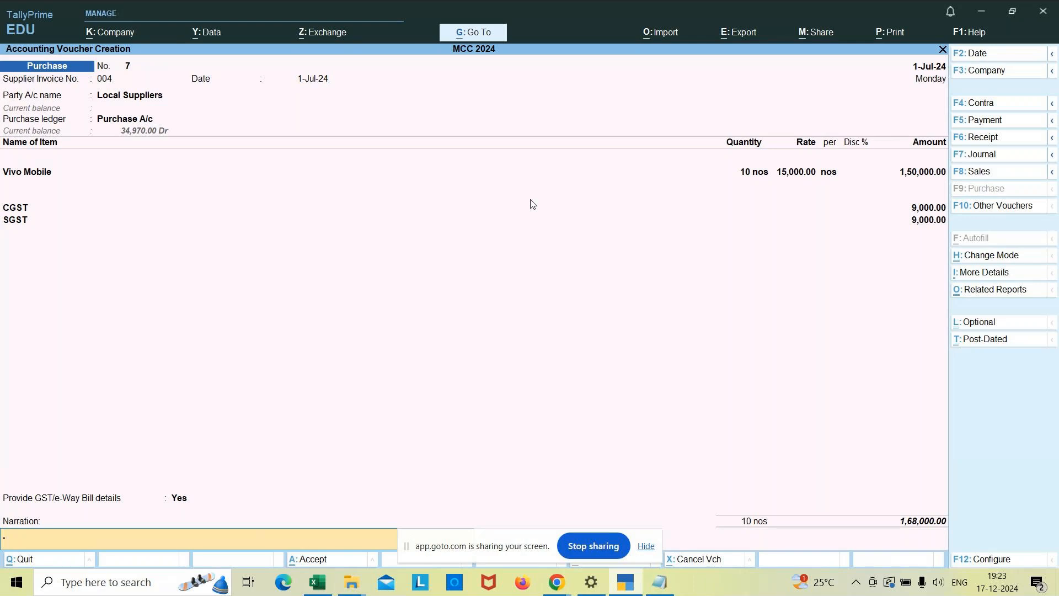
Enter the purchase voucher's narration as "being vivo mobiles purchased on credit".
text(being vivo mobiles purchase)
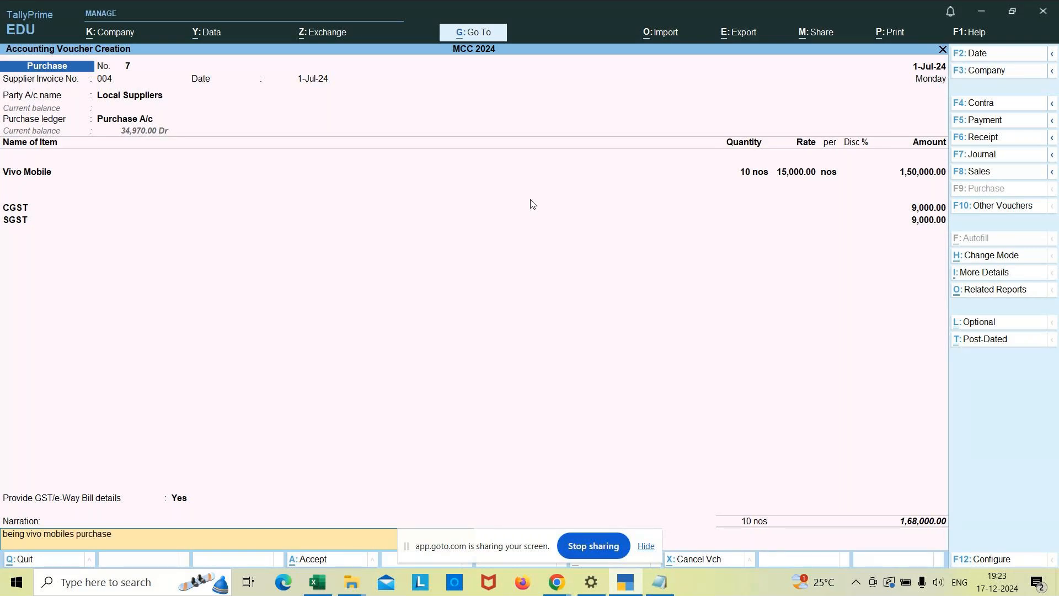
text(d on credit)
click(557, 583)
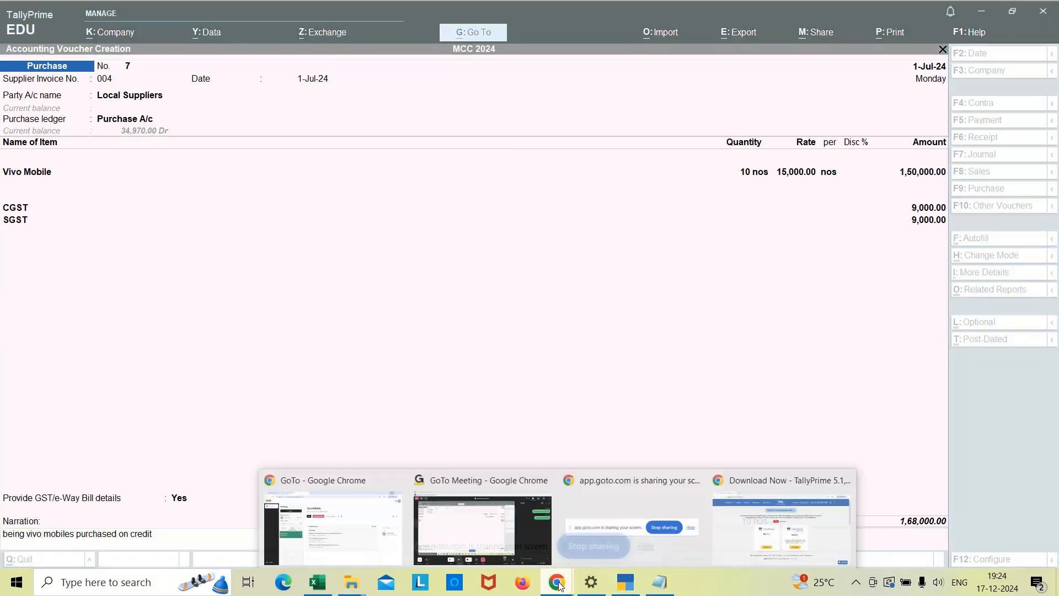
click(469, 529)
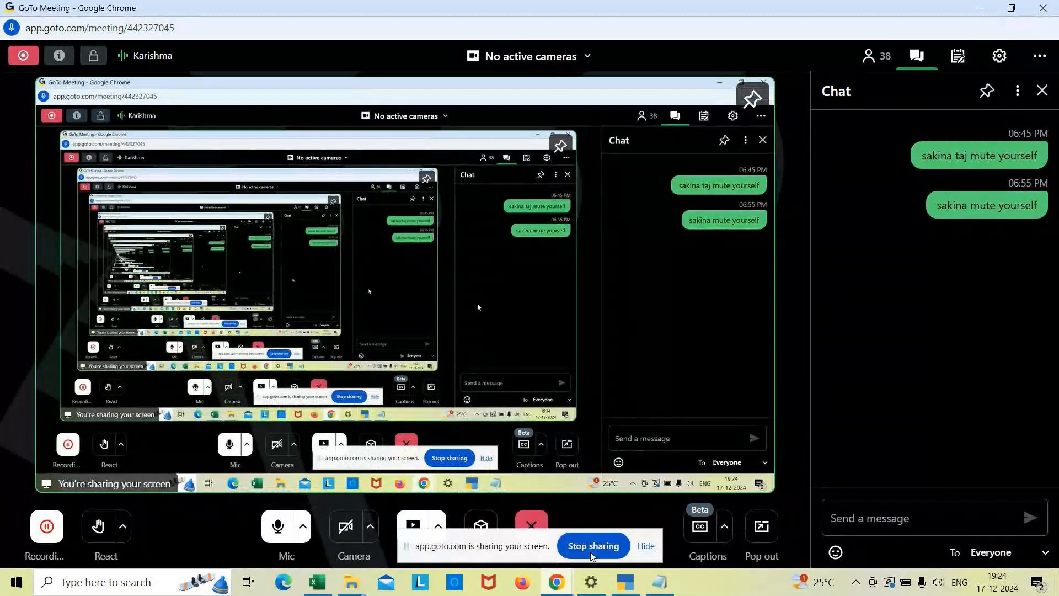
click(659, 584)
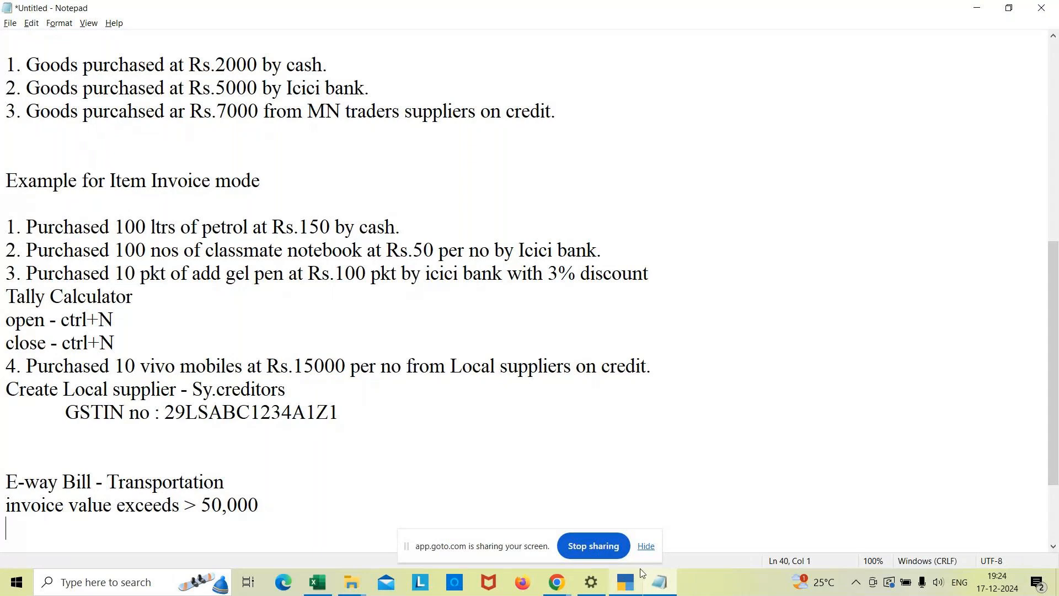
click(633, 583)
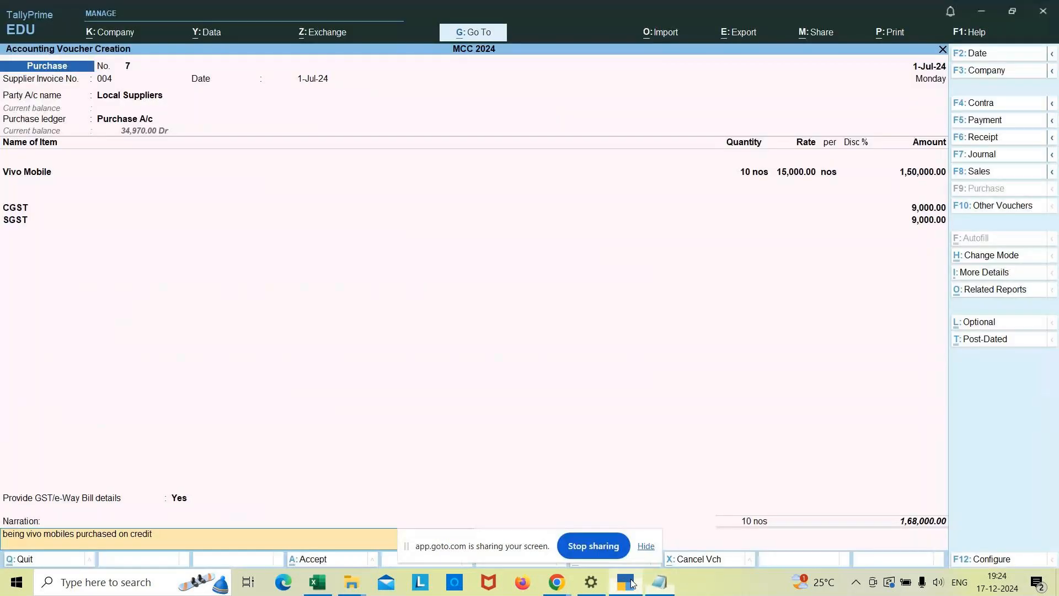
Save the vivo mobiles purchase voucher, then leave voucher creation for the Day Book.
key(Return)
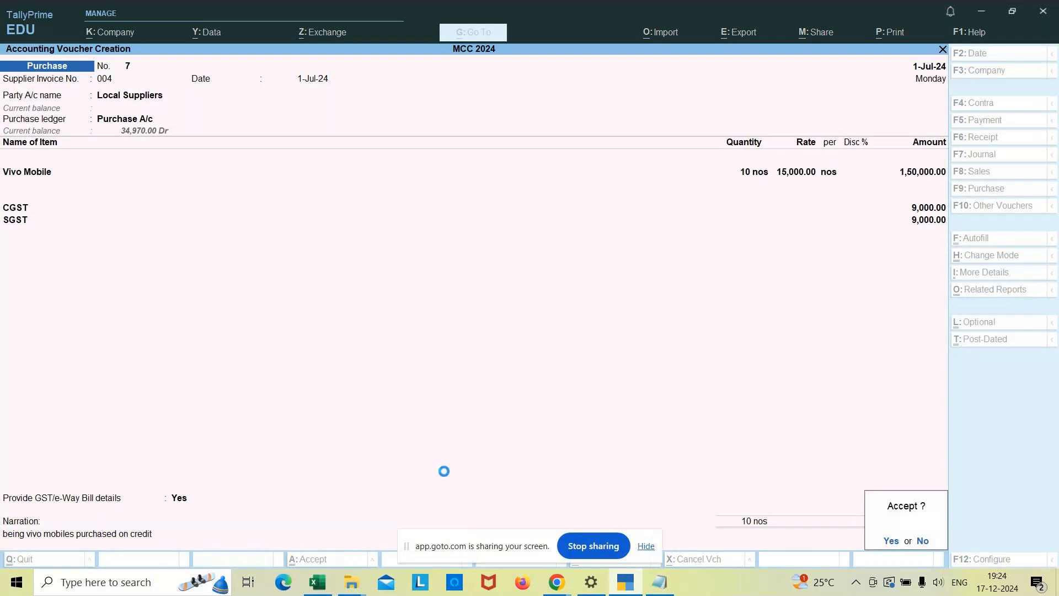
key(Return)
key(Escape)
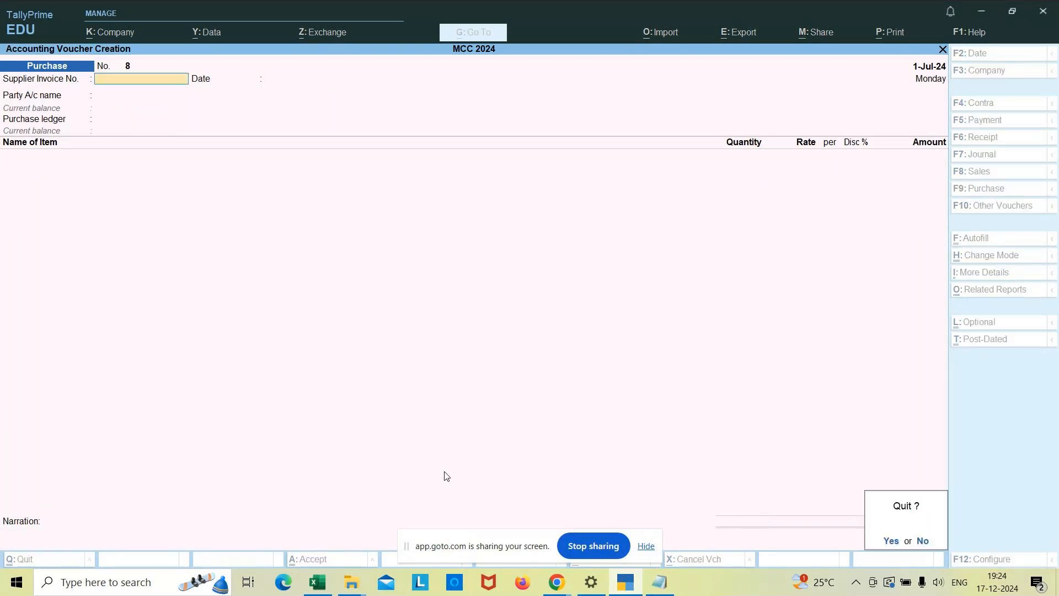
key(Return)
key(Down)
key(Return)
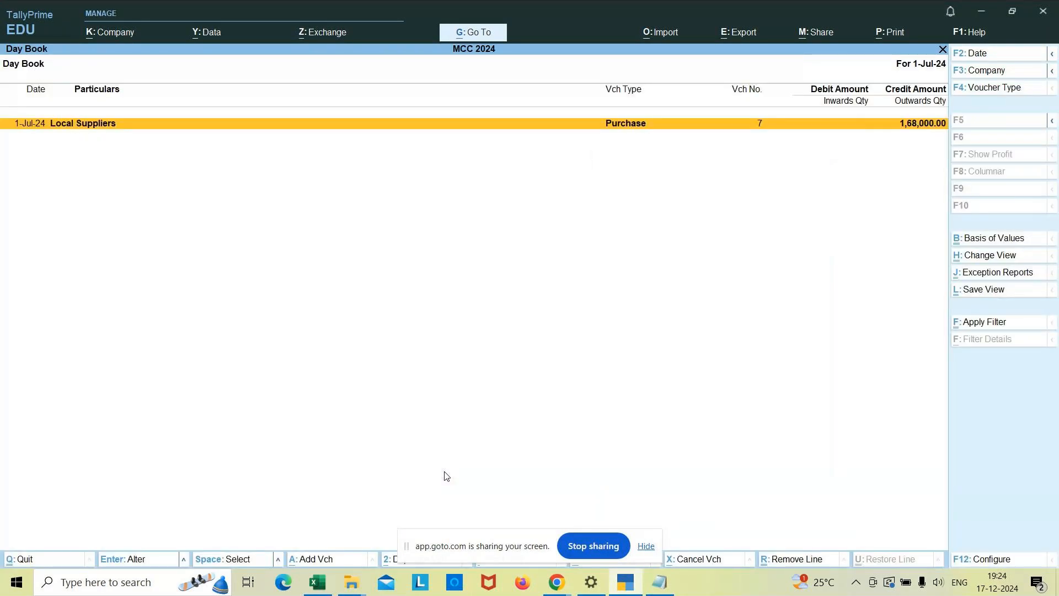
Set the Day Book period from 1-4-2024 to 1-7-2024.
key(alt)
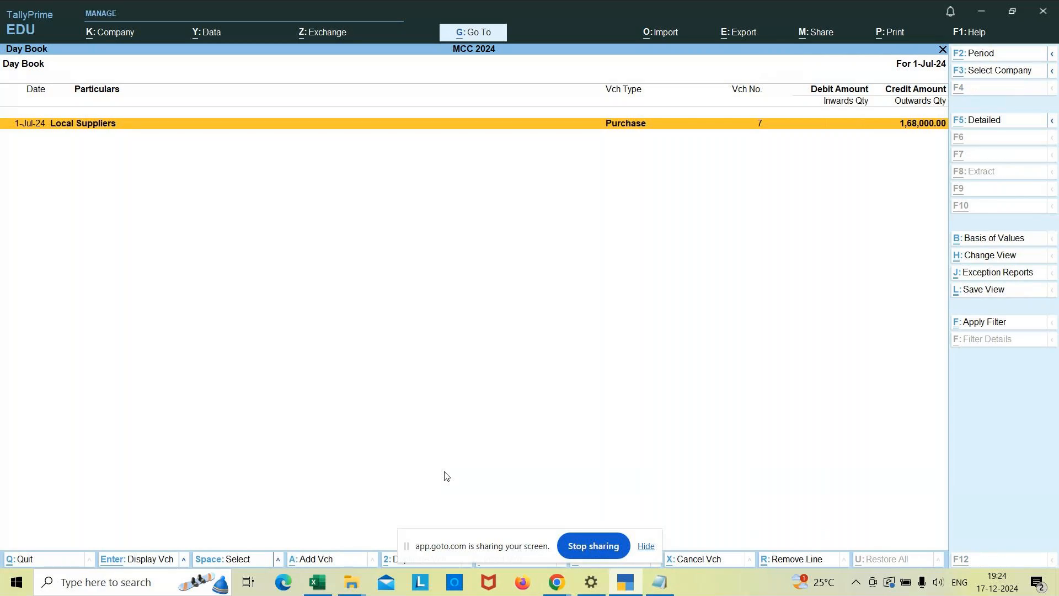
key(alt+F2)
text(1/)
text(4)
key(Return)
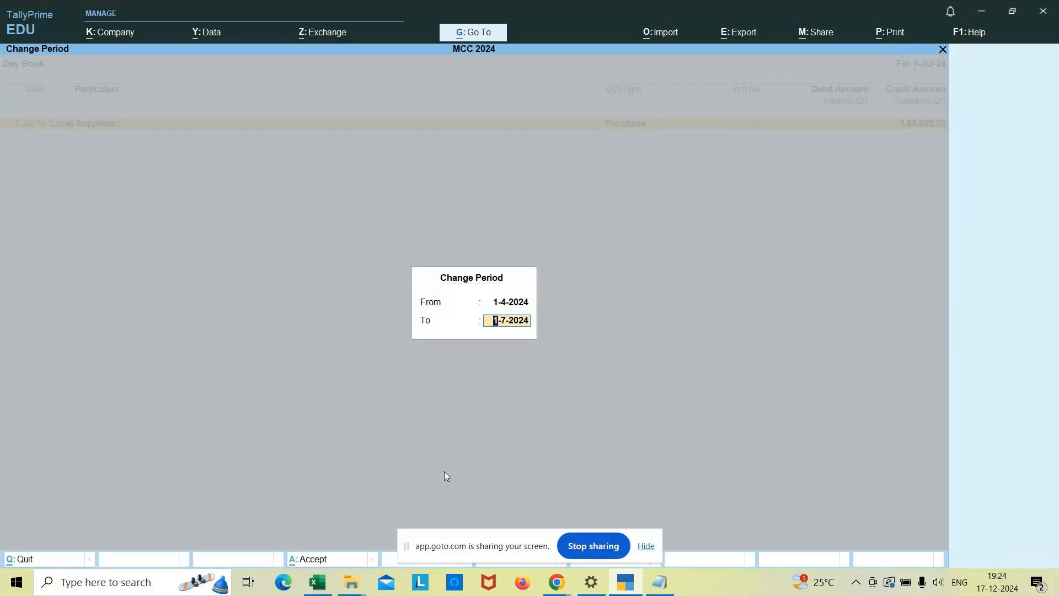
key(Return)
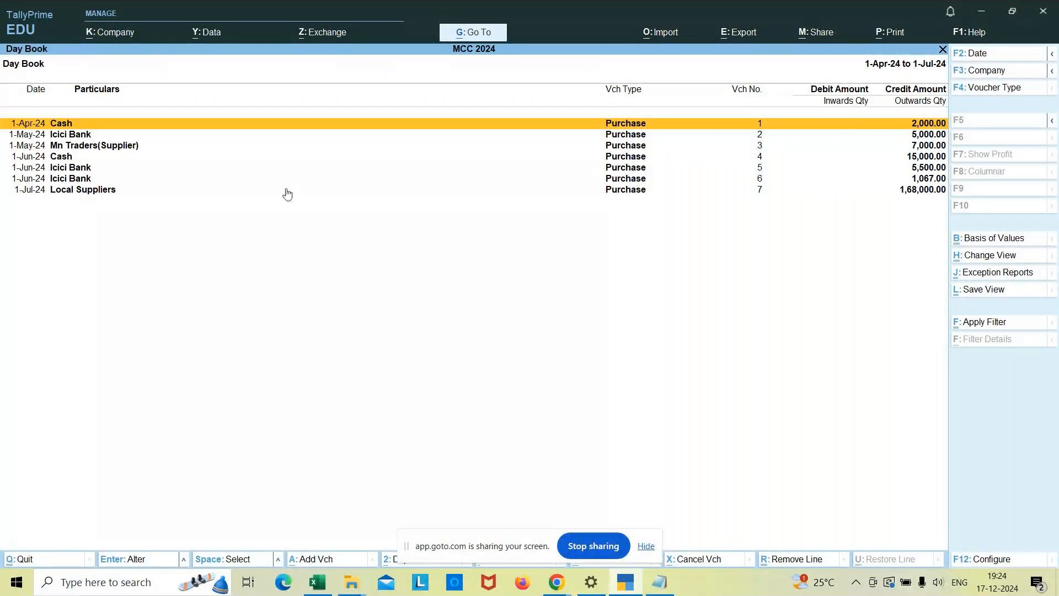
Inspect the 1-Jun-24 cash purchase voucher for petrol from the Day Book and return to the list.
click(72, 158)
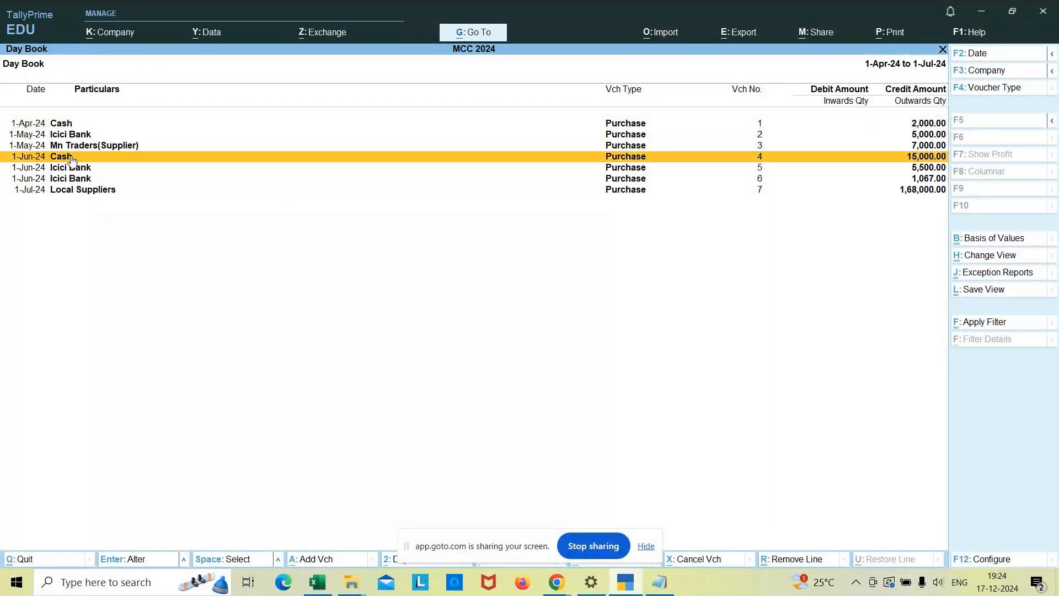
key(Return)
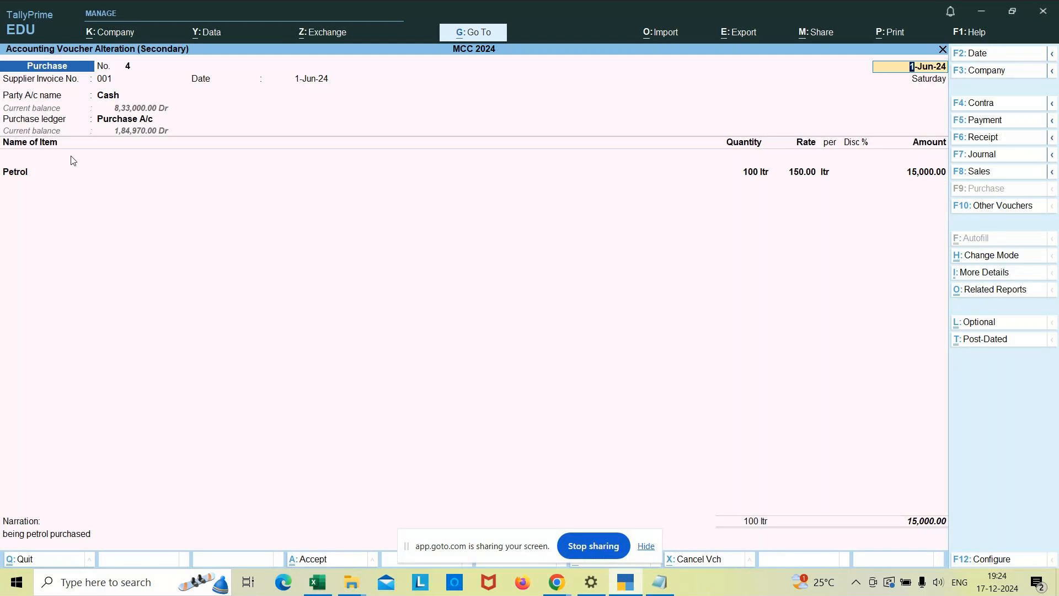
key(Escape)
key(Return)
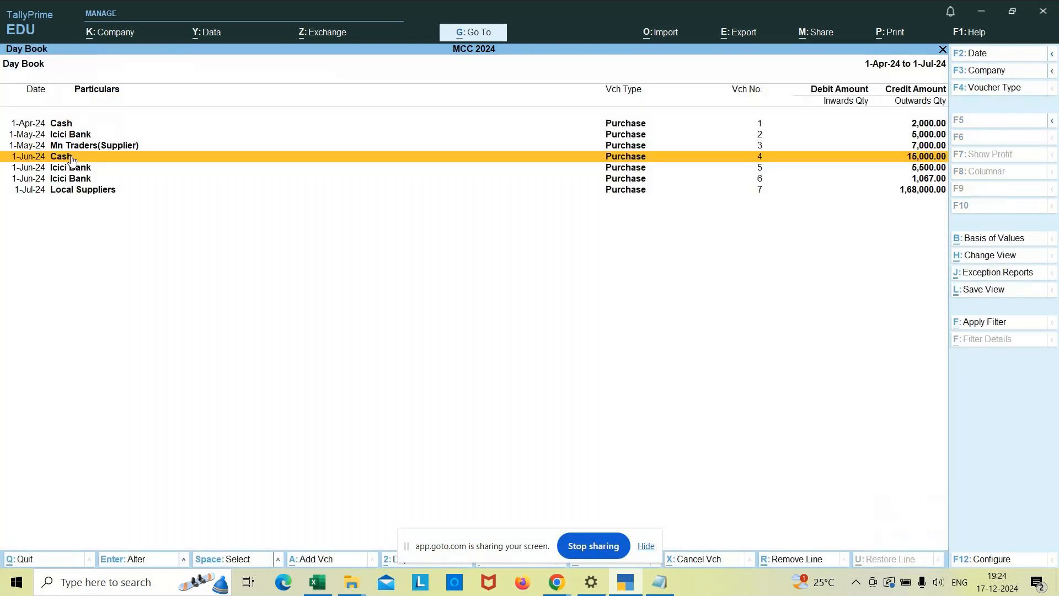
Inspect the Icici Bank purchase voucher for Classmate Notebook, including its GST amounts, and return to the Day Book.
key(Down)
key(Return)
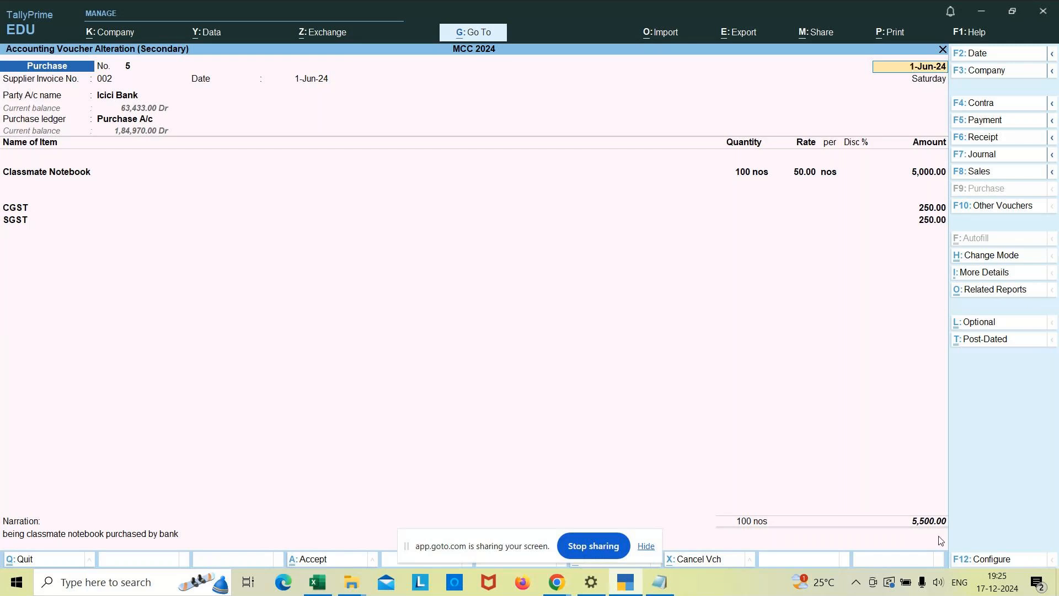
key(BackSpace)
key(Escape)
key(y)
Open the Local Suppliers vivo mobile voucher and set Provide GST/e-Way Bill details to Yes to display the statutory details.
key(Down)
key(Down)
key(Return)
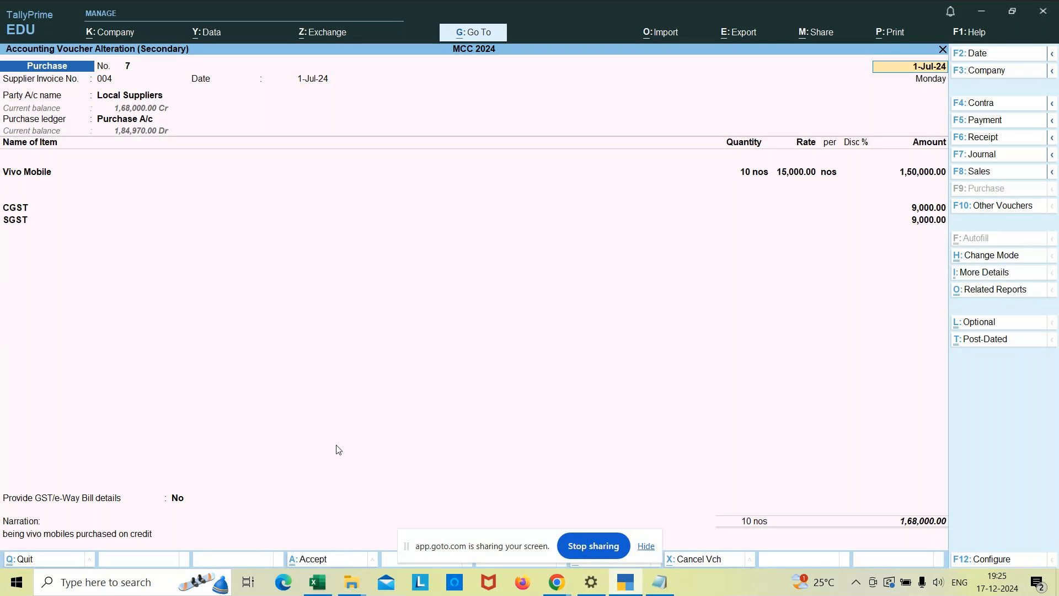
click(177, 498)
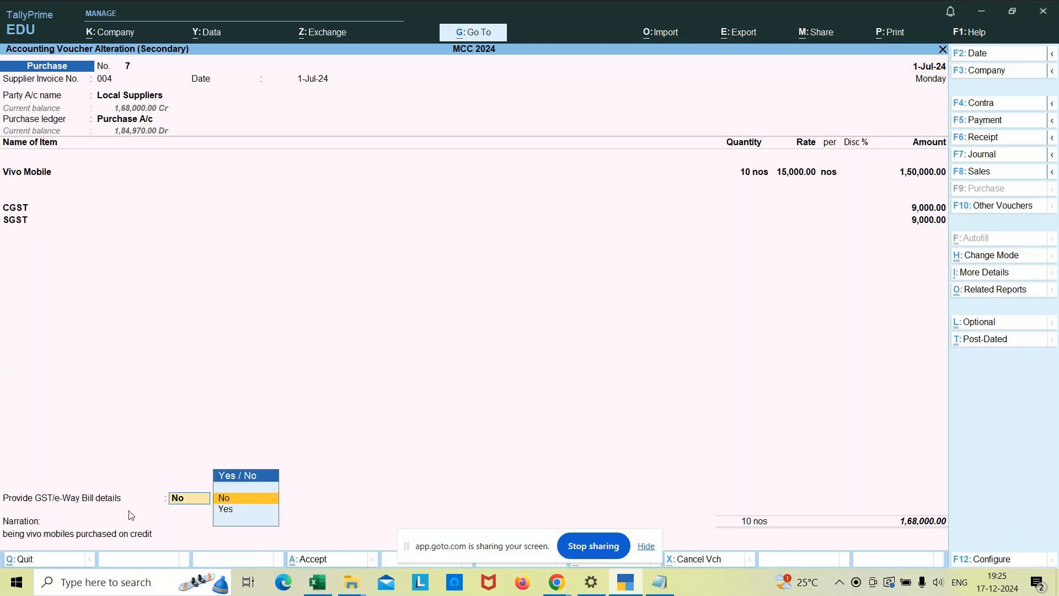
key(Down)
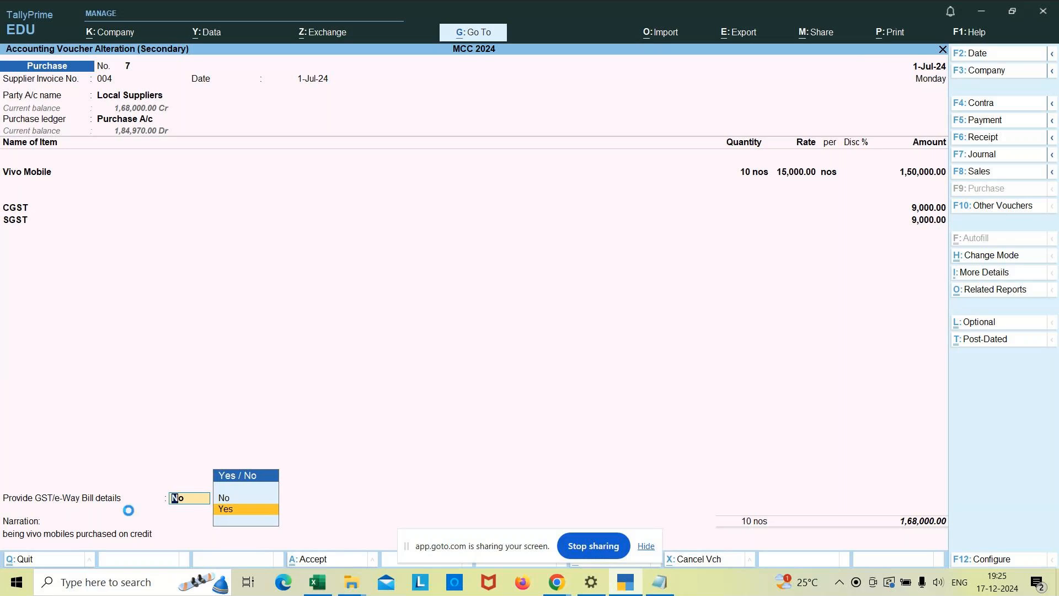
key(Return)
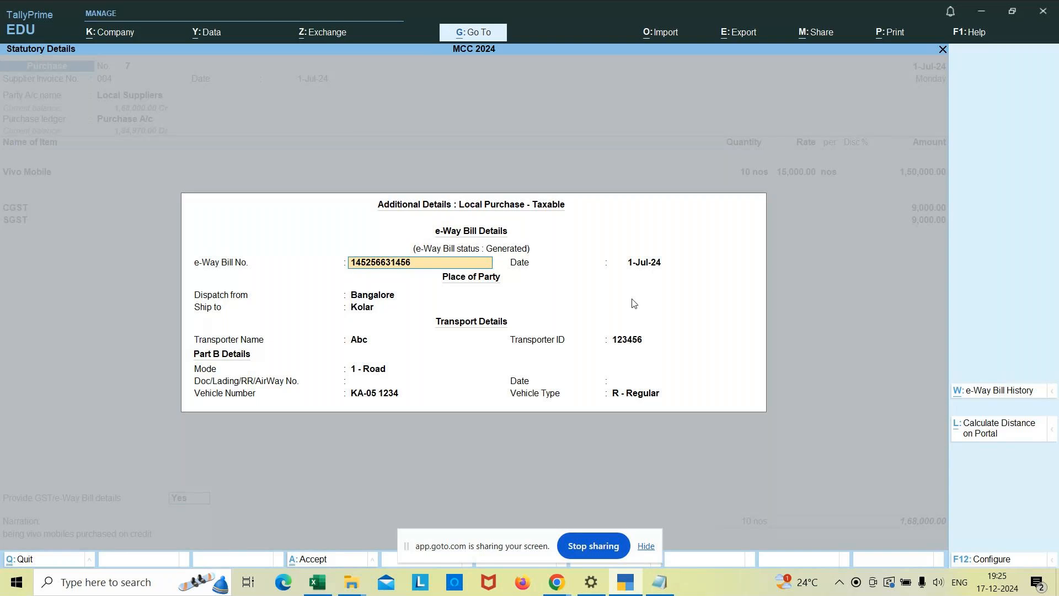
Review the e-Way Bill date, place of party and transporter fields of the vivo mobile voucher.
key(Return)
key(Return)
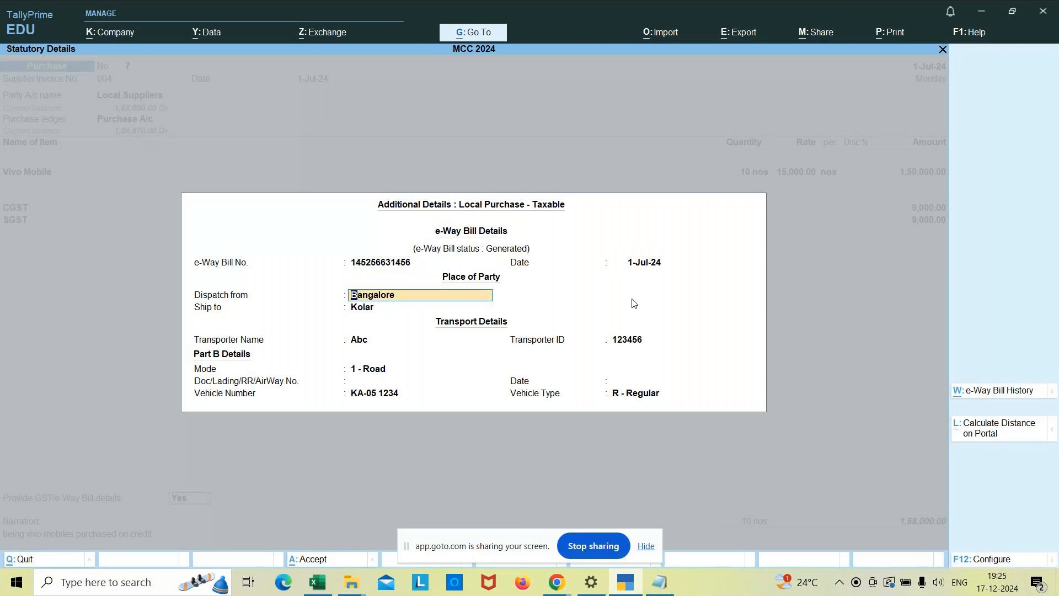
key(Return)
key(Return)
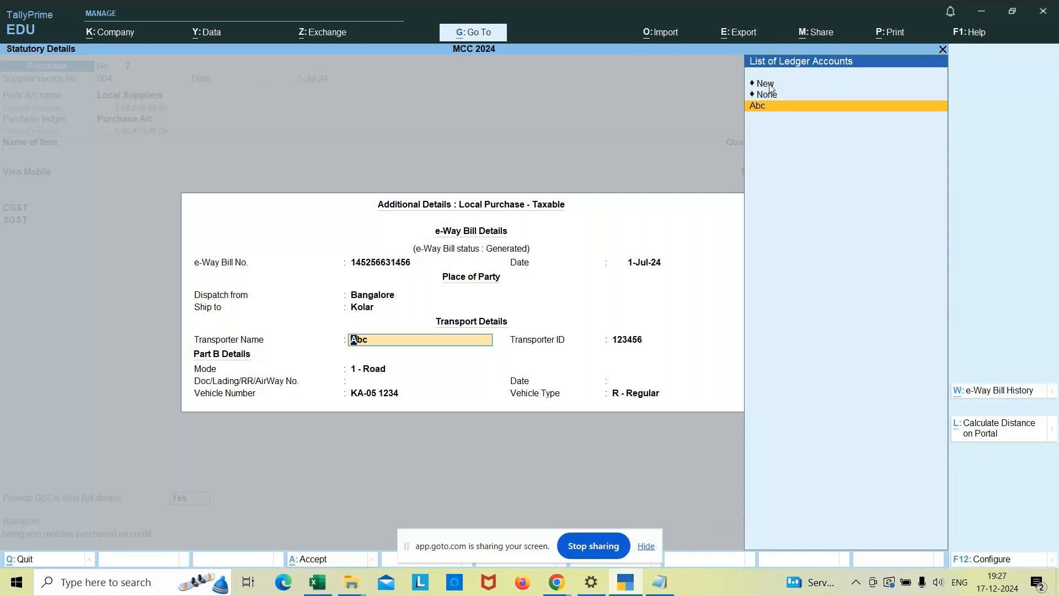
key(Escape)
key(Return)
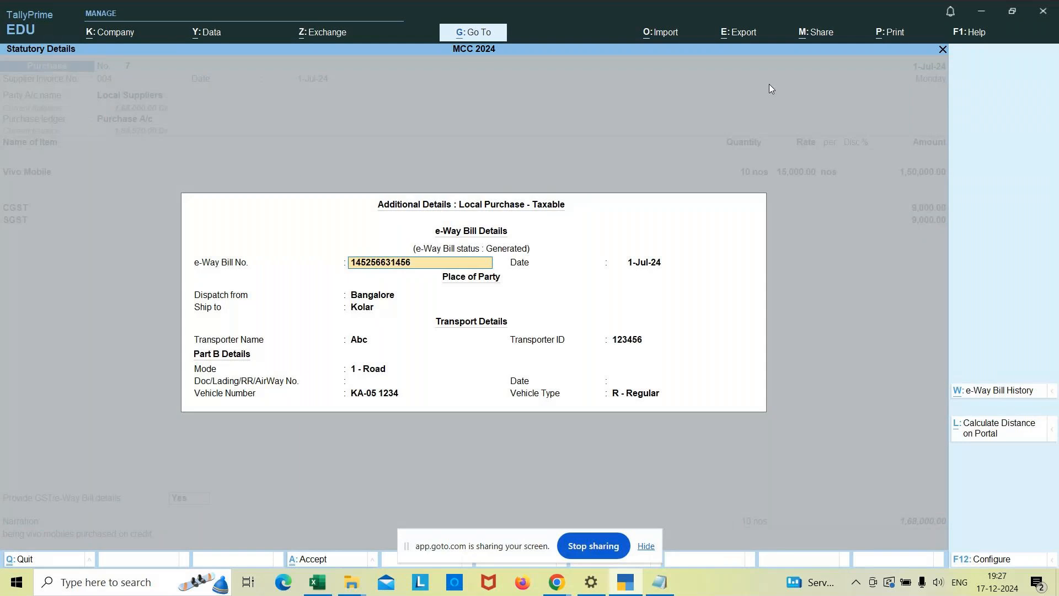
Accept the e-Way Bill details and confirm the Local Suppliers bill-wise entry as New Ref 004 due 1-Aug-24 for 1,68,000.00 Cr.
key(ctrl+a)
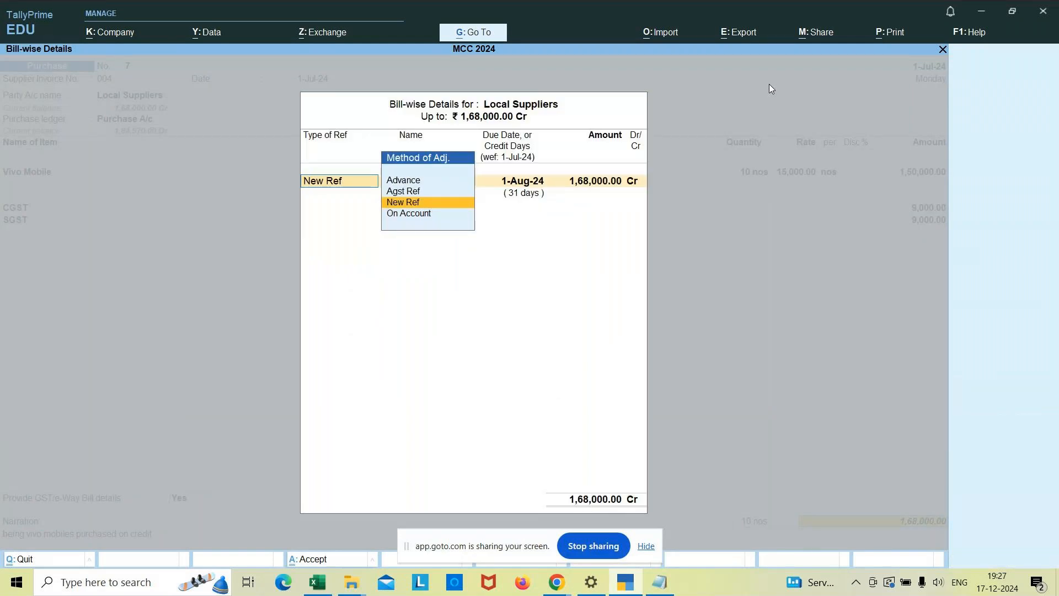
key(Return)
key(Return)
key(Return)
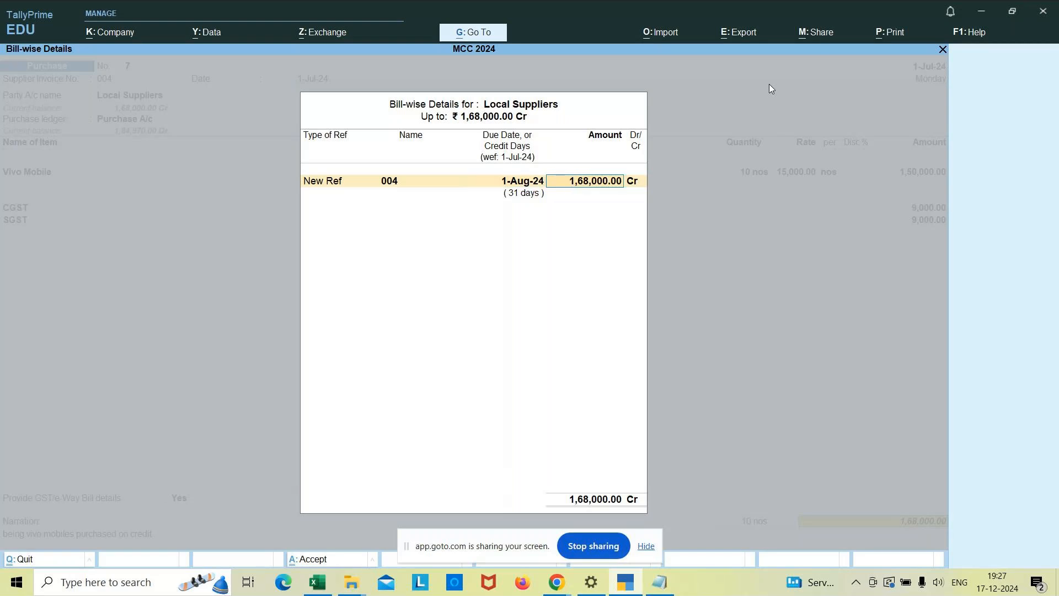
key(Return)
key(Return)
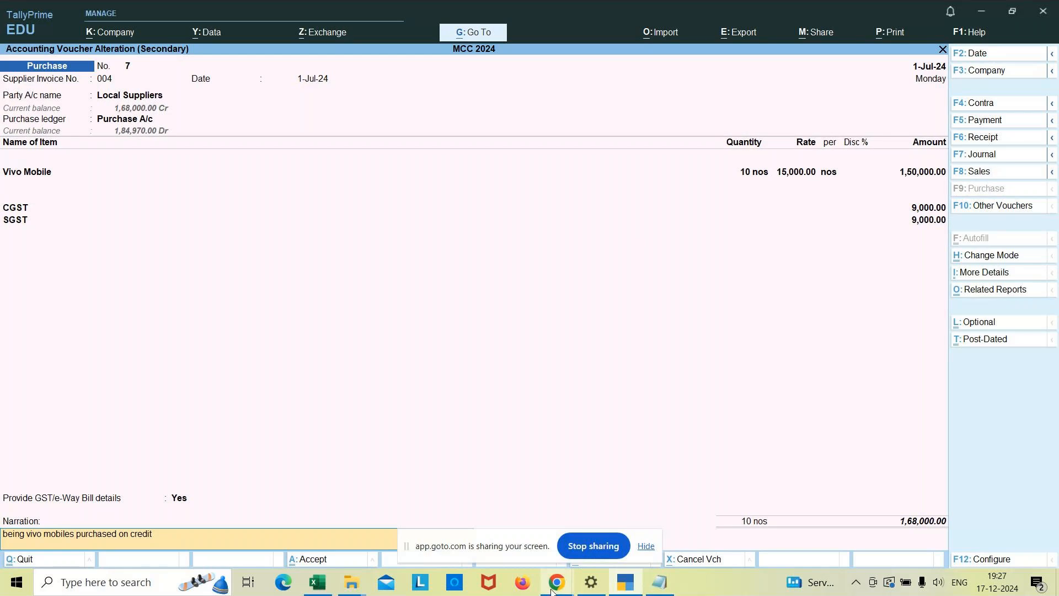
mouse_move(553, 591)
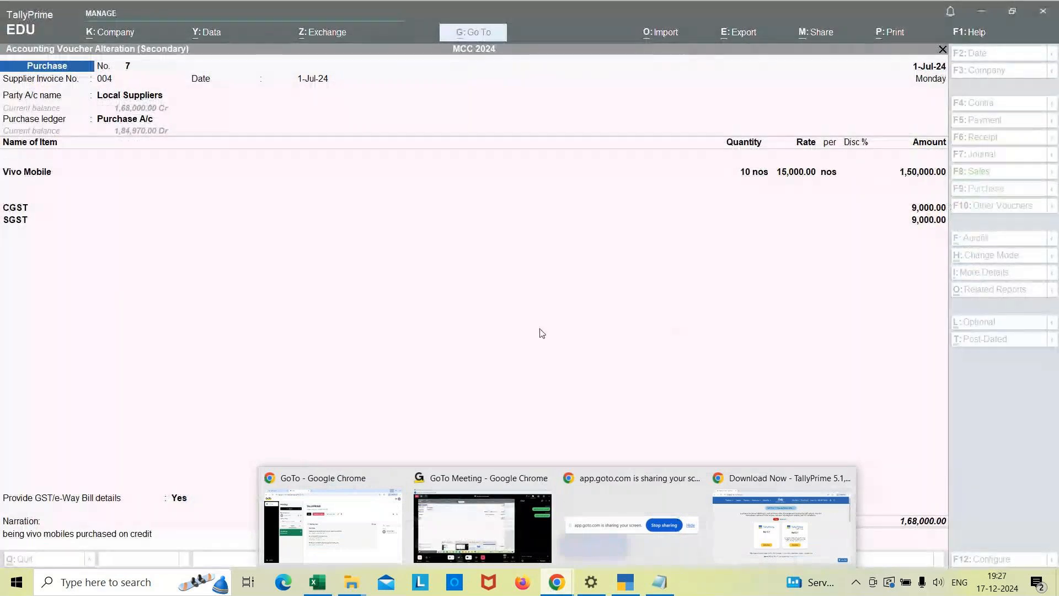
click(492, 367)
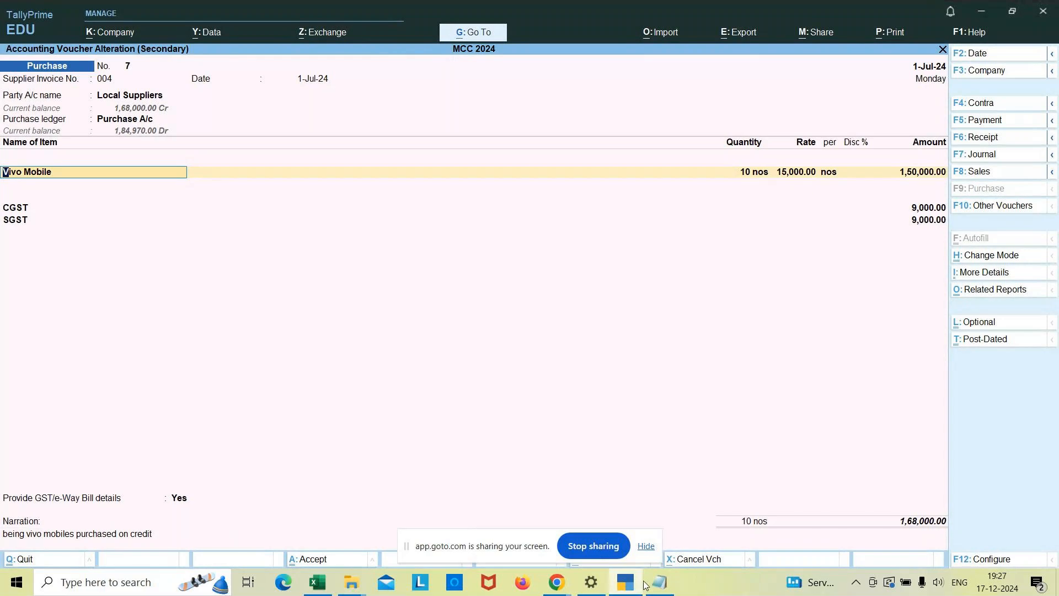
mouse_move(555, 583)
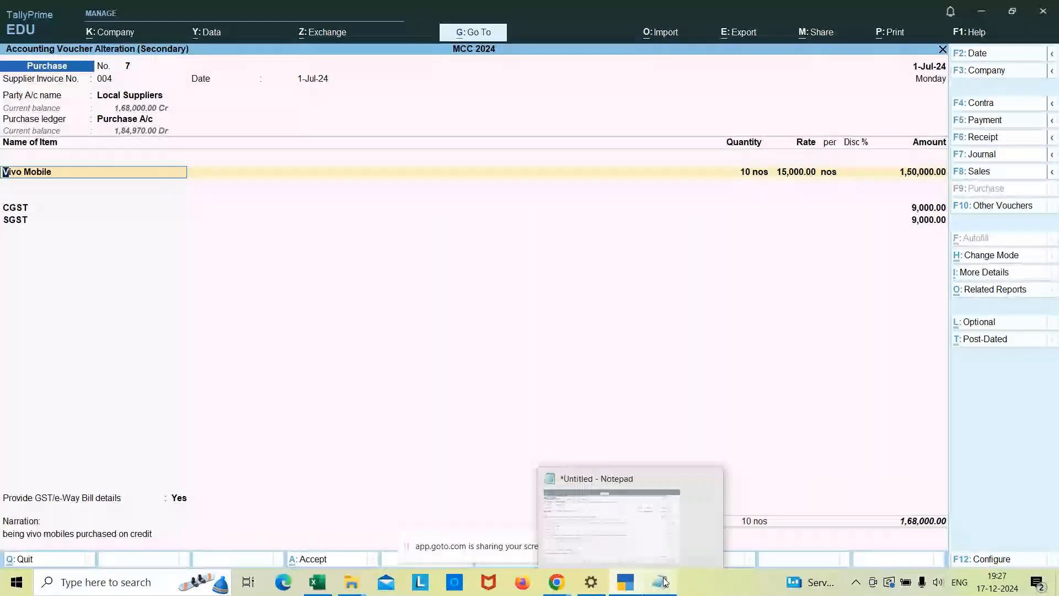
Switch to Notepad and add the heading "Purchase Returns or Debit note" below the e-way bill value note.
click(664, 582)
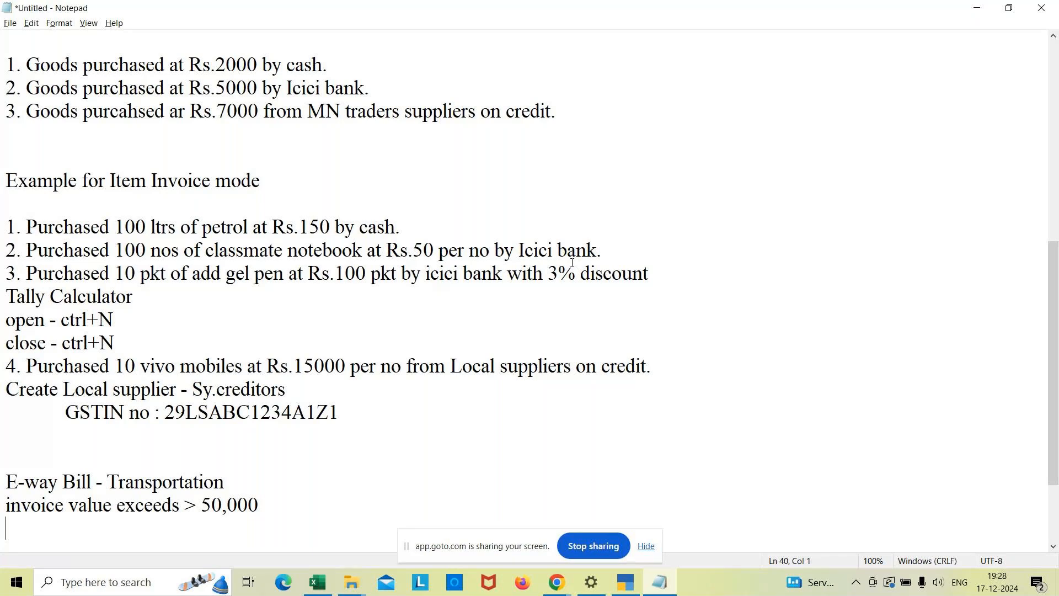
click(263, 505)
key(Return)
key(Return)
text(Purc)
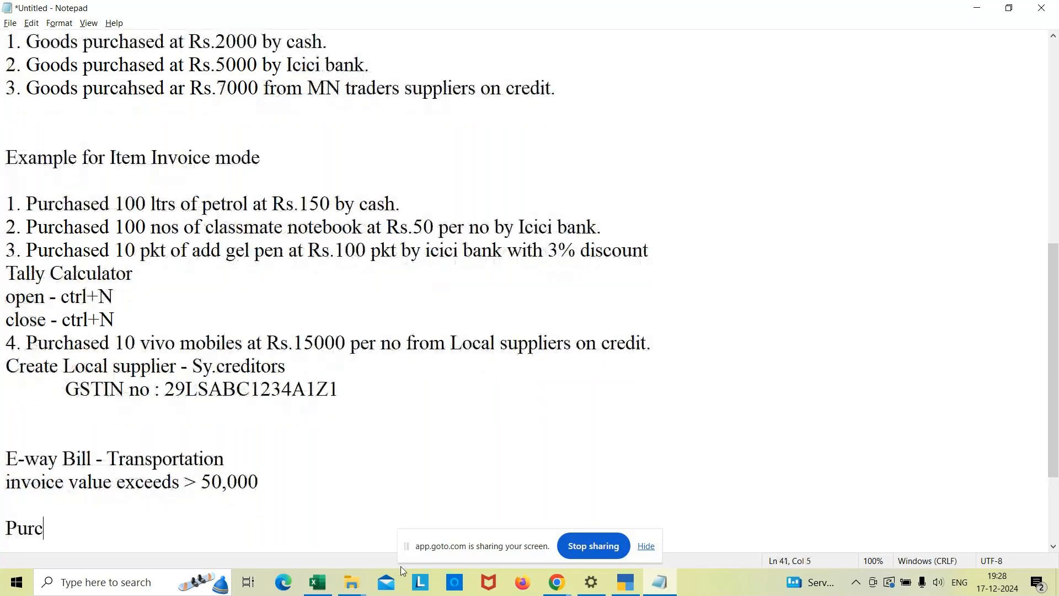
text(hase R)
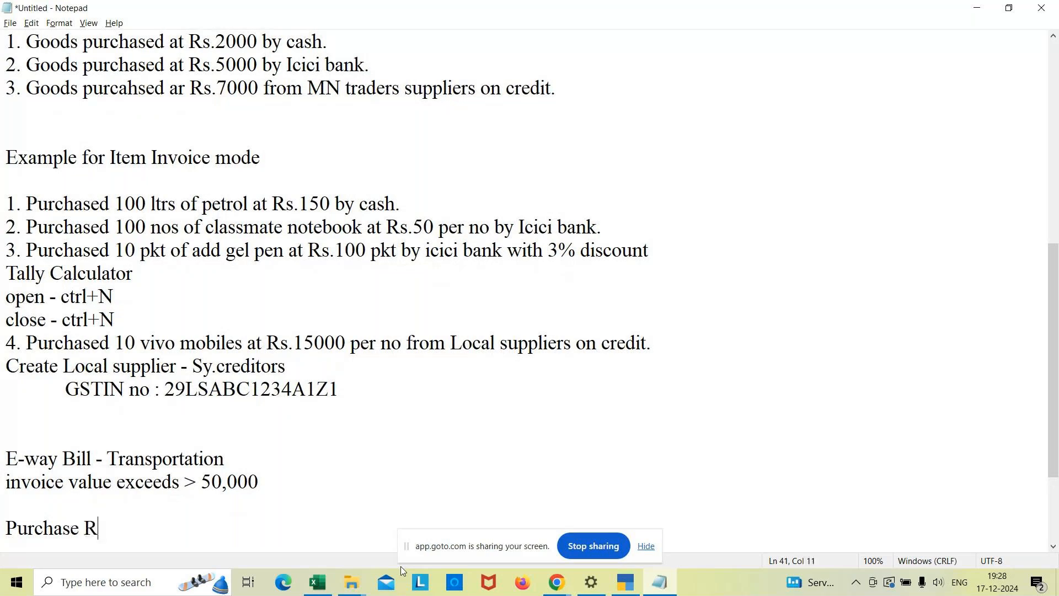
text(eturns or Deb)
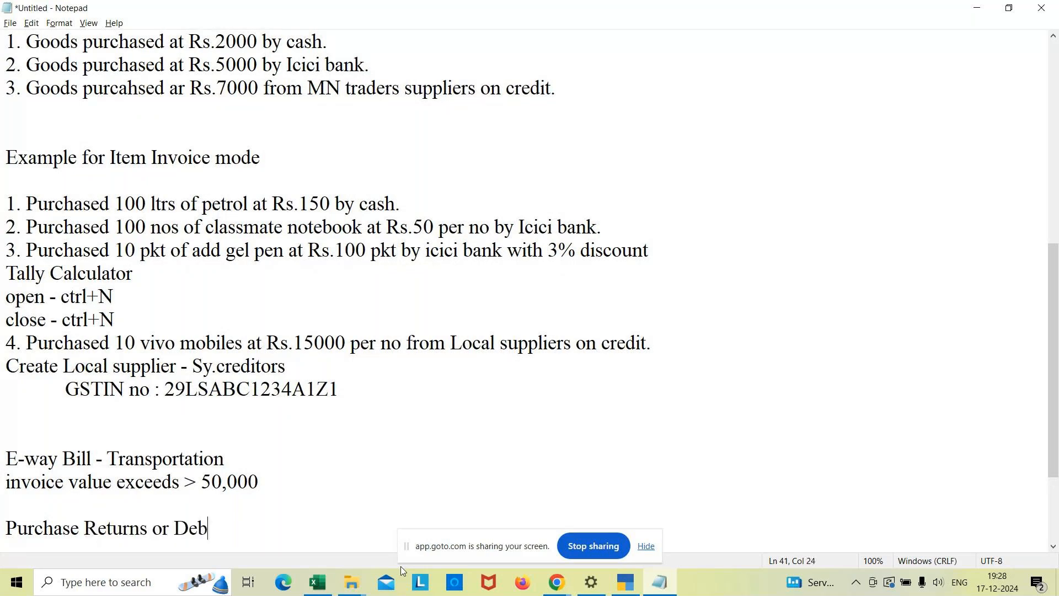
text(it note)
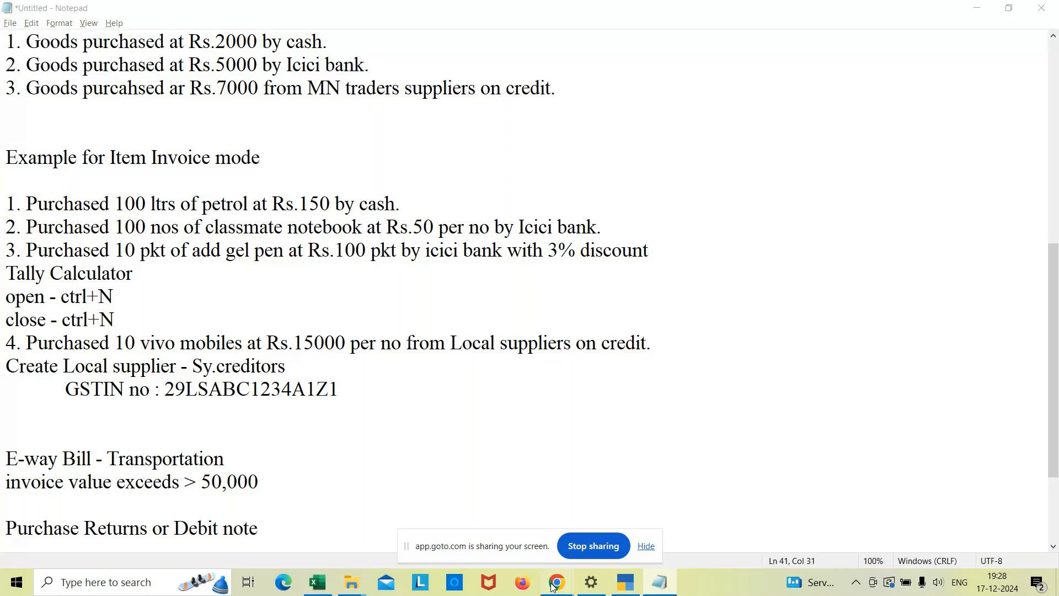
Switch to GoTo Meeting and end the session for all participants.
mouse_move(553, 587)
click(472, 527)
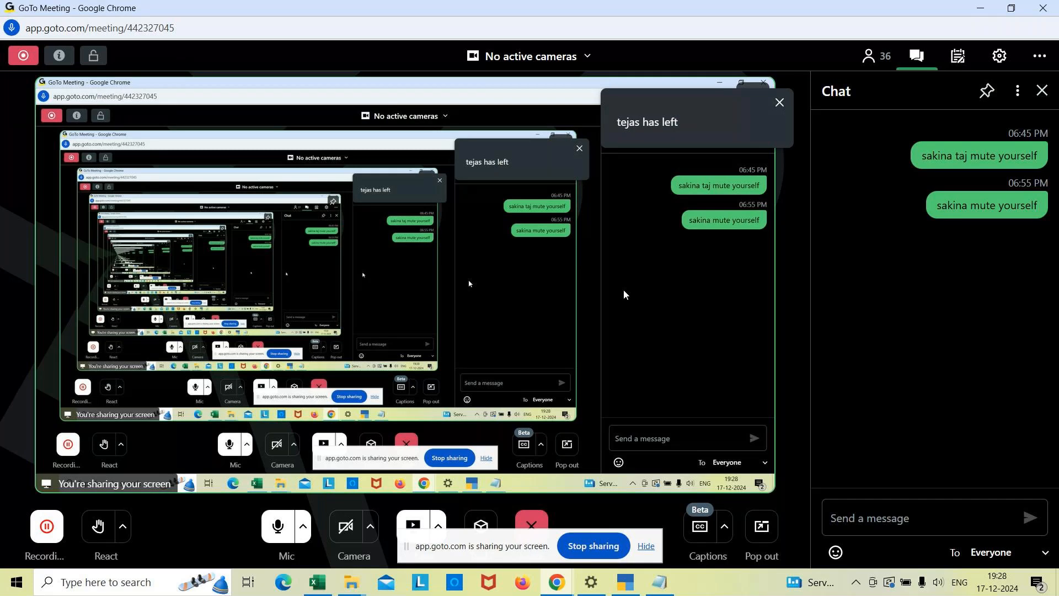
click(532, 523)
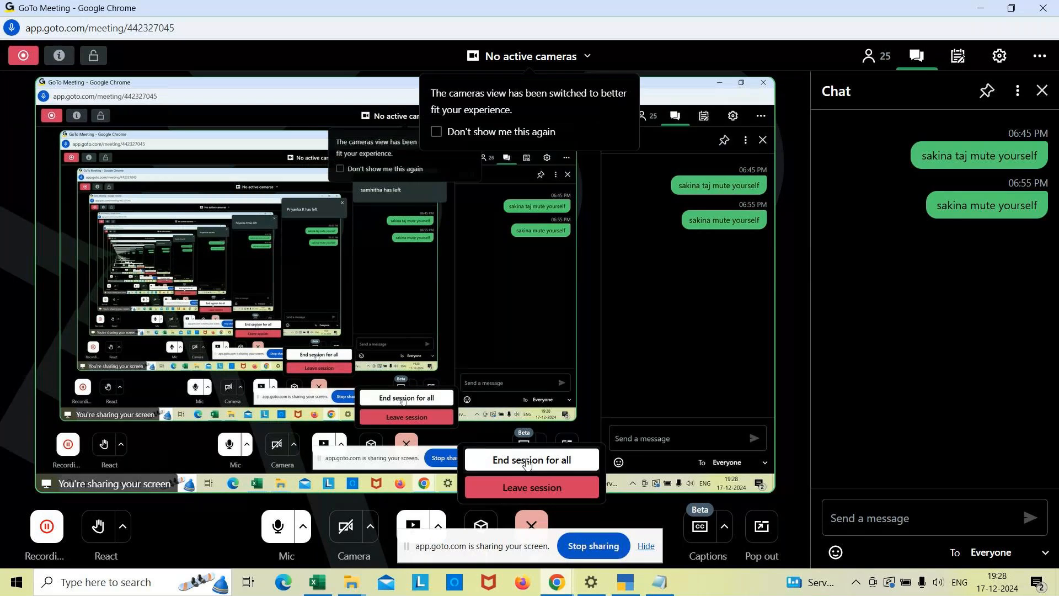
click(526, 460)
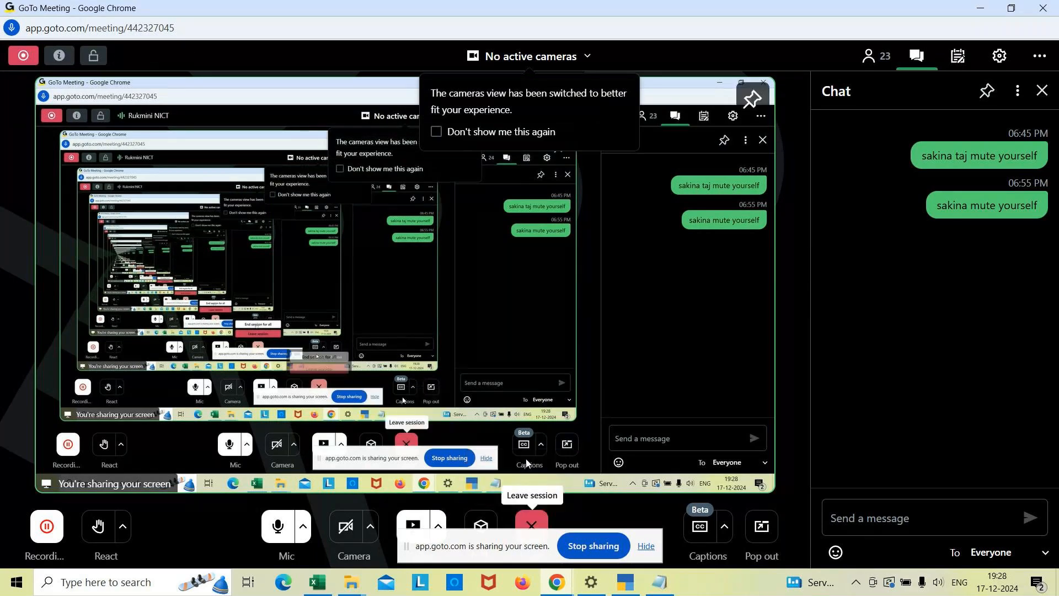